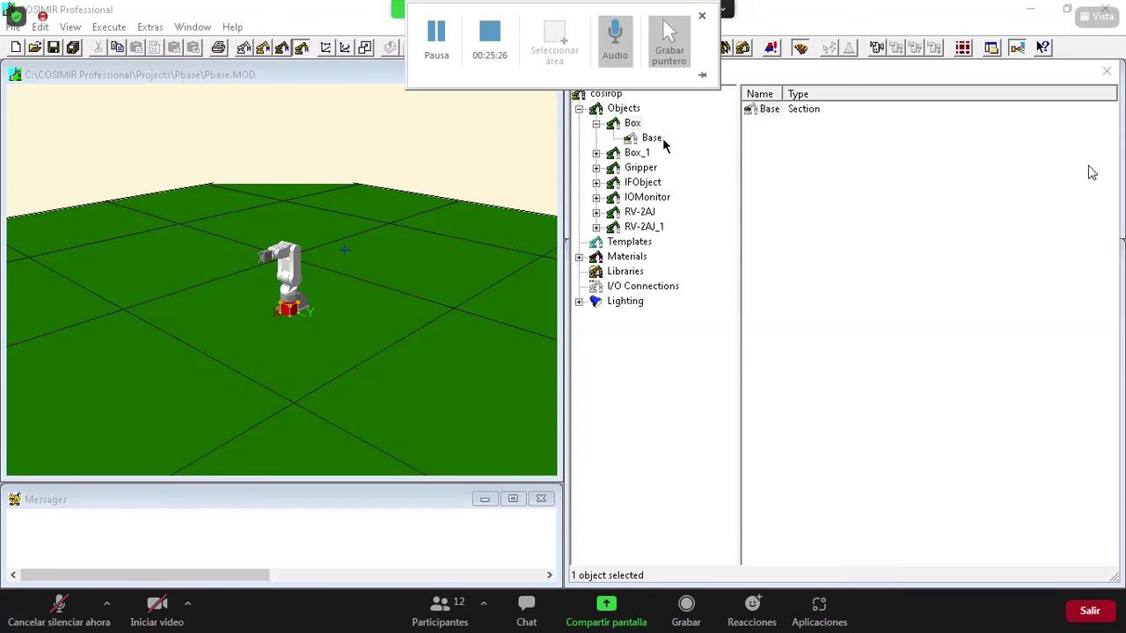
Move the Box object to Y 300 mm in world coordinates.
right_click(635, 125)
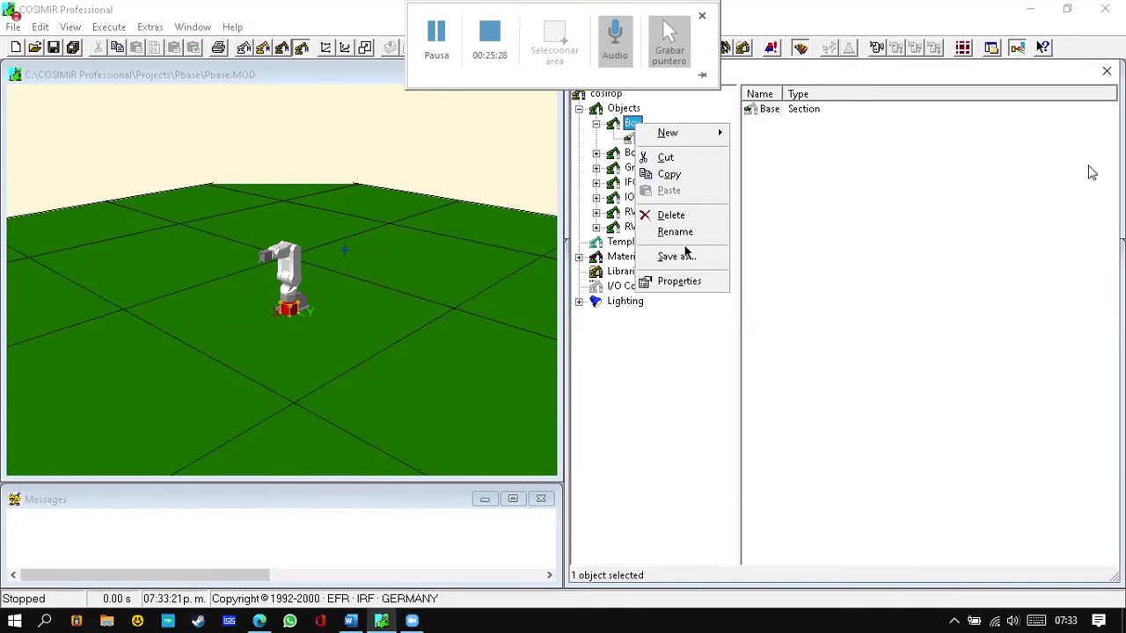
click(678, 283)
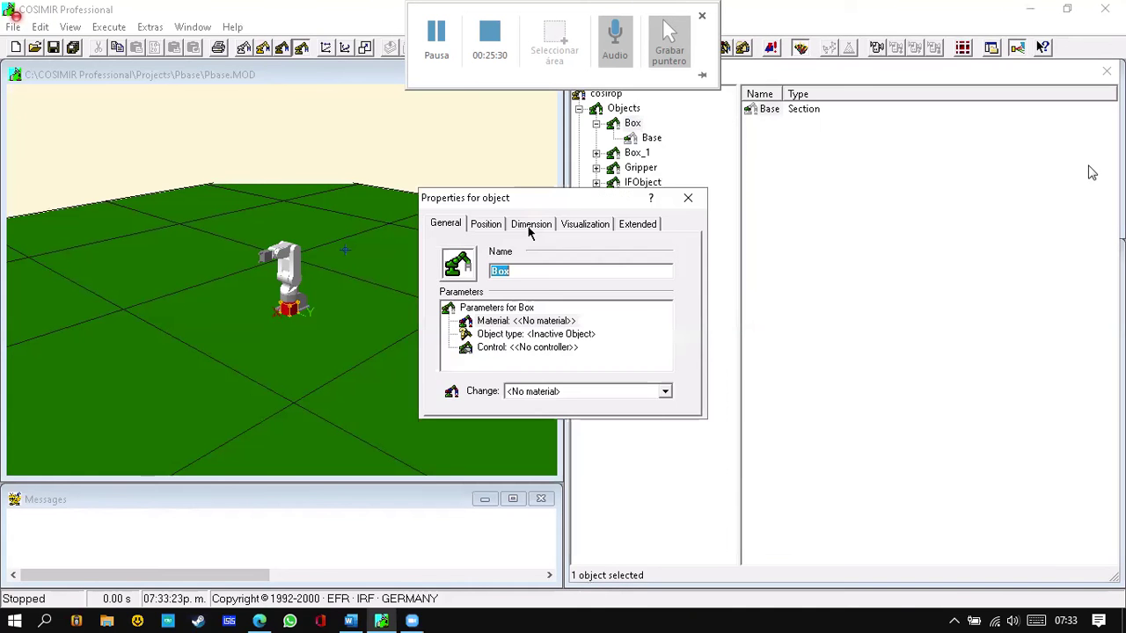
click(485, 225)
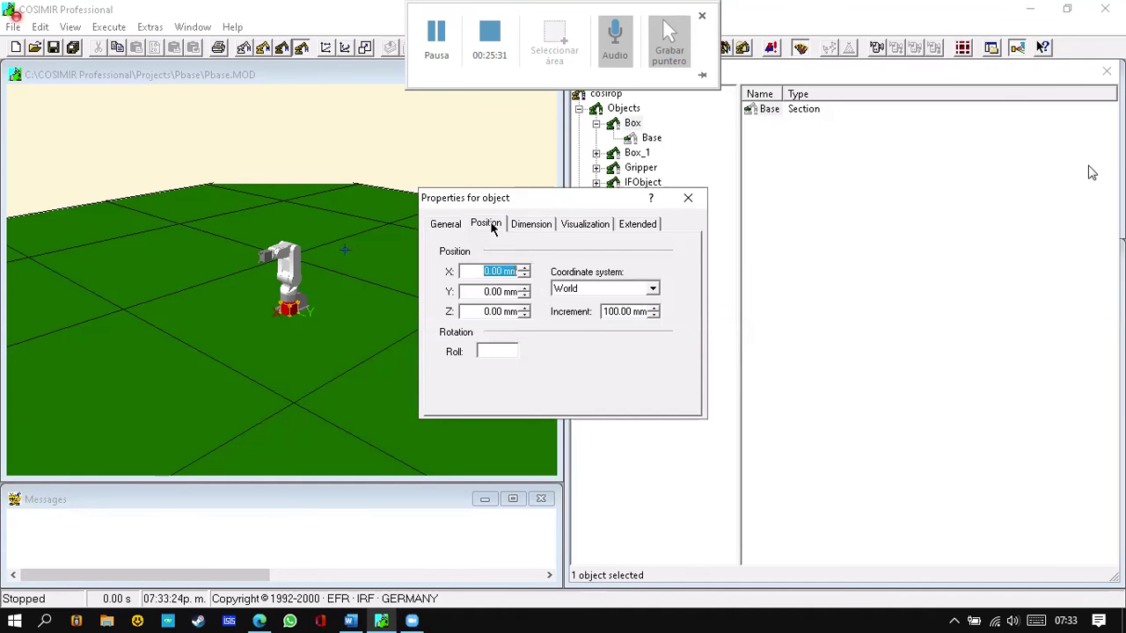
click(525, 290)
click(525, 291)
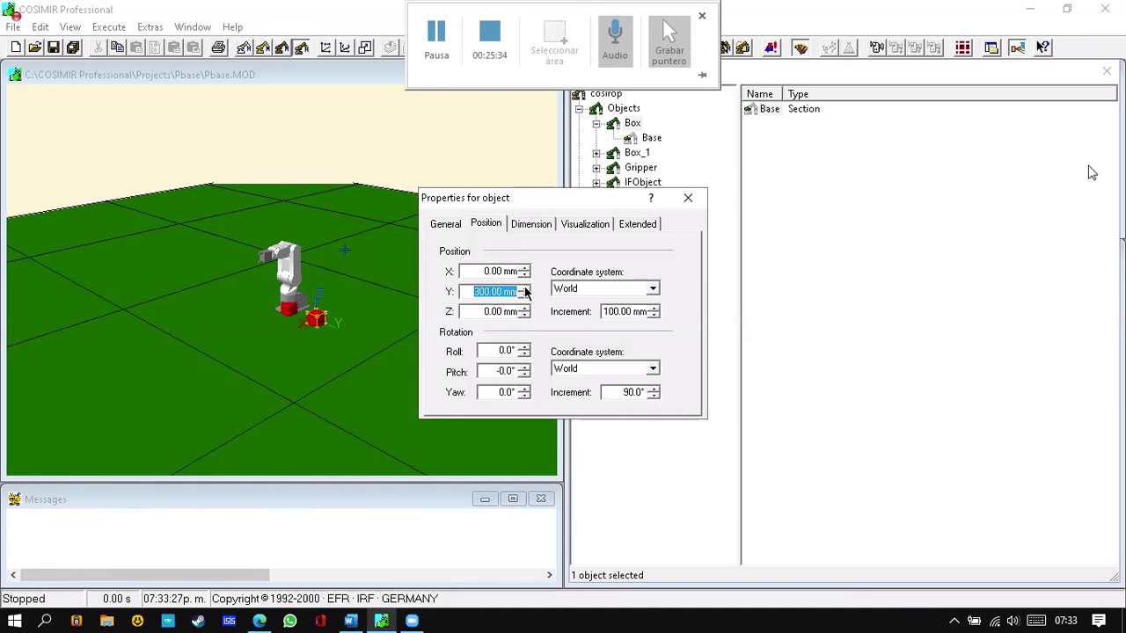
click(689, 199)
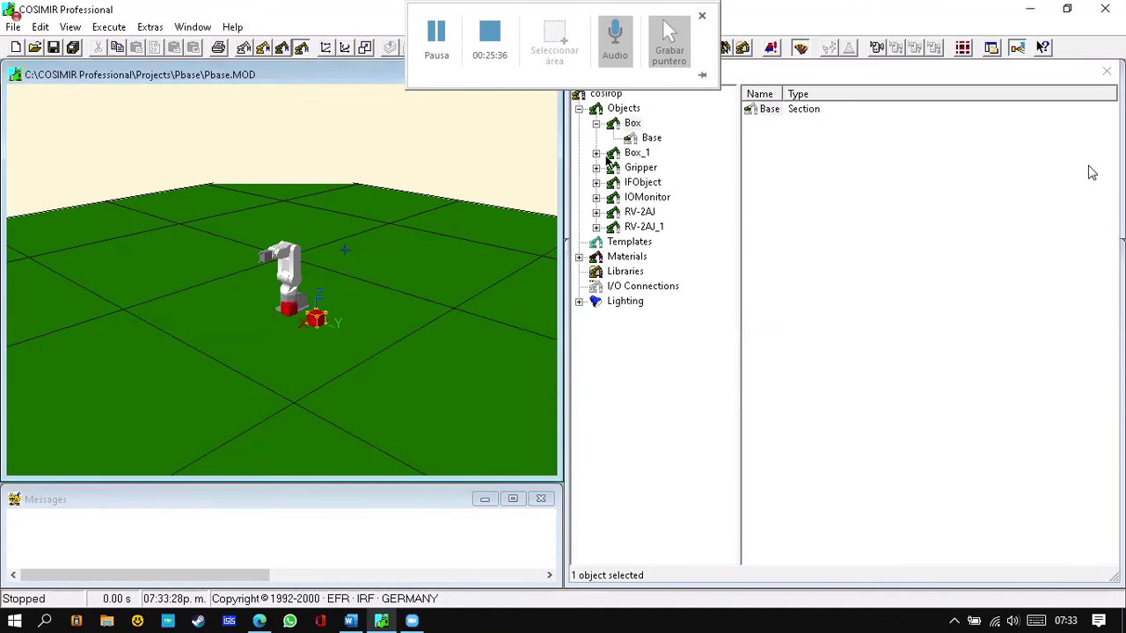
Move the Box_1 object to X 300 mm and Y 100 mm in world coordinates.
double_click(613, 155)
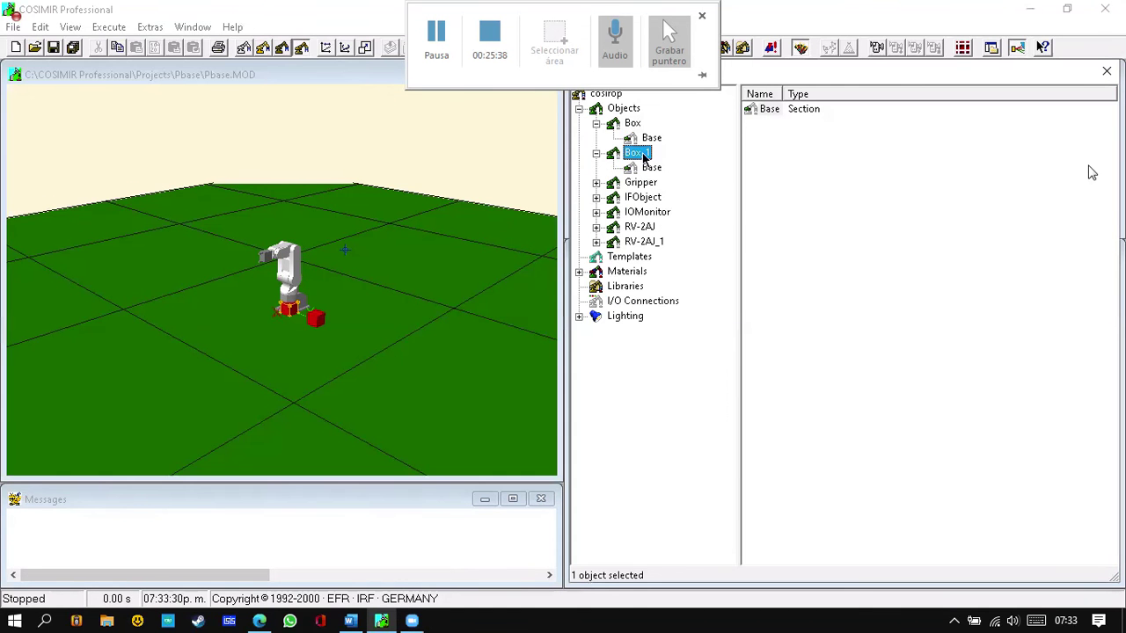
right_click(641, 154)
click(709, 315)
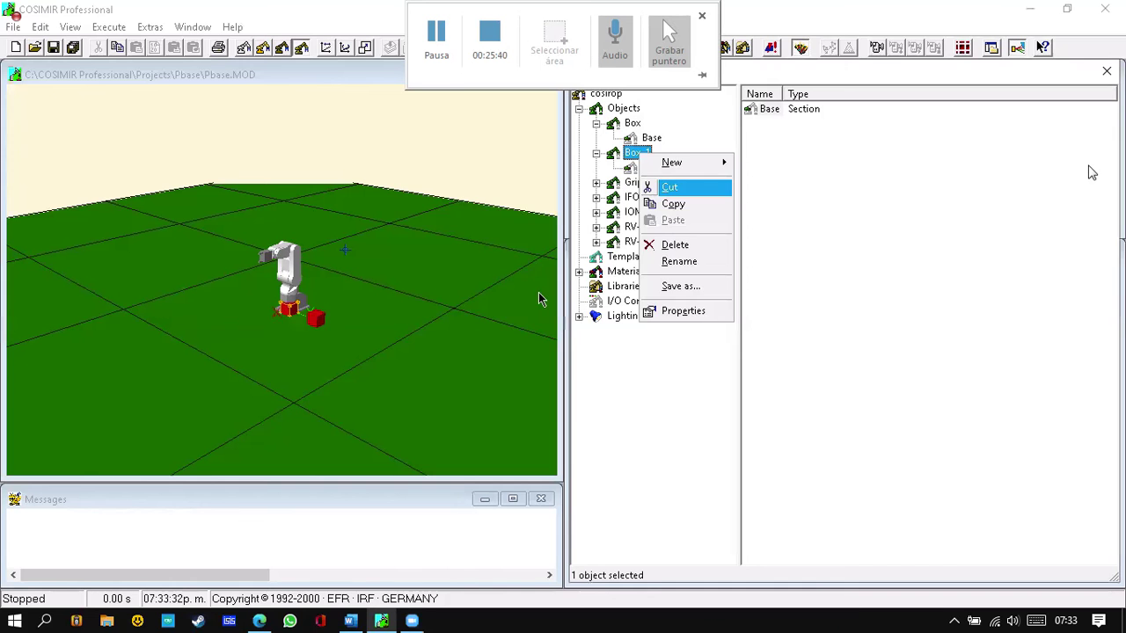
click(525, 287)
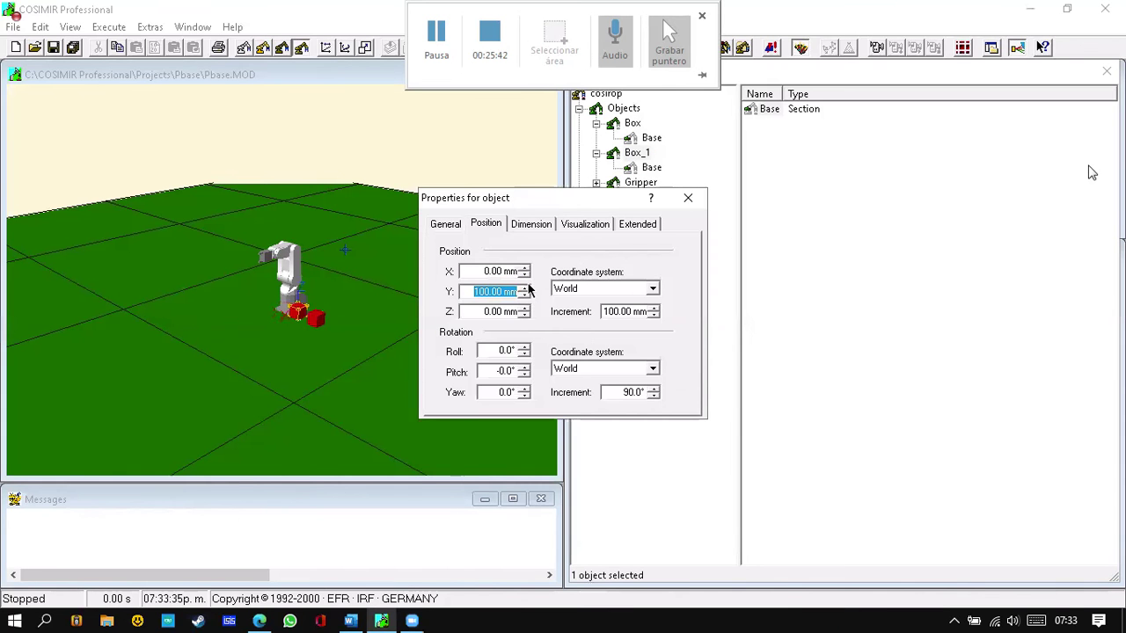
click(525, 273)
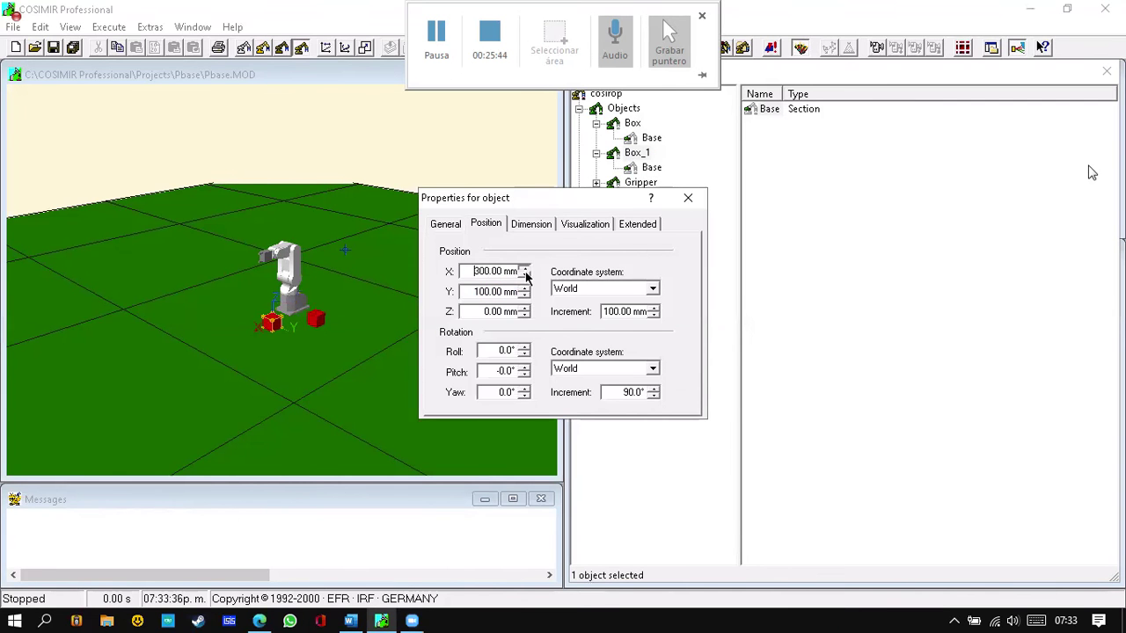
click(525, 273)
click(526, 273)
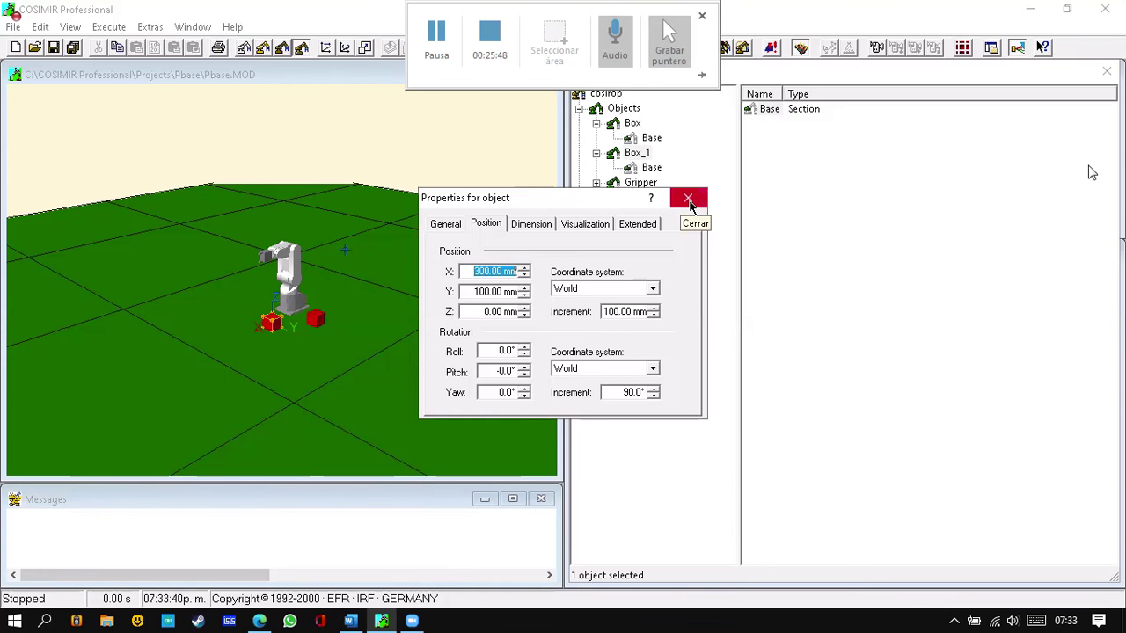
click(690, 204)
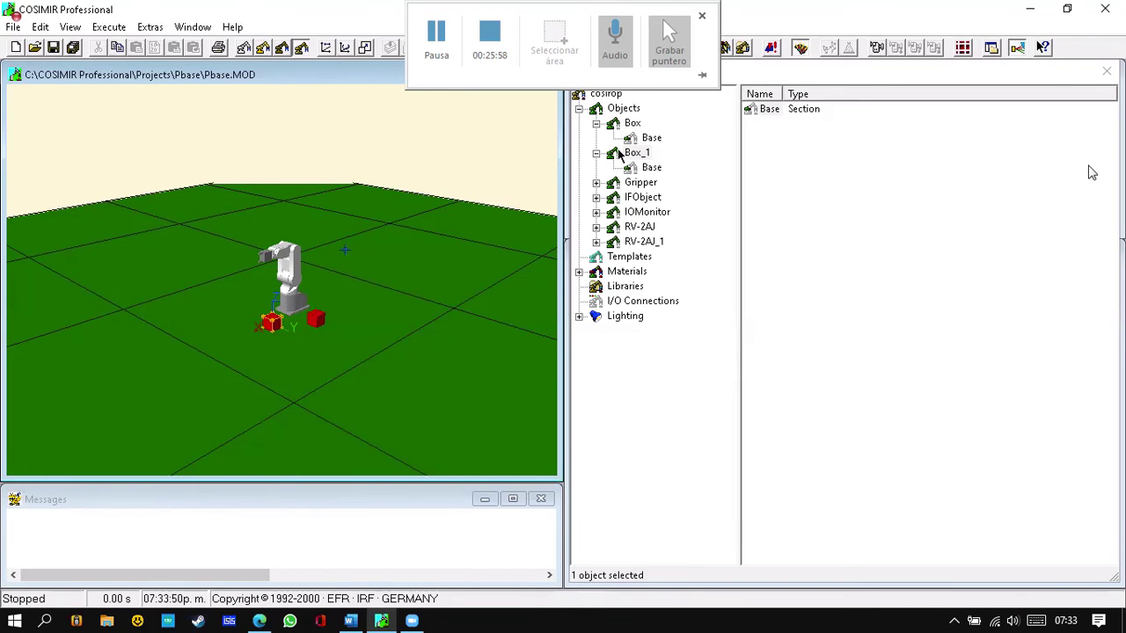
Set the world X position of the Box object to 300 mm.
click(635, 124)
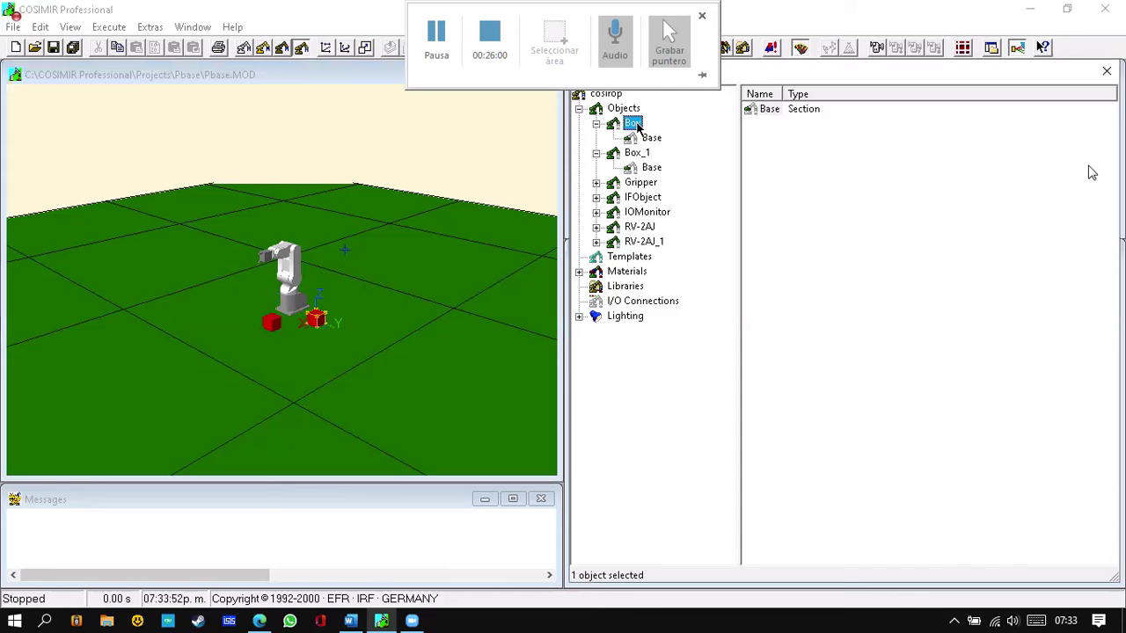
right_click(637, 126)
click(693, 280)
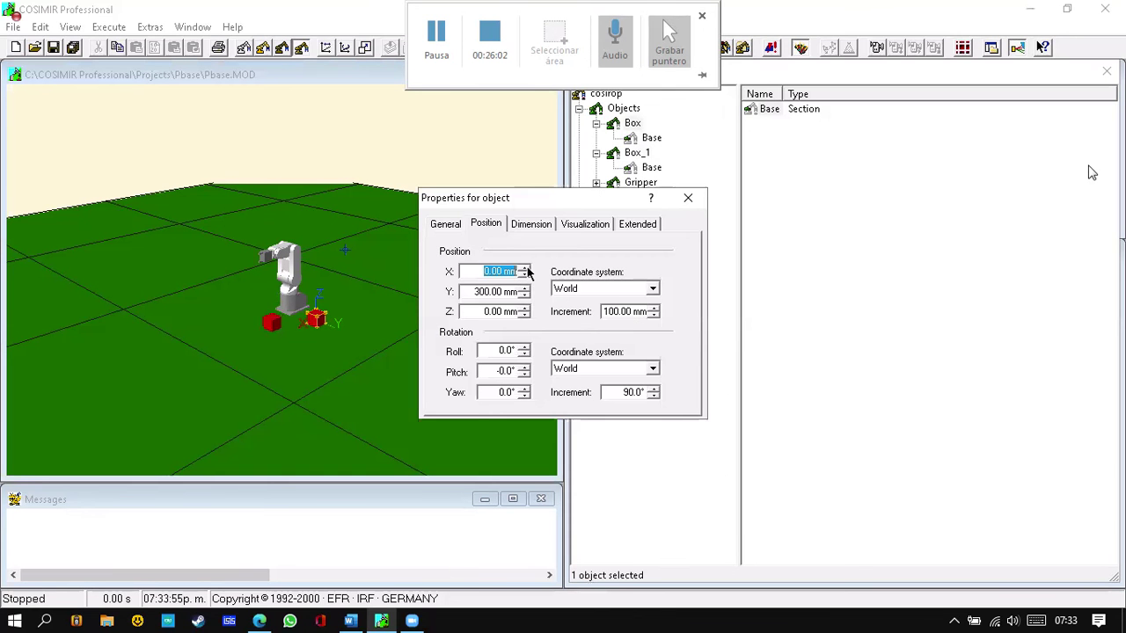
click(525, 268)
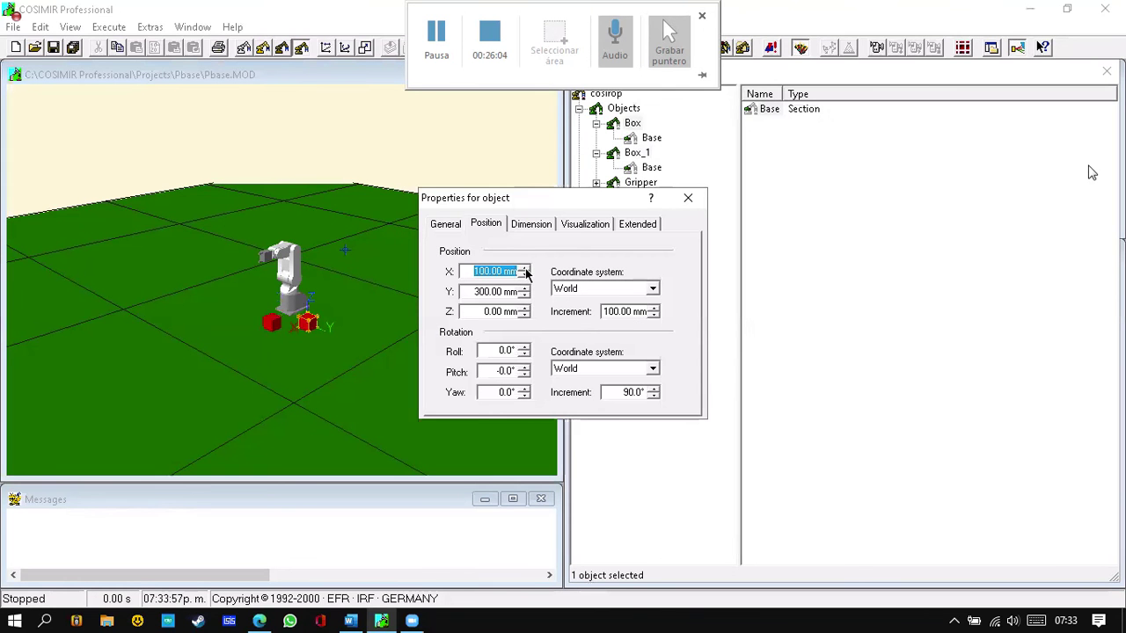
click(525, 272)
click(526, 272)
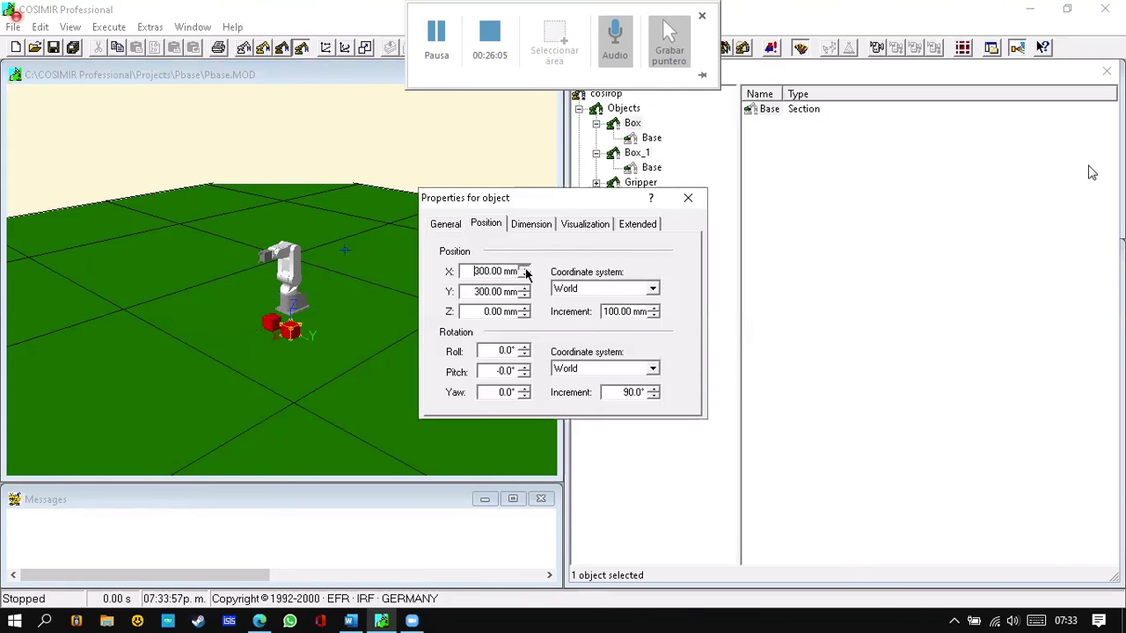
click(688, 197)
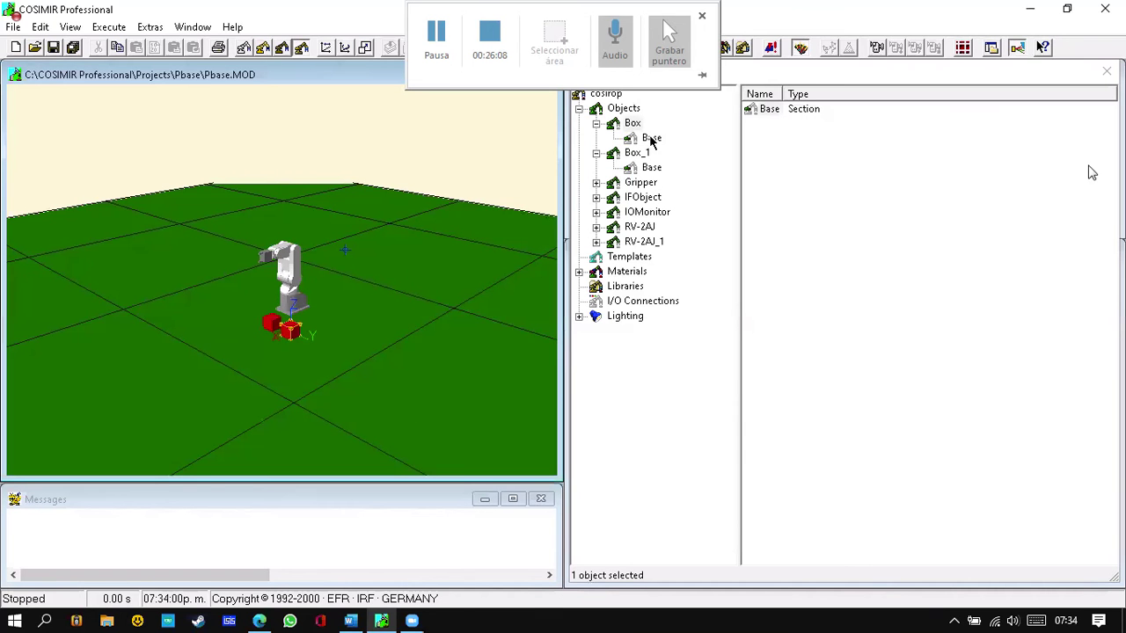
click(779, 111)
right_click(779, 111)
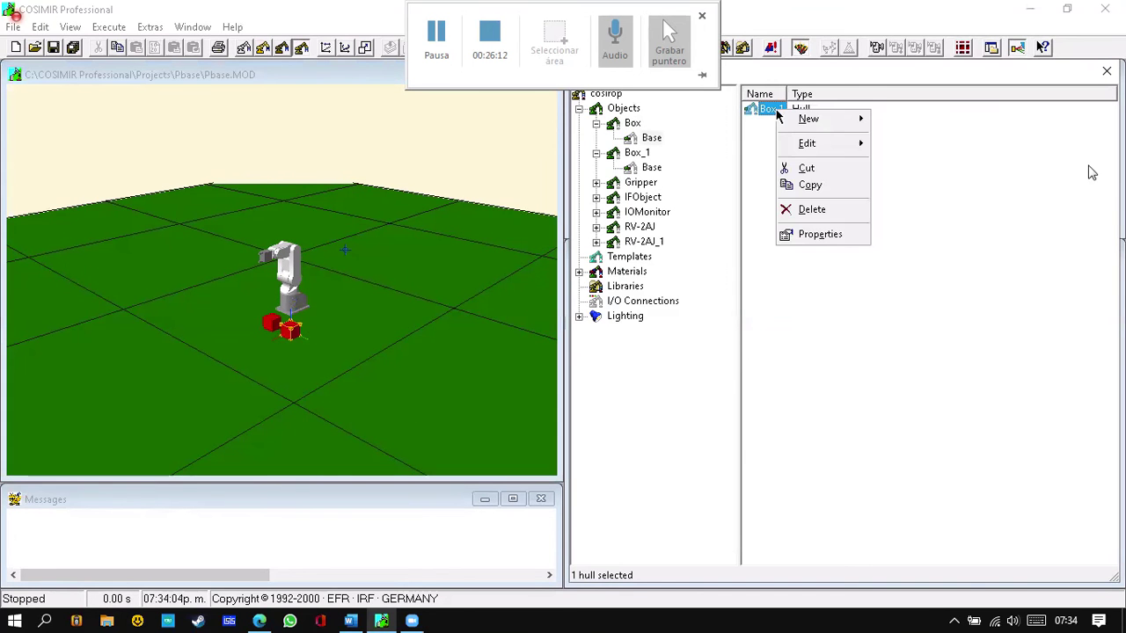
click(796, 234)
click(688, 199)
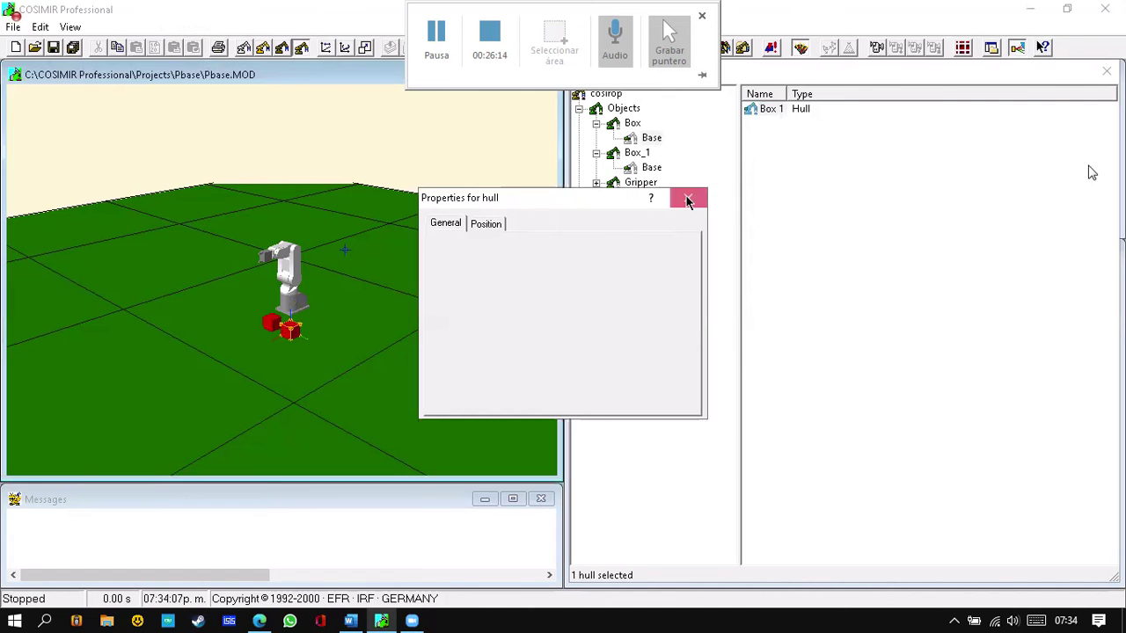
click(652, 139)
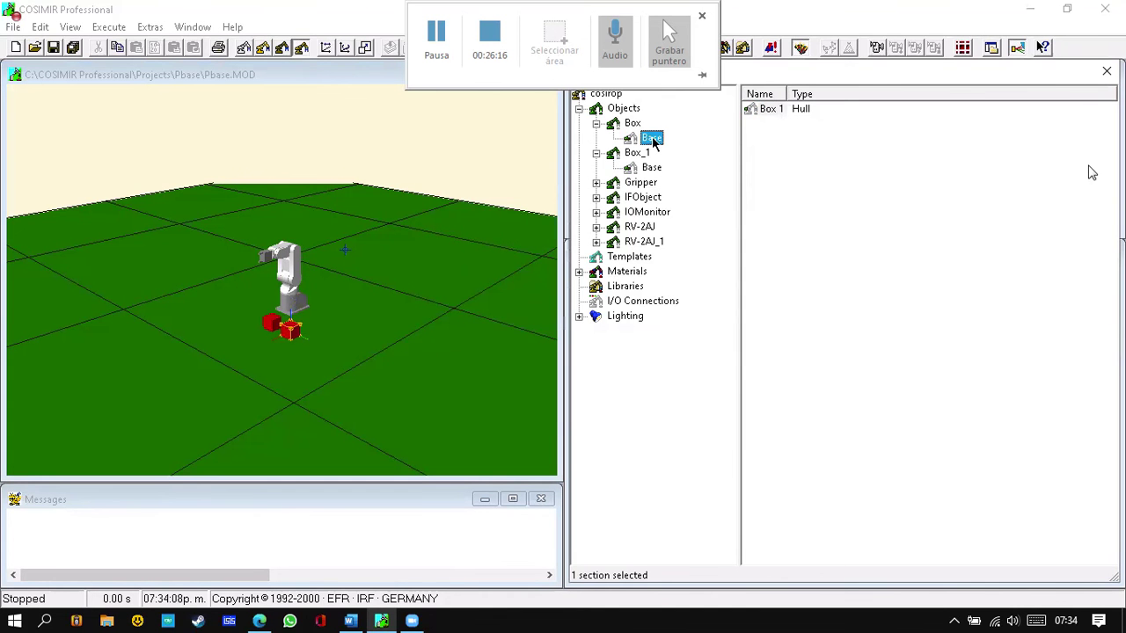
right_click(652, 141)
click(706, 118)
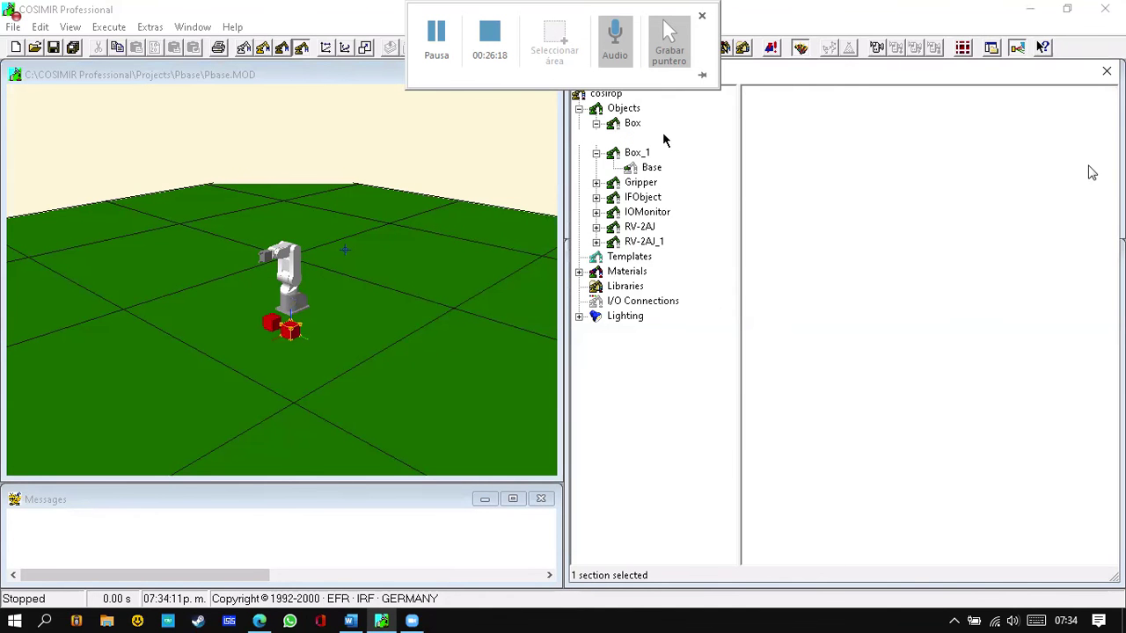
Add a new grip point to the Base section of the Box object.
click(635, 125)
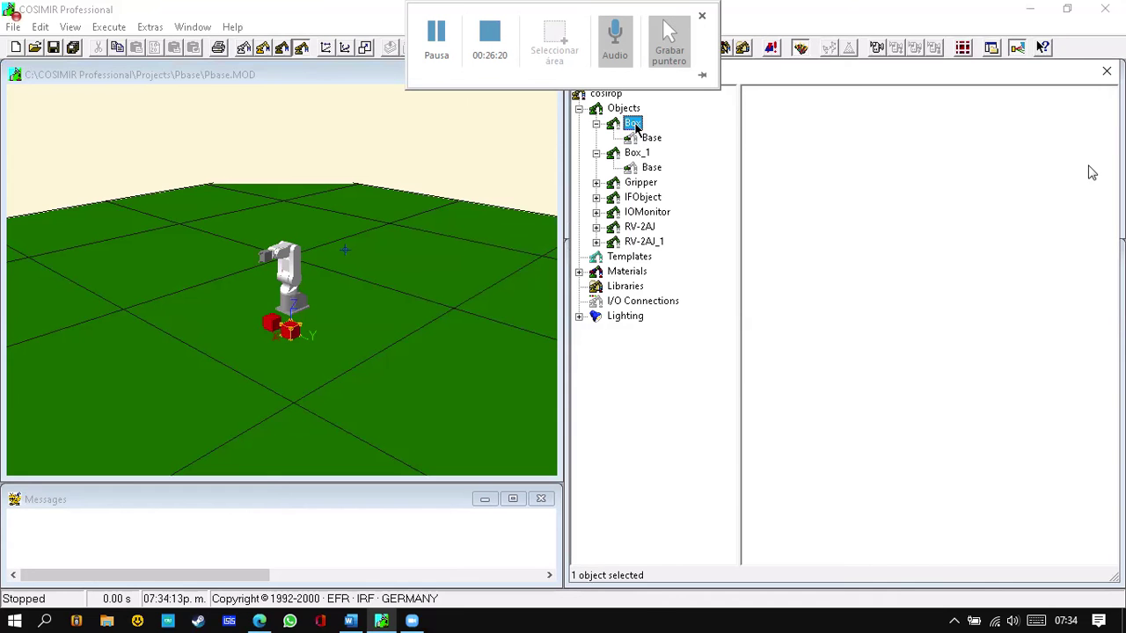
right_click(635, 125)
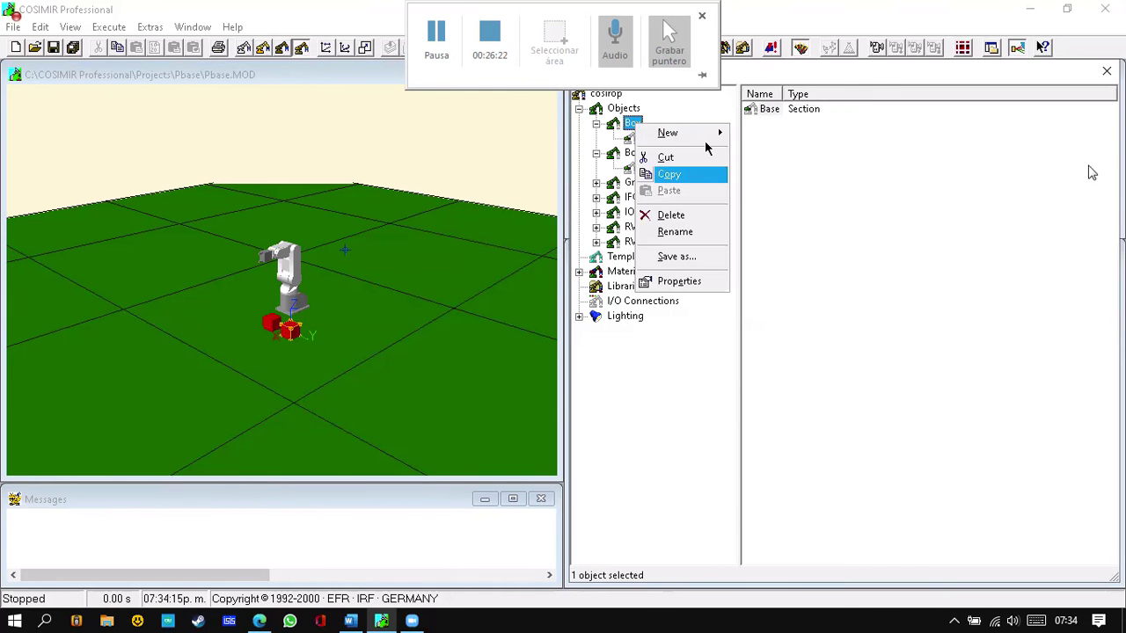
mouse_move(711, 141)
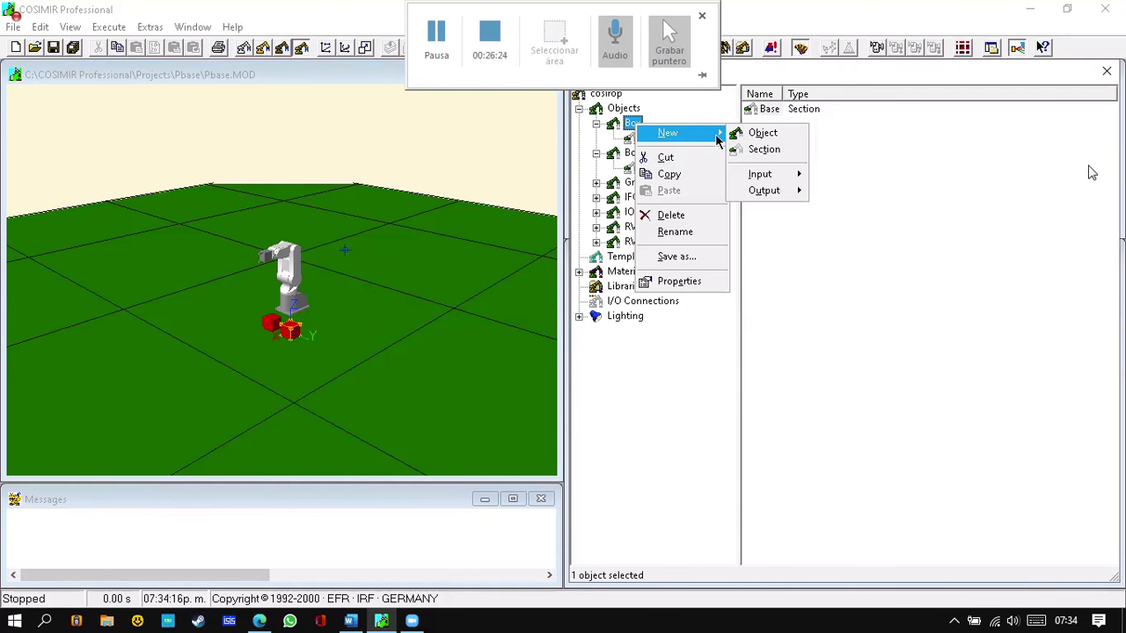
click(818, 119)
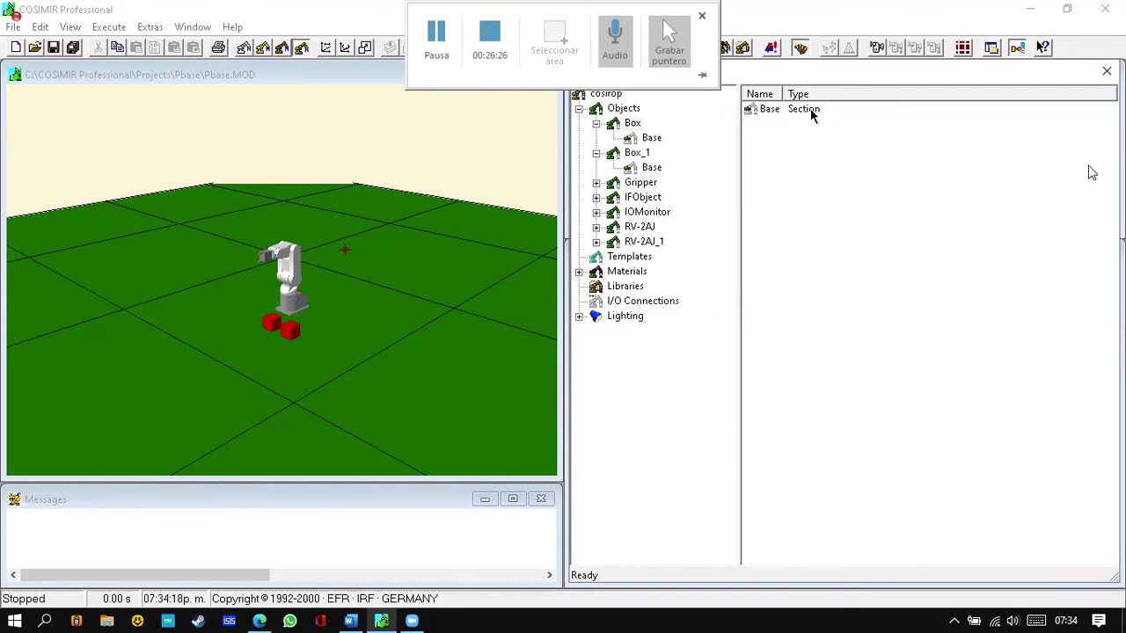
click(758, 110)
right_click(758, 111)
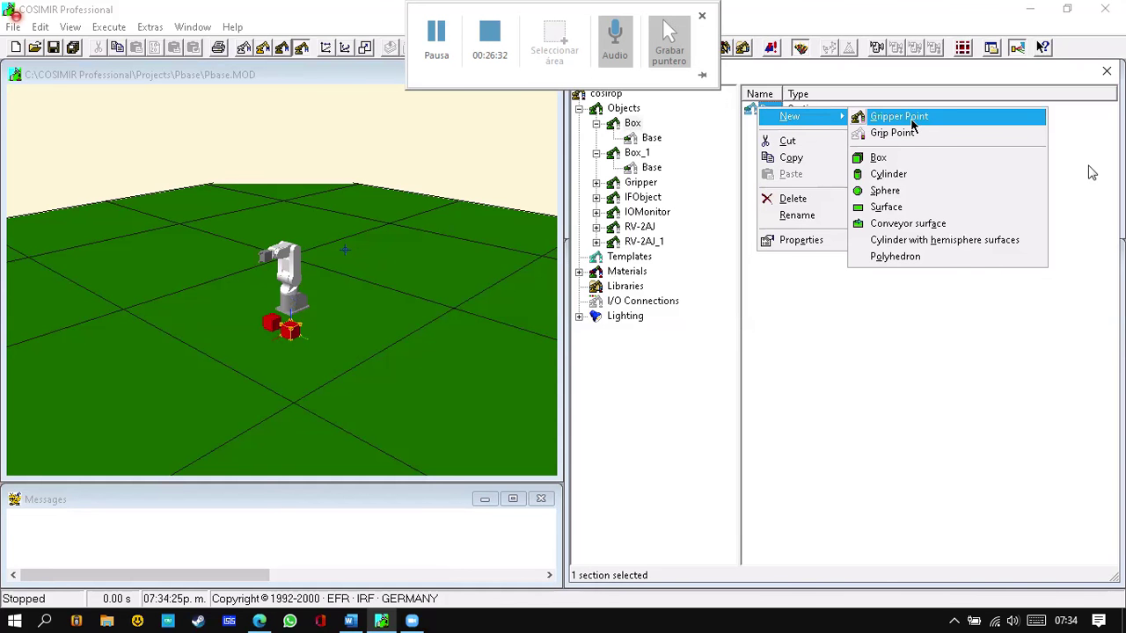
click(912, 134)
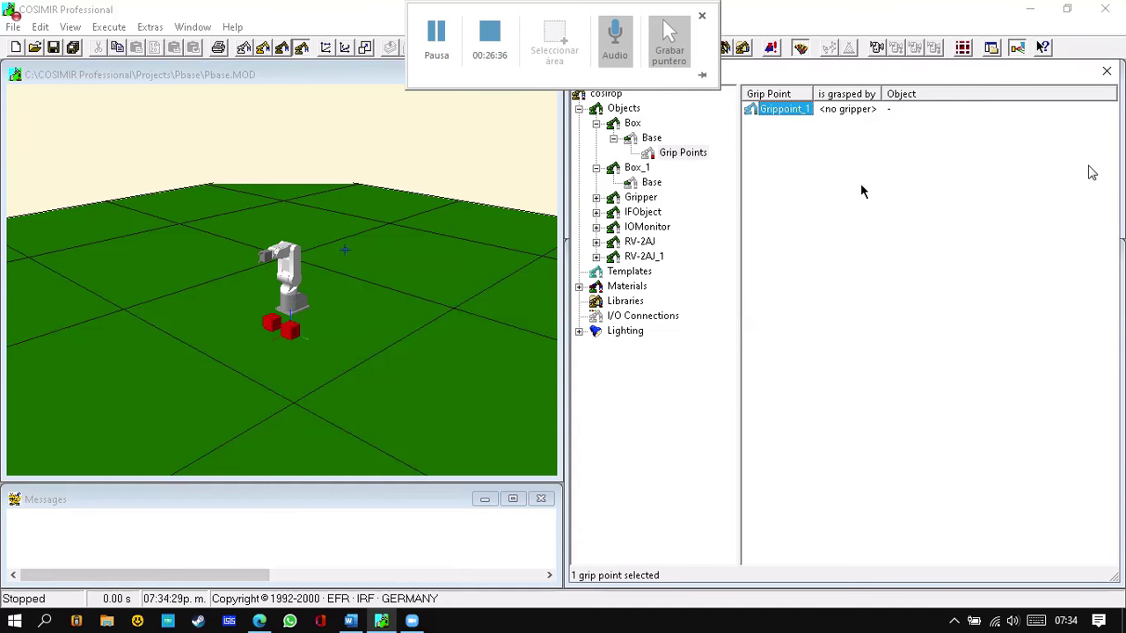
Add a new grip point to the Base section of the Box_1 object.
click(641, 169)
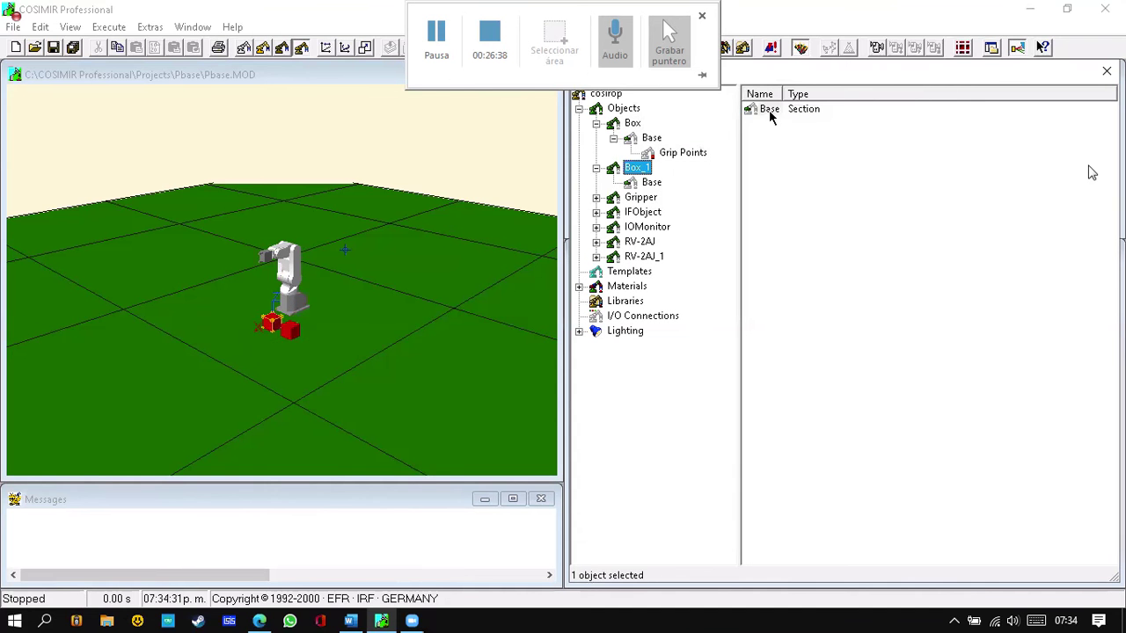
right_click(770, 110)
mouse_move(802, 120)
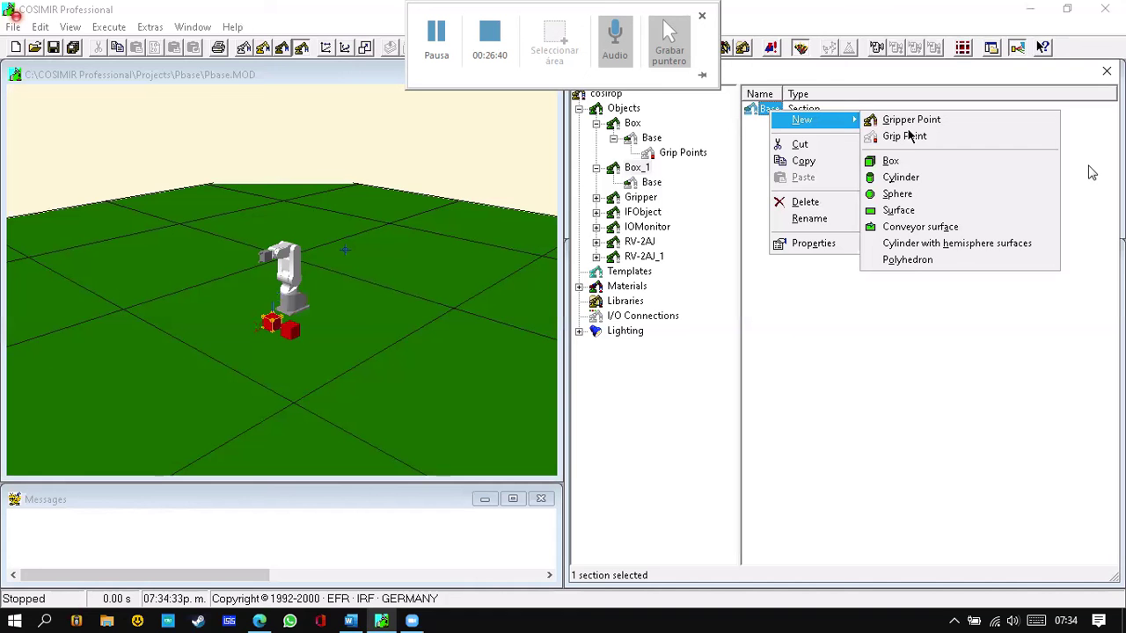
click(910, 136)
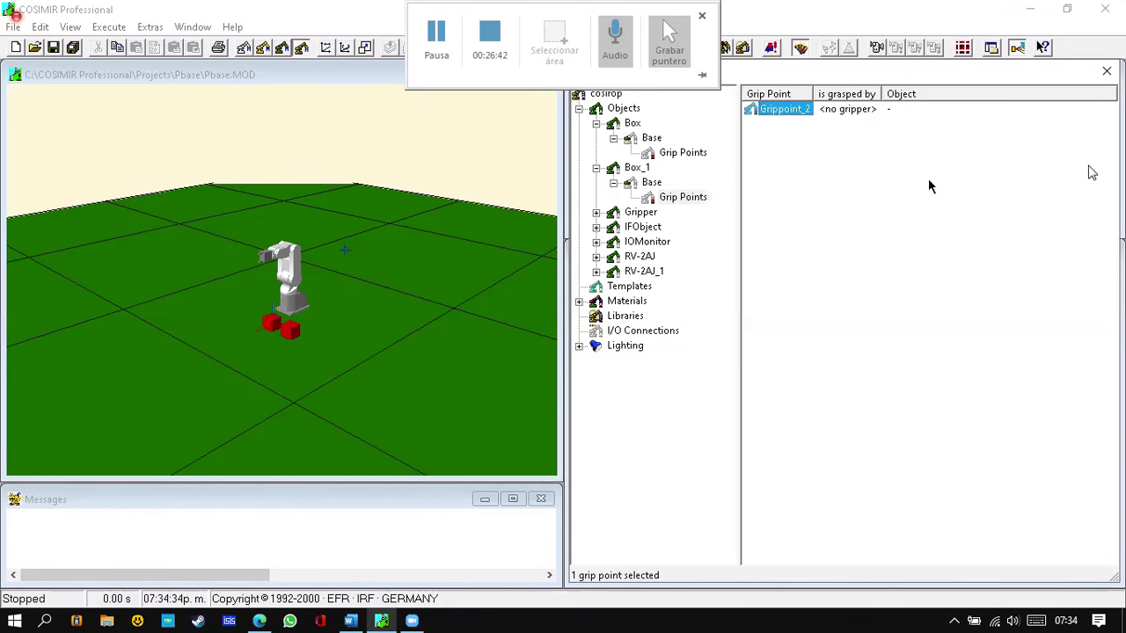
Position the Box object's grip point at X 100, Y 100 and Z 100 mm in section coordinates.
right_click(695, 155)
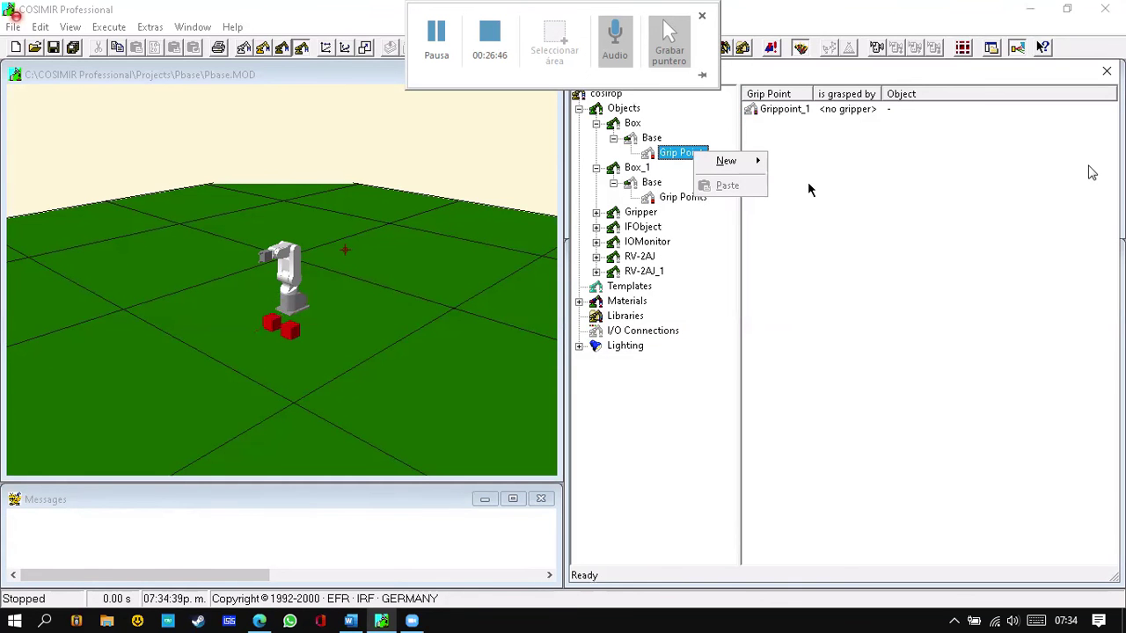
key(Escape)
right_click(794, 108)
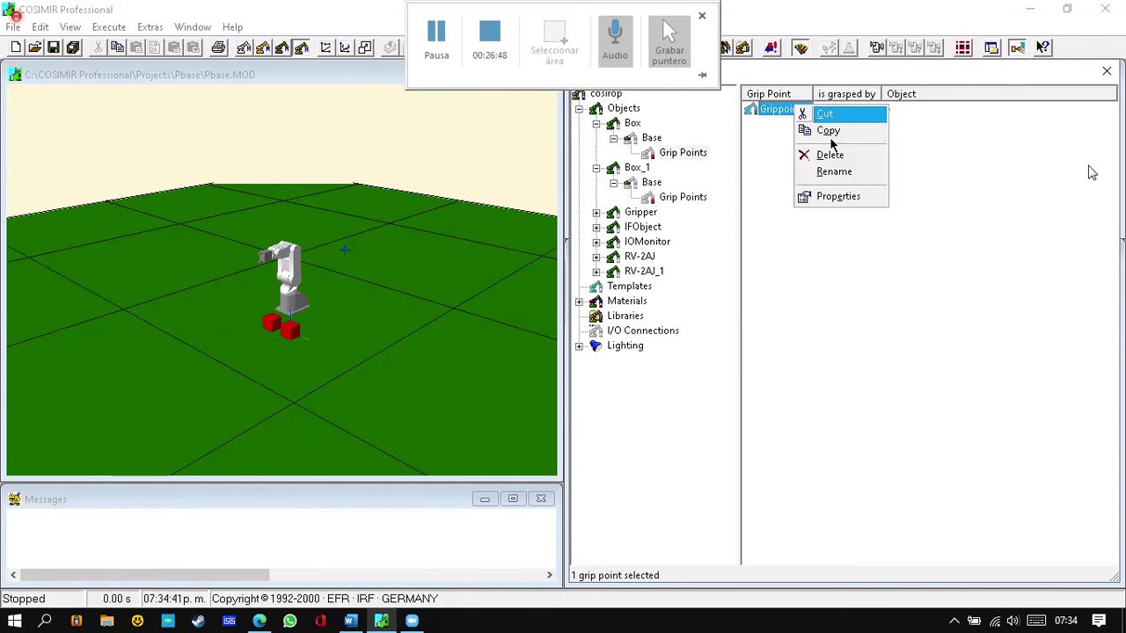
click(840, 198)
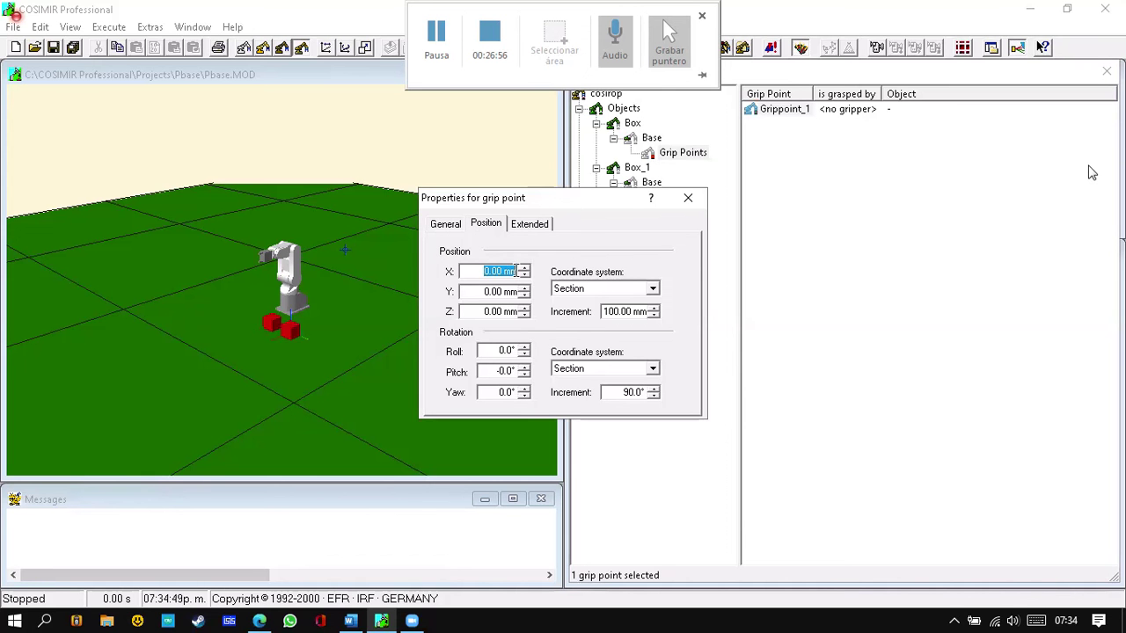
click(525, 268)
click(526, 269)
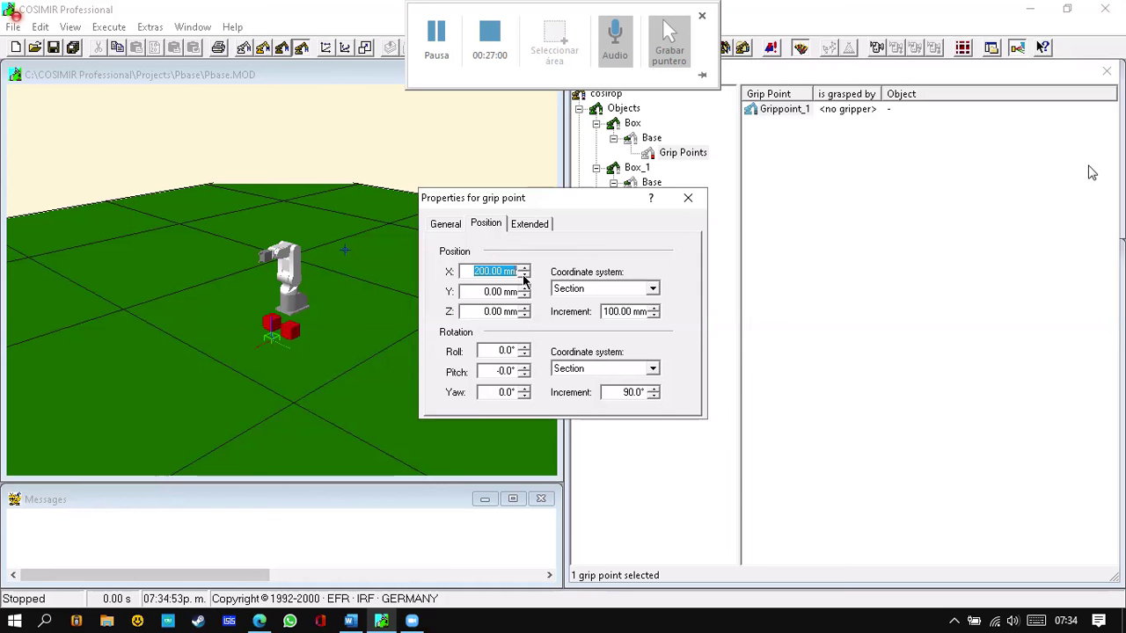
click(524, 276)
click(525, 278)
click(527, 271)
click(524, 288)
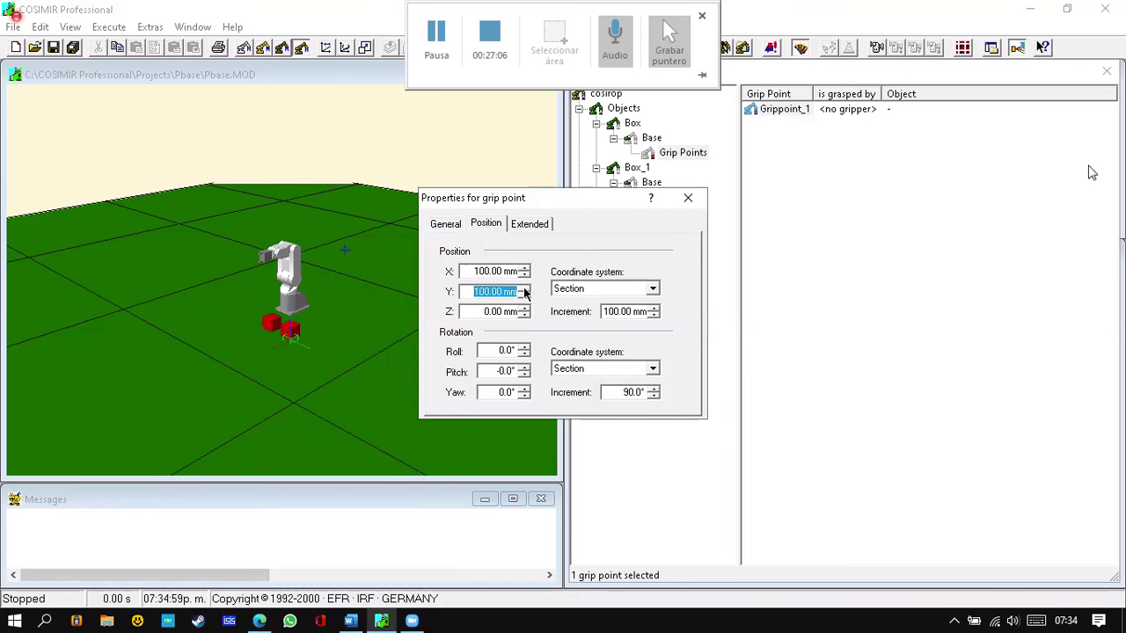
click(525, 308)
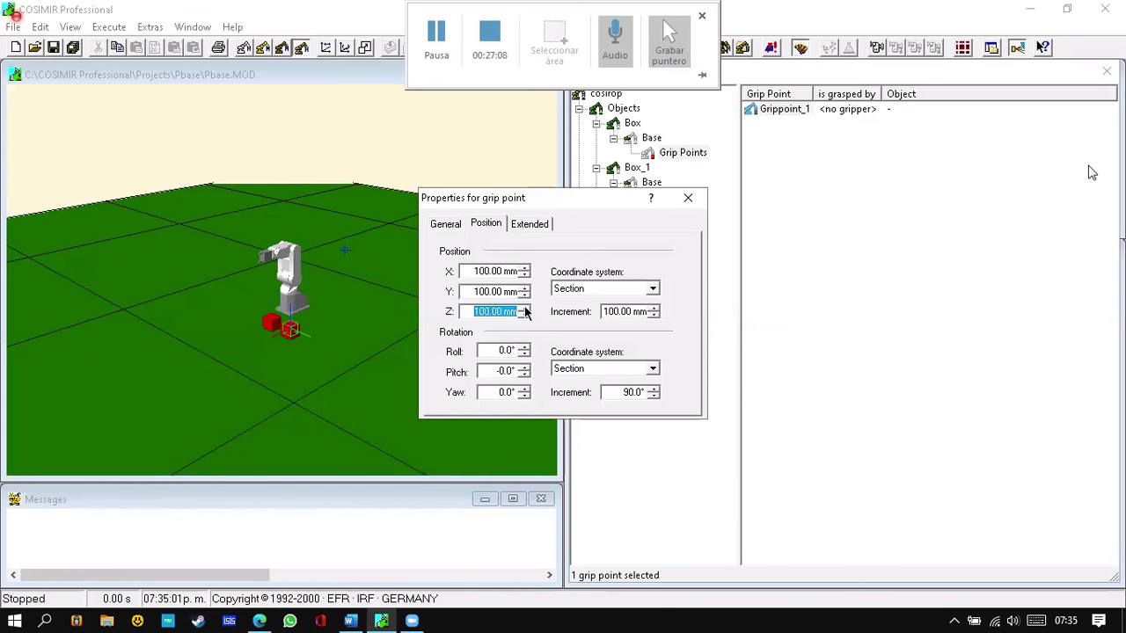
Reposition the Box object's grip point to X 120 mm and Z 180 mm, using a 10 mm position increment.
click(525, 309)
click(629, 312)
key(BackSpace)
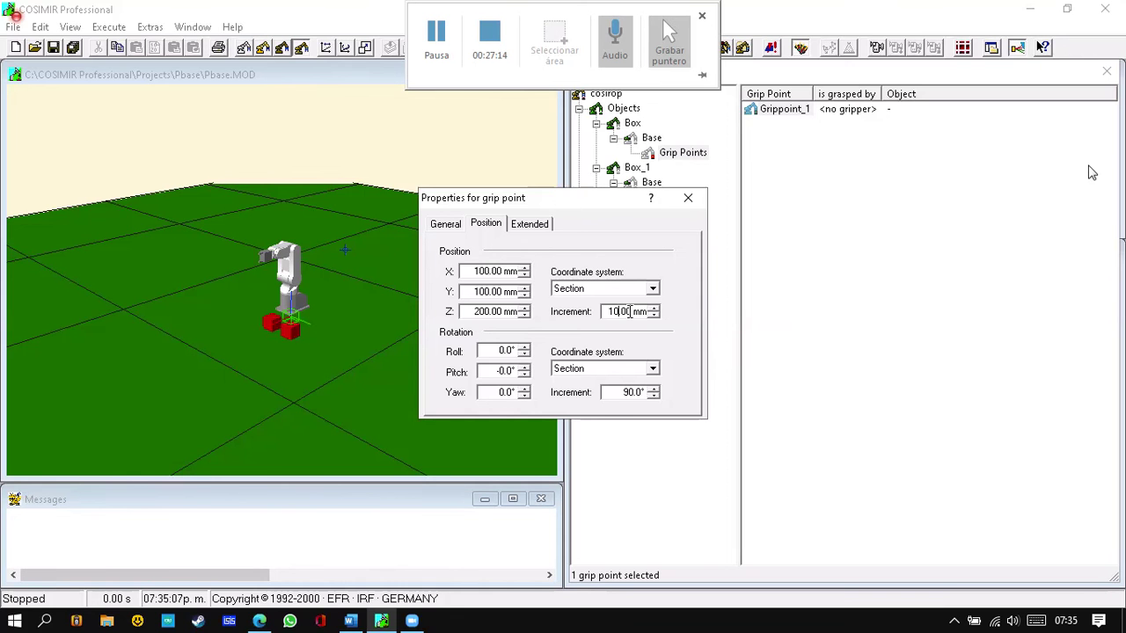
click(524, 275)
click(526, 272)
click(525, 268)
click(525, 268)
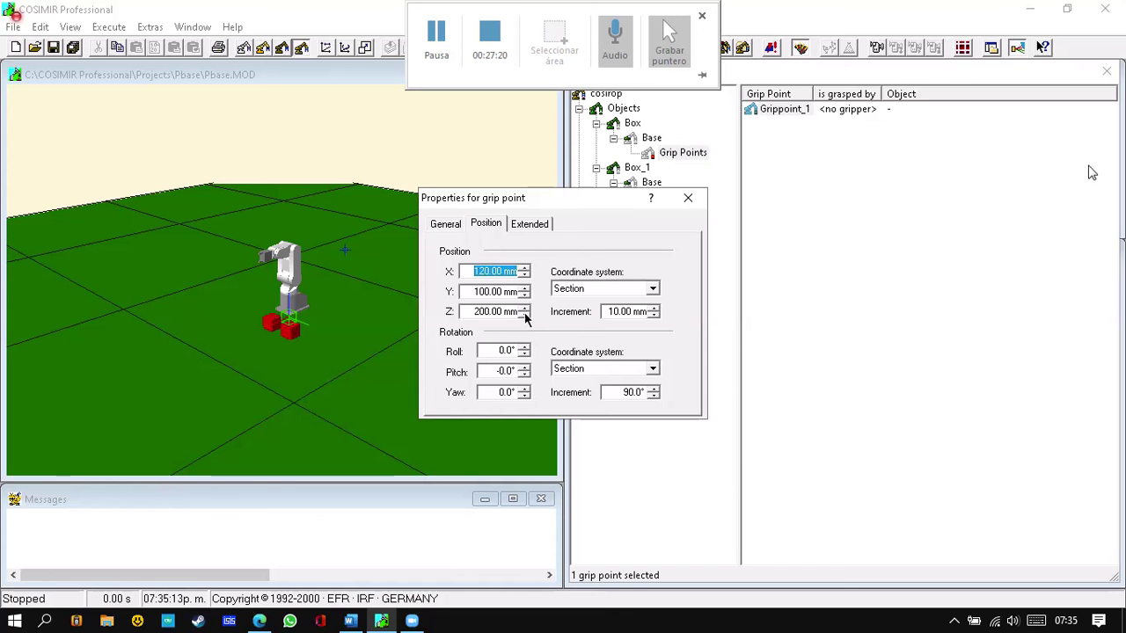
click(525, 316)
click(524, 316)
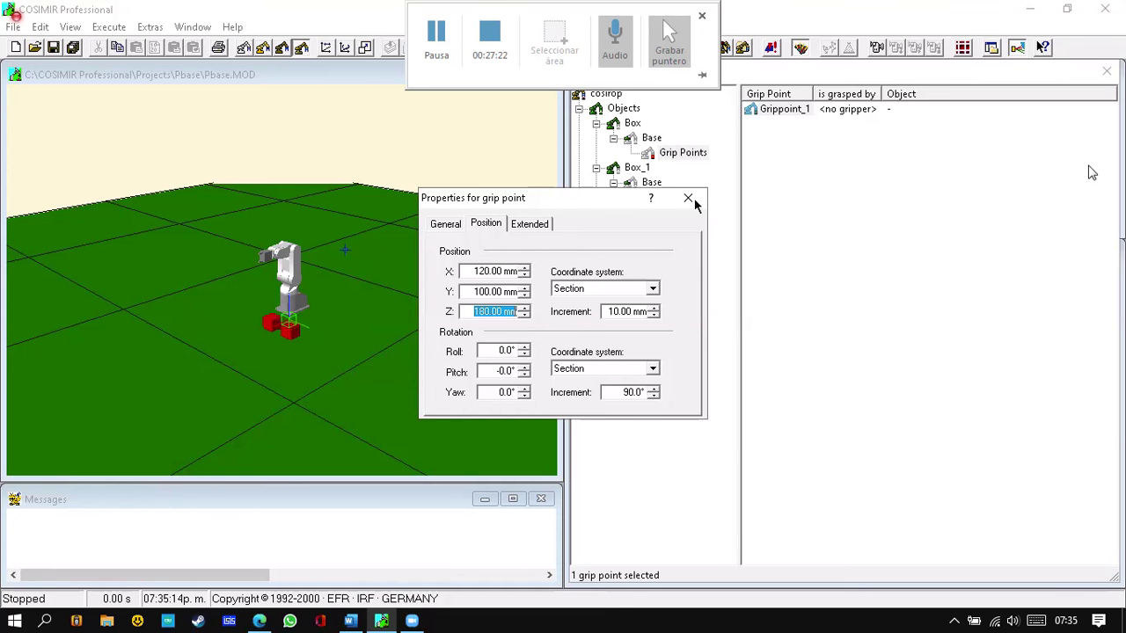
Set the grip range of the Box object's grip point to 100 mm, leave it without a gripper, and close its properties.
click(446, 224)
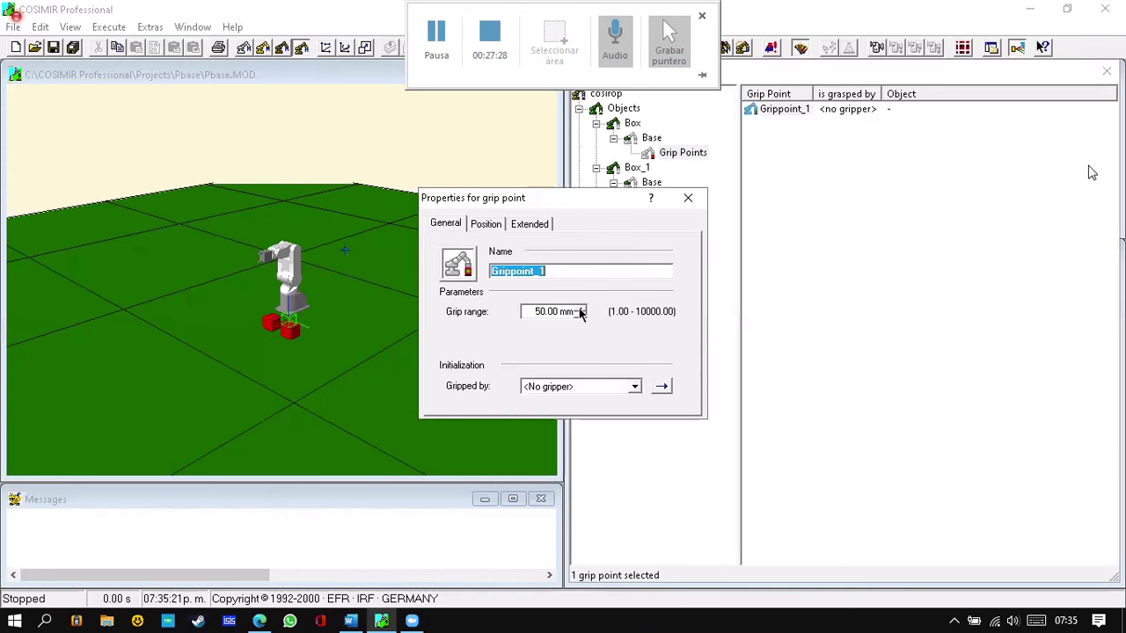
click(581, 308)
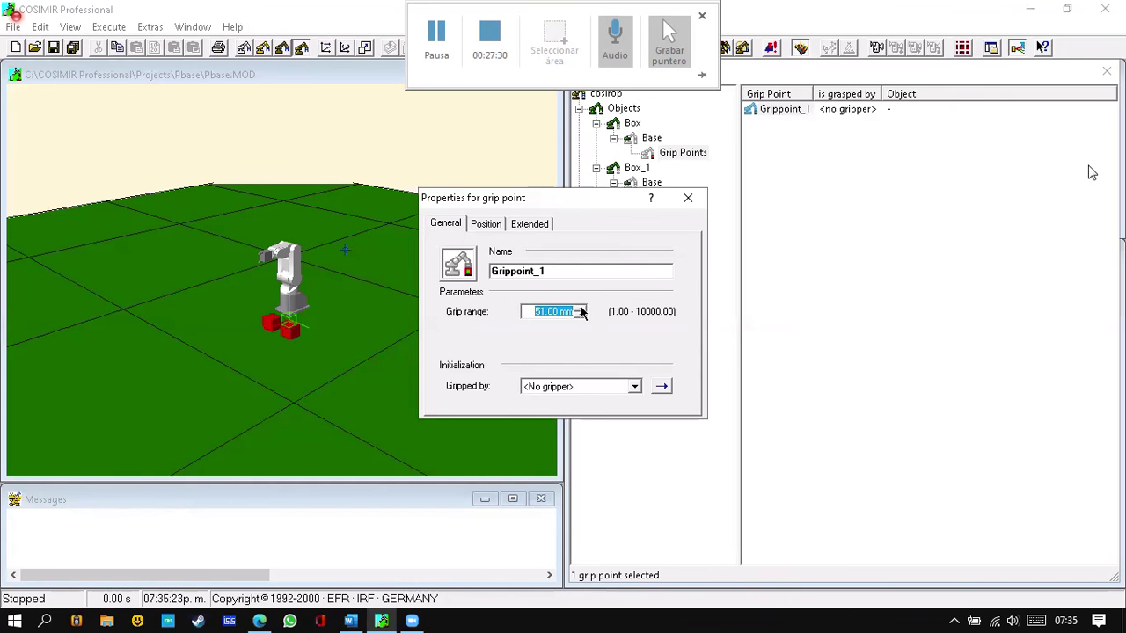
click(580, 308)
click(581, 308)
double_click(543, 311)
text(100)
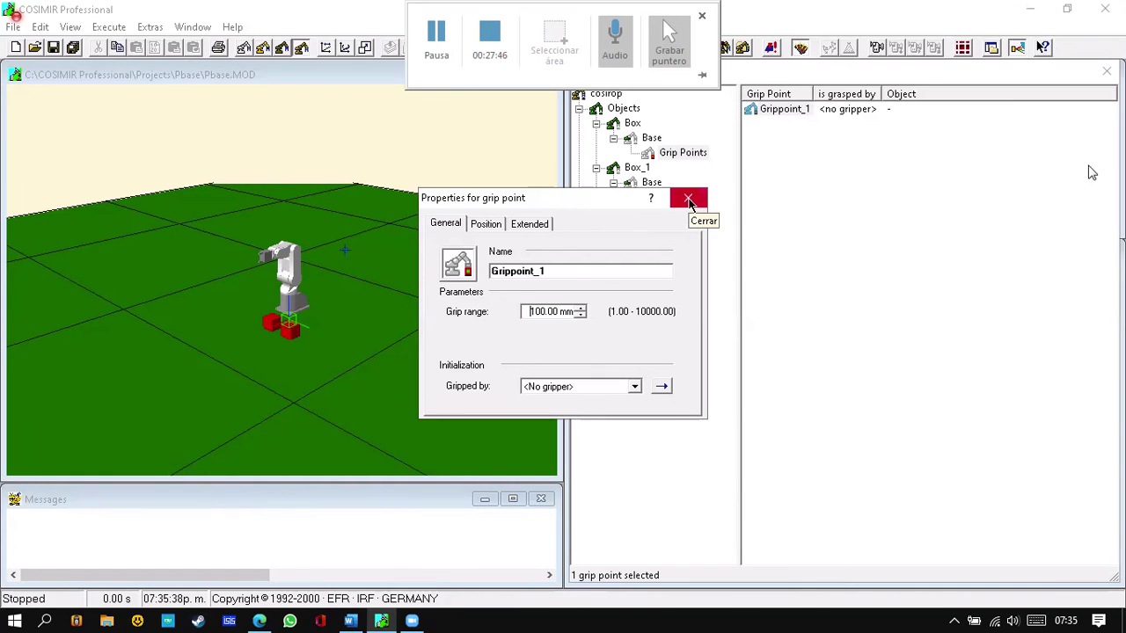
click(635, 387)
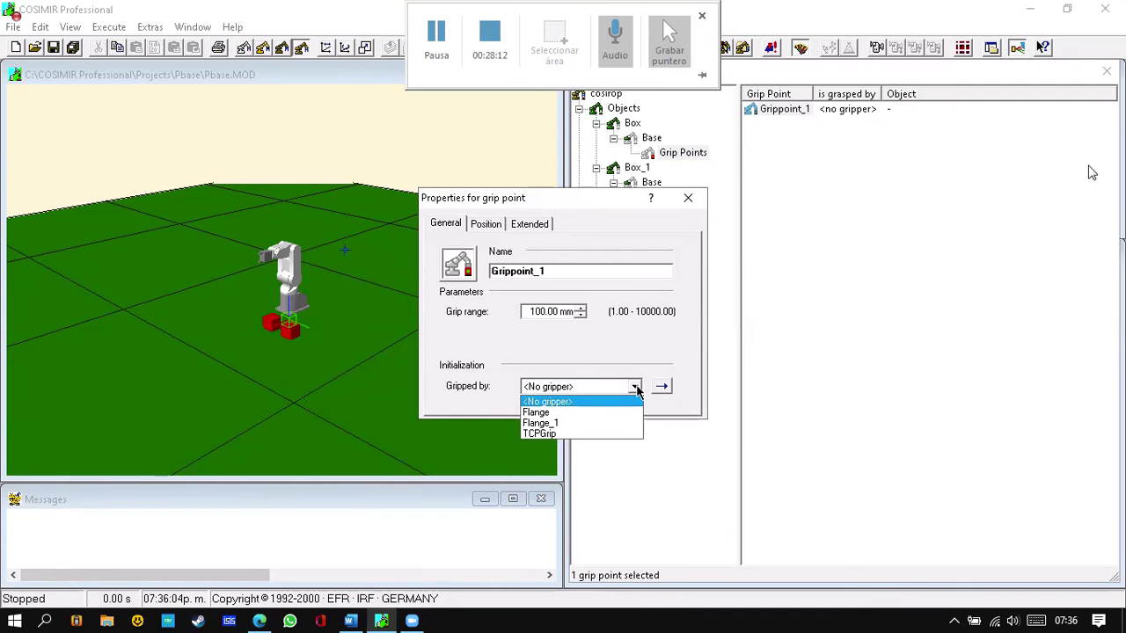
click(635, 387)
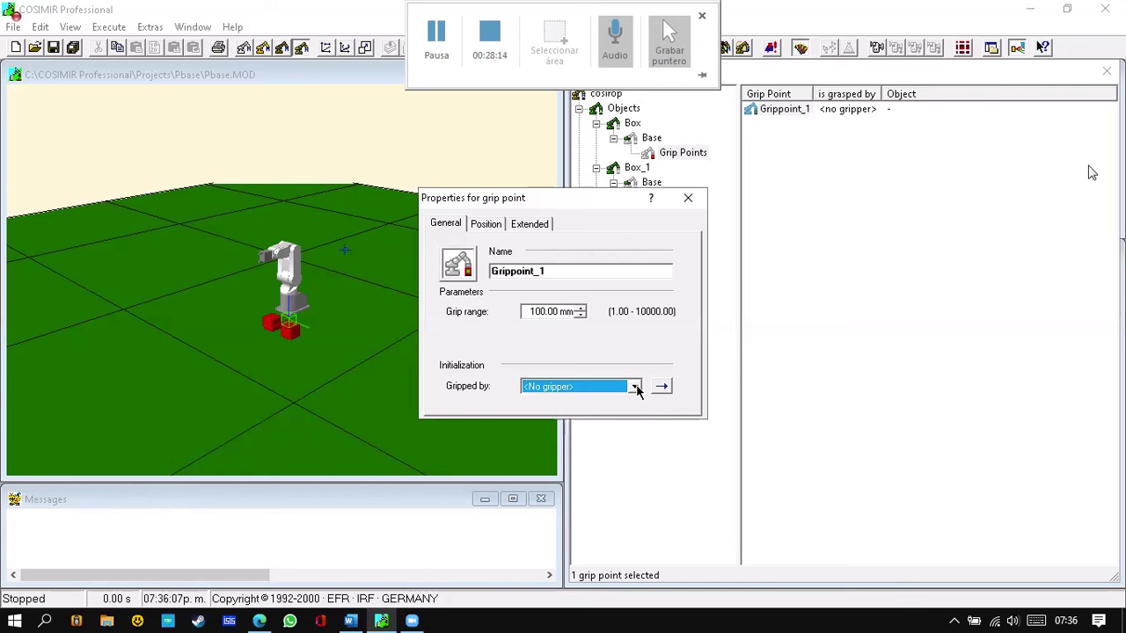
click(689, 201)
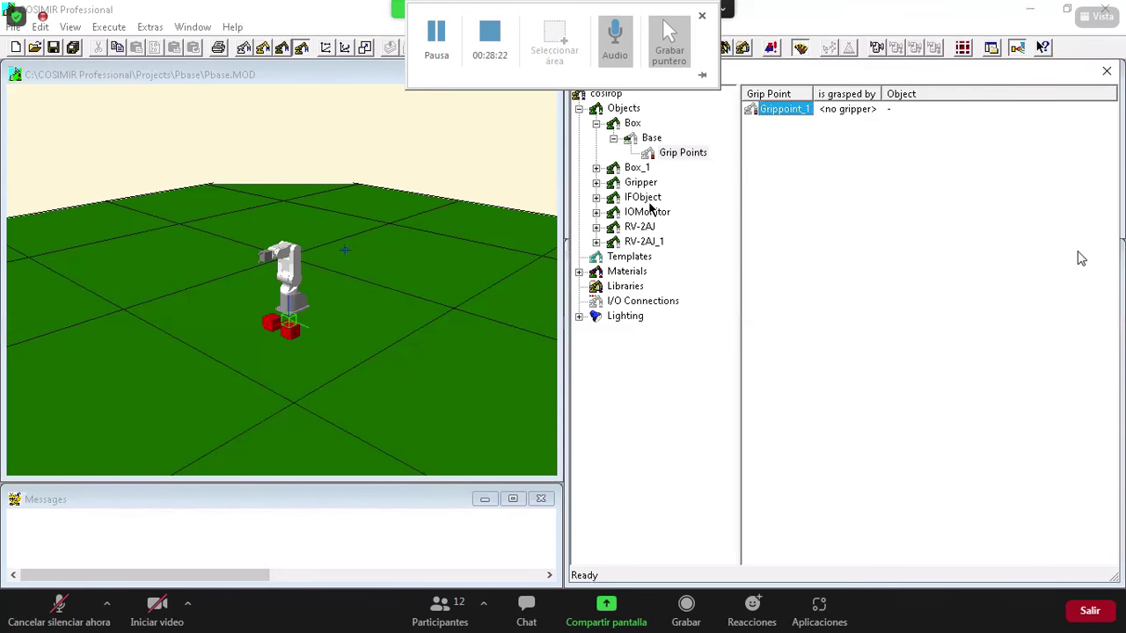
Add a second grip point to the Base section of the Box object.
click(766, 184)
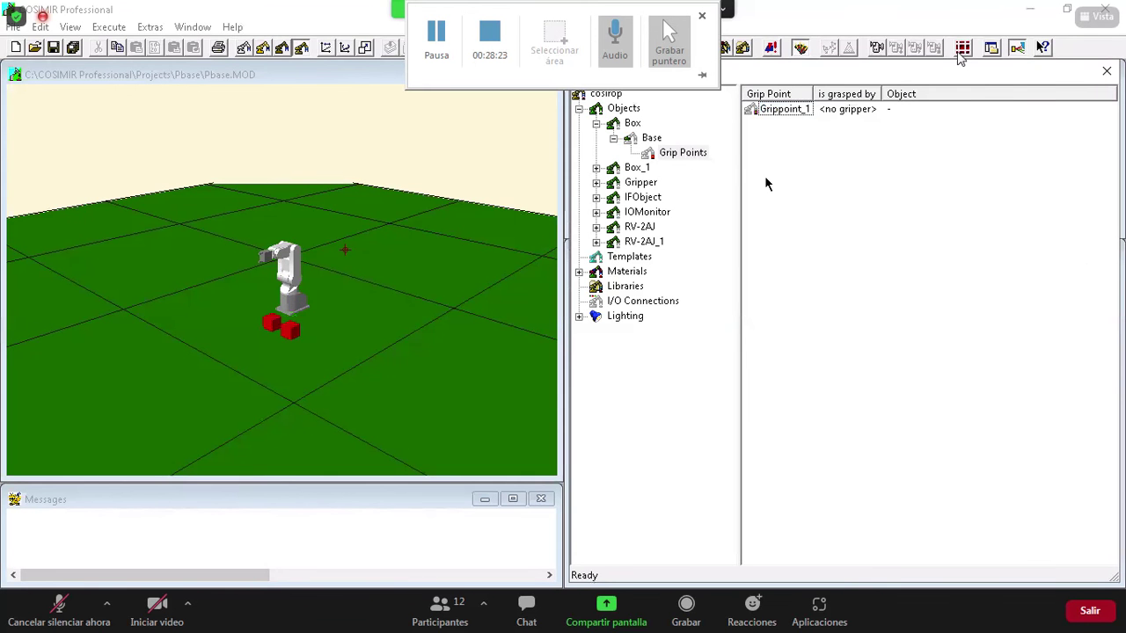
click(683, 153)
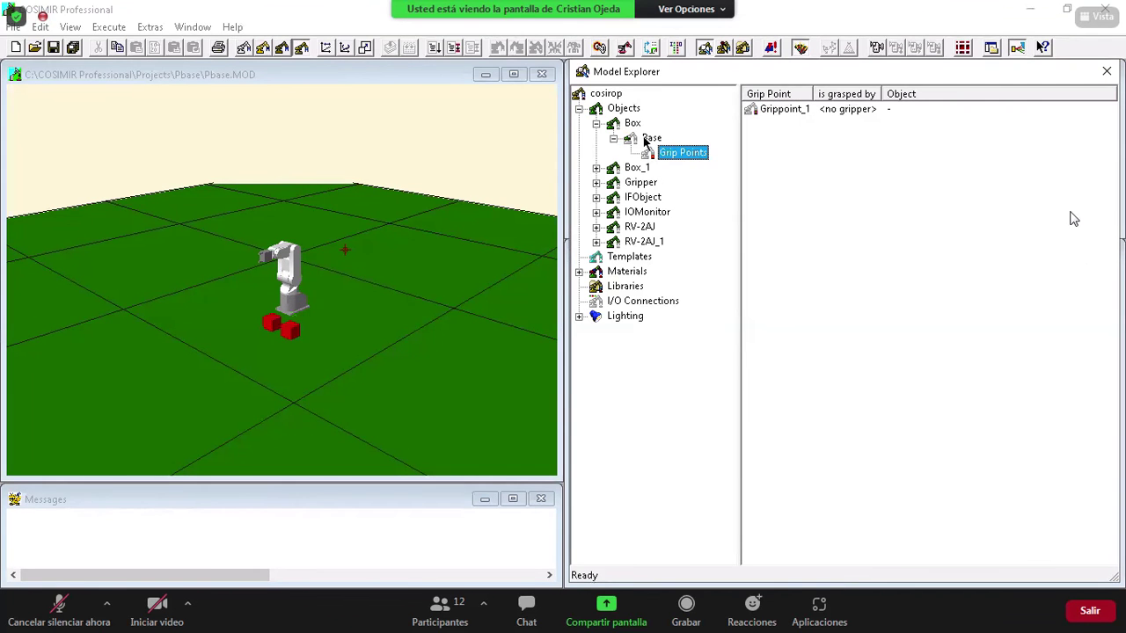
right_click(649, 139)
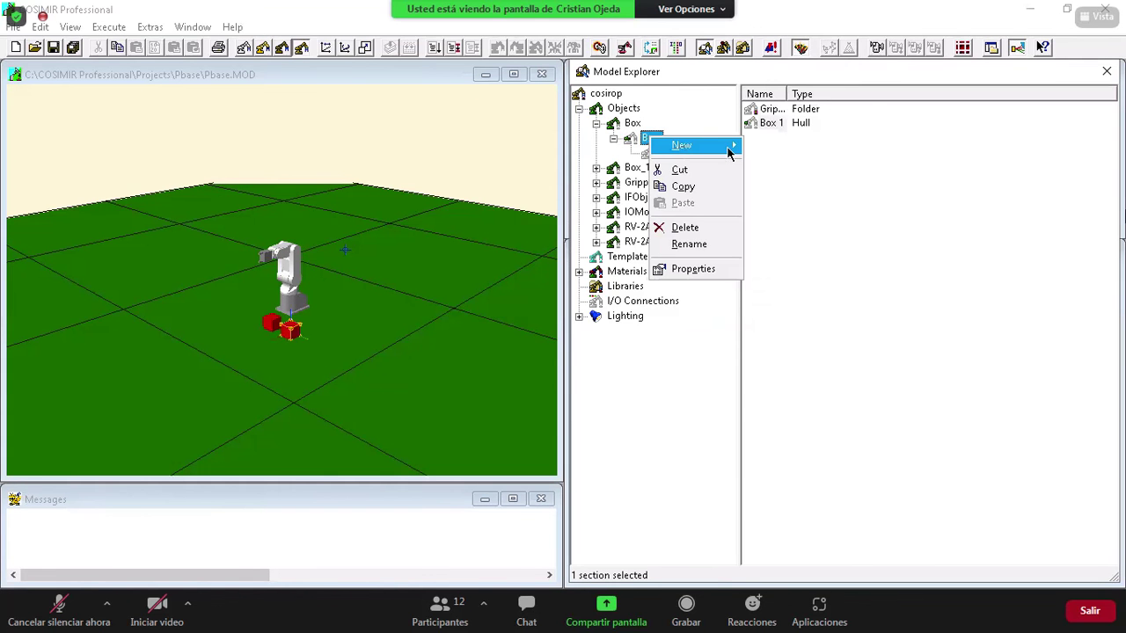
mouse_move(730, 146)
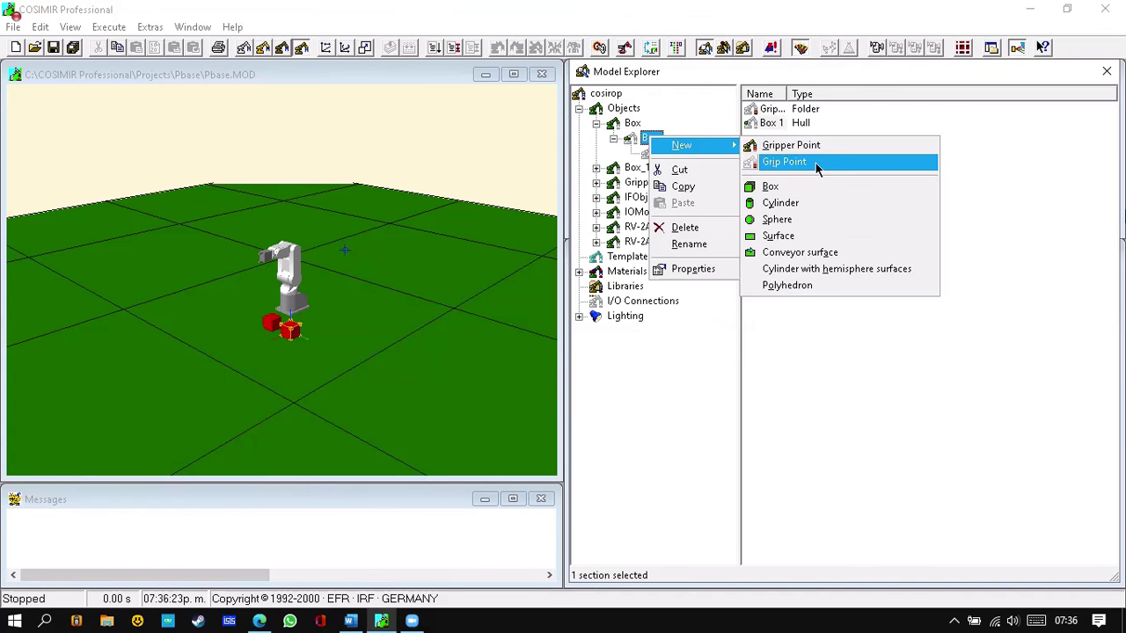
click(815, 162)
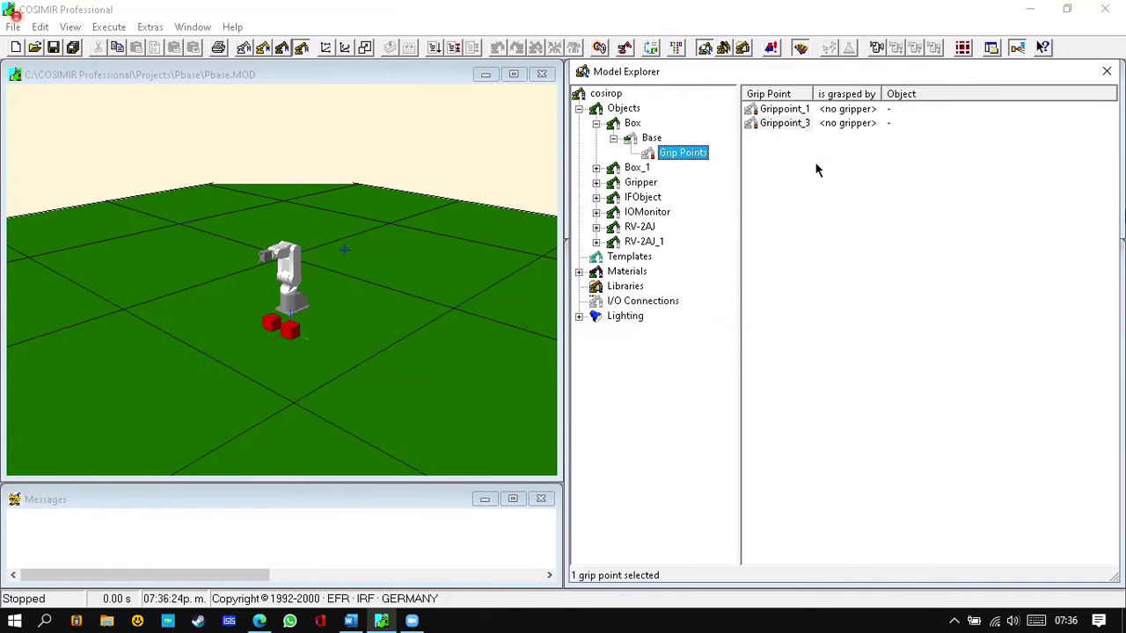
In the properties of Grippoint_3, set its section position to X 80 mm and Z 160 mm.
click(791, 112)
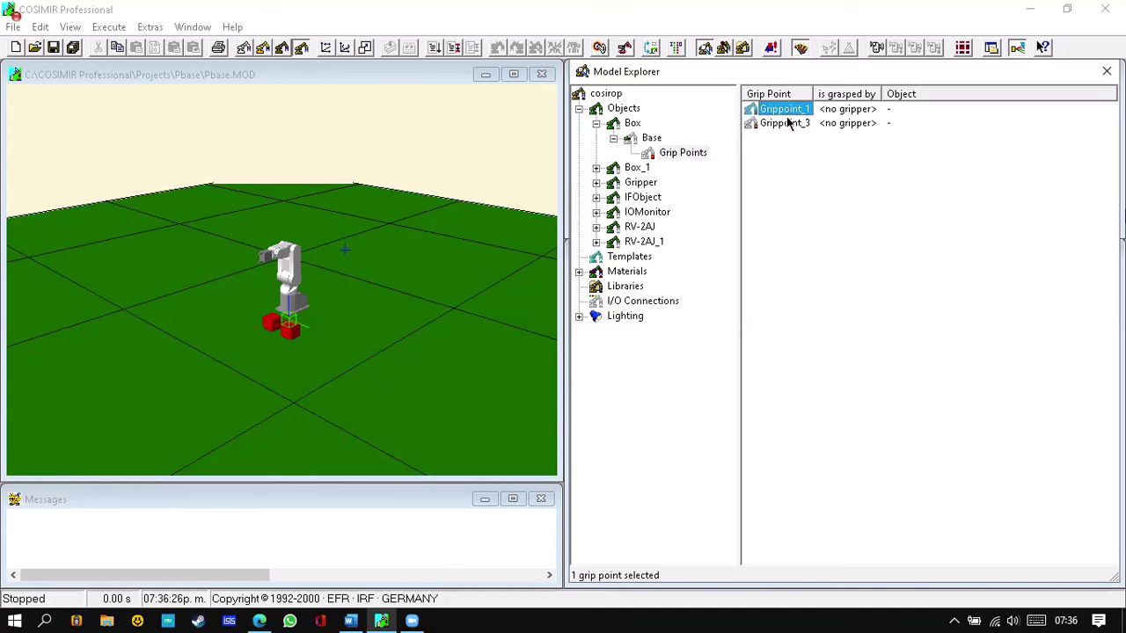
click(789, 124)
right_click(789, 126)
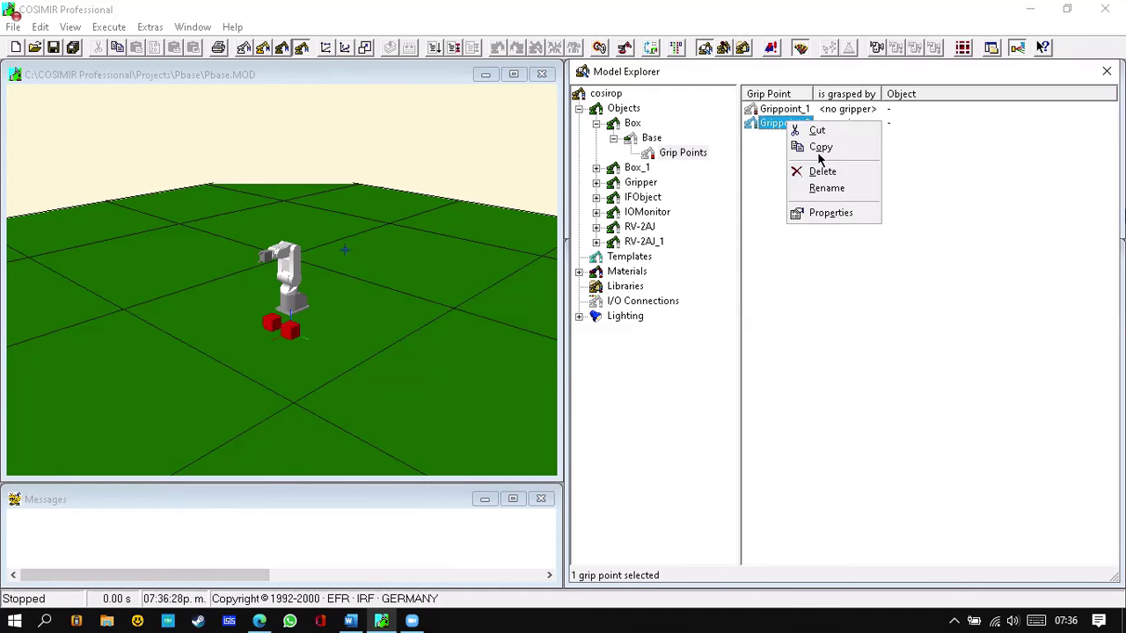
click(837, 212)
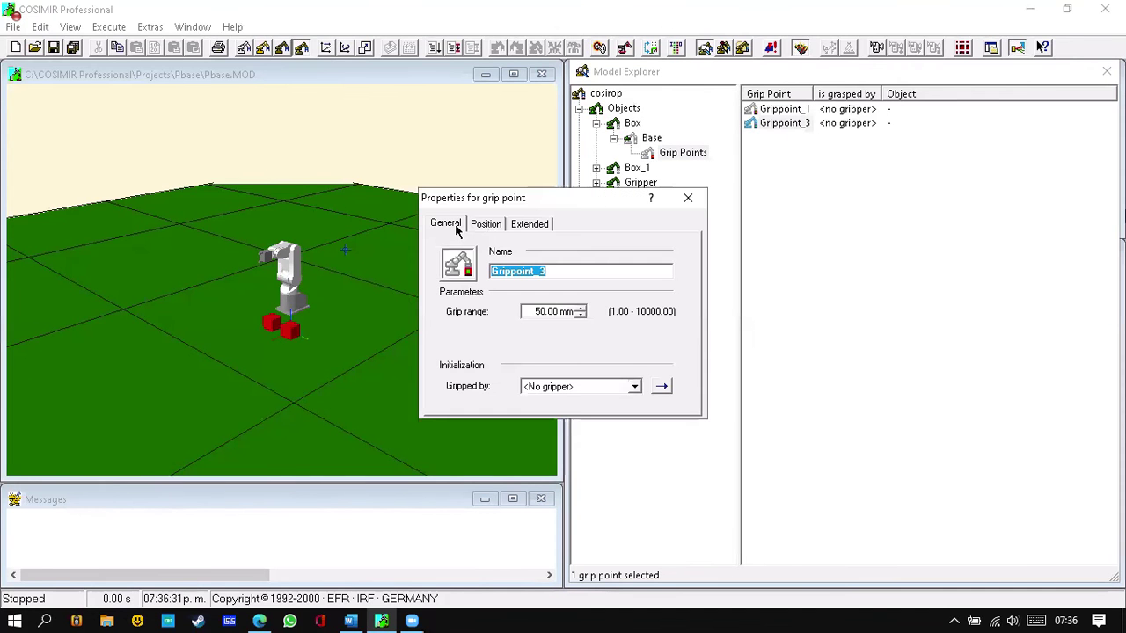
click(487, 224)
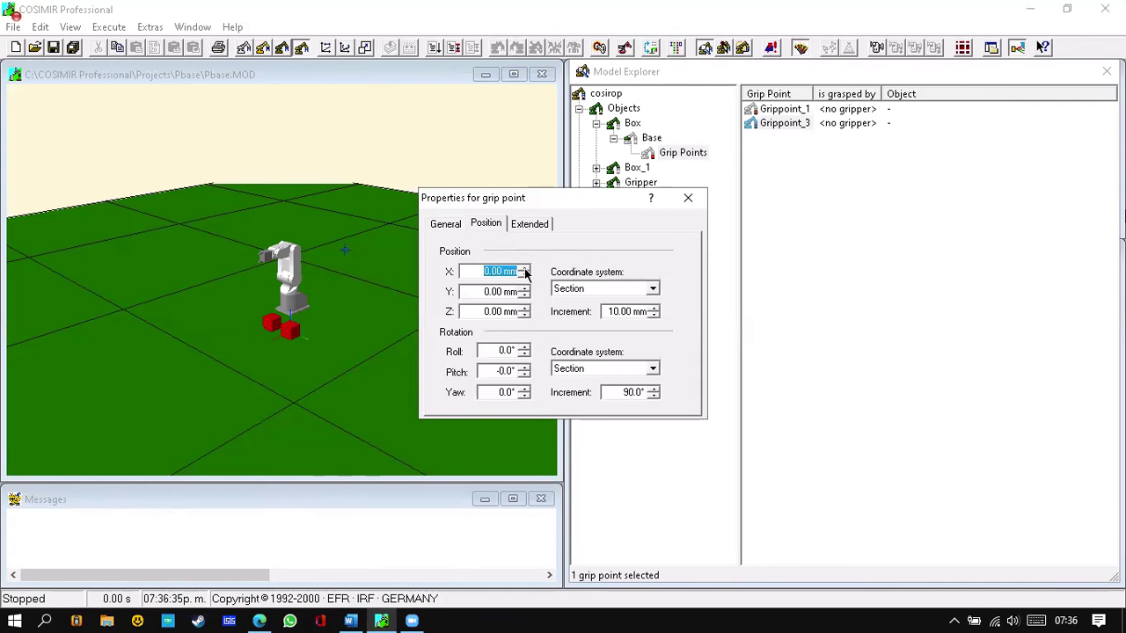
text(80)
key(Return)
click(524, 309)
click(524, 309)
click(525, 309)
click(524, 309)
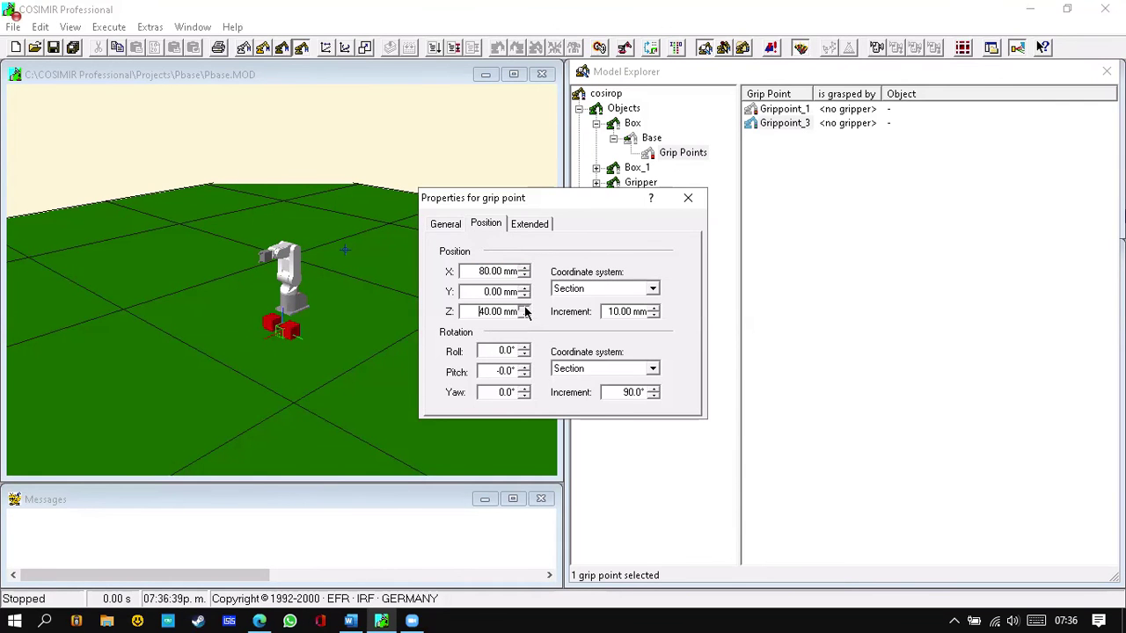
key(Return)
text(160)
key(Return)
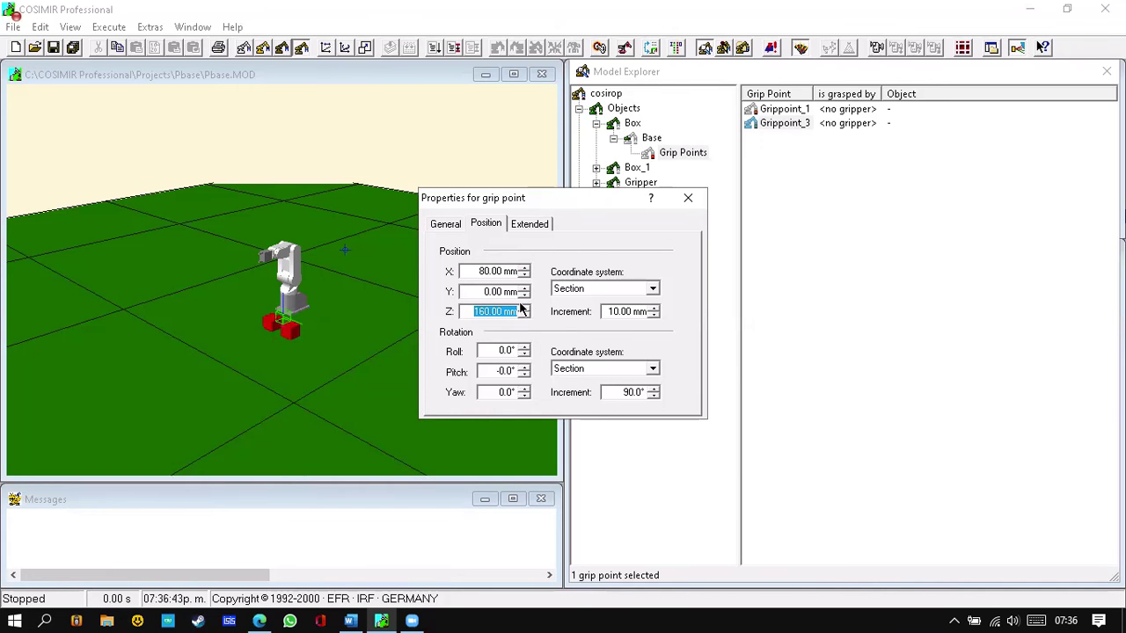
Adjust the position of Grippoint_3 to X 180, Y 110 and Z 190 mm in section coordinates.
click(525, 291)
click(525, 296)
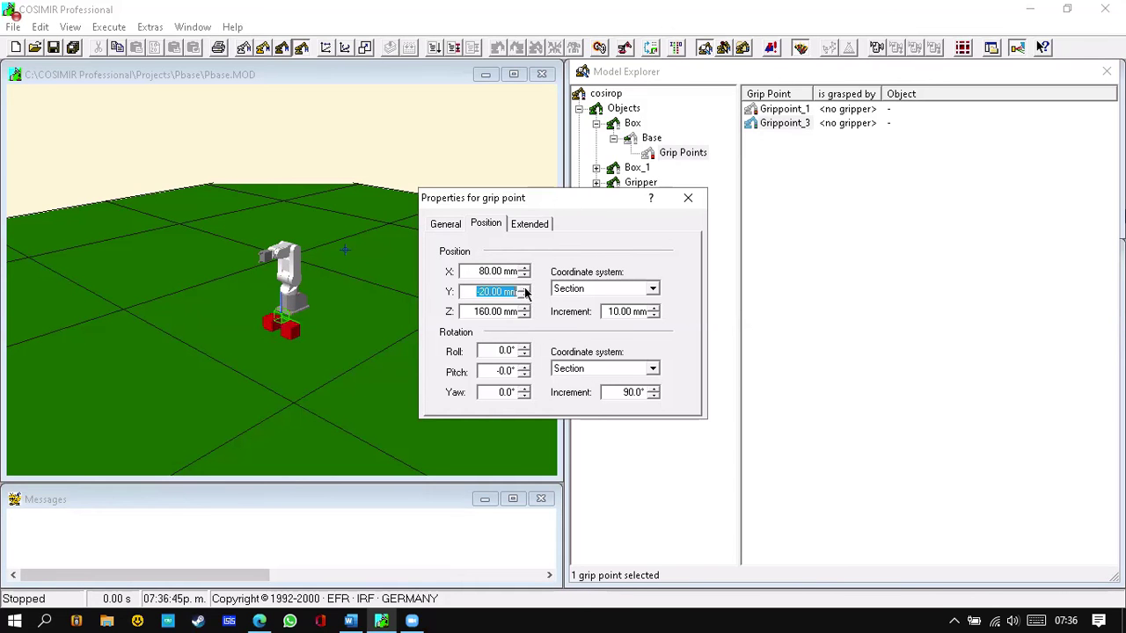
click(525, 268)
click(525, 269)
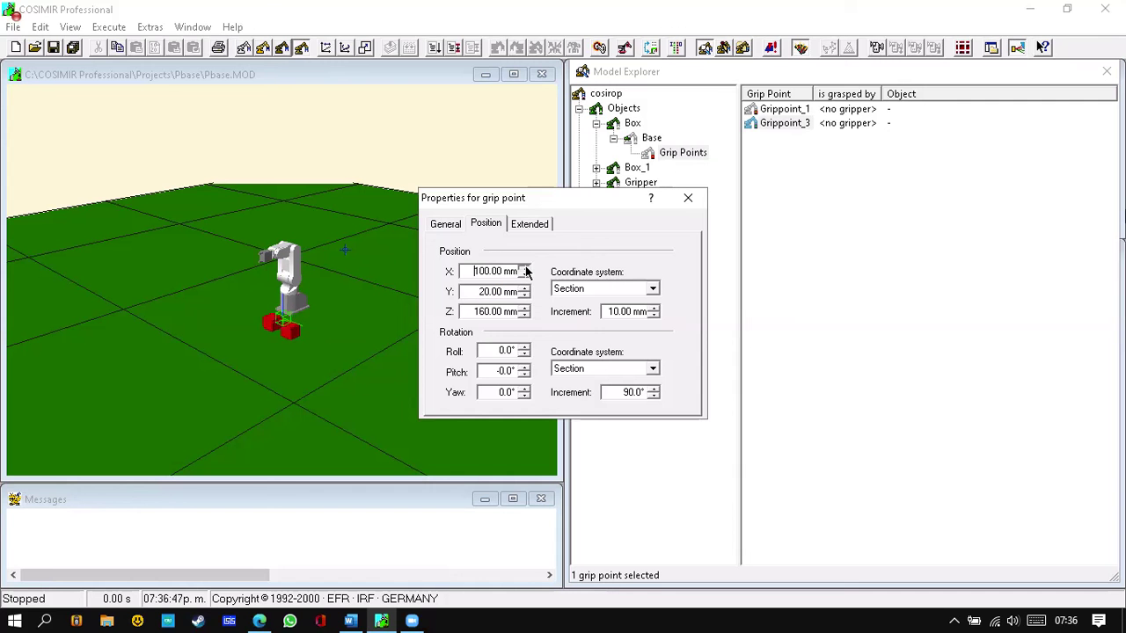
click(526, 269)
click(526, 268)
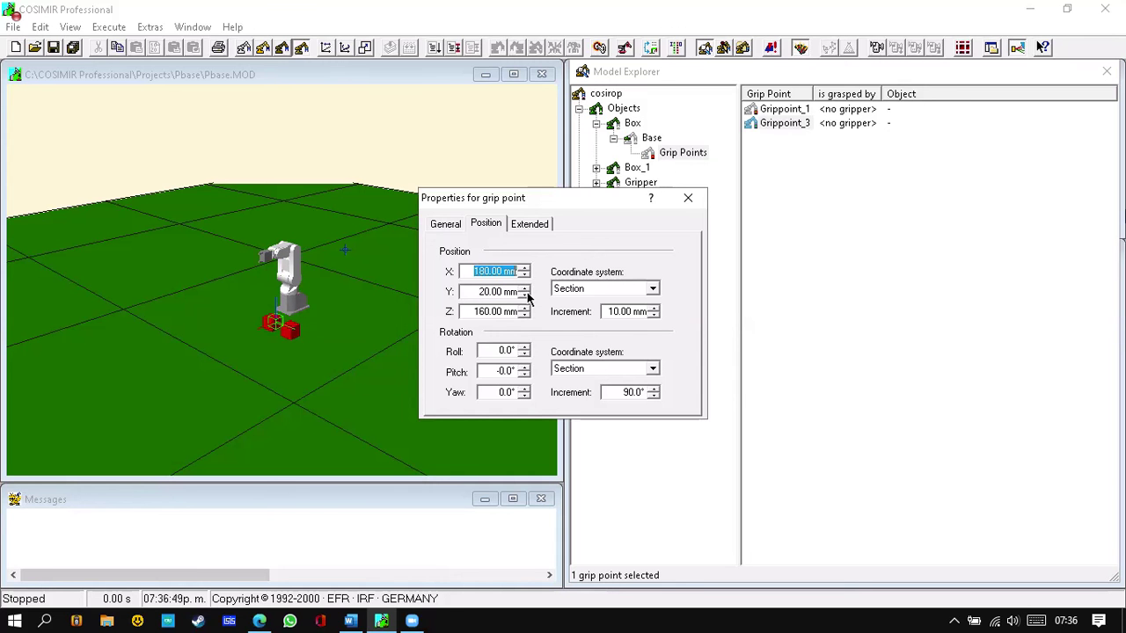
click(525, 288)
click(524, 288)
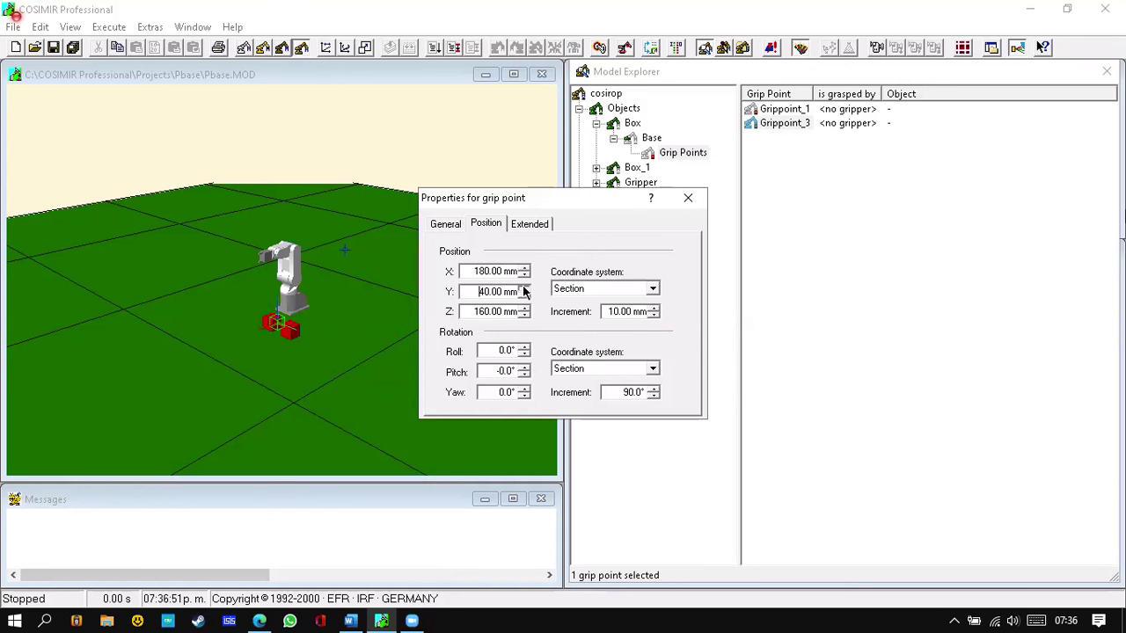
click(525, 288)
click(524, 287)
click(524, 287)
click(525, 308)
click(526, 308)
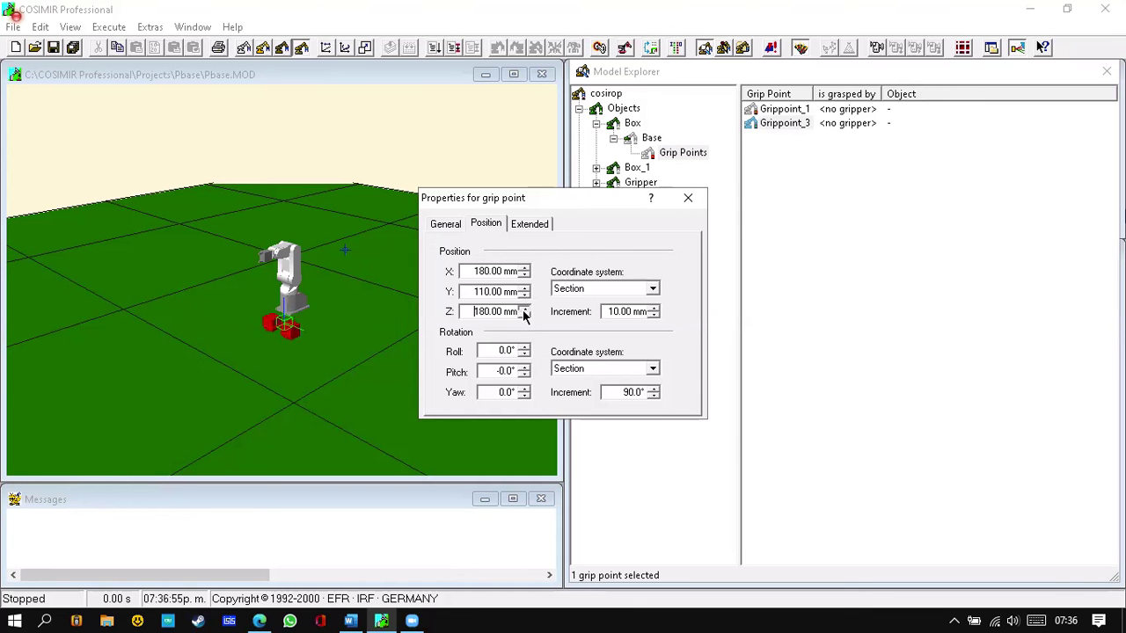
click(524, 310)
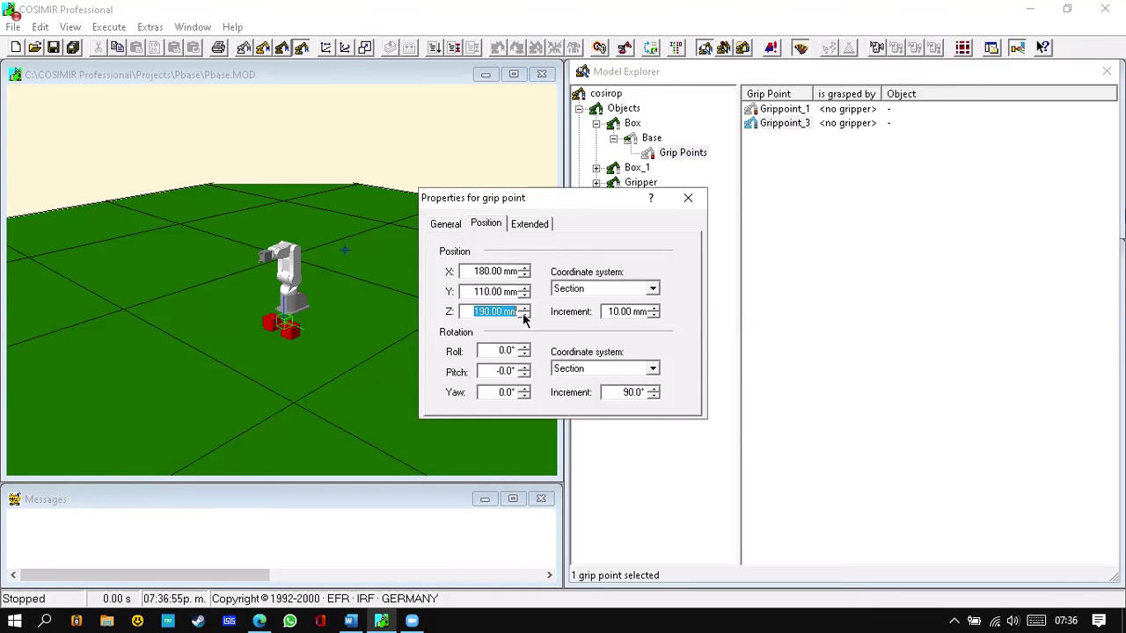
Set the grip range of Grippoint_3 to 100 mm and close its properties.
click(447, 225)
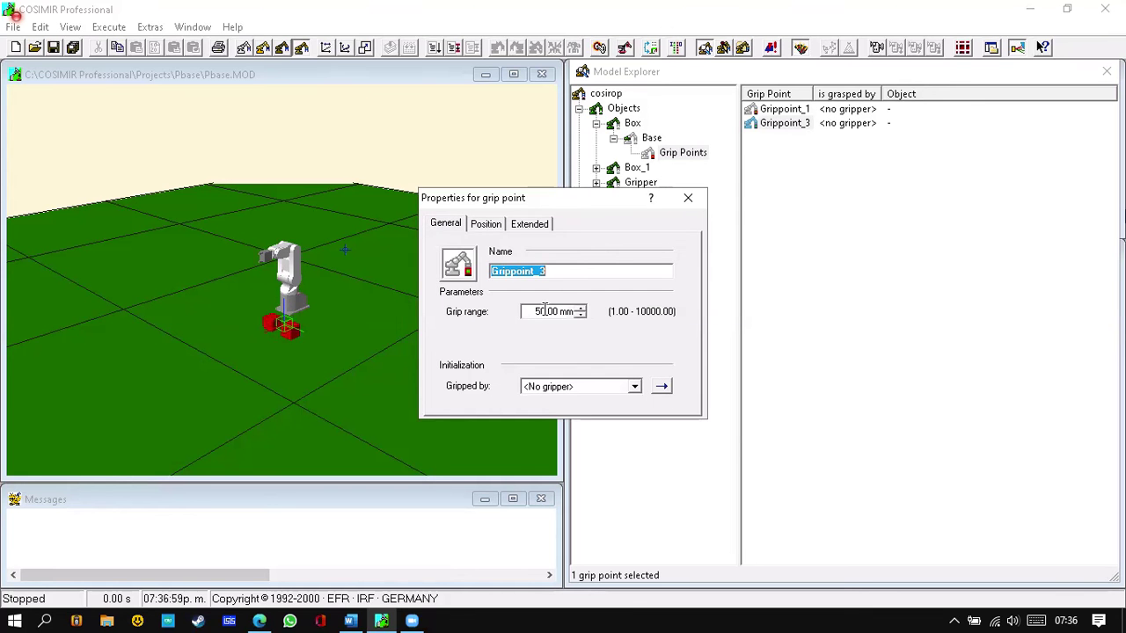
drag(547, 311, 530, 312)
text(100)
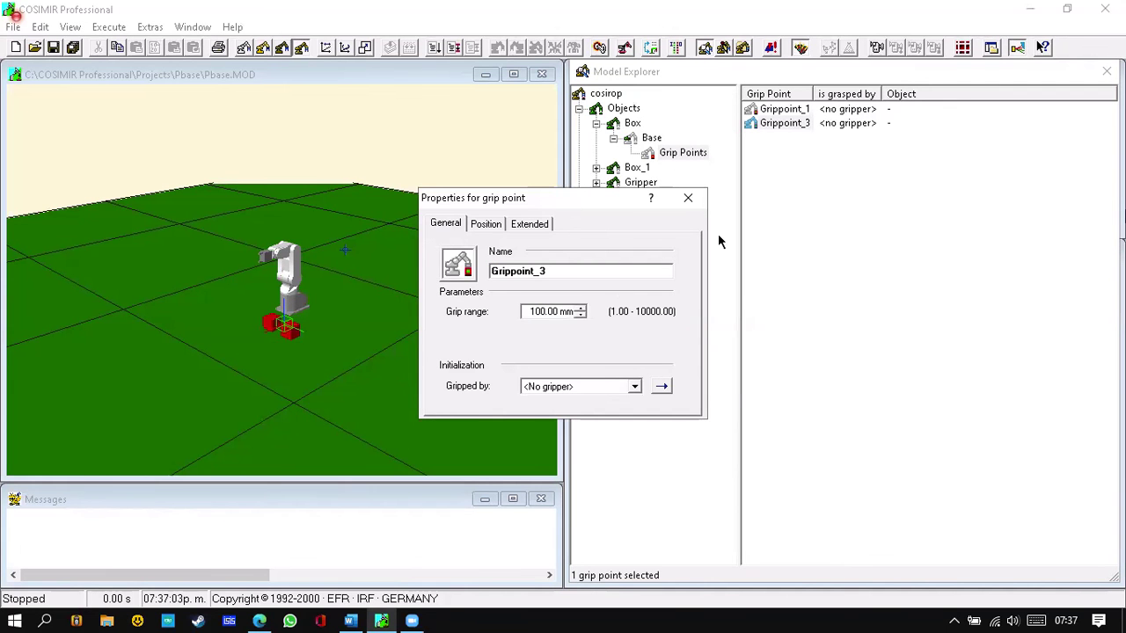
click(688, 198)
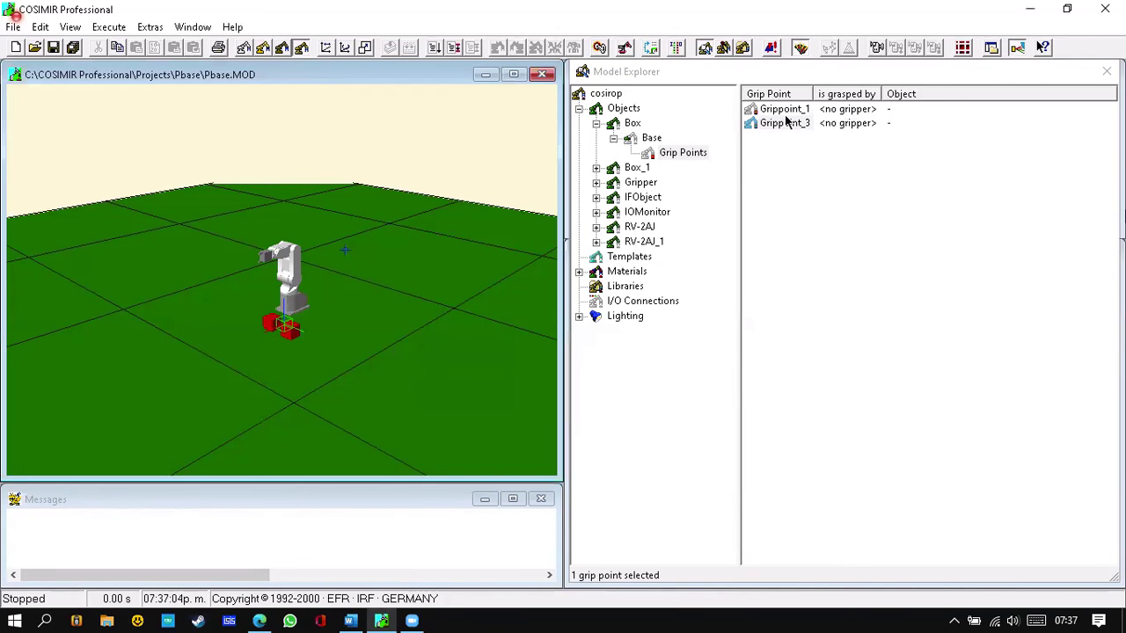
Select Grippoint_1 and Grippoint_3 in turn to compare their positions in the 3D view.
click(786, 123)
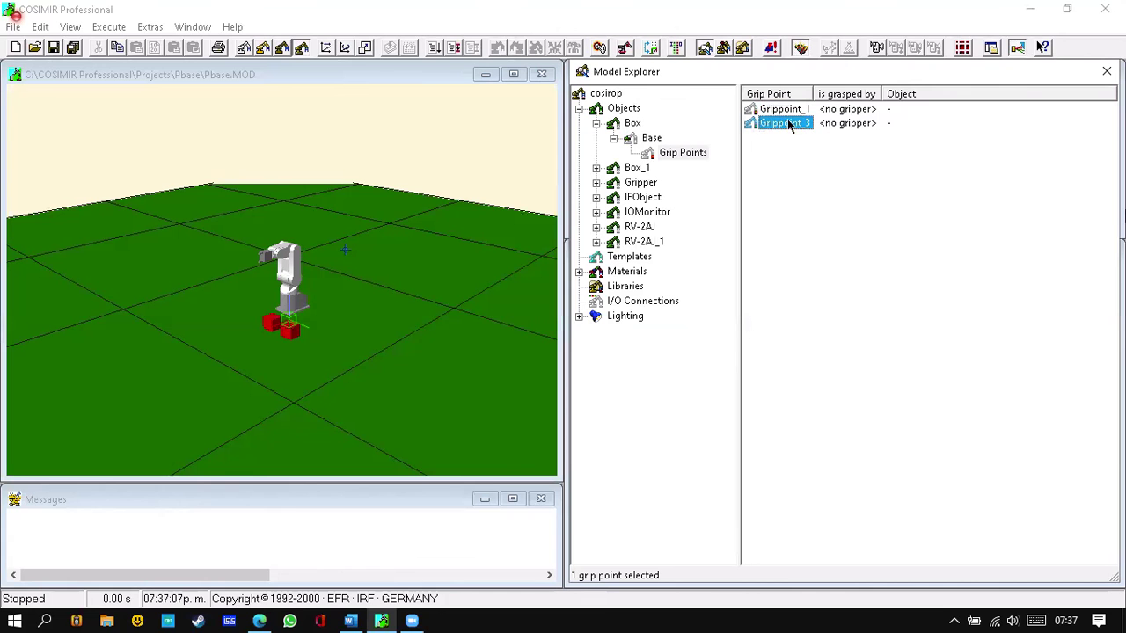
click(787, 109)
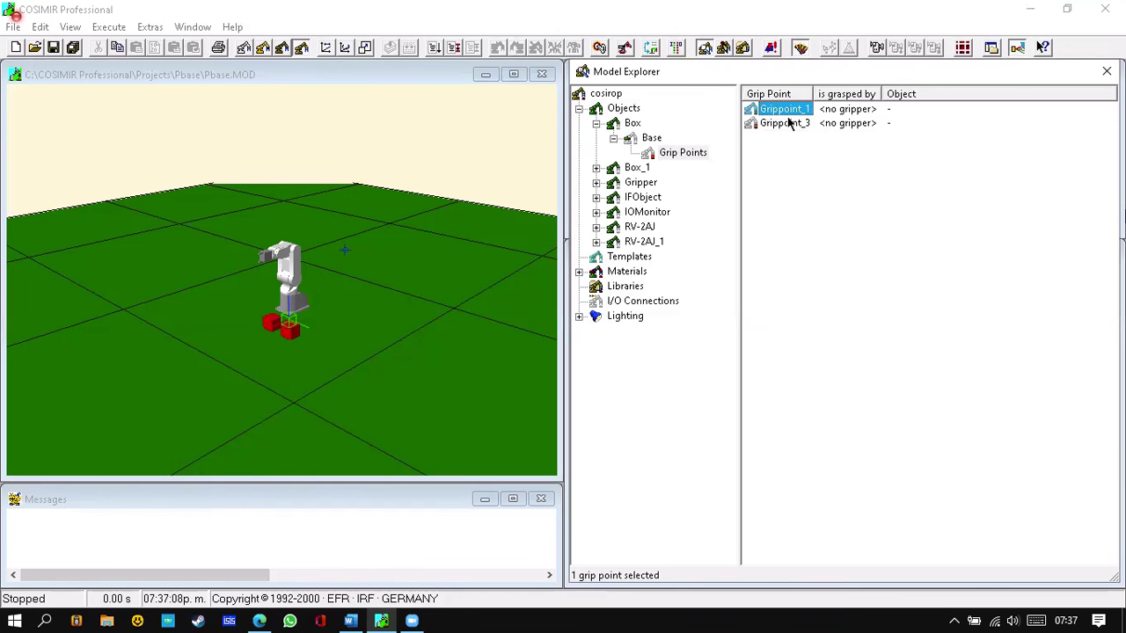
click(786, 123)
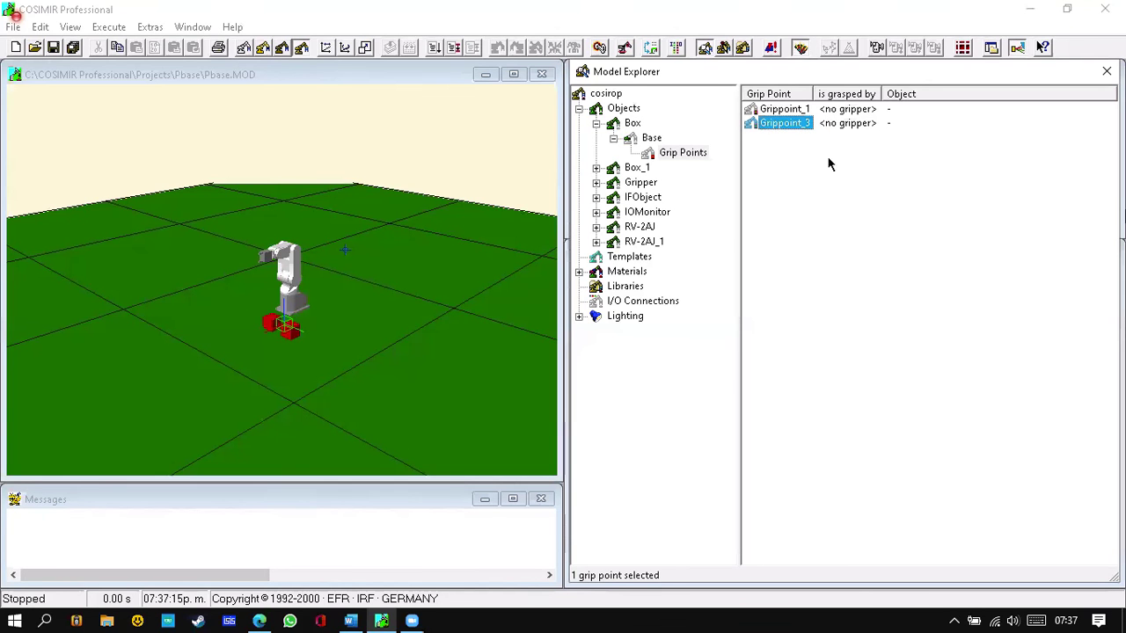
Collapse the Box object's branch in the model tree and select the Box object.
click(597, 124)
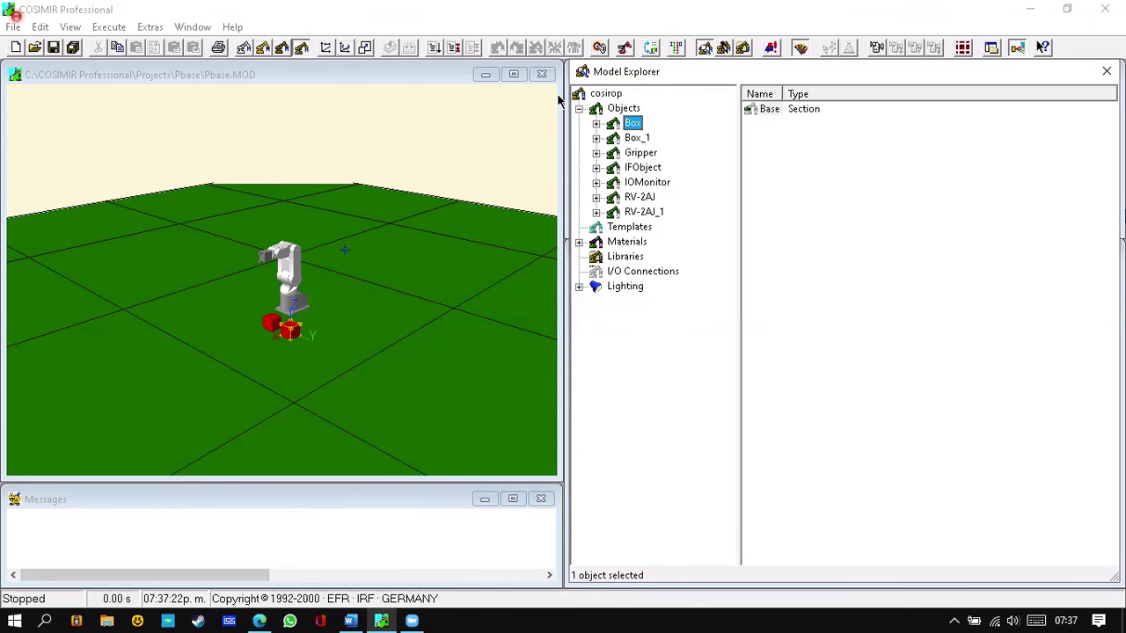
click(245, 125)
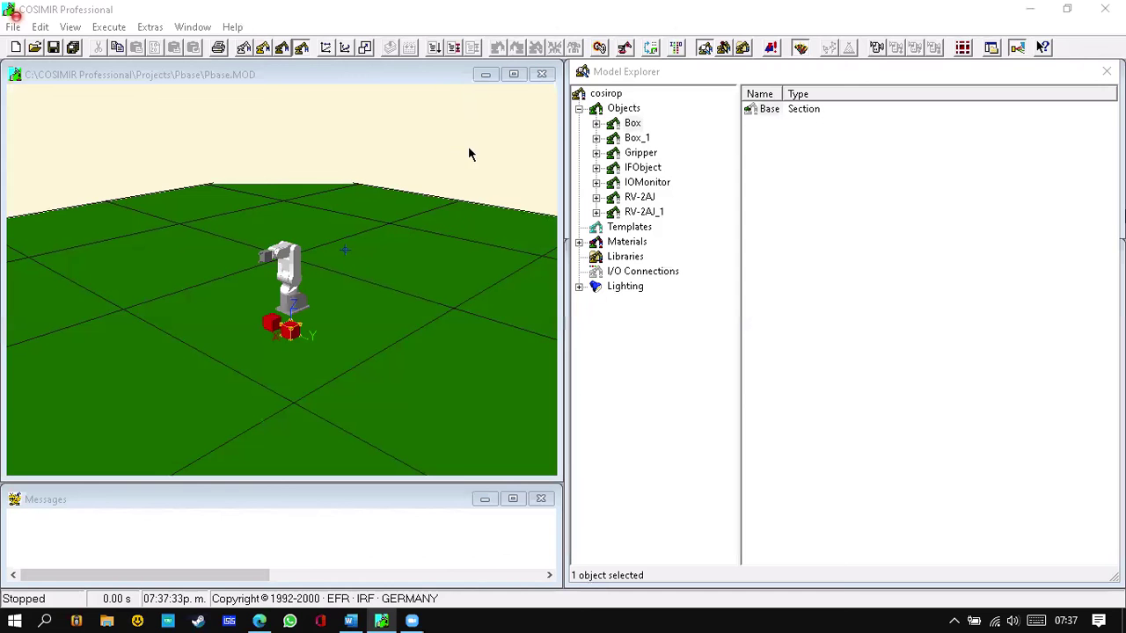
click(635, 123)
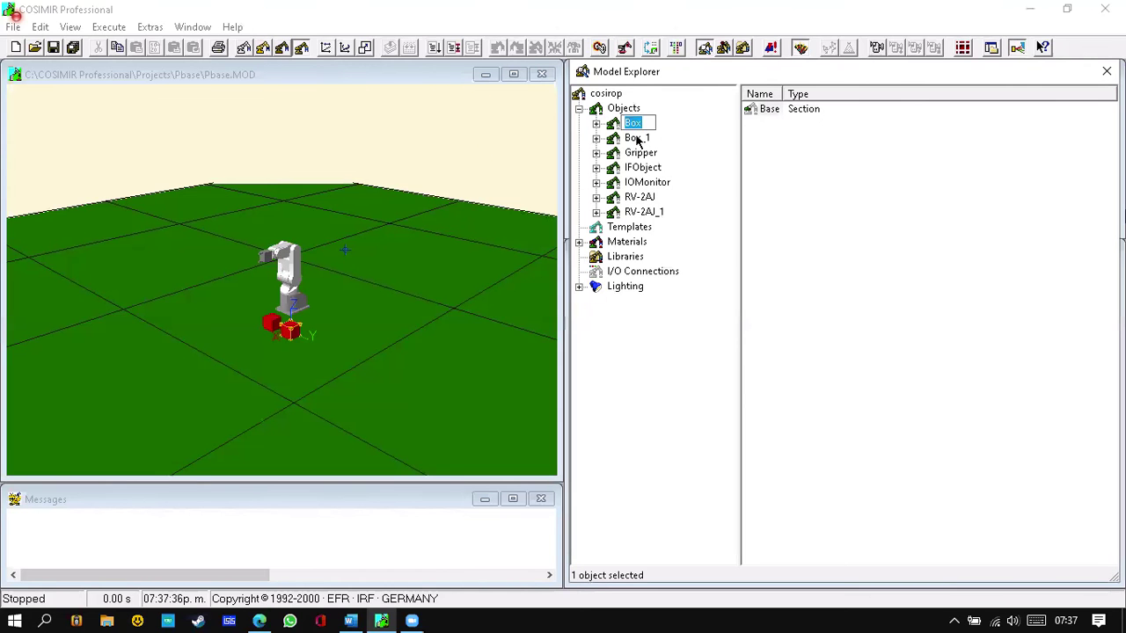
Open the grip points of the Box object's Base and select Grippoint_1 and Grippoint_3 in turn.
key(Return)
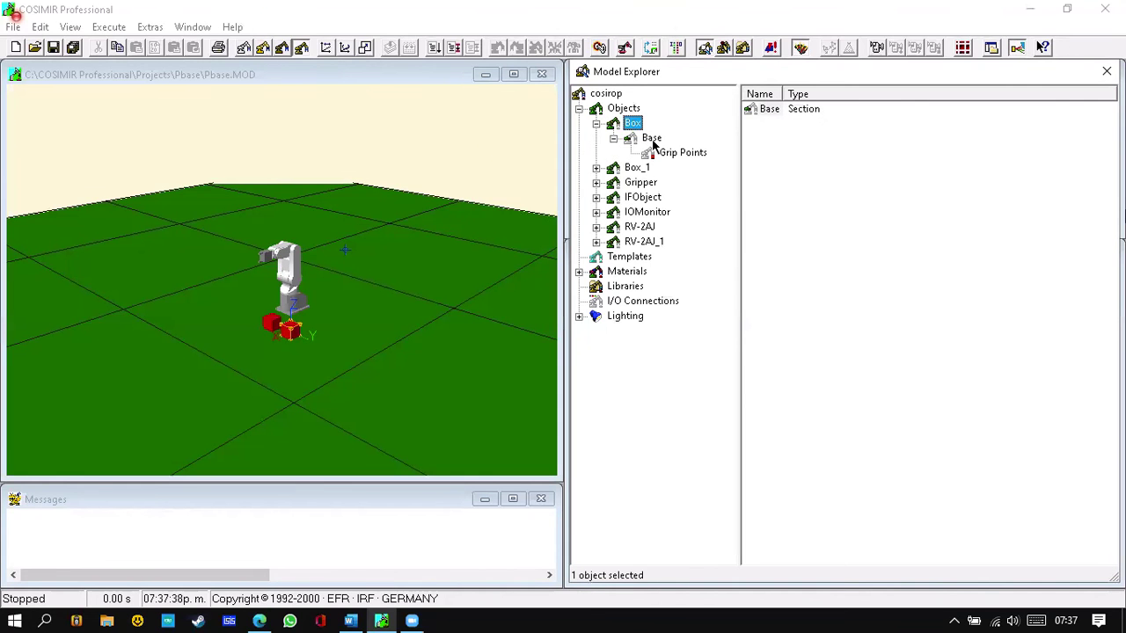
click(652, 141)
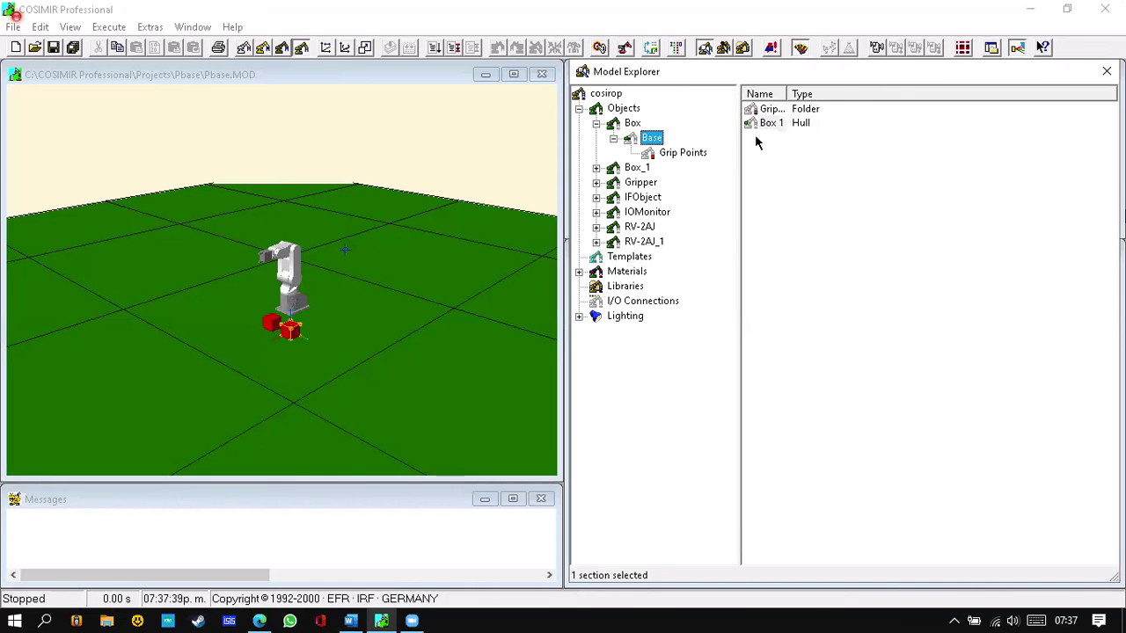
click(680, 155)
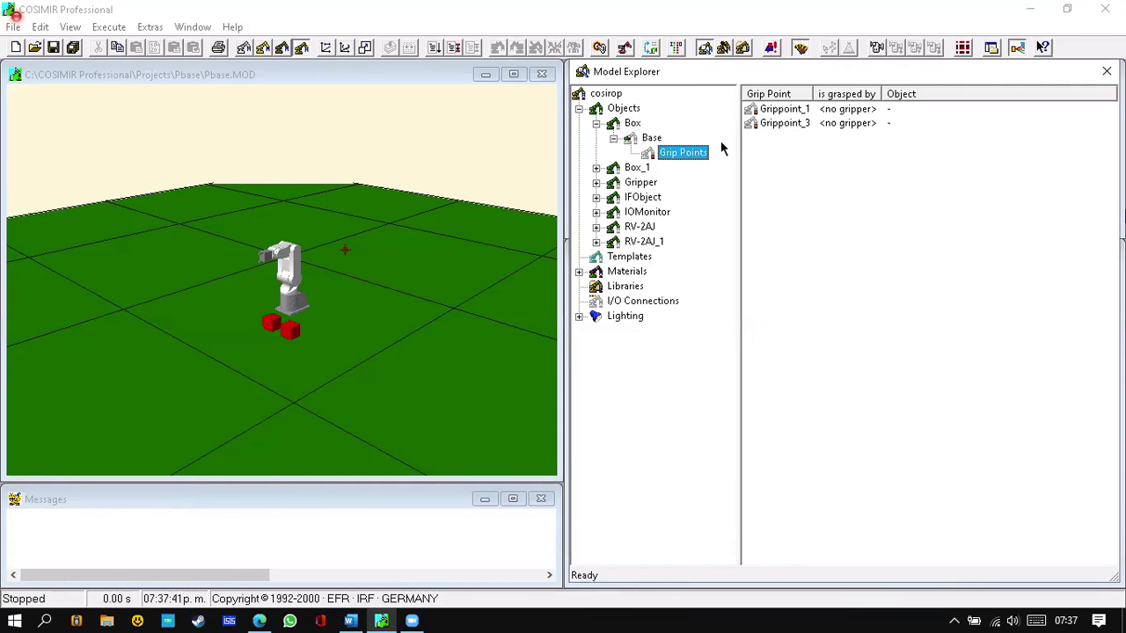
click(788, 124)
click(788, 110)
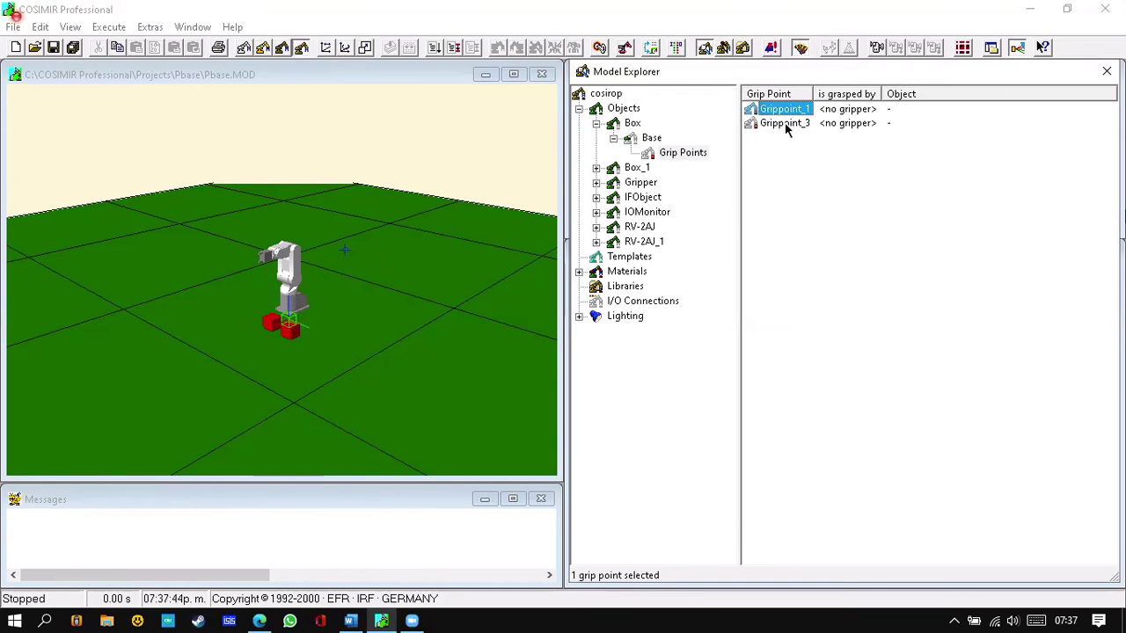
click(788, 125)
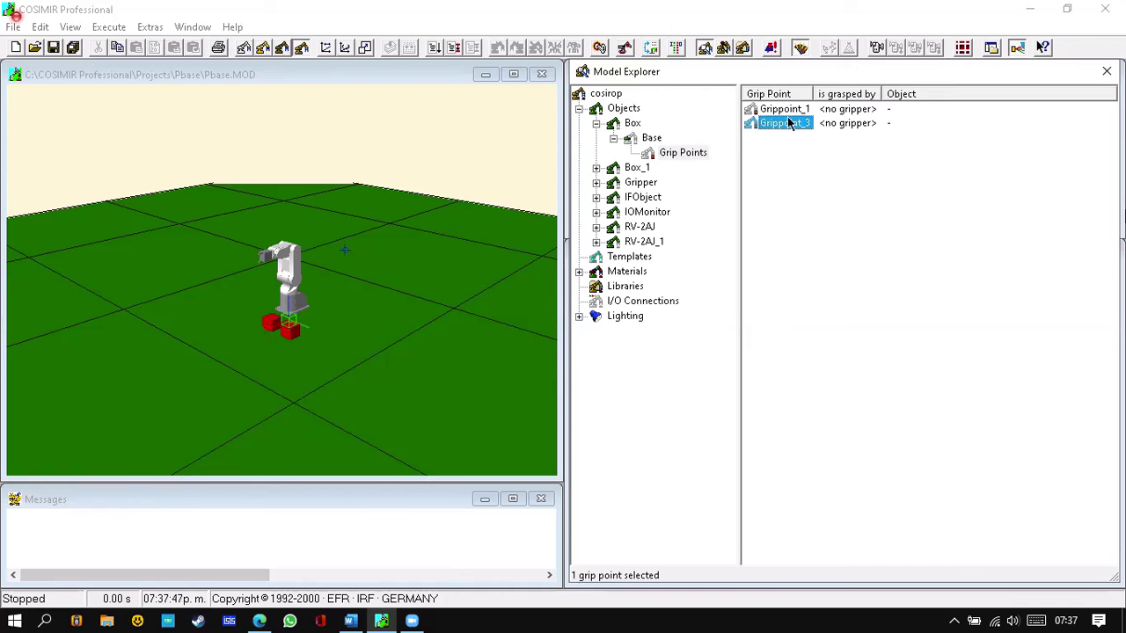
Get a closer 3D view of the robot and boxes and compare the locations of Grippoint_1 and Grippoint_3.
right_click(359, 255)
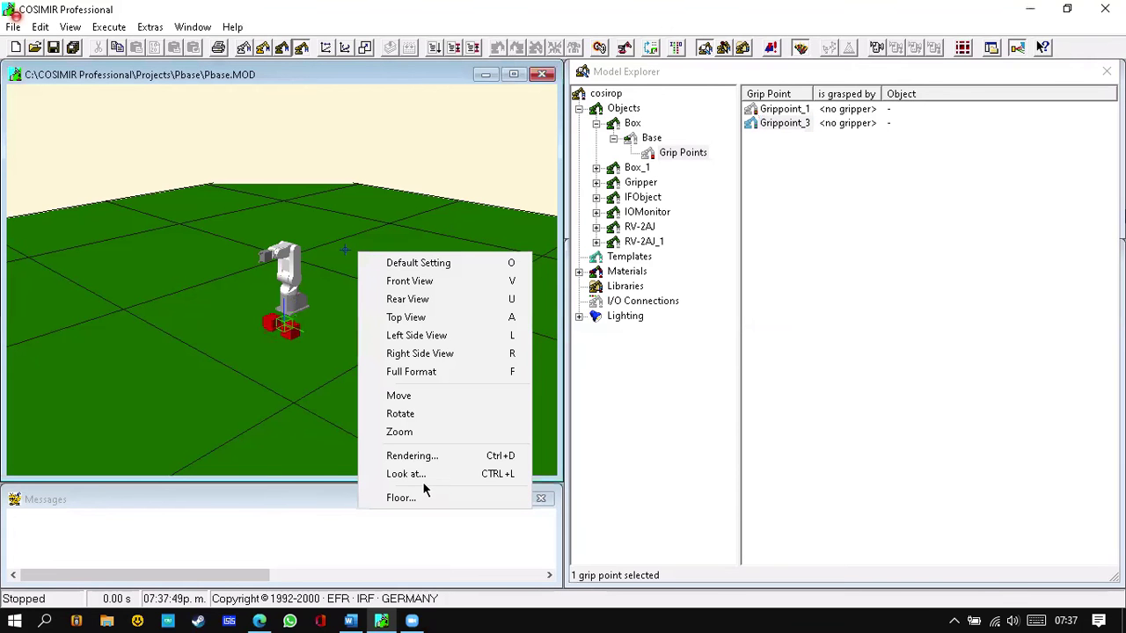
click(455, 397)
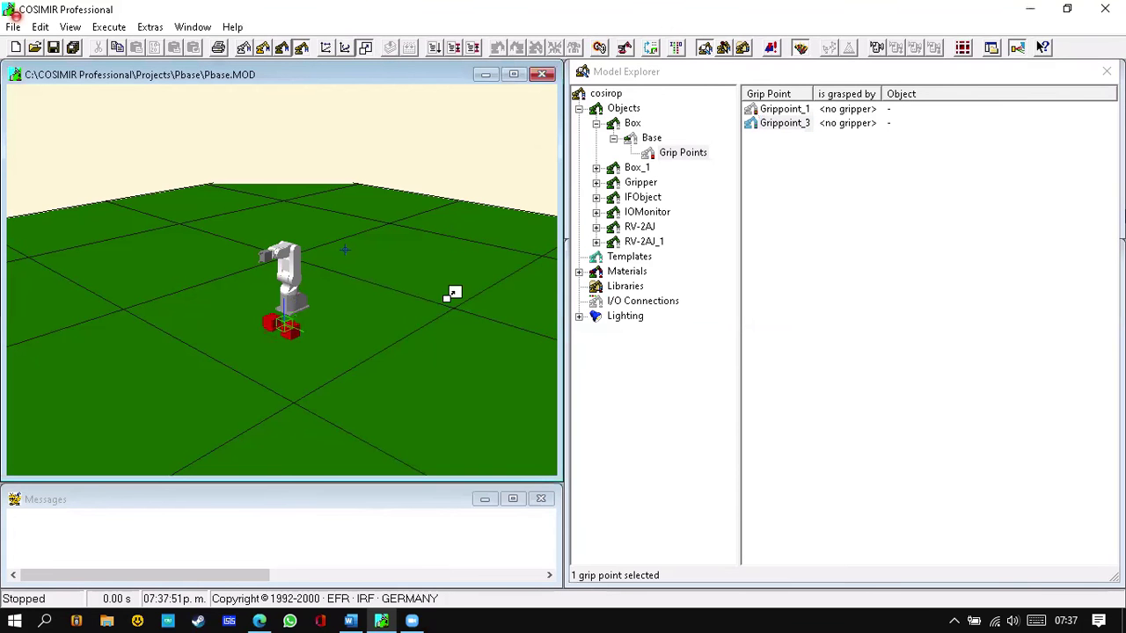
drag(491, 161, 455, 302)
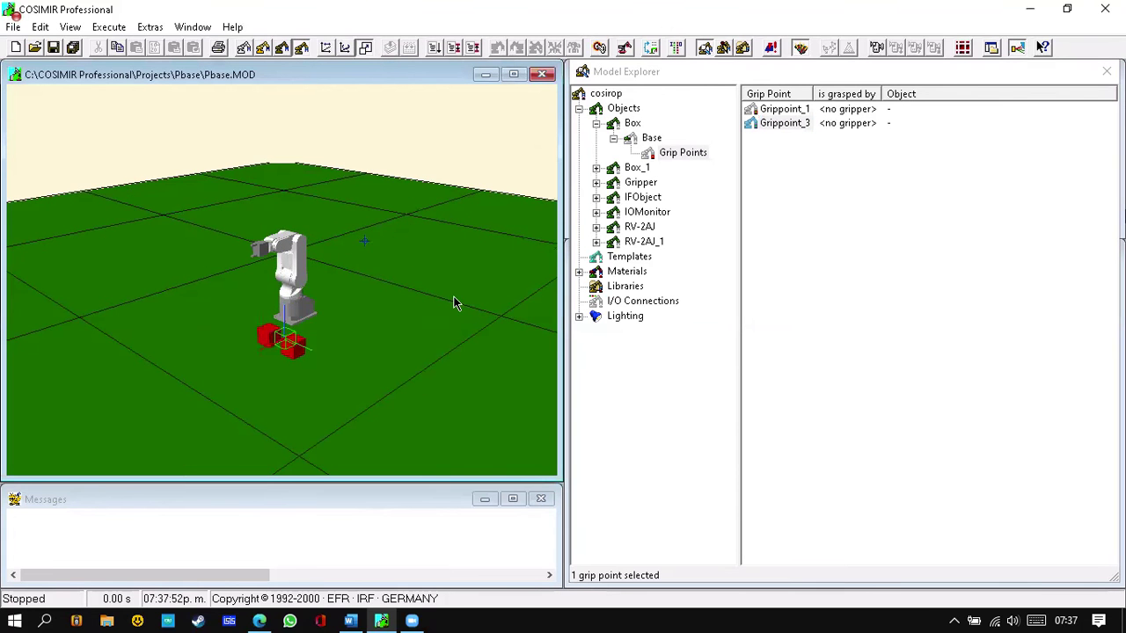
right_click(407, 276)
click(446, 417)
drag(478, 169, 466, 164)
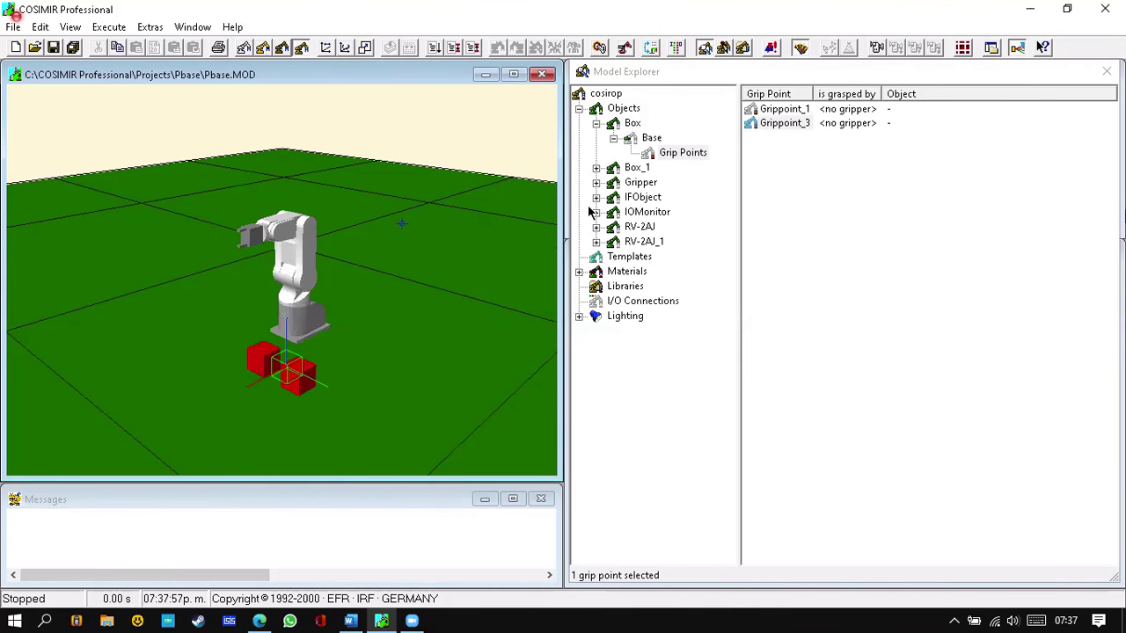
click(797, 111)
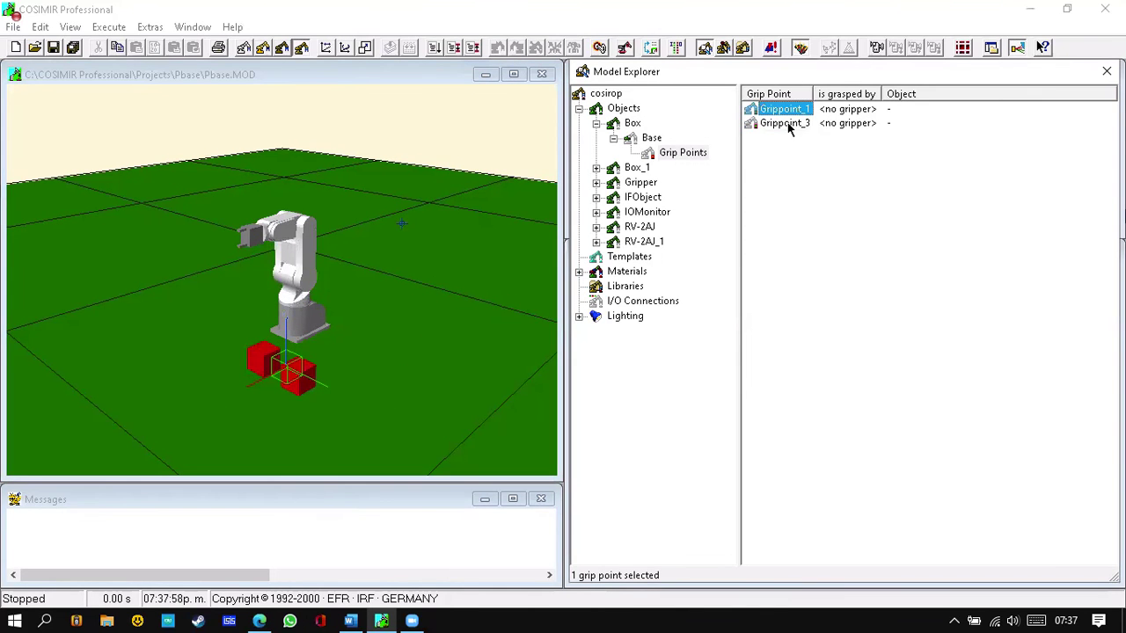
click(788, 125)
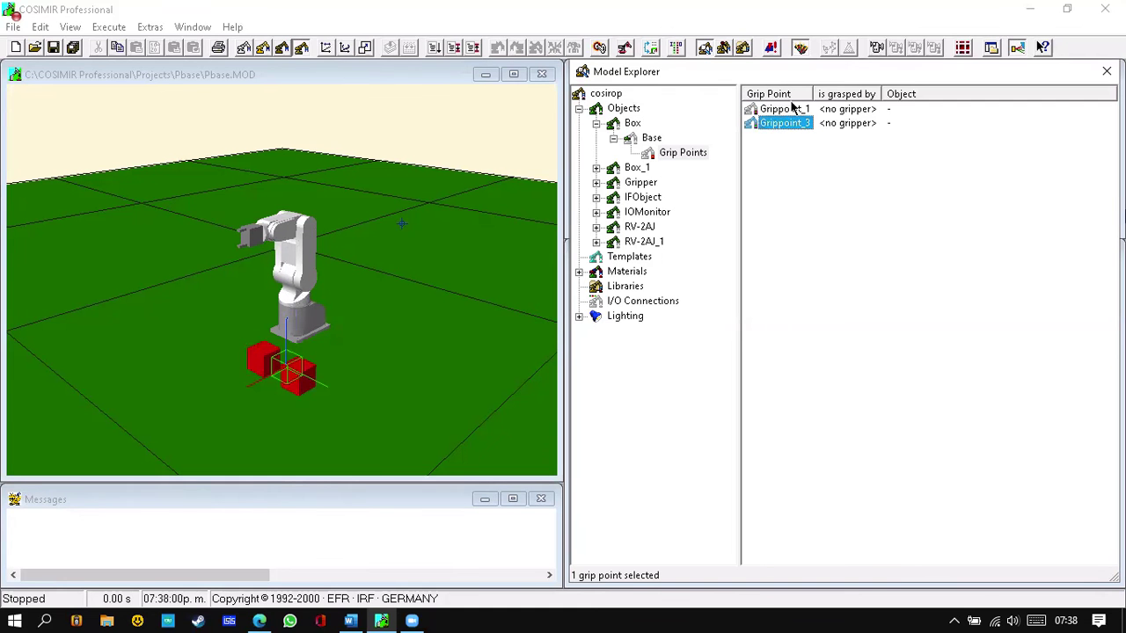
Rotate the 3D view around the robot and check both grip points of the Box from the side.
right_click(405, 211)
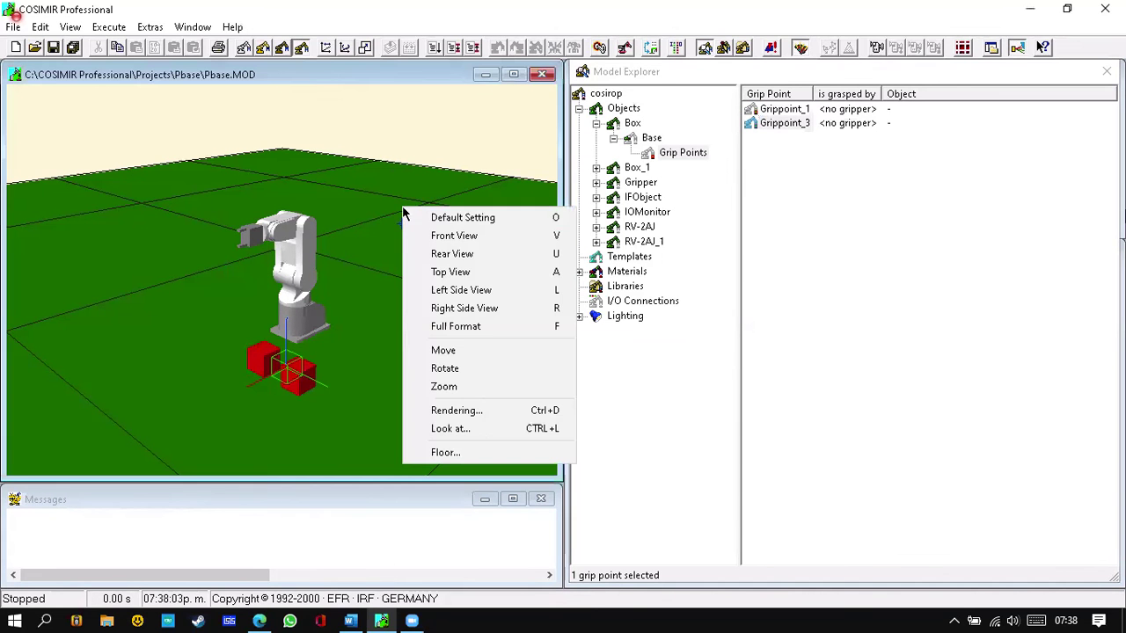
click(485, 369)
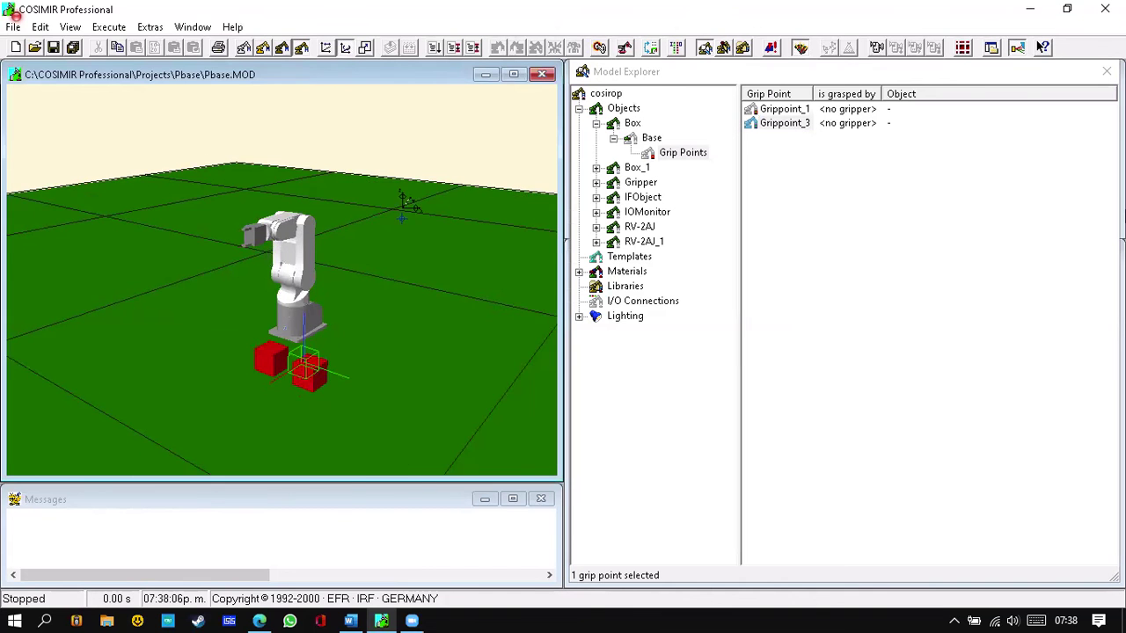
drag(410, 206, 719, 239)
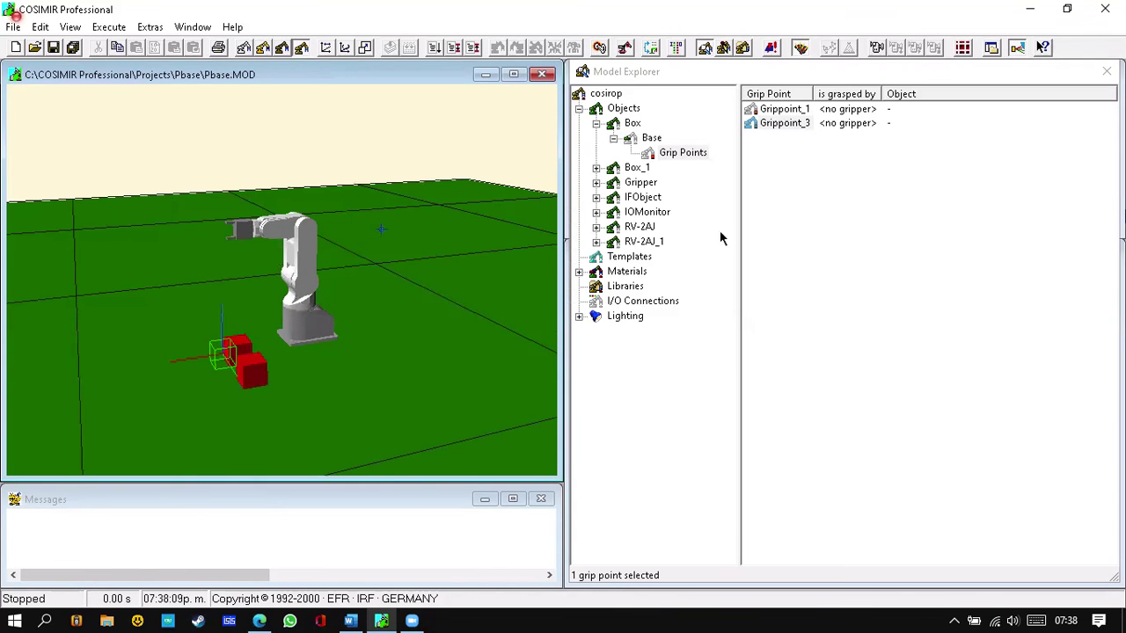
click(786, 110)
click(786, 124)
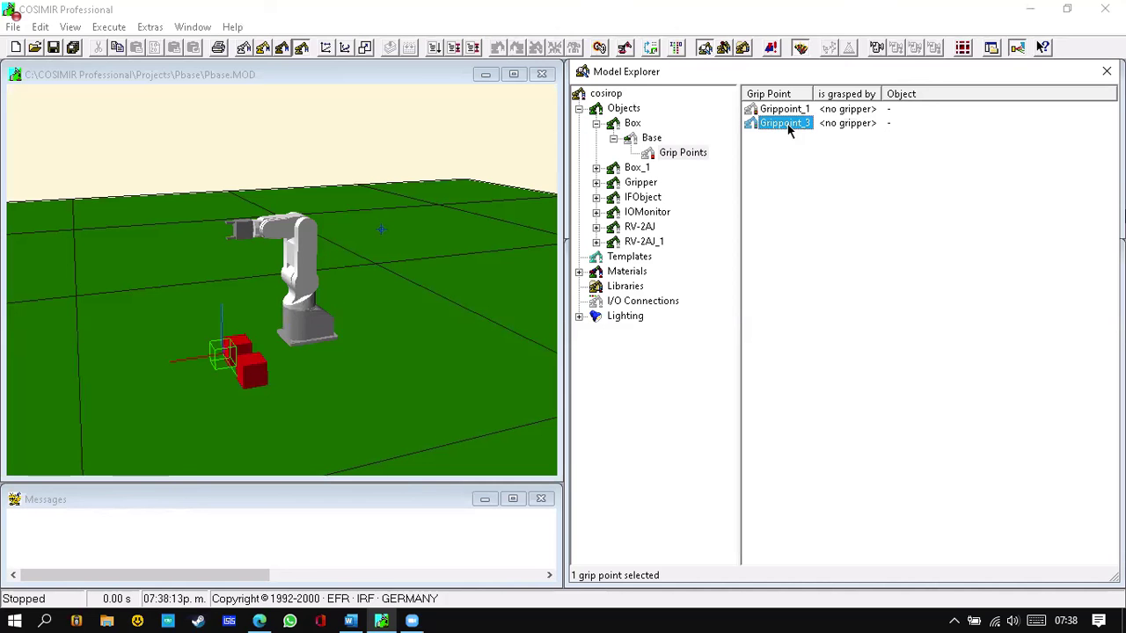
click(580, 109)
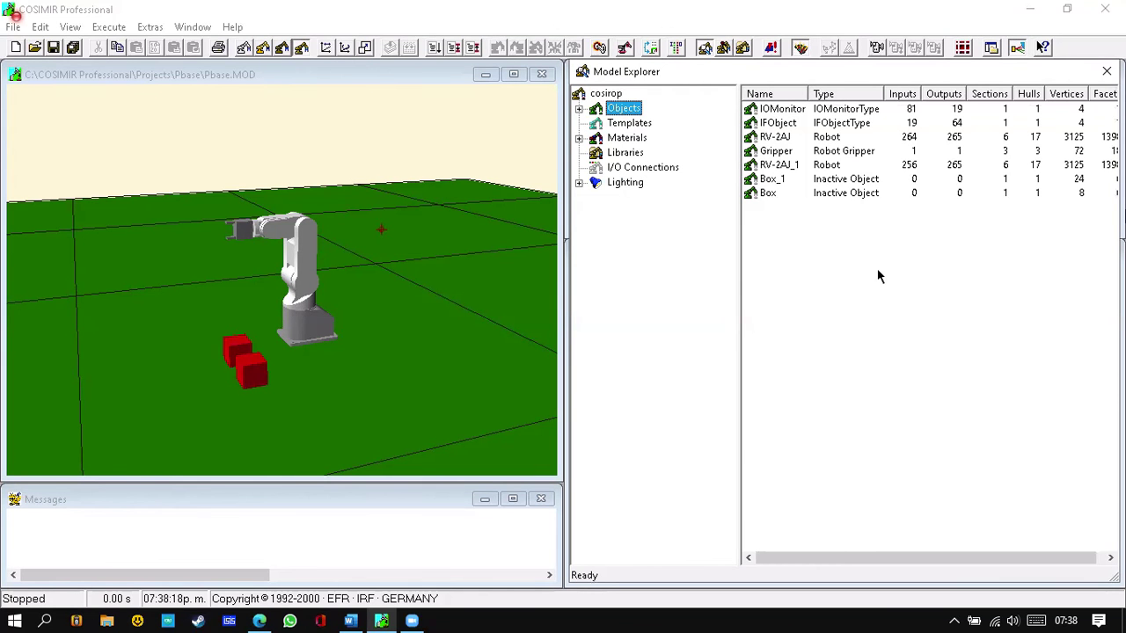
click(783, 268)
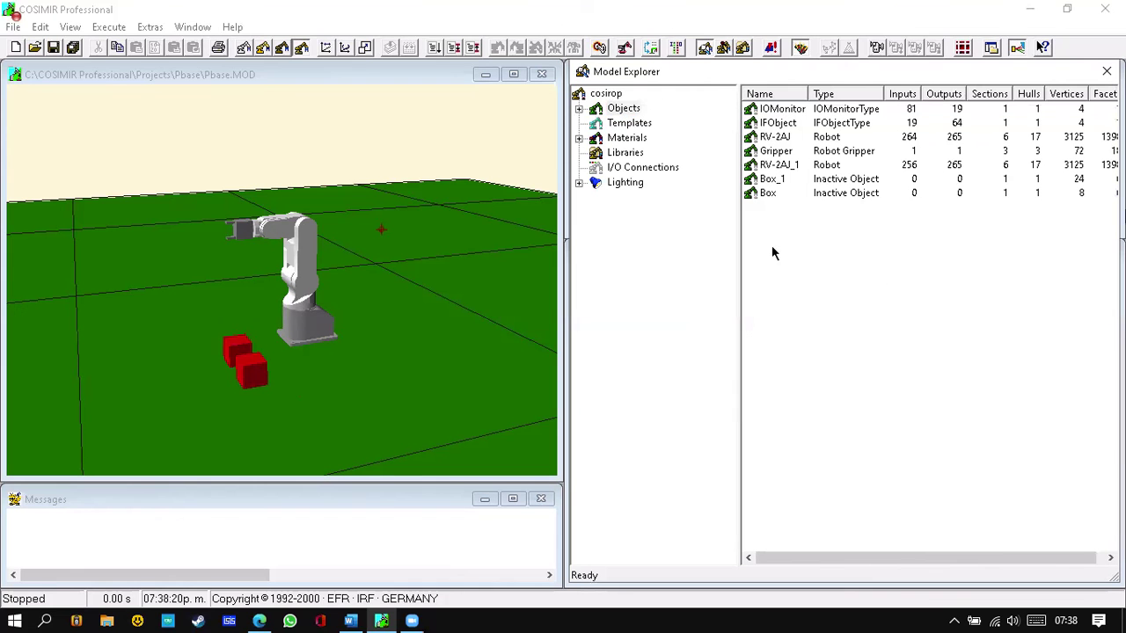
click(630, 109)
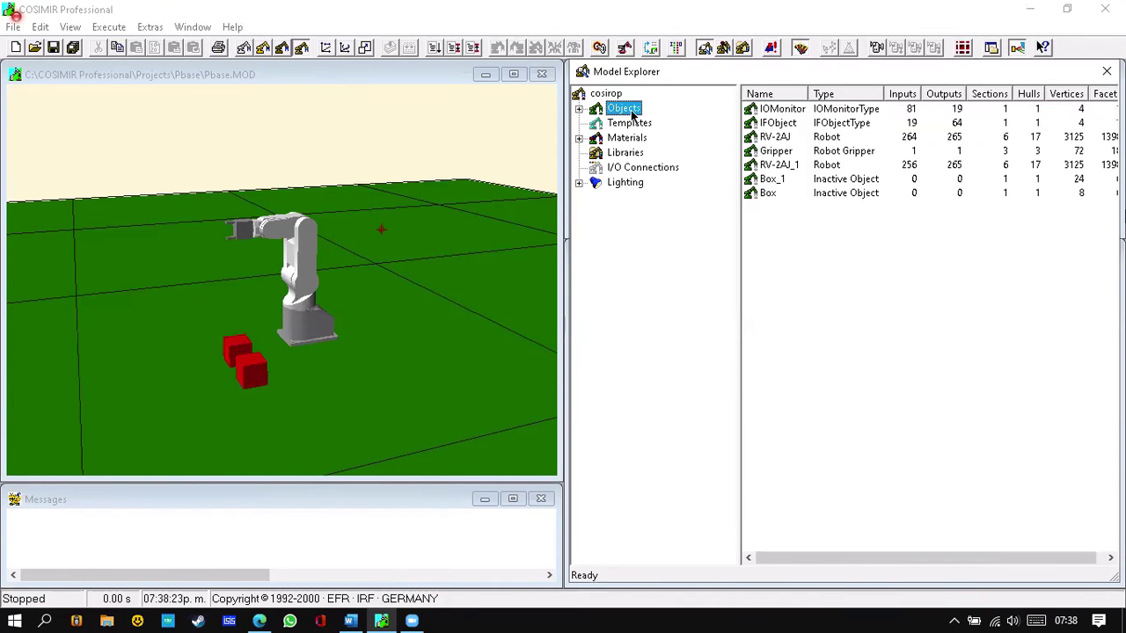
click(579, 109)
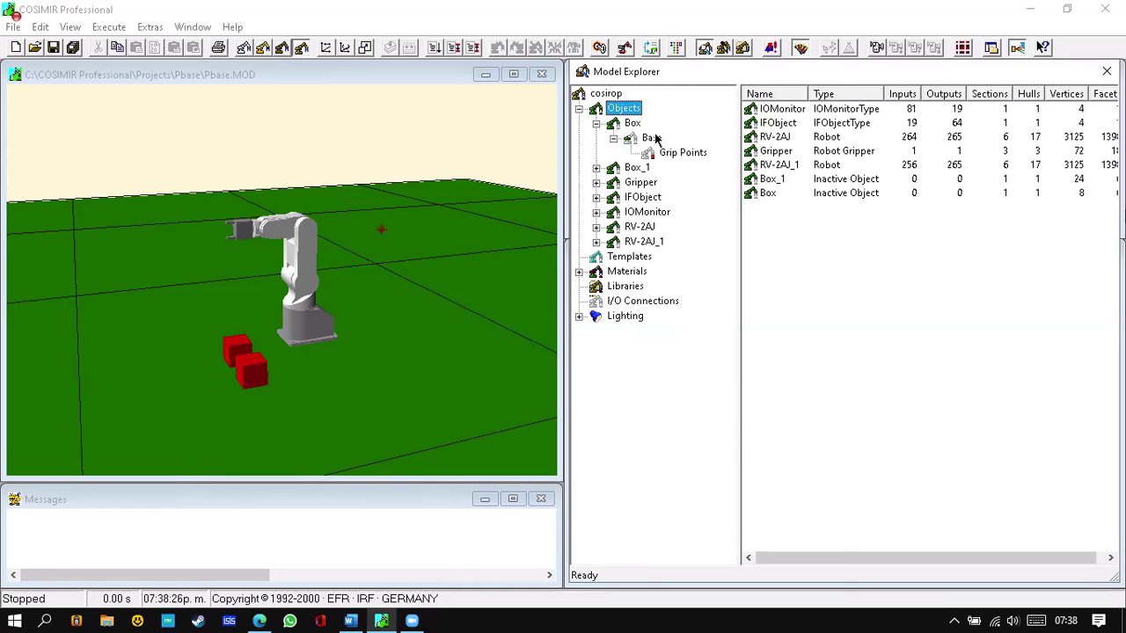
Check the grip range of the Box object's Grippoint_1 in its properties and close them.
click(653, 139)
click(691, 154)
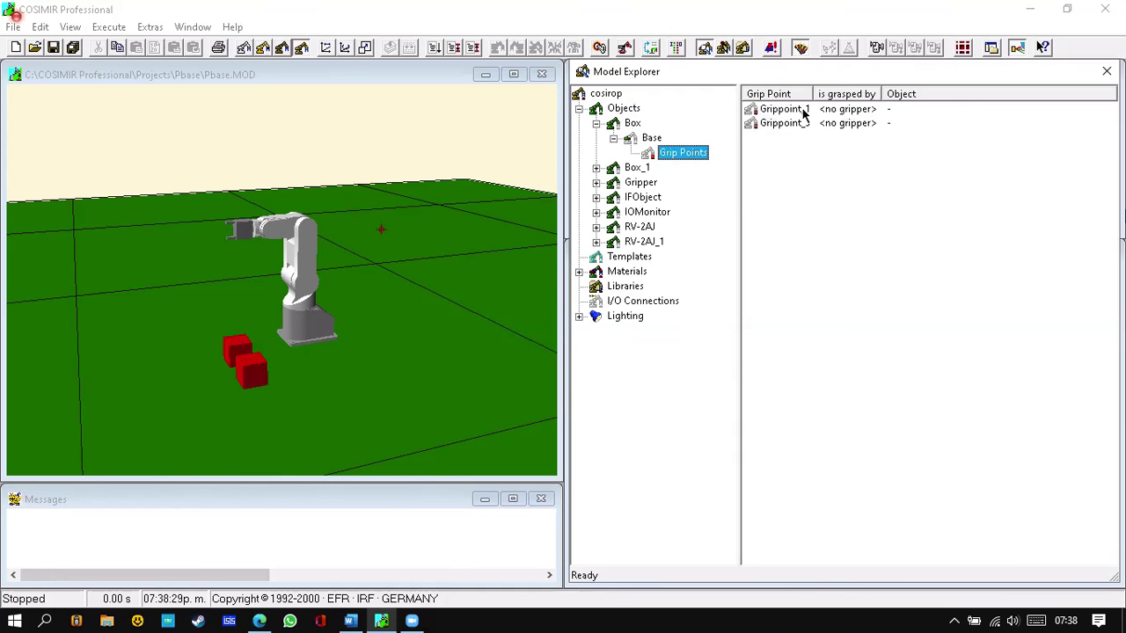
click(796, 110)
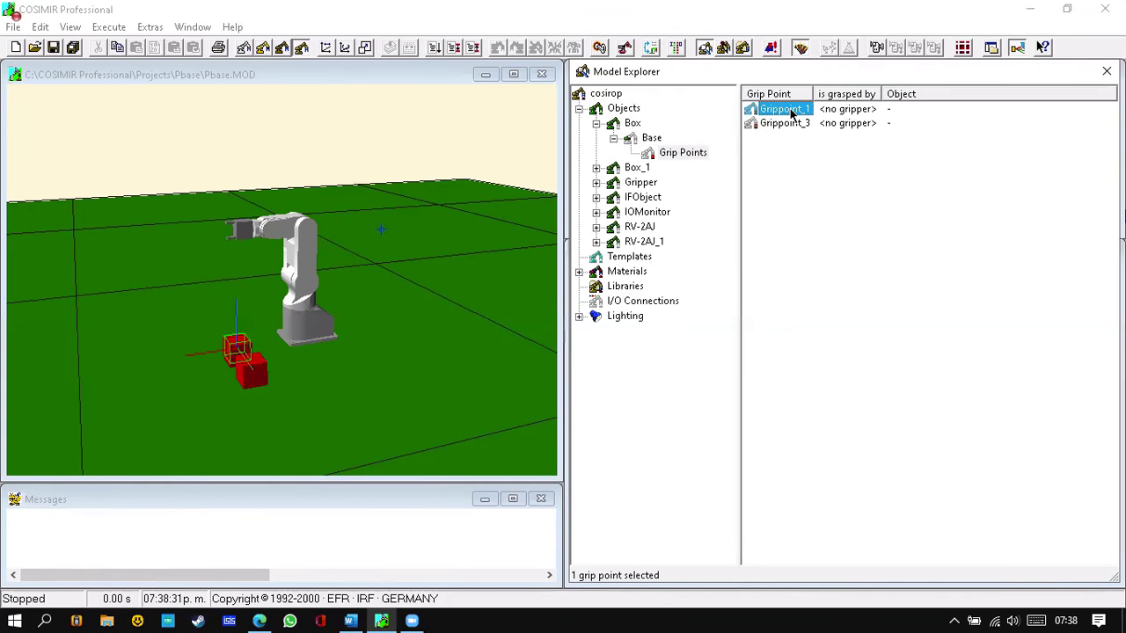
right_click(791, 113)
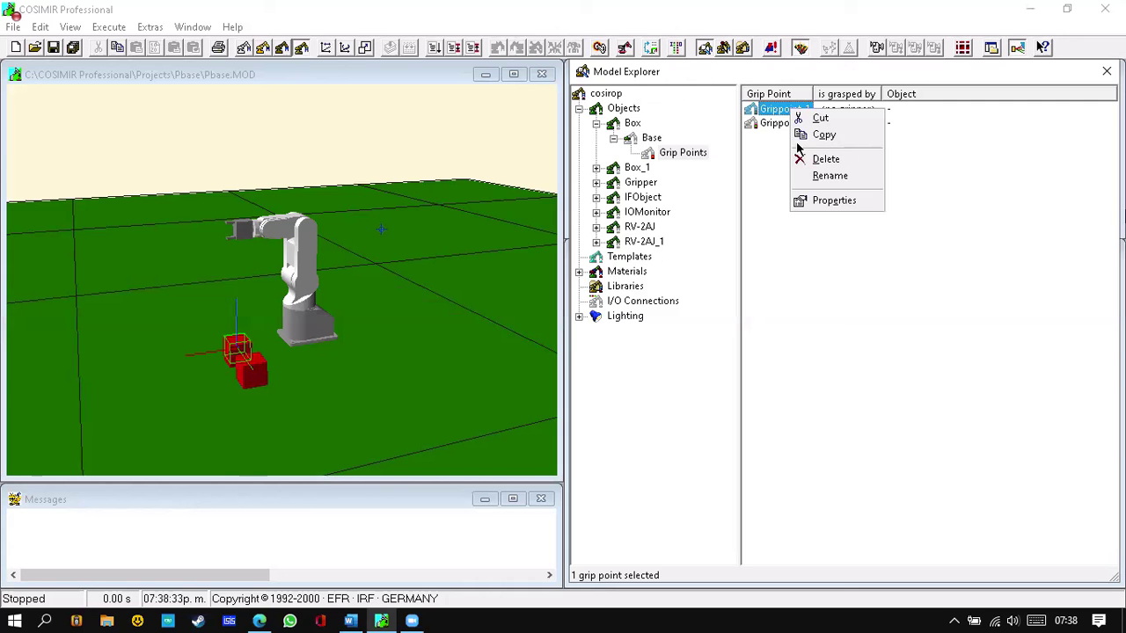
click(827, 201)
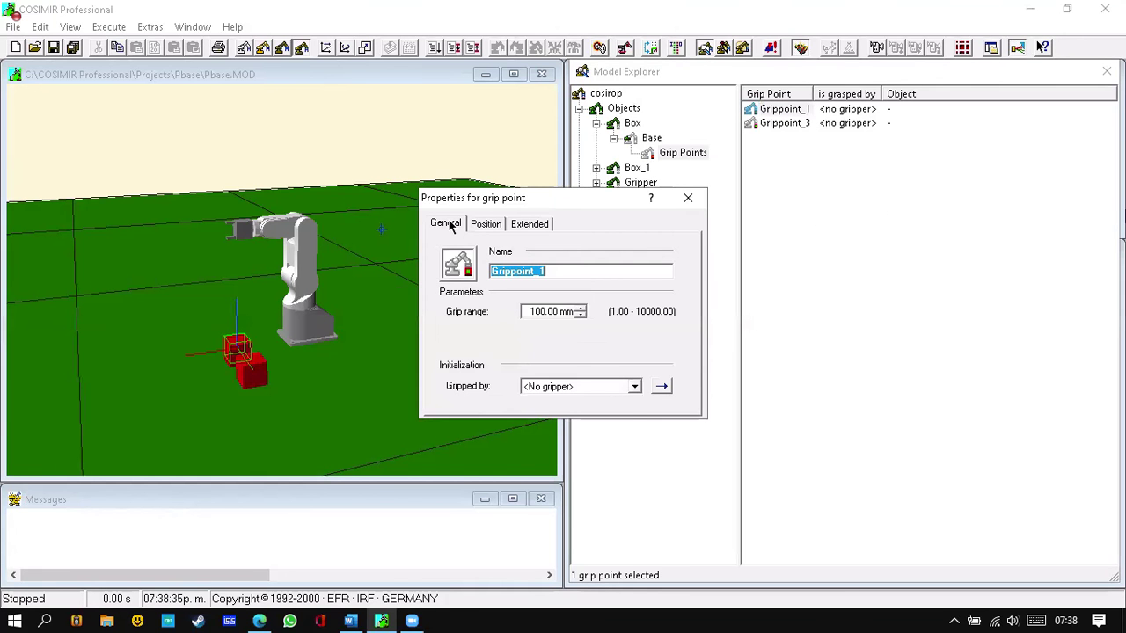
click(543, 312)
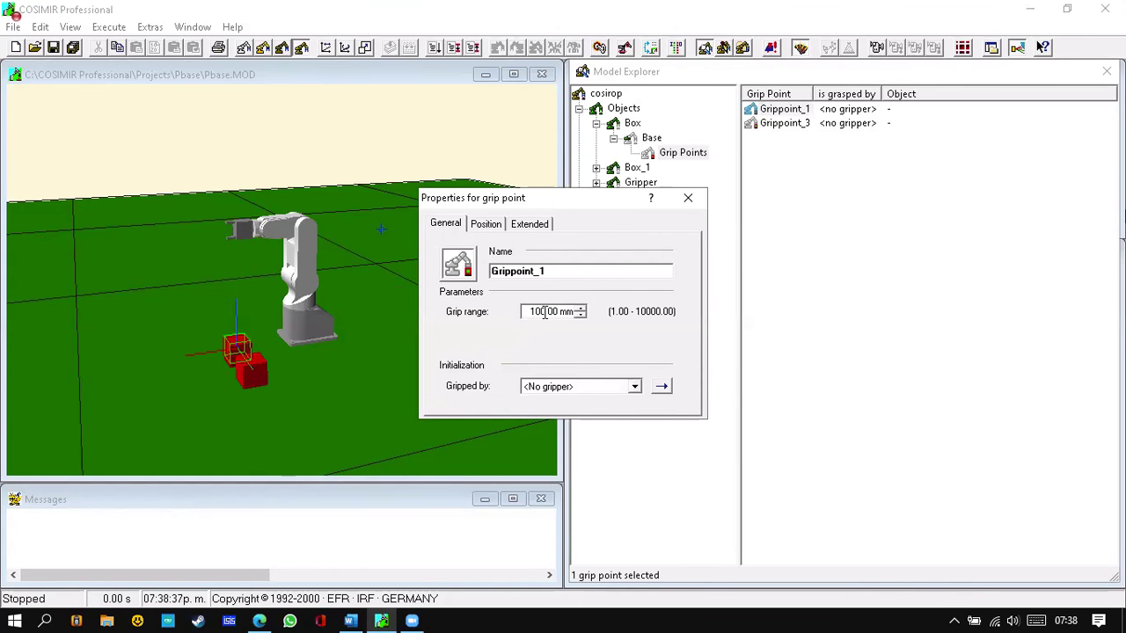
double_click(528, 313)
click(689, 198)
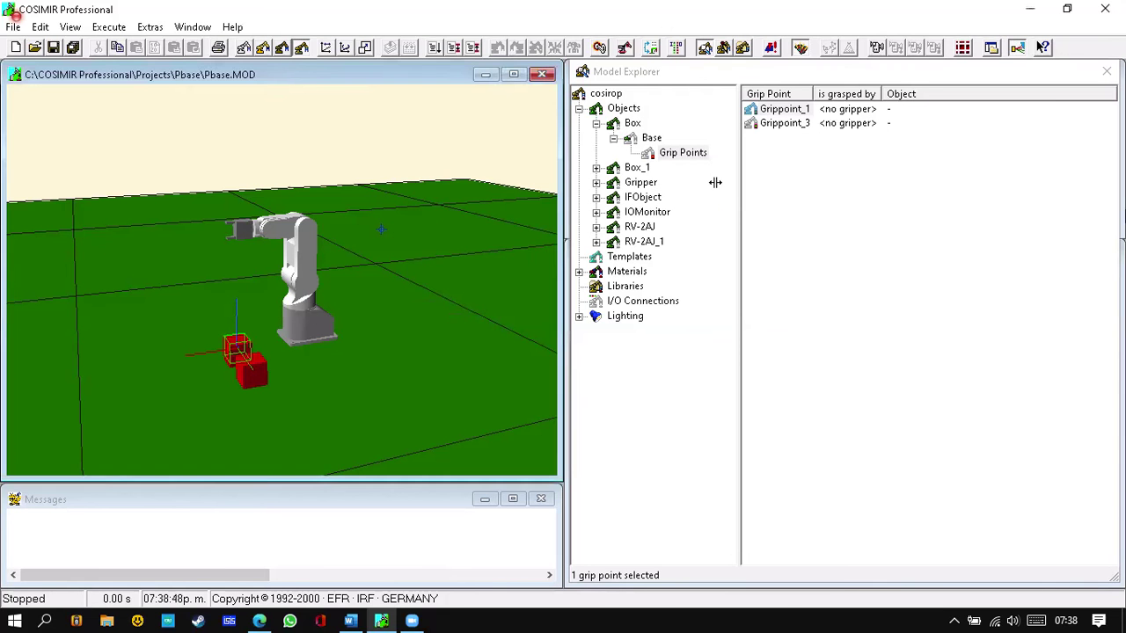
Open the position properties of Grippoint_3 and set Y to 100 mm and Z to 210 mm.
click(781, 124)
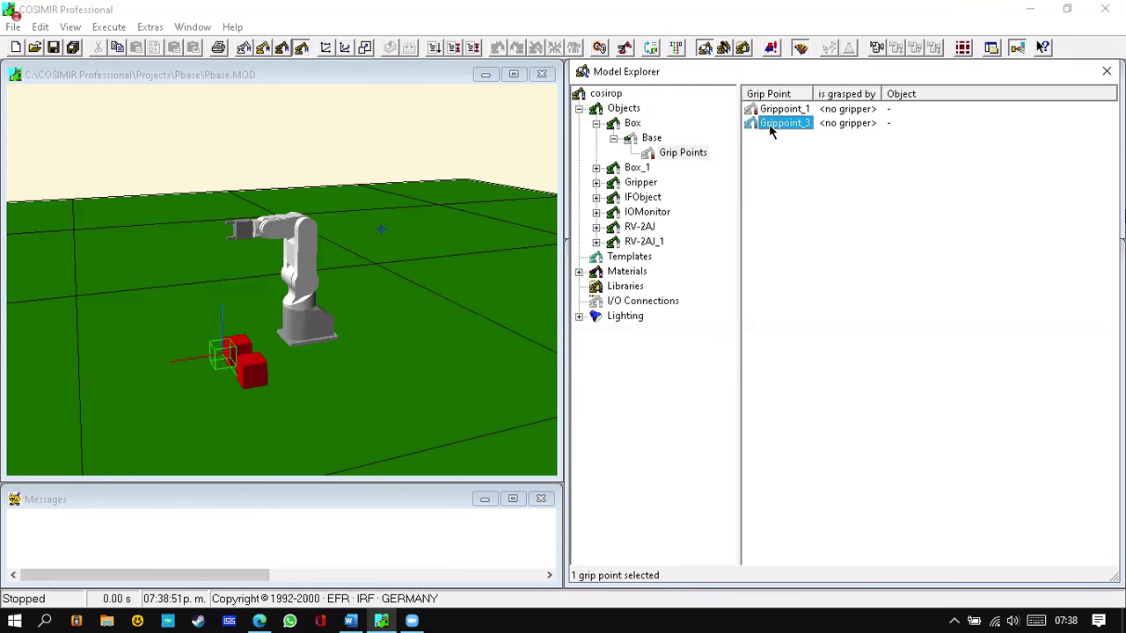
right_click(770, 126)
click(806, 220)
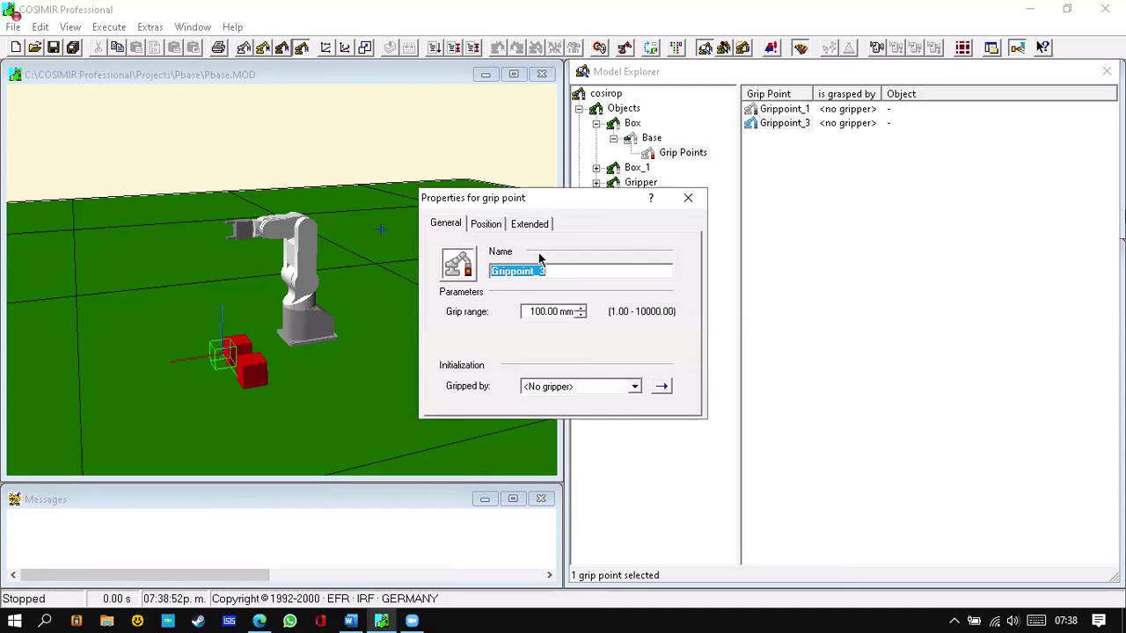
key(ctrl+Tab)
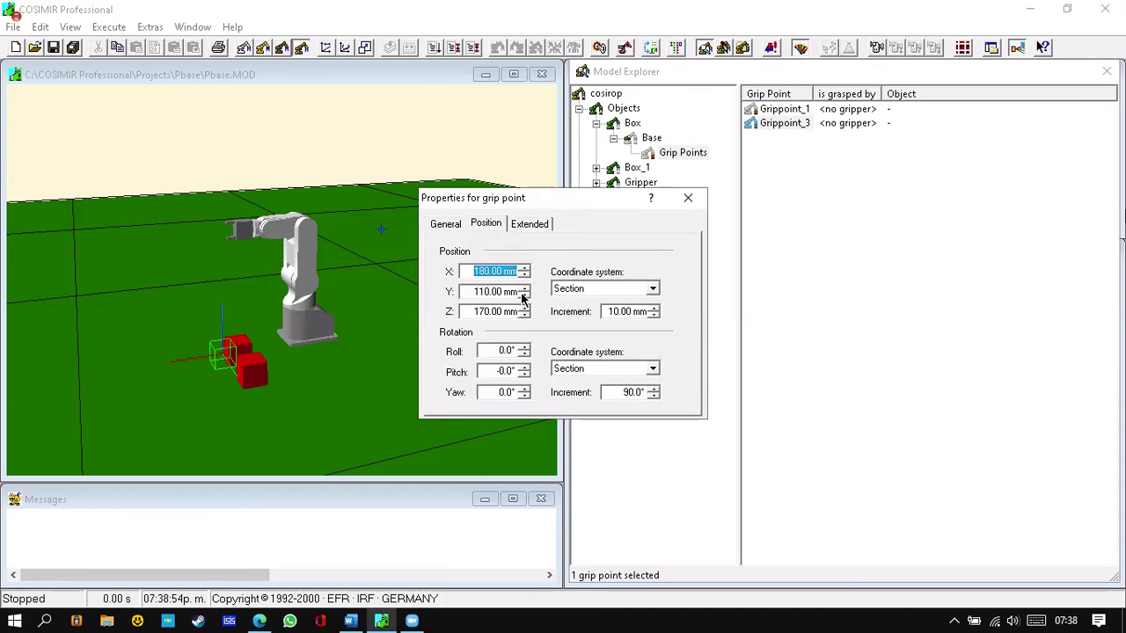
click(525, 296)
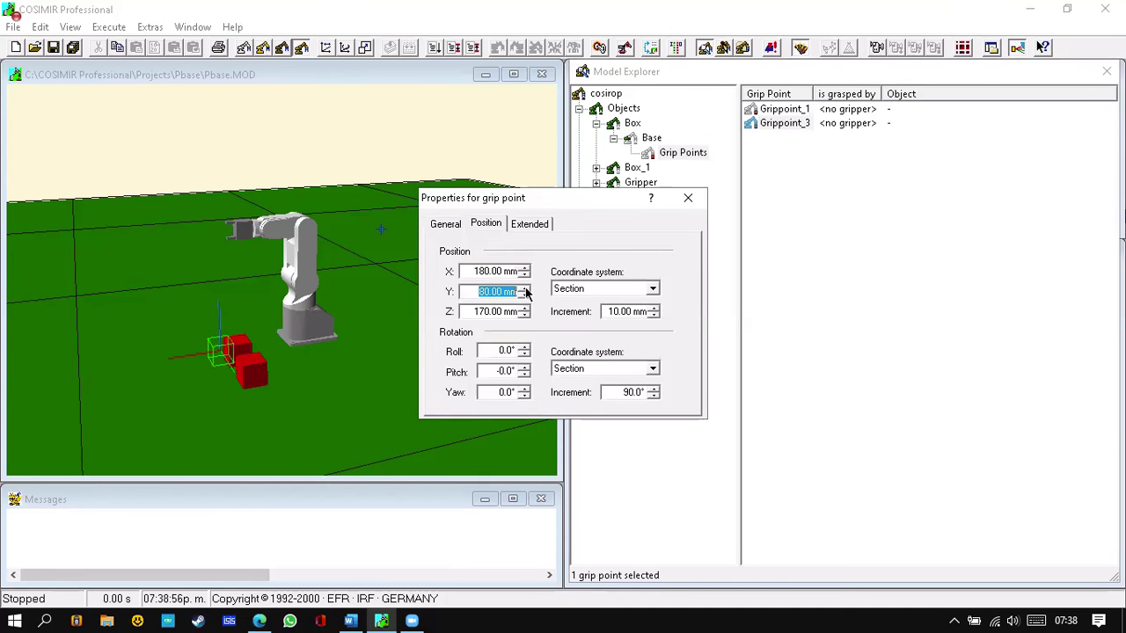
key(Up)
key(Up)
click(526, 308)
click(525, 309)
click(526, 309)
click(525, 308)
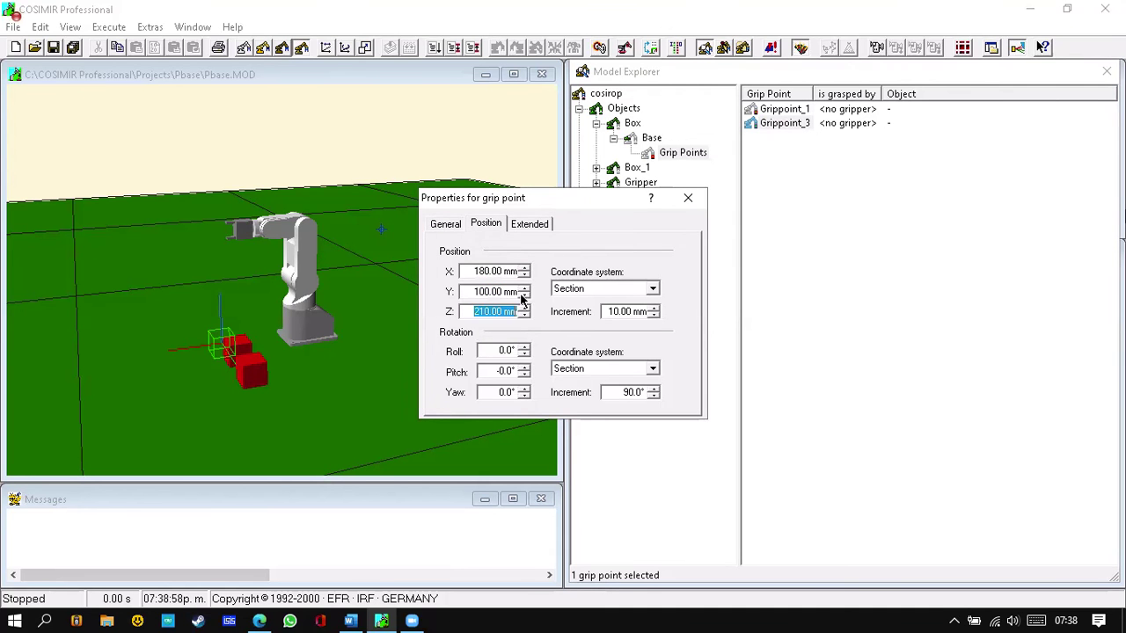
Adjust the position of Grippoint_3 to Y 210 mm and Z 220 mm in section coordinates.
click(525, 296)
click(525, 296)
click(525, 289)
click(525, 289)
click(525, 289)
click(525, 288)
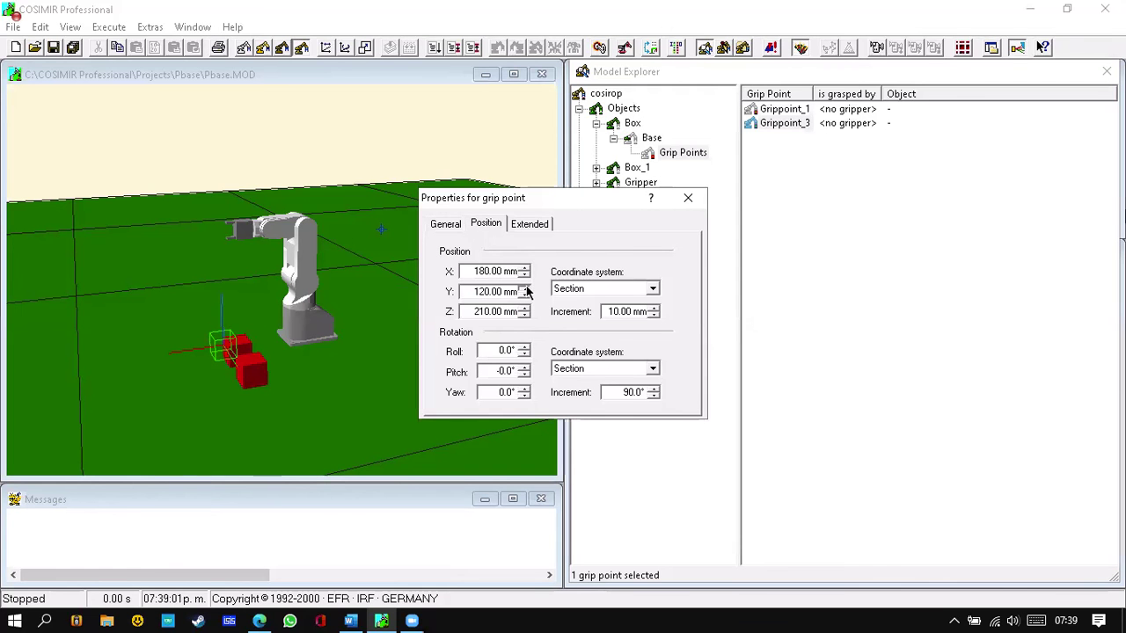
click(525, 289)
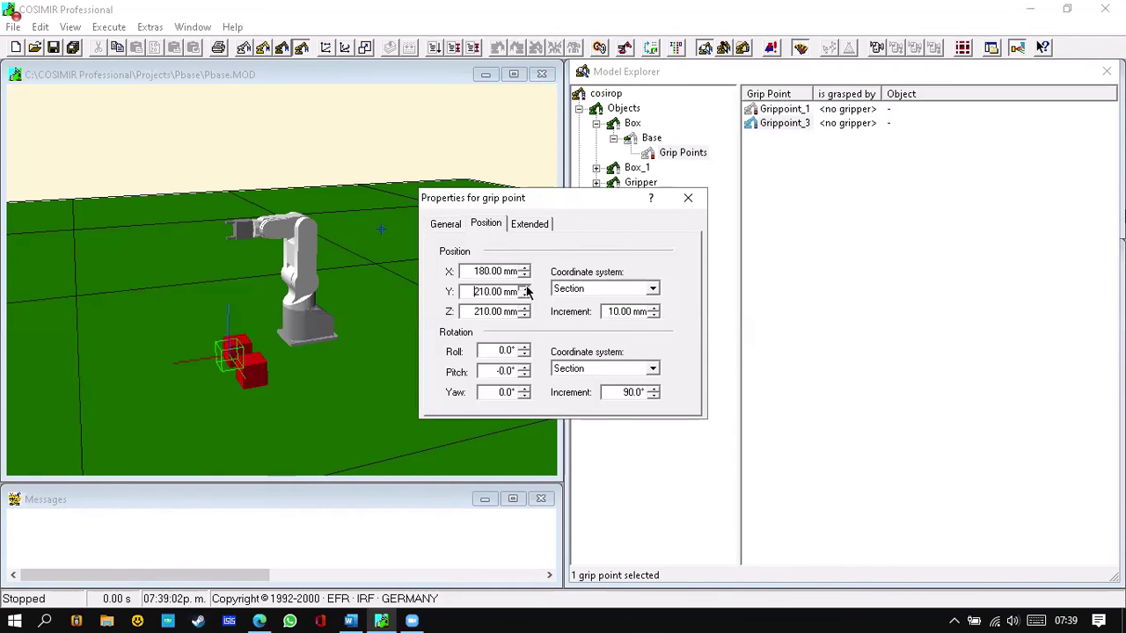
click(525, 309)
click(525, 309)
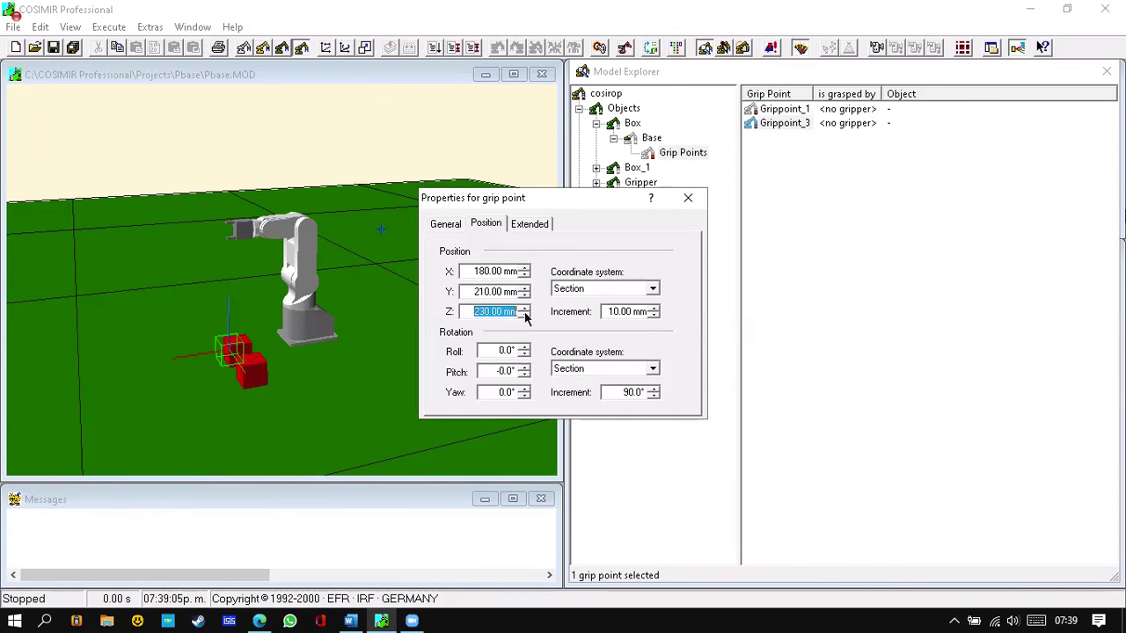
click(524, 315)
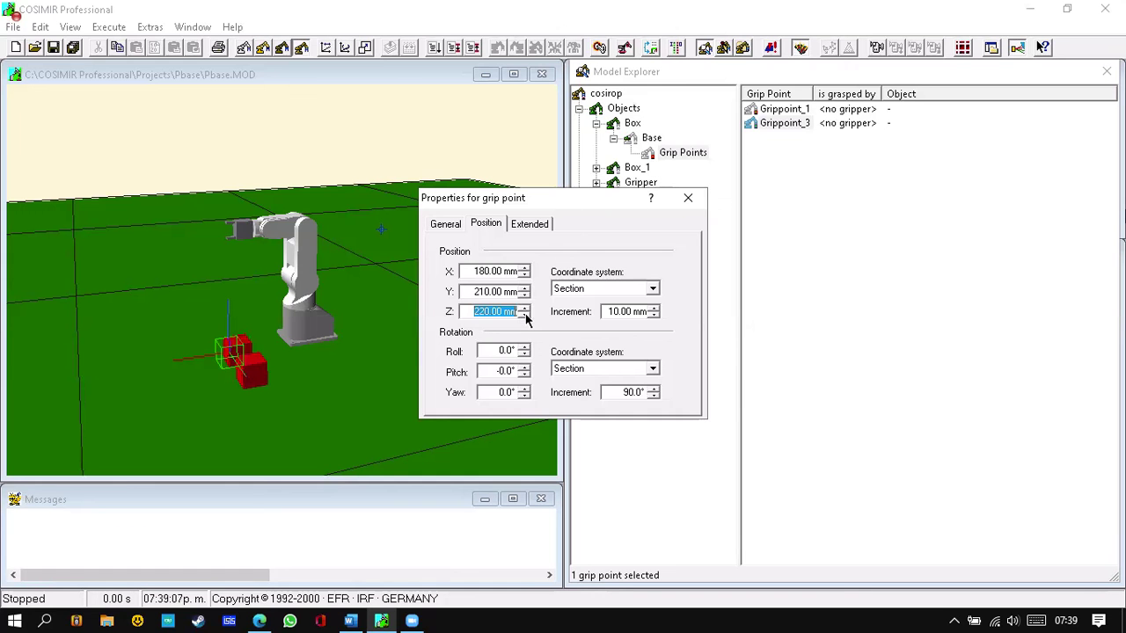
key(Home)
key(shift+End)
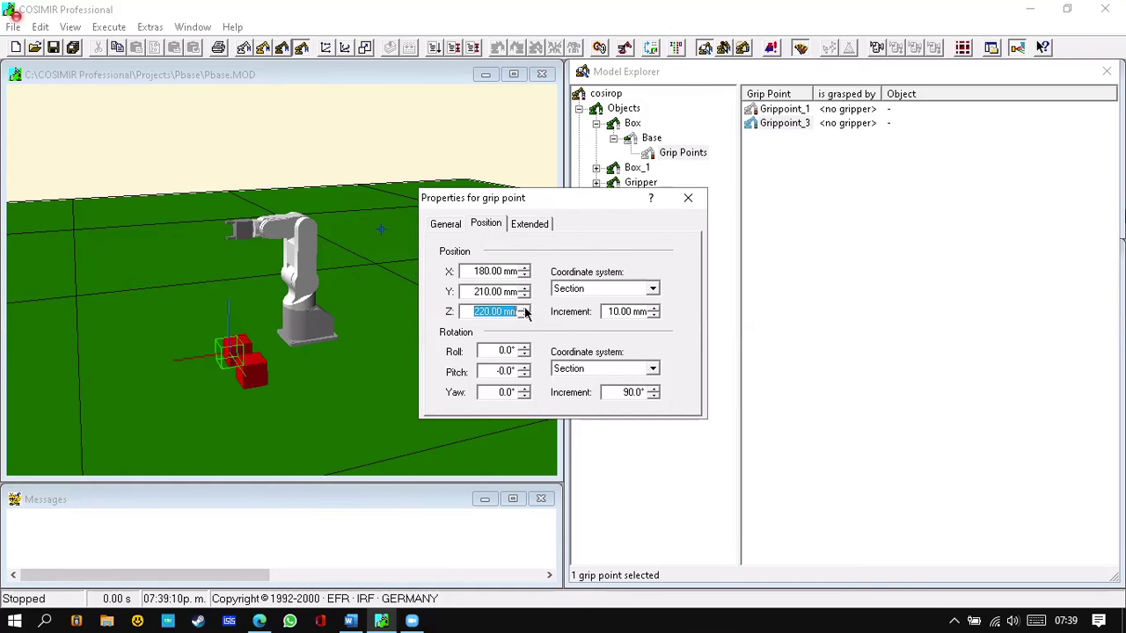
Compare the two grip points of the Box in the 3D view and remove Grippoint_3 by cutting it.
click(687, 199)
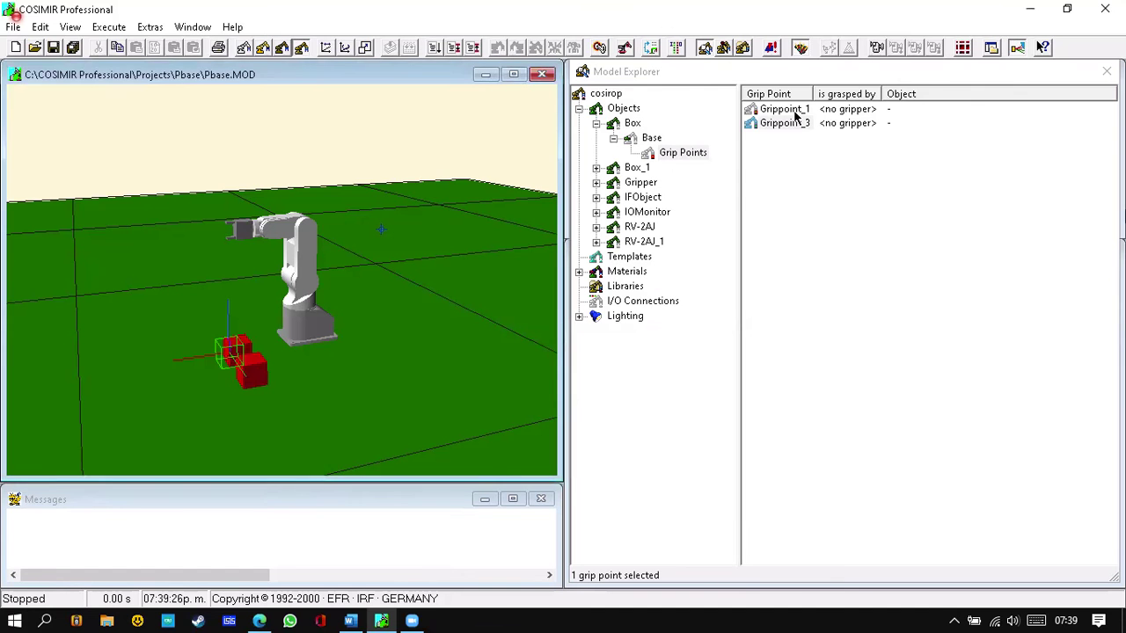
click(794, 111)
click(796, 124)
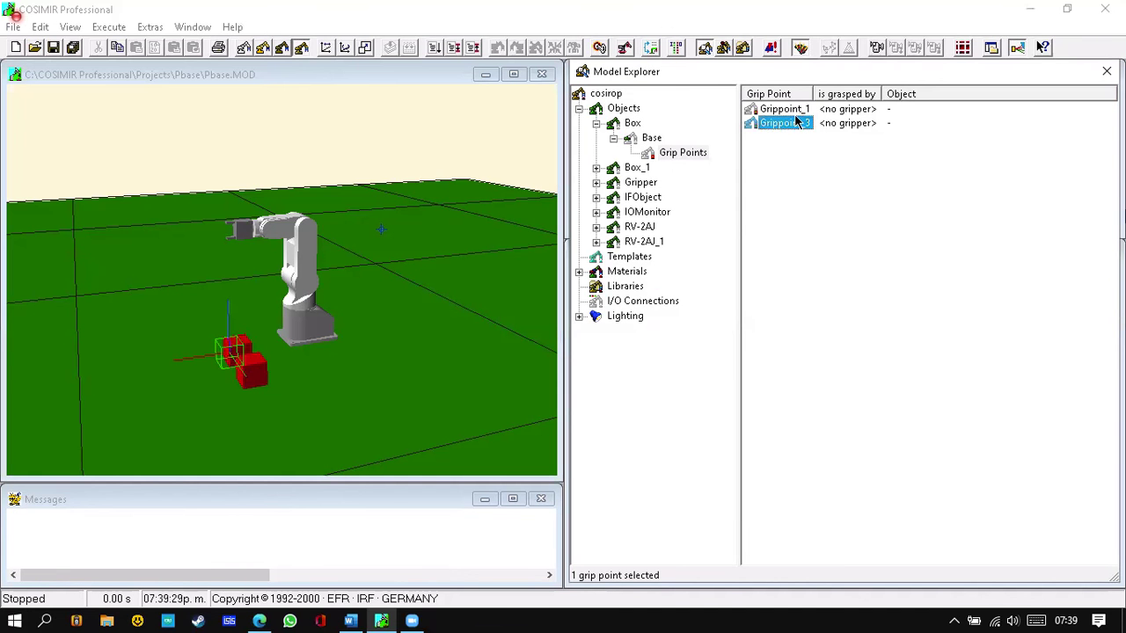
click(796, 112)
click(795, 124)
click(795, 111)
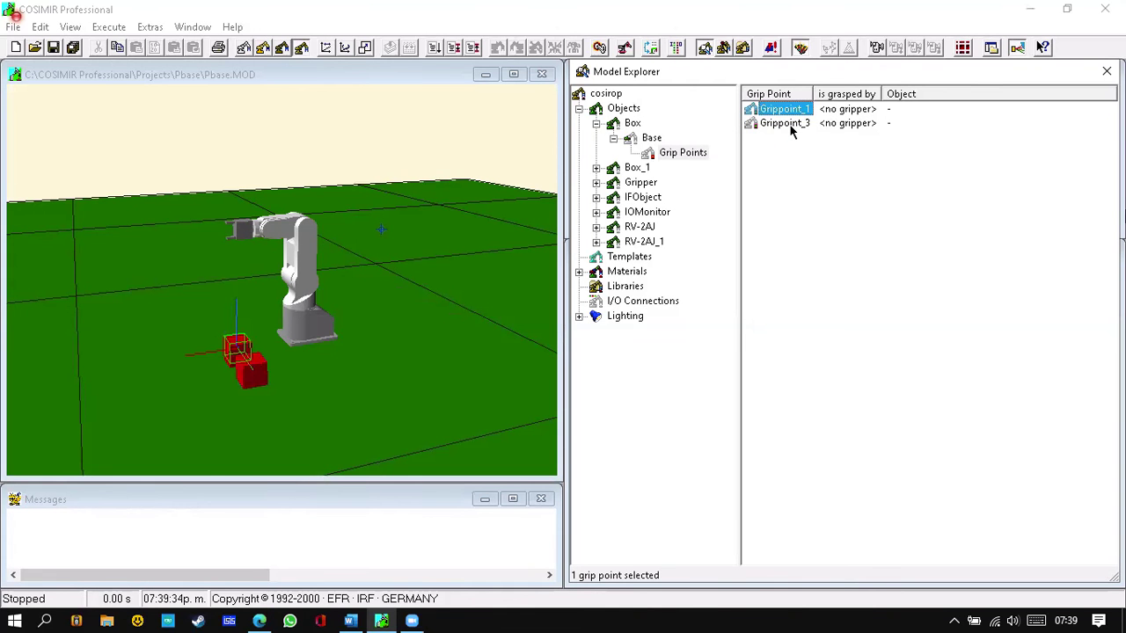
click(793, 127)
right_click(792, 127)
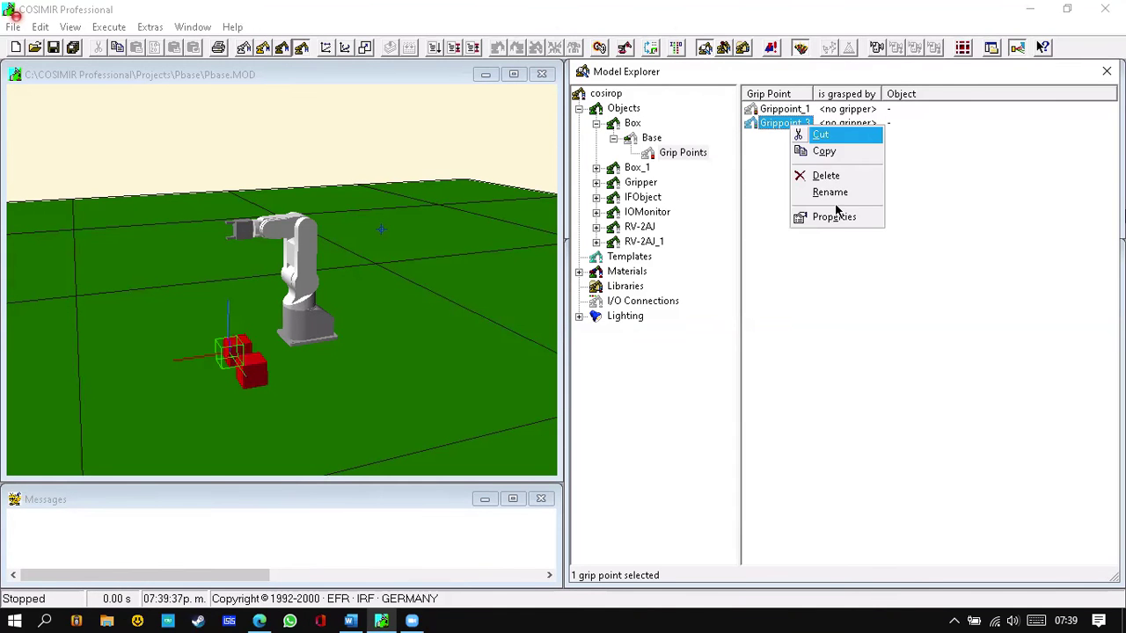
click(853, 136)
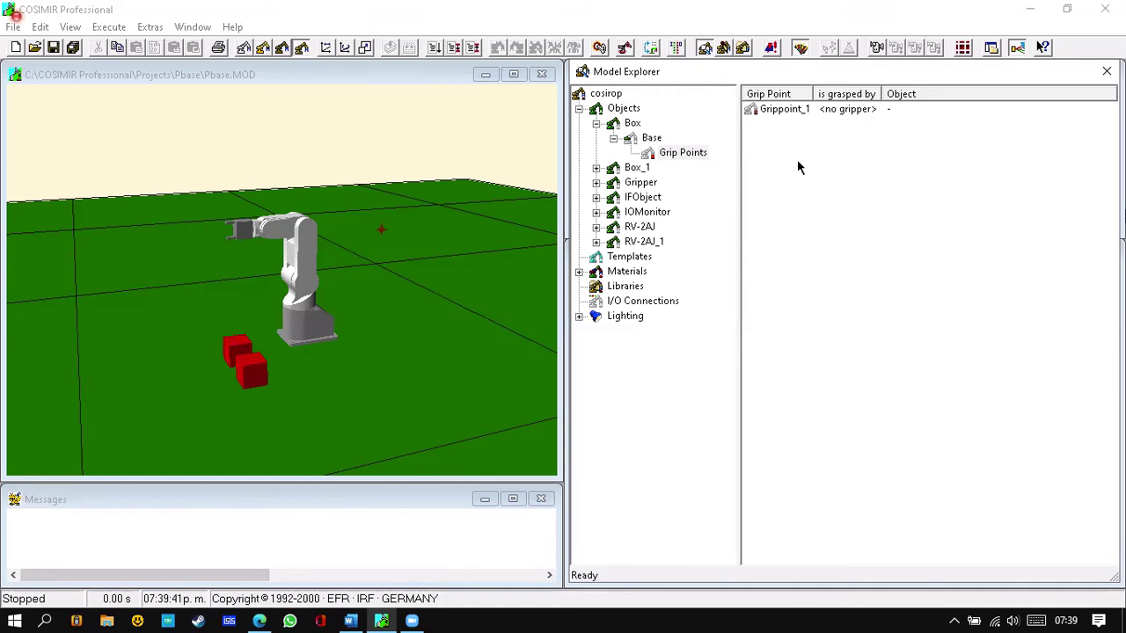
Set the X position of the Box's Grippoint_1 to 70 mm in section coordinates and close its properties.
click(789, 112)
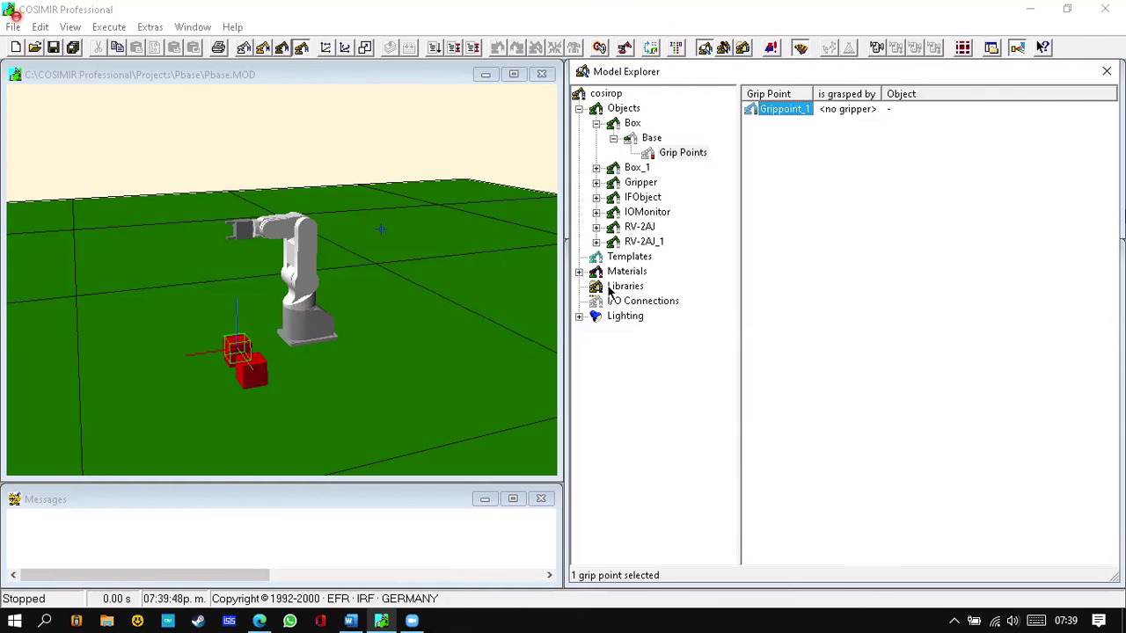
key(alt+Return)
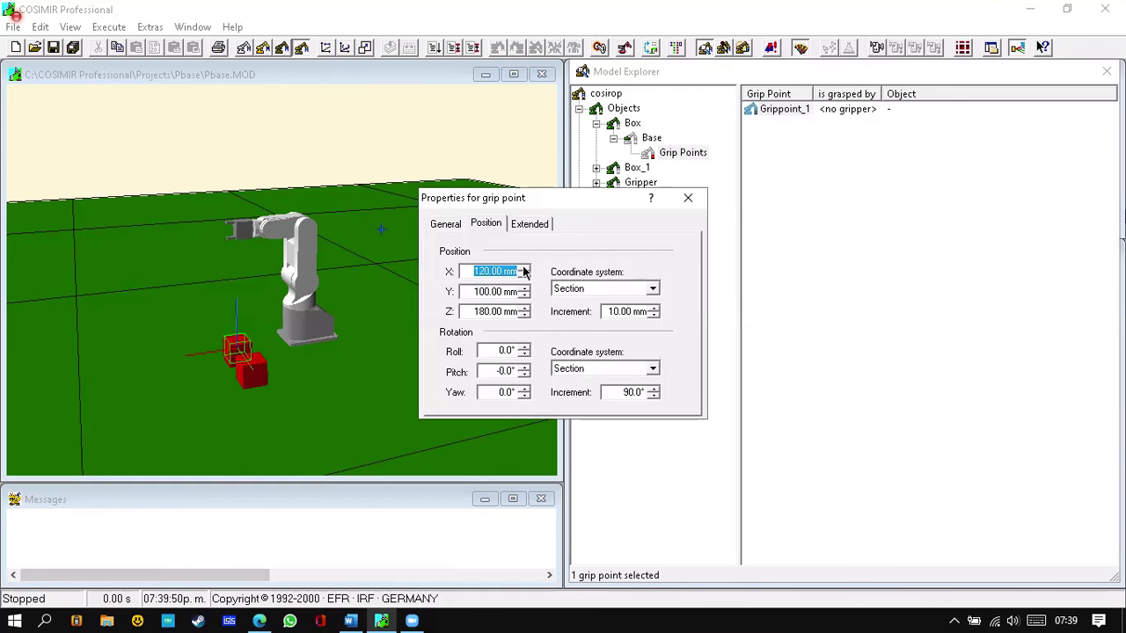
click(524, 278)
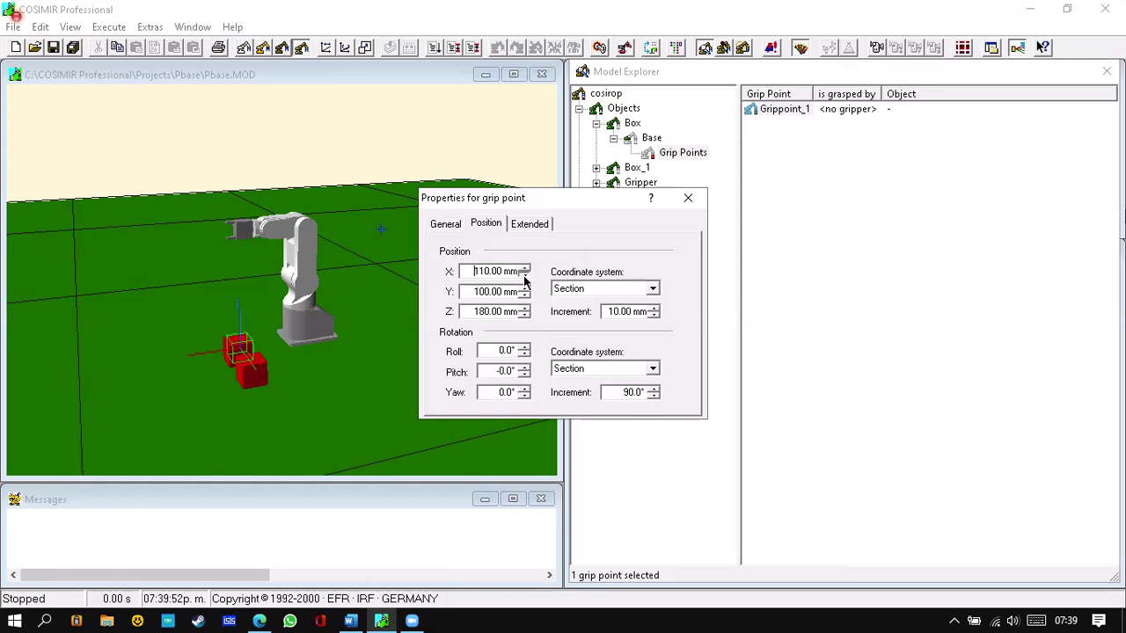
click(524, 278)
click(524, 278)
click(525, 278)
click(524, 278)
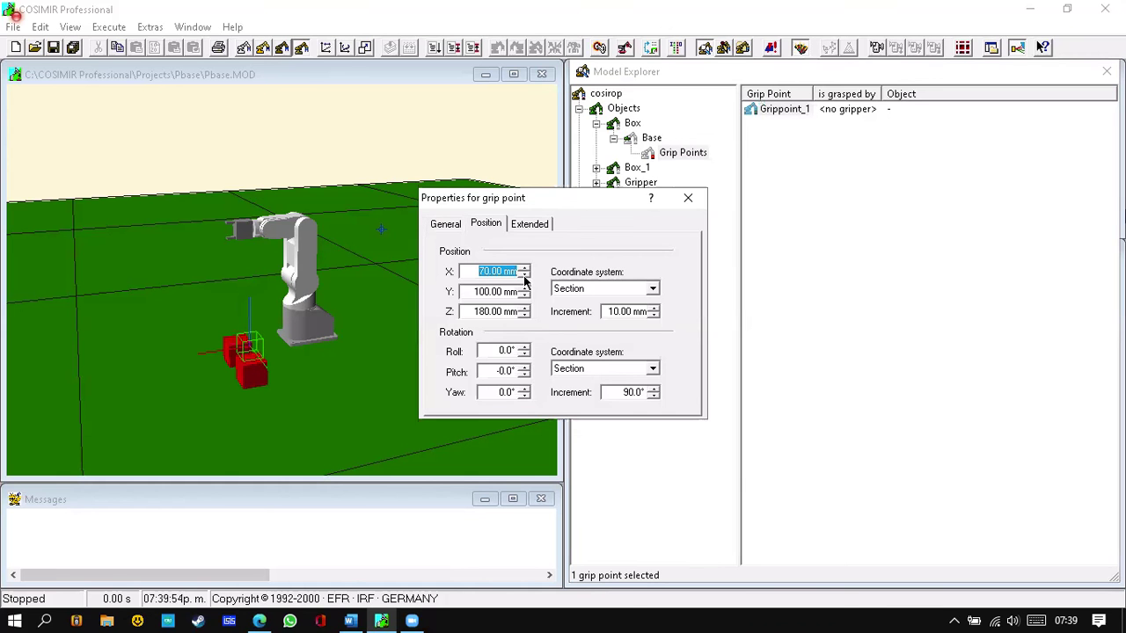
click(689, 198)
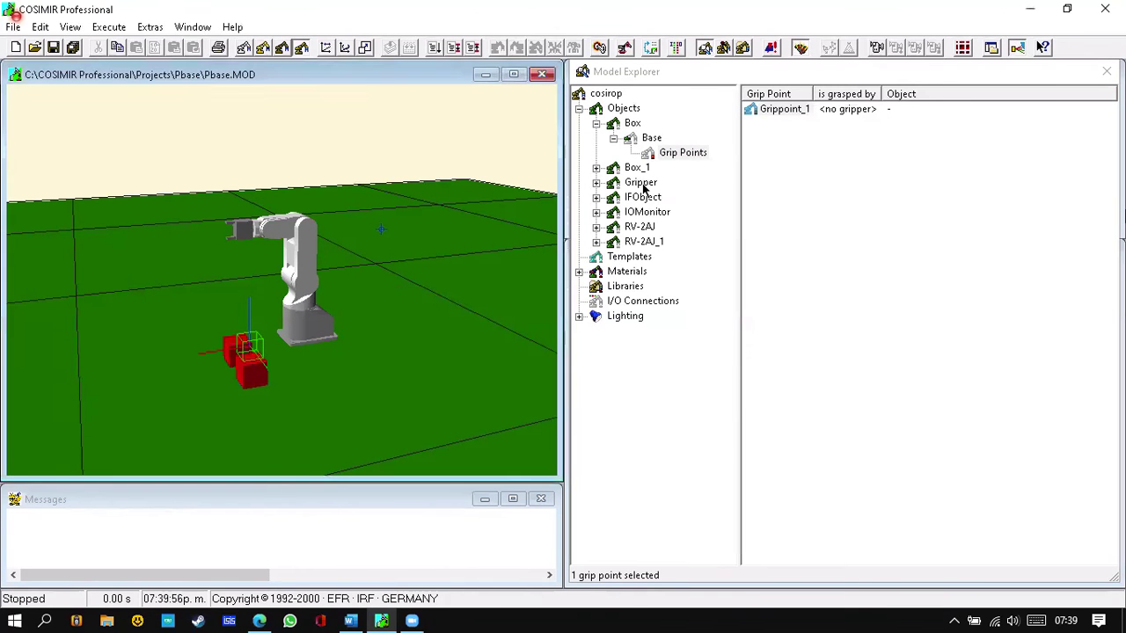
Check the position properties of Box_1's Grippoint_2, close them and keep the grip point selected.
click(596, 167)
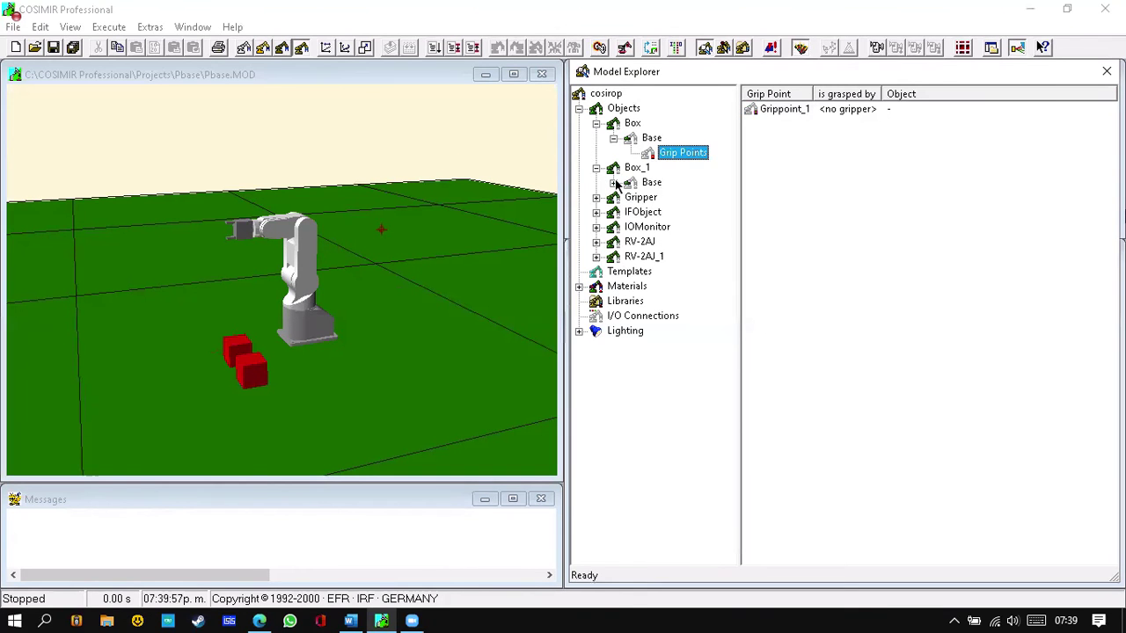
click(783, 110)
right_click(783, 111)
click(832, 202)
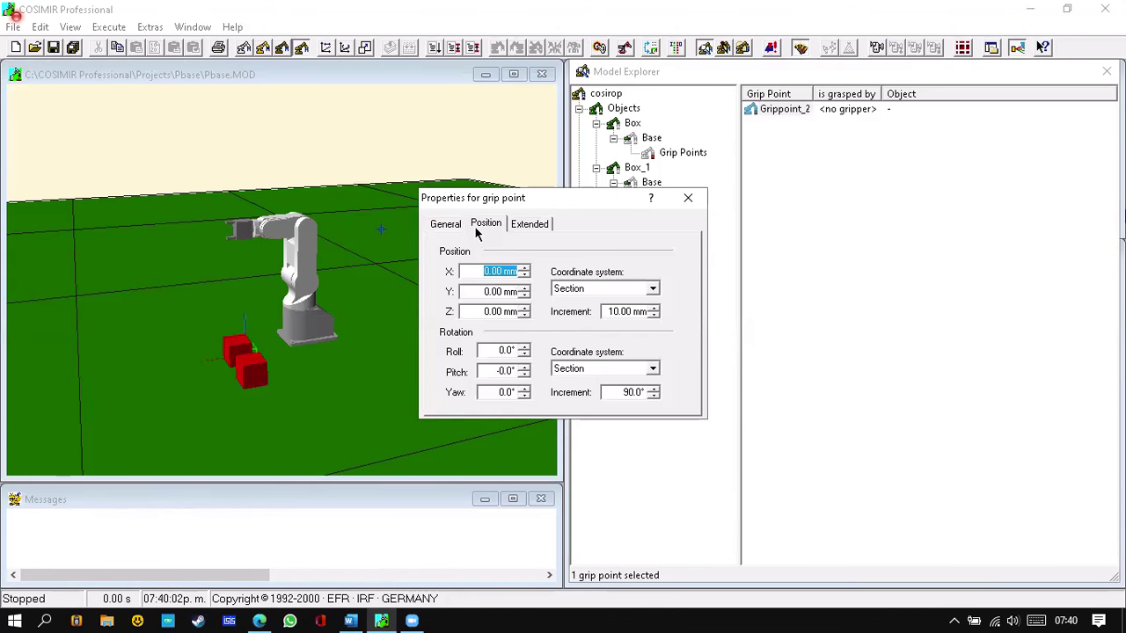
click(484, 224)
click(688, 197)
click(785, 109)
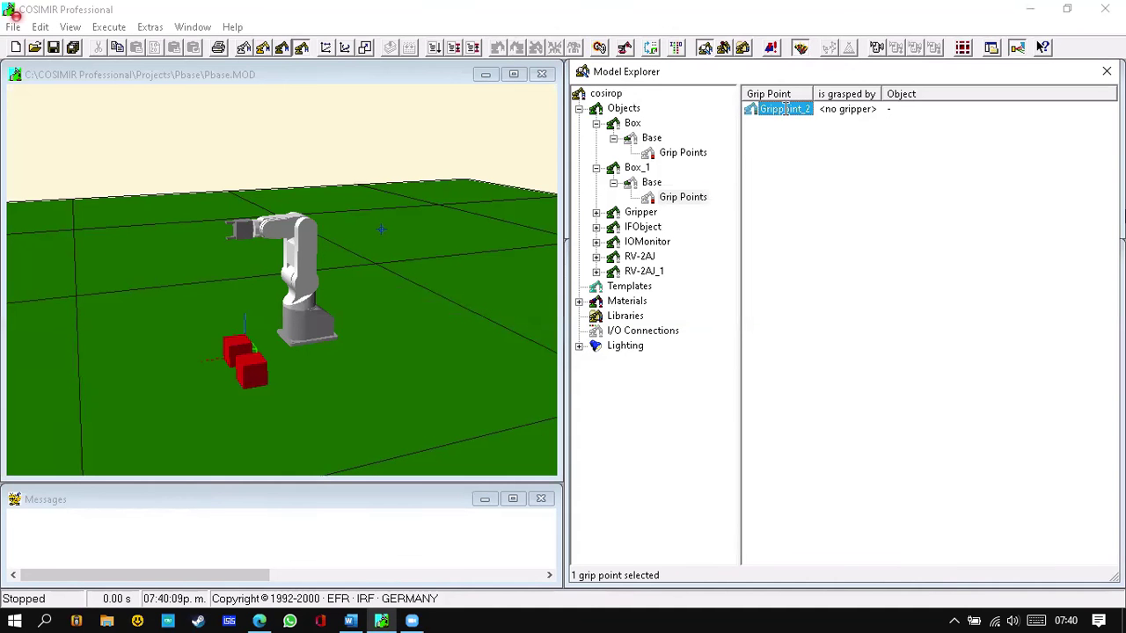
right_click(788, 112)
key(Escape)
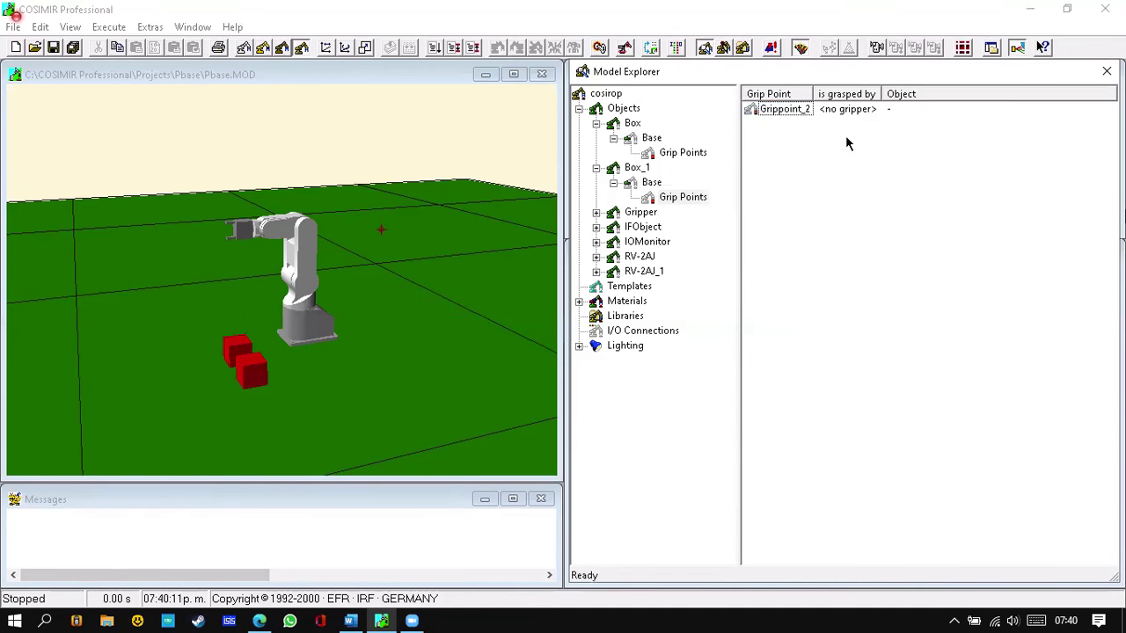
click(801, 111)
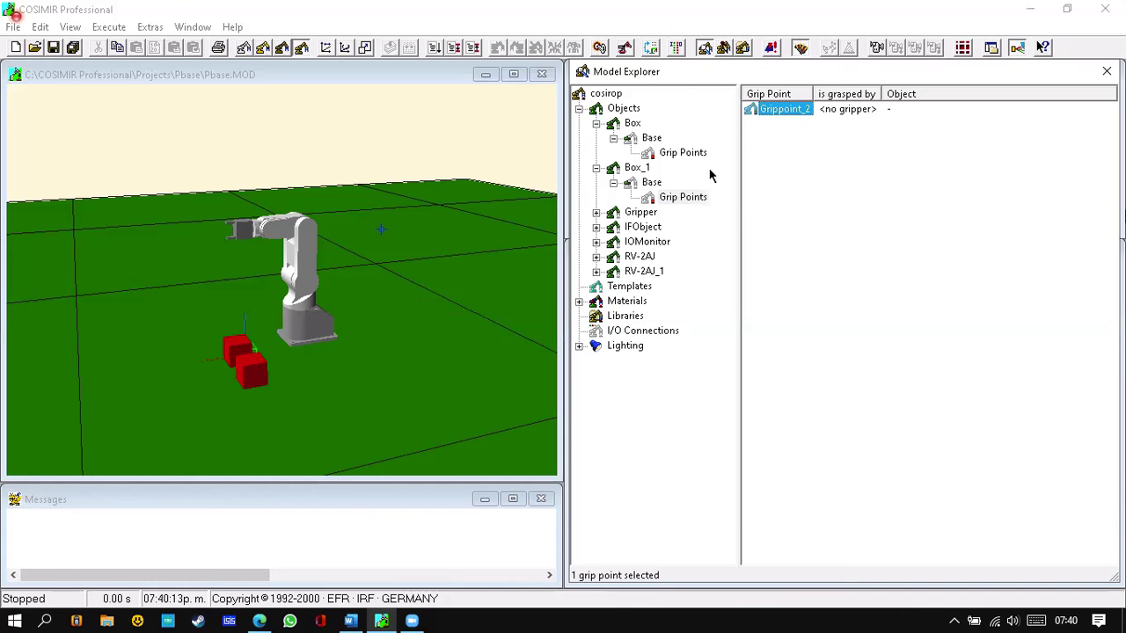
Set the position of Box_1's Grippoint_2 to X 10 mm and Z 160 mm in section coordinates.
click(696, 199)
click(776, 112)
right_click(776, 110)
click(818, 201)
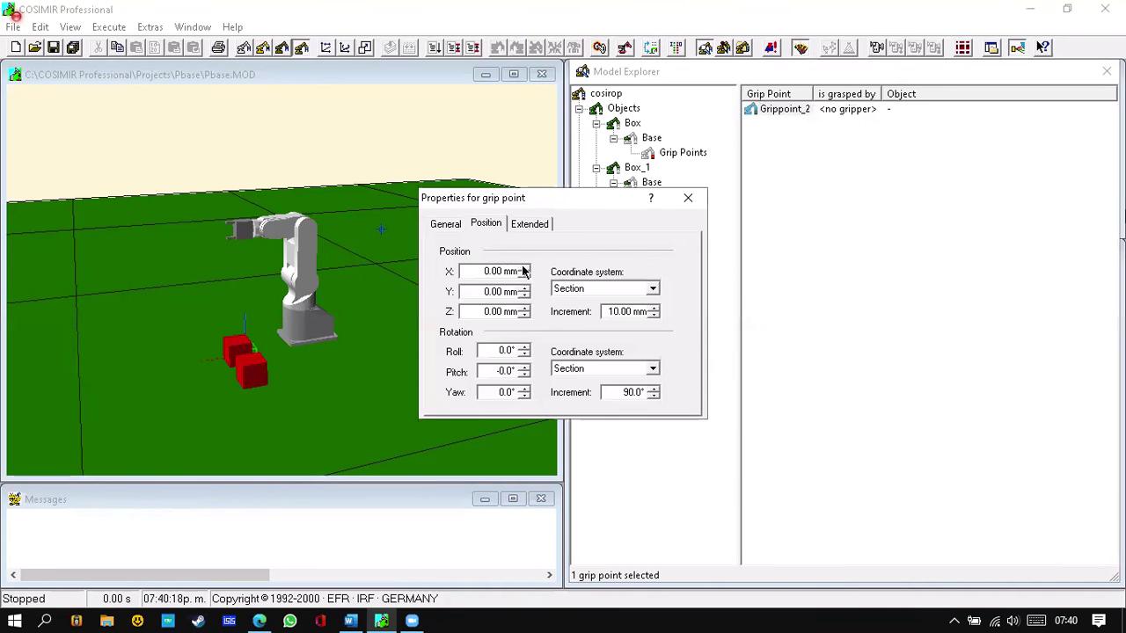
click(524, 267)
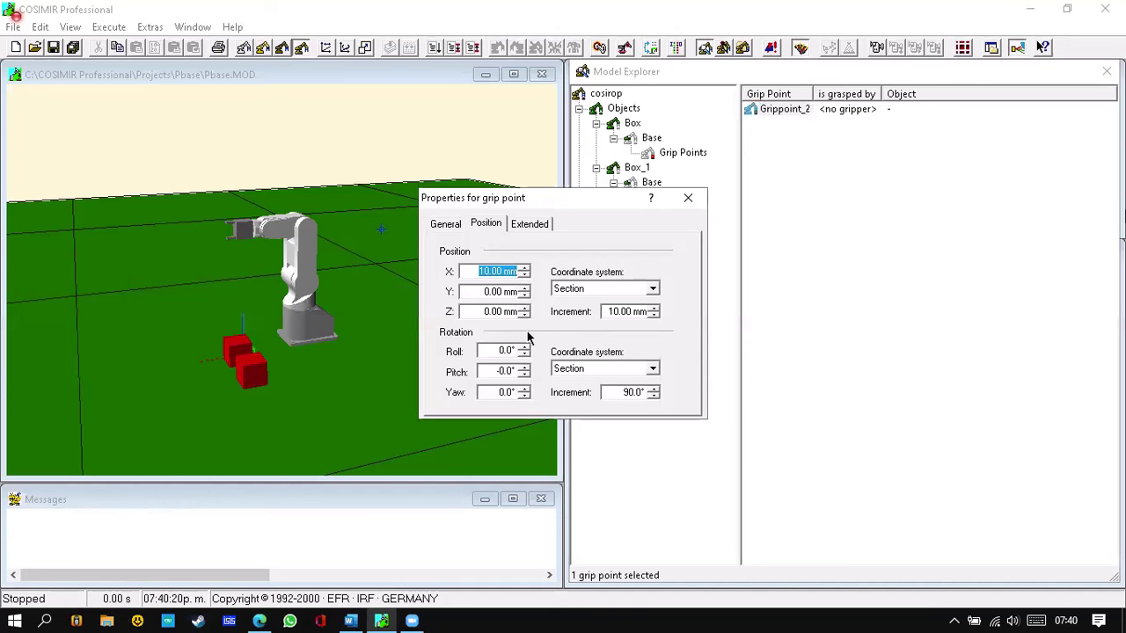
click(524, 308)
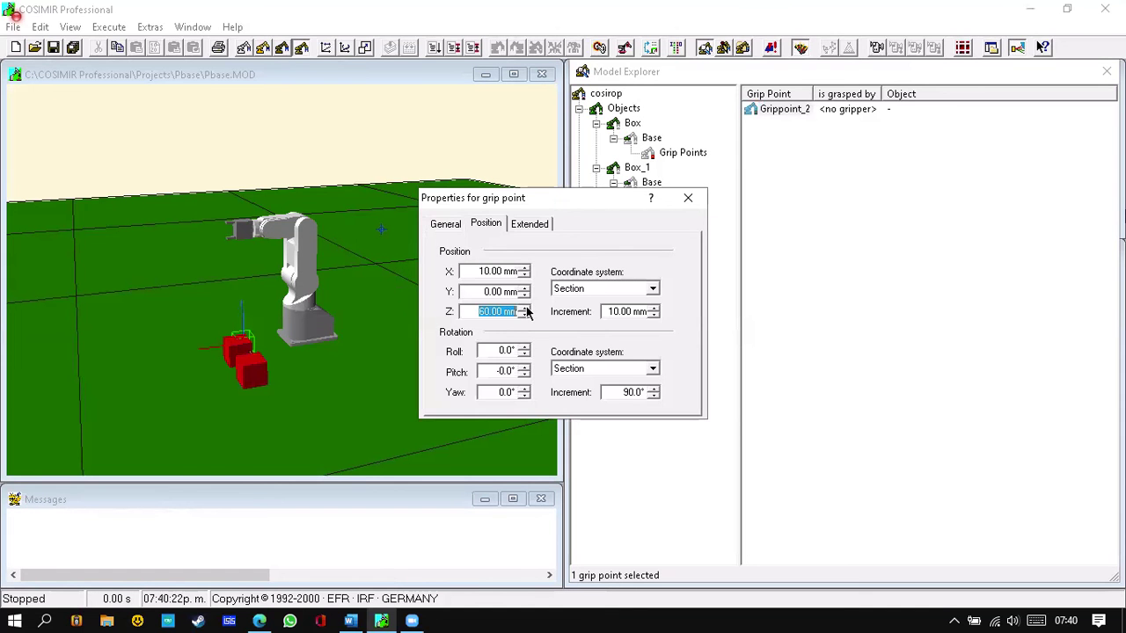
click(525, 308)
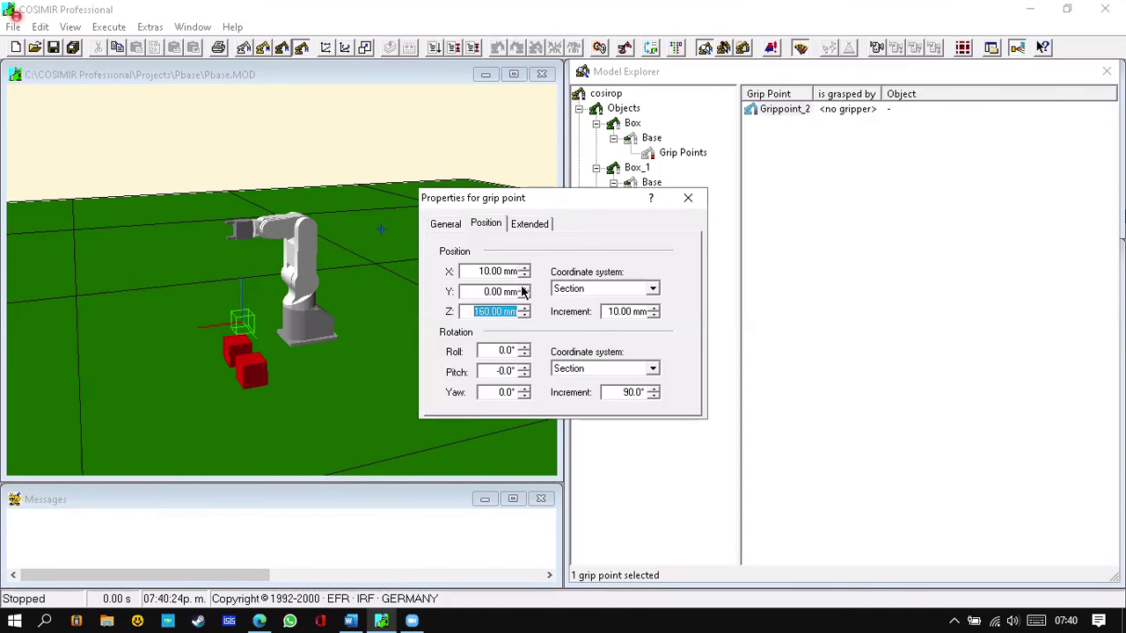
Set the Y position of Grippoint_2 to 190 mm and close its properties.
click(526, 297)
click(525, 291)
click(525, 291)
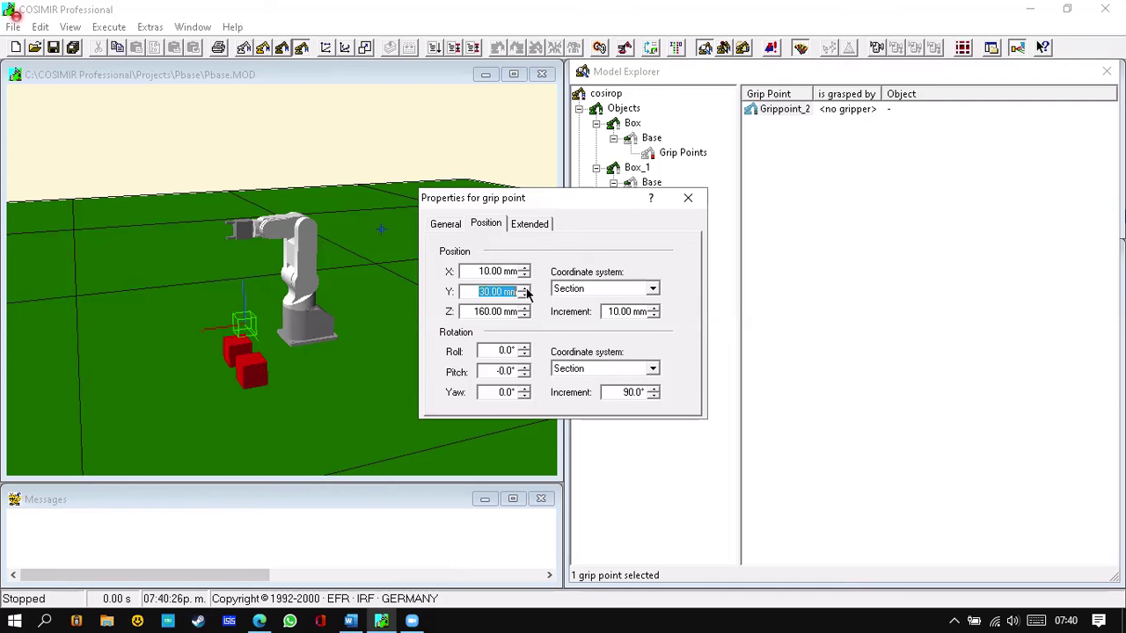
click(526, 291)
click(526, 292)
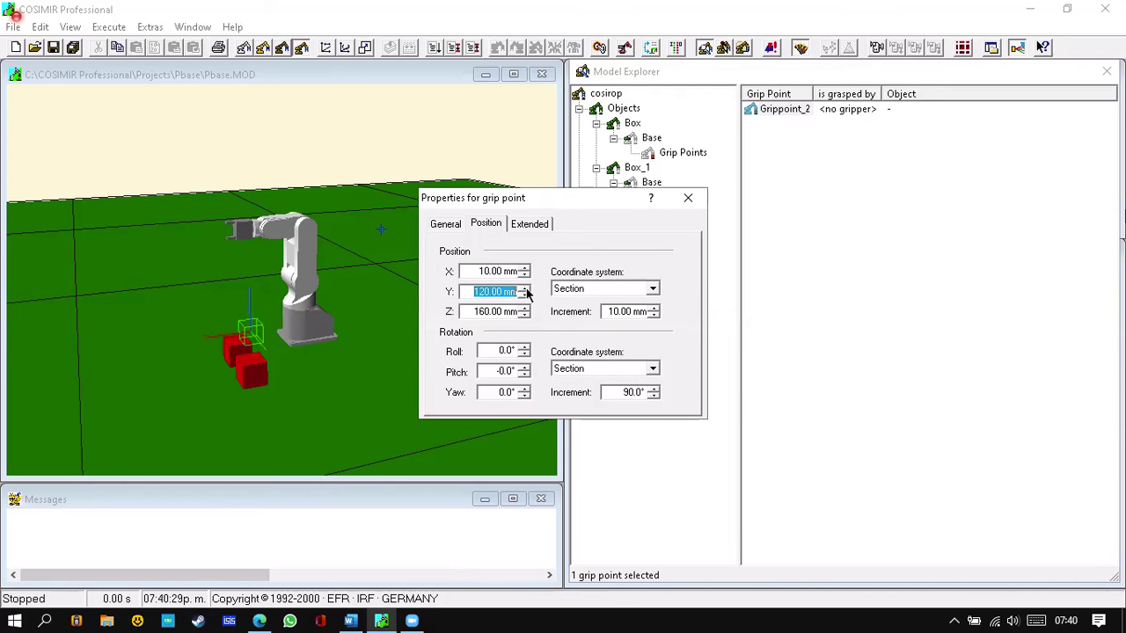
click(524, 289)
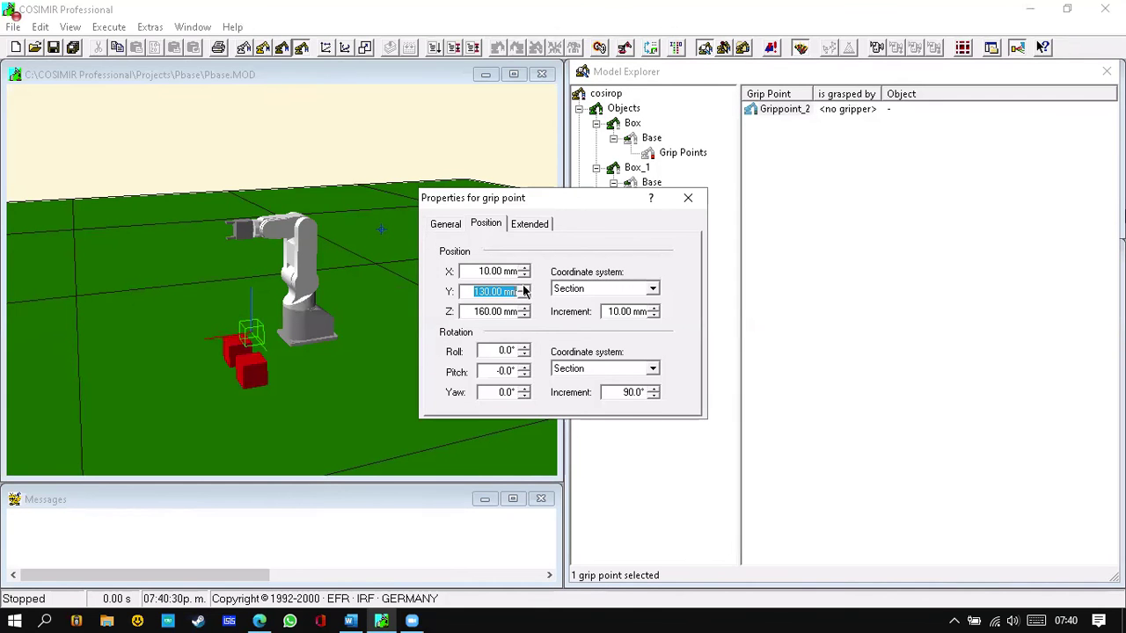
click(524, 289)
click(524, 289)
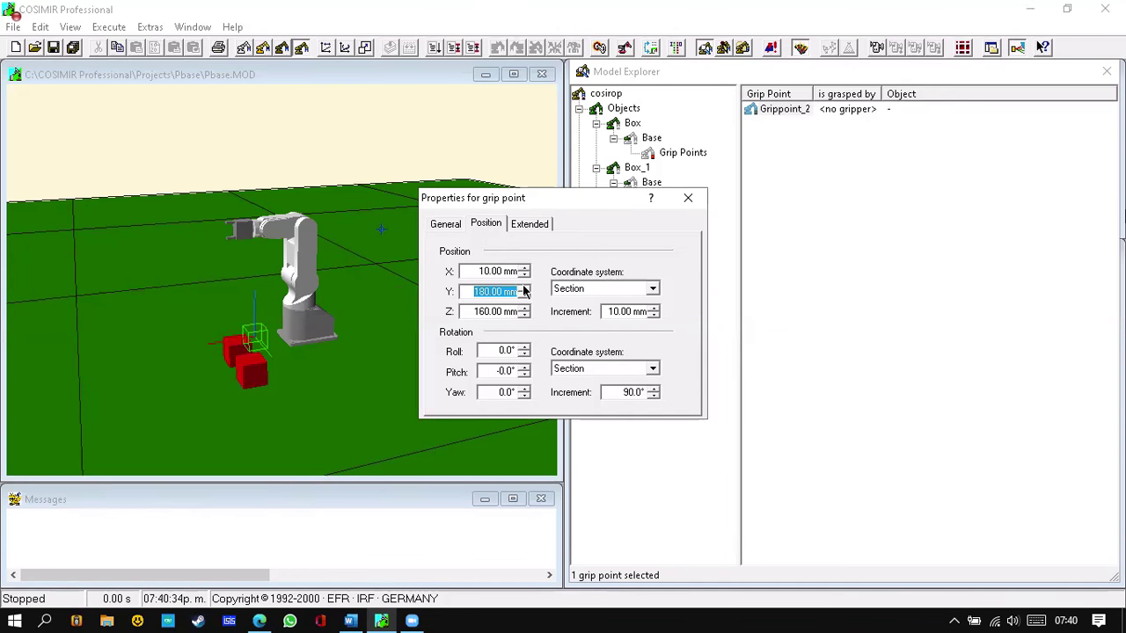
click(524, 288)
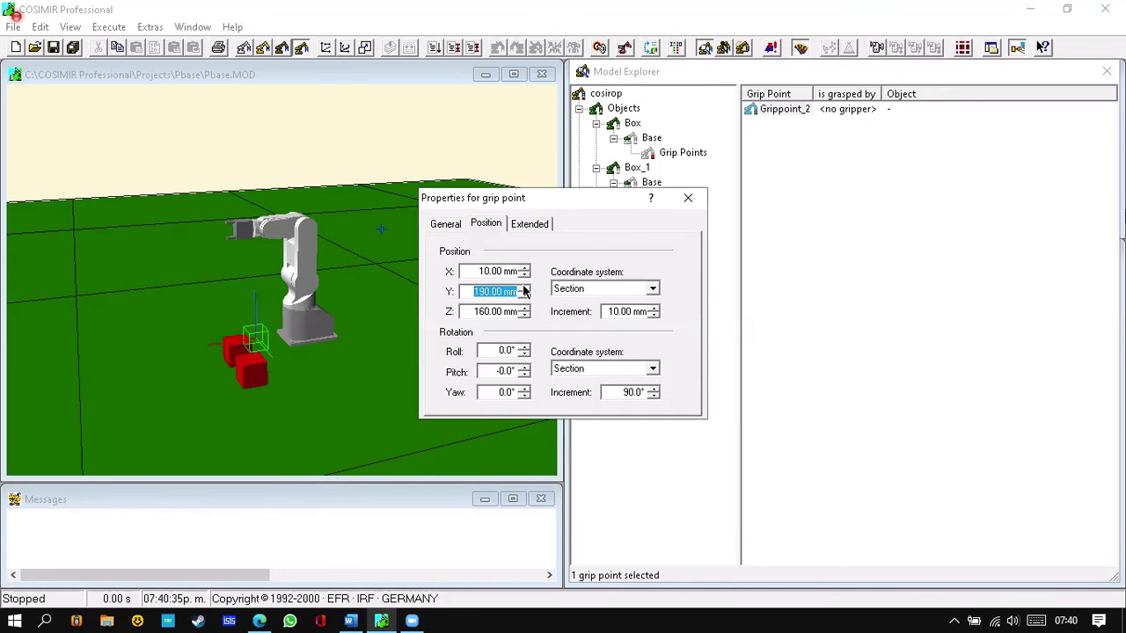
click(690, 197)
Set the X position of the Box's Grippoint_1 to 130 mm in section coordinates.
click(690, 153)
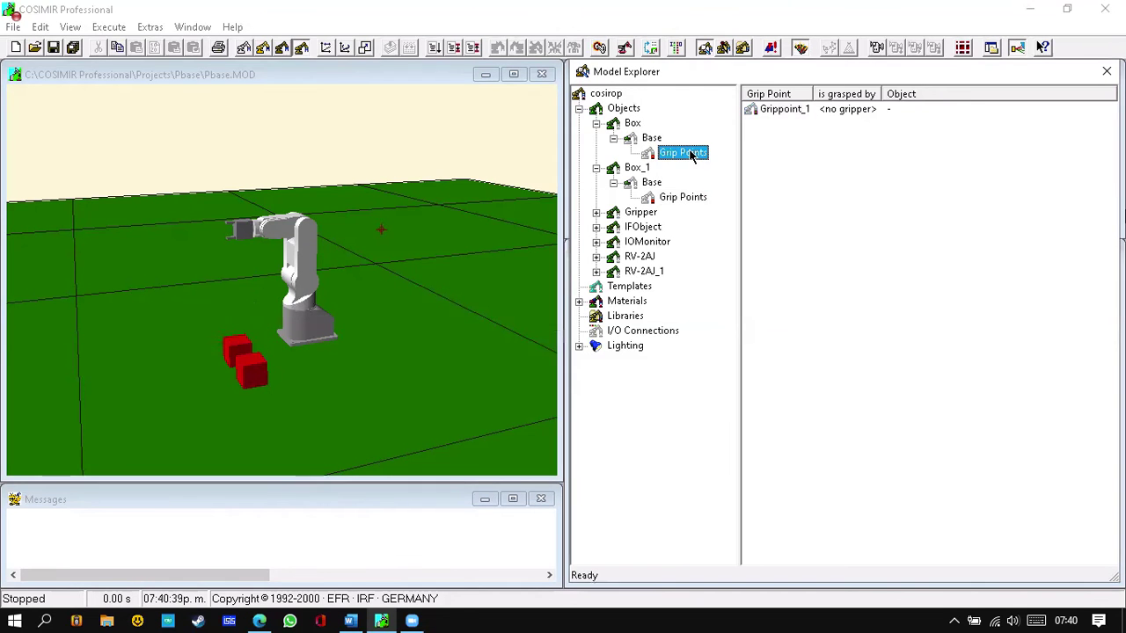
click(783, 110)
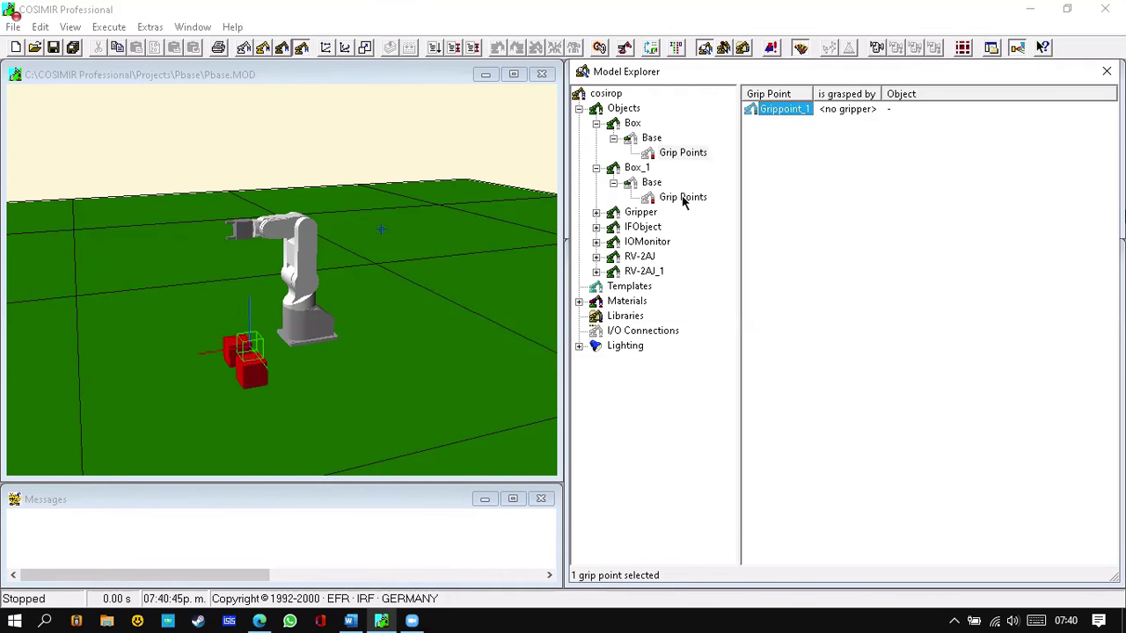
right_click(783, 109)
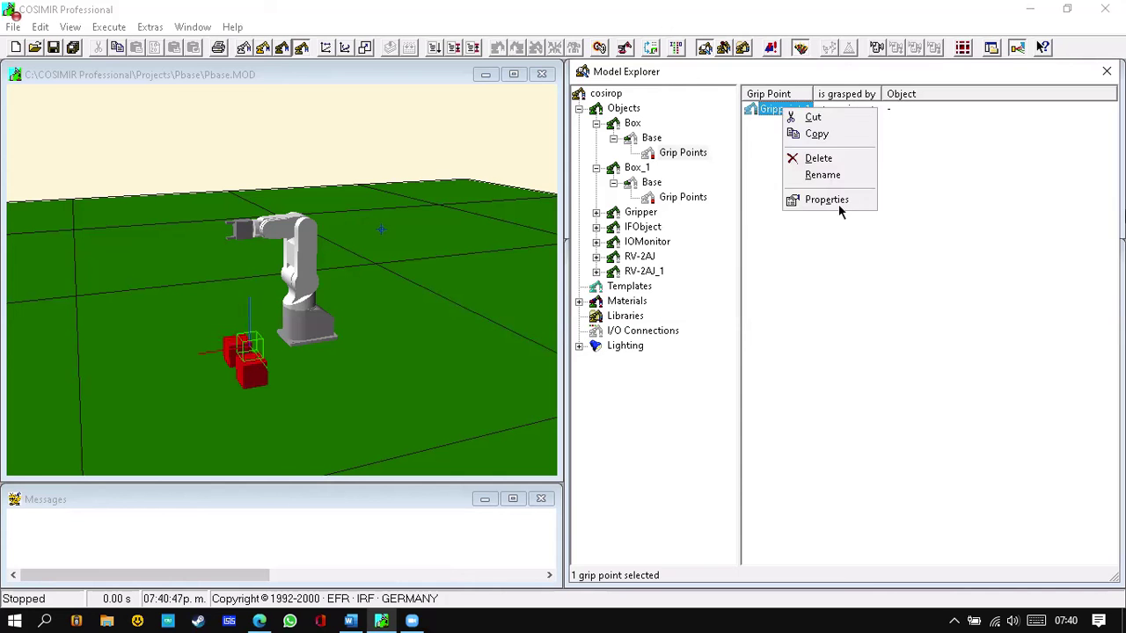
click(839, 200)
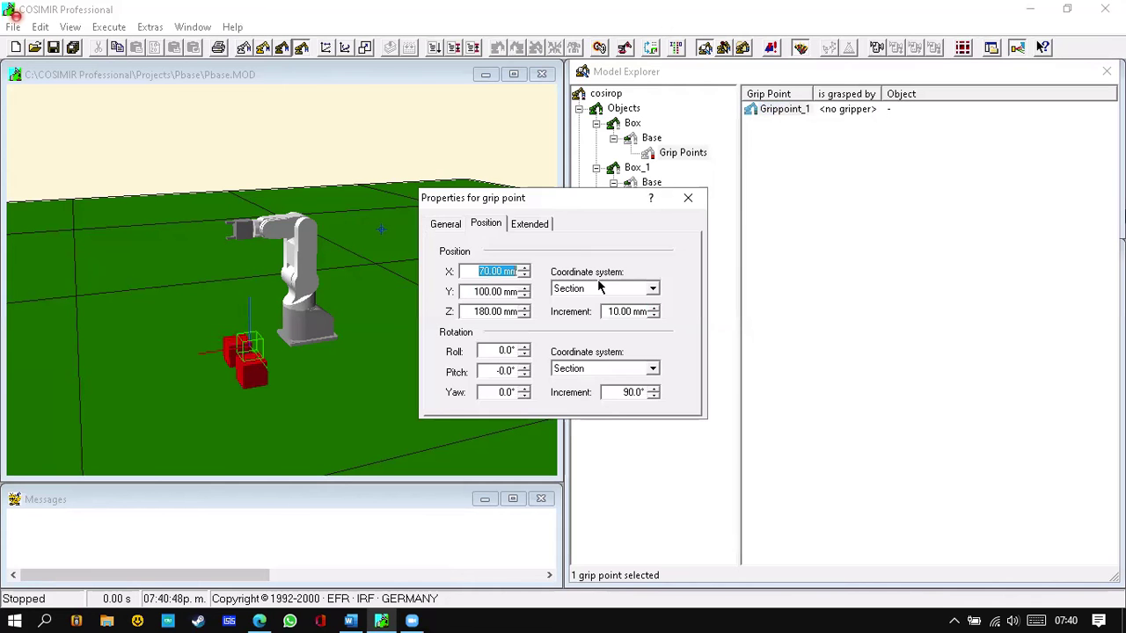
click(524, 276)
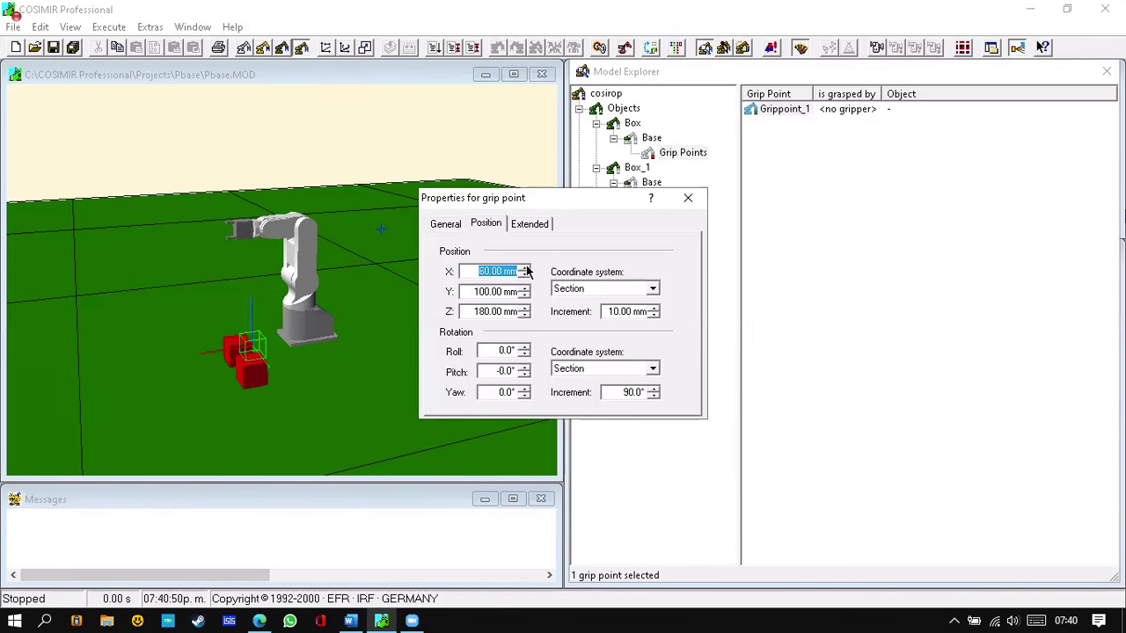
click(525, 268)
click(525, 269)
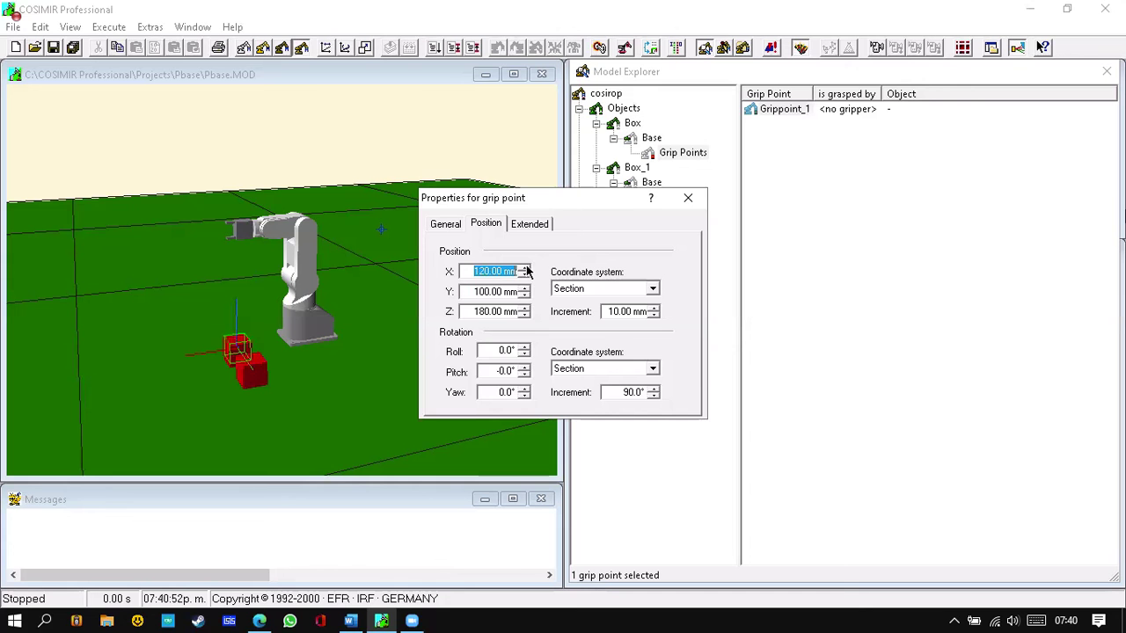
click(525, 269)
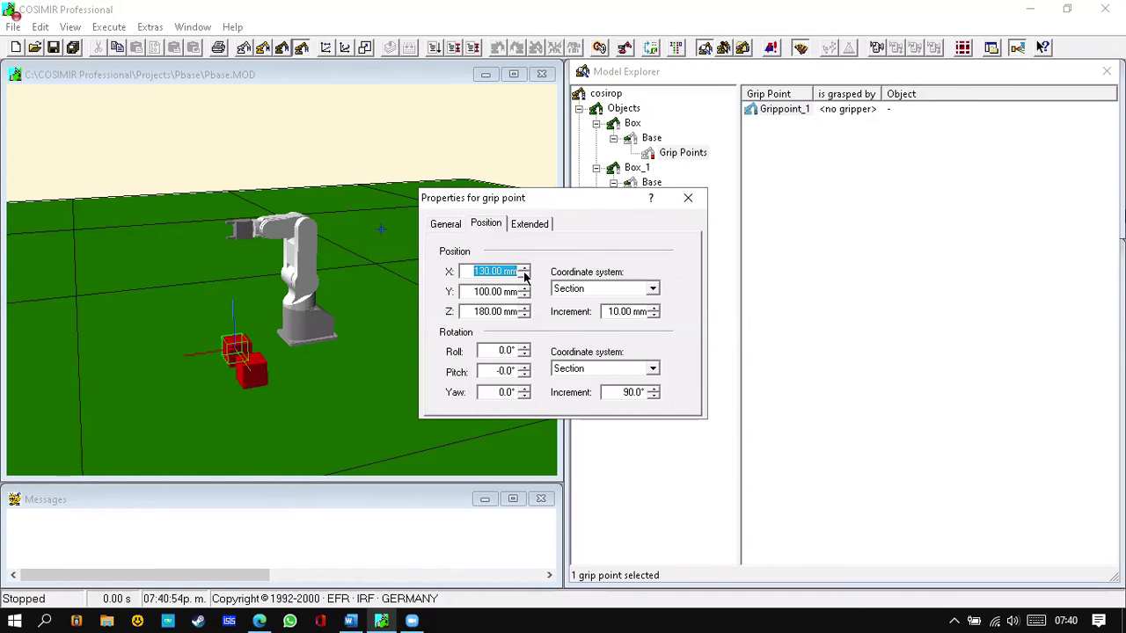
Rotate the 3D view to inspect Grippoint_1 against the Box from other angles, and list the grip points of Box_1.
right_click(394, 273)
click(480, 433)
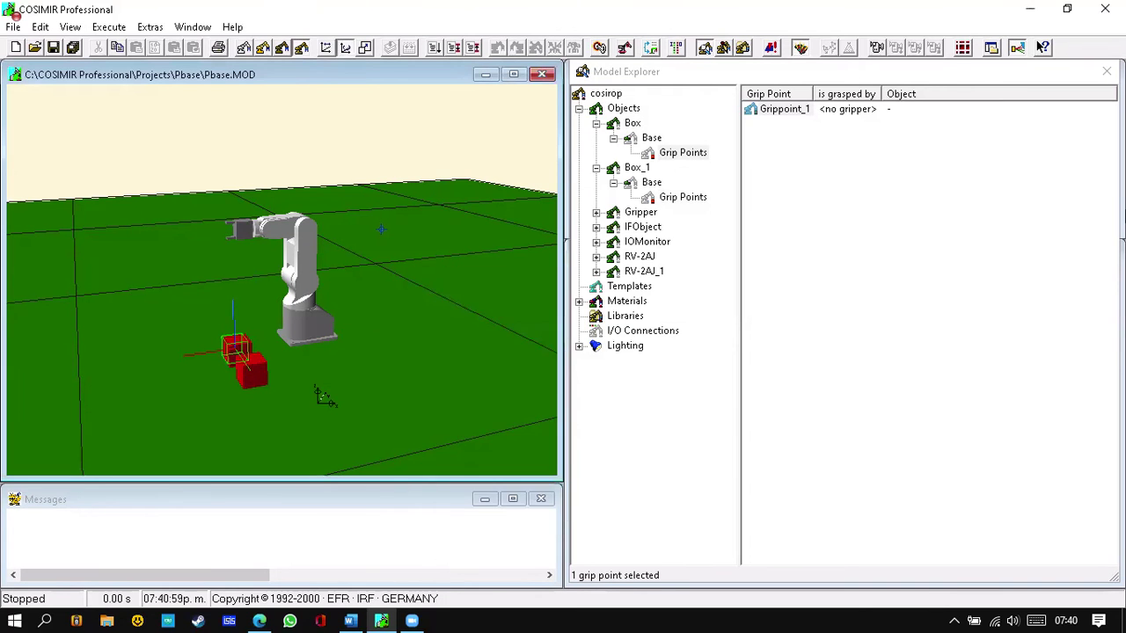
drag(493, 303, 669, 347)
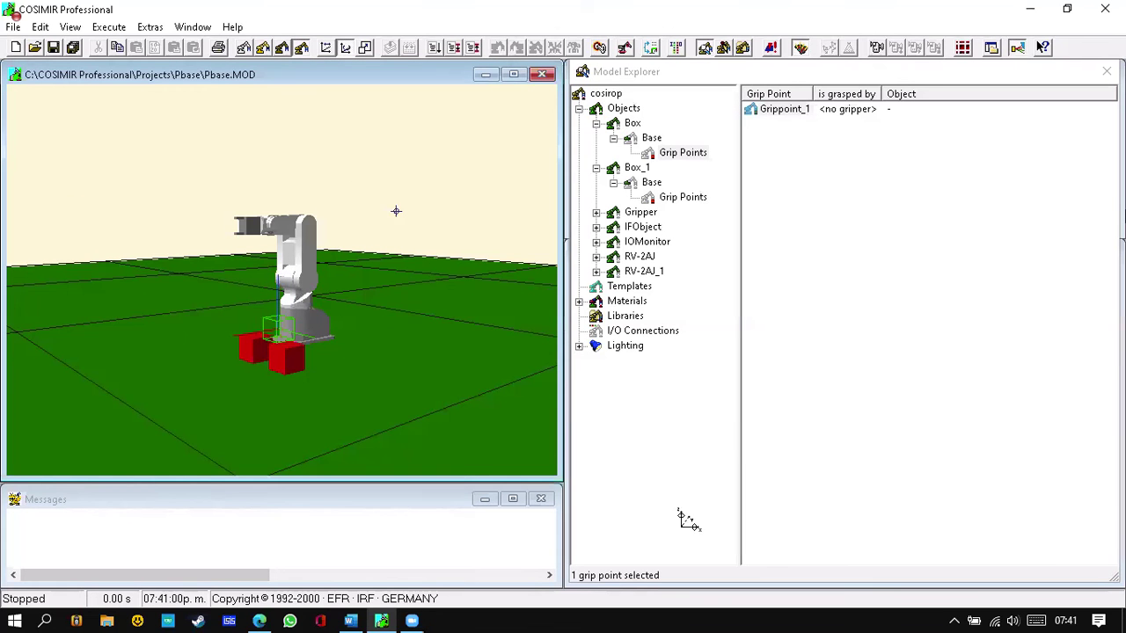
drag(684, 520, 803, 251)
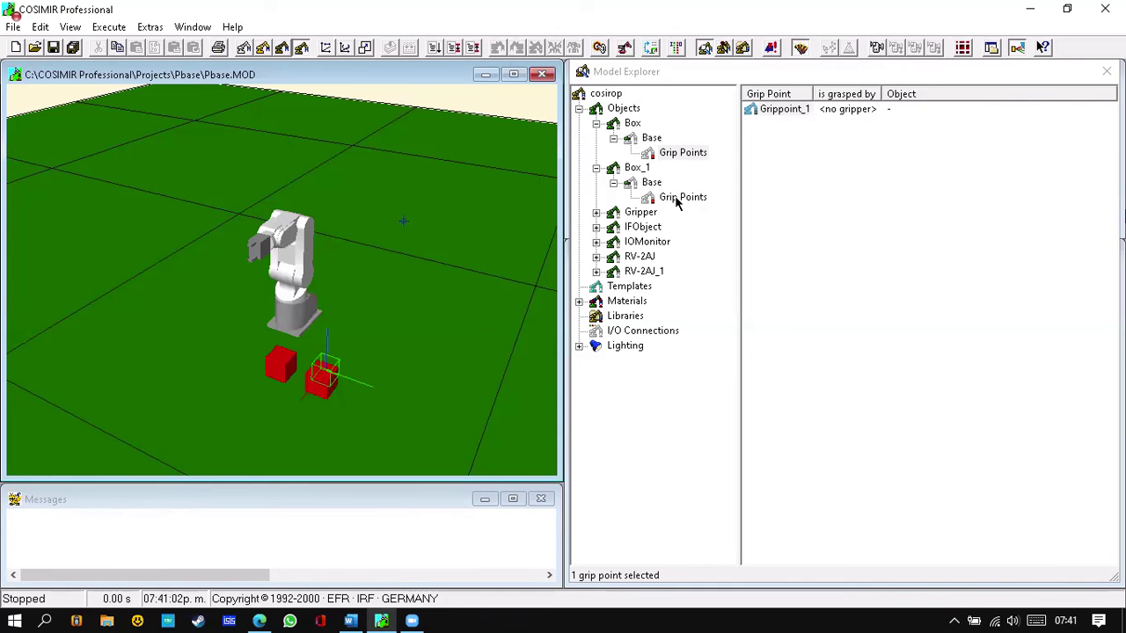
click(677, 198)
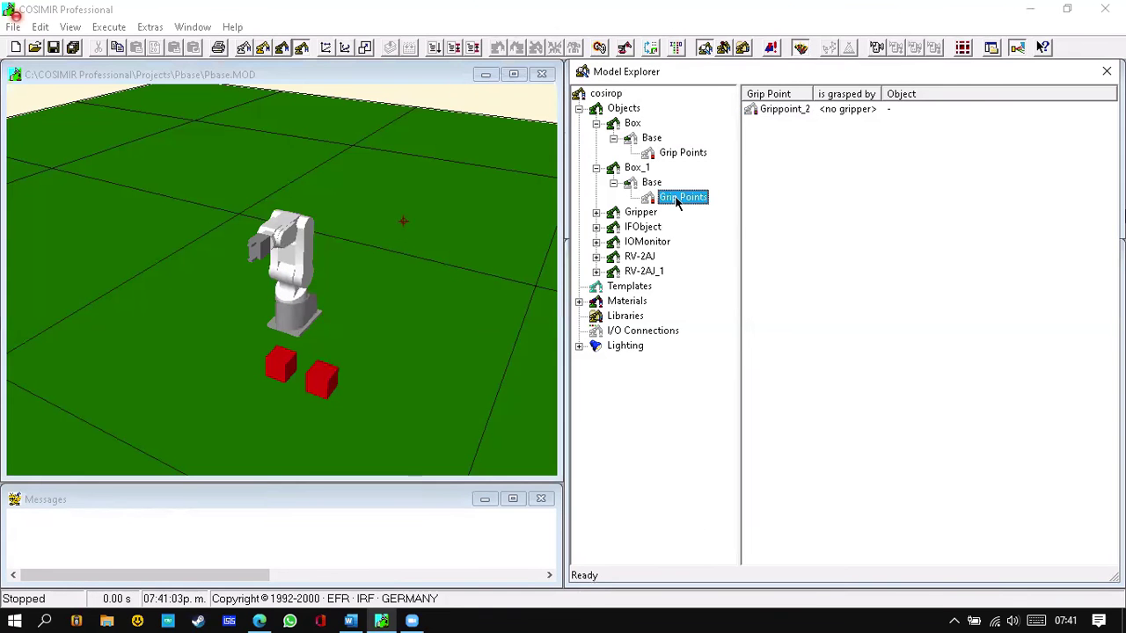
Set the Y position of Box_1's Grippoint_2 to 170 mm in section coordinates.
click(799, 112)
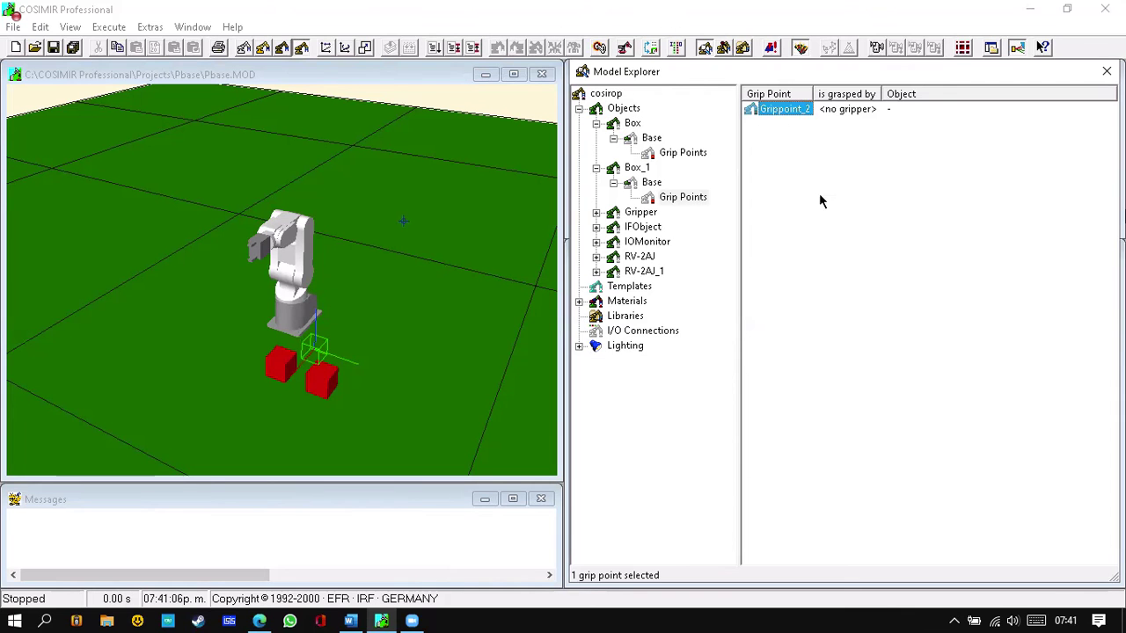
key(shift+F10)
key(Return)
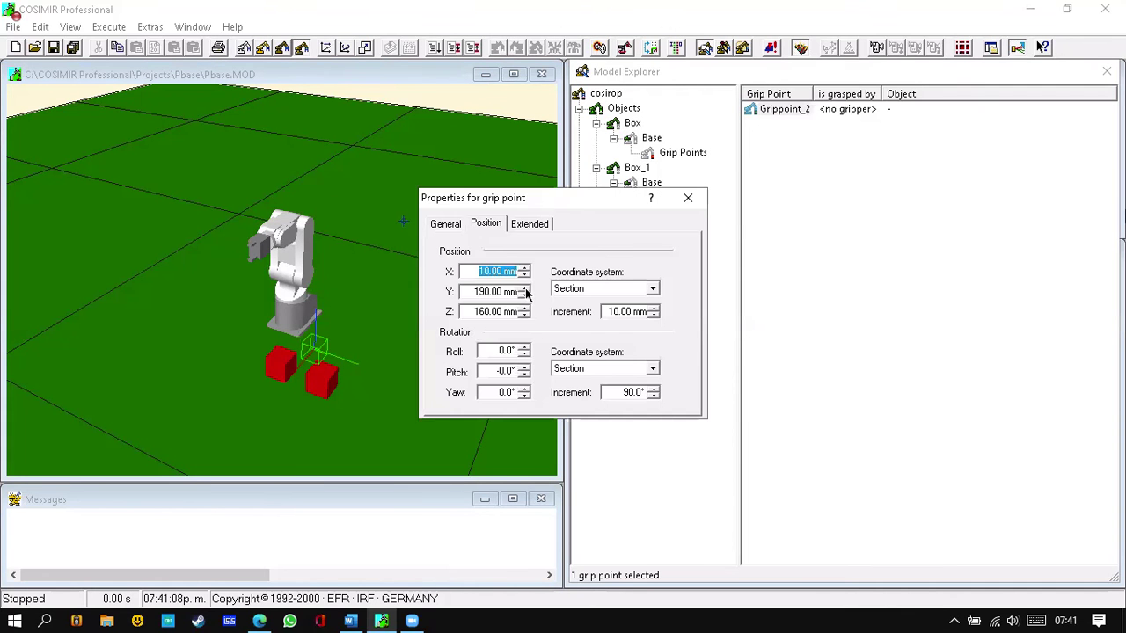
click(525, 290)
click(525, 289)
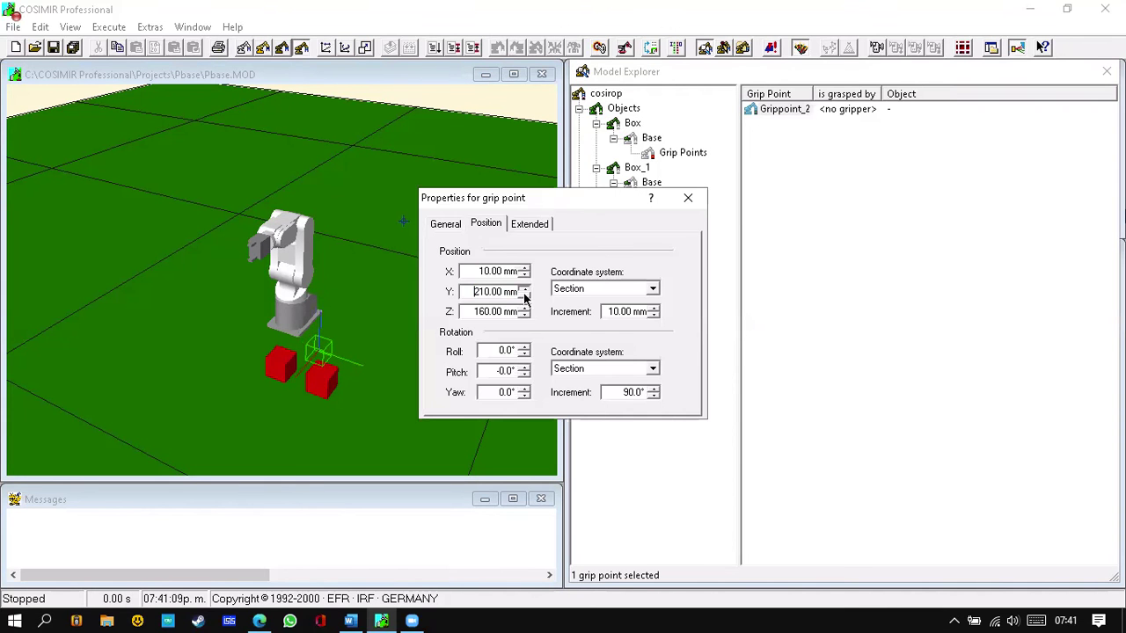
click(525, 296)
click(526, 296)
click(526, 297)
click(525, 297)
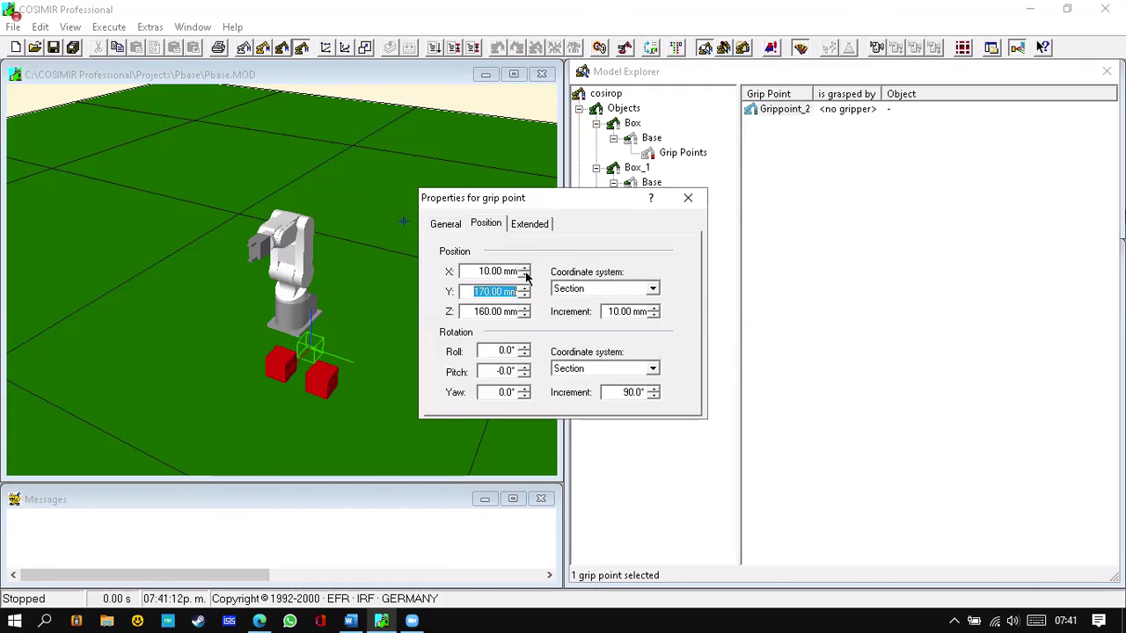
Set the X position of Grippoint_2 to 150 mm and close its properties.
click(523, 274)
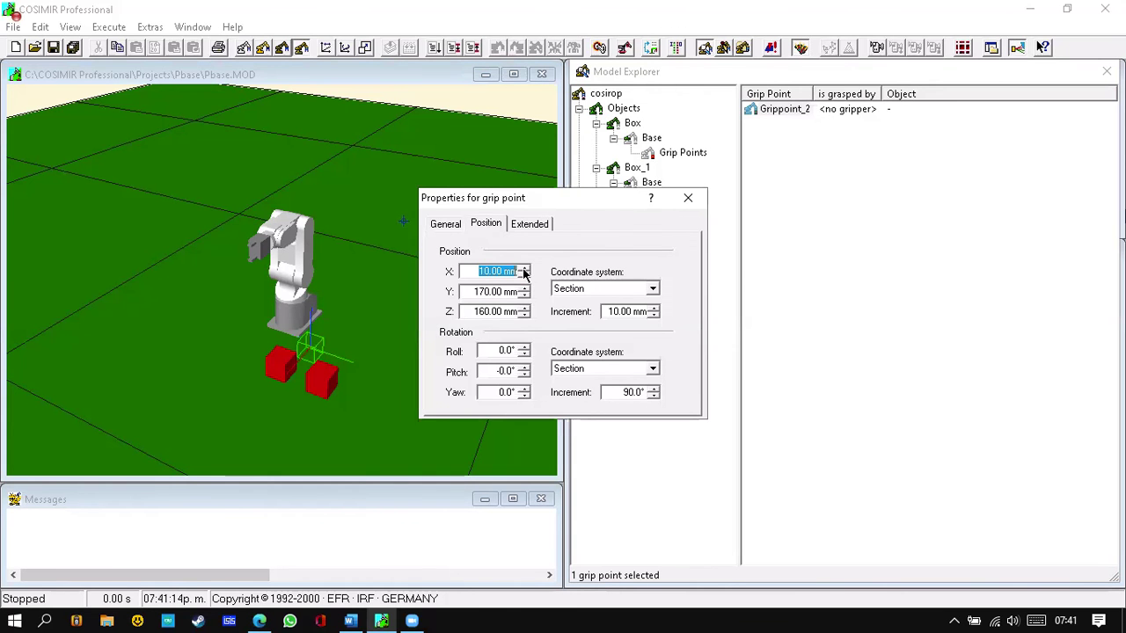
click(525, 269)
click(525, 269)
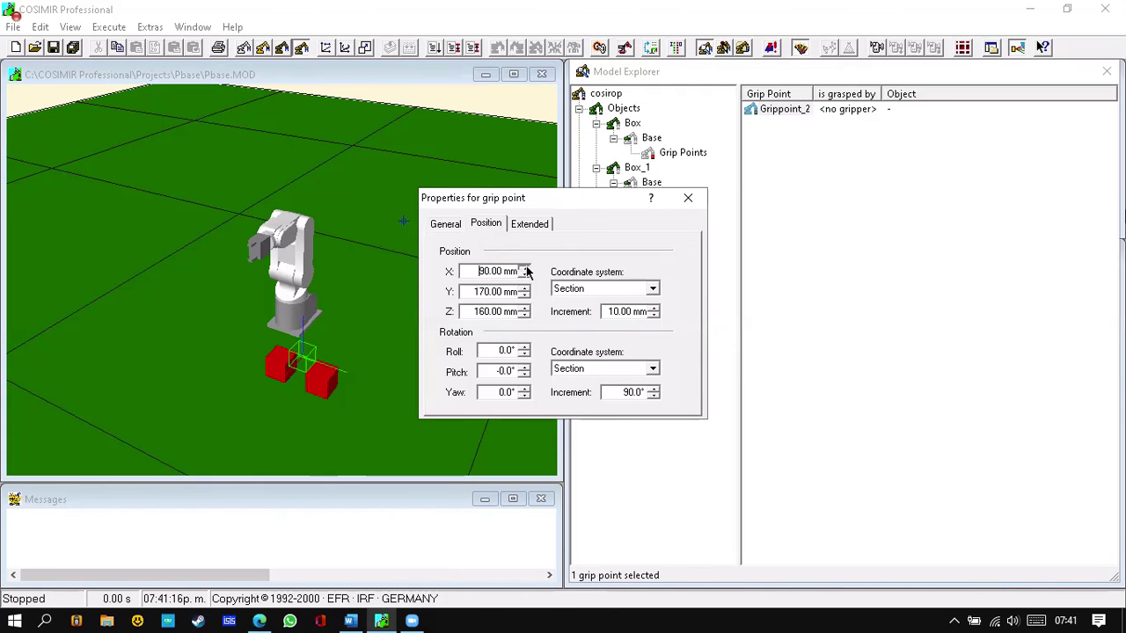
click(525, 269)
click(525, 269)
click(526, 269)
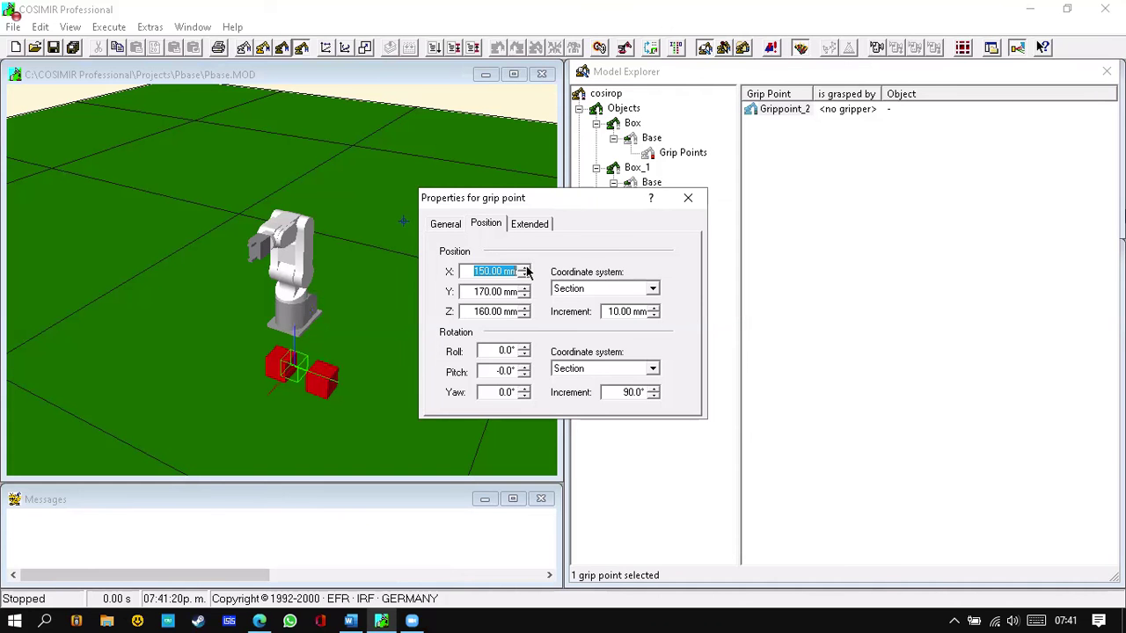
click(688, 199)
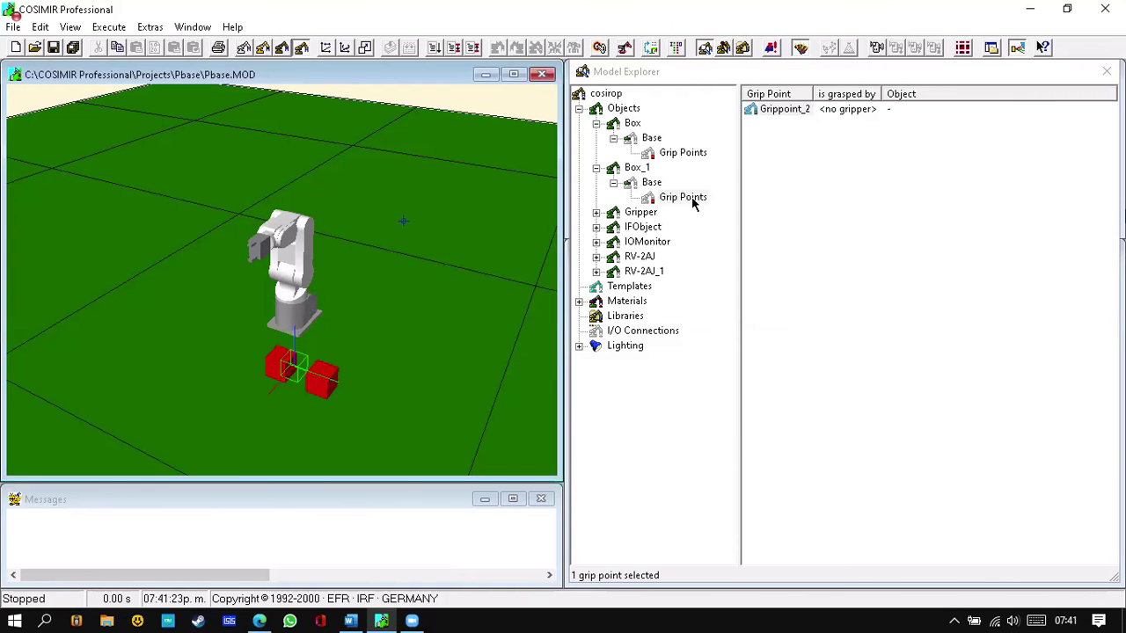
Set the Y position of the Box's Grippoint_1 to -10 mm in section coordinates.
click(800, 110)
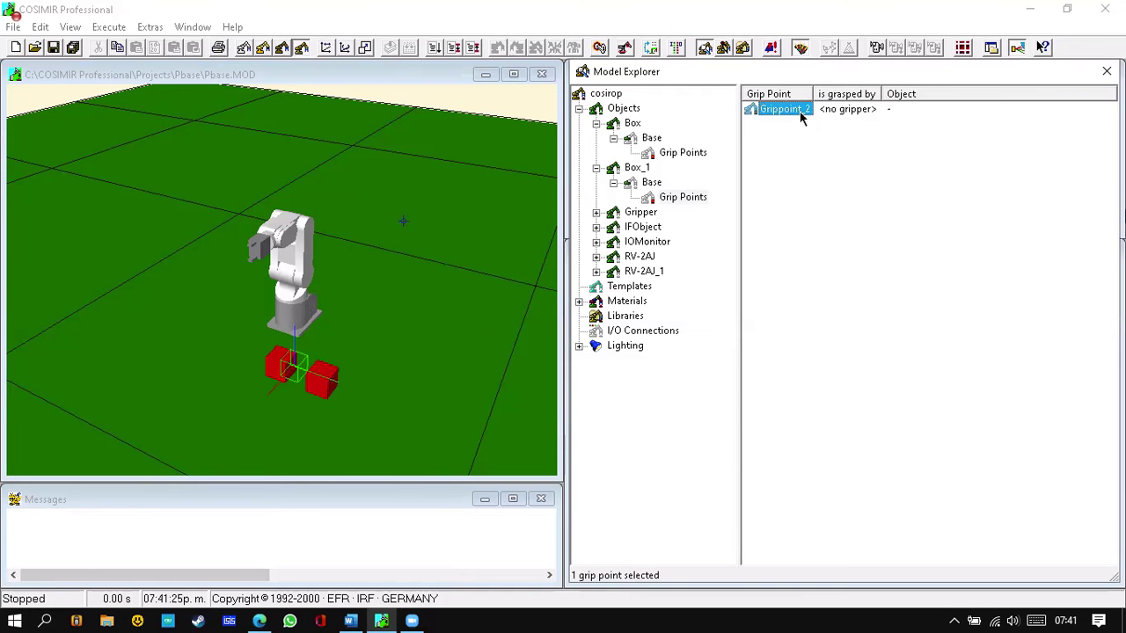
click(688, 155)
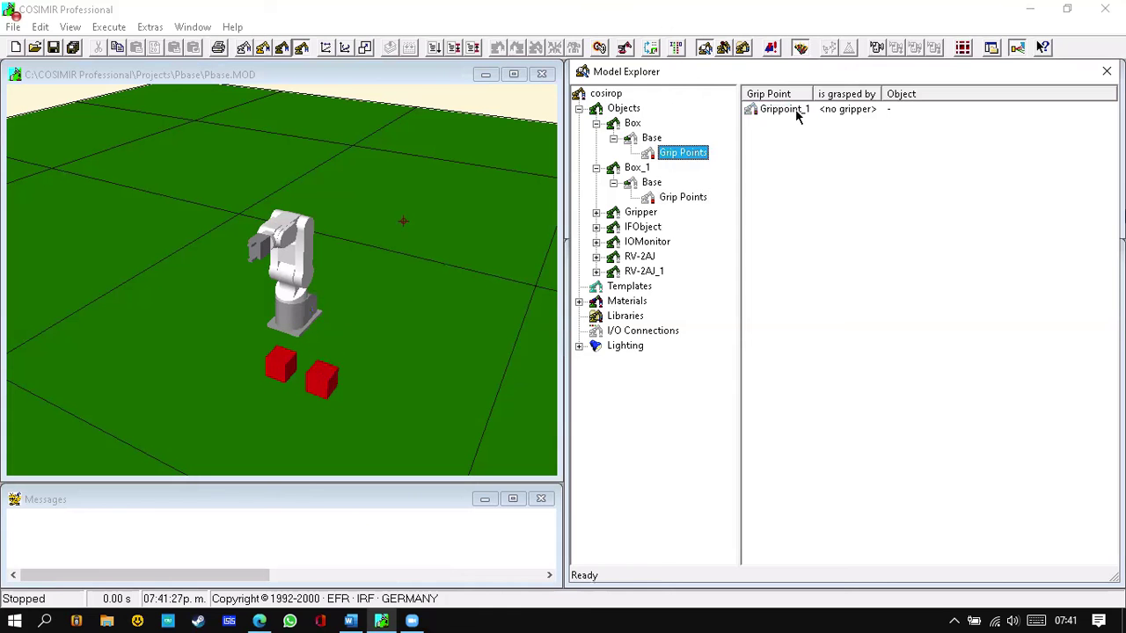
click(798, 113)
right_click(811, 122)
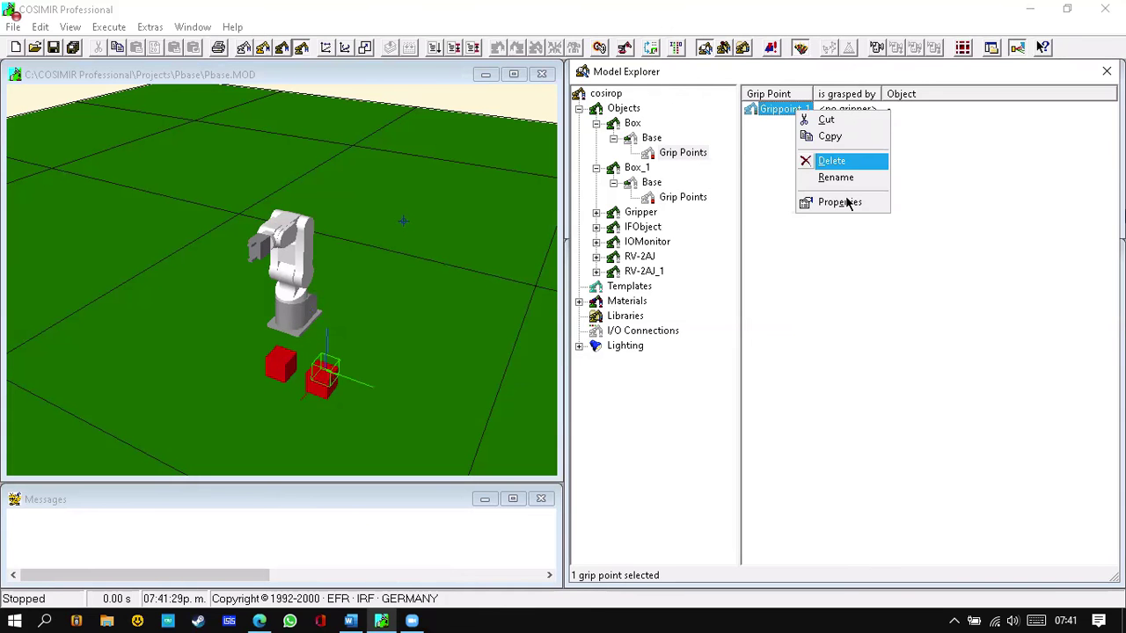
click(840, 202)
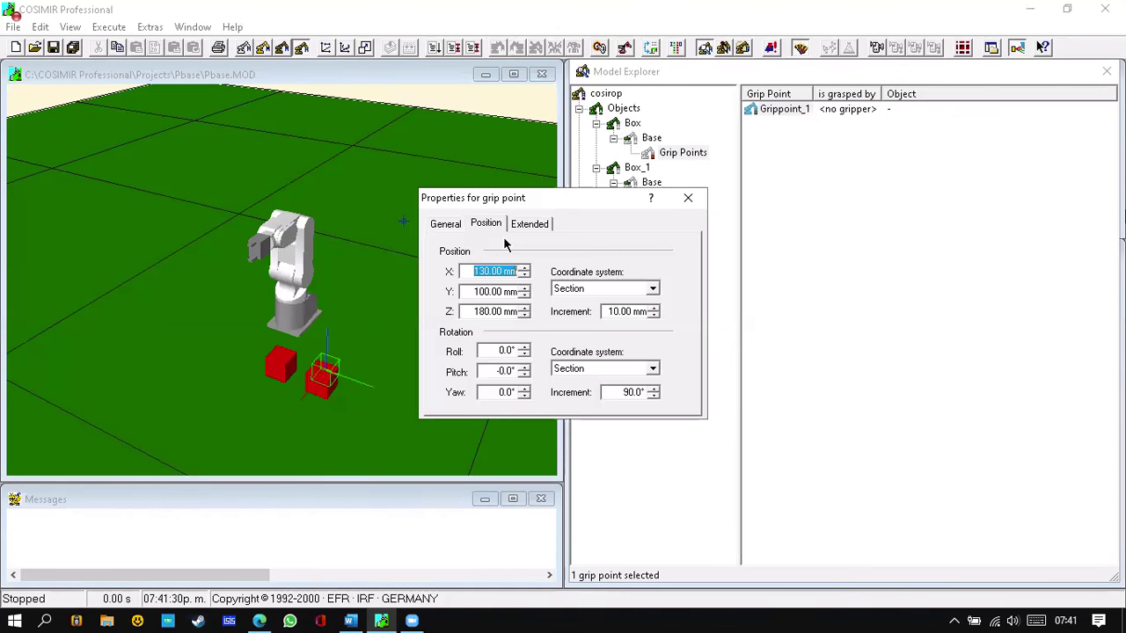
click(520, 313)
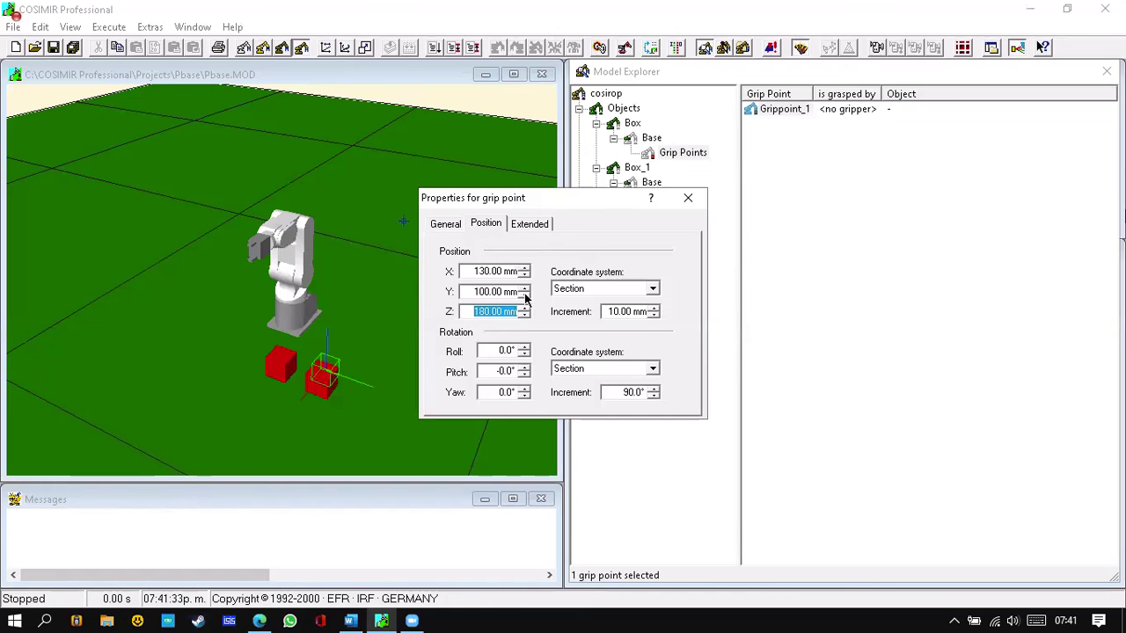
click(524, 297)
click(524, 297)
click(524, 296)
click(525, 297)
click(524, 296)
click(524, 296)
click(524, 297)
click(524, 297)
click(524, 297)
click(524, 296)
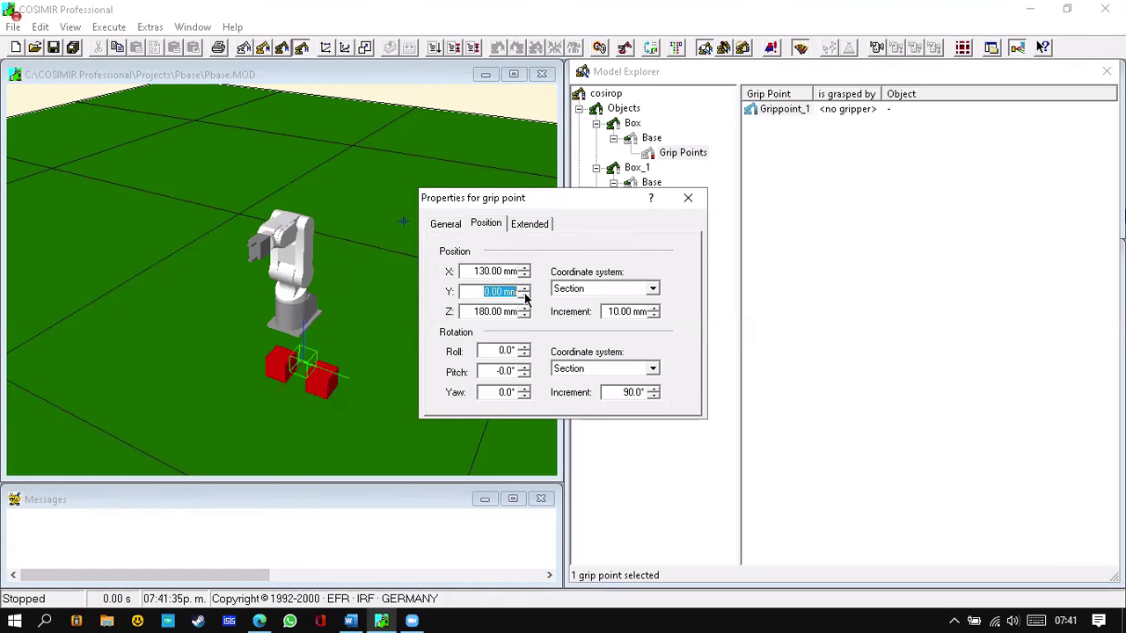
click(524, 295)
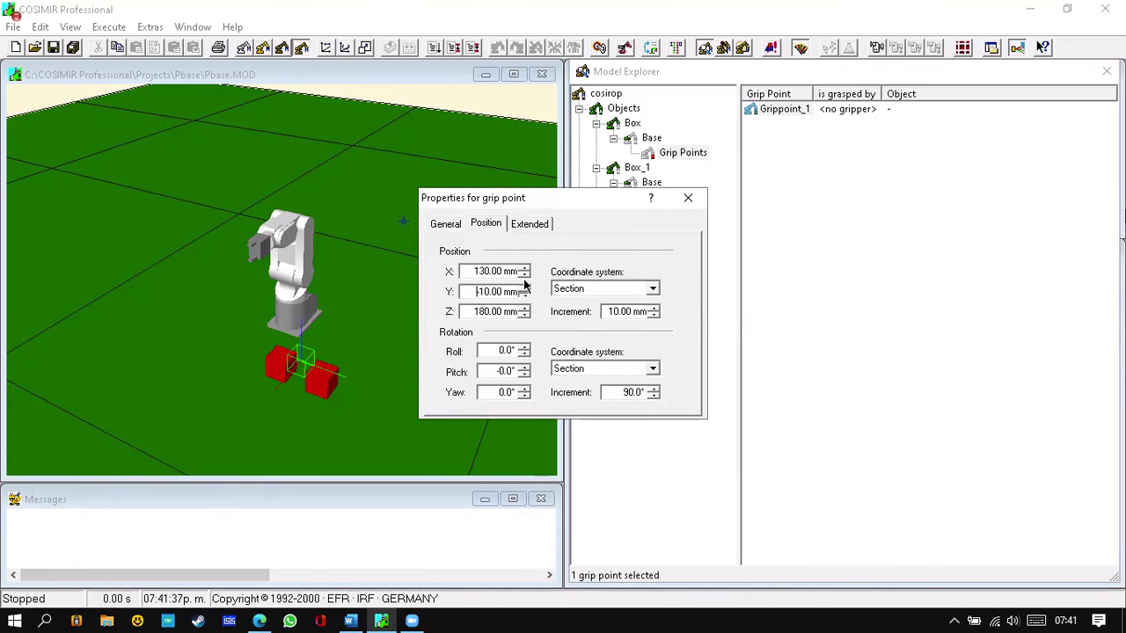
Set the X position of Grippoint_1 to 190 mm and close its properties.
click(525, 269)
click(525, 268)
click(524, 268)
click(524, 268)
click(525, 268)
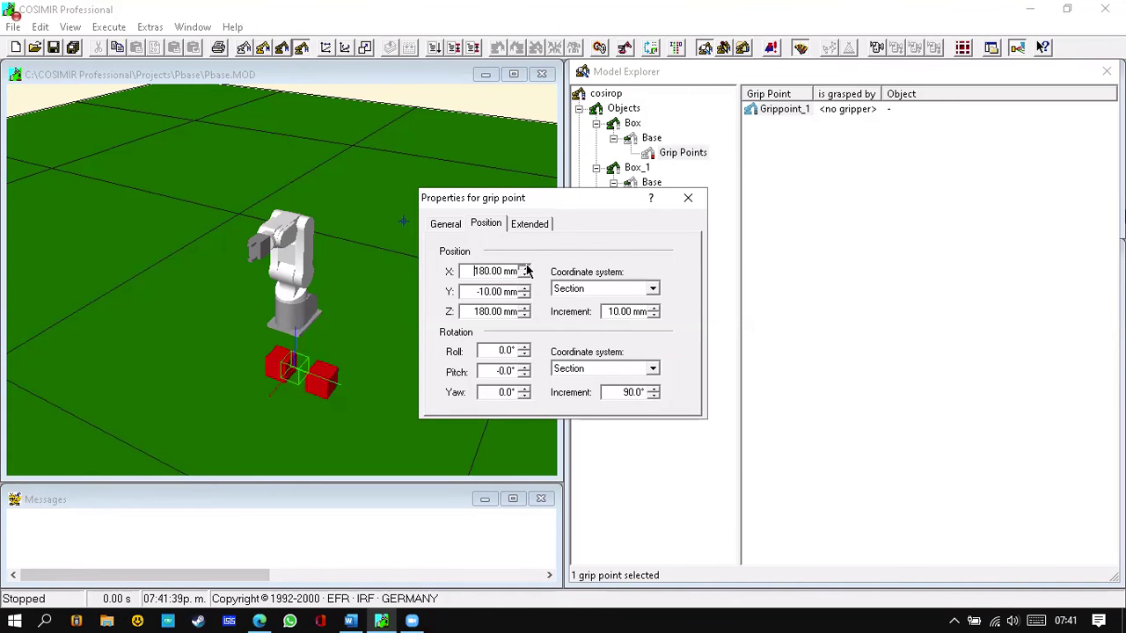
click(688, 198)
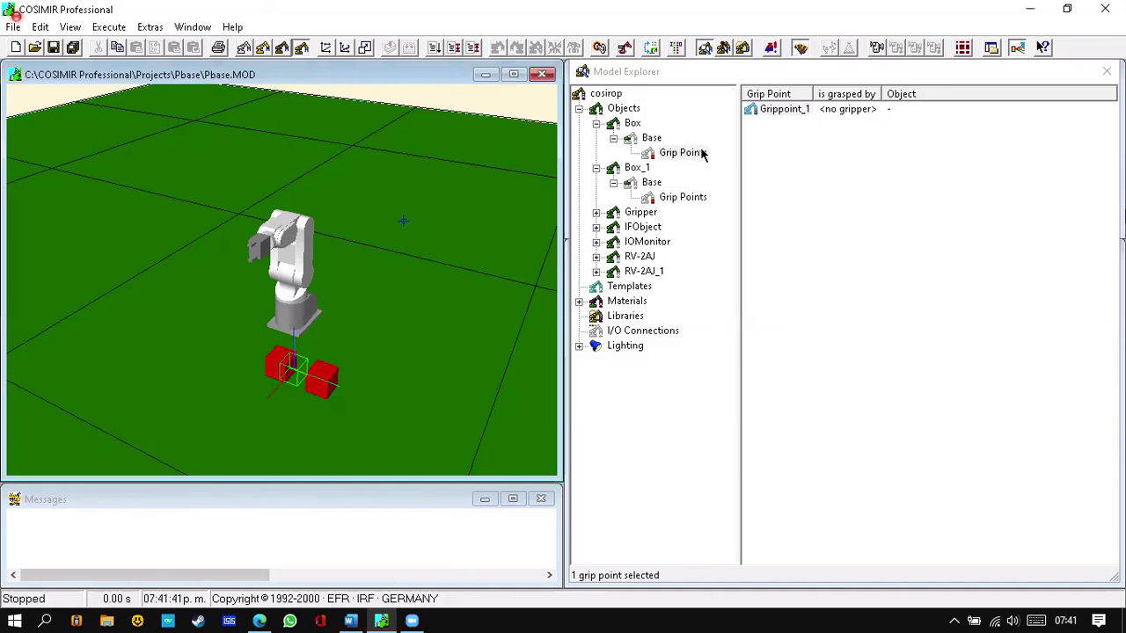
Select the grip points of Box and Box_1 in turn to compare their positions in the 3D view.
click(776, 111)
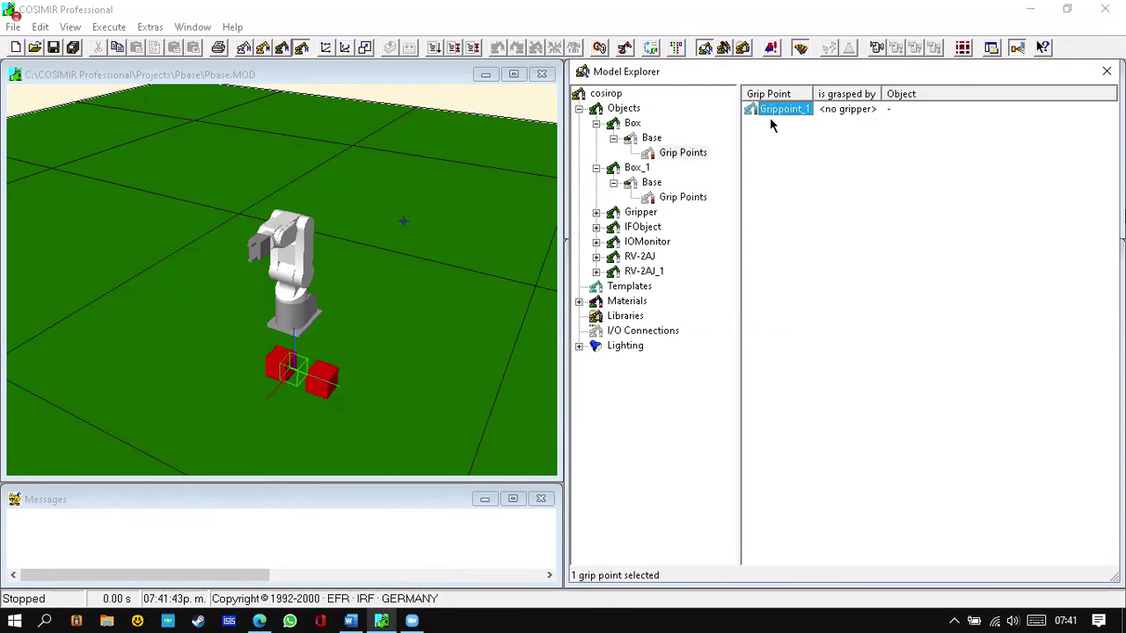
click(685, 199)
click(792, 113)
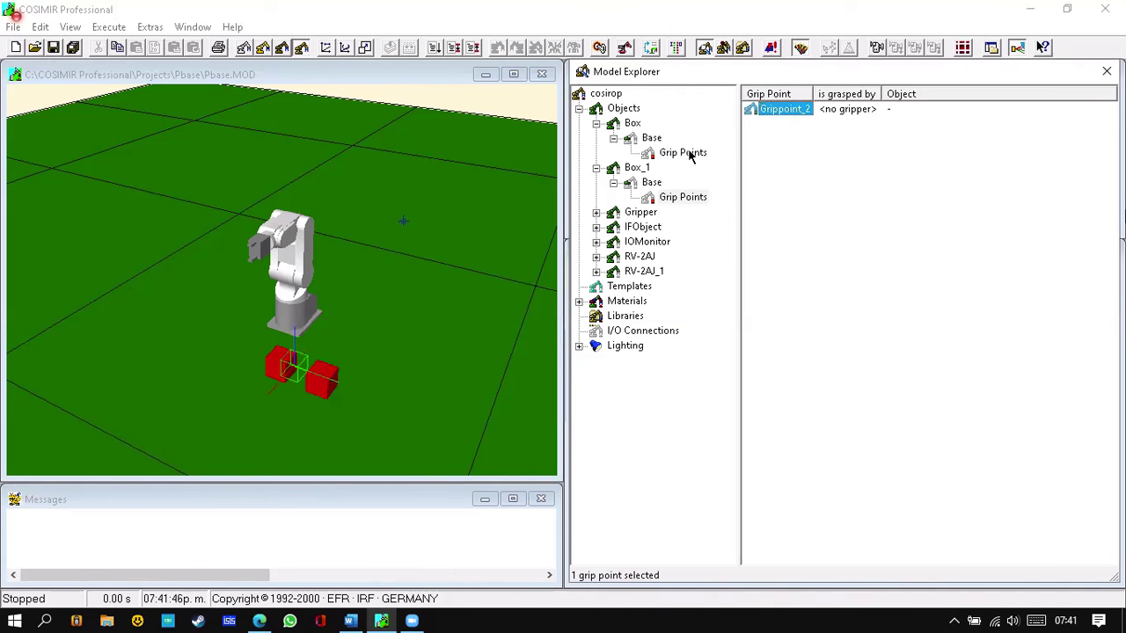
click(693, 152)
click(802, 112)
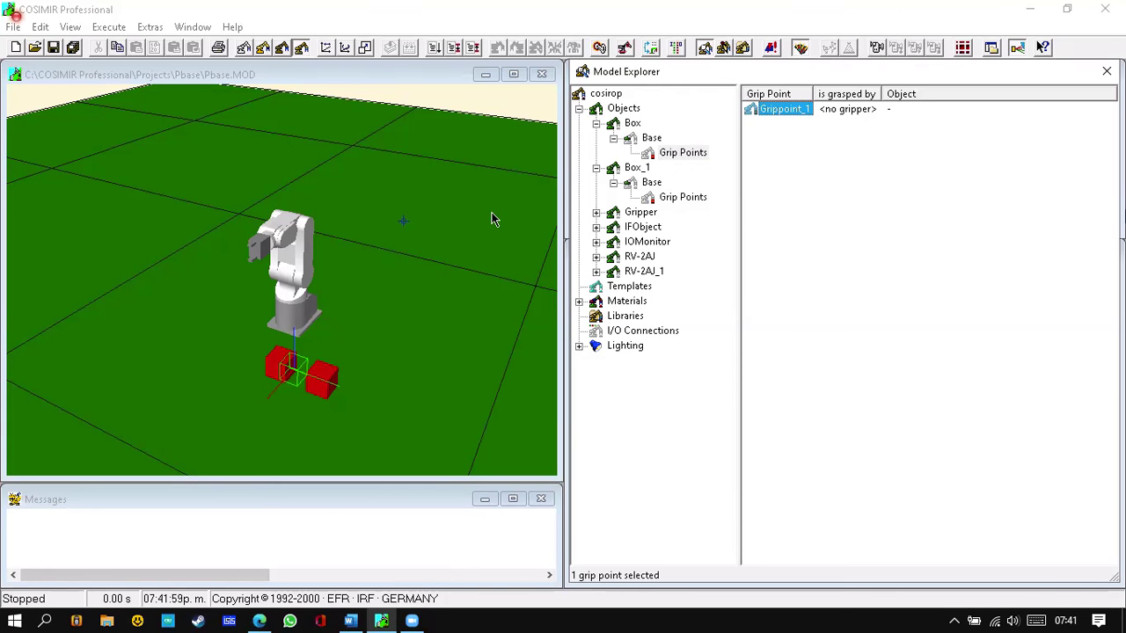
Review the general properties of Grippoint_1, including the grippers offered for its initialization, and close them without changes.
right_click(783, 113)
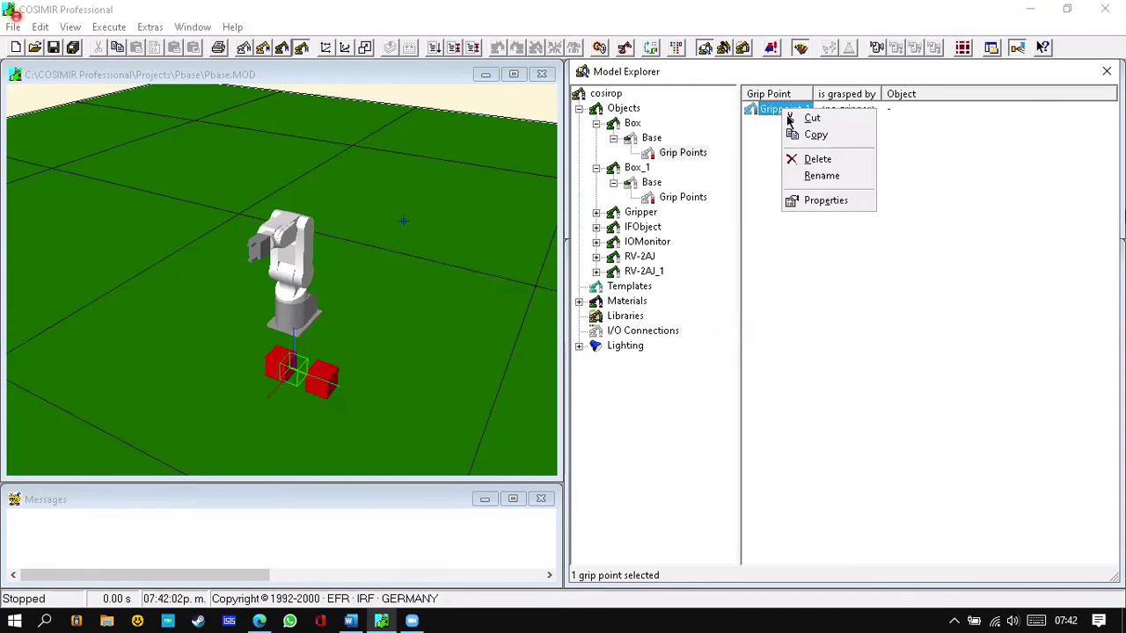
click(823, 200)
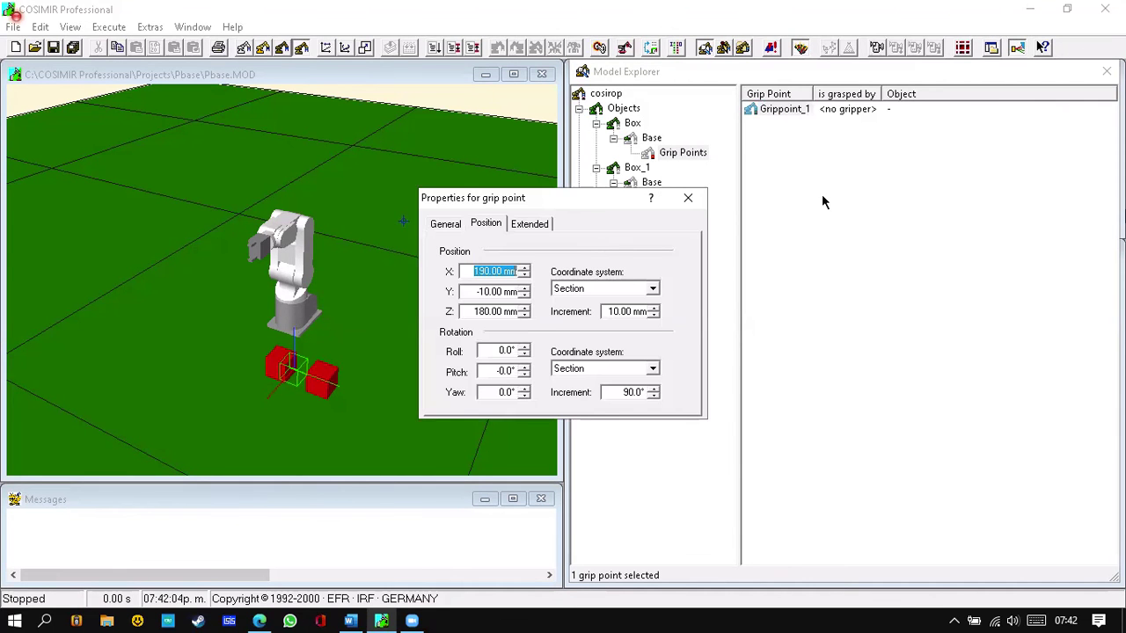
click(458, 223)
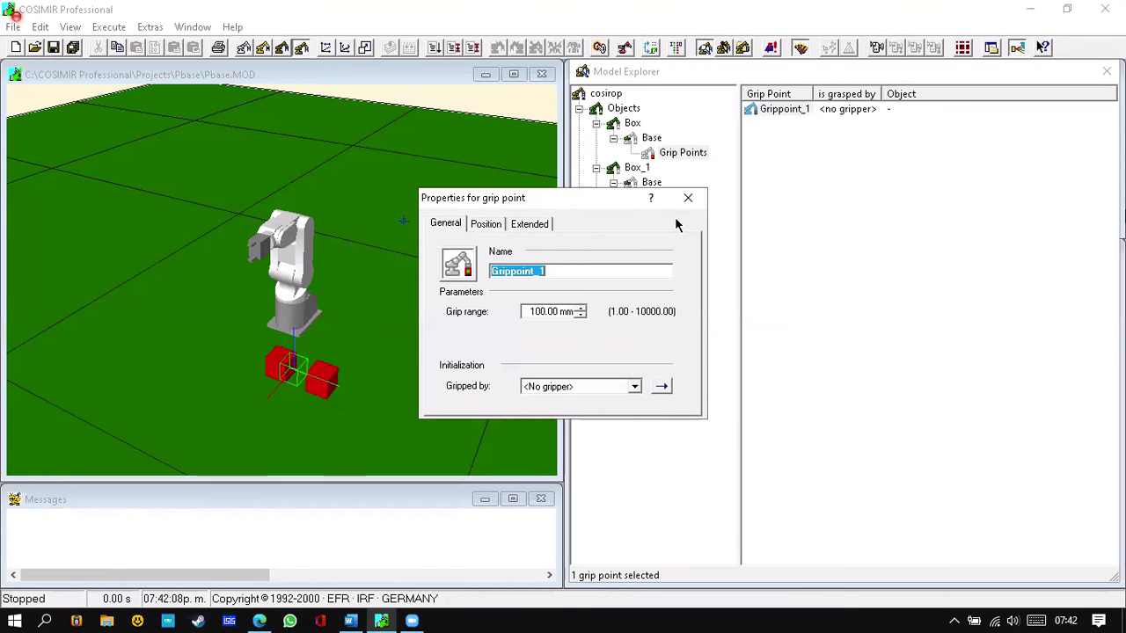
click(634, 388)
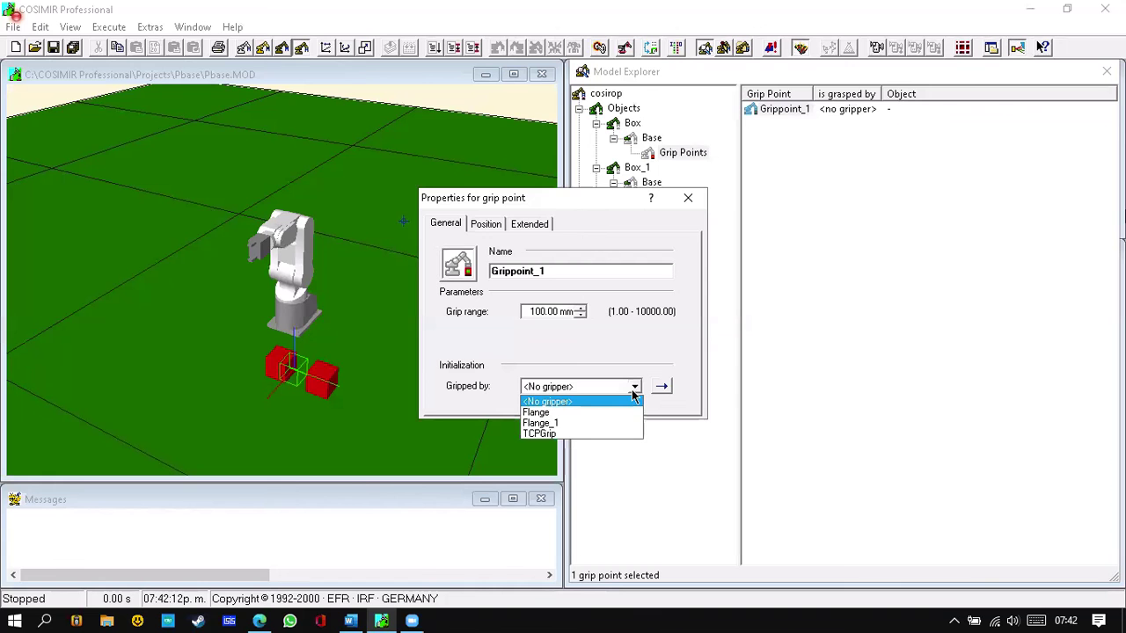
click(688, 198)
click(688, 198)
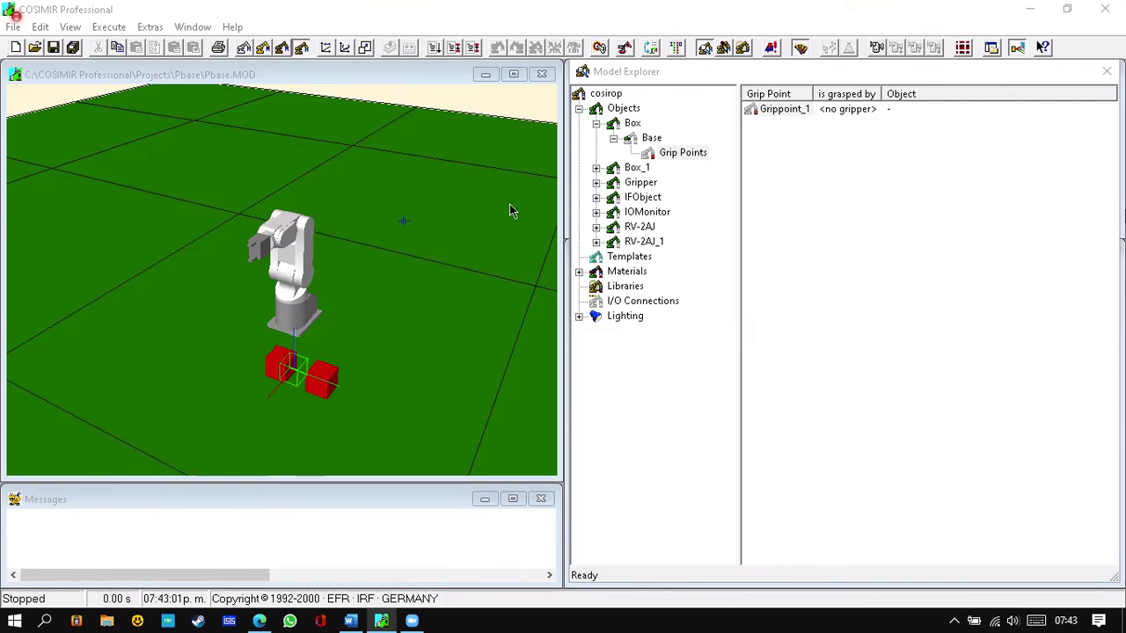
click(481, 232)
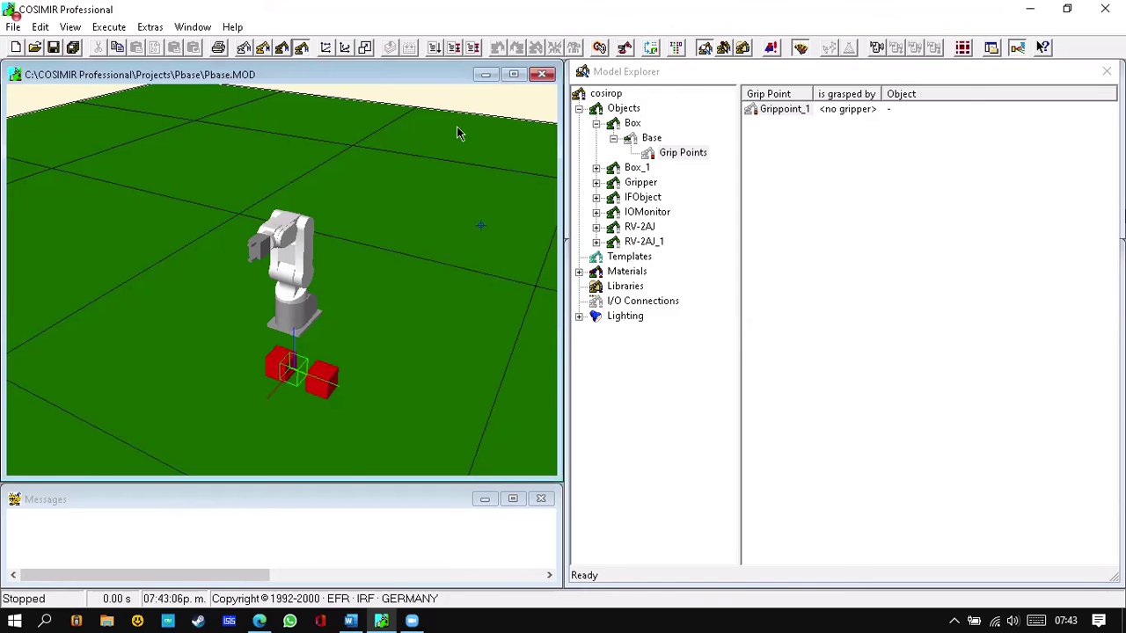
click(593, 325)
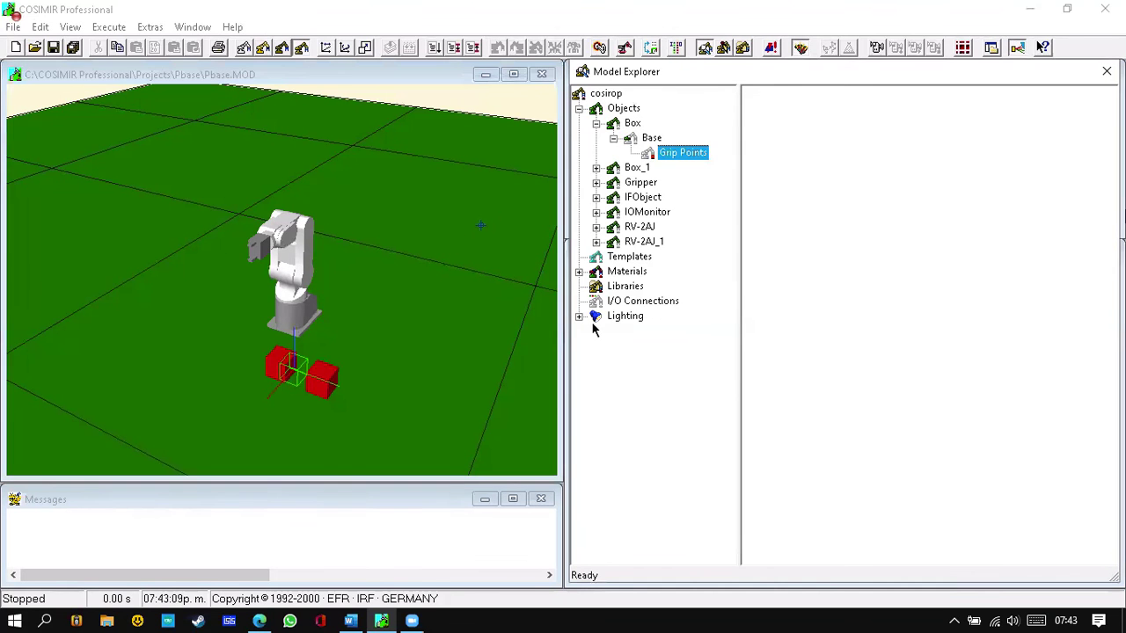
click(482, 280)
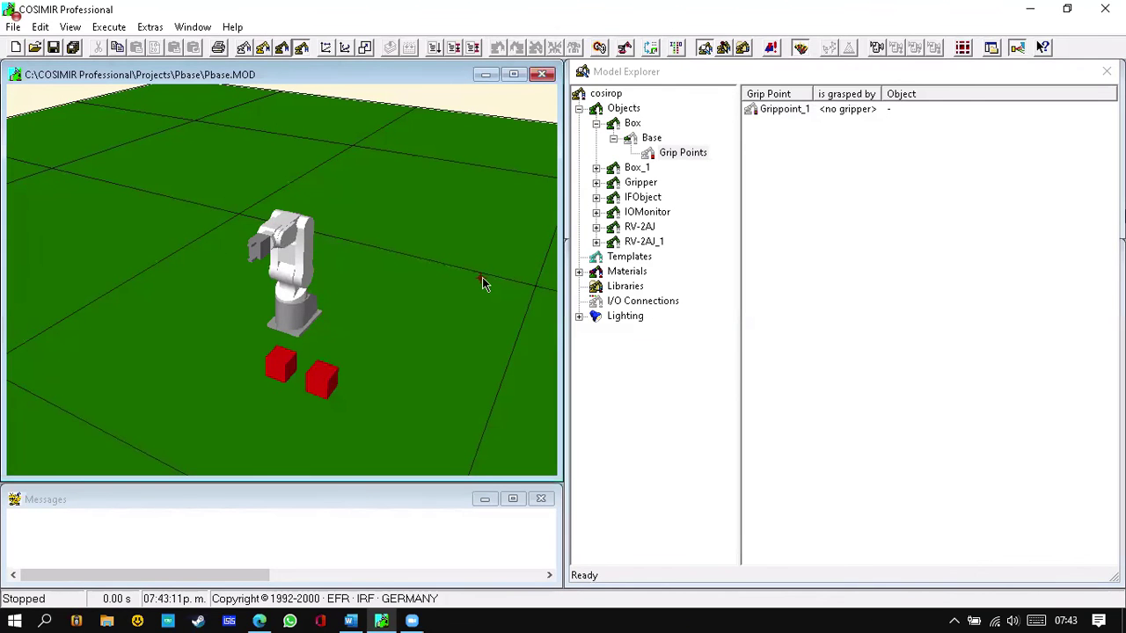
key(ctrl+j)
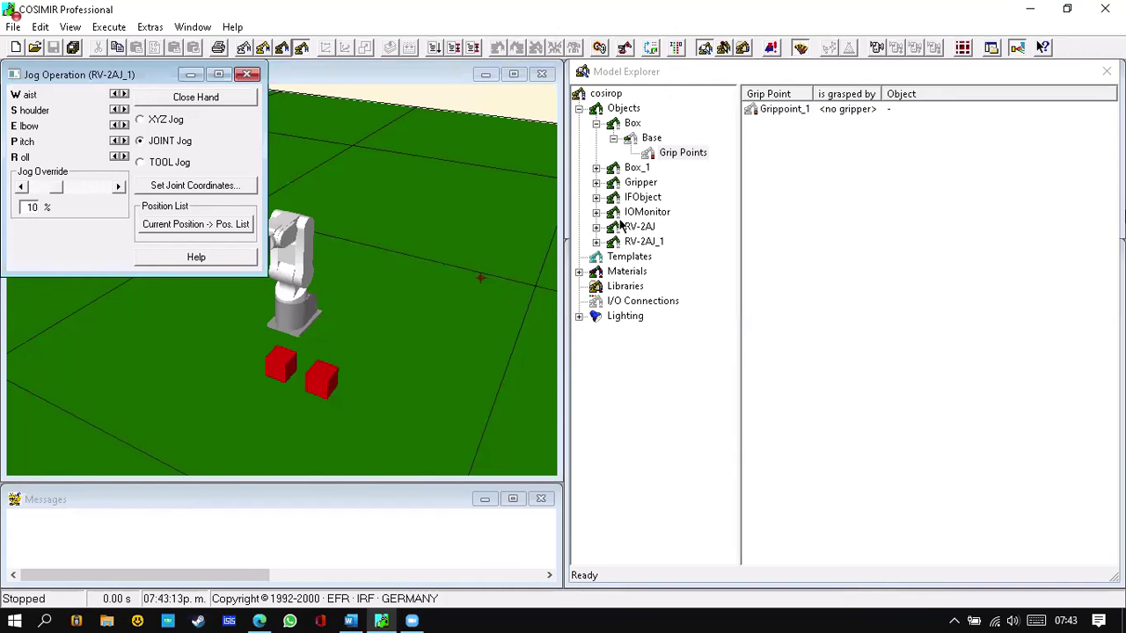
drag(137, 79, 538, 226)
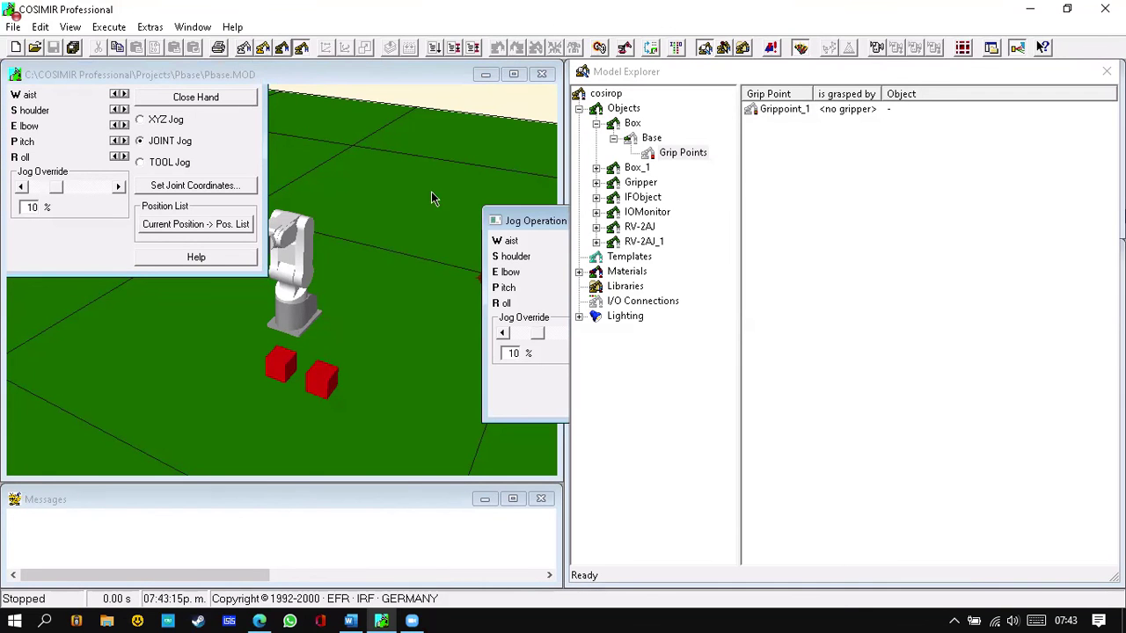
click(526, 183)
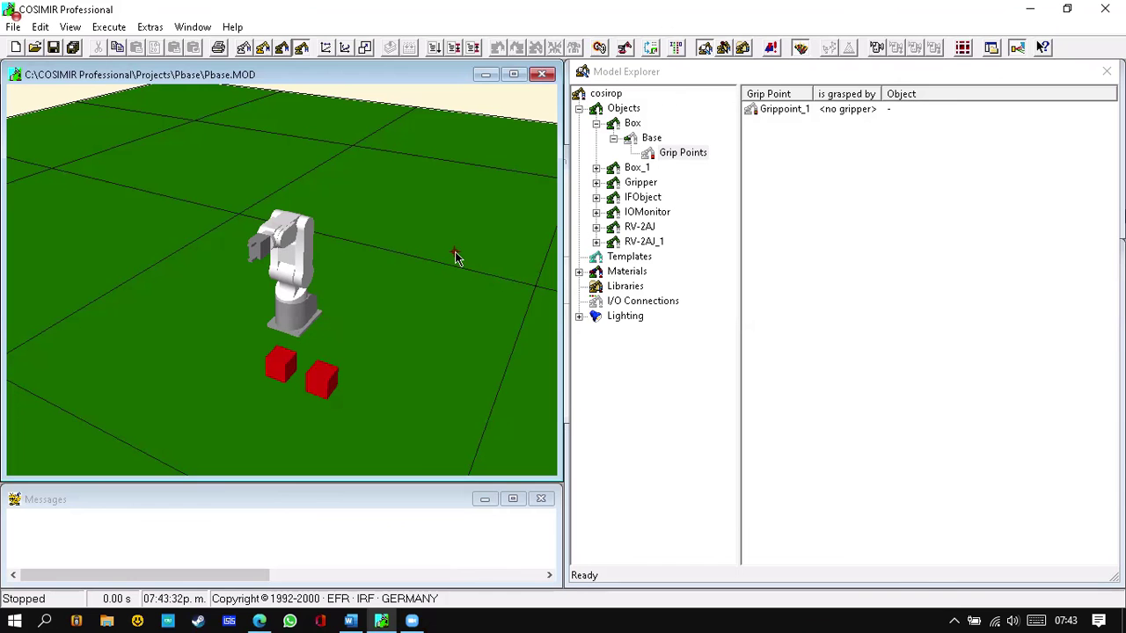
key(ctrl+j)
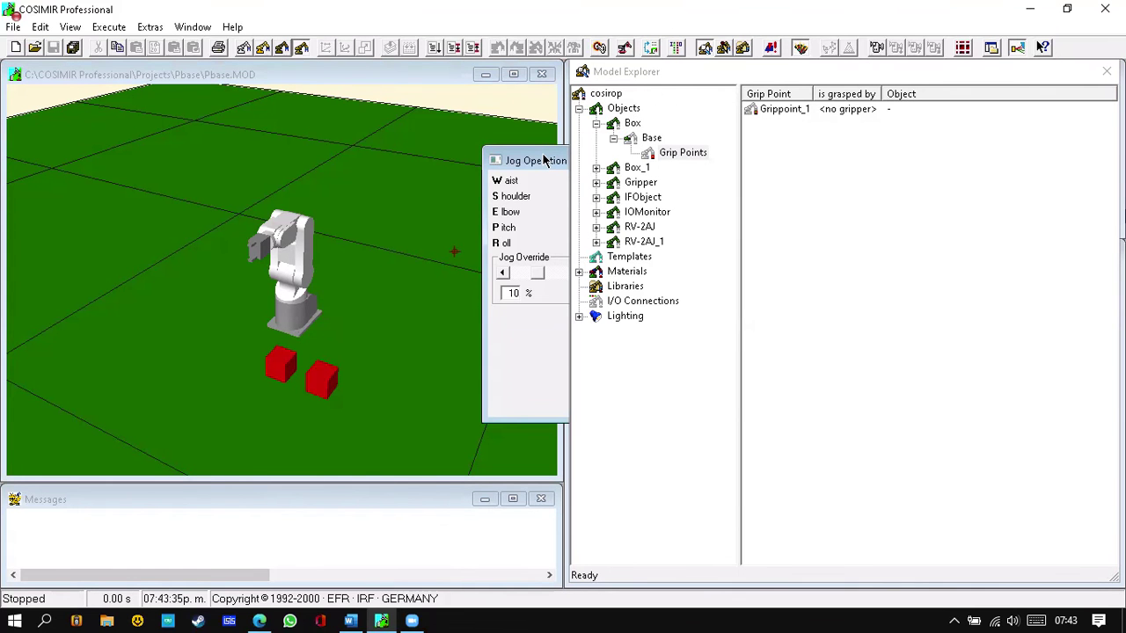
click(542, 153)
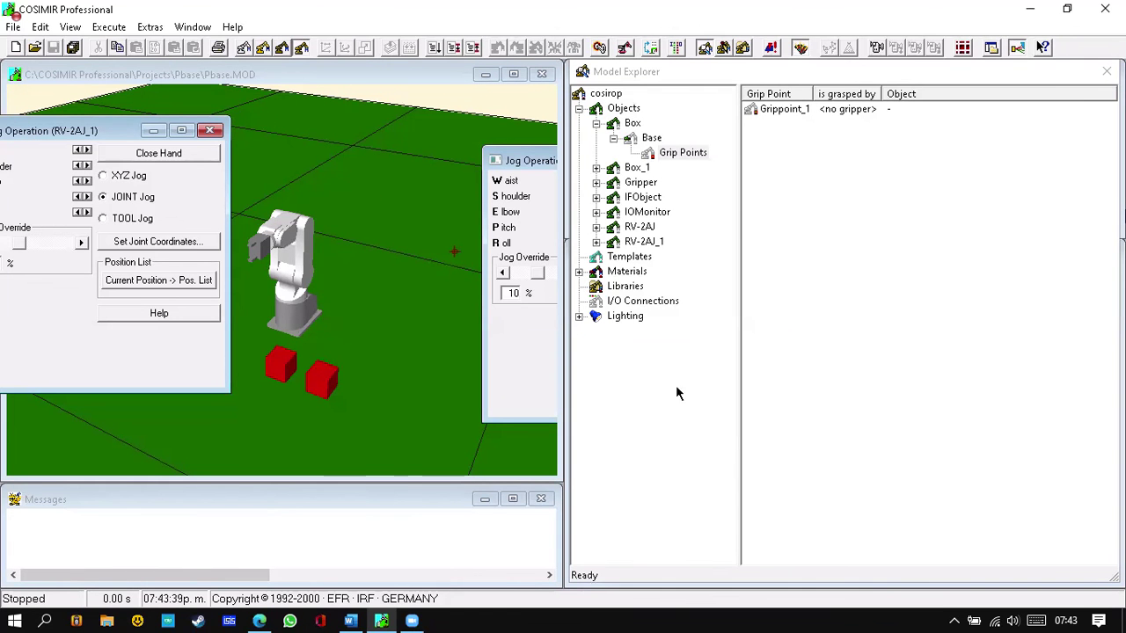
key(Escape)
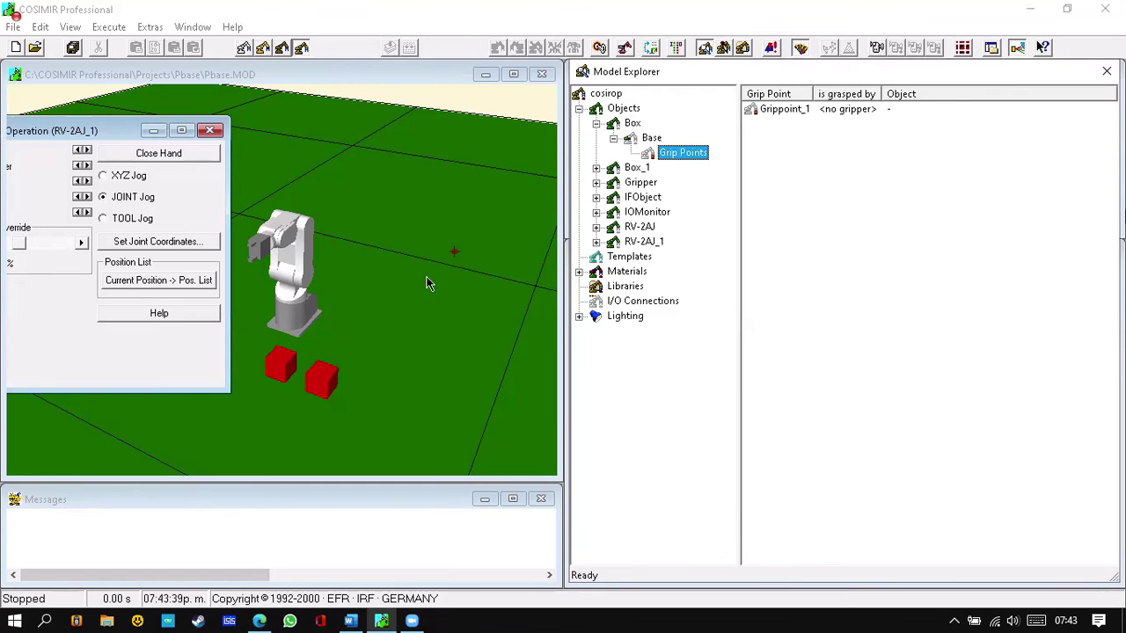
right_click(423, 167)
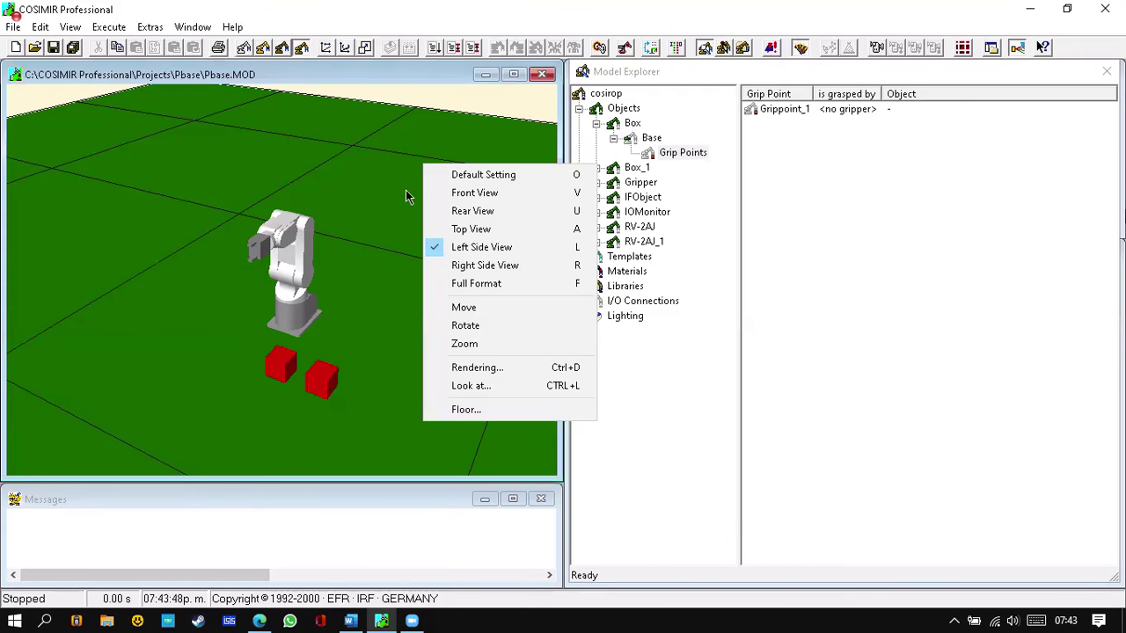
Examine the placement of the two boxes relative to the robot from the left side and several rotated viewpoints.
key(l)
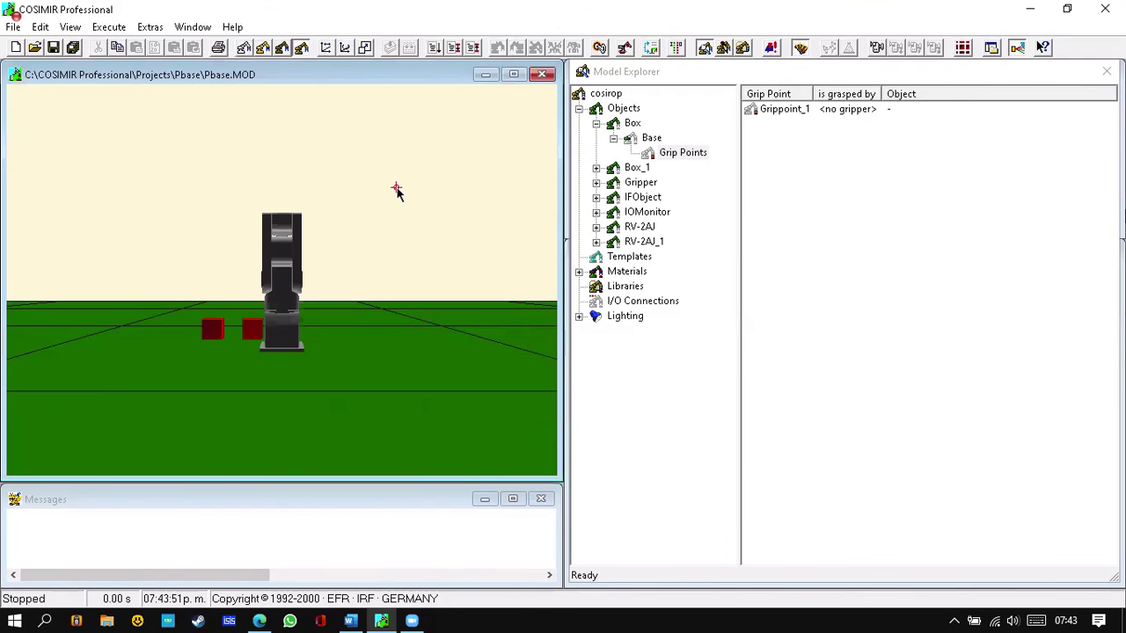
right_click(395, 187)
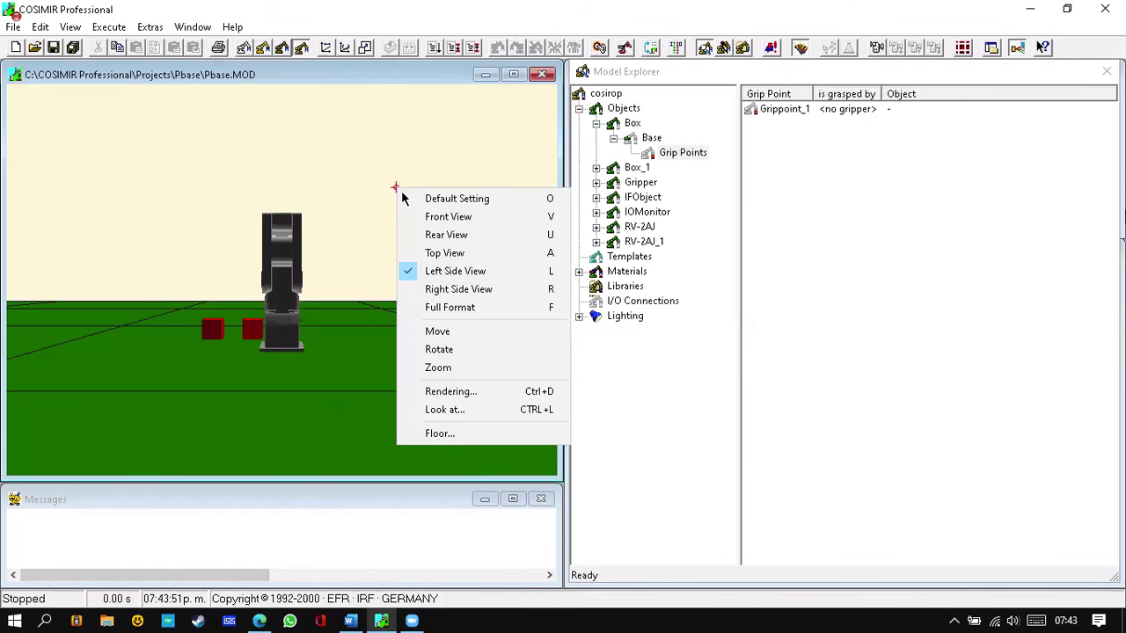
click(481, 350)
drag(294, 415, 43, 357)
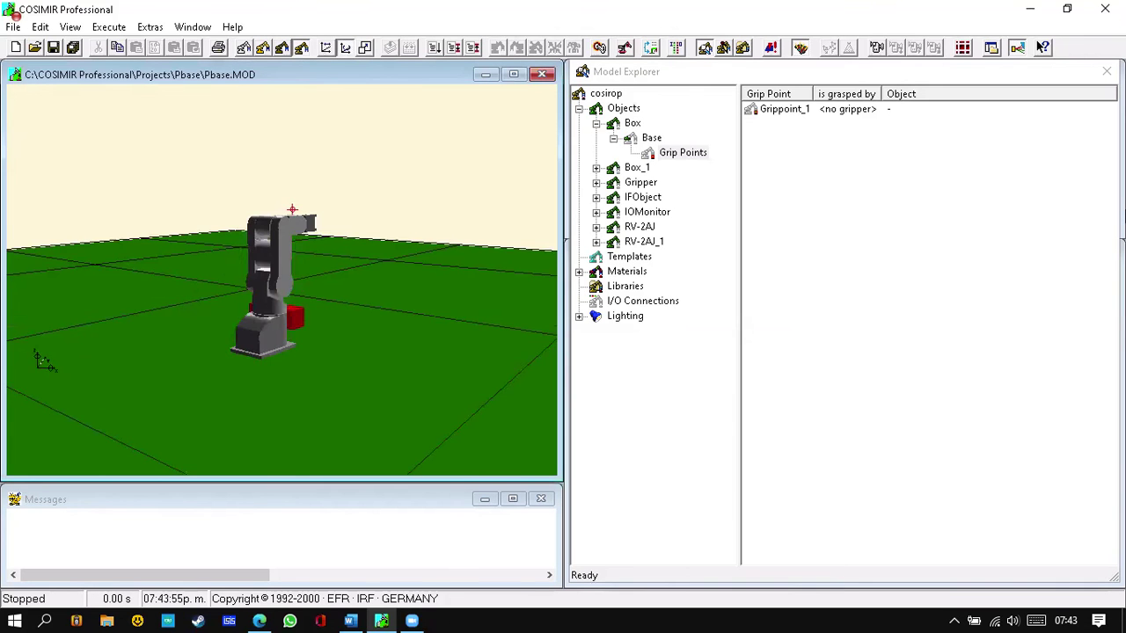
drag(602, 415, 434, 294)
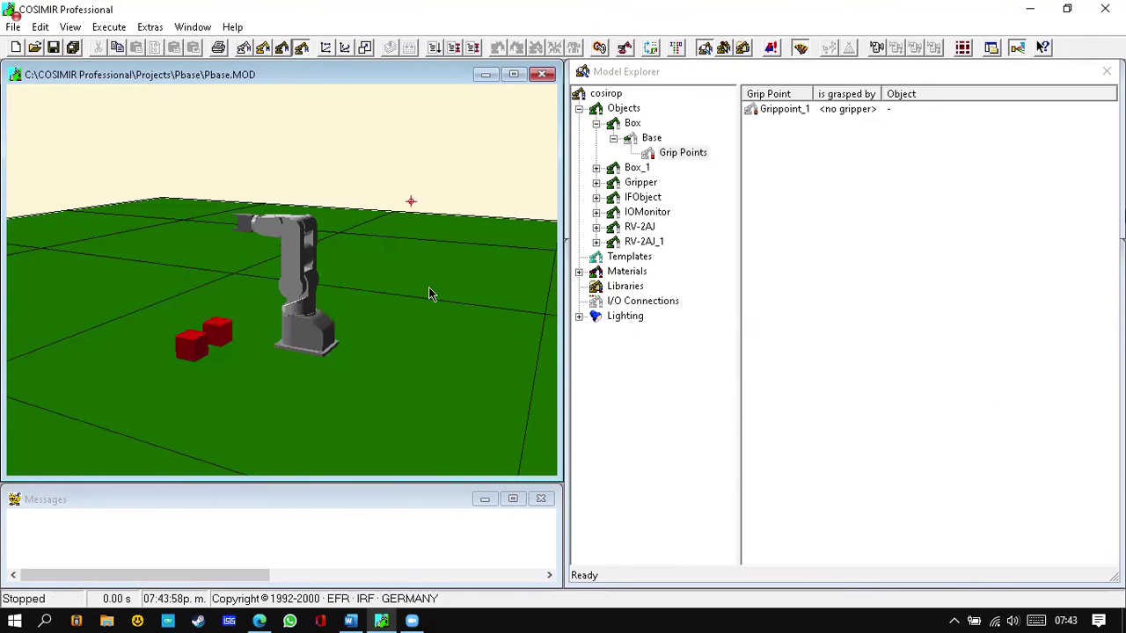
right_click(429, 287)
click(457, 443)
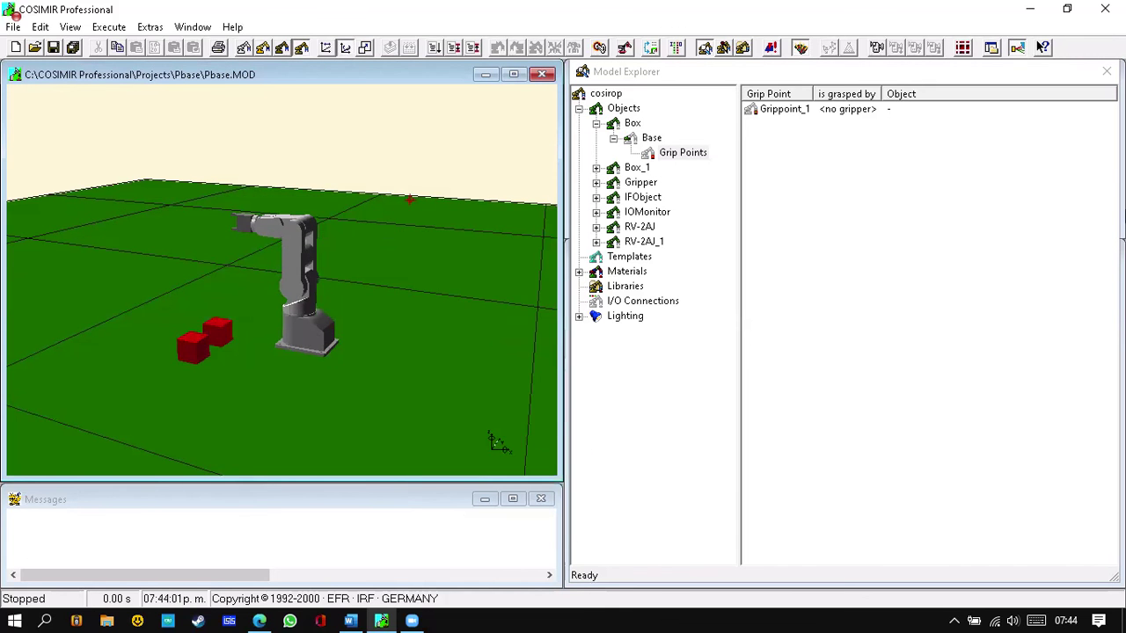
drag(809, 342, 811, 445)
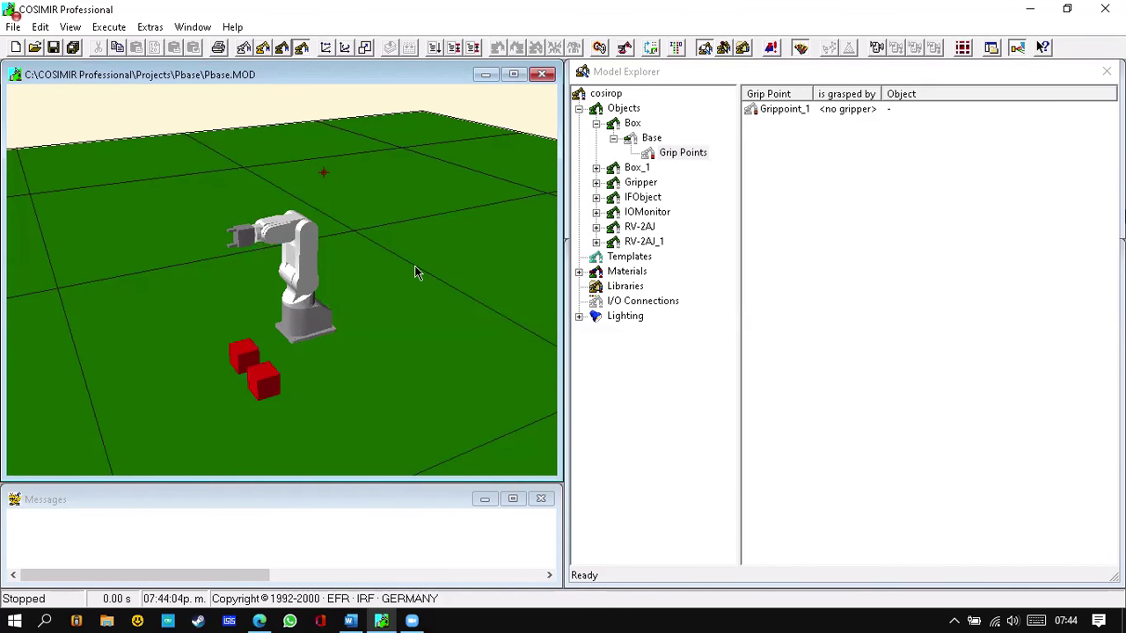
Open the Jog Operation window for RV-2AJ_1, switch it to XYZ Jog, and place it beside the robot in the 3D view.
key(ctrl+j)
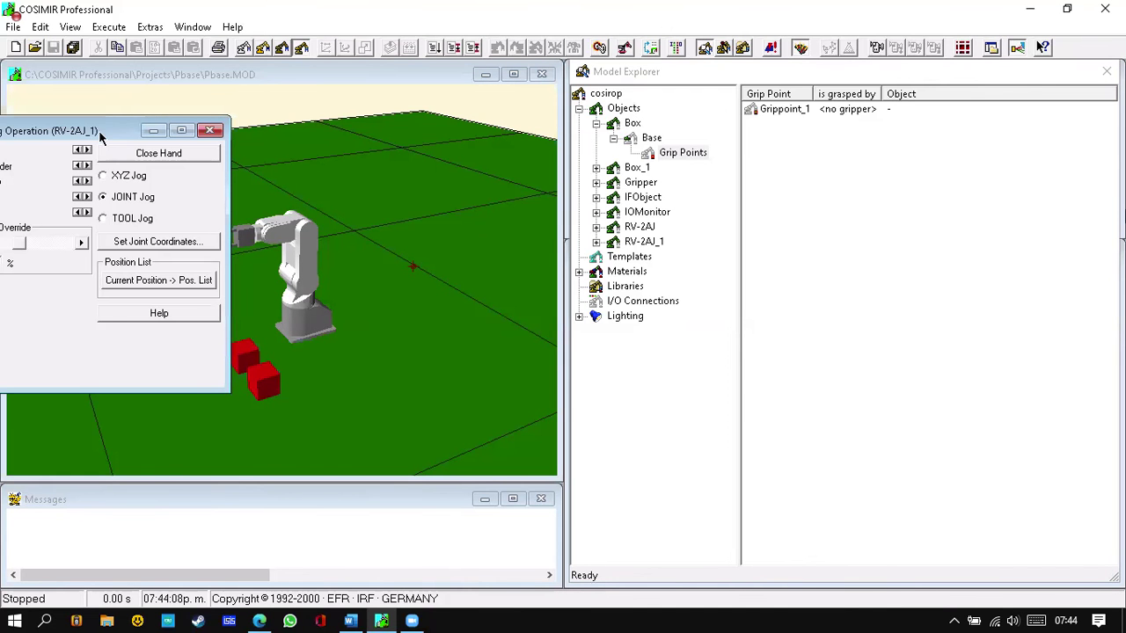
drag(97, 133, 74, 238)
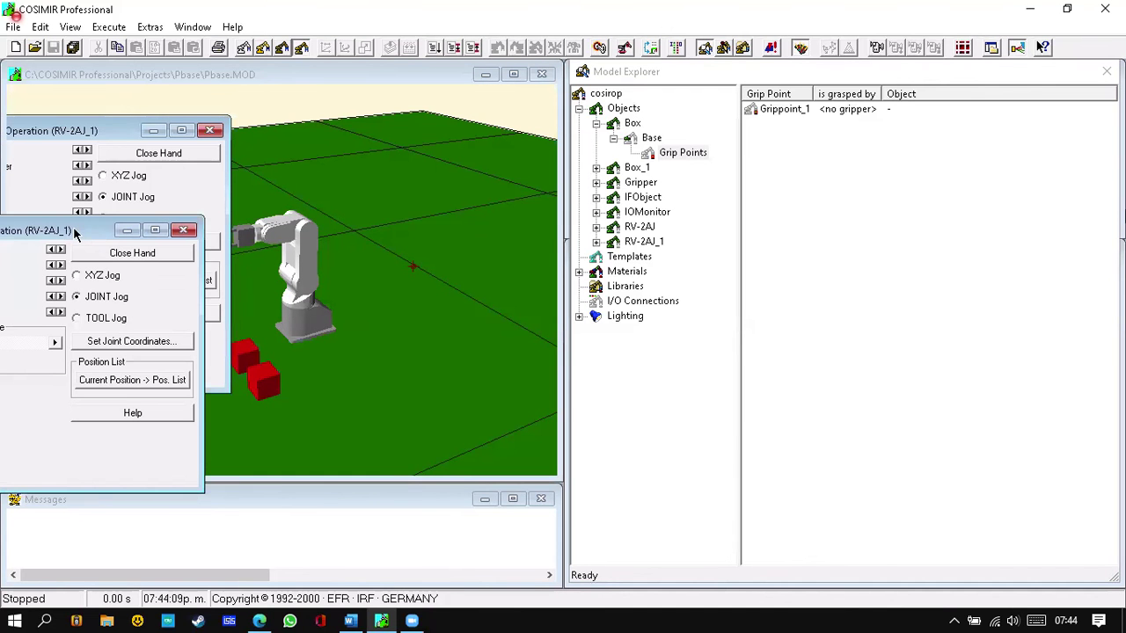
click(76, 276)
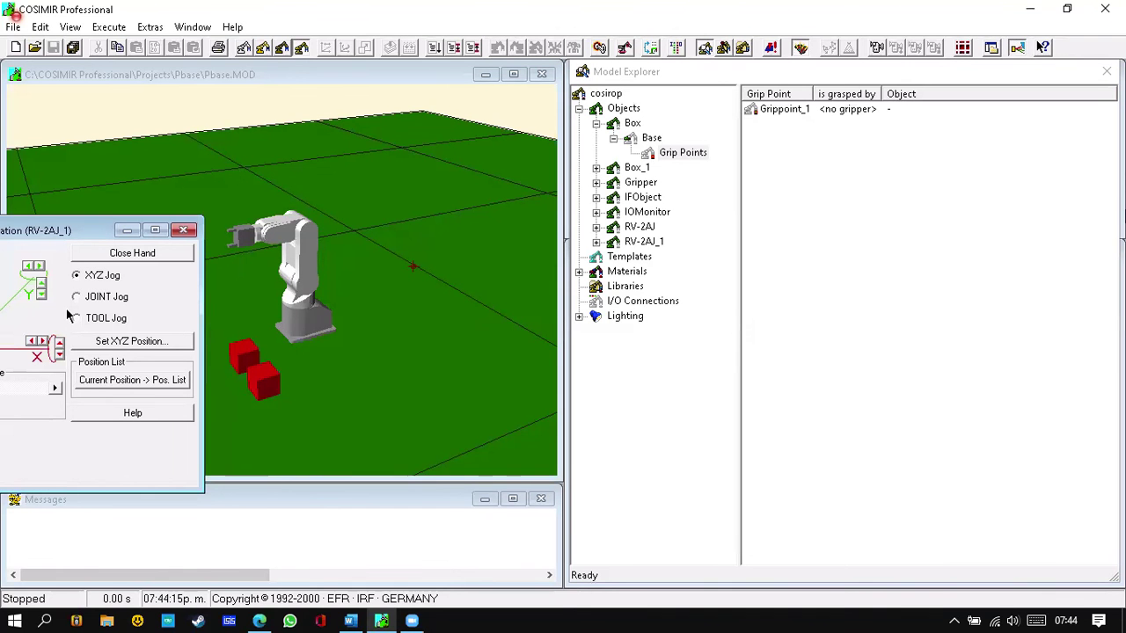
drag(97, 233, 654, 182)
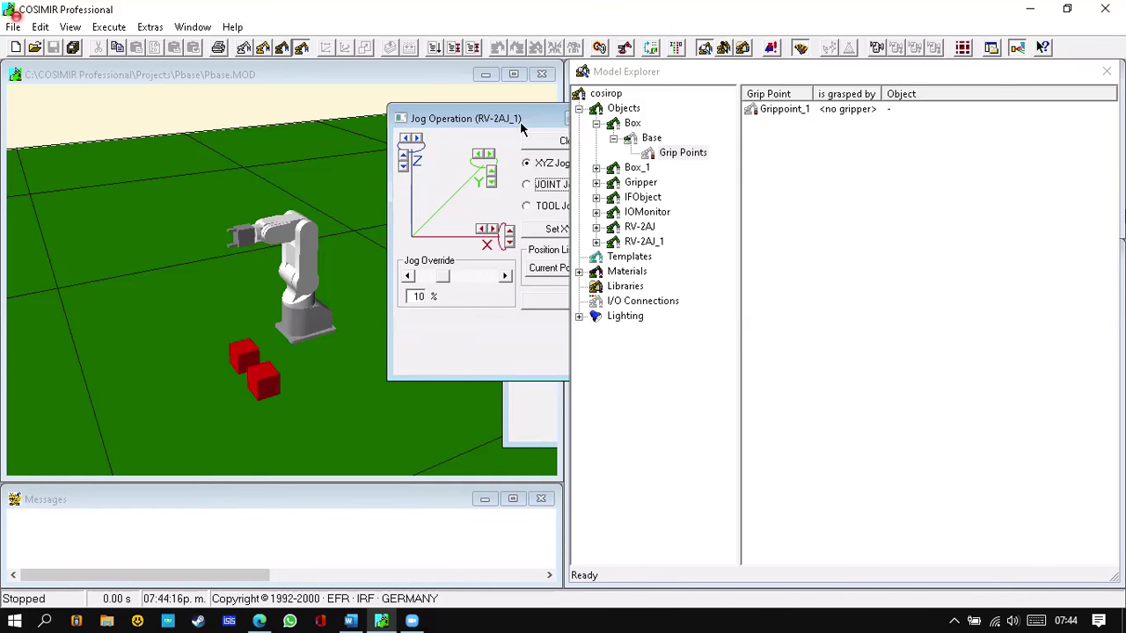
drag(521, 126, 517, 128)
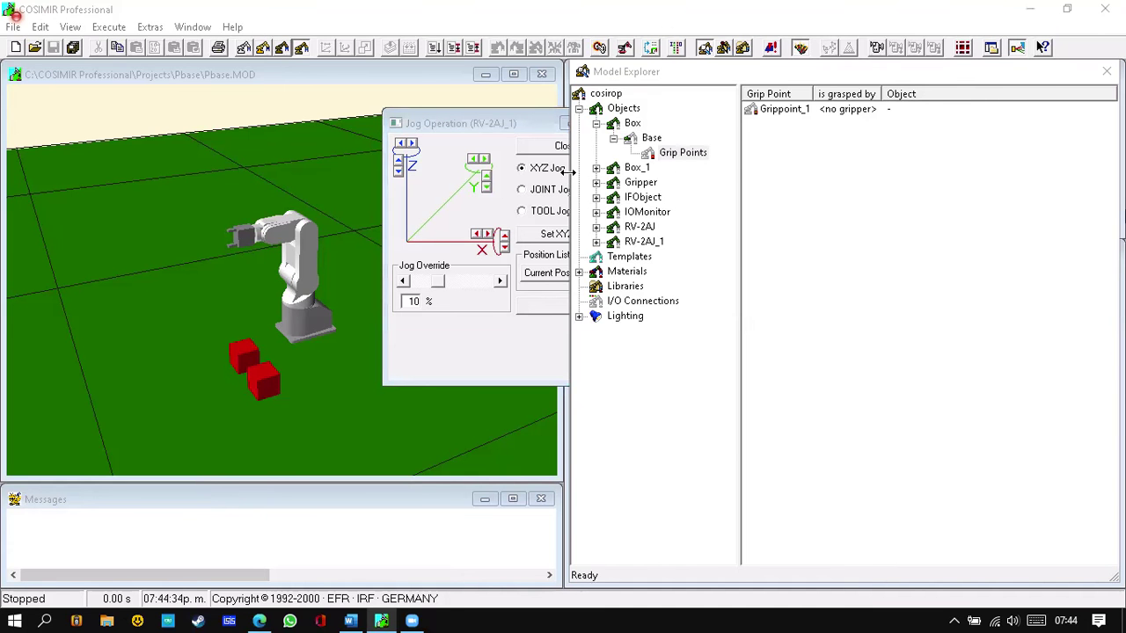
Narrow the Model Explorer so the whole jog window is uncovered, and widen the 3D view window.
drag(567, 172, 698, 179)
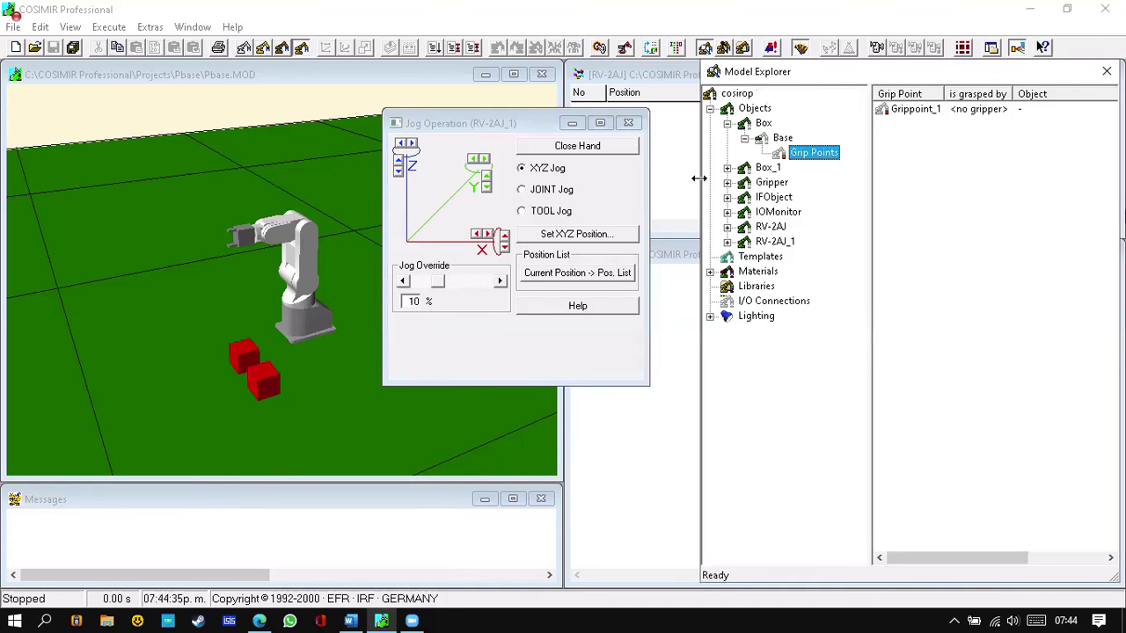
click(565, 101)
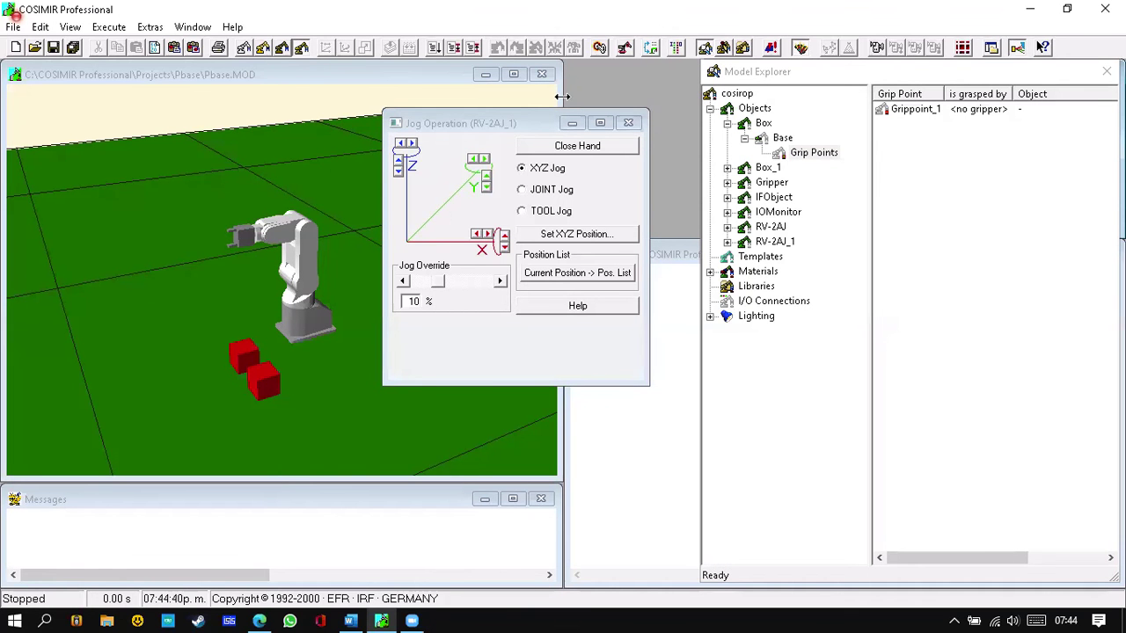
drag(561, 96, 619, 96)
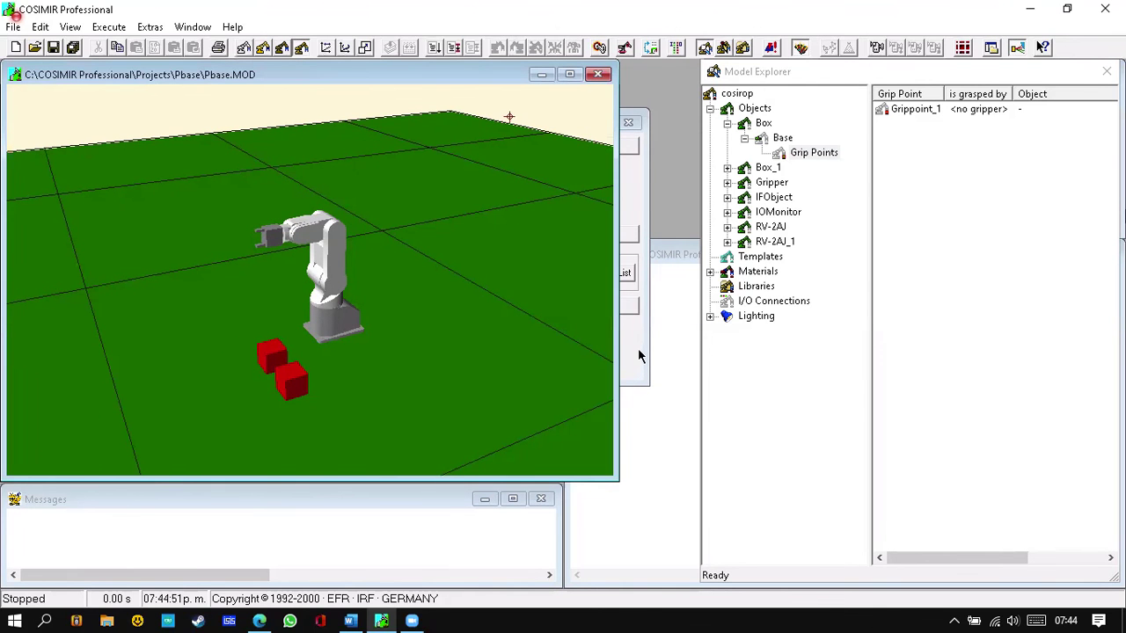
Jog the RV-2AJ_1 robot along the X axis at 10 % jog override.
click(504, 152)
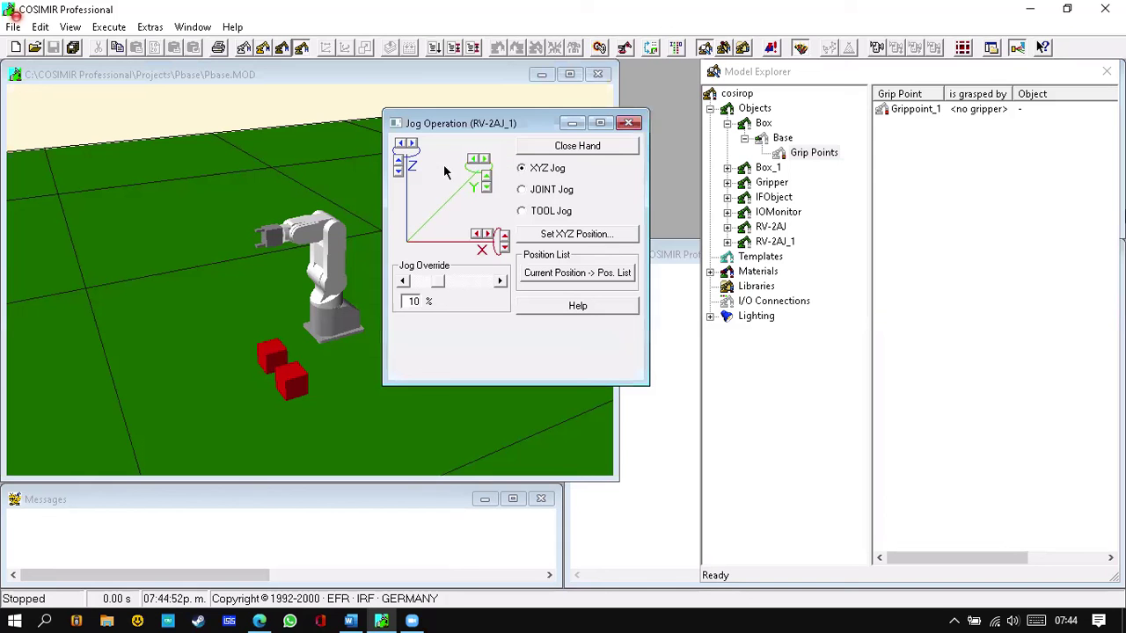
click(489, 235)
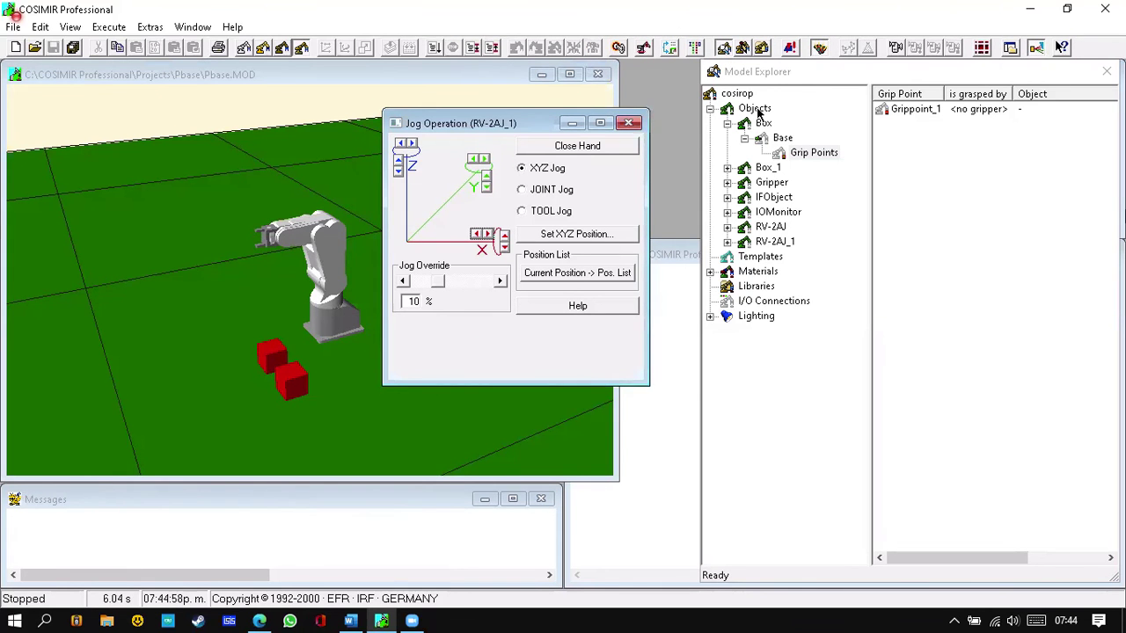
Open the position properties of the RV-2AJ_1 object and set its X position to 10 mm in world coordinates.
click(757, 109)
click(710, 109)
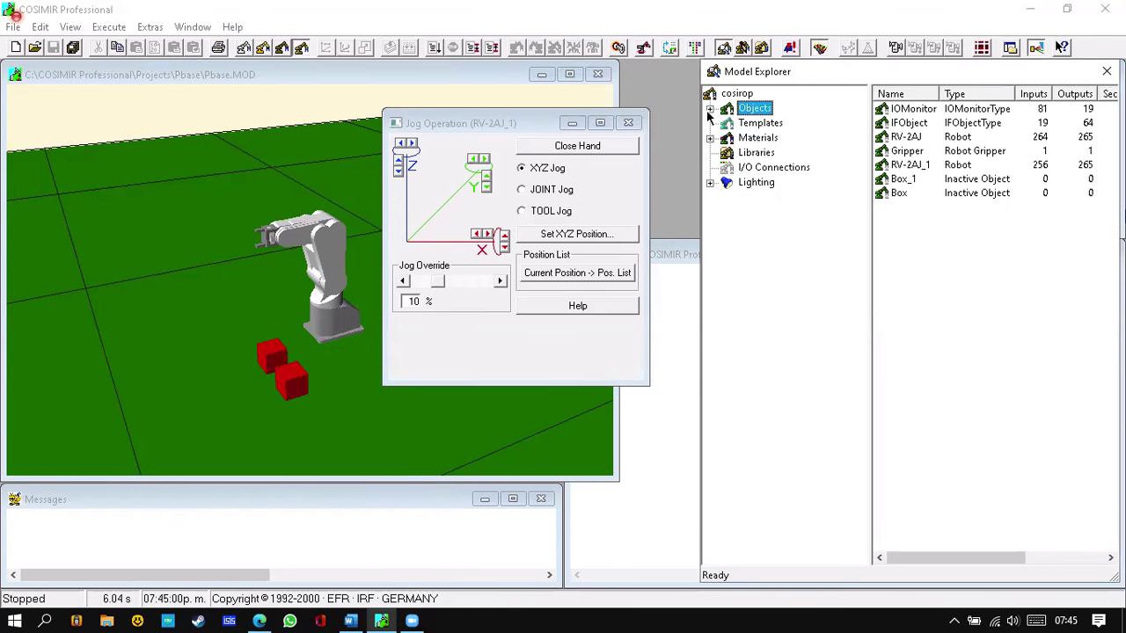
click(710, 109)
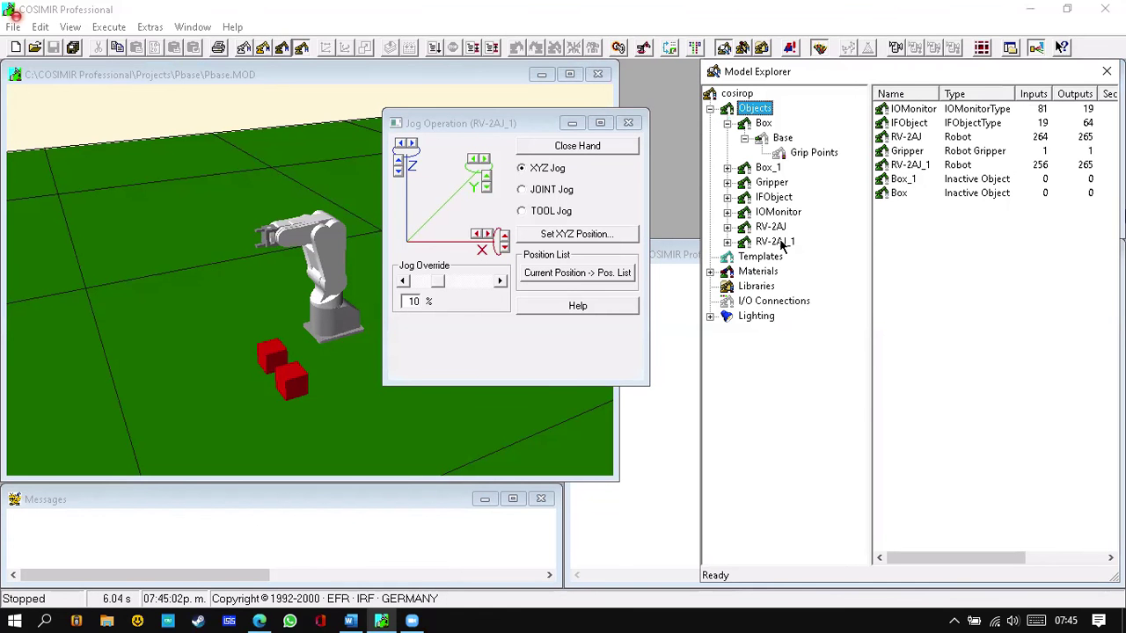
right_click(774, 243)
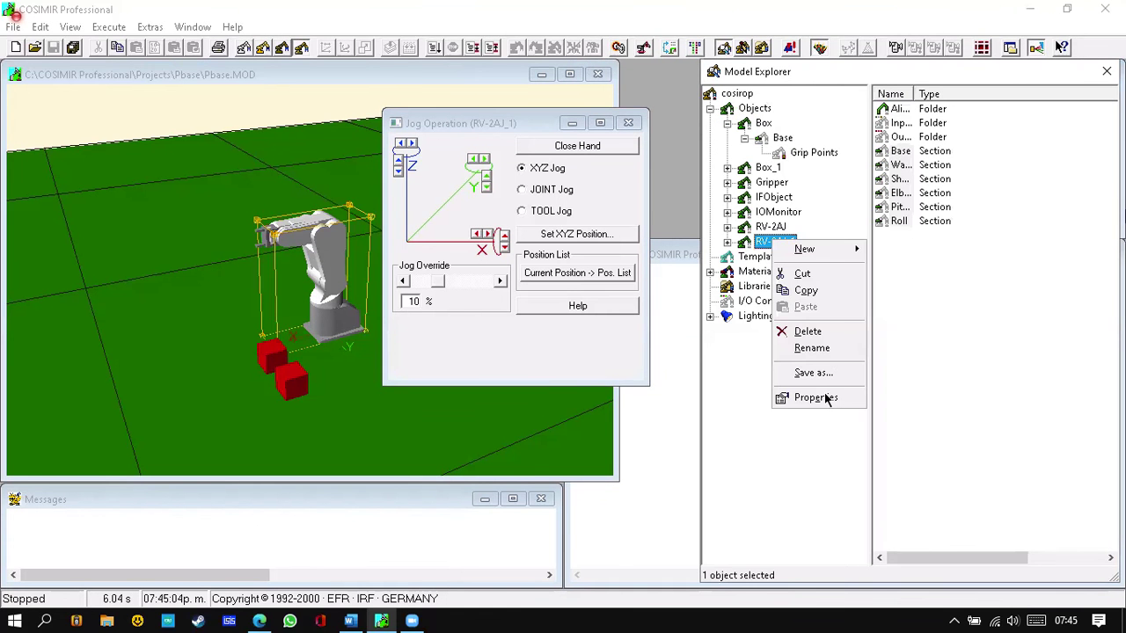
click(816, 398)
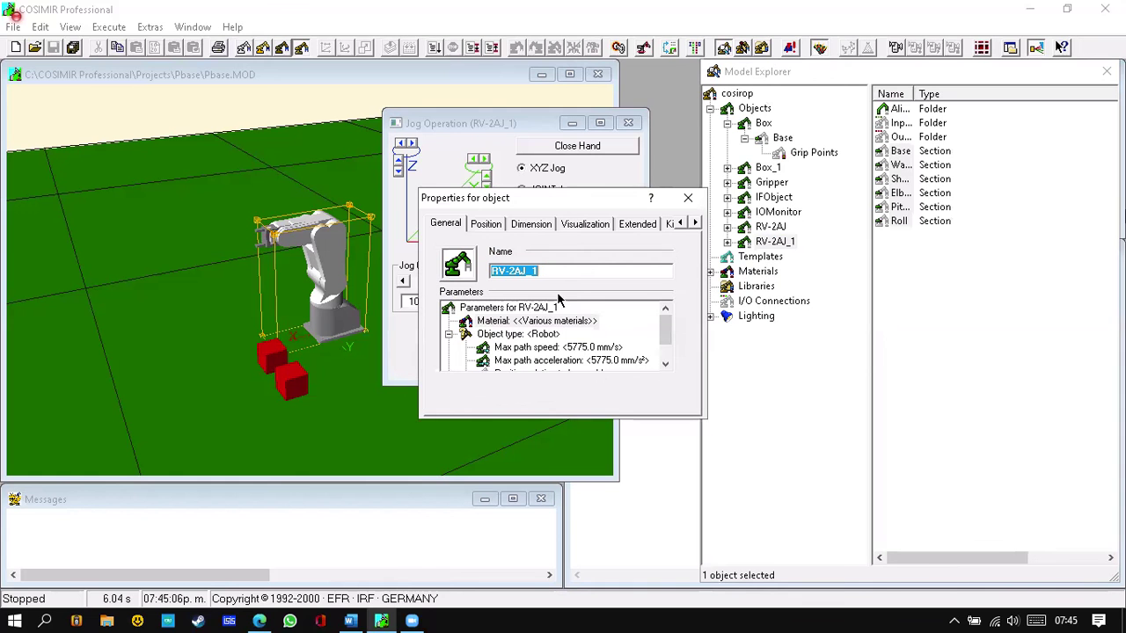
click(487, 224)
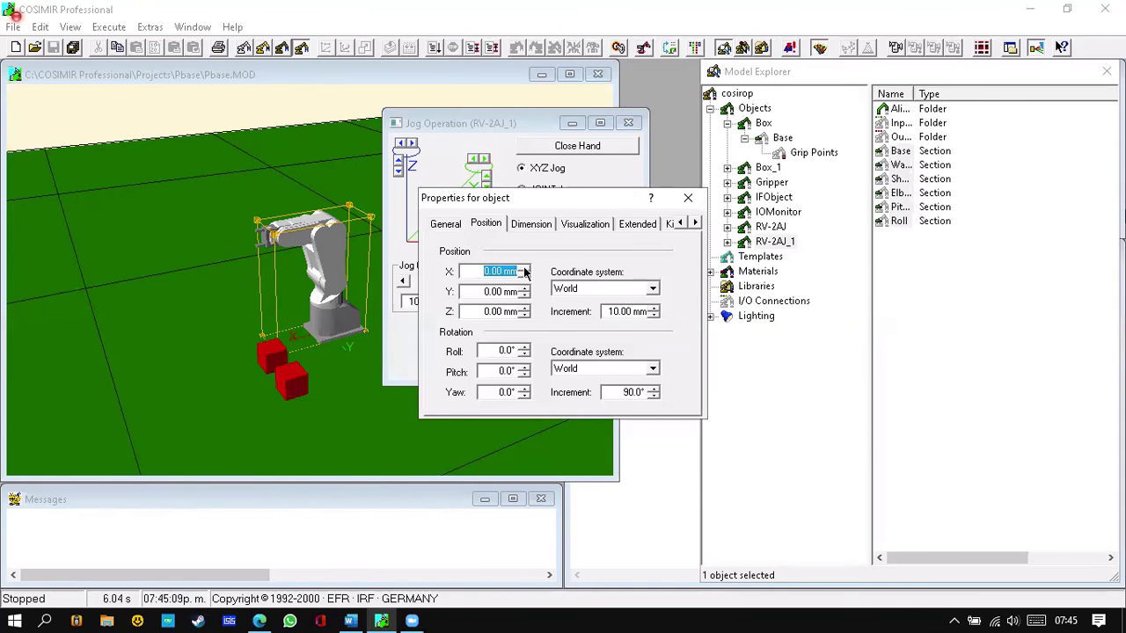
click(525, 271)
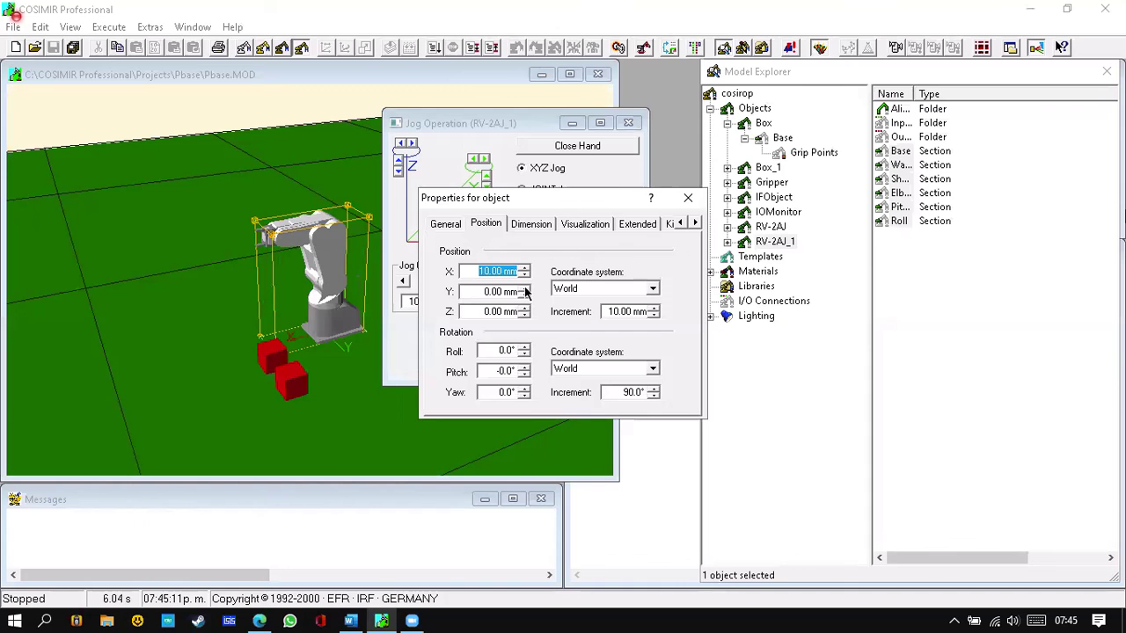
Set the Y position of RV-2AJ_1 to -810 mm in world coordinates and close its properties.
click(524, 290)
click(525, 290)
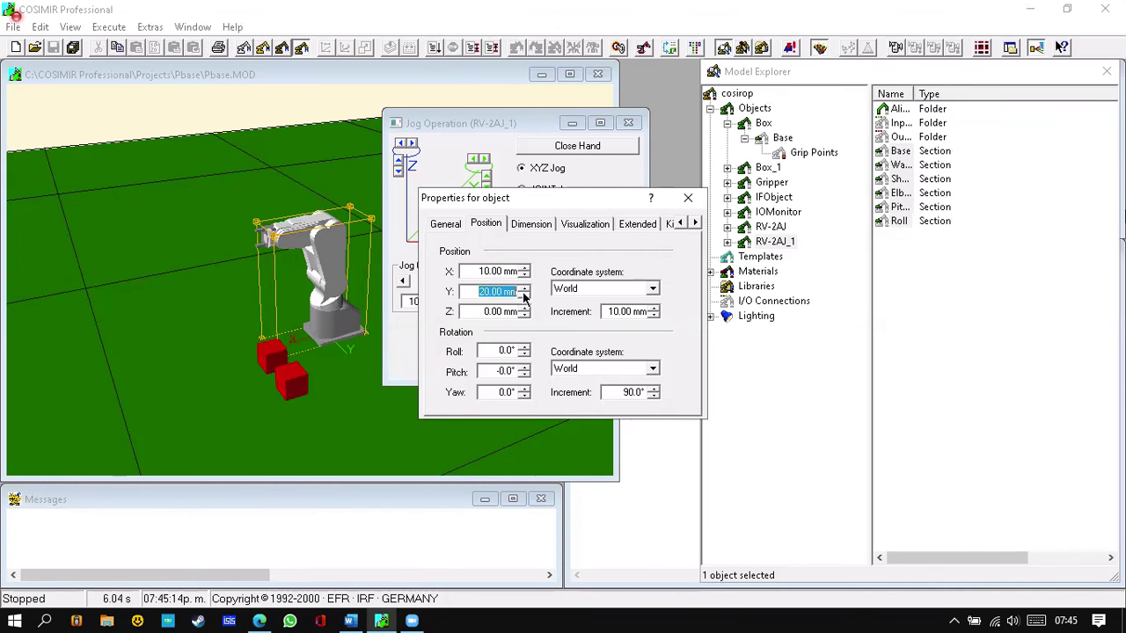
click(524, 297)
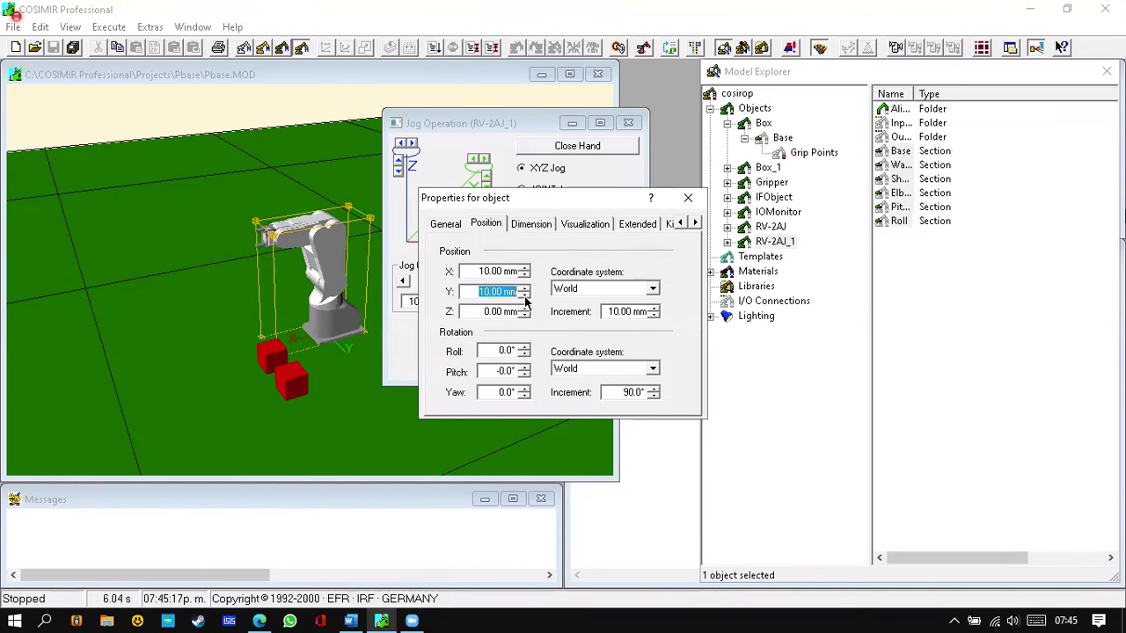
click(525, 300)
drag(525, 300, 525, 302)
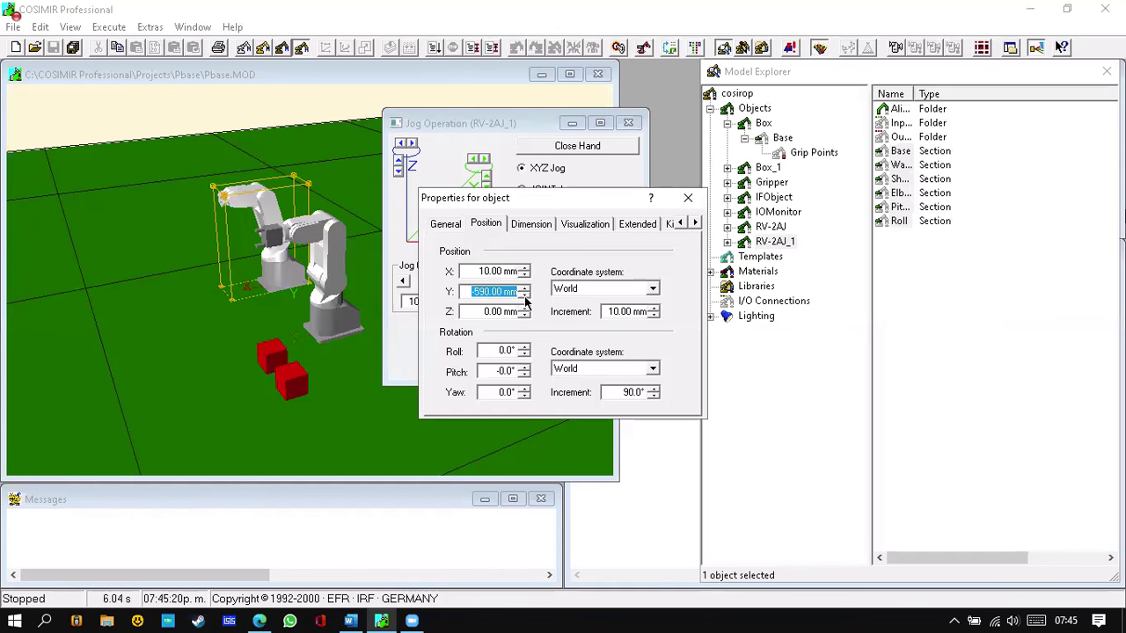
click(525, 300)
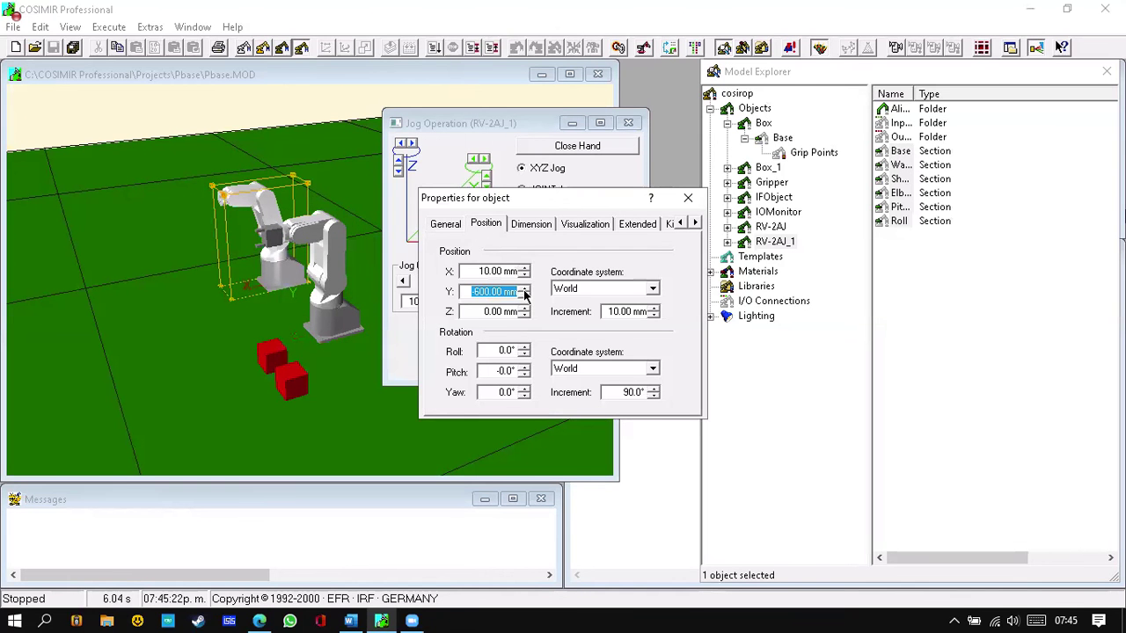
click(525, 293)
click(524, 293)
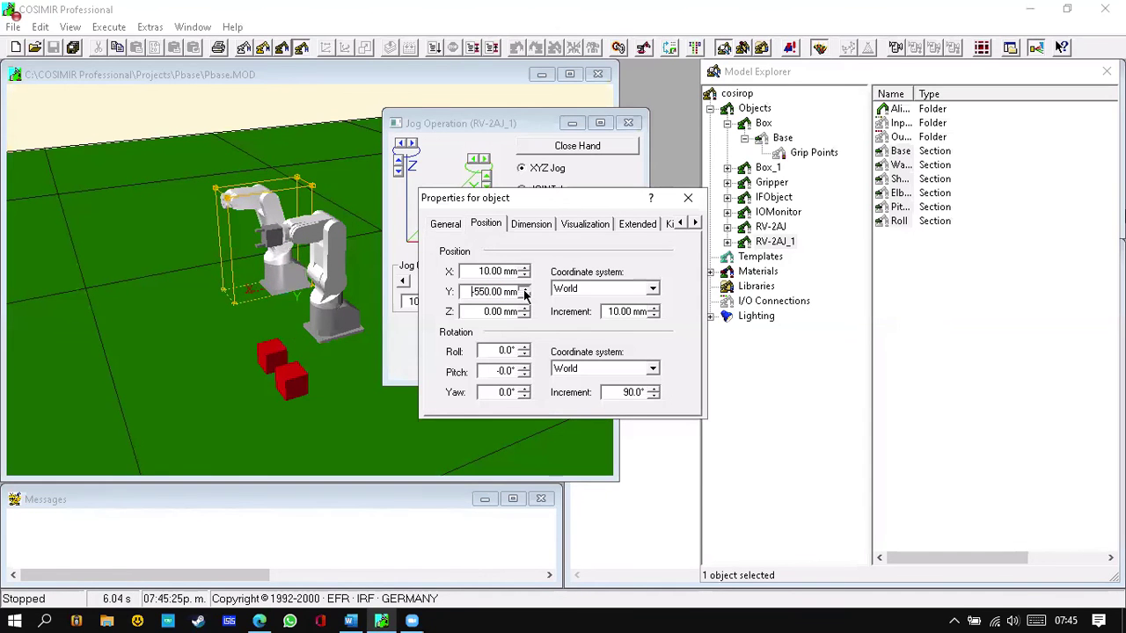
drag(525, 295, 524, 294)
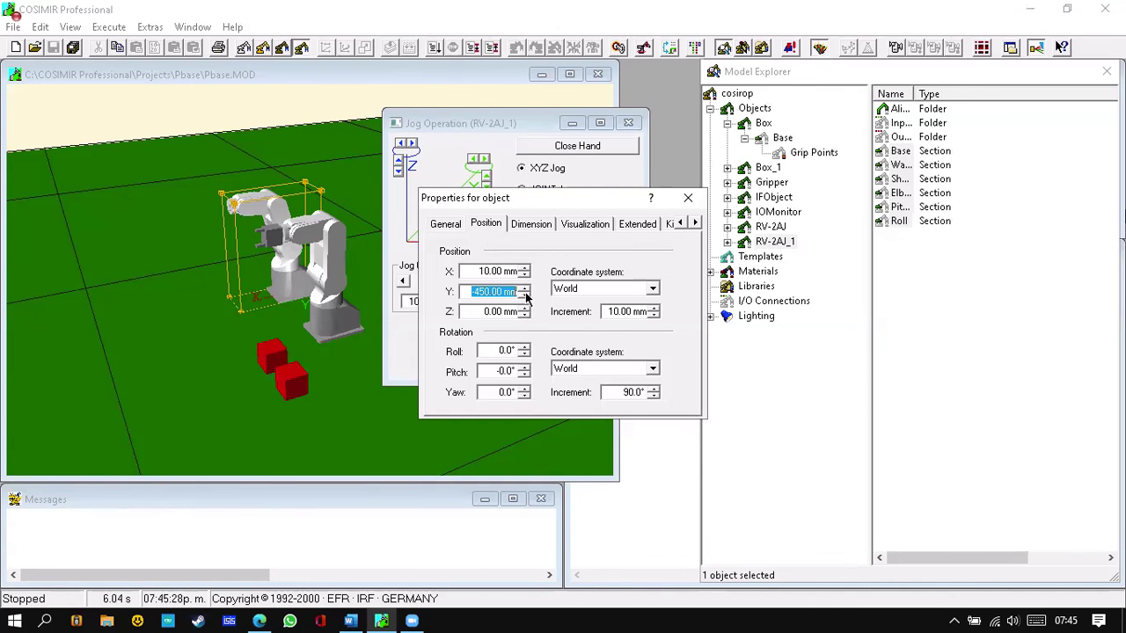
drag(525, 296, 525, 296)
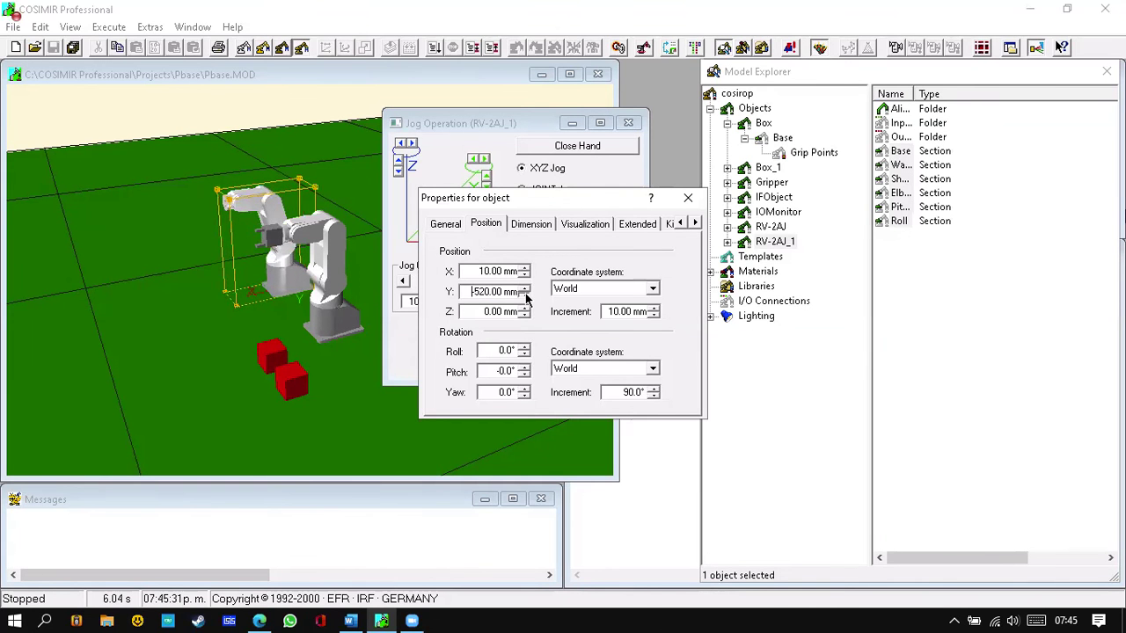
click(526, 299)
click(525, 299)
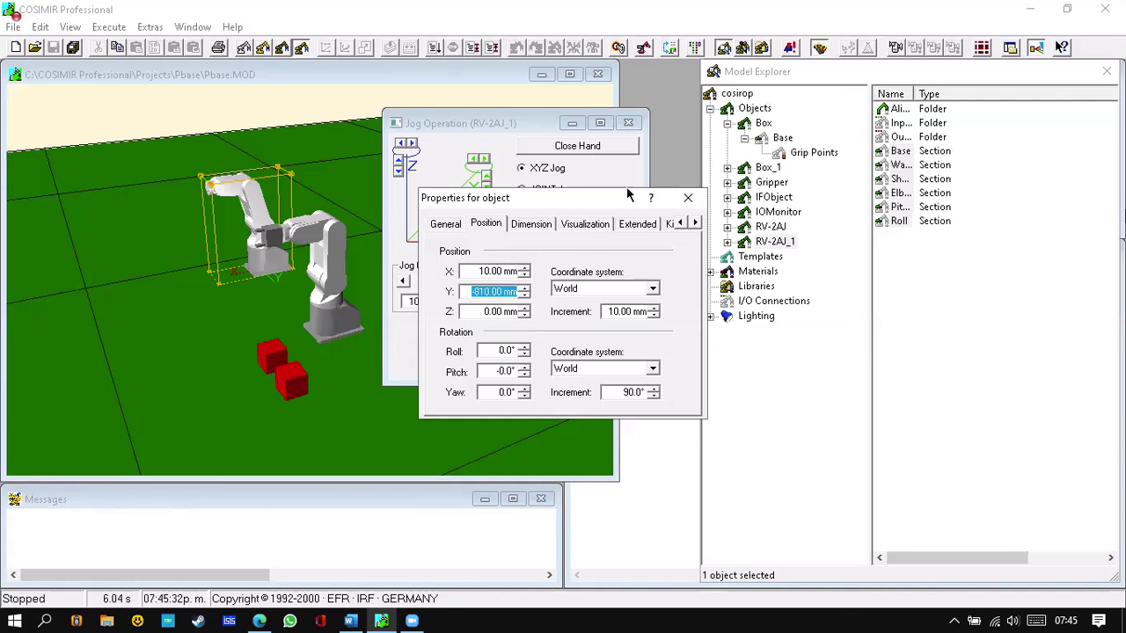
click(689, 200)
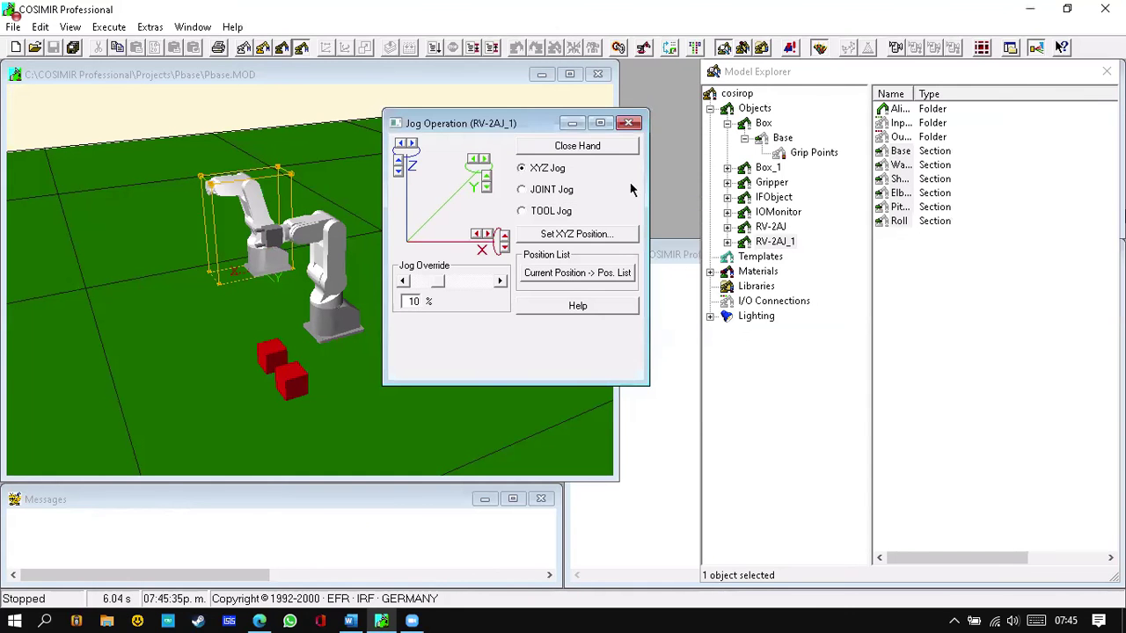
Close the Jog Operation window, deselect RV-2AJ_1, and show the list of model objects expanded.
click(630, 124)
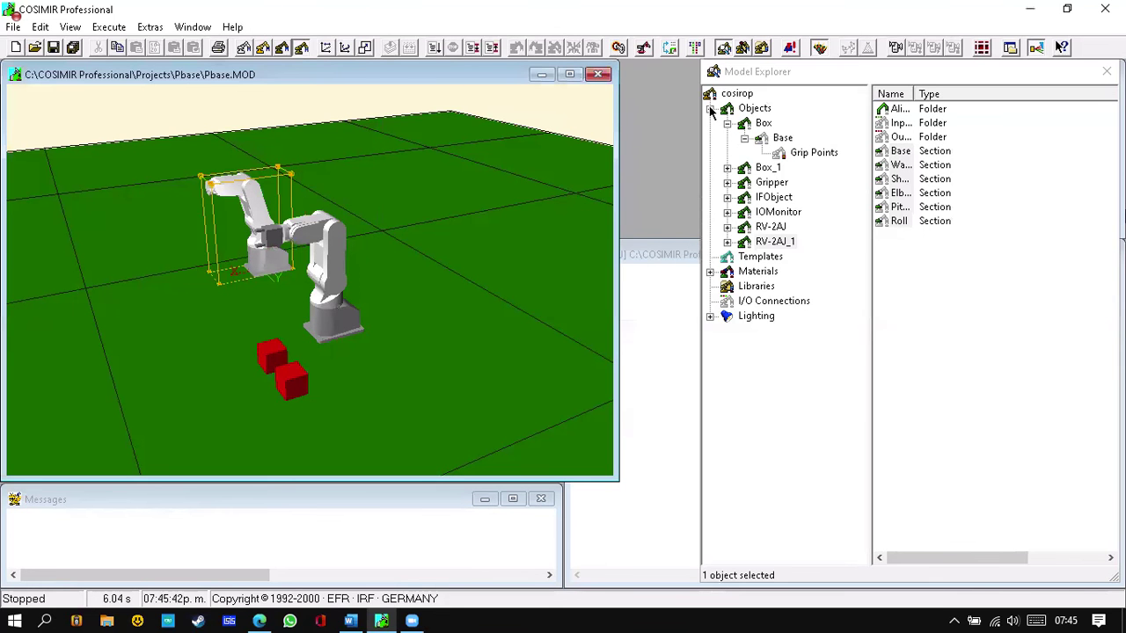
click(710, 109)
click(404, 216)
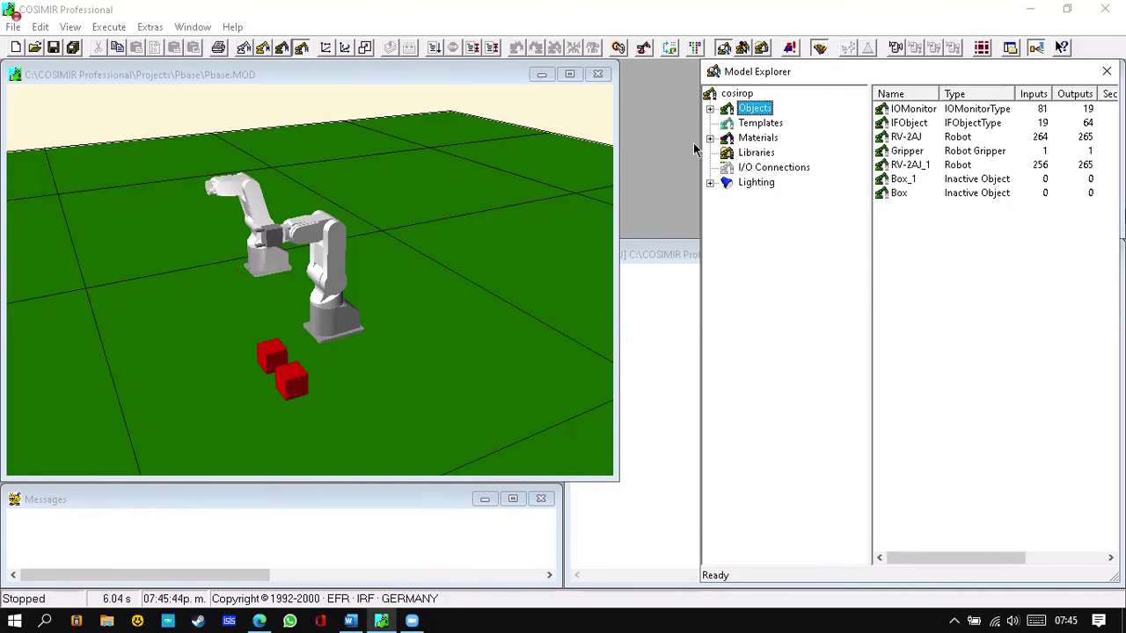
click(753, 125)
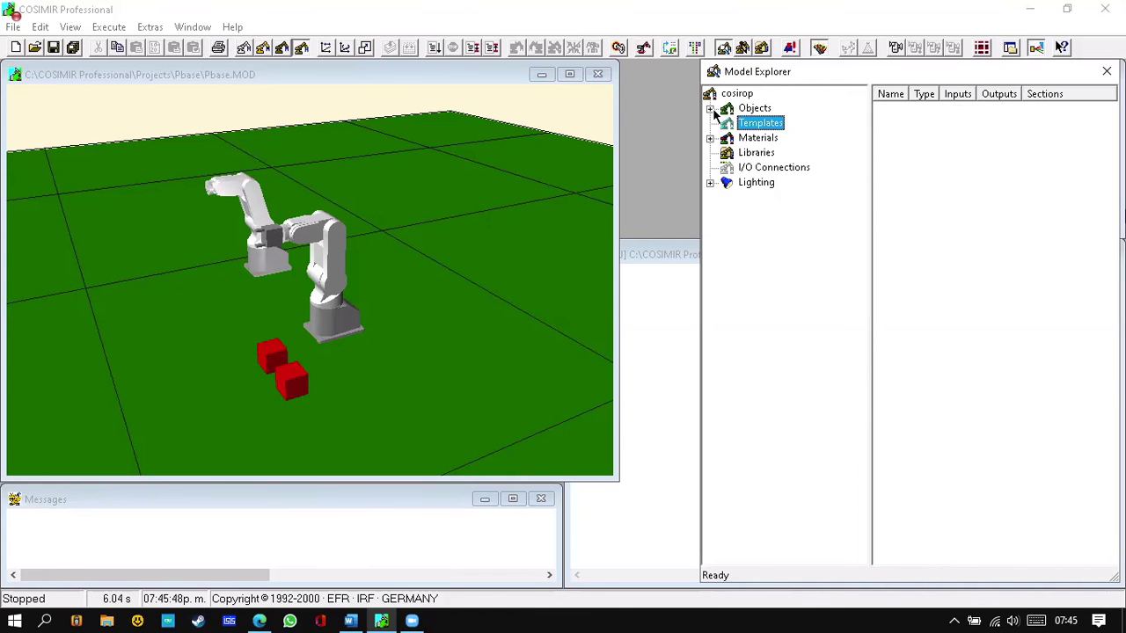
click(711, 108)
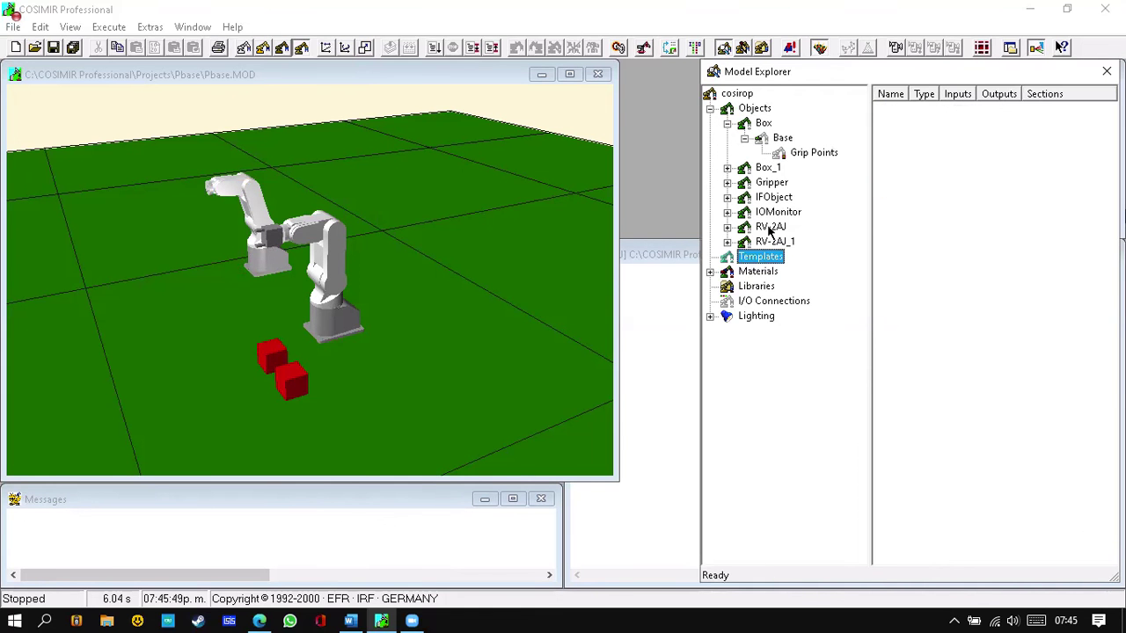
Set the Y position of the RV-2AJ object to 140 mm in world coordinates and close its properties.
click(769, 229)
click(814, 387)
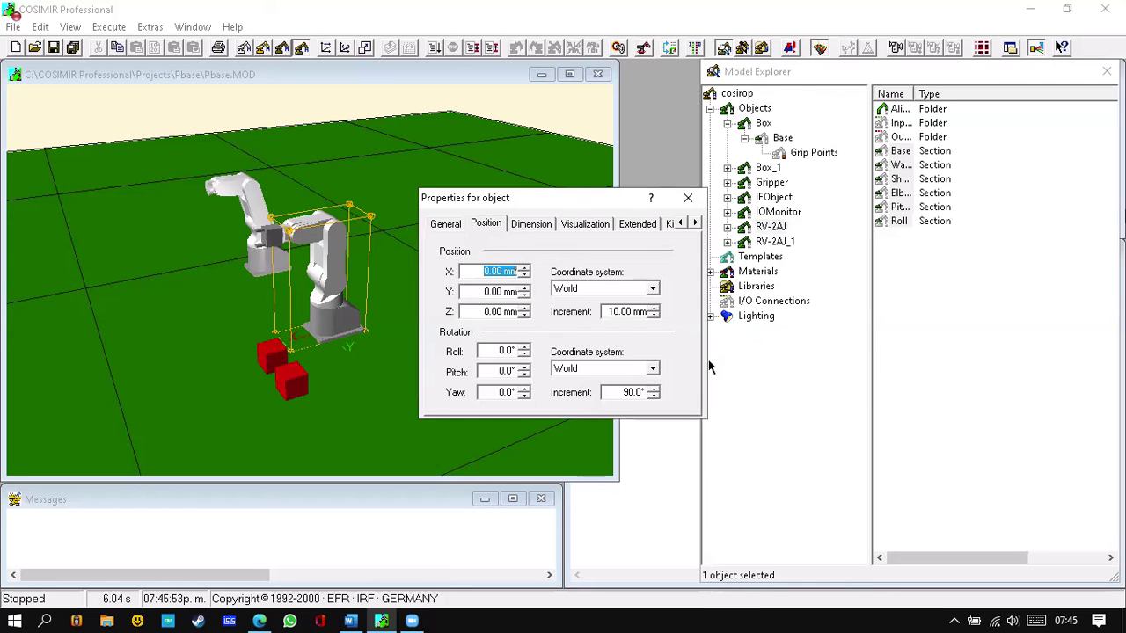
click(525, 291)
click(525, 291)
click(525, 291)
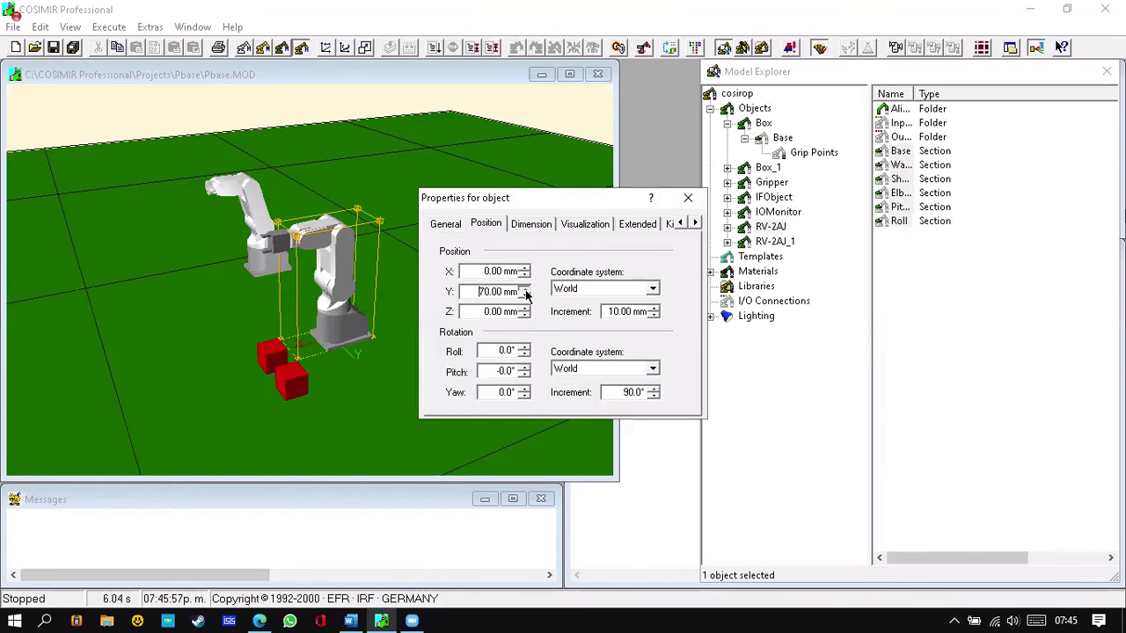
click(526, 291)
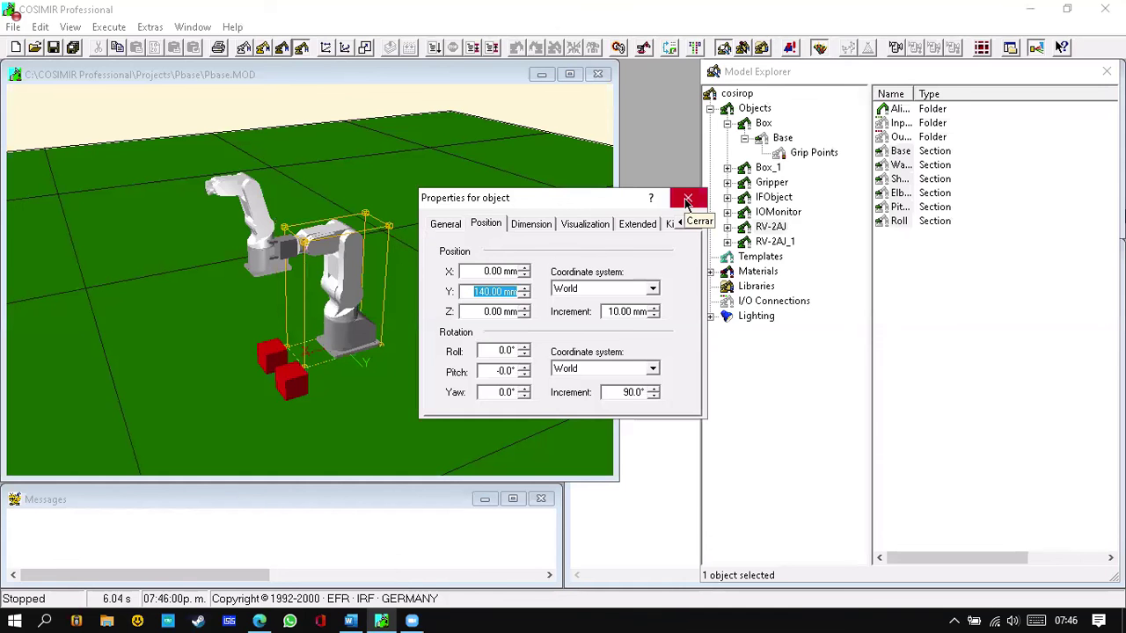
click(687, 199)
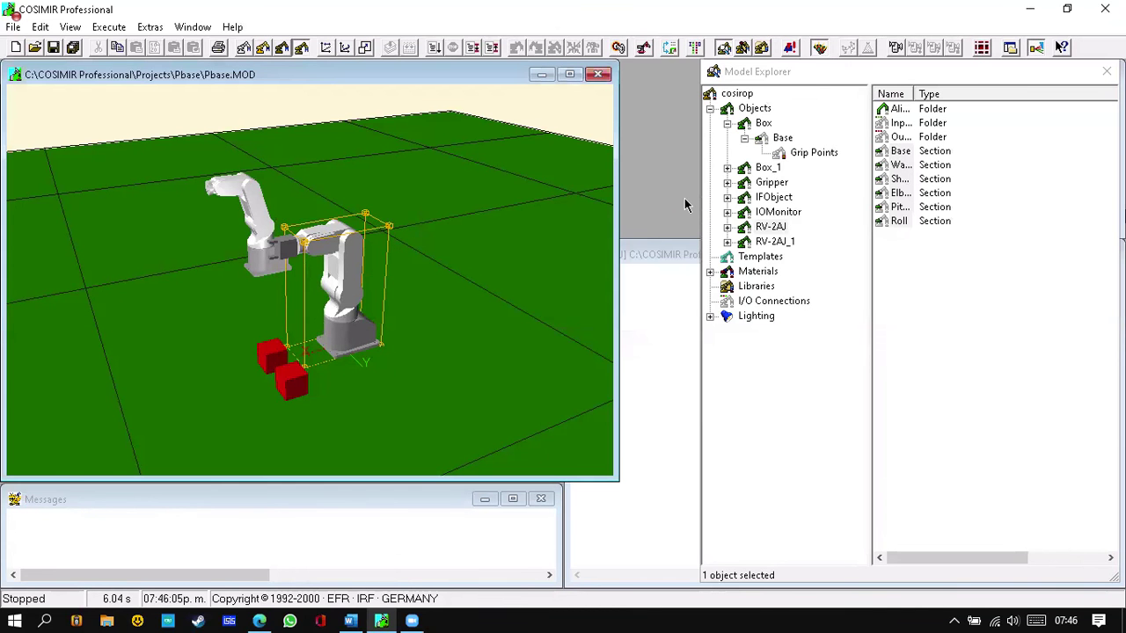
Jog the RV-2AJ_1 robot in the positive X direction at 10 % override and close the Jog Operation window.
key(ctrl+j)
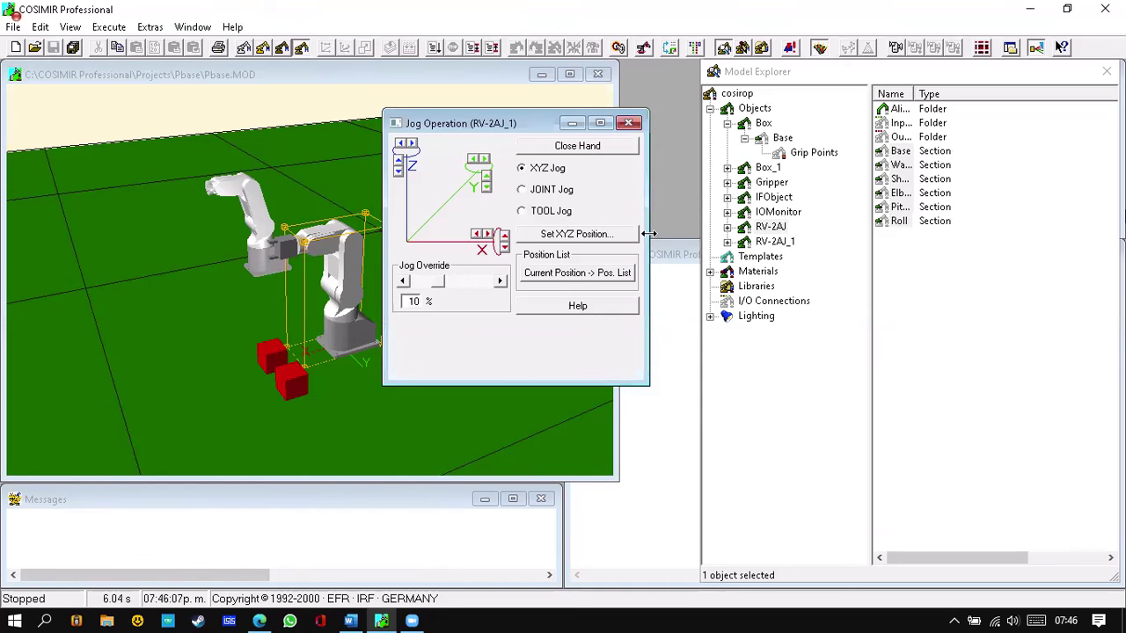
click(489, 235)
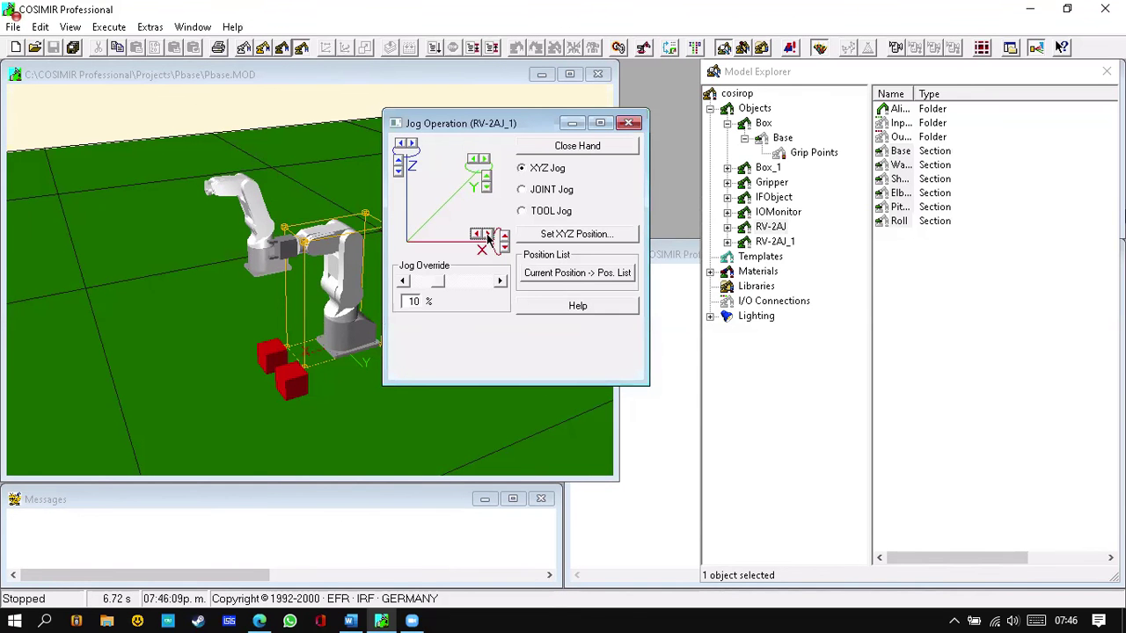
click(628, 124)
Examine the sections and alias objects of RV-2AJ in the model tree.
click(711, 109)
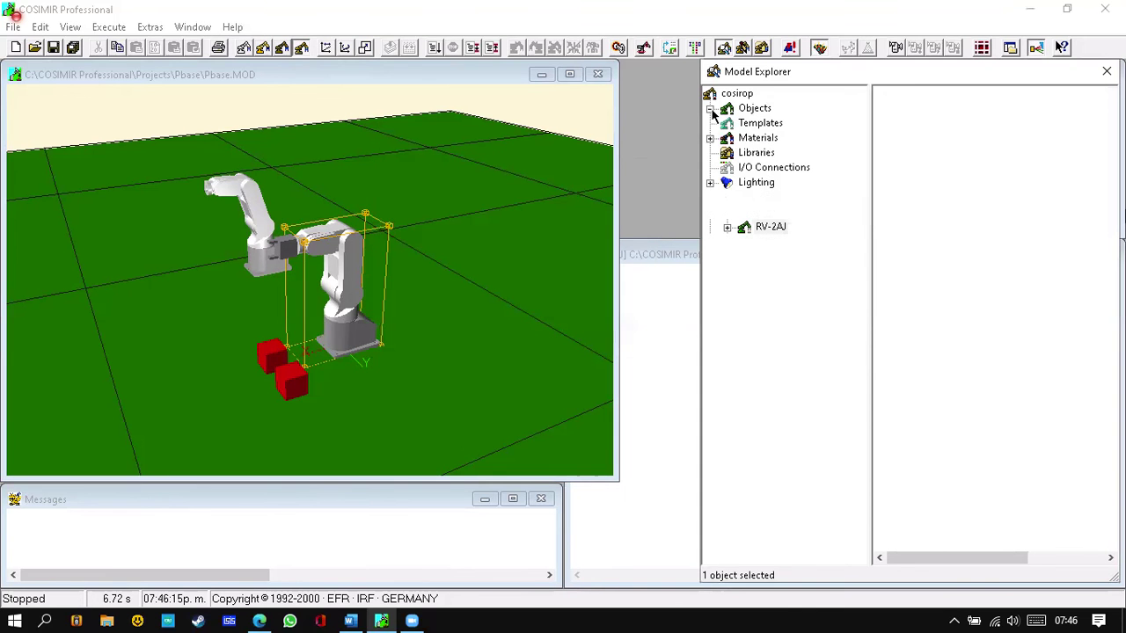
click(781, 227)
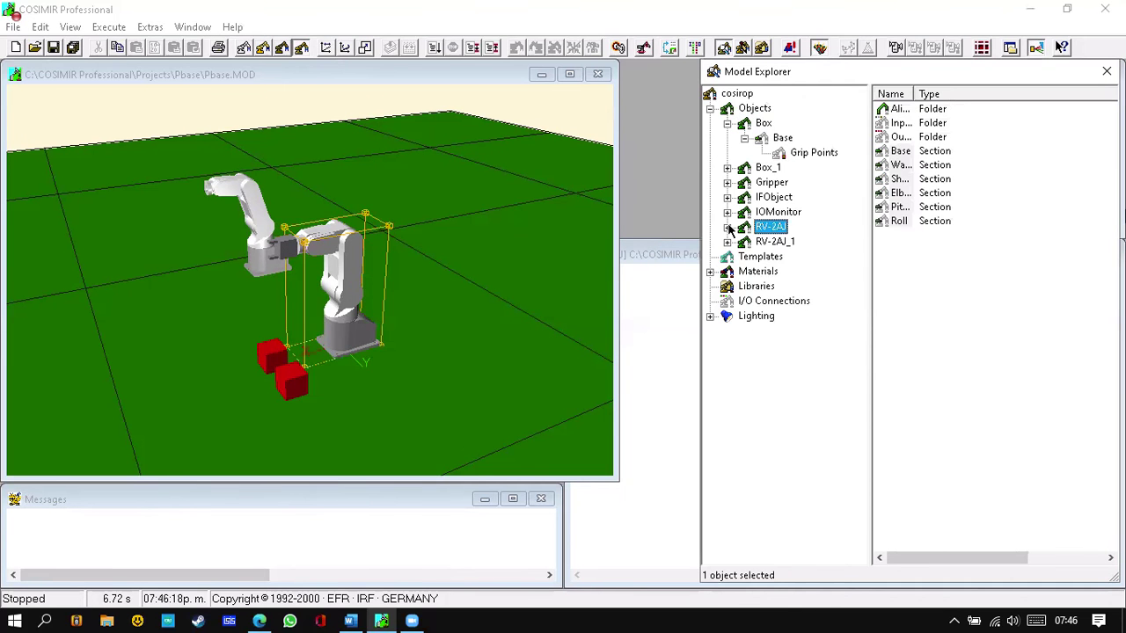
click(728, 228)
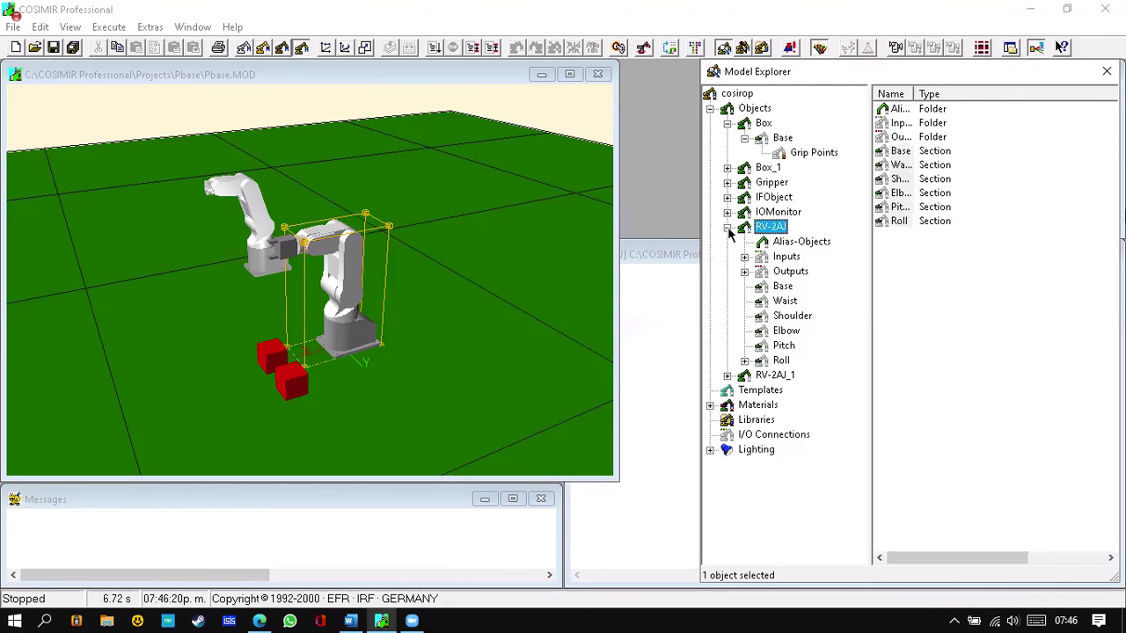
click(792, 246)
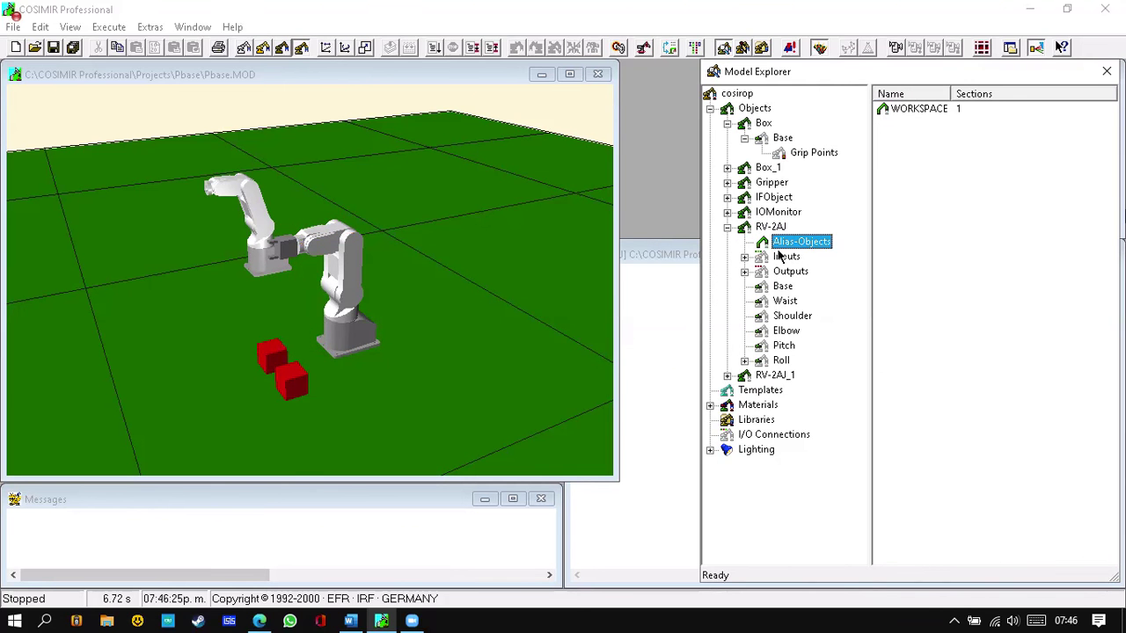
click(728, 228)
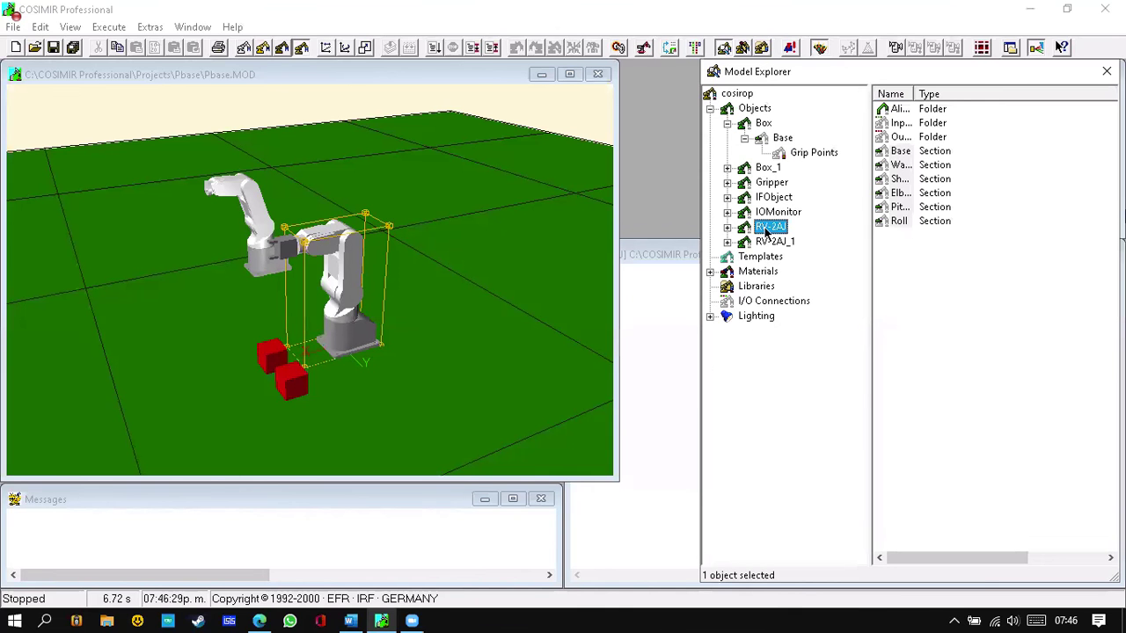
Review the position, extended and general properties of RV-2AJ, including its position-relative-to-base parameter, and close the dialog.
right_click(767, 231)
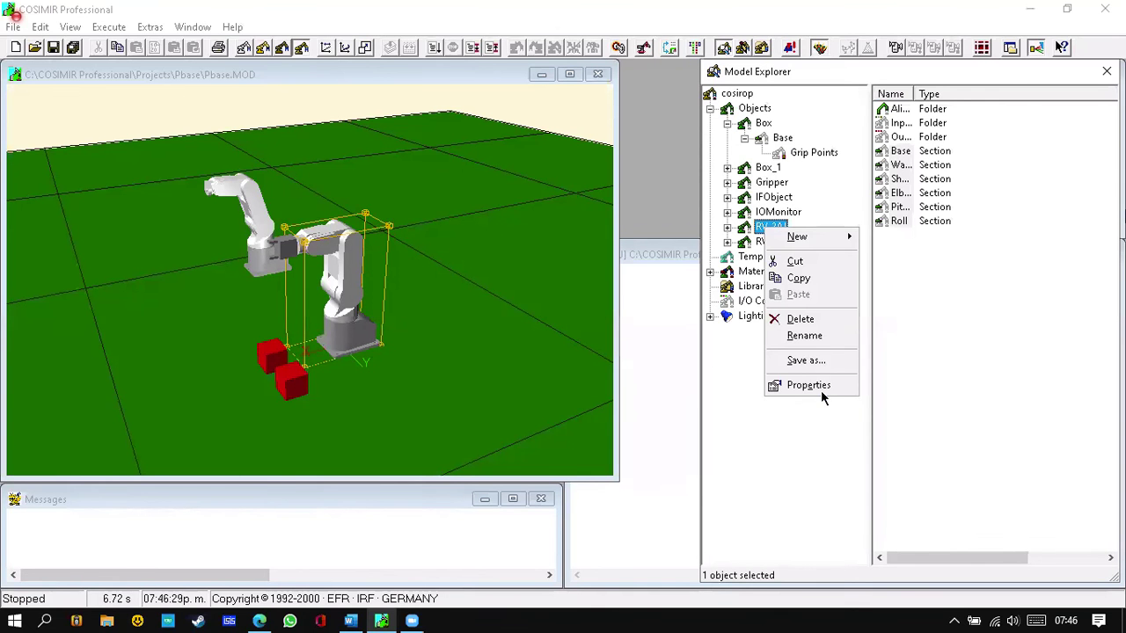
click(821, 387)
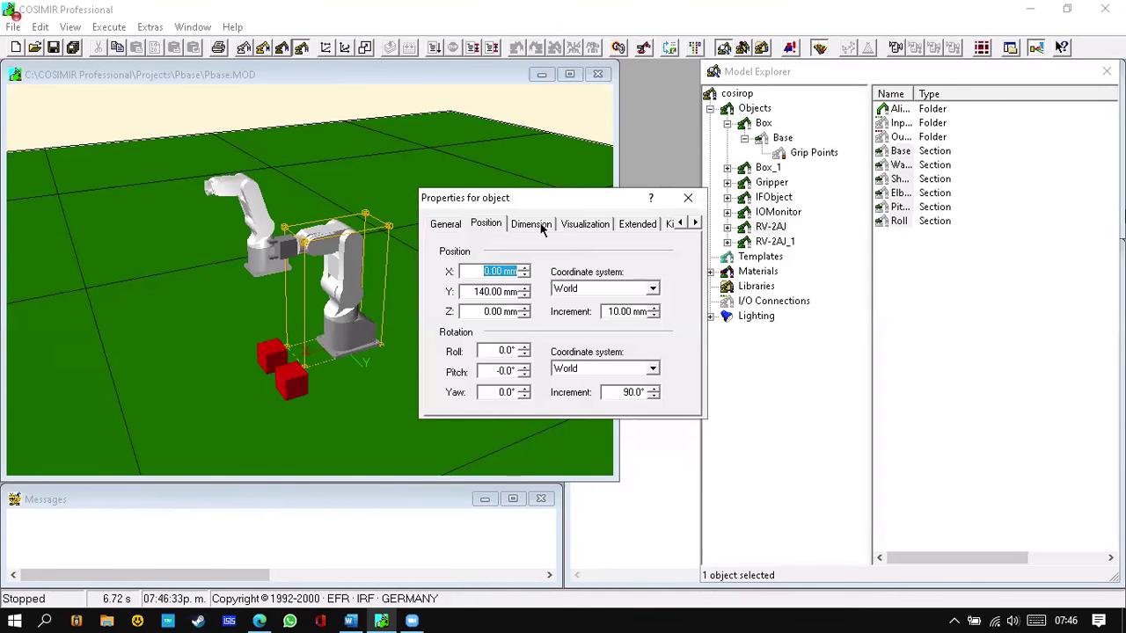
click(641, 224)
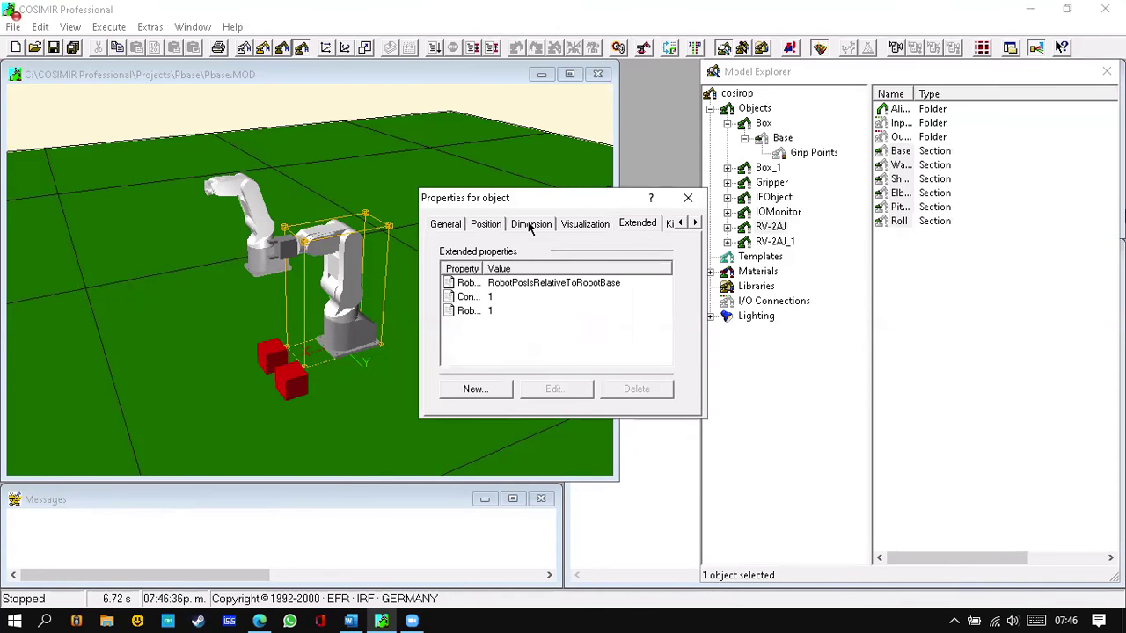
click(444, 225)
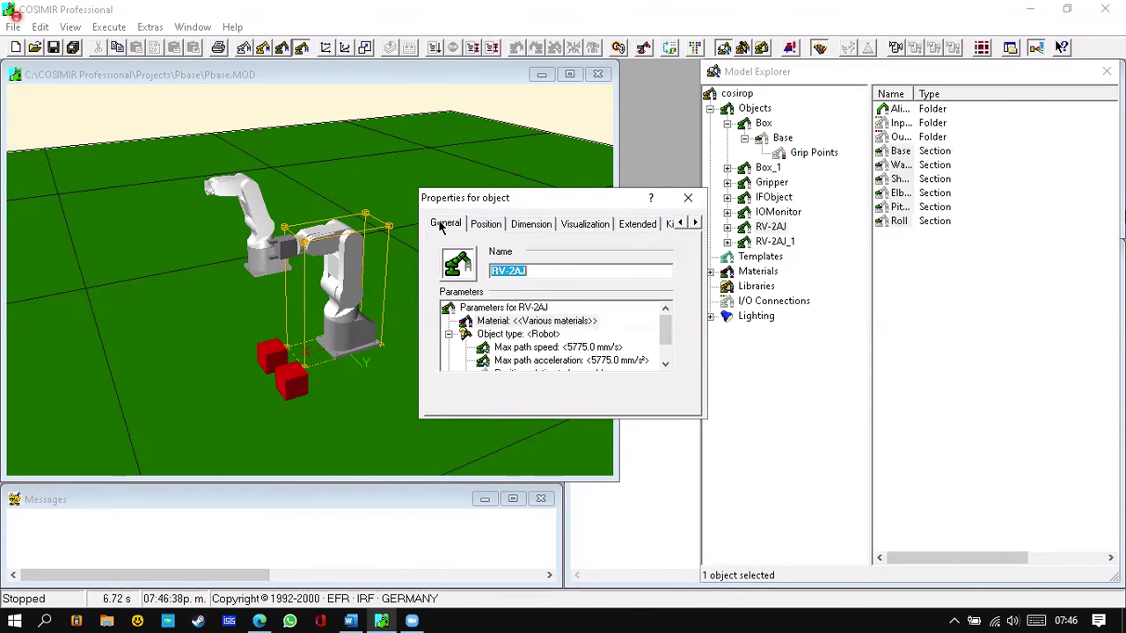
click(532, 309)
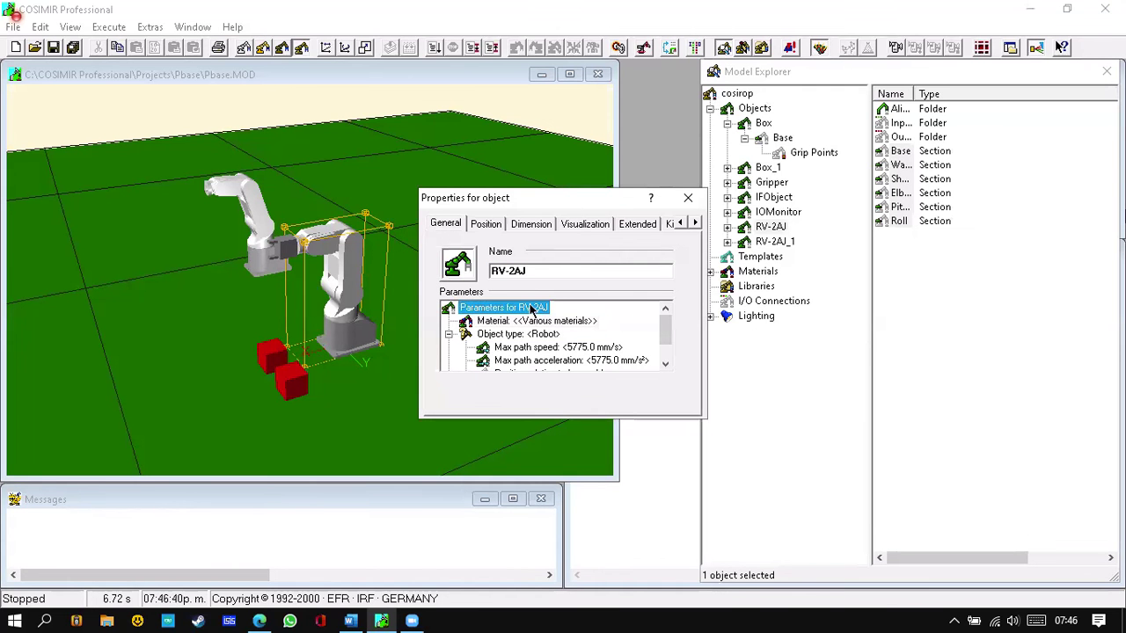
scroll(556, 339, down, 1)
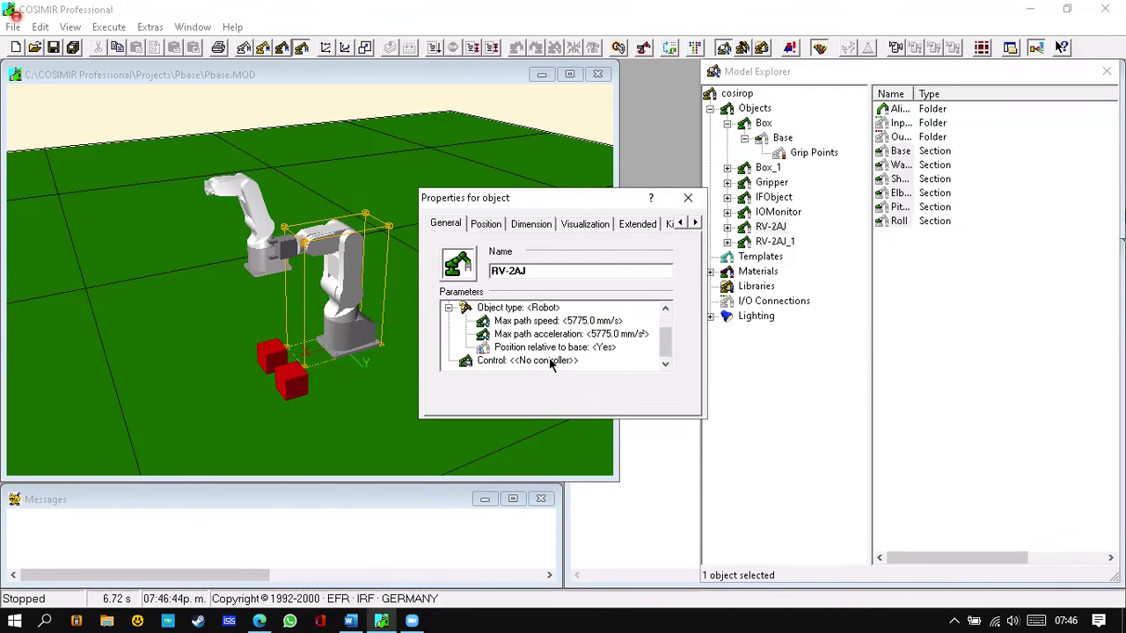
click(555, 349)
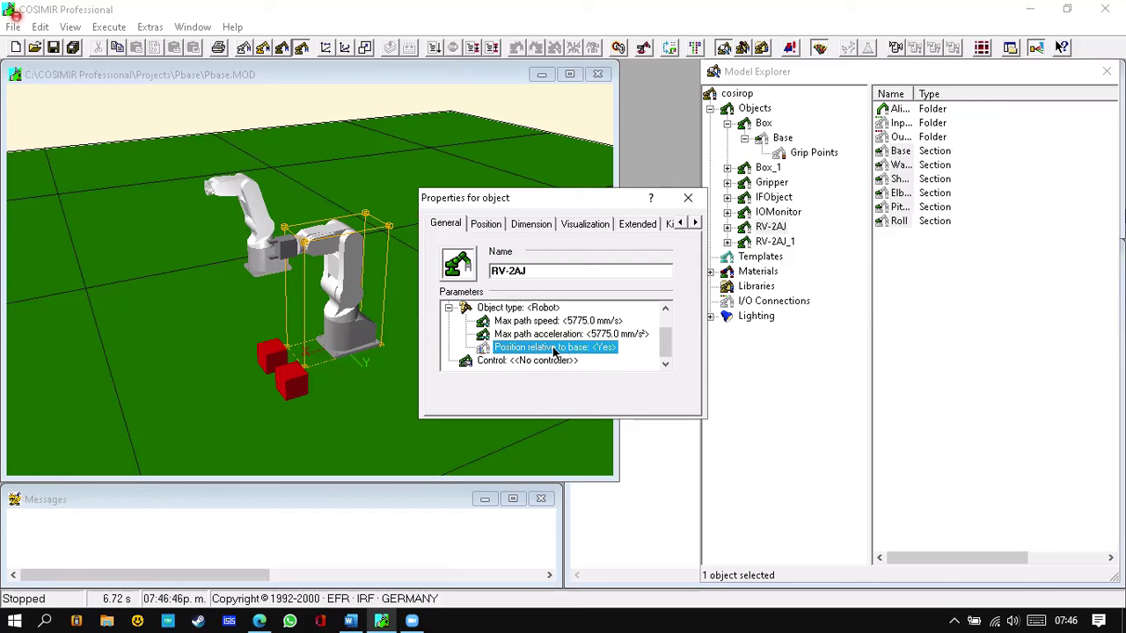
click(689, 199)
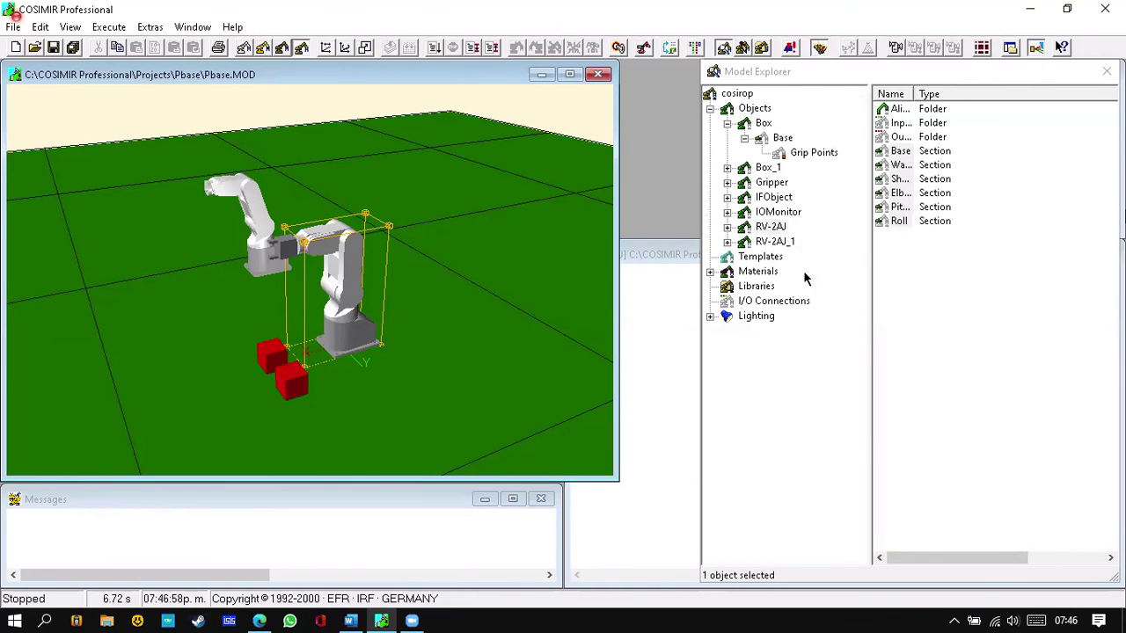
Move RV-2AJ to a Y position of -330 mm in world coordinates and close its properties.
click(789, 228)
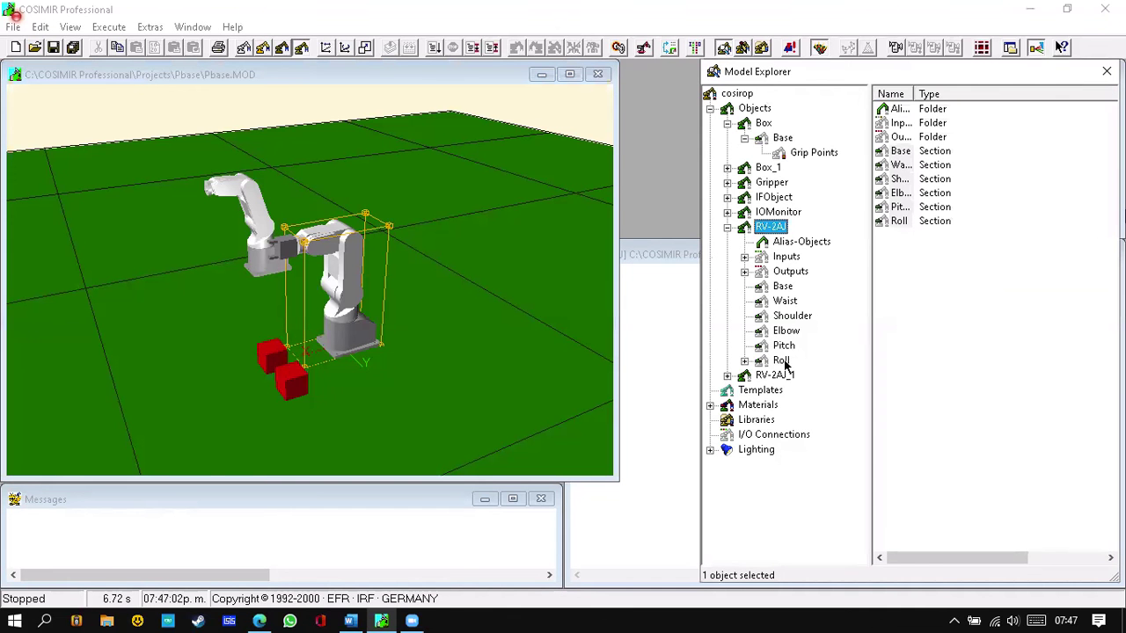
click(776, 230)
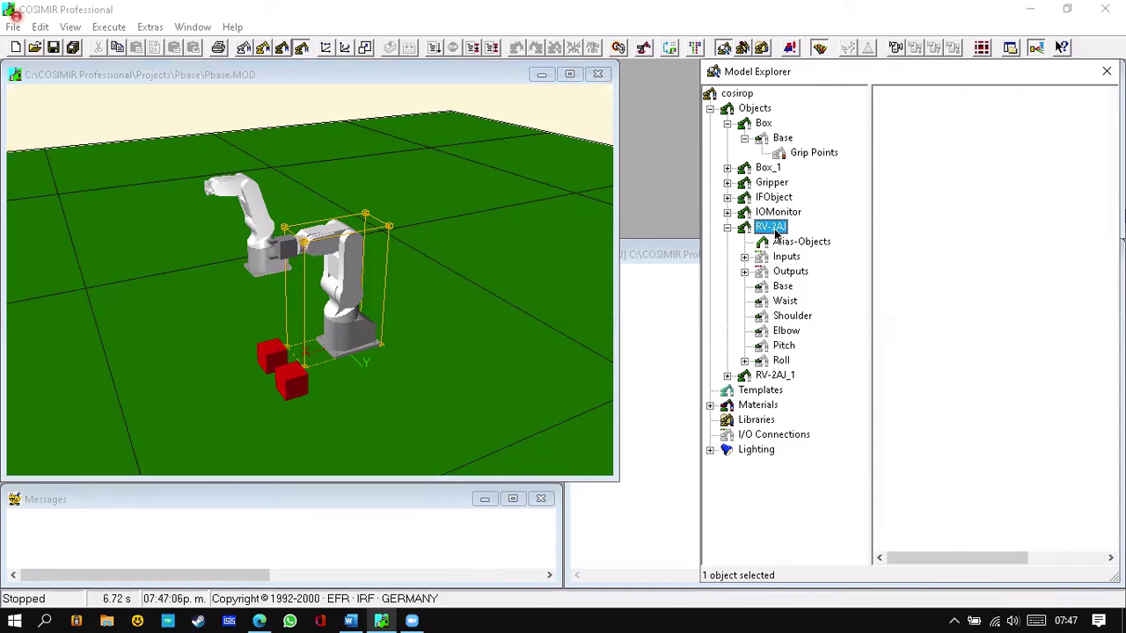
key(alt+Return)
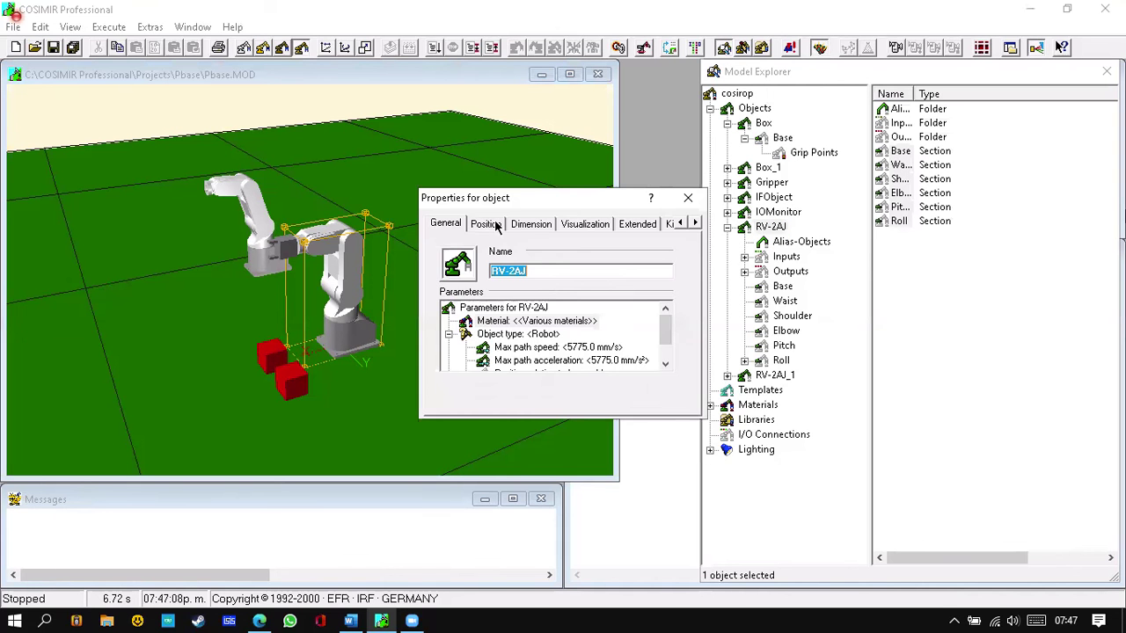
click(486, 223)
key(Tab)
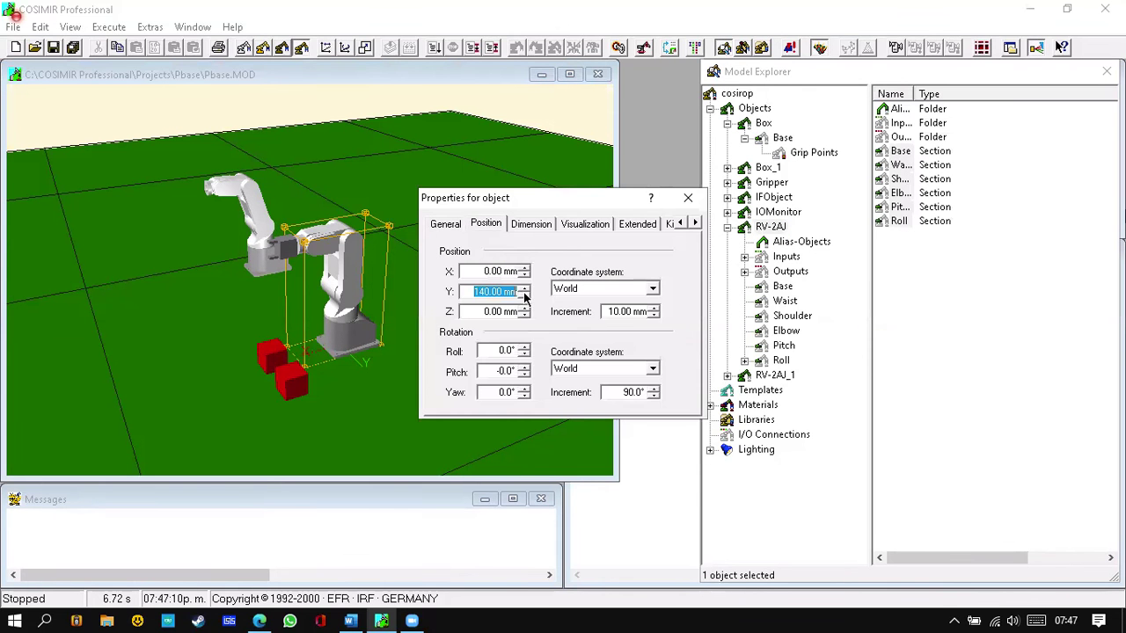
double_click(524, 297)
click(525, 297)
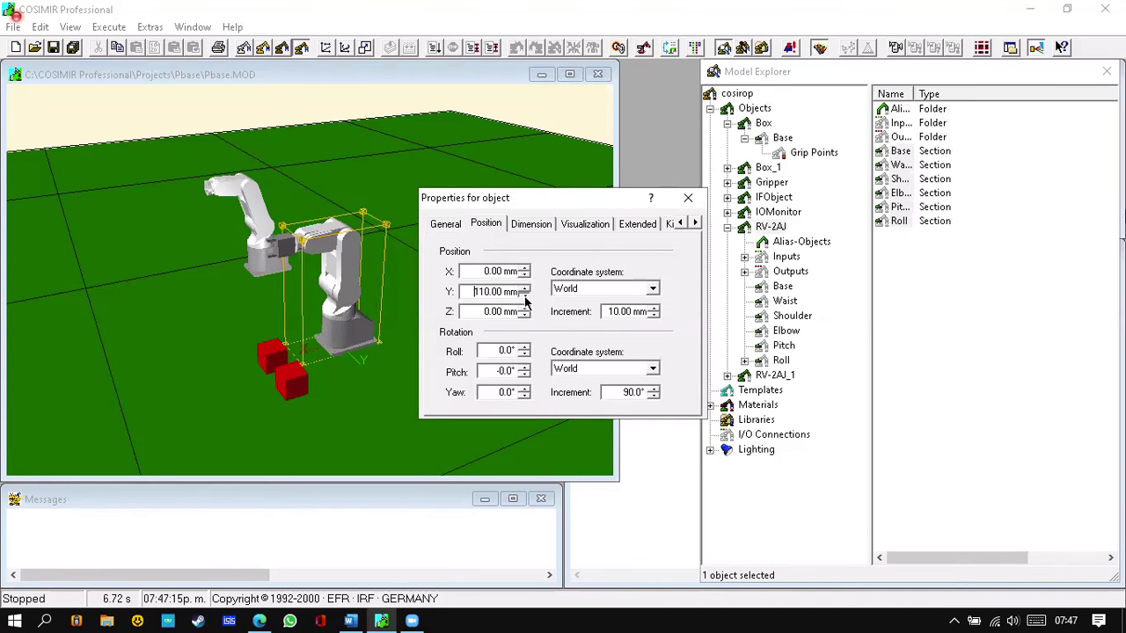
drag(526, 299, 525, 301)
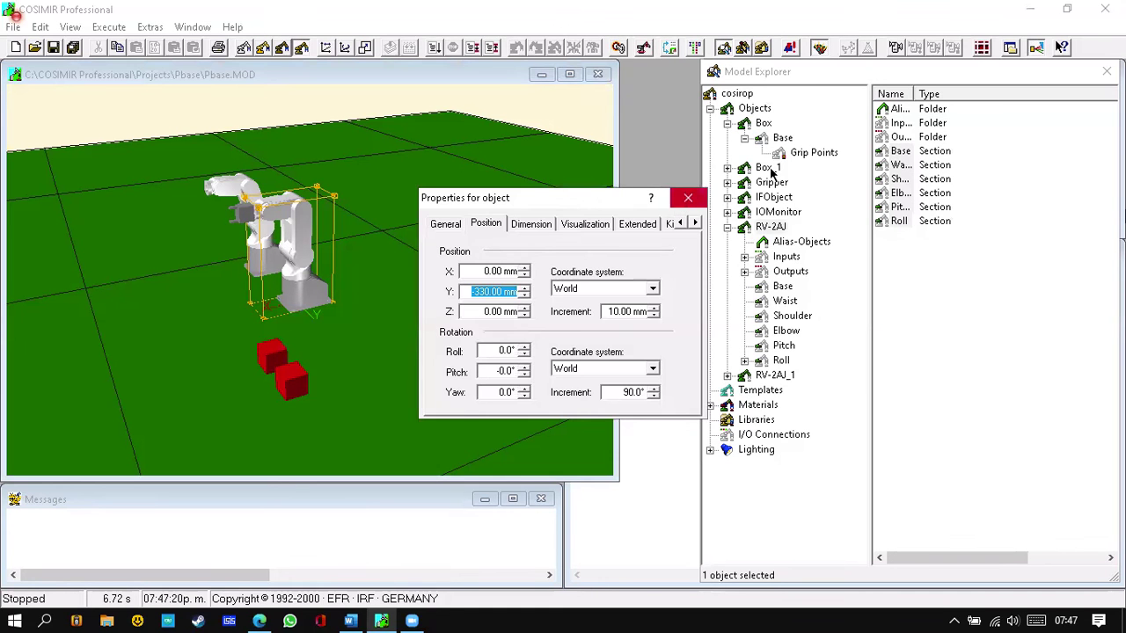
click(688, 198)
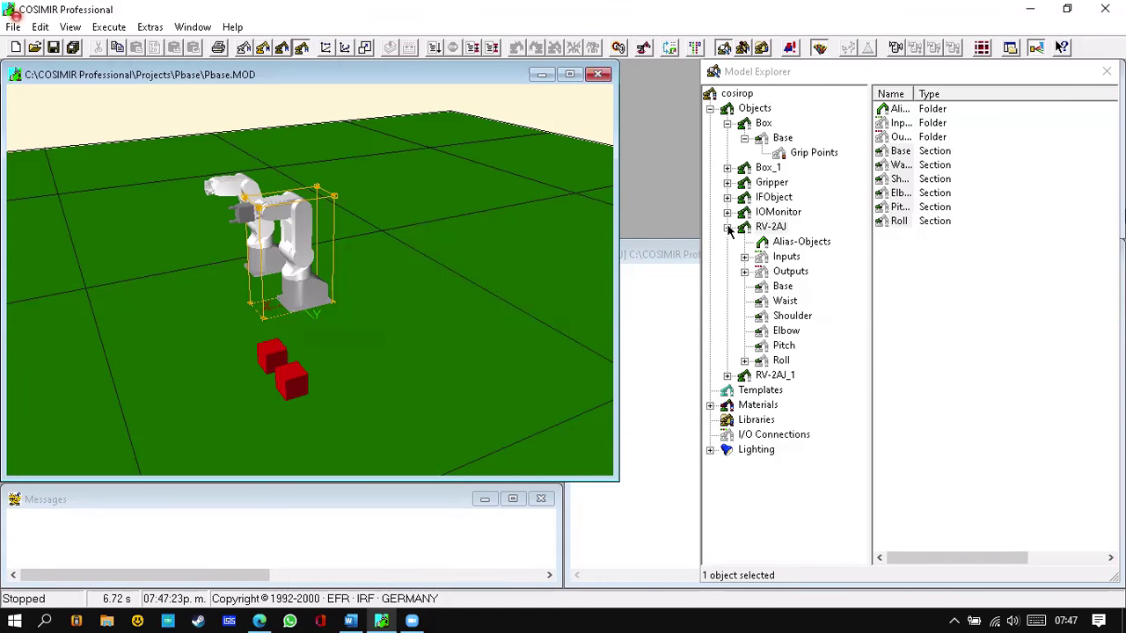
Set the Y position of RV-2AJ_1 to 190 mm in world coordinates and close its properties.
click(727, 228)
double_click(760, 242)
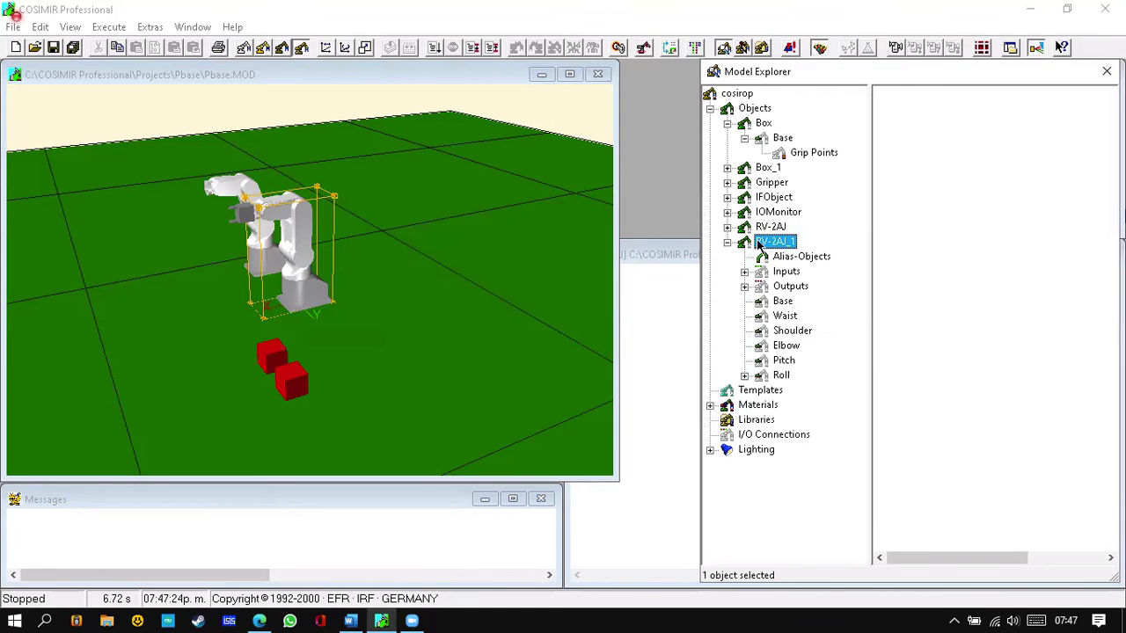
right_click(759, 243)
click(810, 399)
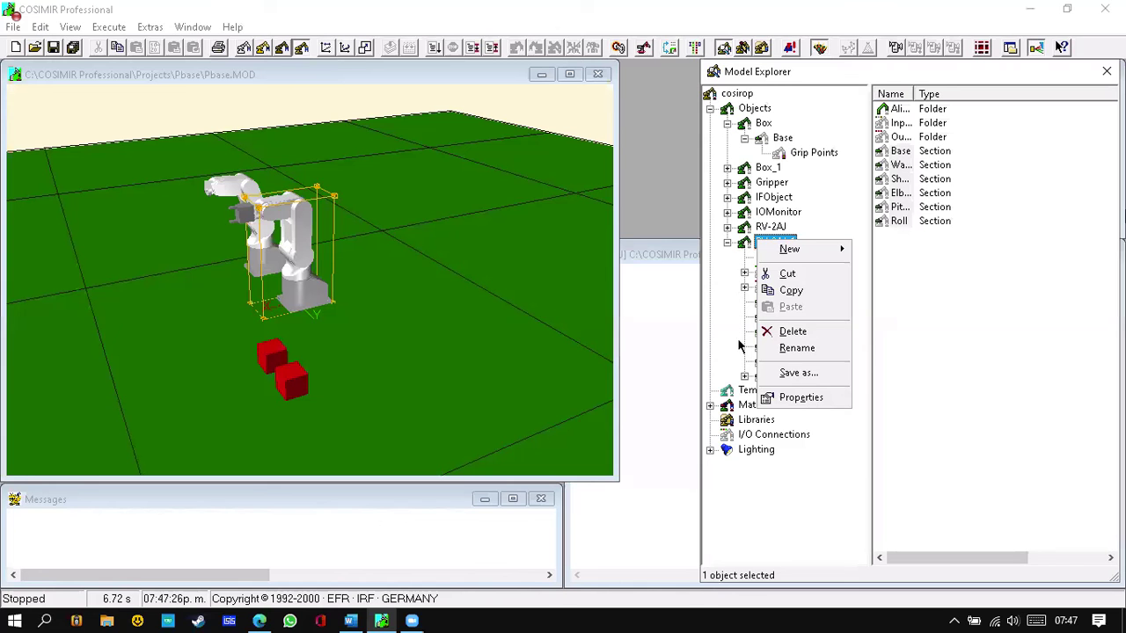
click(526, 288)
click(527, 289)
click(526, 288)
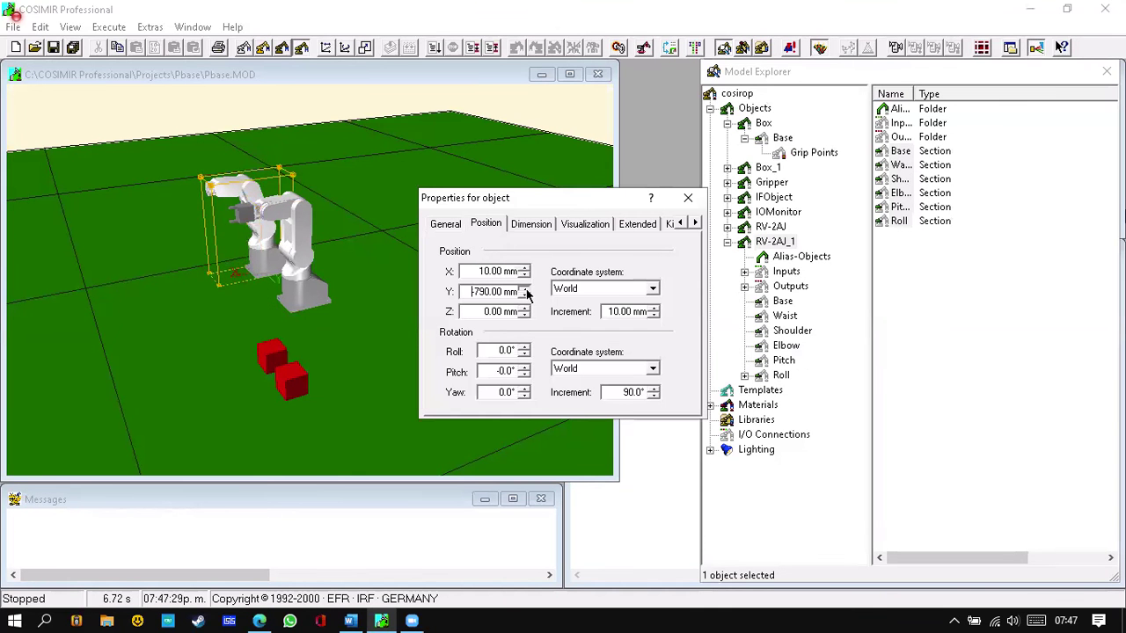
click(526, 288)
click(526, 289)
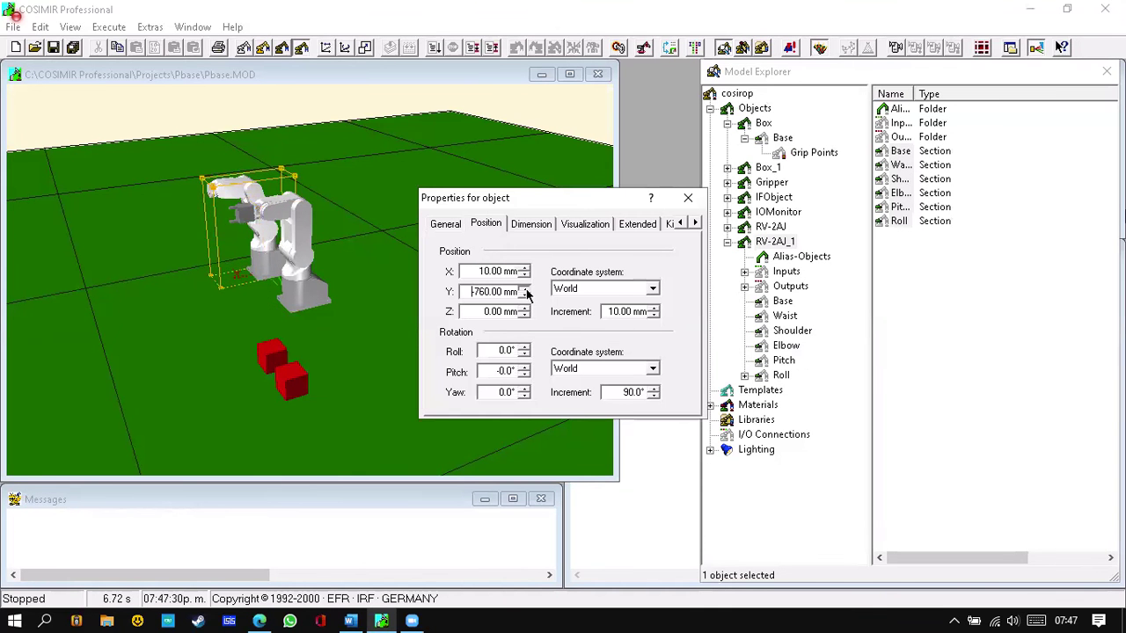
click(526, 289)
click(527, 288)
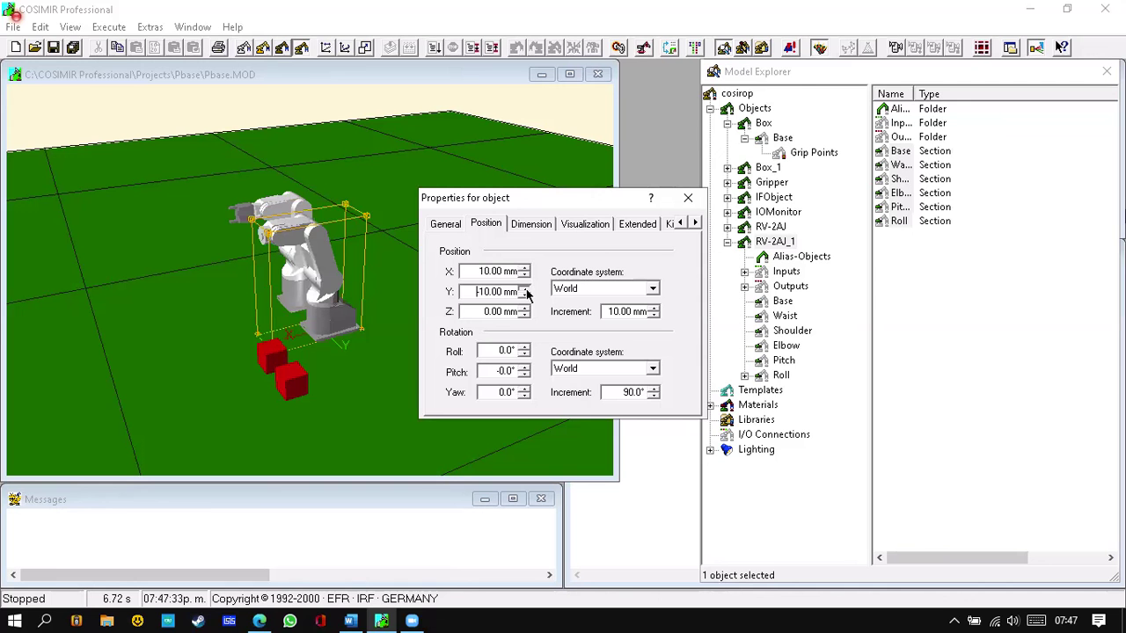
click(526, 291)
click(526, 290)
click(526, 290)
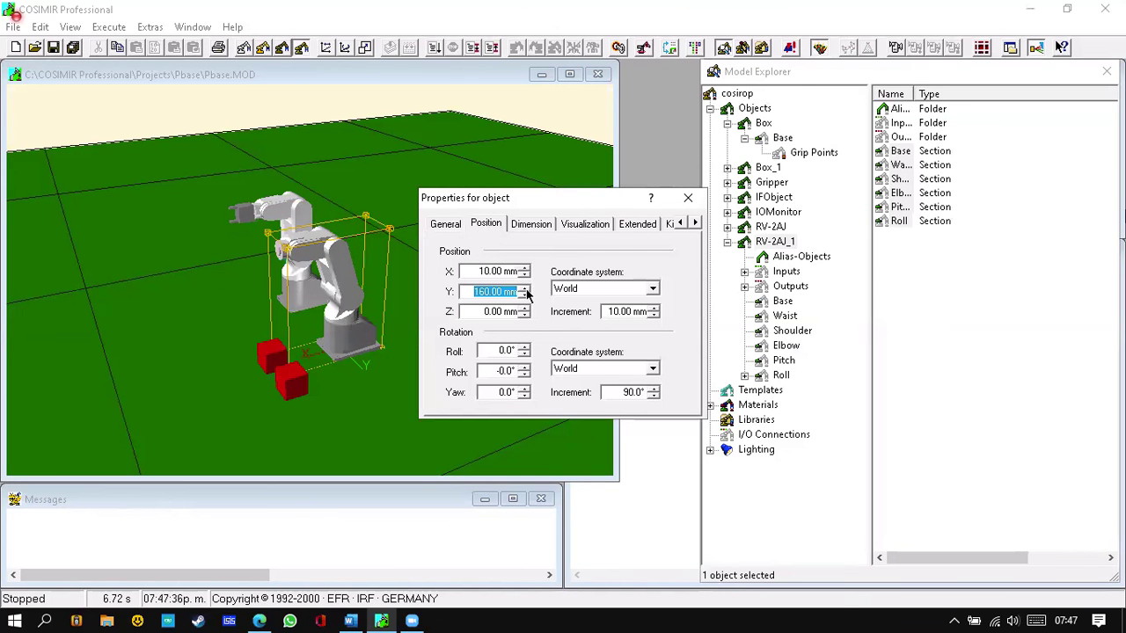
click(526, 291)
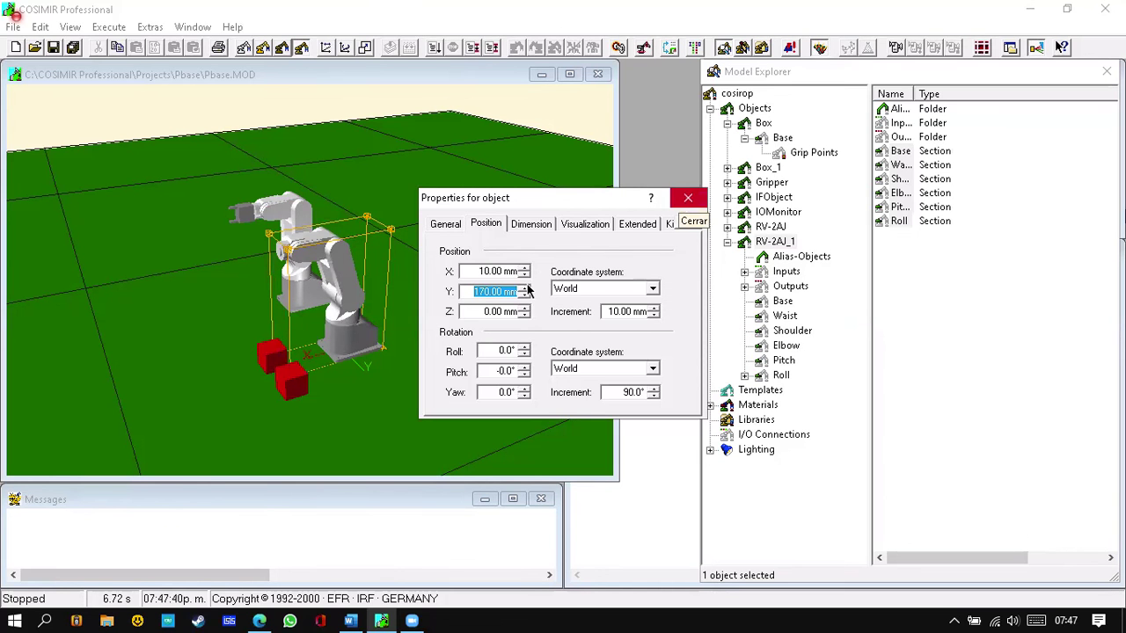
key(Up)
key(Up)
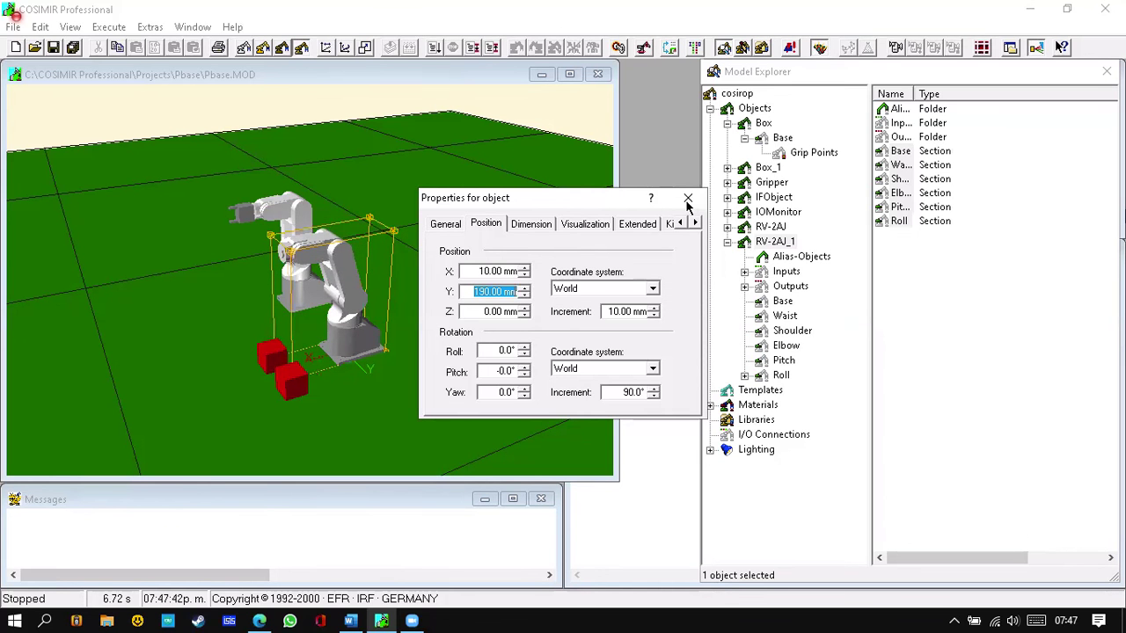
click(688, 200)
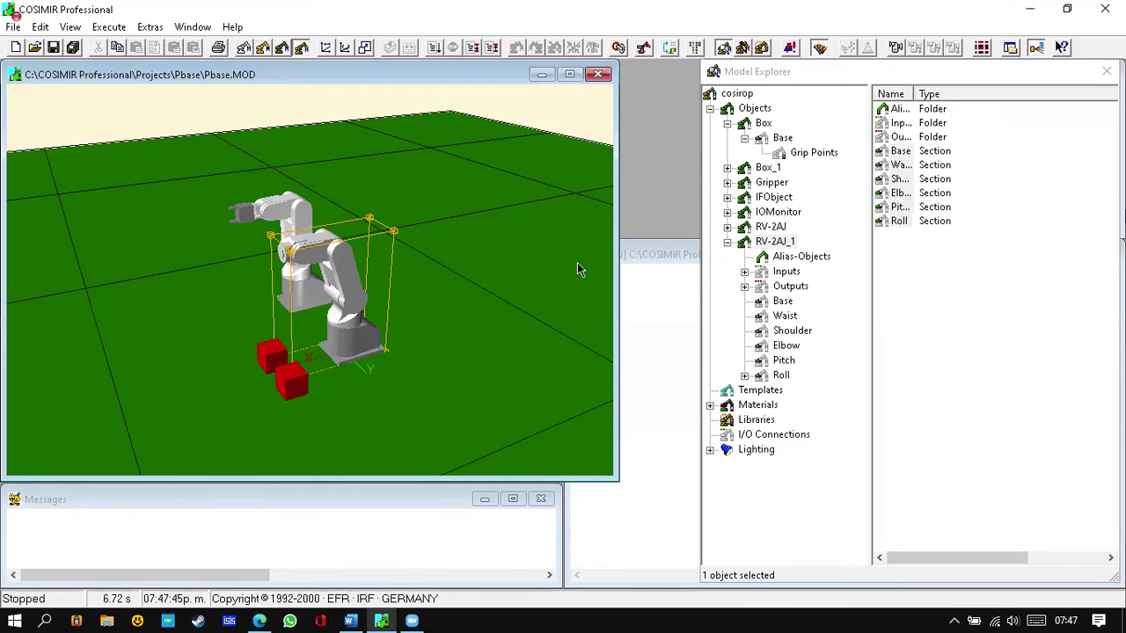
Open the model libraries and browse the robot, mechanism, sensor, LED and gripper categories through their previews.
click(710, 108)
click(749, 107)
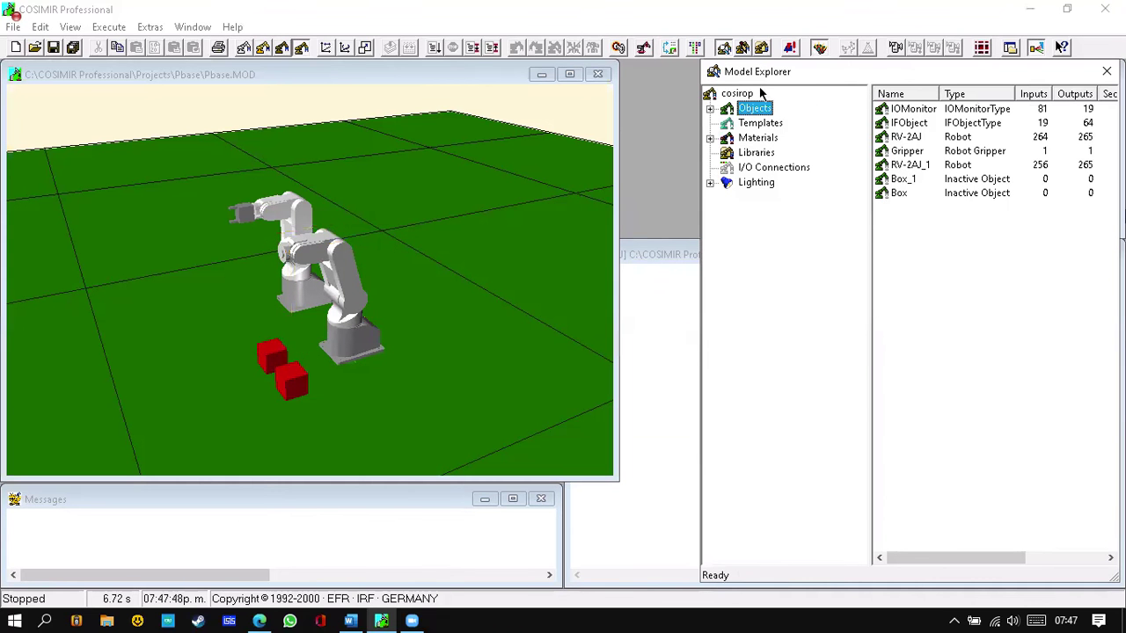
double_click(1000, 326)
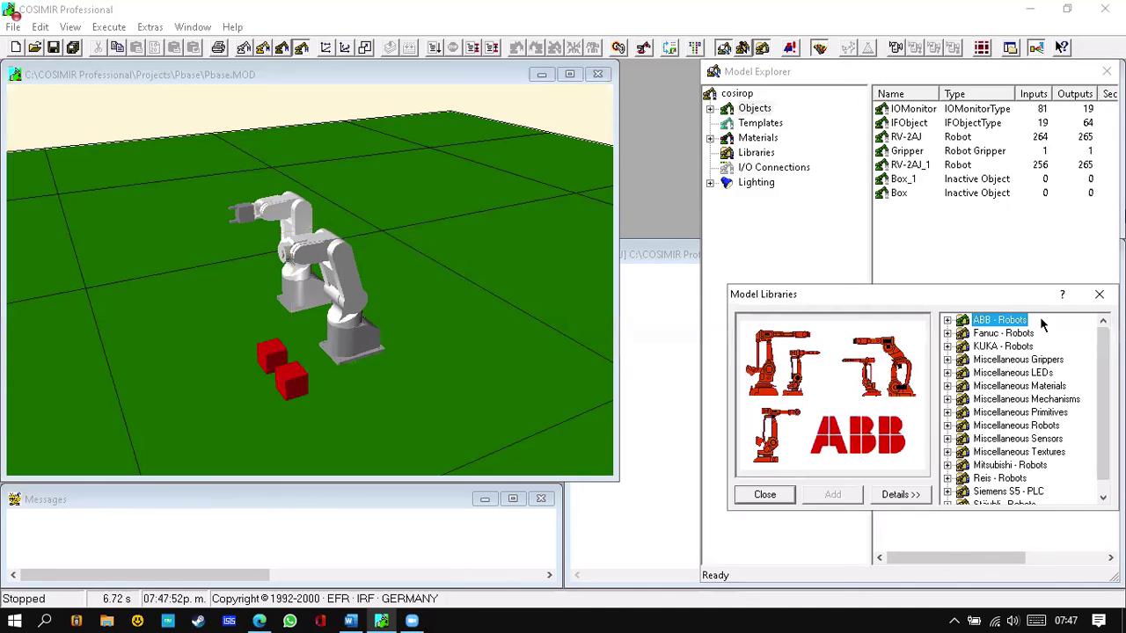
key(Down)
key(Down)
key(Down)
key(Down)
key(Down)
key(Down)
key(Down)
key(Down)
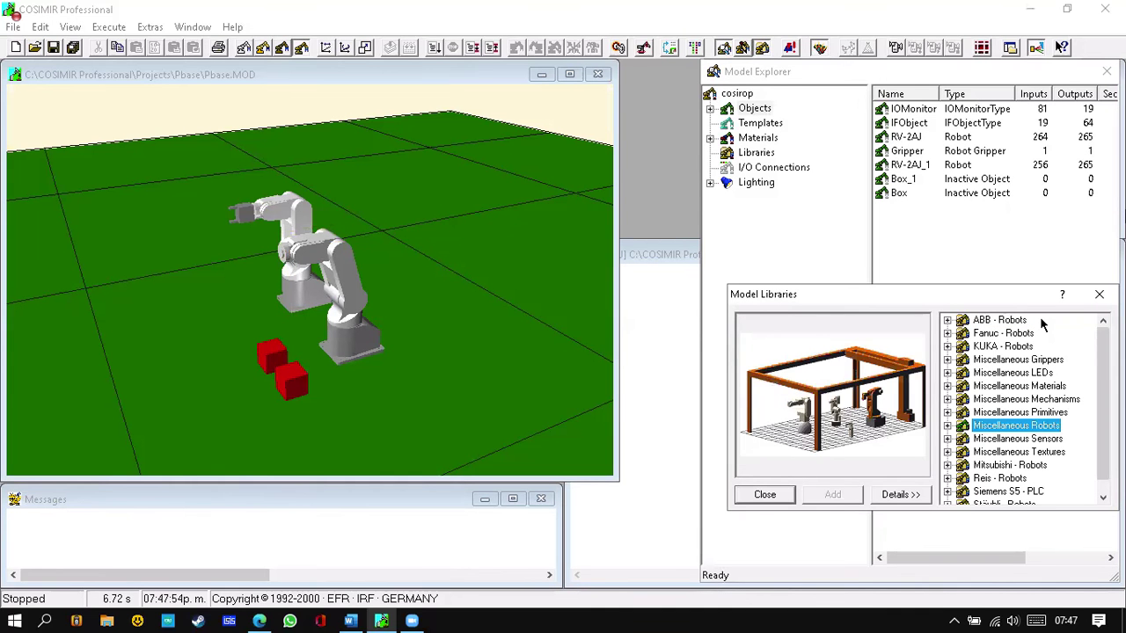
key(Down)
key(Down)
key(Down)
key(Down)
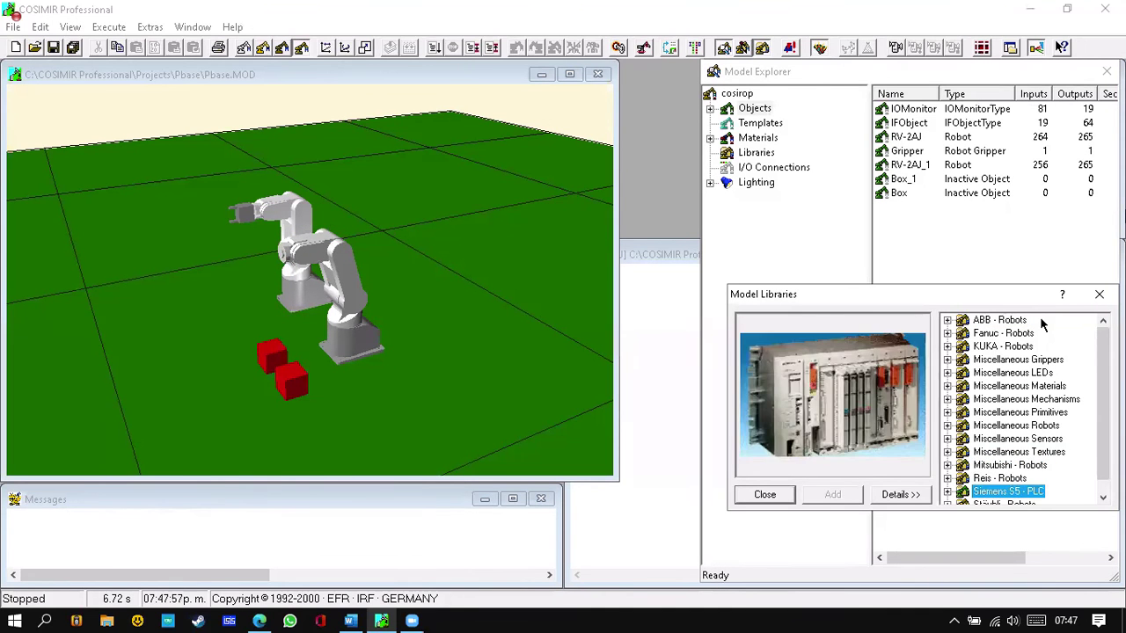
key(Down)
key(Up)
key(Up)
key(Up)
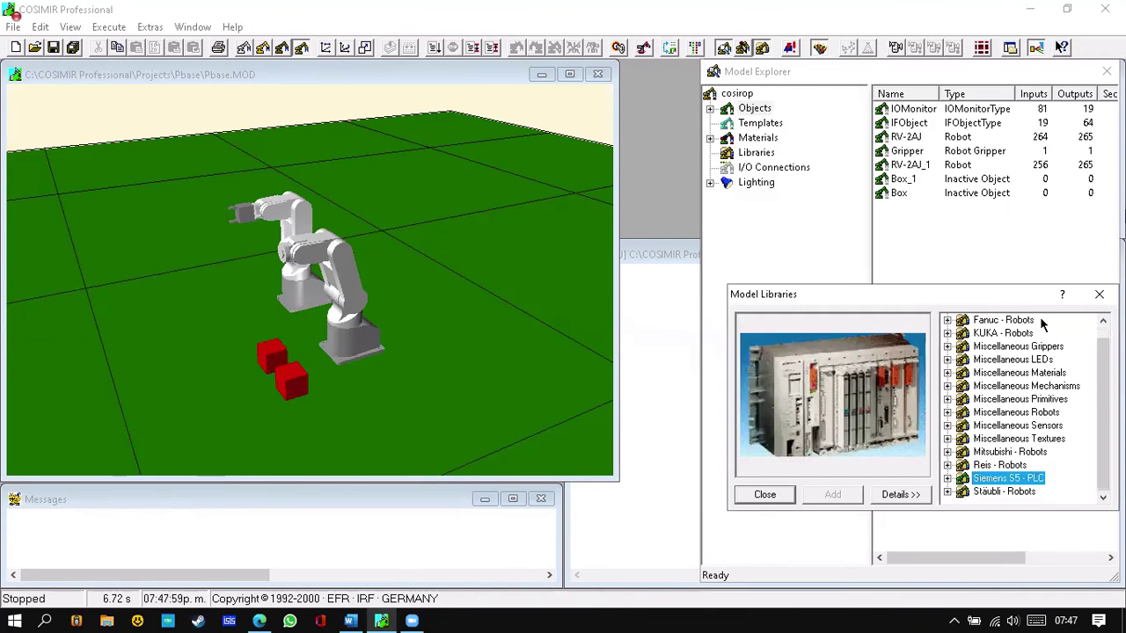
key(Up)
key(Up)
key(Up)
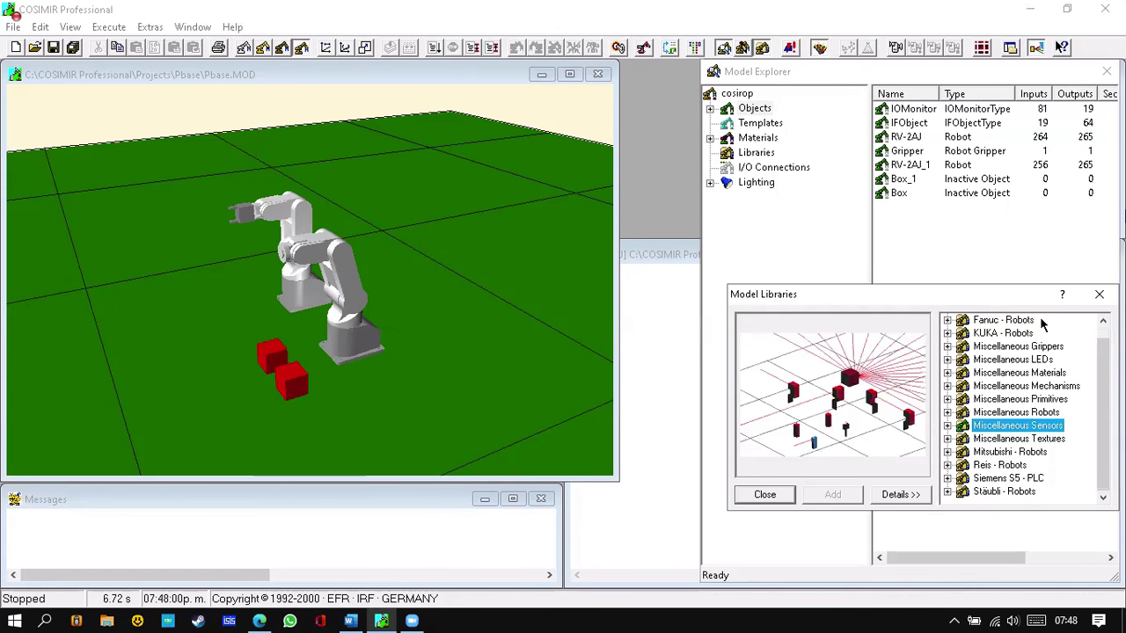
key(Up)
key(Up)
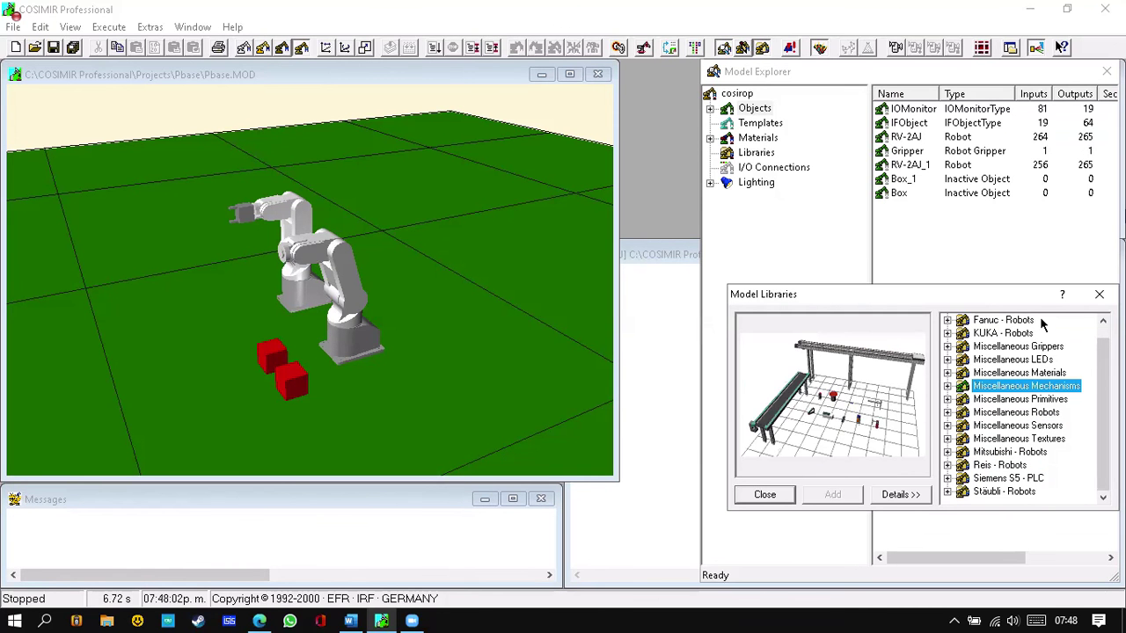
key(Up)
key(Up)
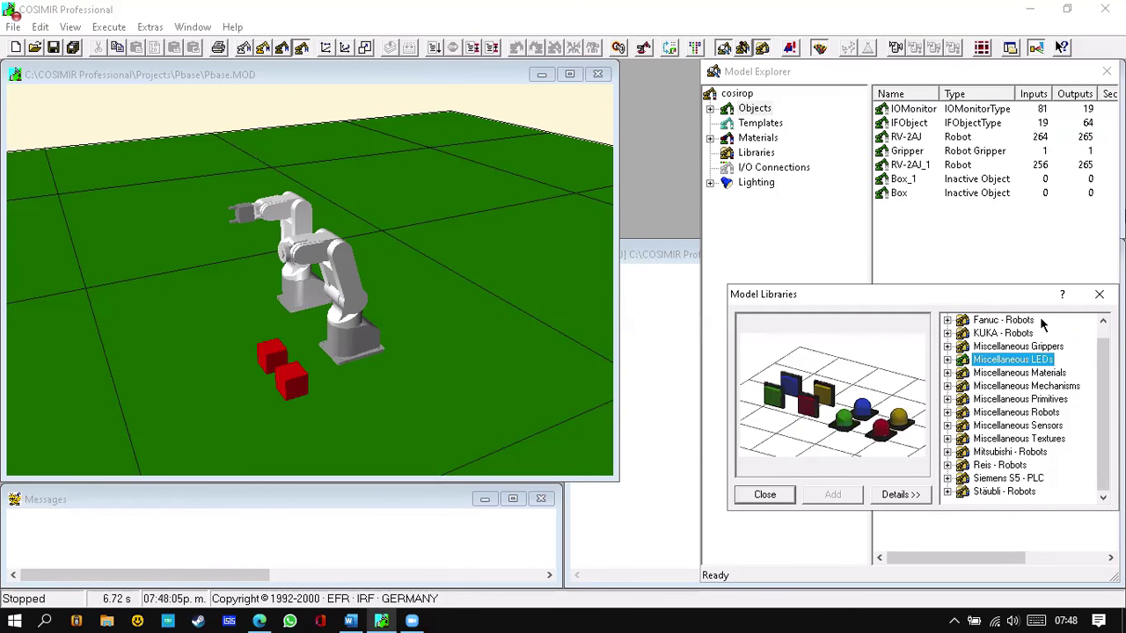
key(Up)
key(Up)
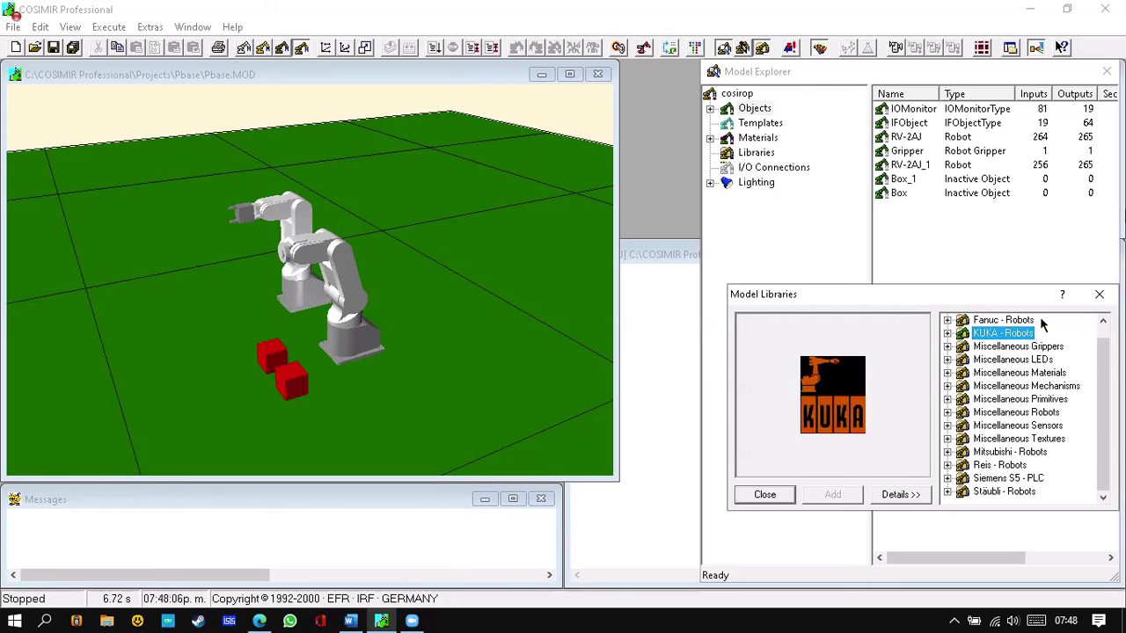
key(Down)
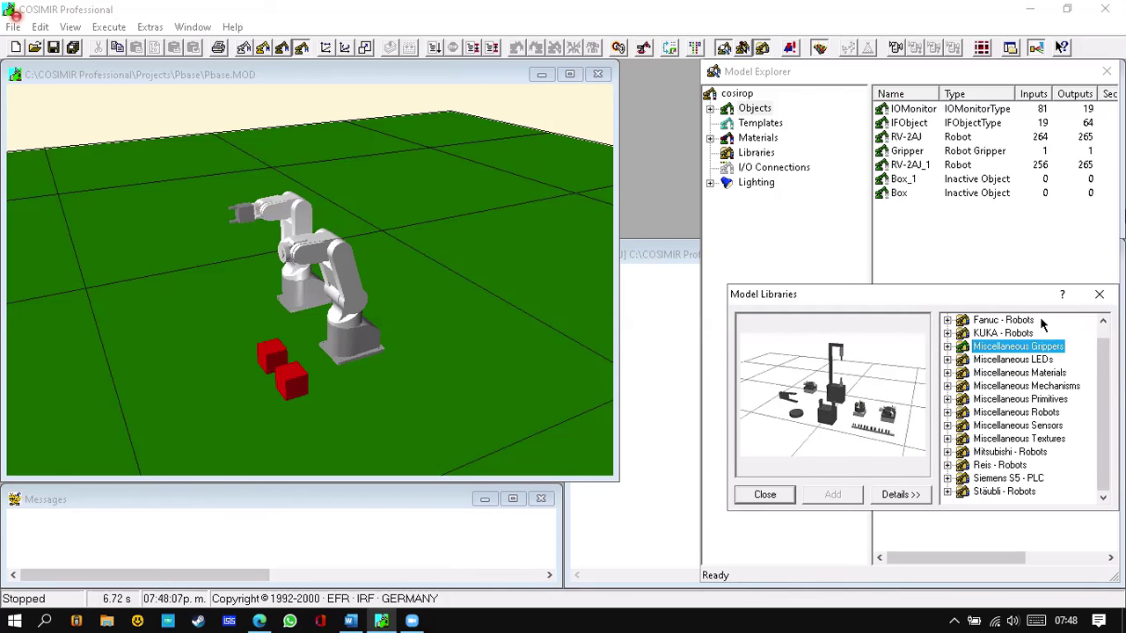
Preview several models in the Miscellaneous Grippers library, add Parallel gripper (simple) to the model, and close the library.
click(947, 347)
click(1007, 361)
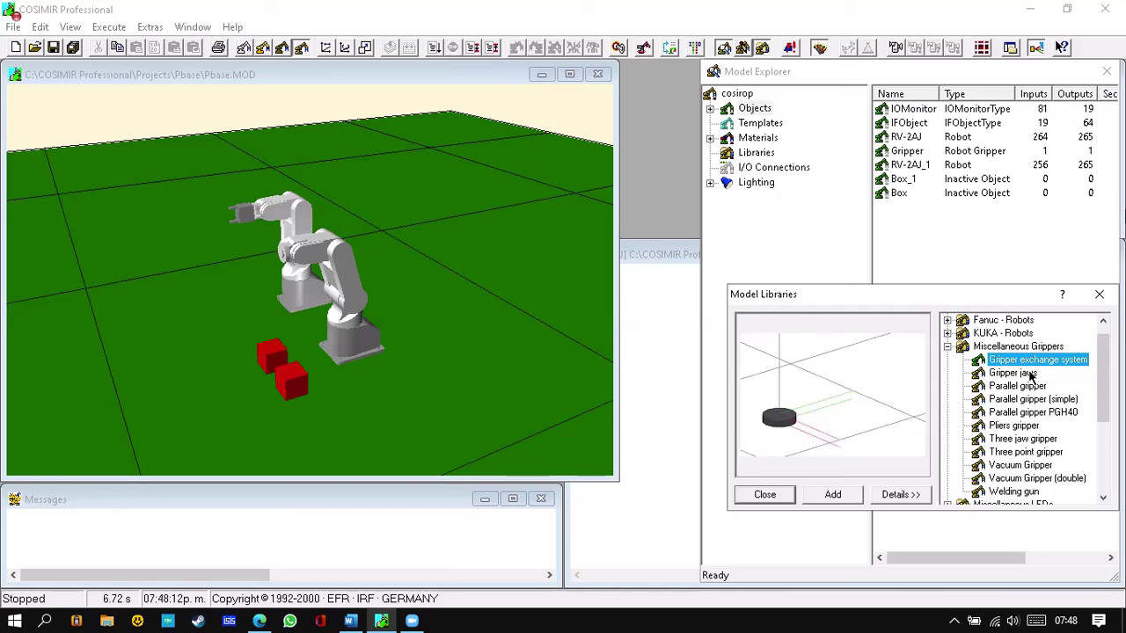
click(1012, 373)
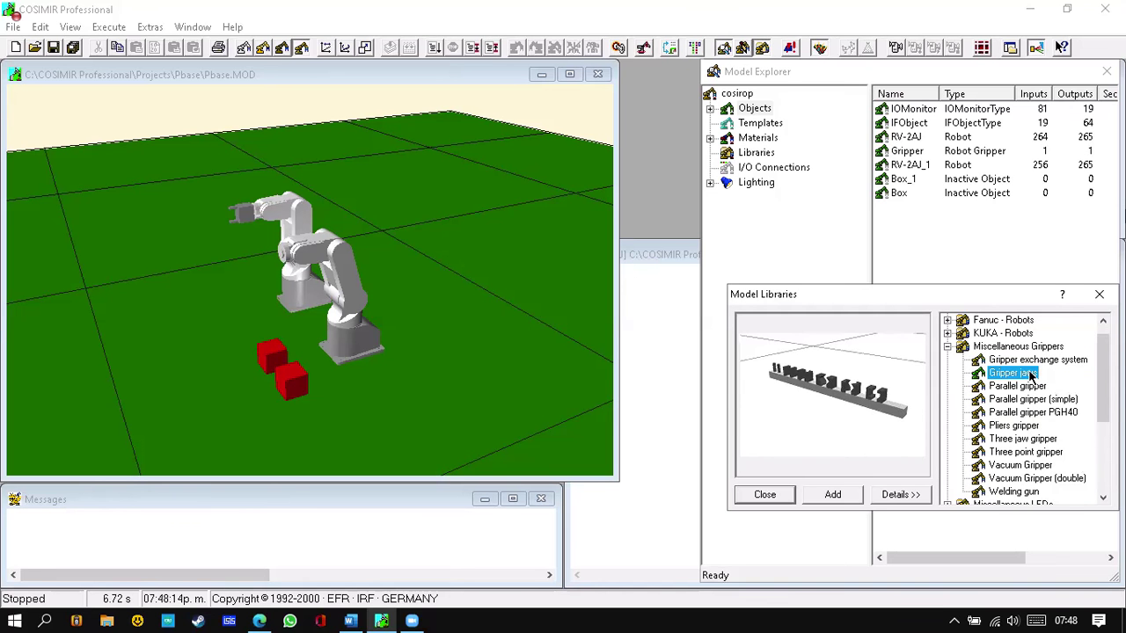
click(1033, 398)
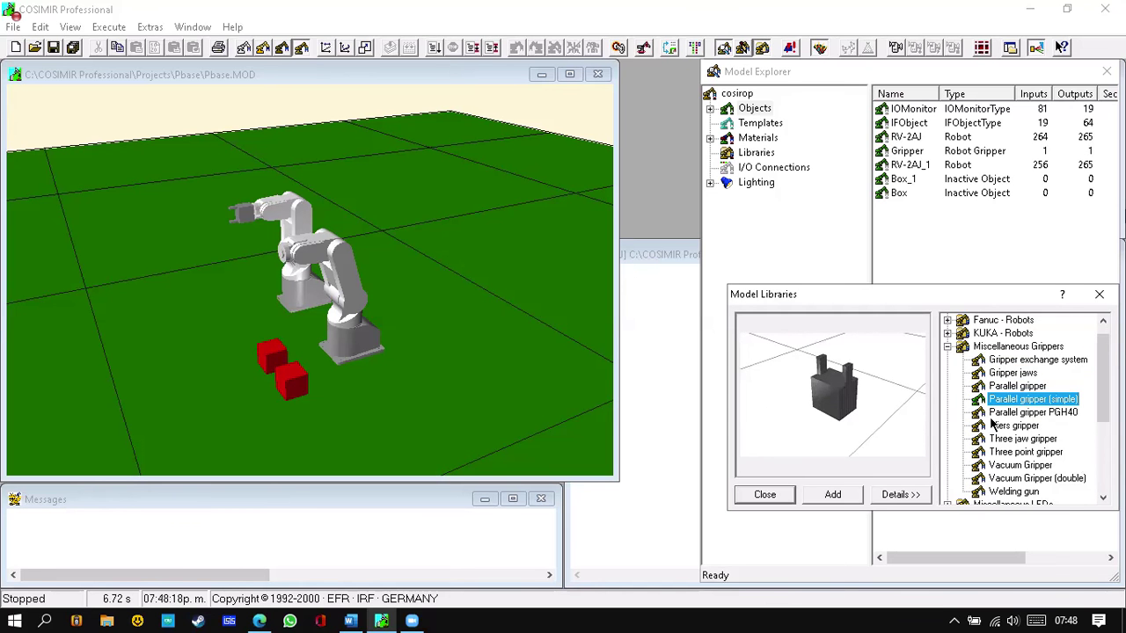
click(833, 494)
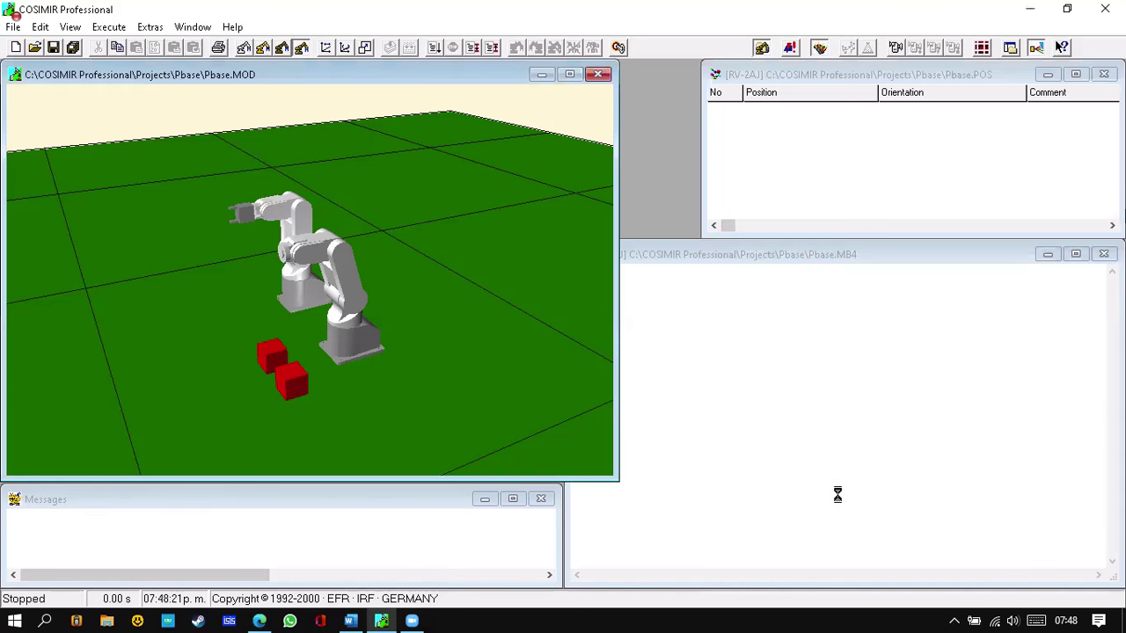
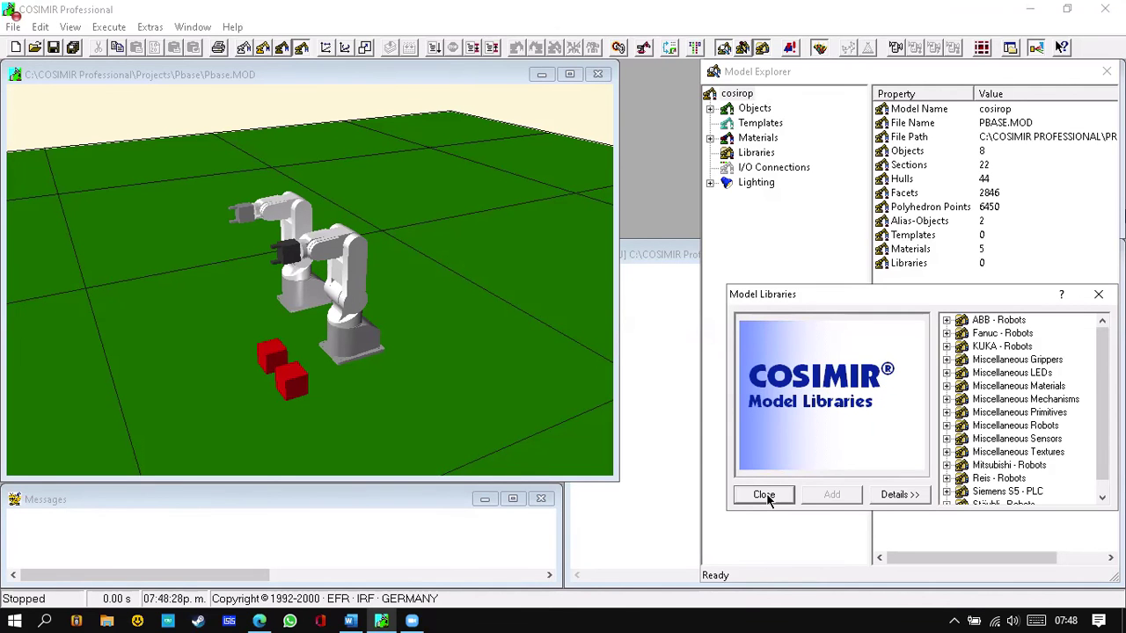
Open the jog operation for RV-2AJ_1 and jog its arm along X and down along Z in XYZ Jog mode.
click(563, 359)
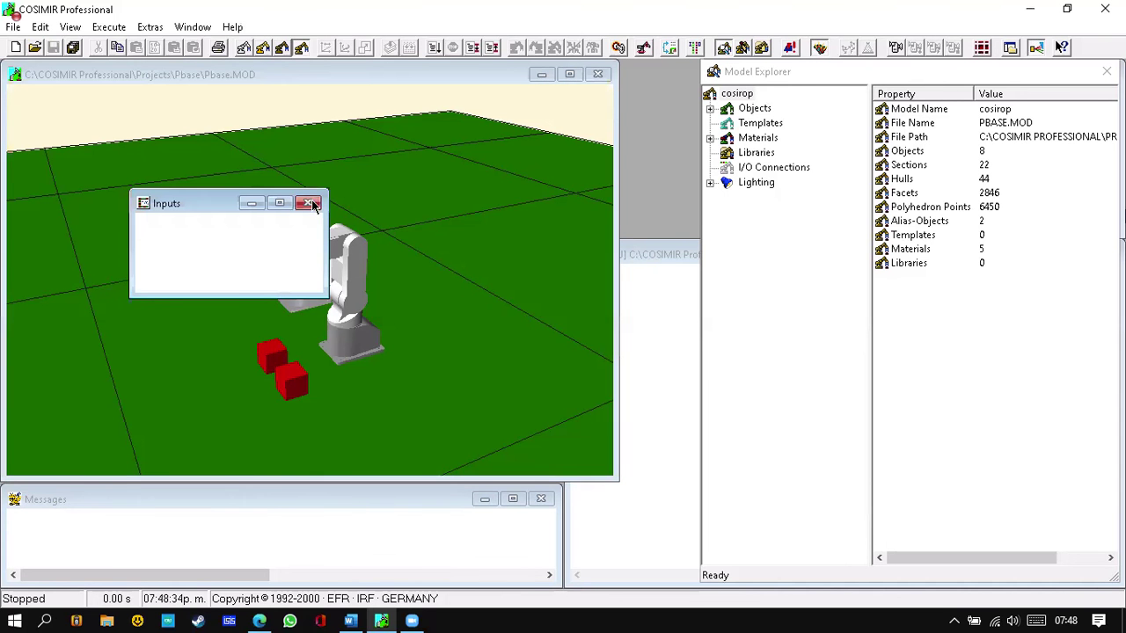
click(314, 204)
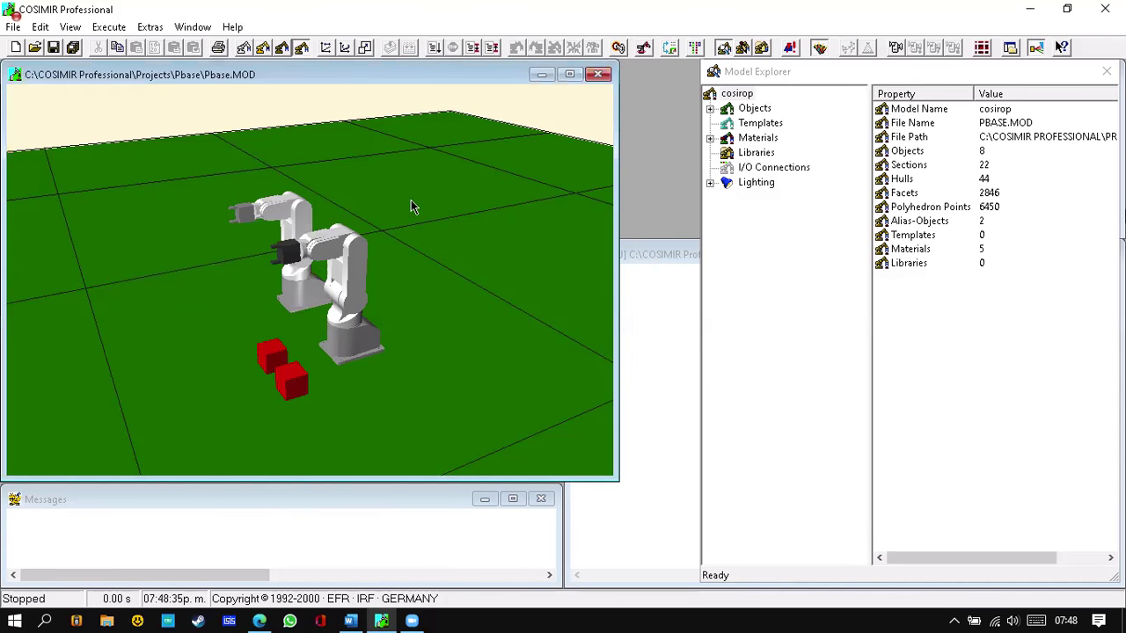
key(ctrl+j)
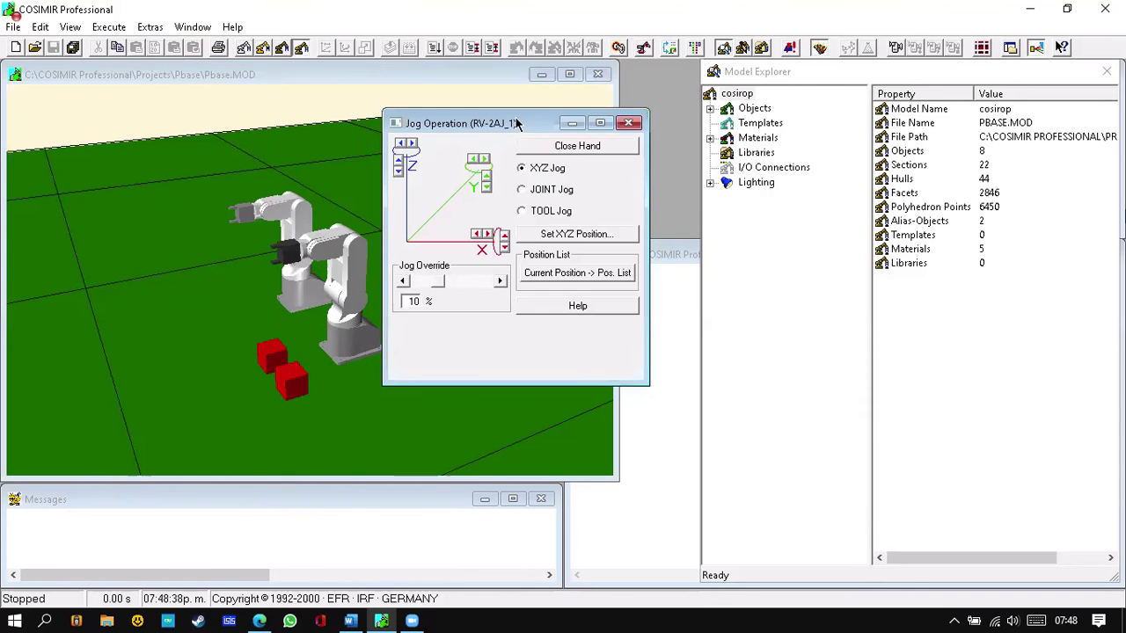
drag(513, 123, 555, 156)
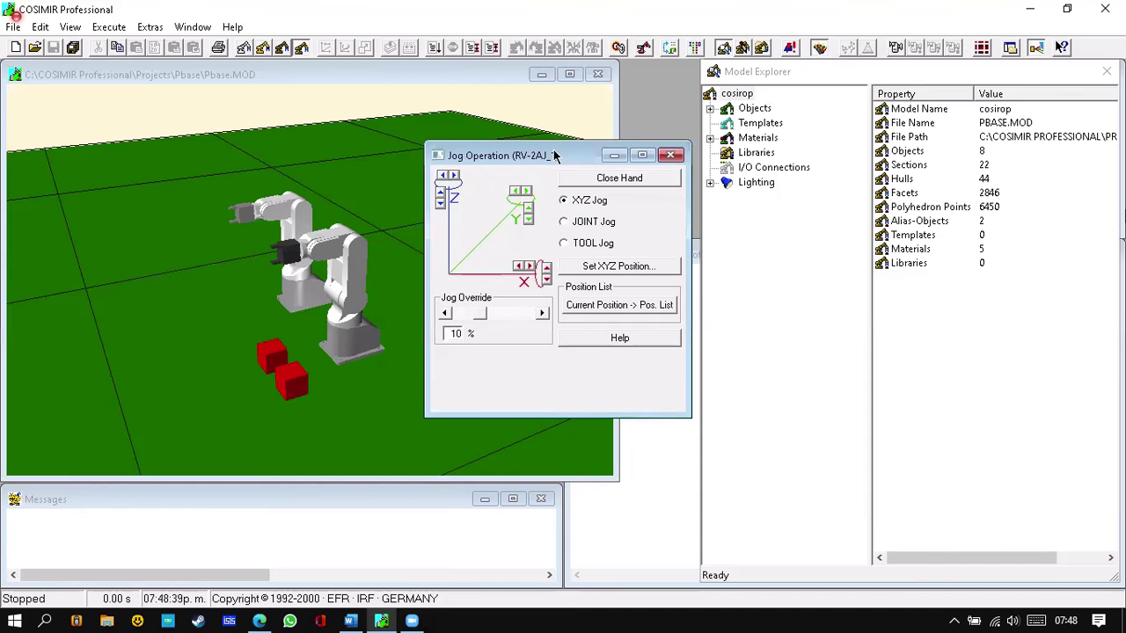
click(532, 267)
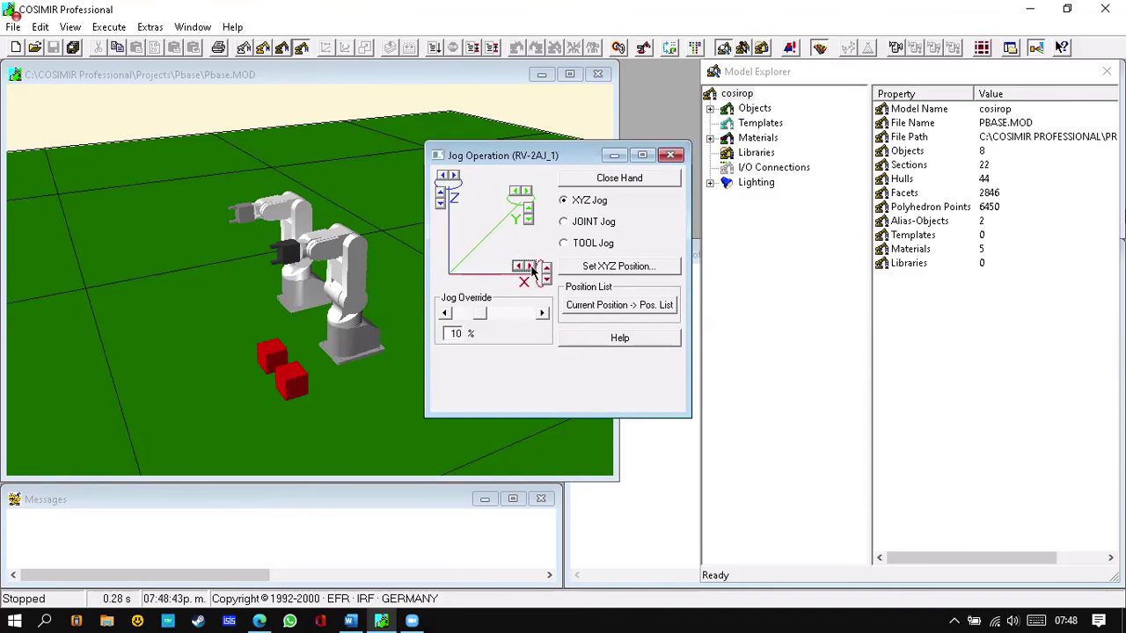
click(443, 204)
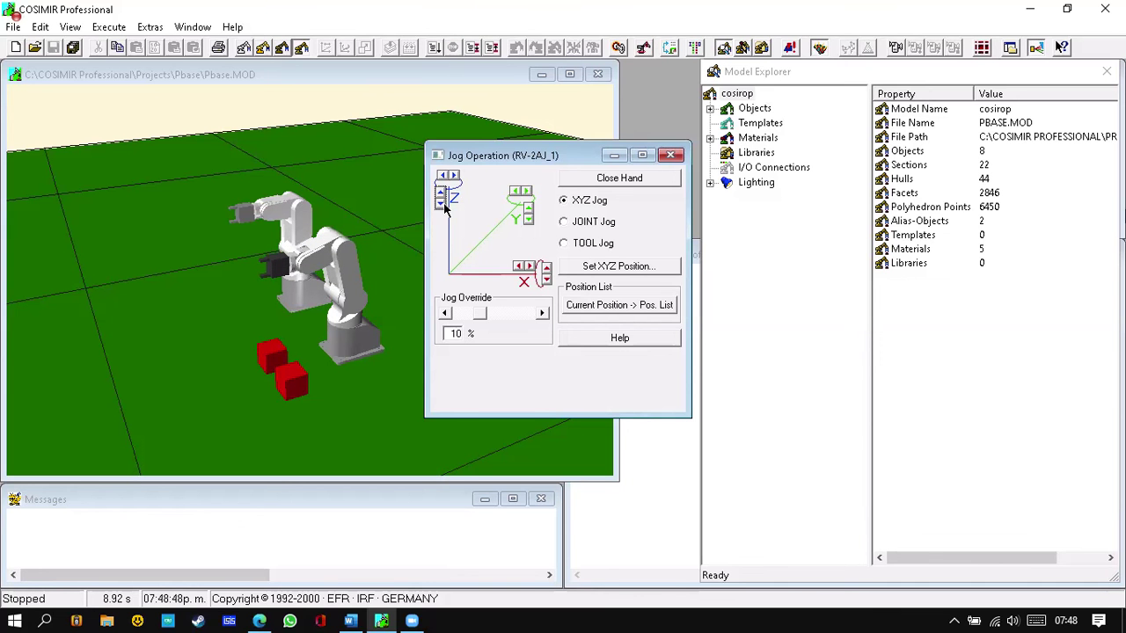
Switch RV-2AJ_1 to JOINT Jog, set the jog override to 40 %, and jog pitch and shoulder to lower the gripper toward the boxes.
click(564, 223)
click(548, 239)
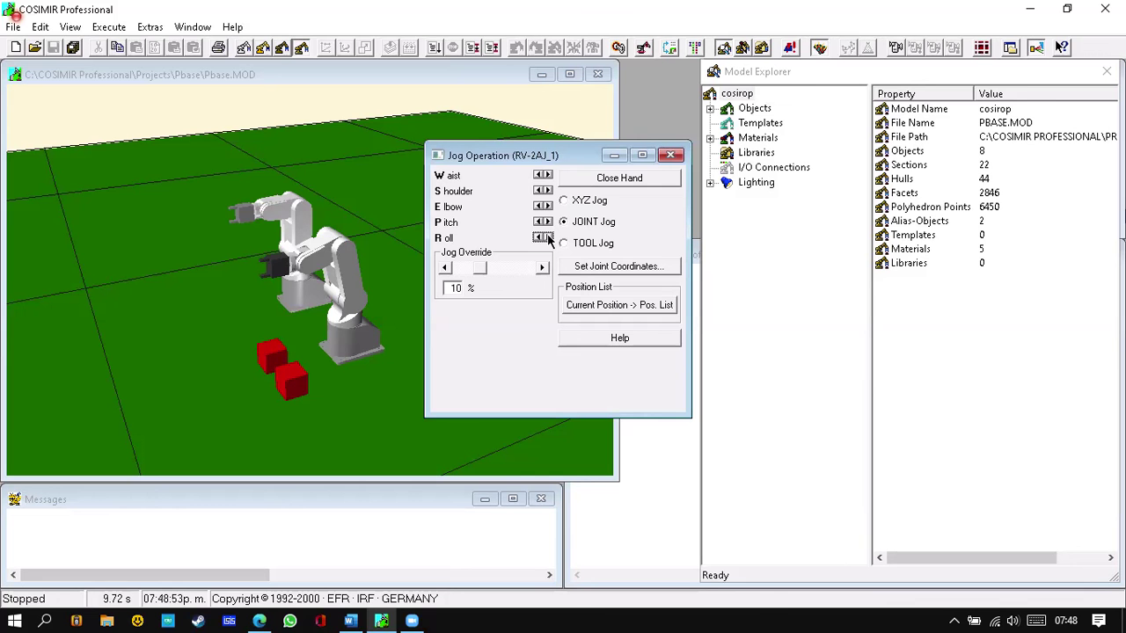
click(547, 223)
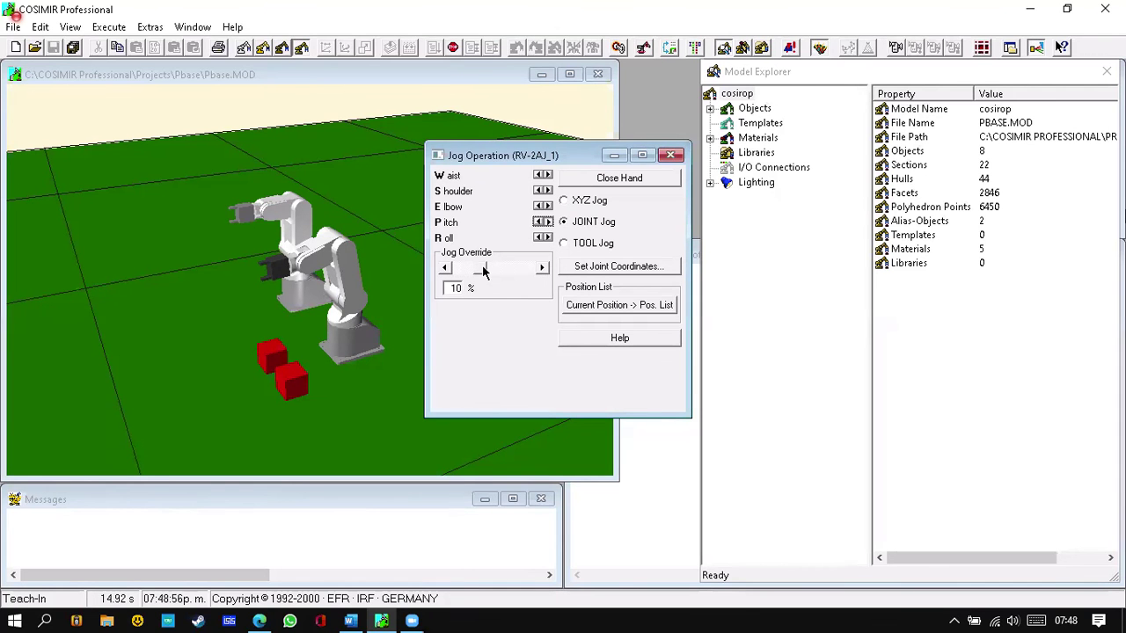
click(547, 222)
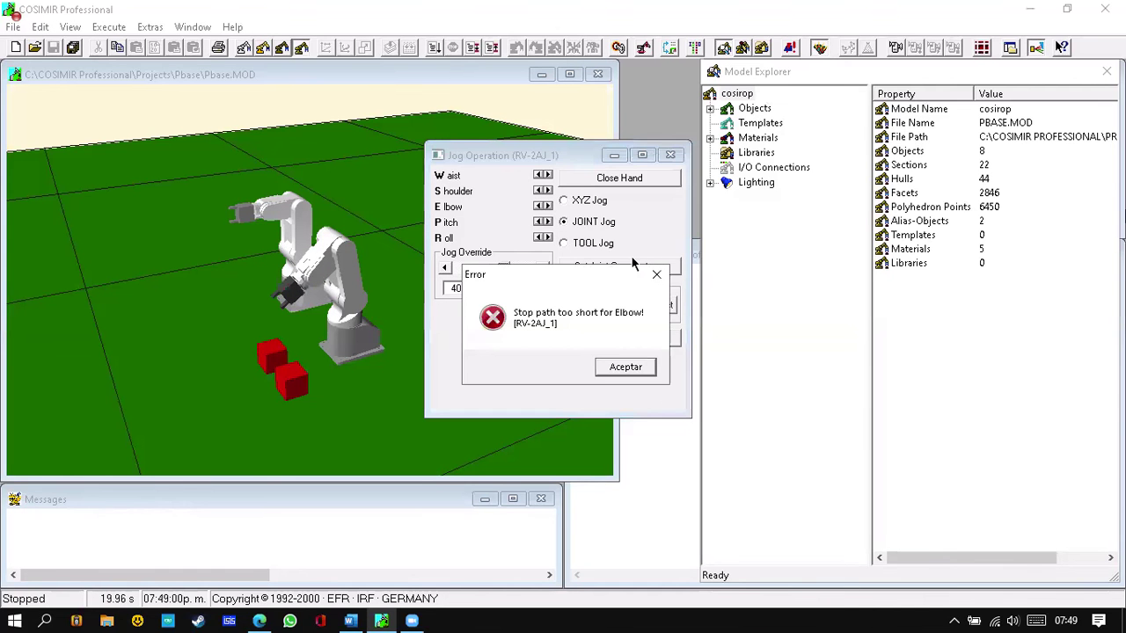
key(Return)
click(548, 191)
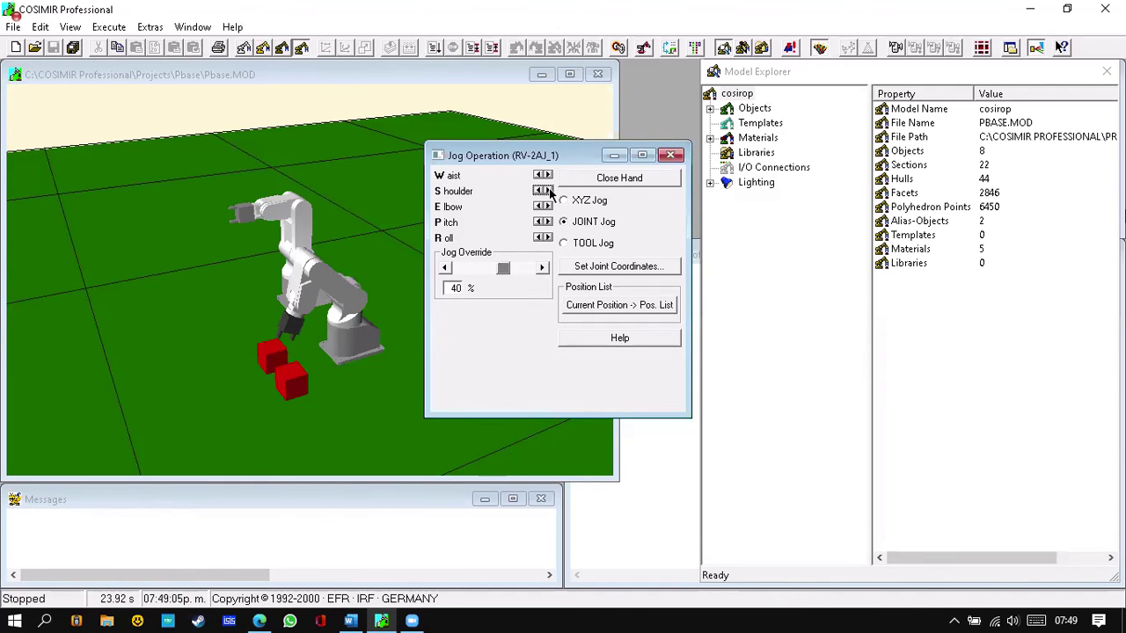
Jog the roll joint of the RV-2AJ_1 robot in the positive direction in JOINT Jog mode.
click(545, 238)
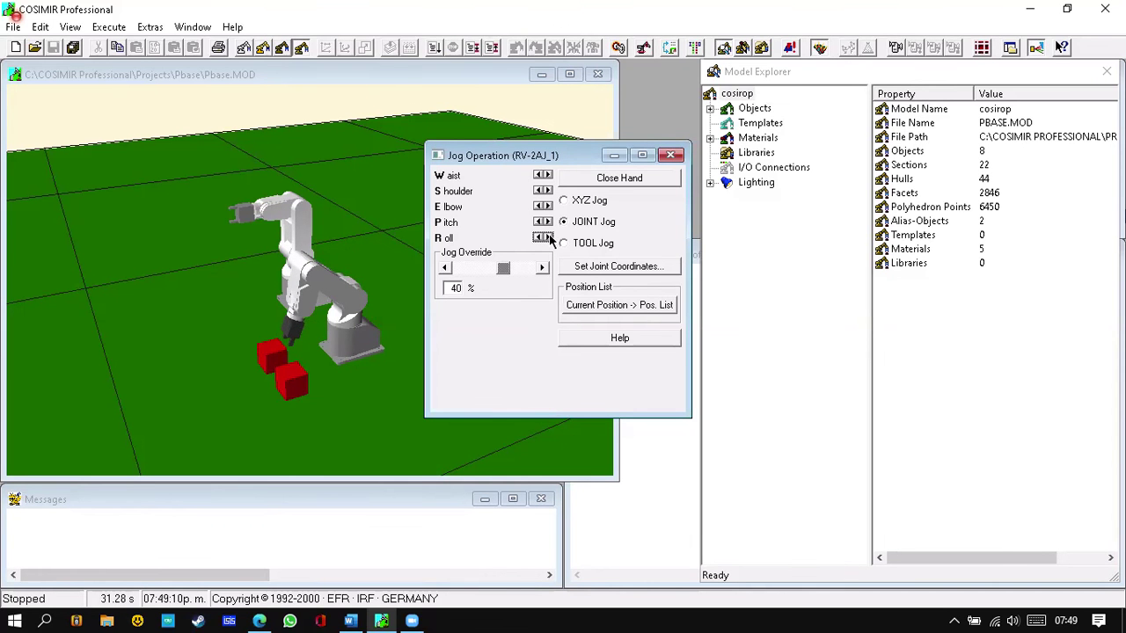
Expand the objects Box and Box_1 down to their grip points and highlight Box's Grippoint_1 in the workcell.
click(710, 109)
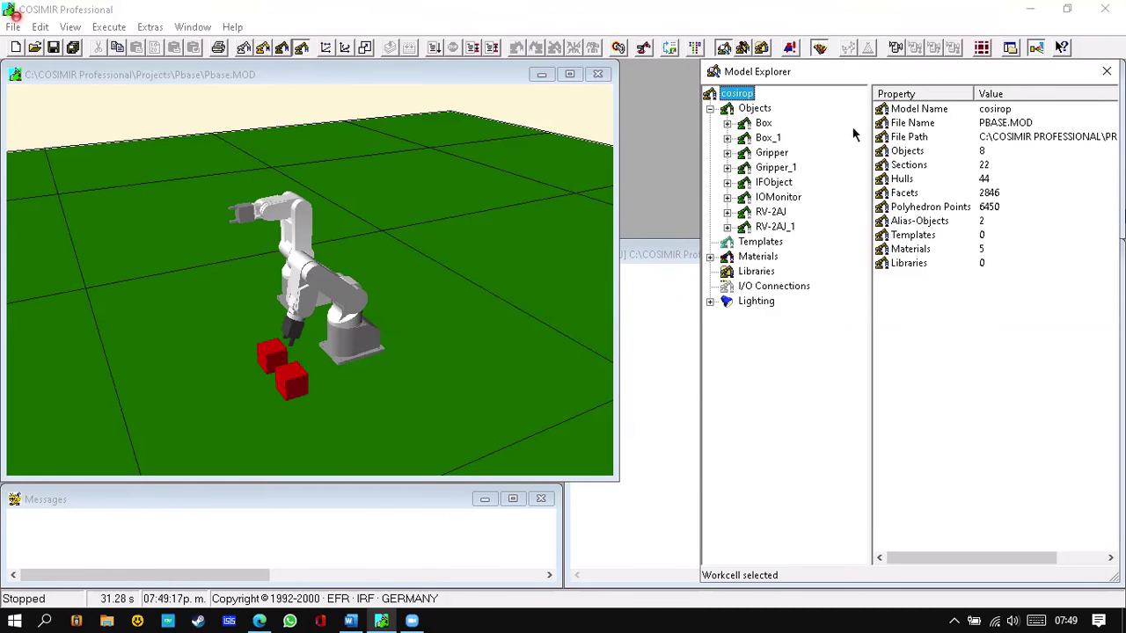
click(727, 123)
click(727, 153)
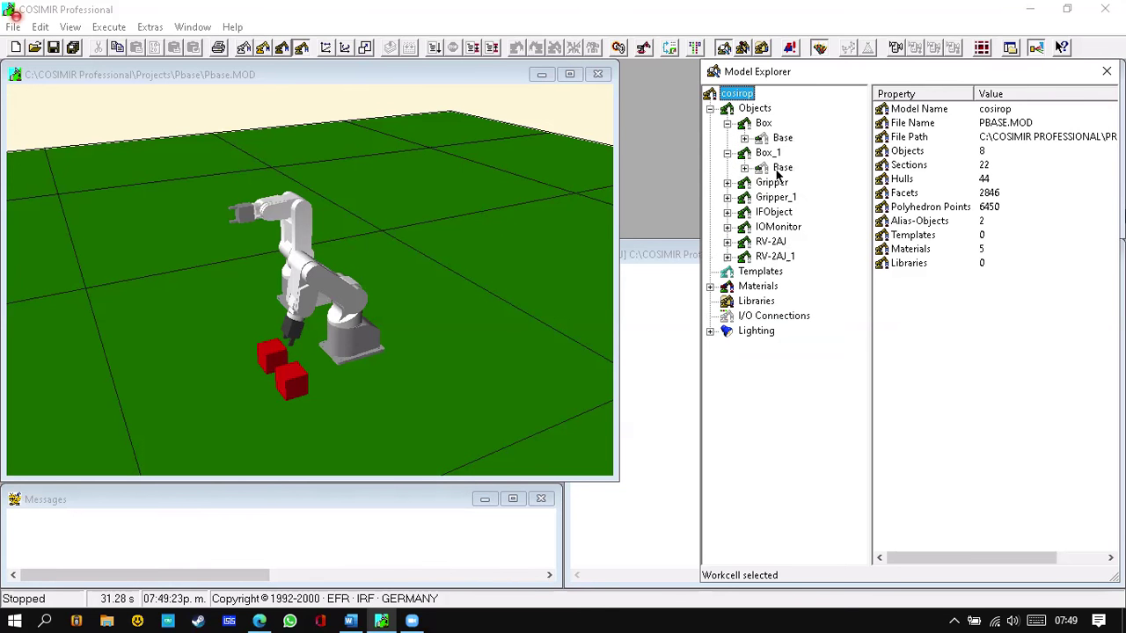
click(781, 169)
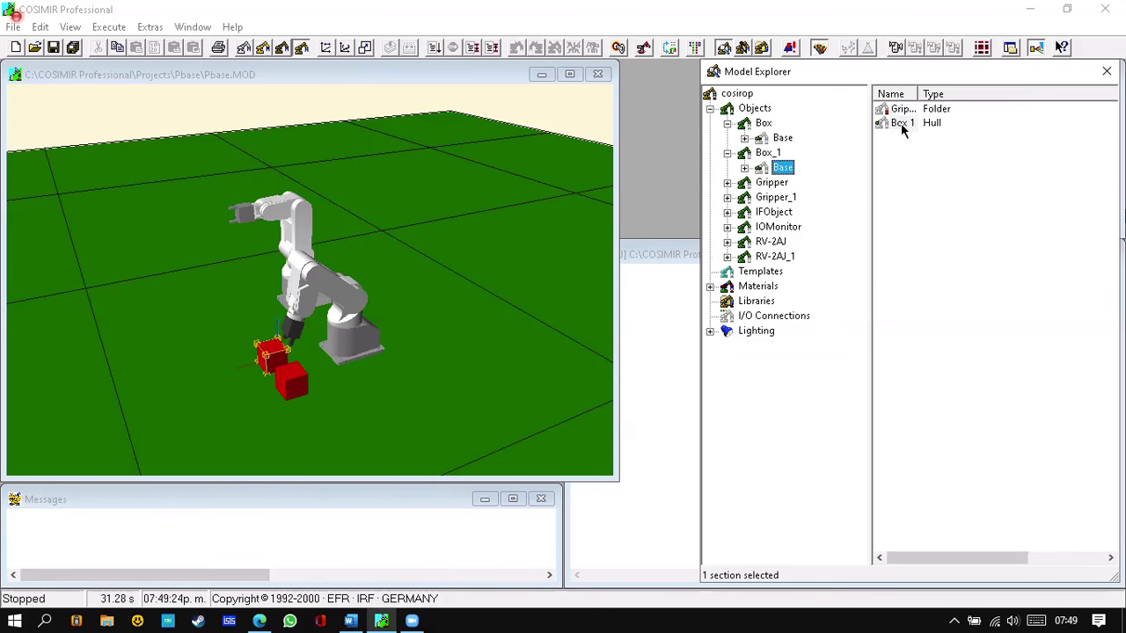
click(781, 139)
key(Right)
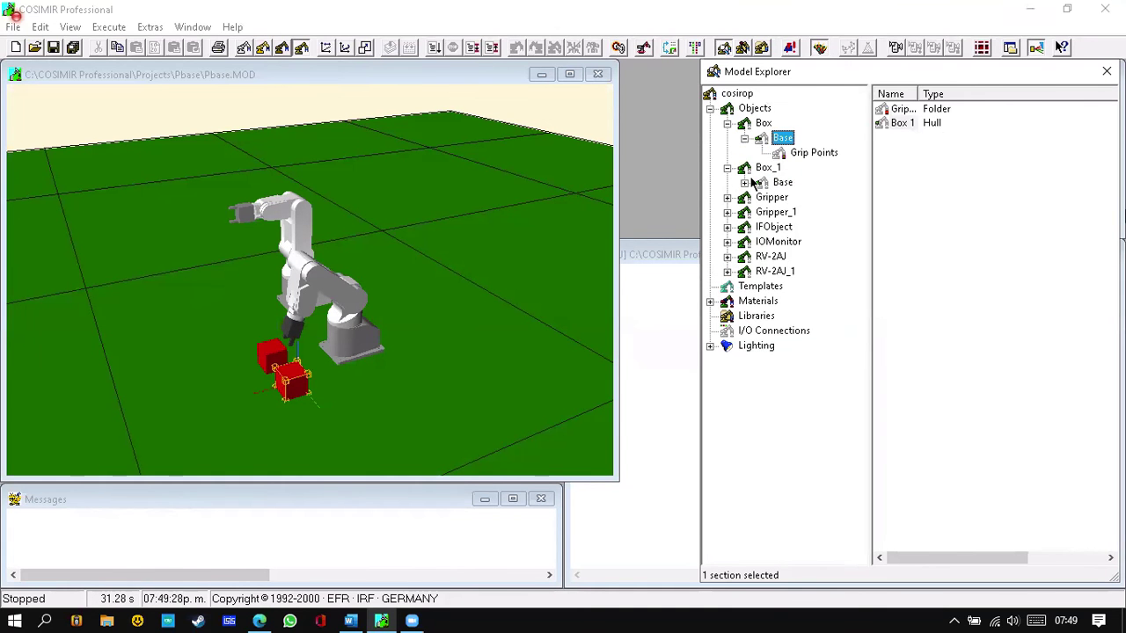
click(745, 182)
click(816, 153)
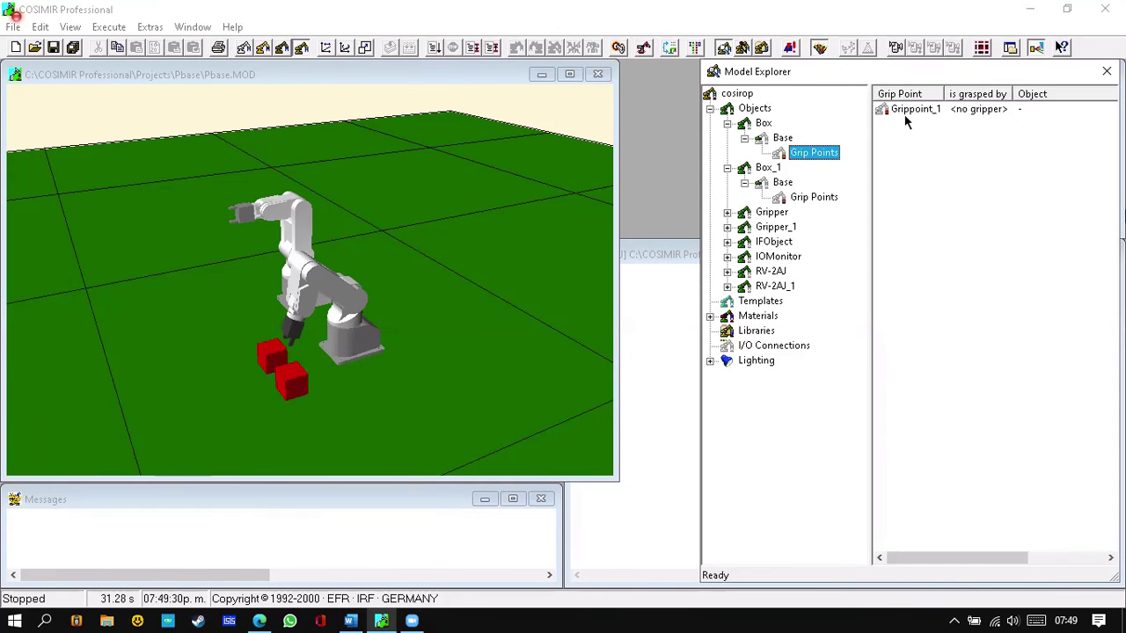
click(915, 111)
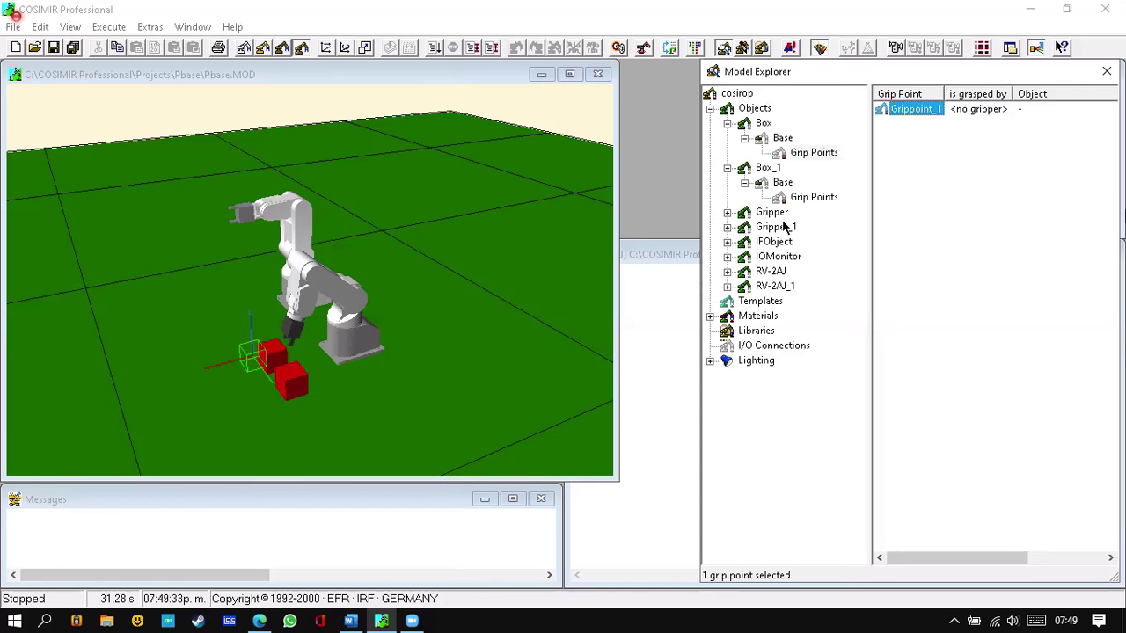
Set the X position of Box_1's Grippoint_2 to 60 mm in its grip point properties.
click(824, 198)
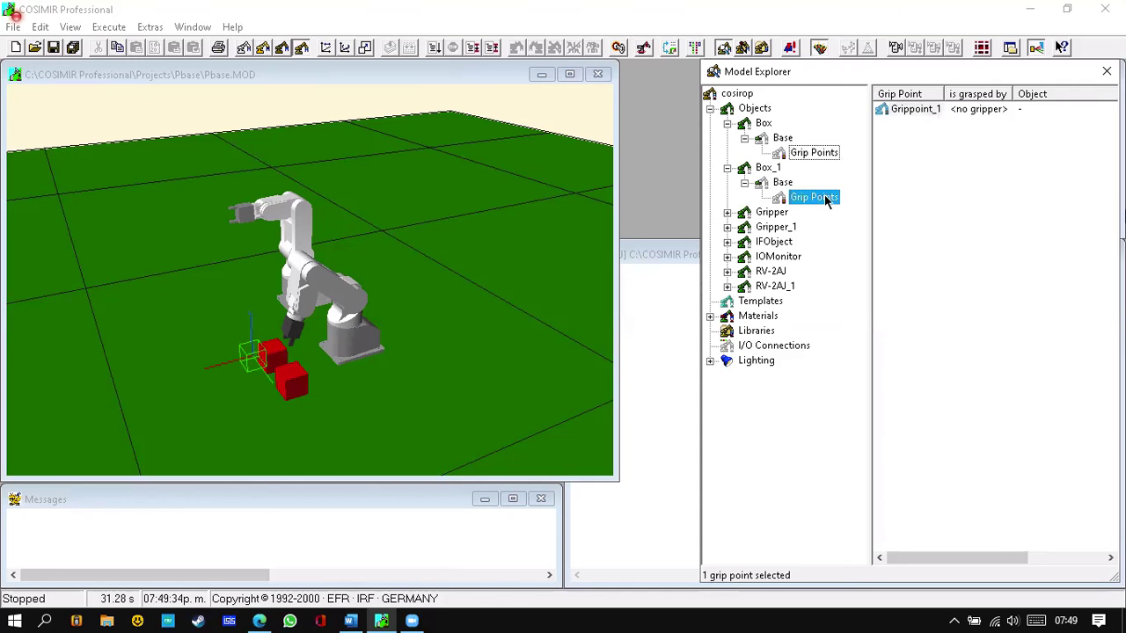
click(925, 109)
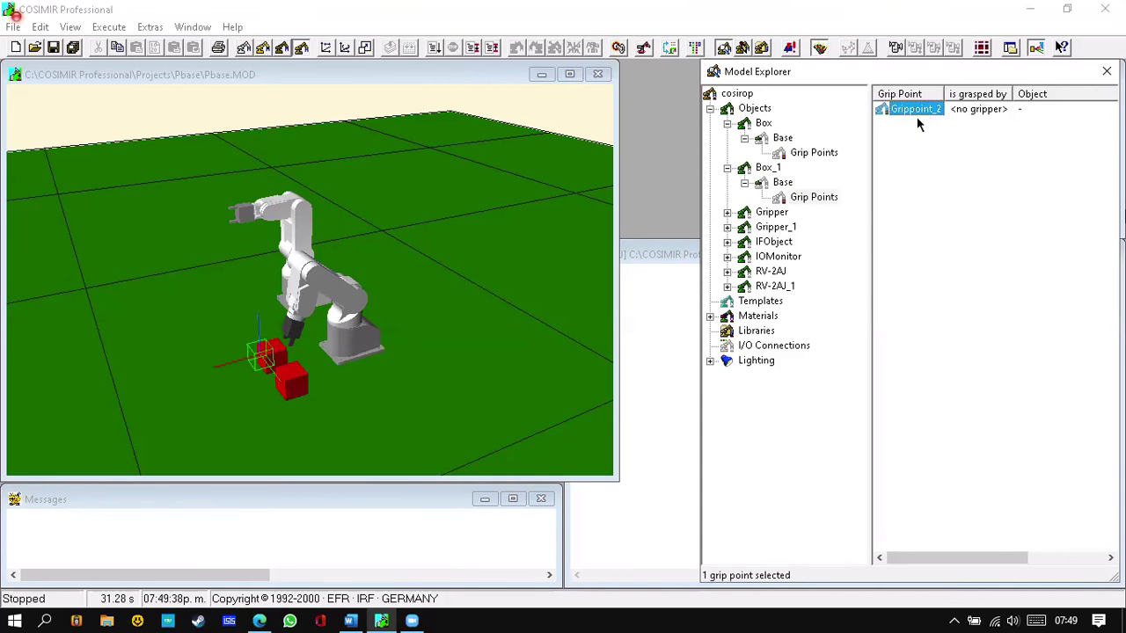
right_click(918, 115)
click(959, 203)
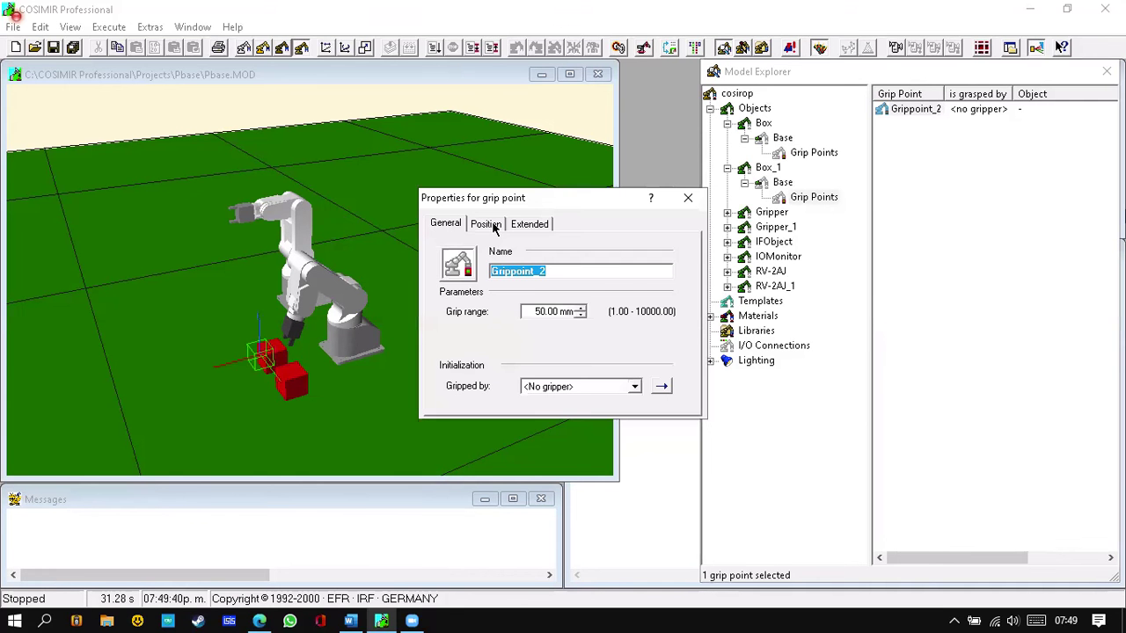
click(485, 224)
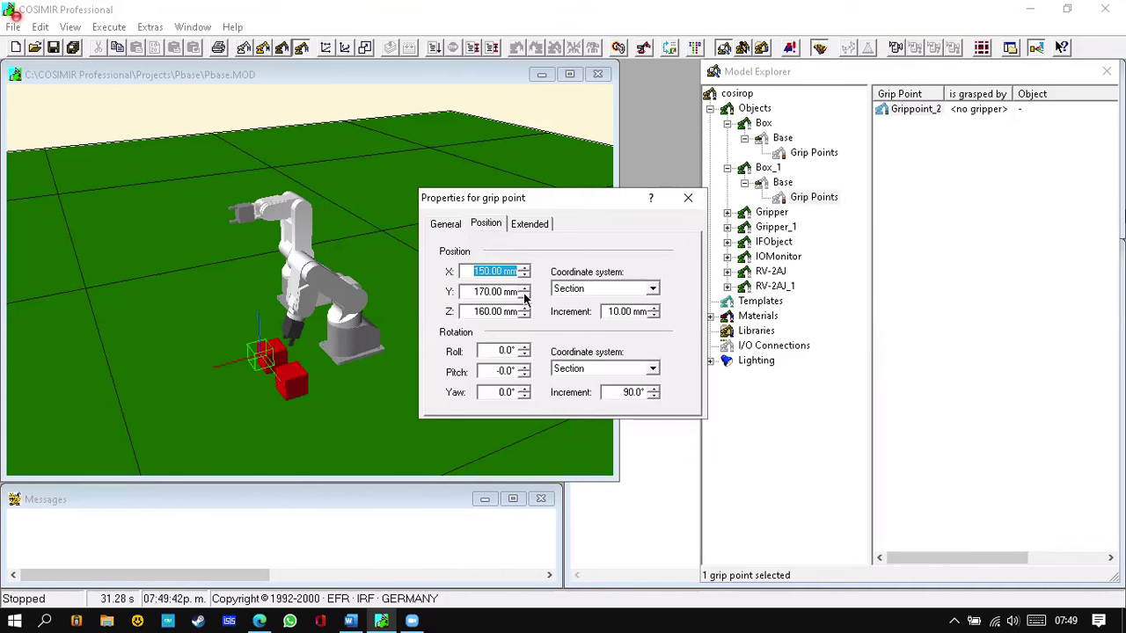
click(525, 296)
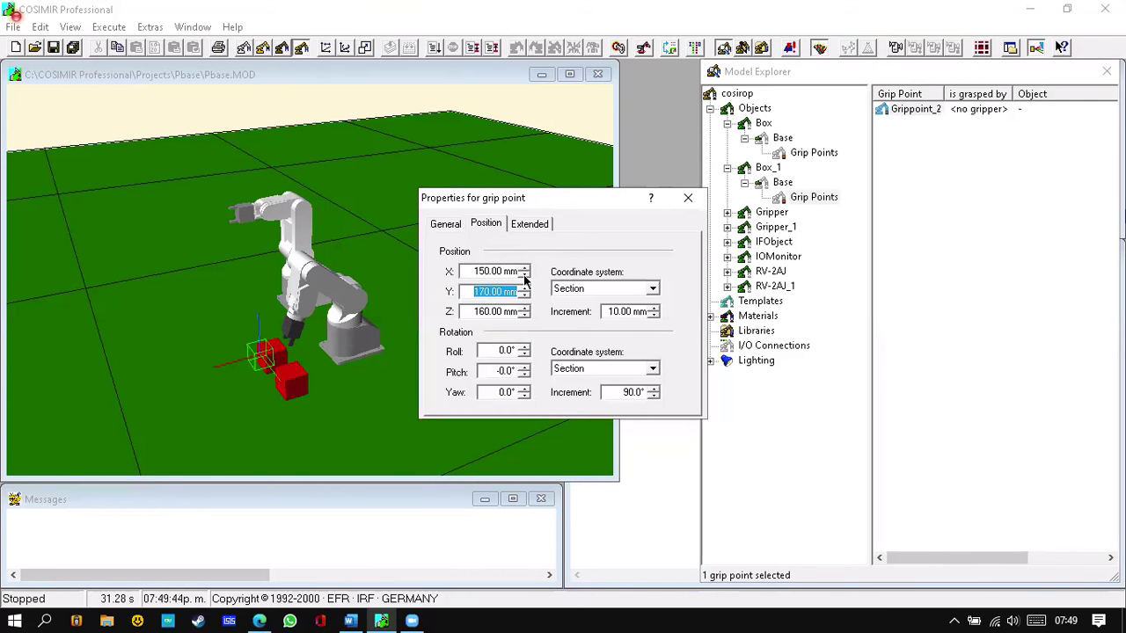
click(524, 287)
click(524, 272)
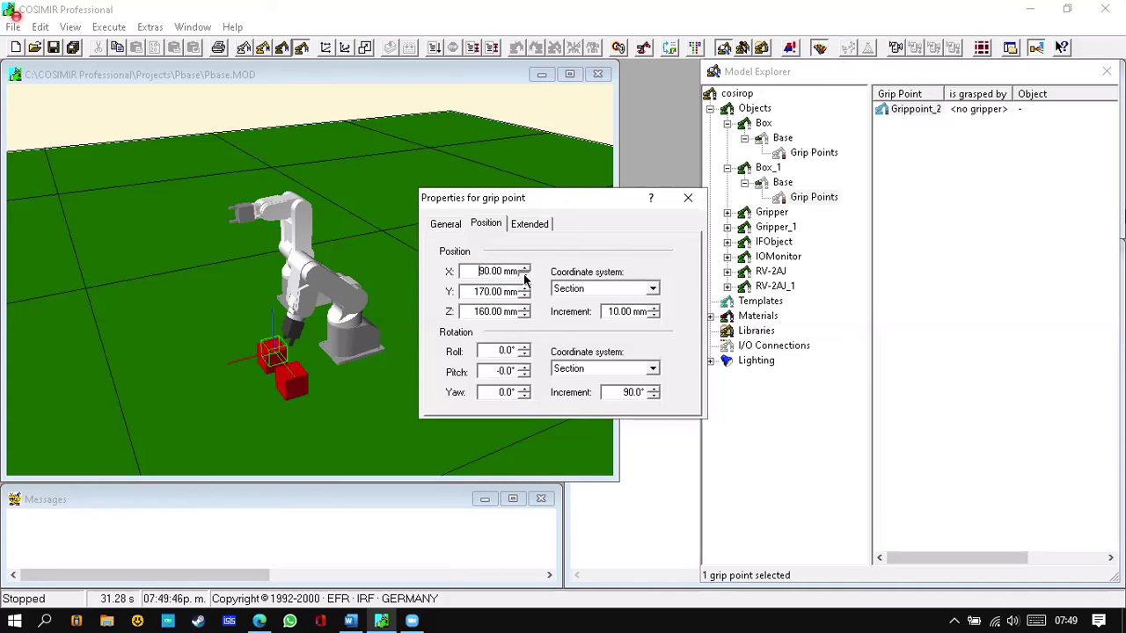
click(525, 272)
click(525, 278)
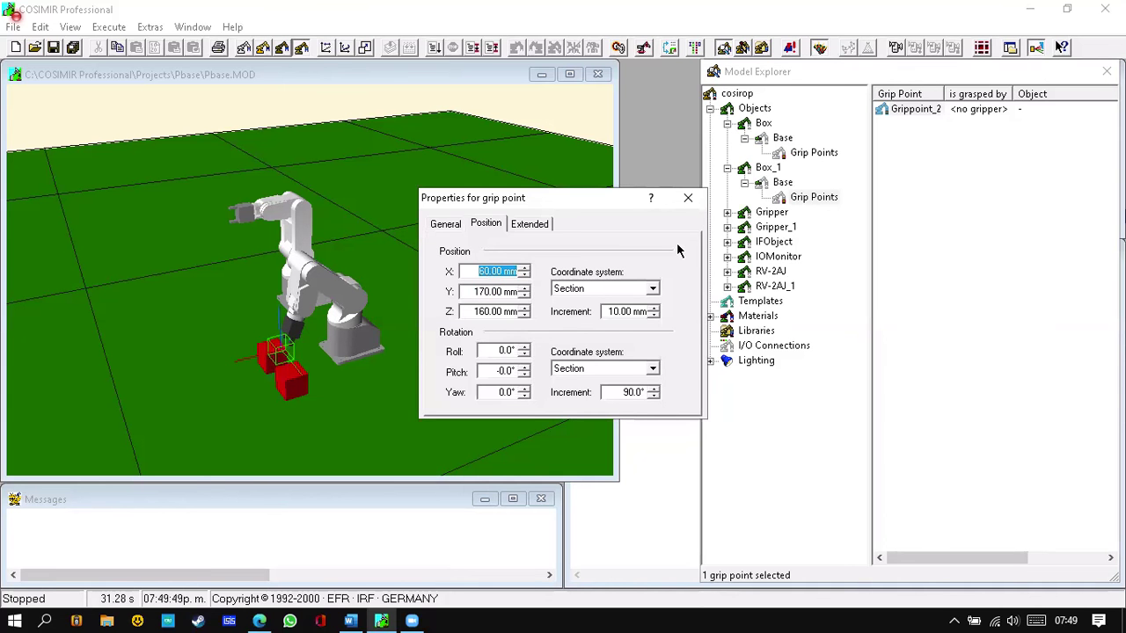
click(689, 200)
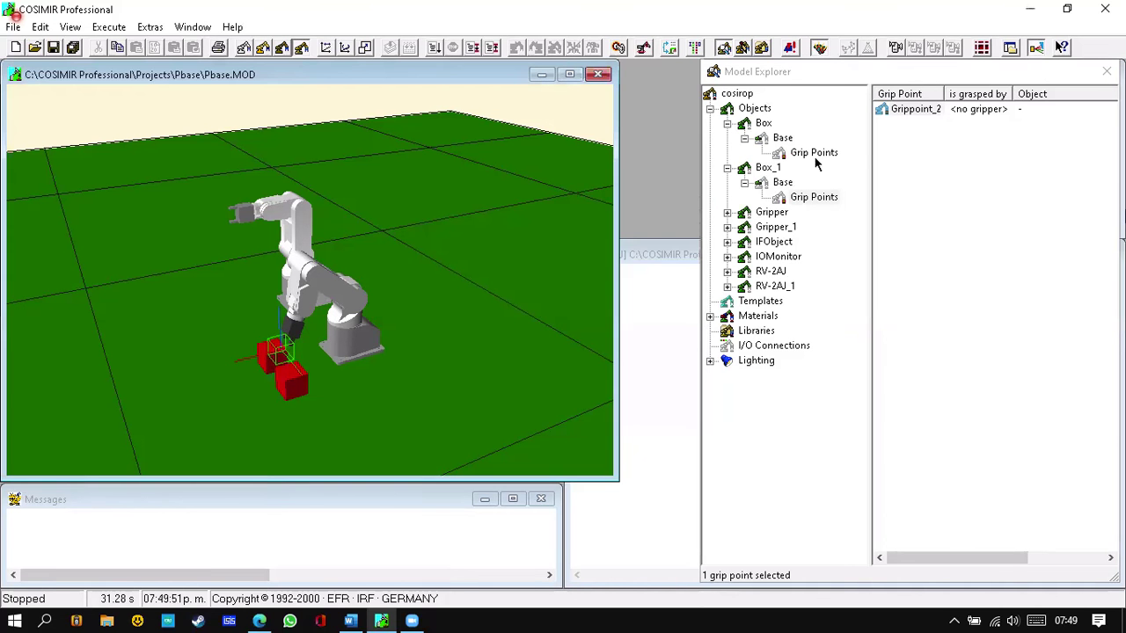
Set the position of Box's Grippoint_1 to X 80 mm and Y 40 mm.
double_click(909, 112)
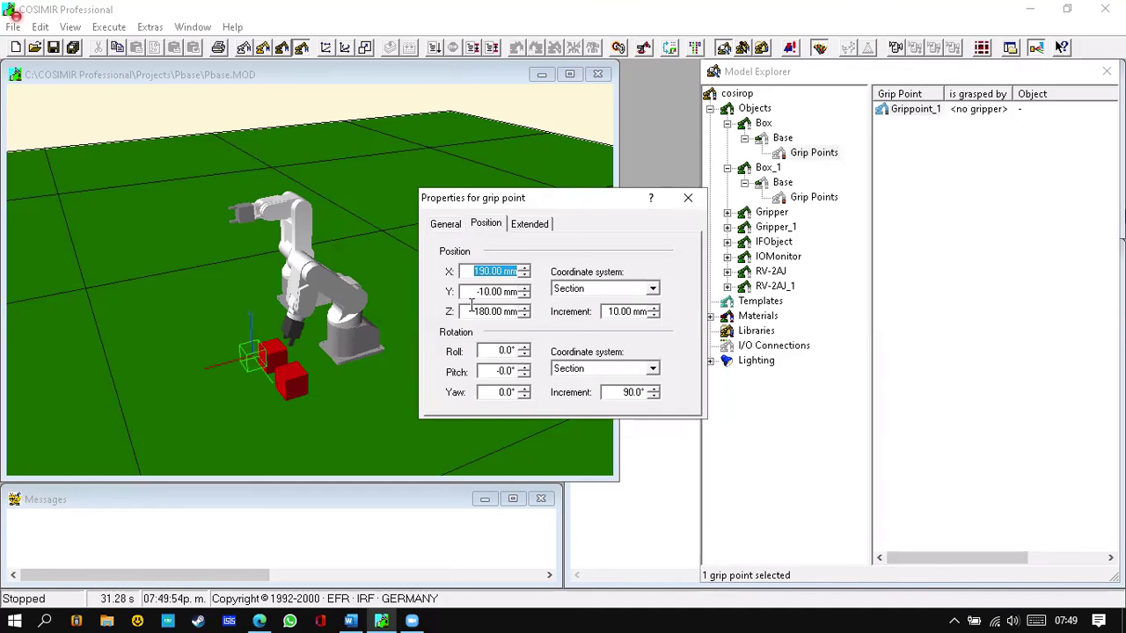
click(524, 297)
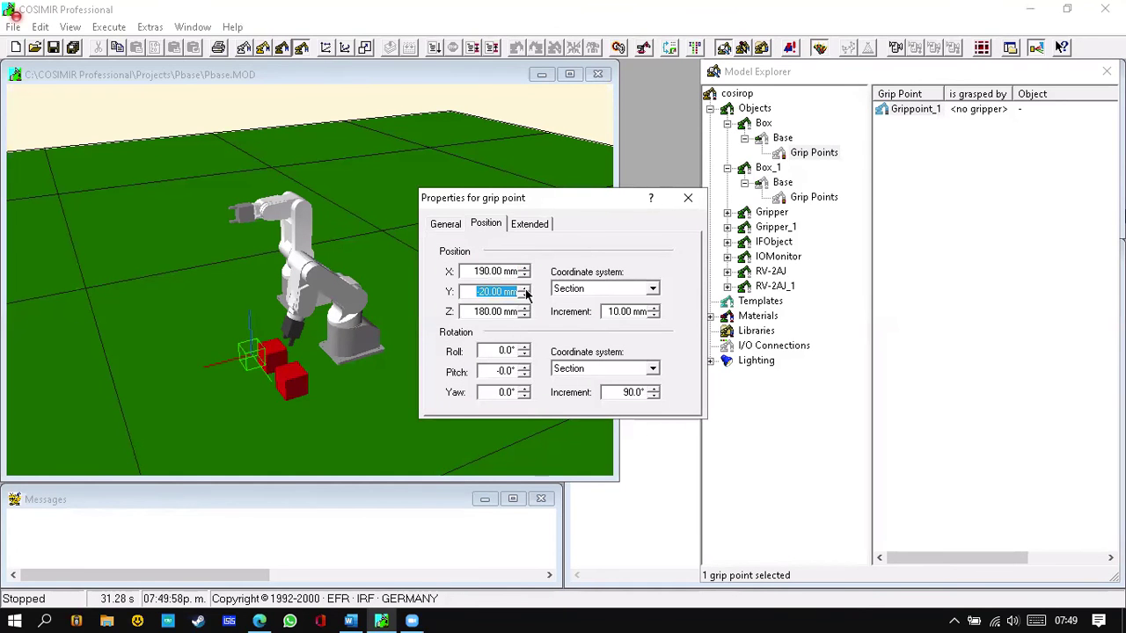
click(524, 297)
click(524, 296)
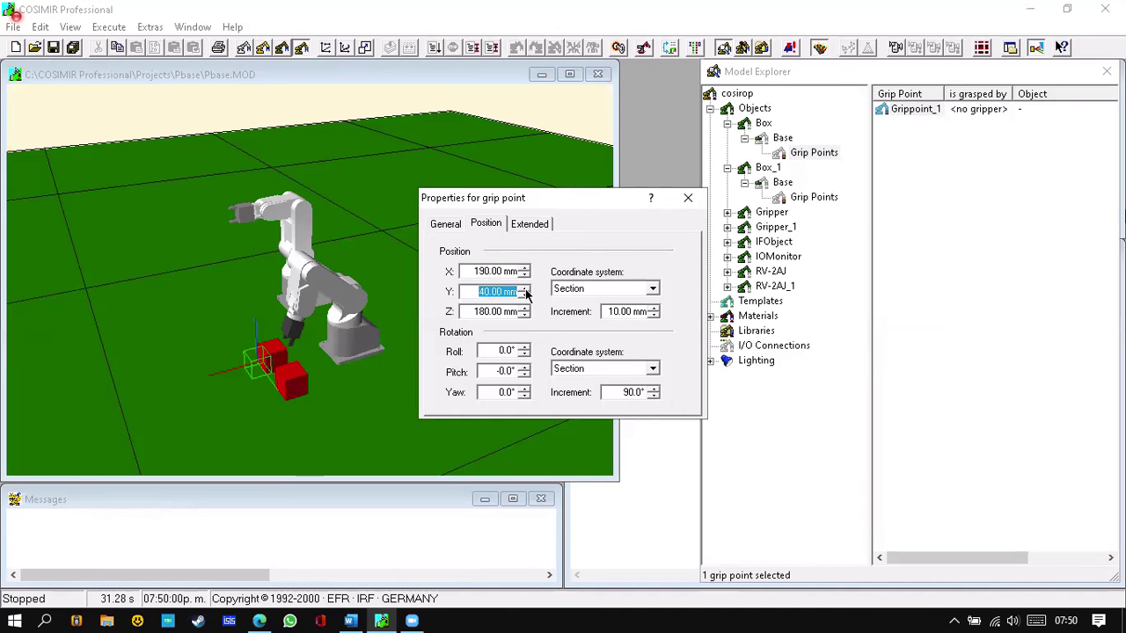
click(526, 276)
click(525, 276)
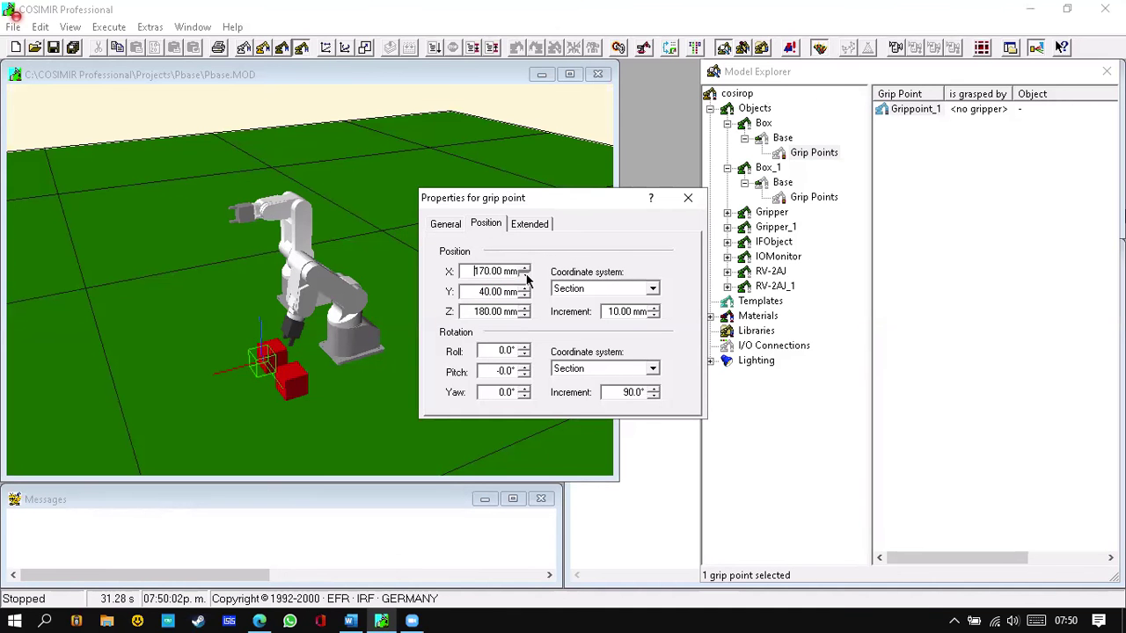
click(525, 276)
click(525, 277)
click(525, 277)
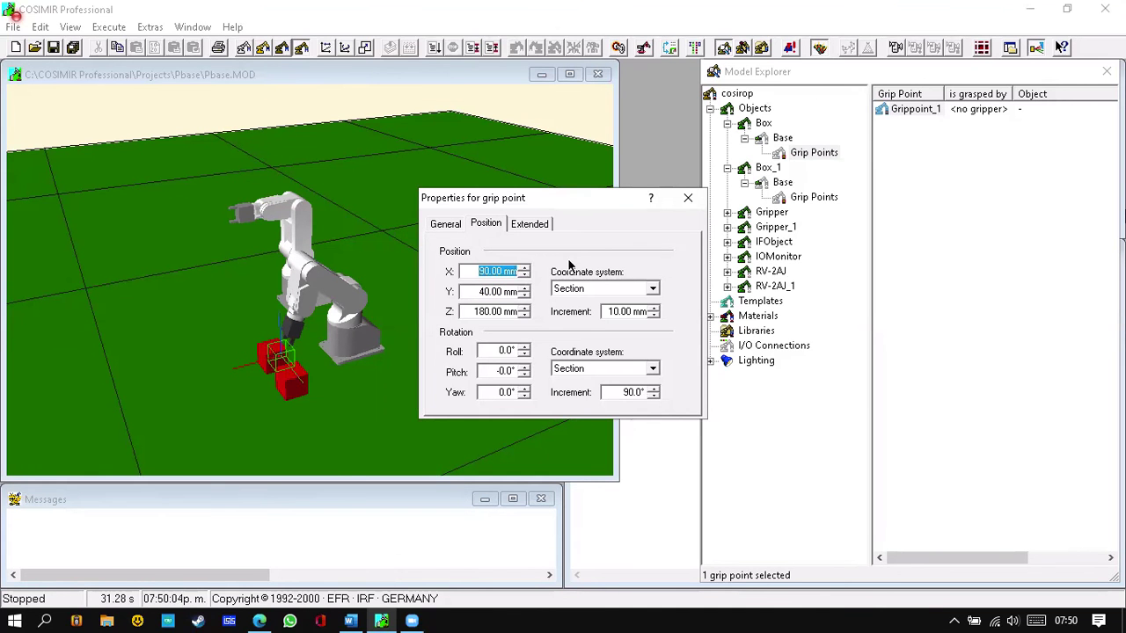
key(Down)
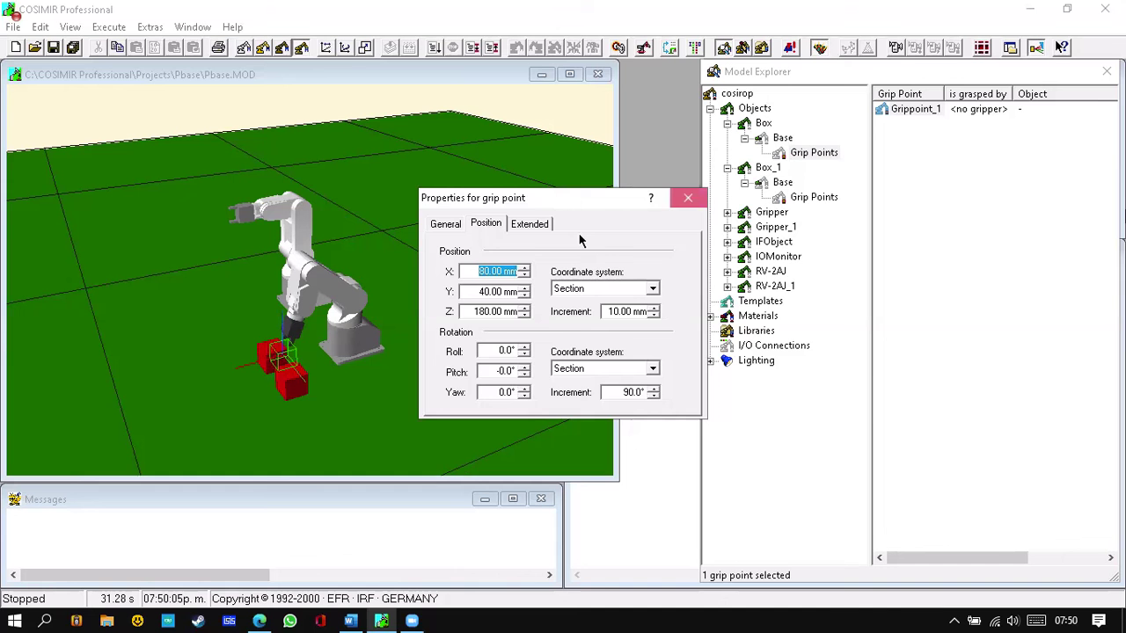
key(Return)
Set the Y position of Box's Grippoint_1 to -90 mm, checking its placement from the front of the robots.
right_click(476, 234)
click(560, 405)
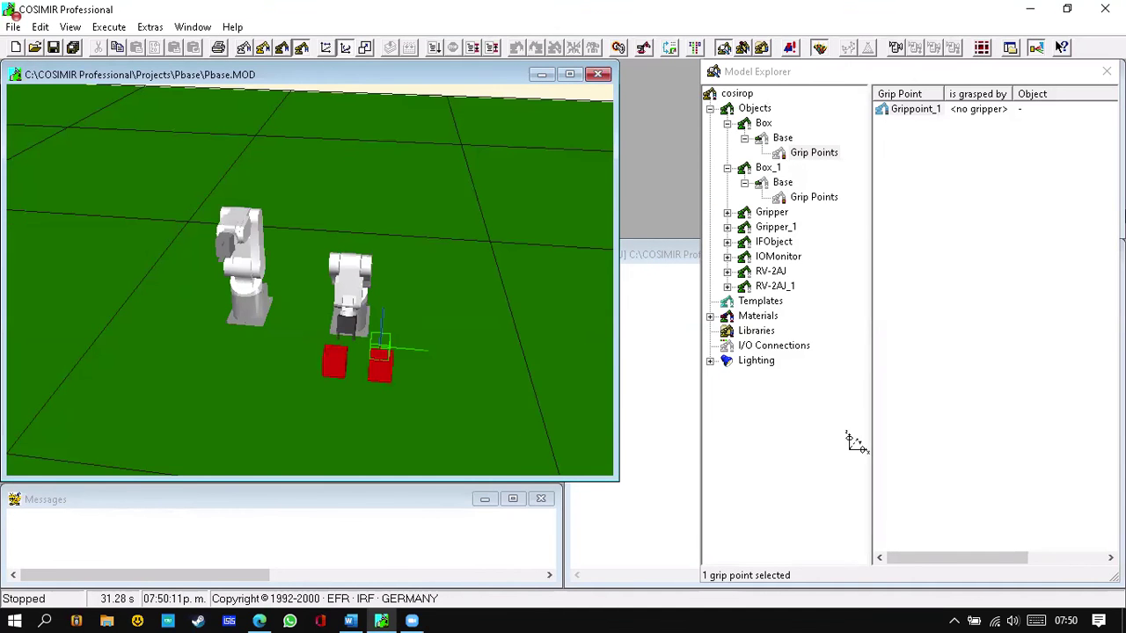
click(907, 112)
right_click(907, 112)
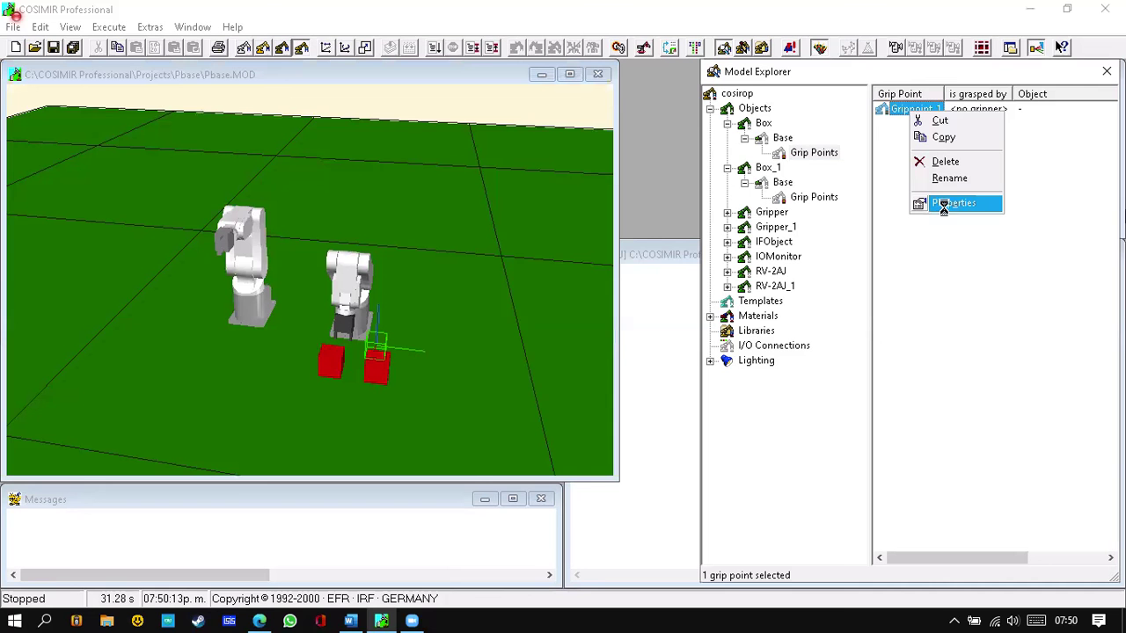
click(945, 205)
click(524, 297)
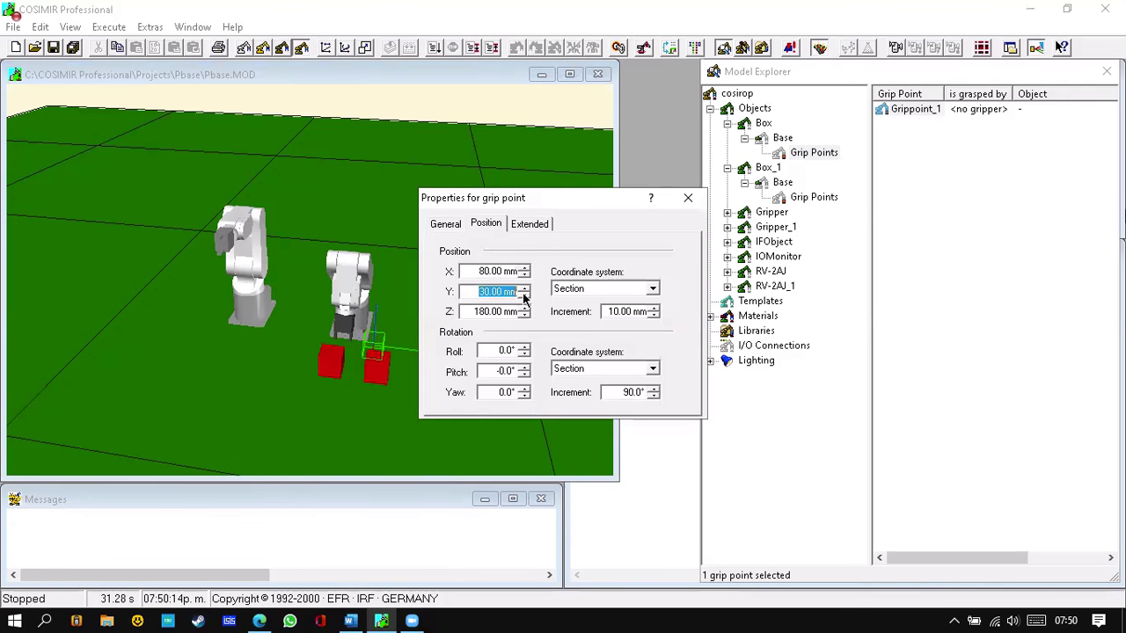
click(524, 296)
click(524, 297)
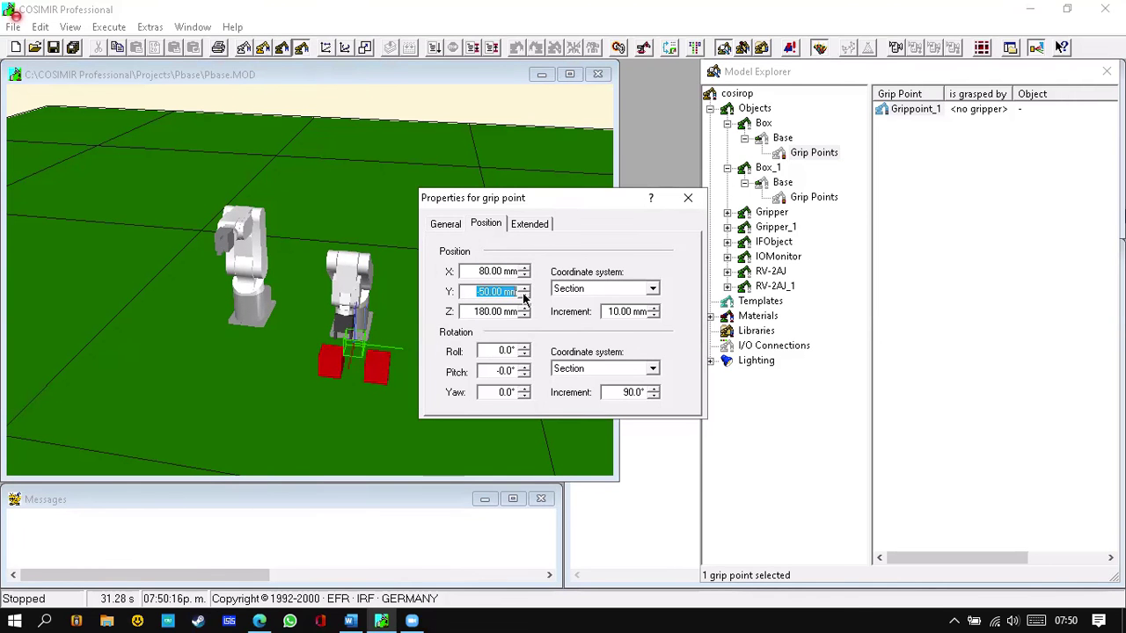
click(524, 297)
click(524, 297)
click(525, 297)
click(524, 296)
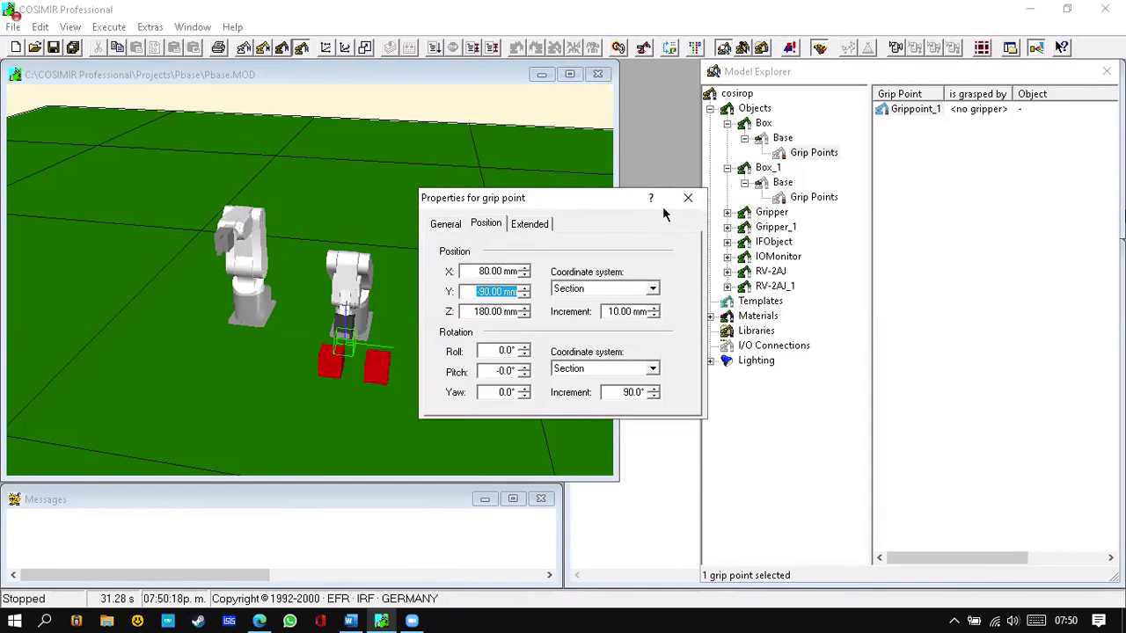
click(688, 198)
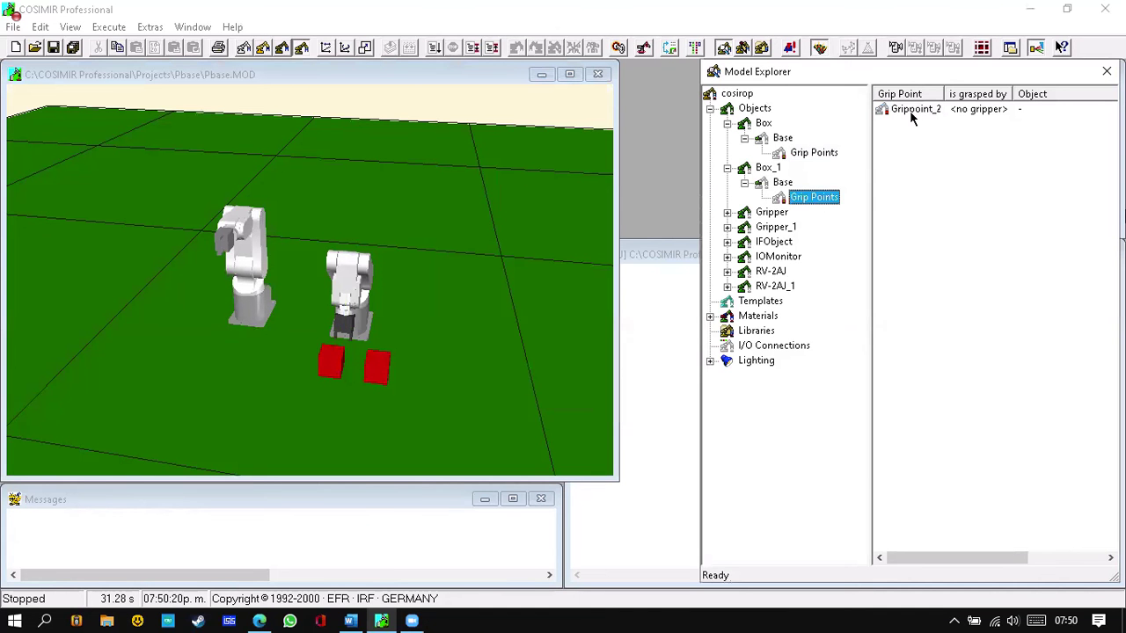
Set the Z position of Box_1's Grippoint_2 to 140 mm in its grip point properties.
right_click(912, 111)
key(Return)
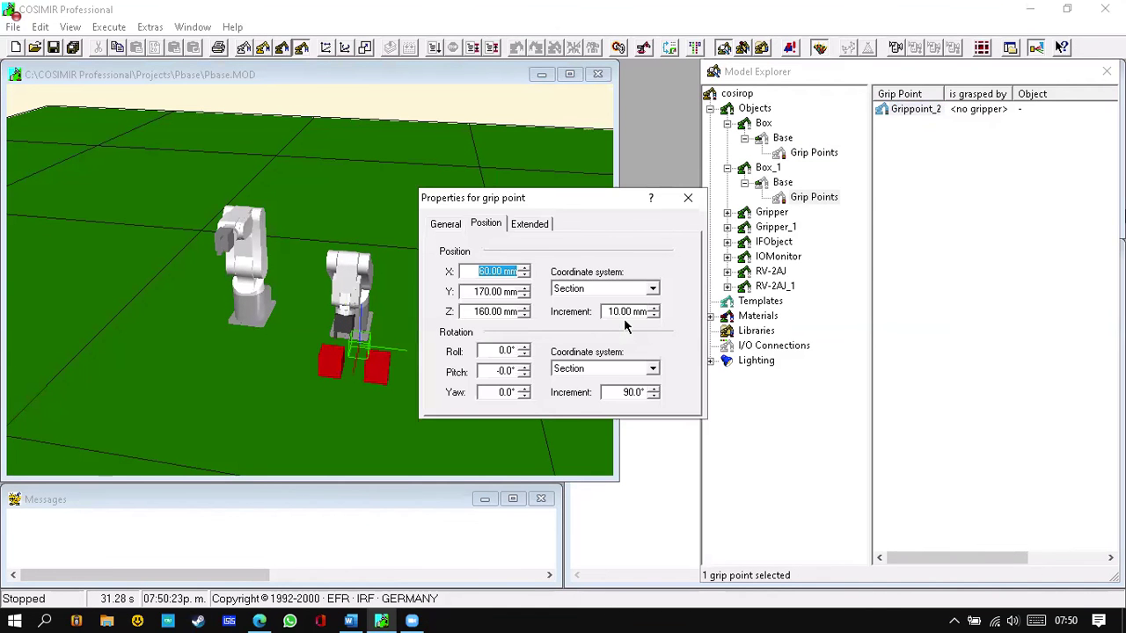
click(525, 309)
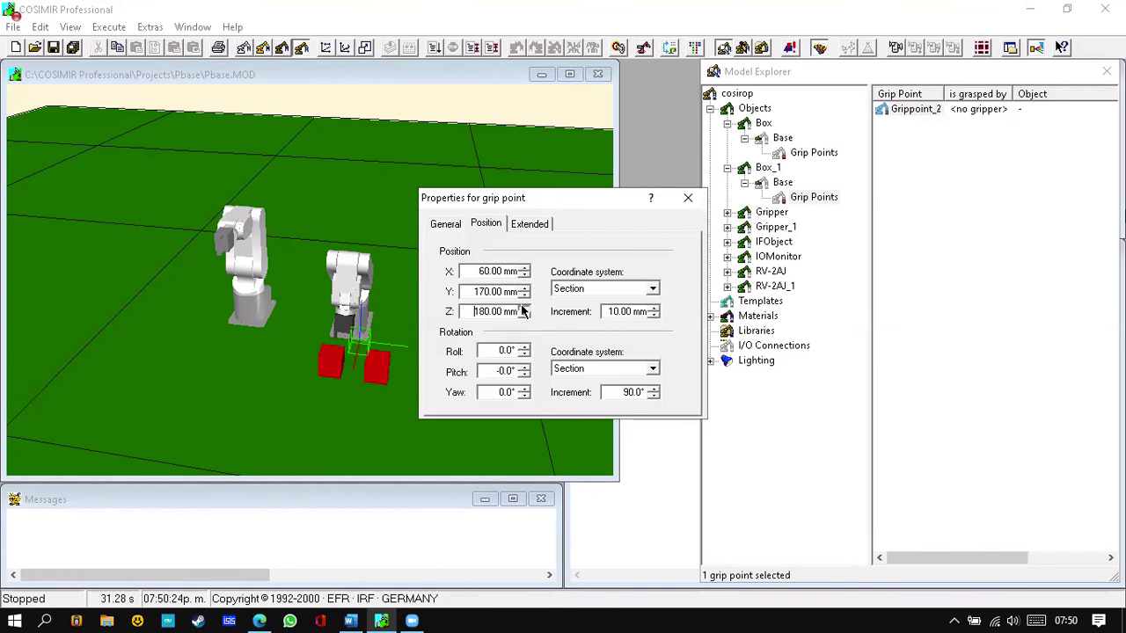
click(525, 309)
click(525, 309)
click(525, 308)
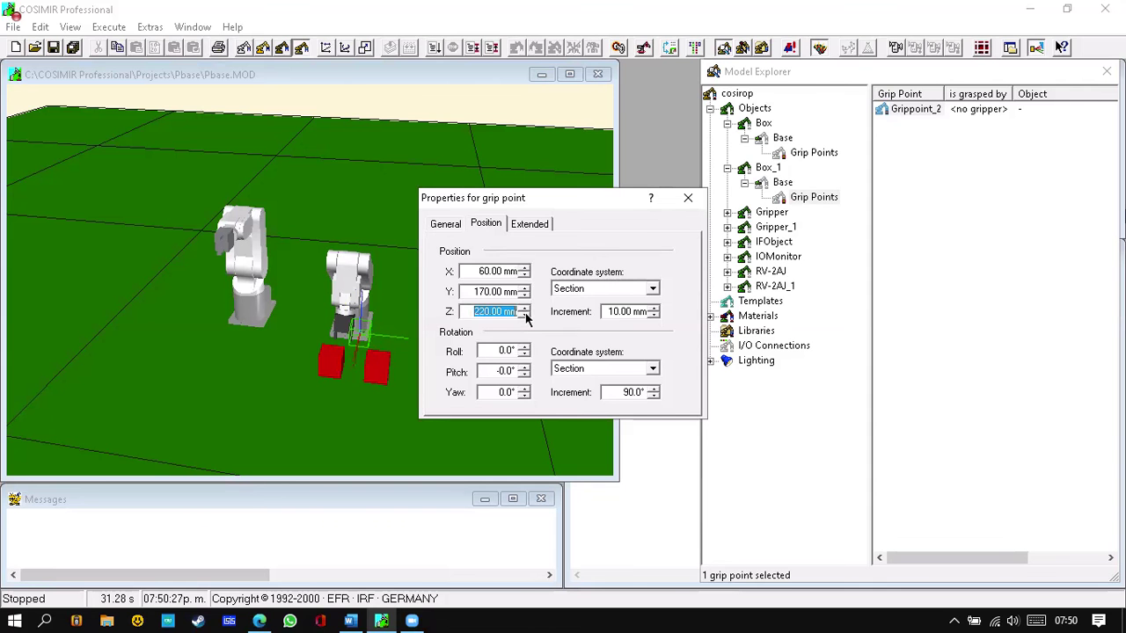
click(525, 309)
click(525, 315)
click(525, 315)
click(525, 315)
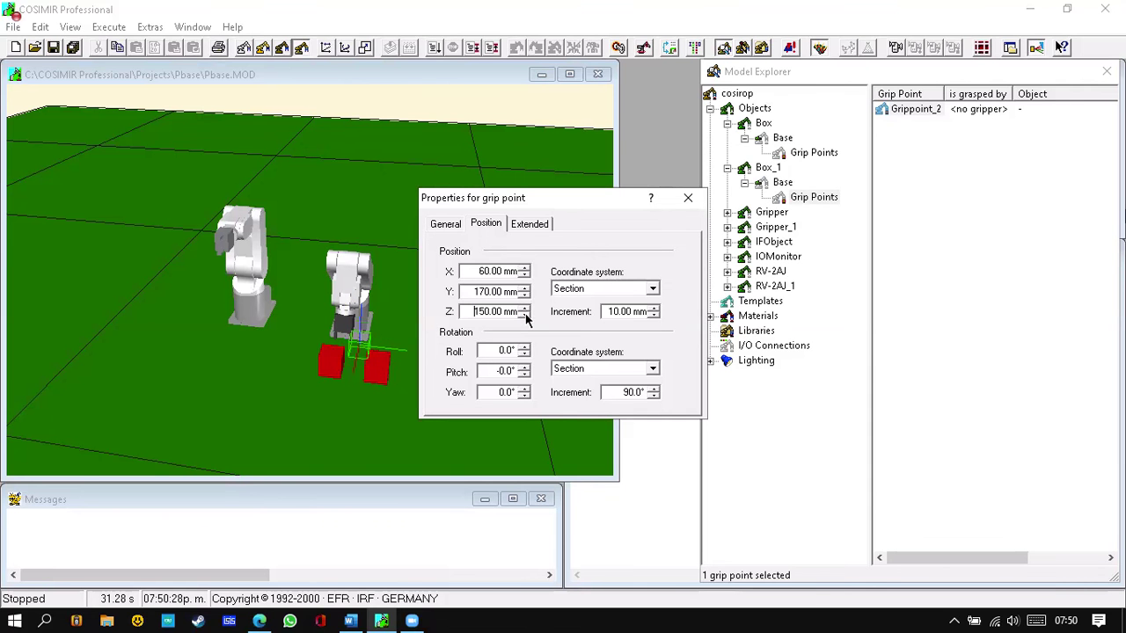
click(526, 315)
click(525, 315)
click(525, 315)
click(525, 315)
Reduce the Y position of Box_1's Grippoint_2 to about 120 mm and close its properties.
click(525, 290)
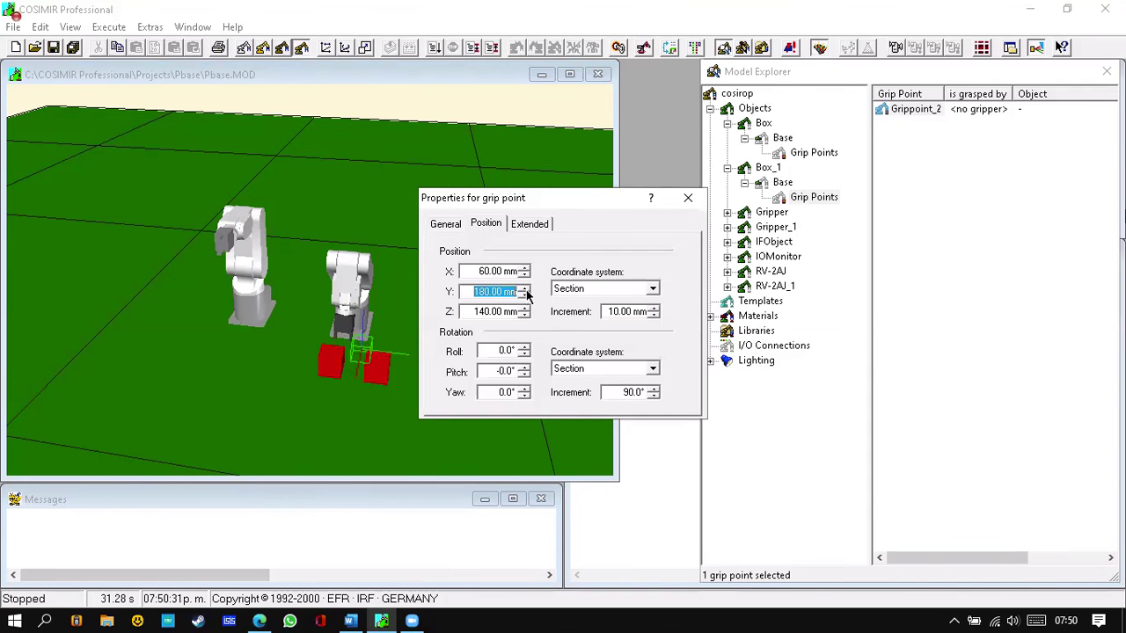
click(526, 295)
click(526, 296)
click(525, 296)
click(525, 295)
click(526, 296)
click(525, 296)
click(525, 295)
click(525, 296)
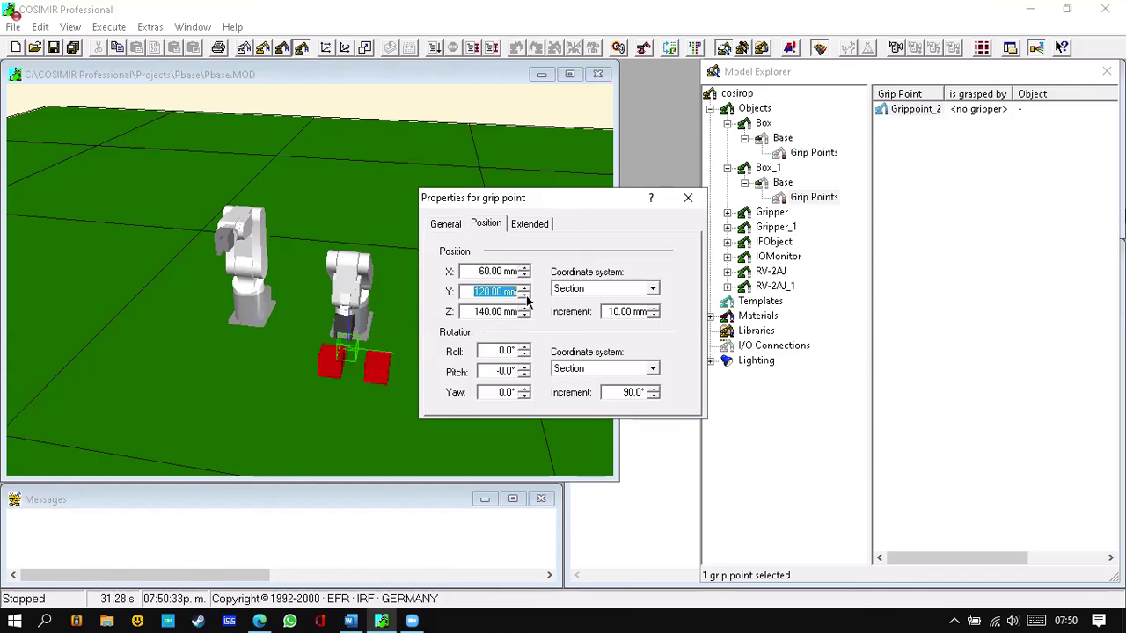
click(689, 199)
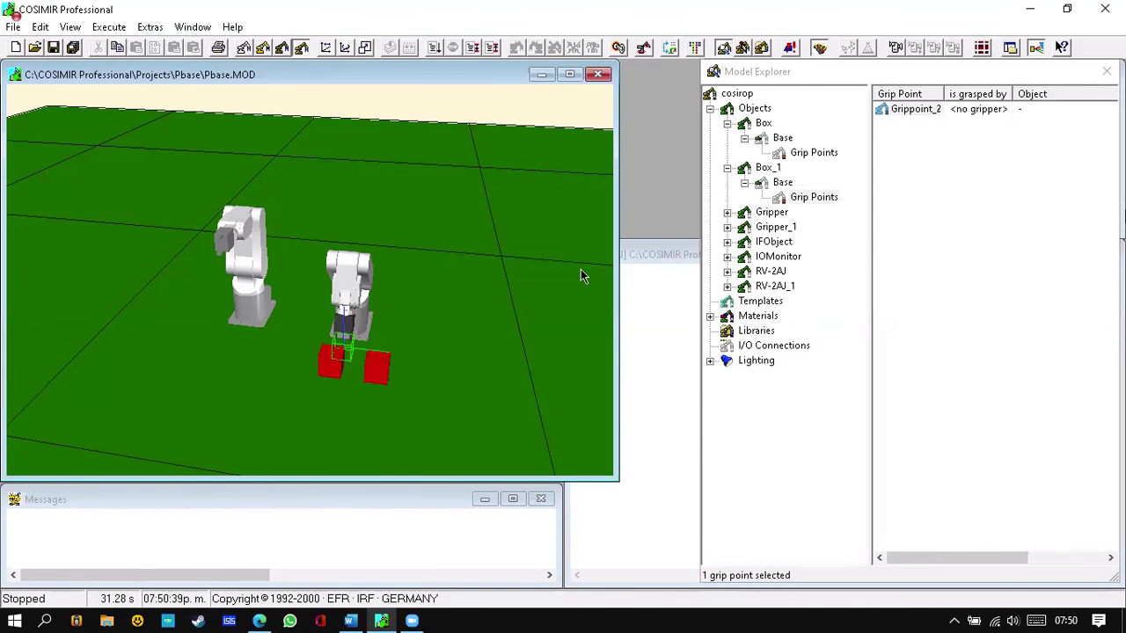
Show the list of grip points belonging to Box.
click(814, 155)
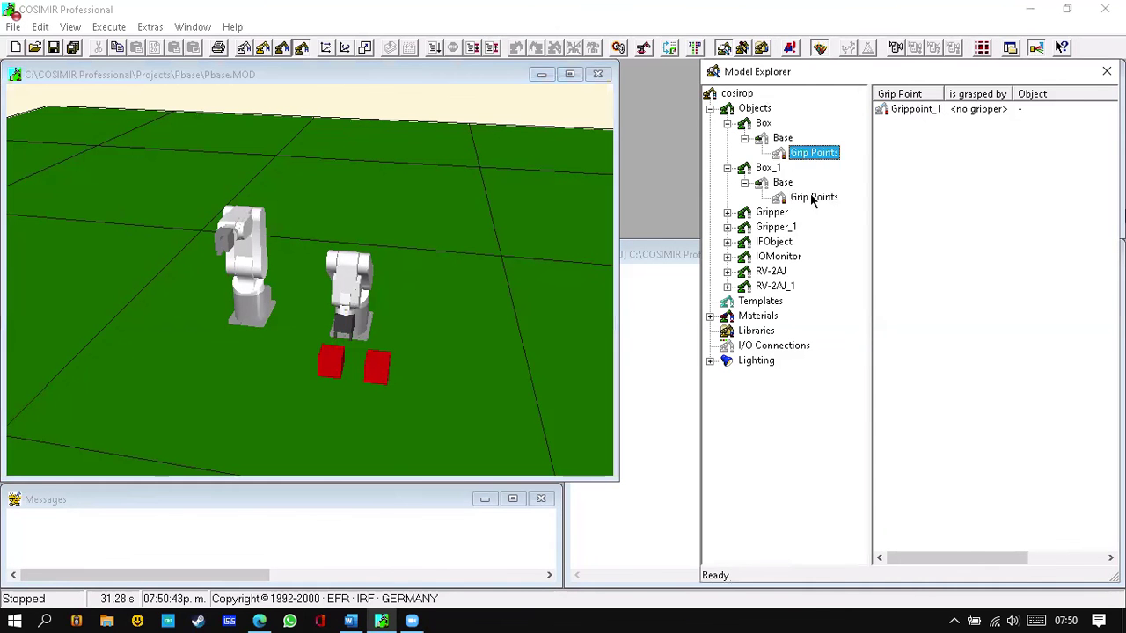
Compare the grip points of Box_1 and Box, and set the Z position of Box's Grippoint_1 to 160 mm.
click(811, 197)
click(911, 110)
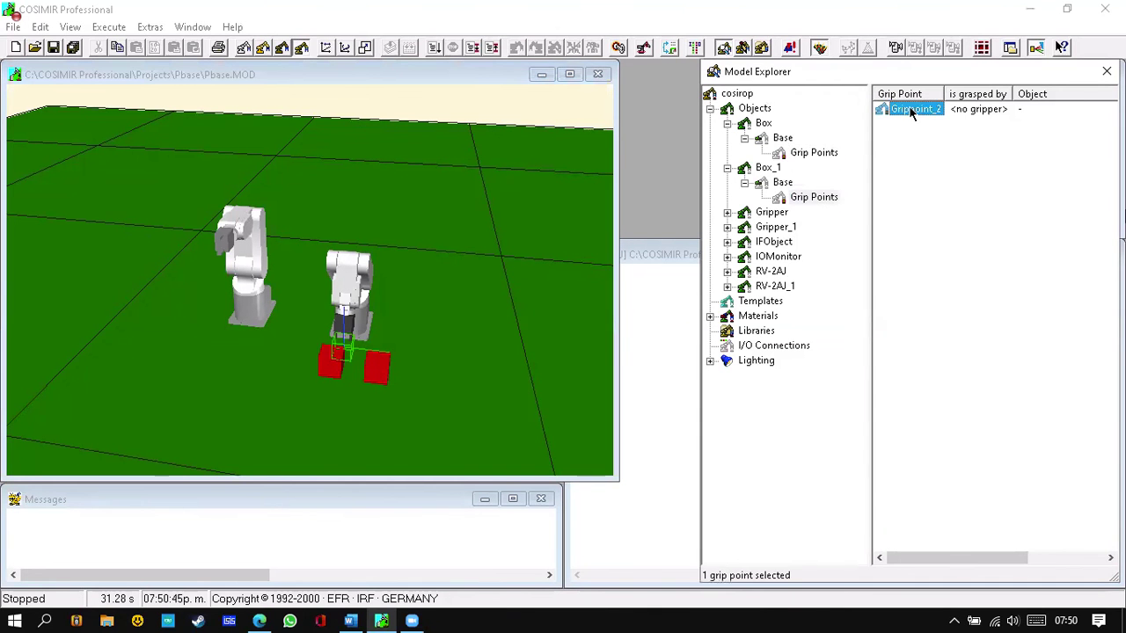
click(823, 152)
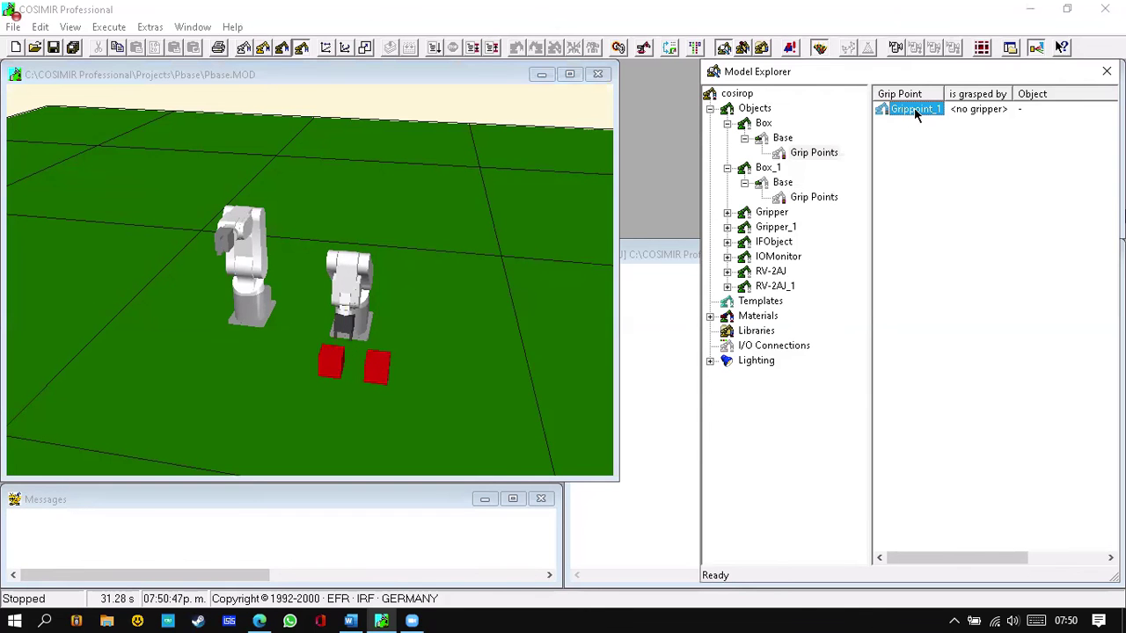
click(915, 110)
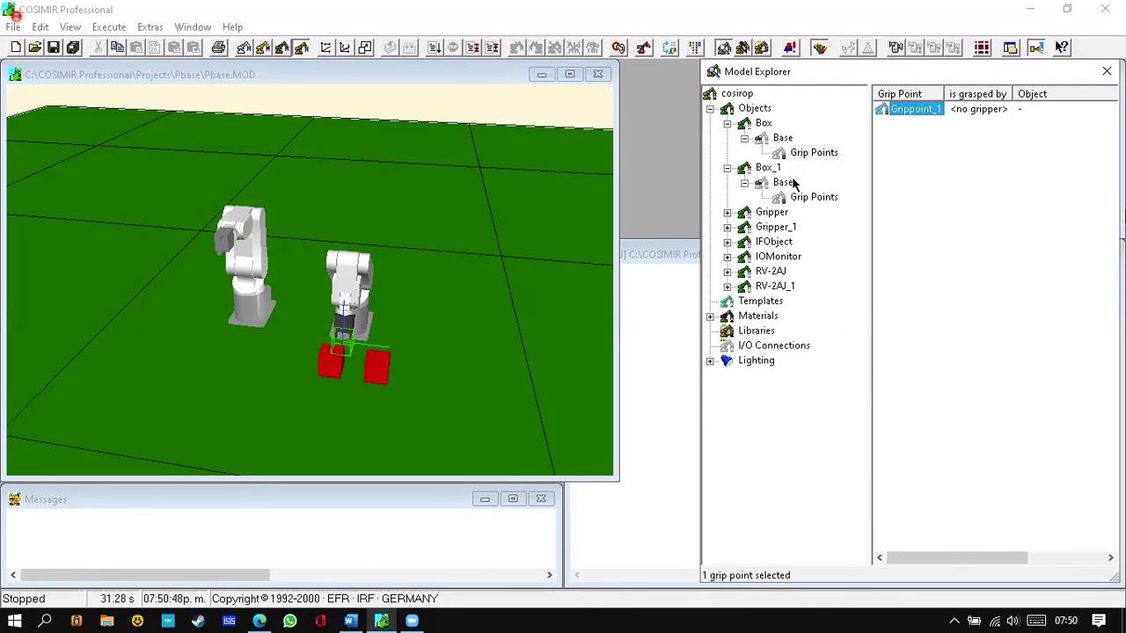
right_click(909, 111)
click(935, 201)
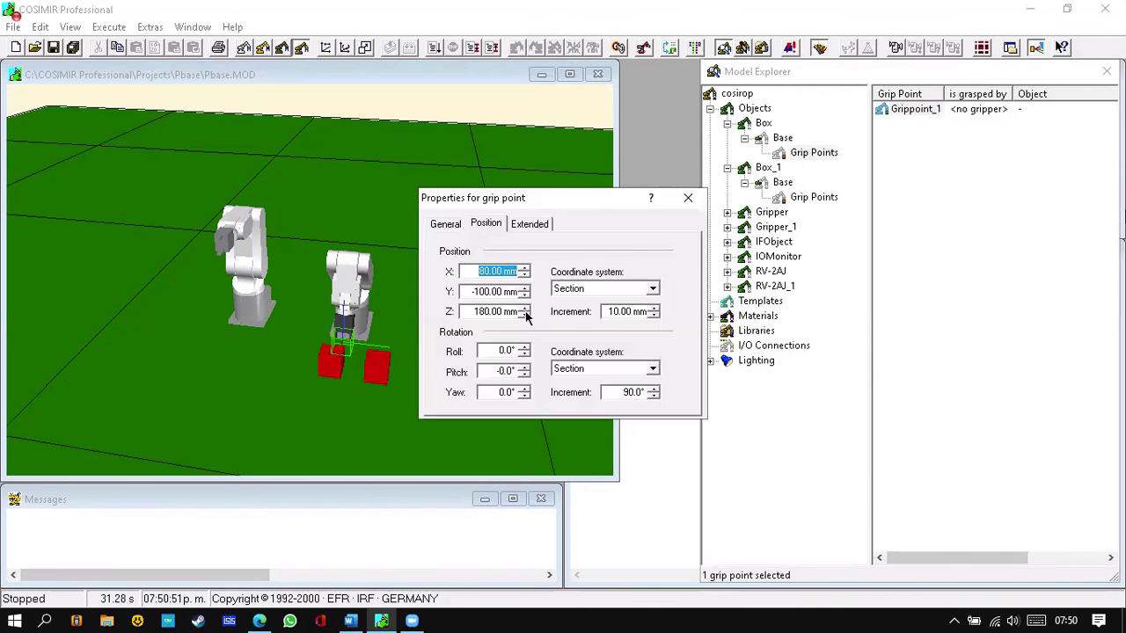
click(525, 316)
click(525, 316)
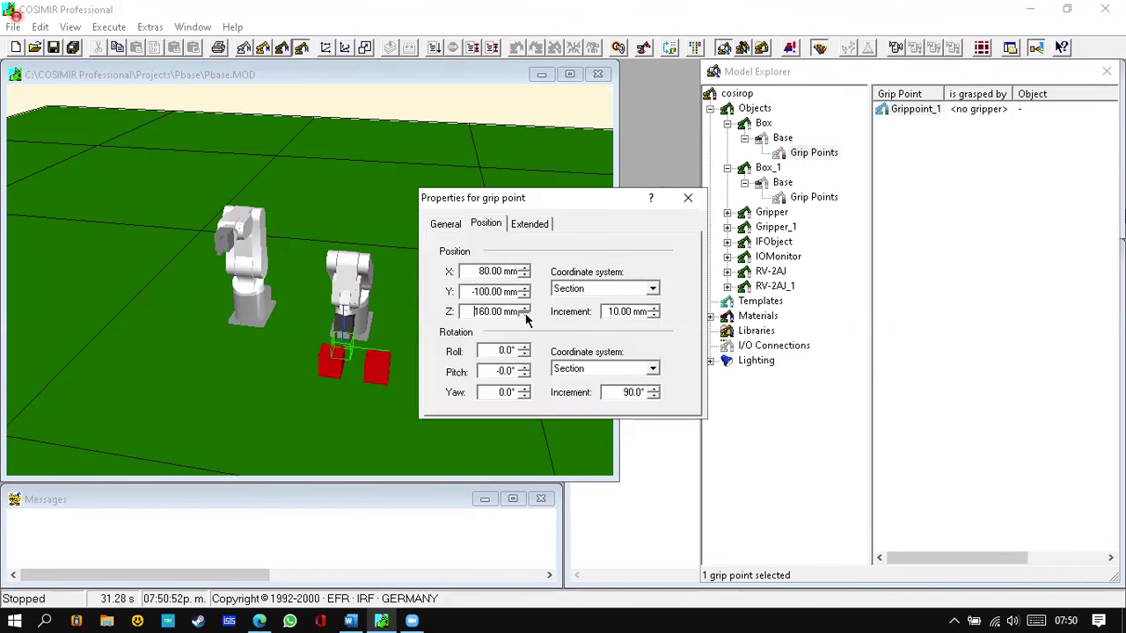
click(688, 197)
Examine the placement of Box_1's Grippoint_2 and Box's Grippoint_1 relative to the gripper from an oblique side angle.
right_click(447, 301)
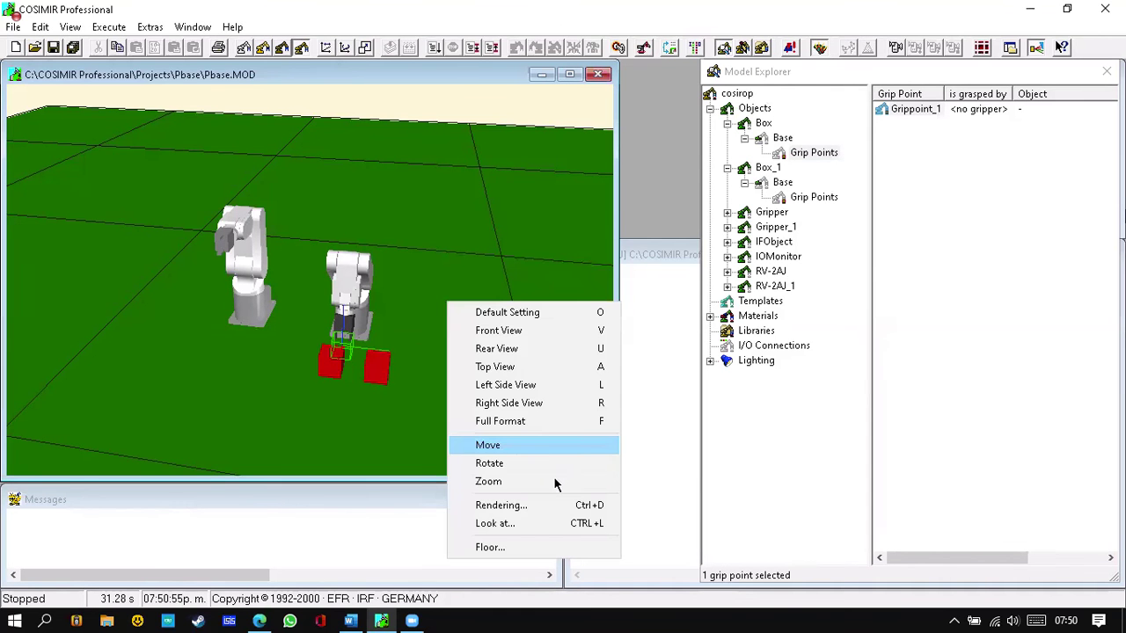
click(545, 465)
drag(478, 294, 76, 339)
drag(55, 422, 121, 422)
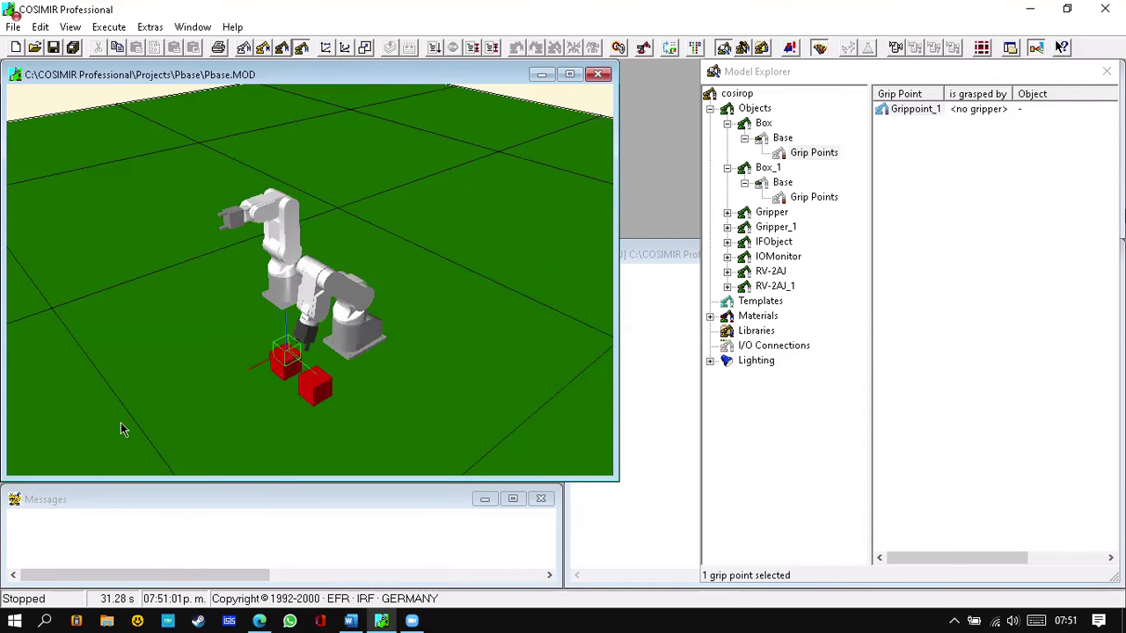
click(813, 197)
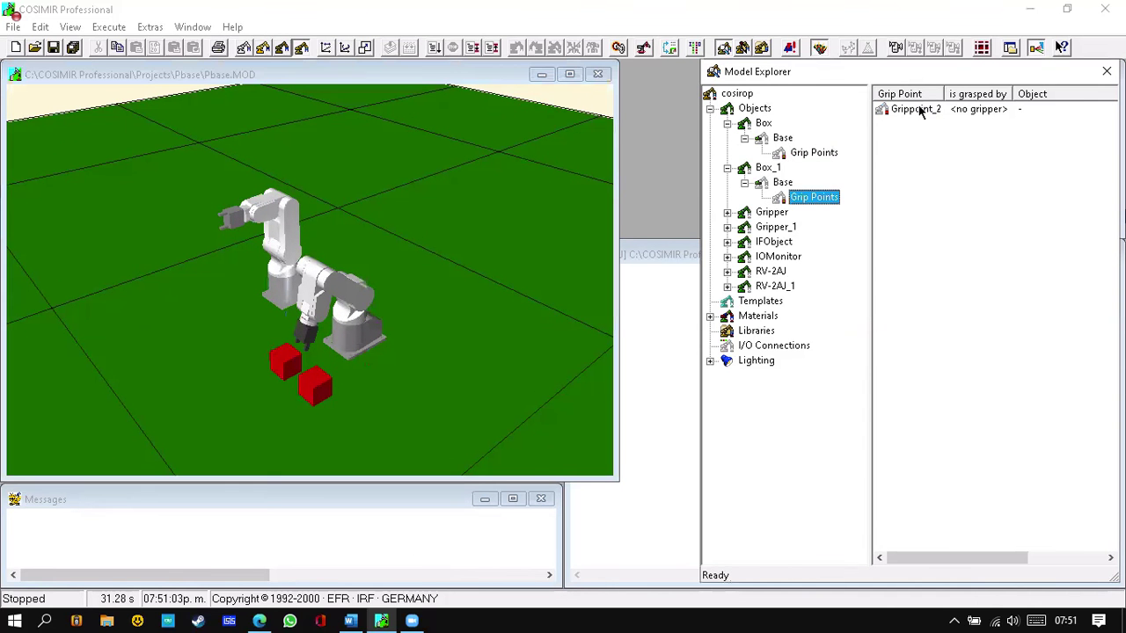
click(918, 109)
click(810, 155)
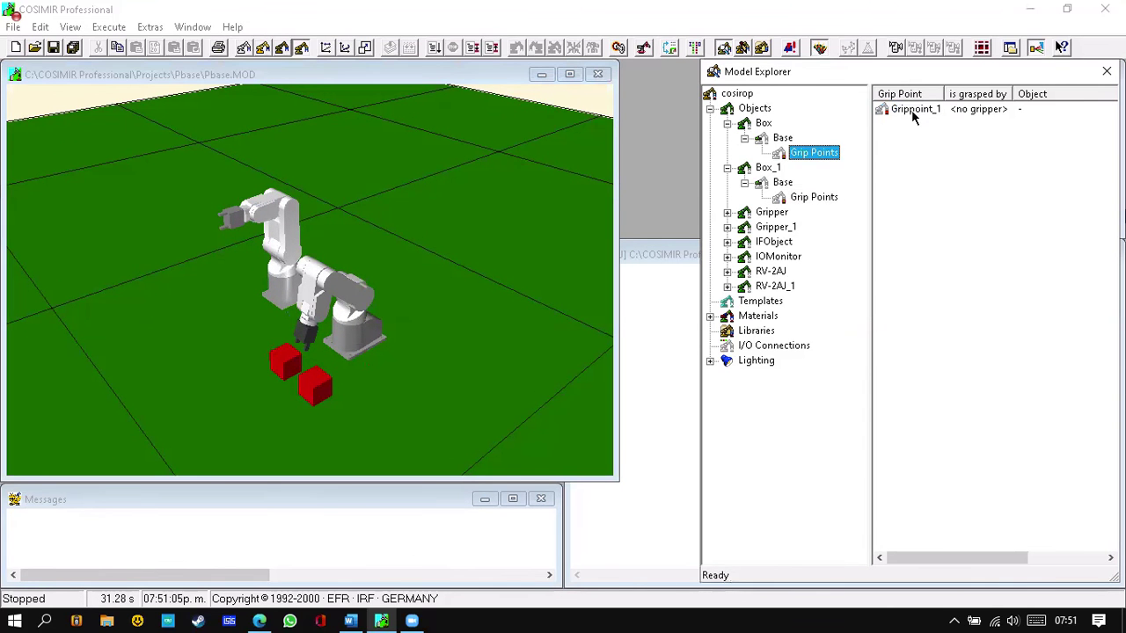
click(917, 110)
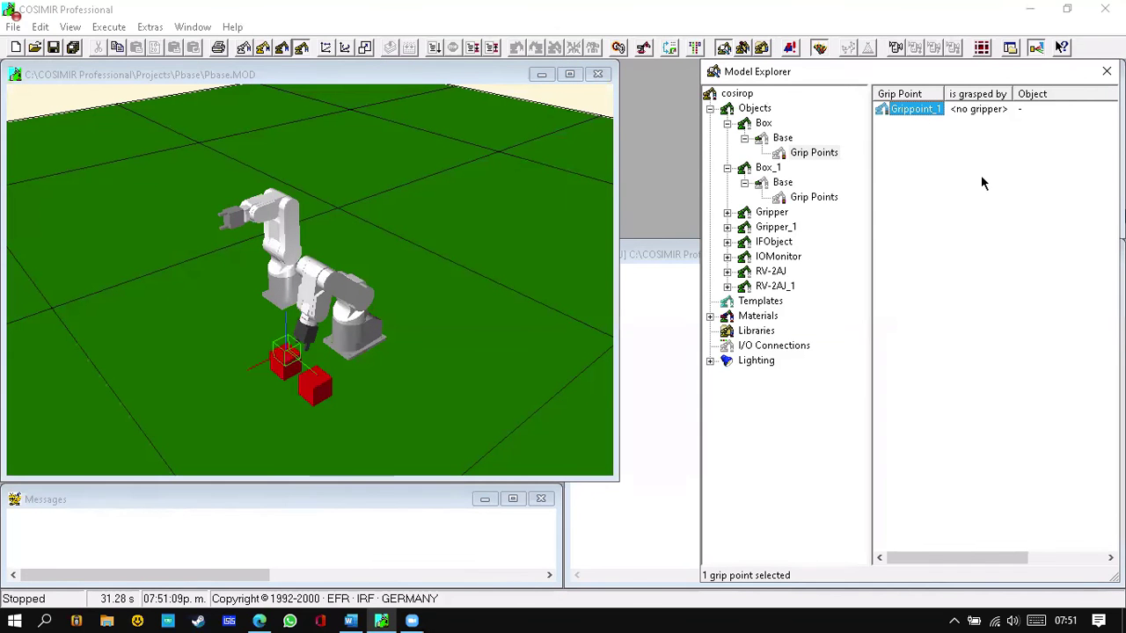
Identify the robot nearest the boxes and examine the position, dimension and general properties of RV-2AJ_1.
click(348, 288)
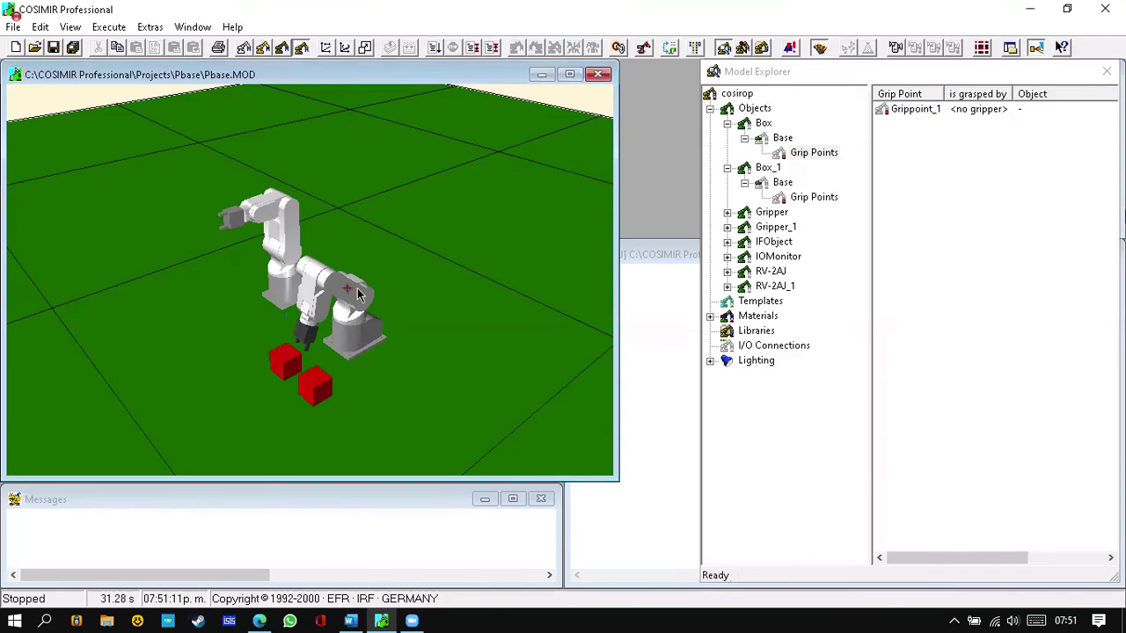
click(780, 273)
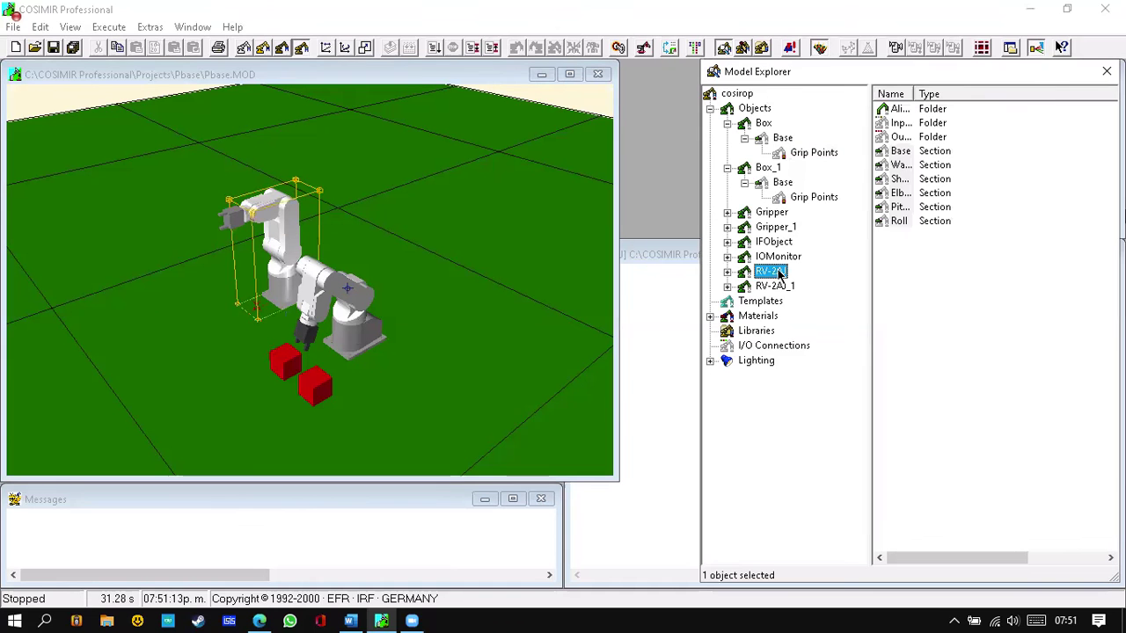
click(782, 289)
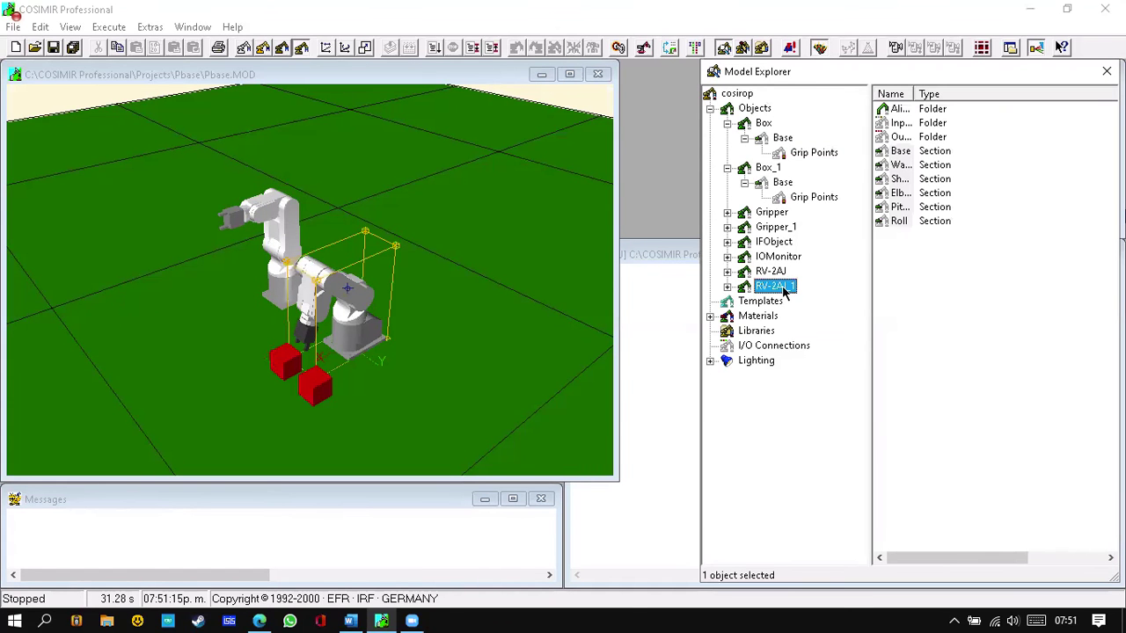
right_click(784, 291)
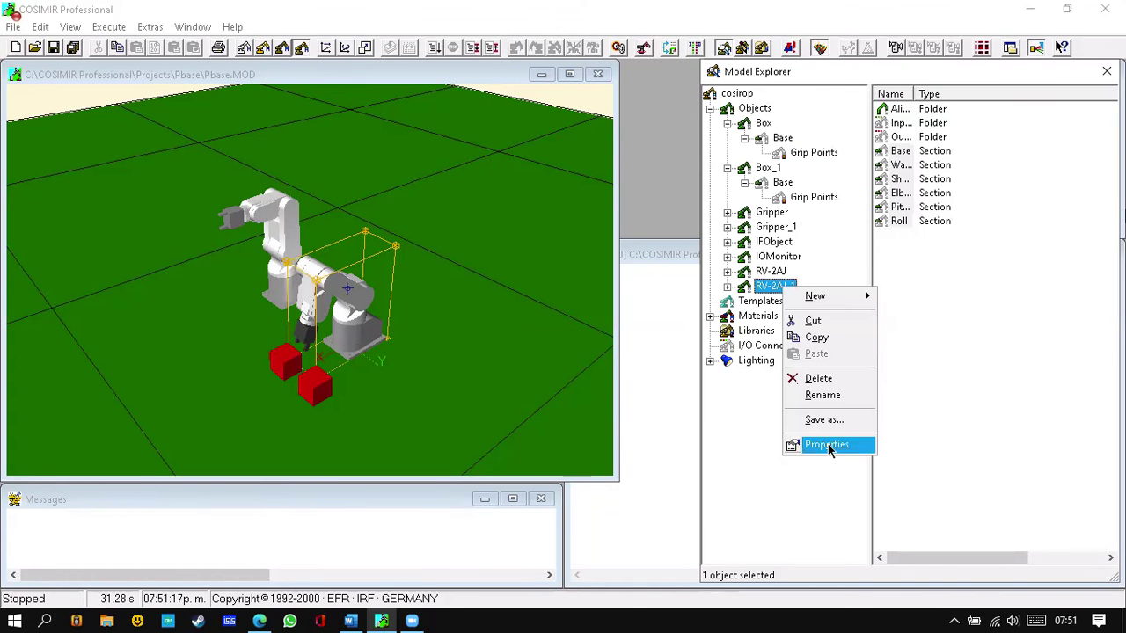
click(830, 448)
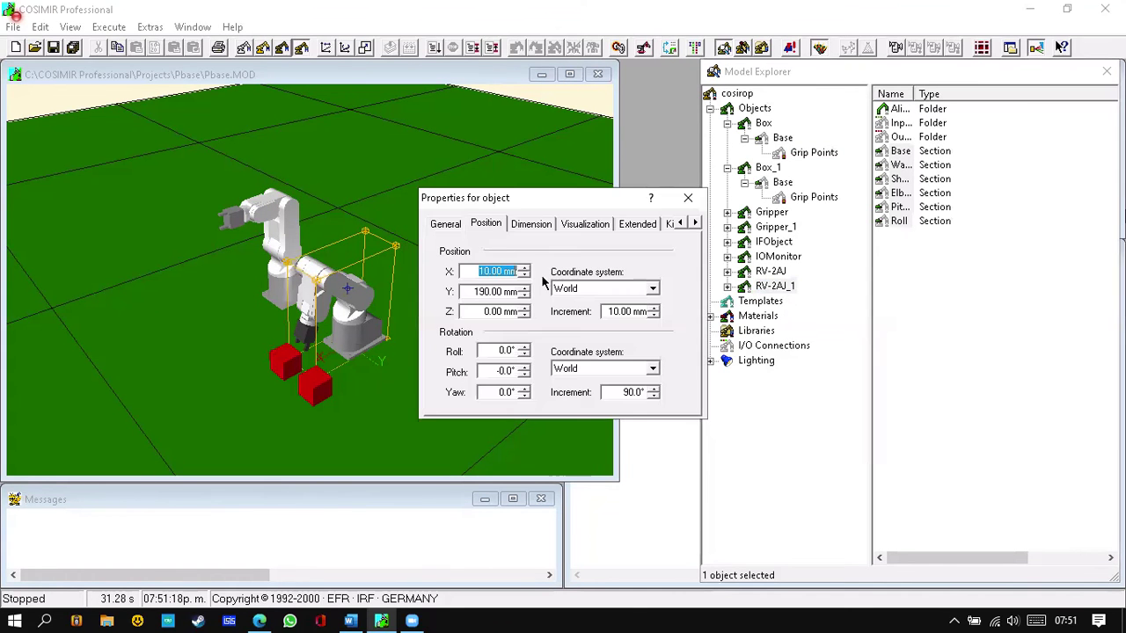
click(531, 224)
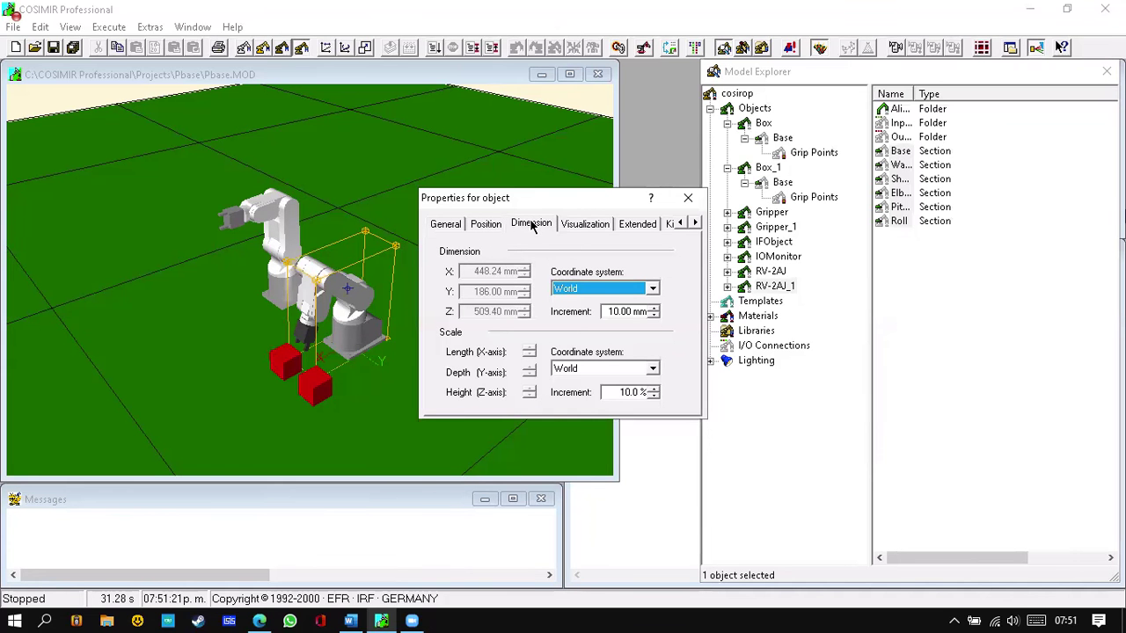
click(487, 225)
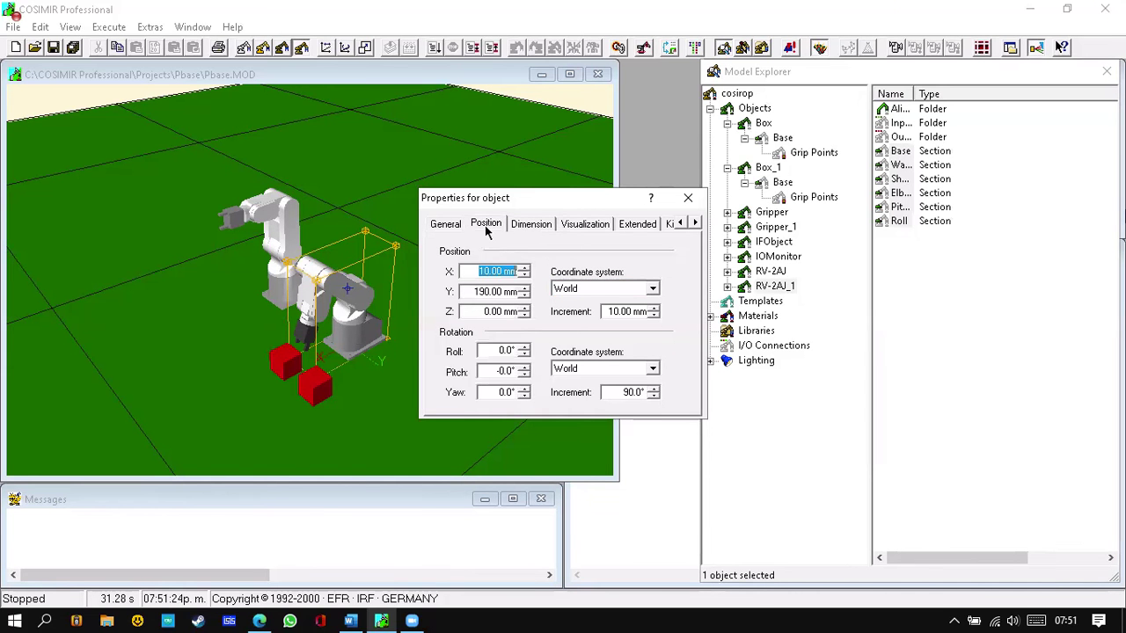
click(533, 226)
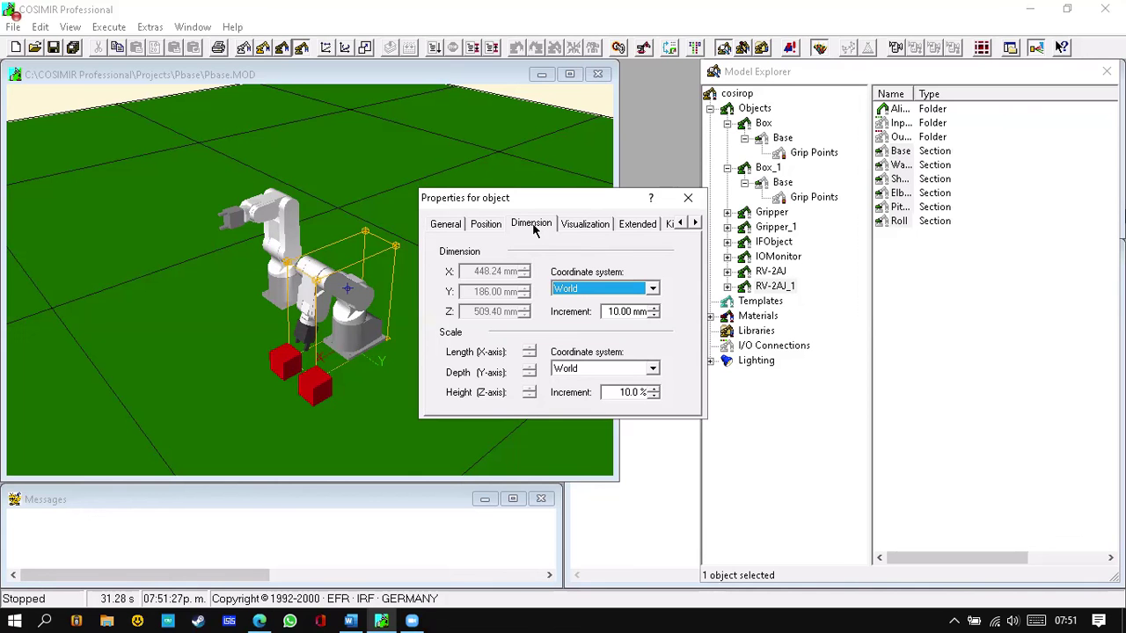
click(655, 389)
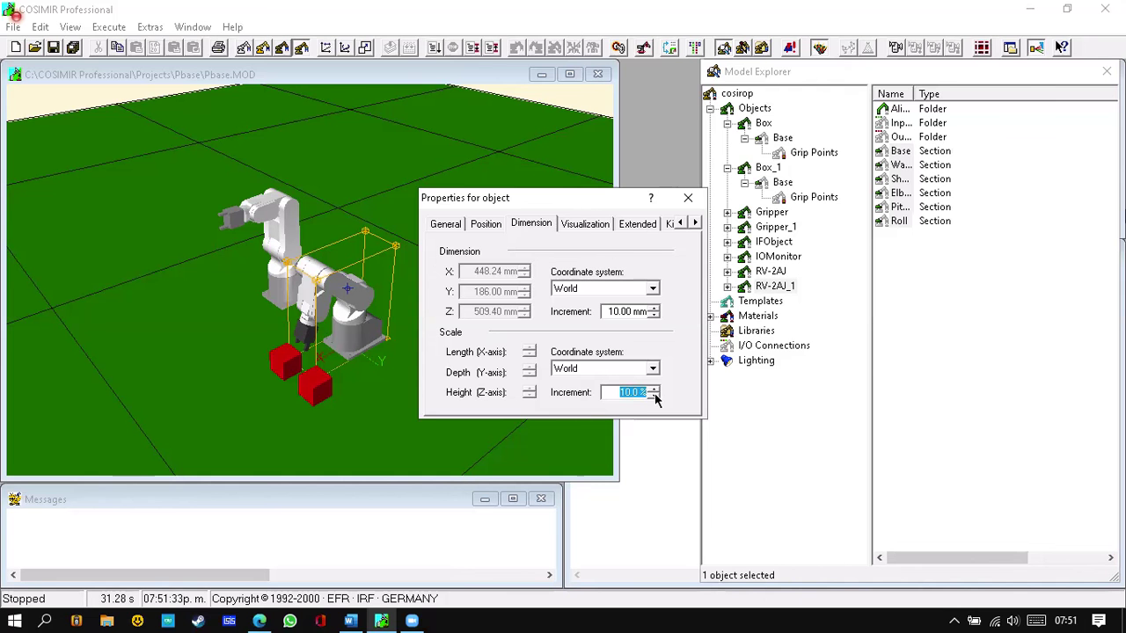
click(531, 224)
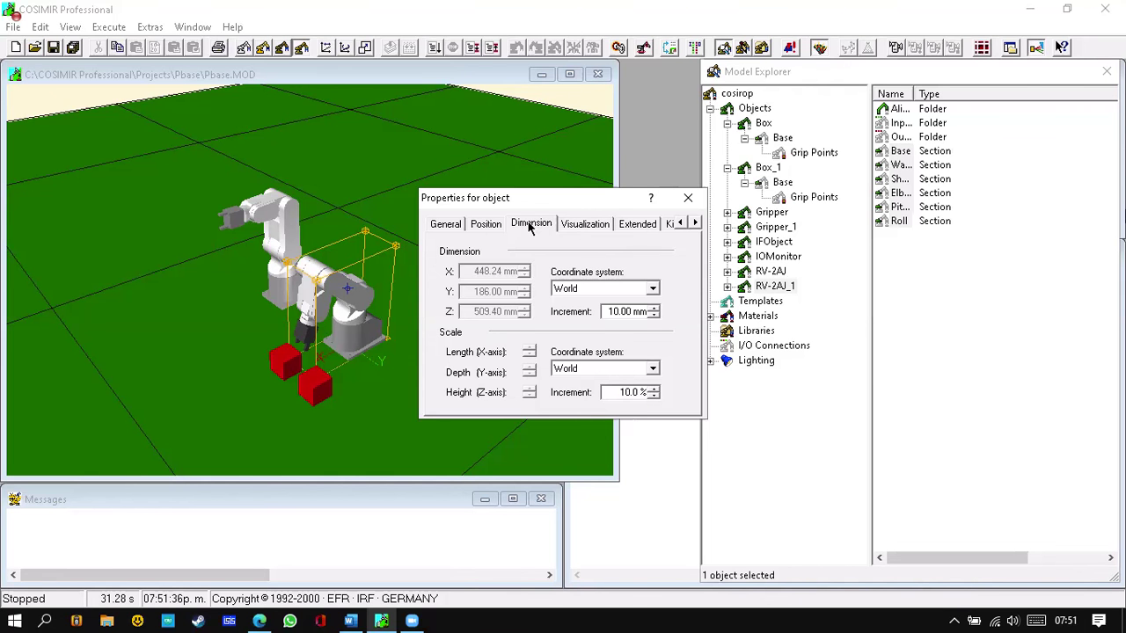
click(445, 225)
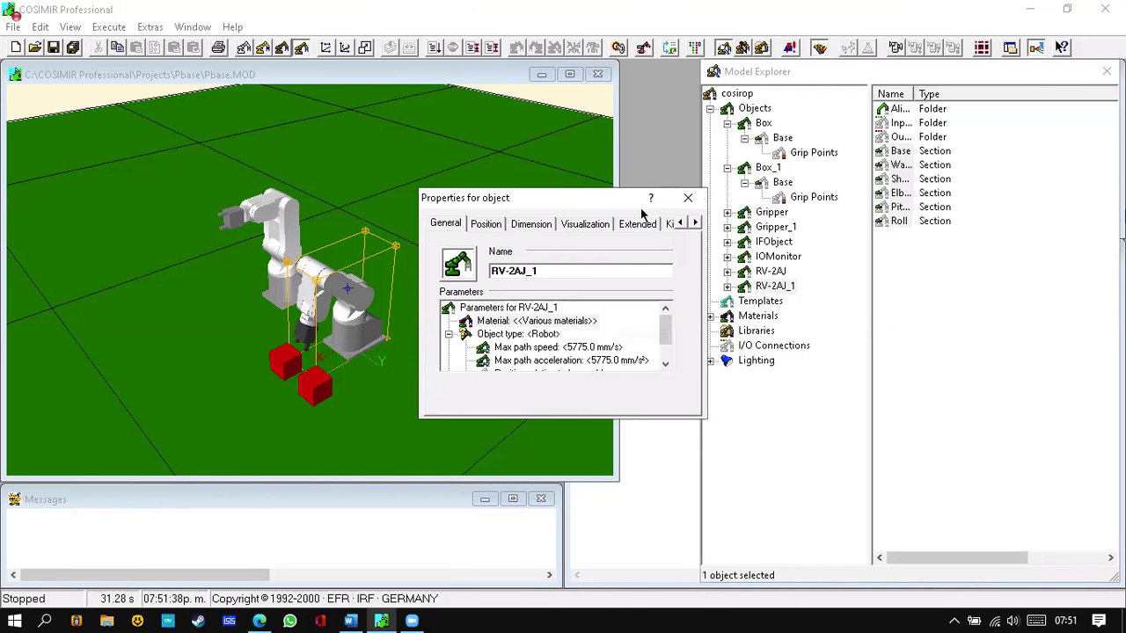
click(688, 199)
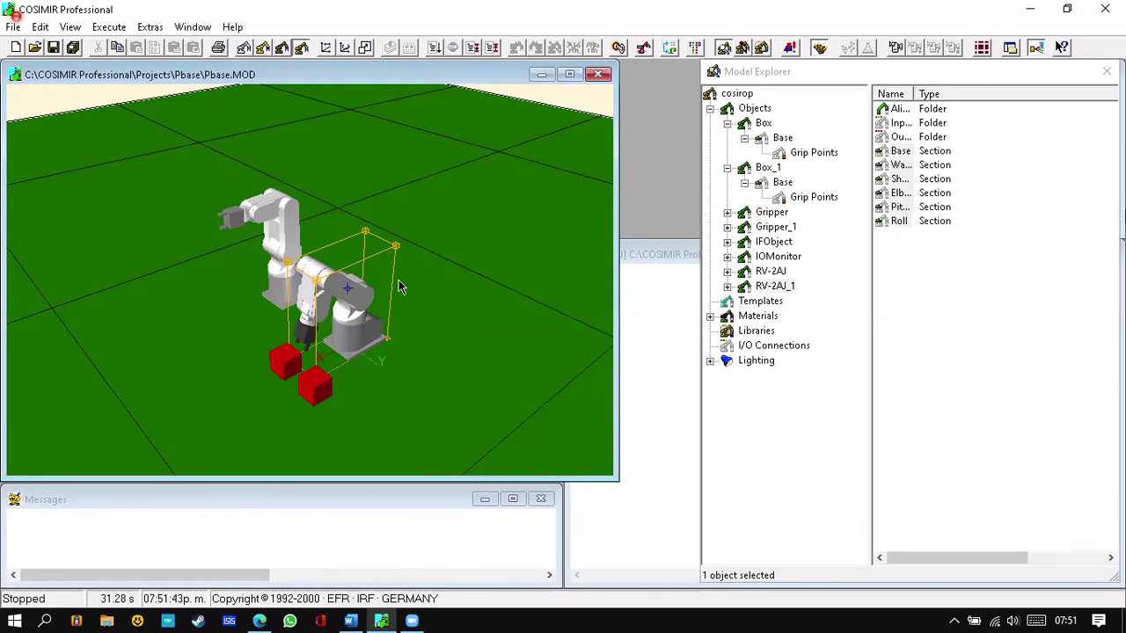
Review RV-2AJ_1's properties again, comparing its position, dimension and extended settings, and close them without changes.
right_click(359, 322)
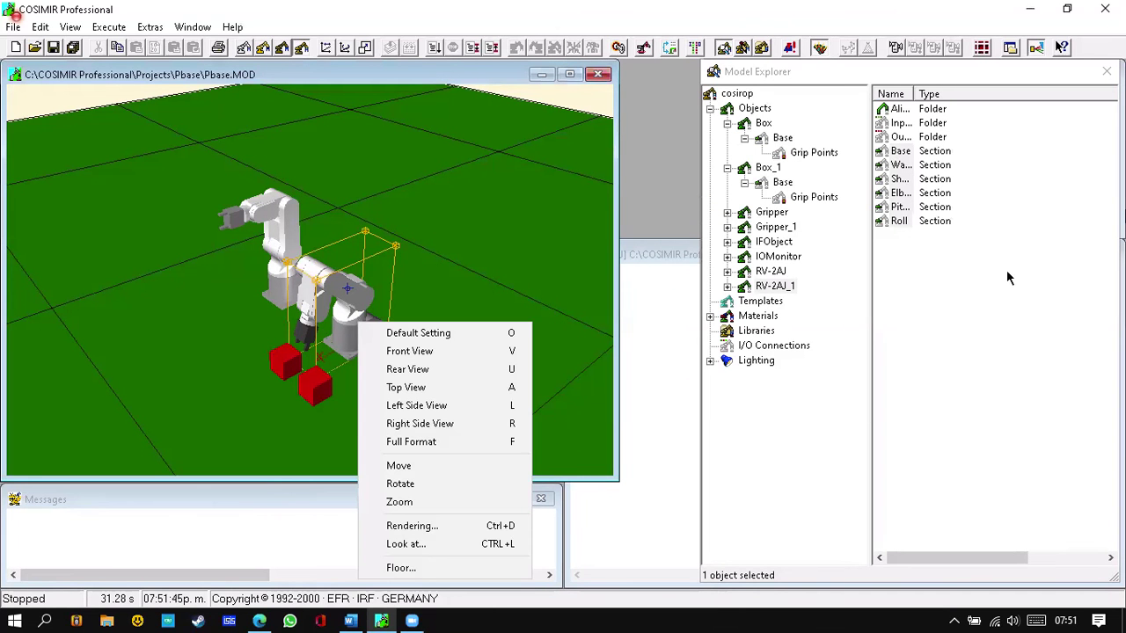
click(842, 213)
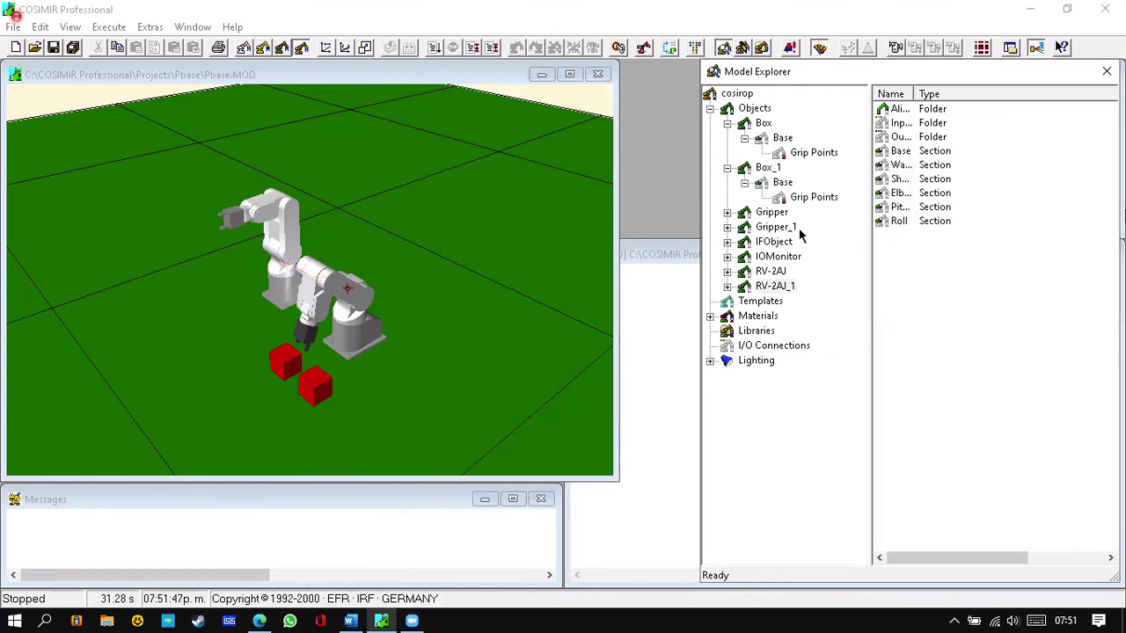
click(777, 287)
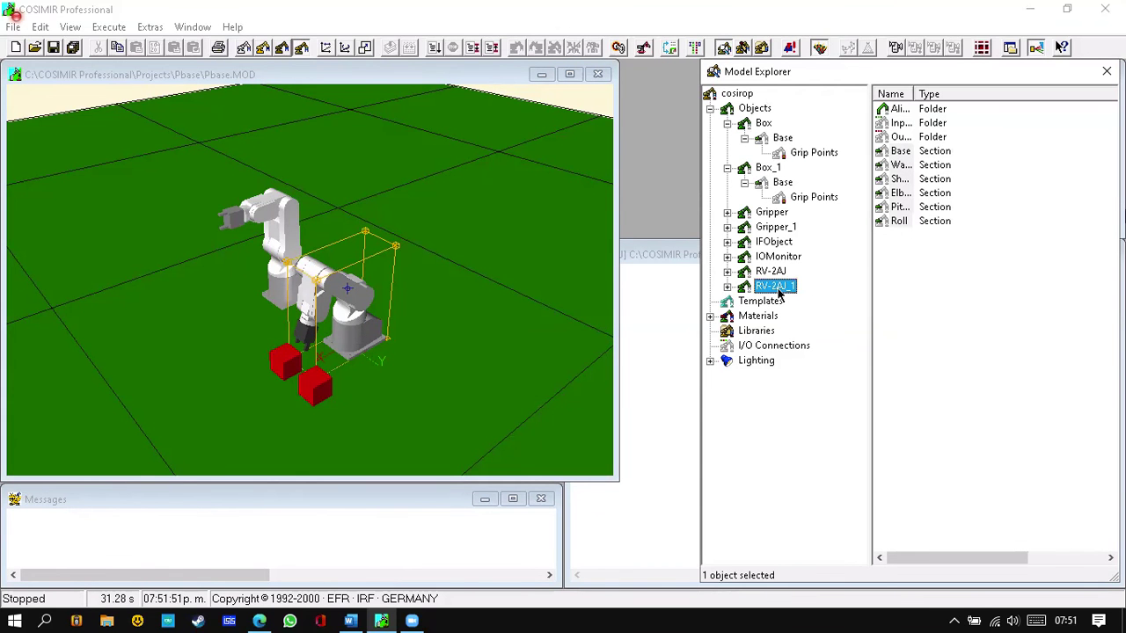
right_click(824, 445)
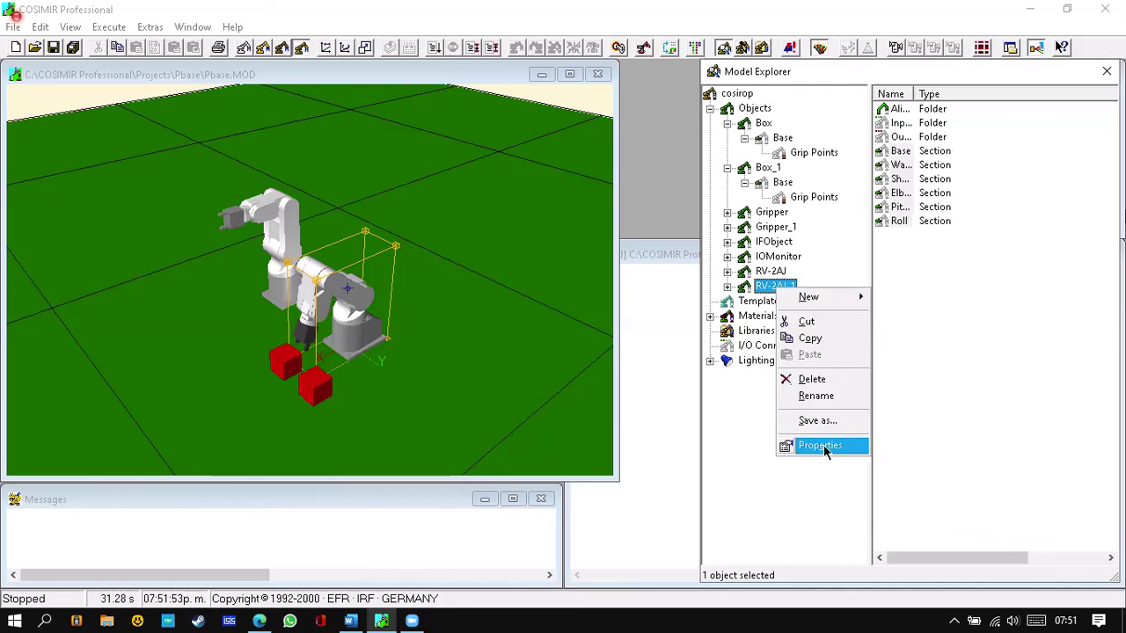
click(823, 445)
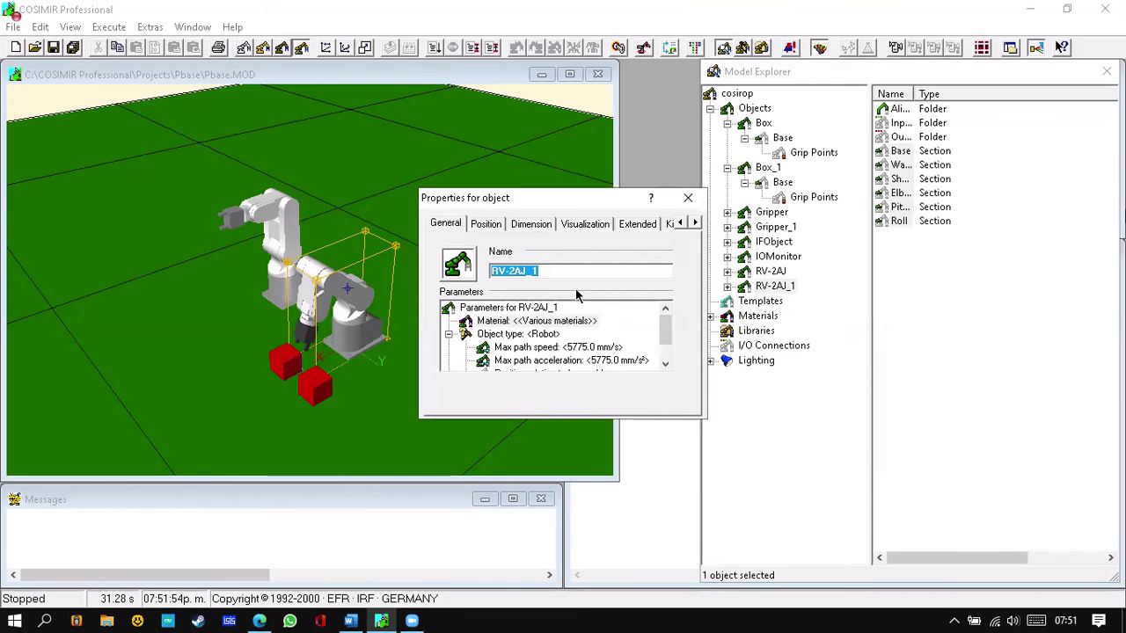
click(533, 225)
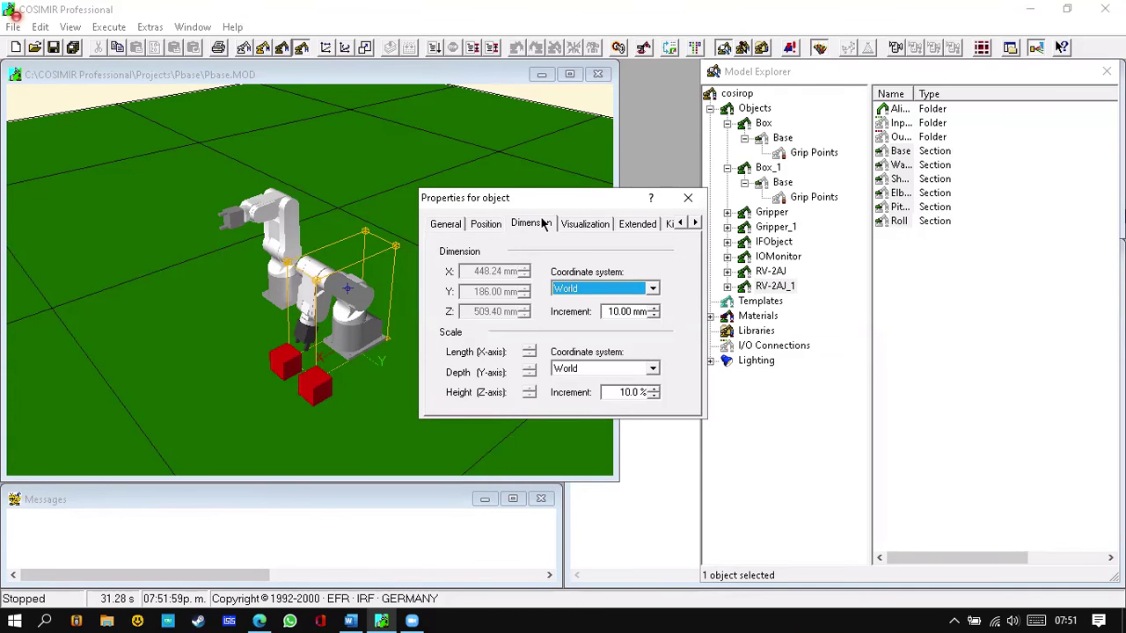
click(484, 225)
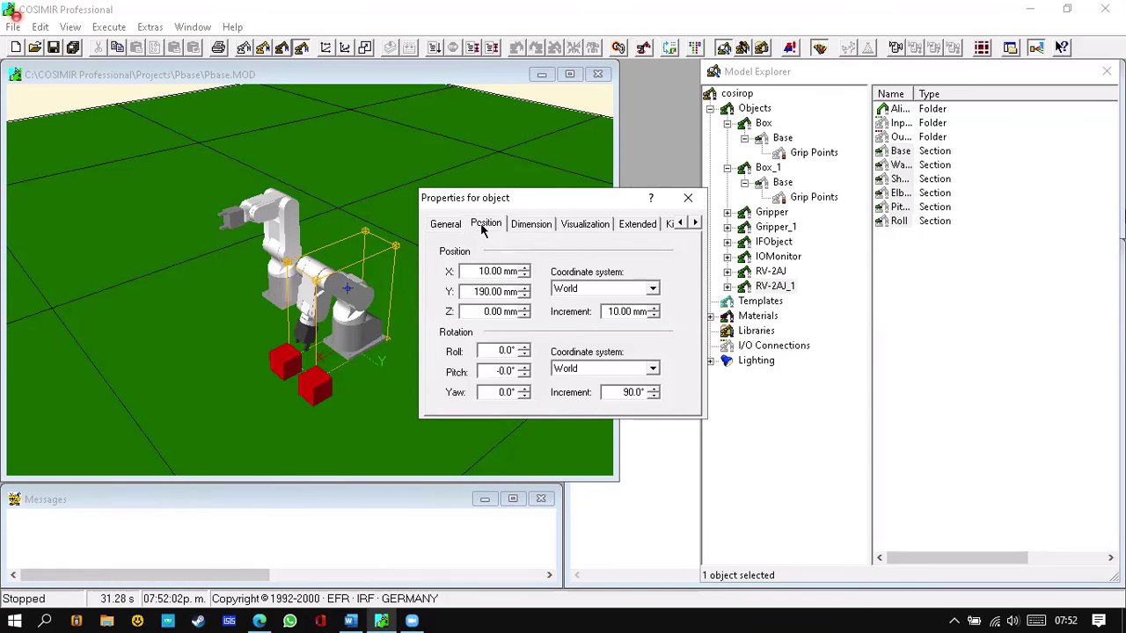
click(533, 227)
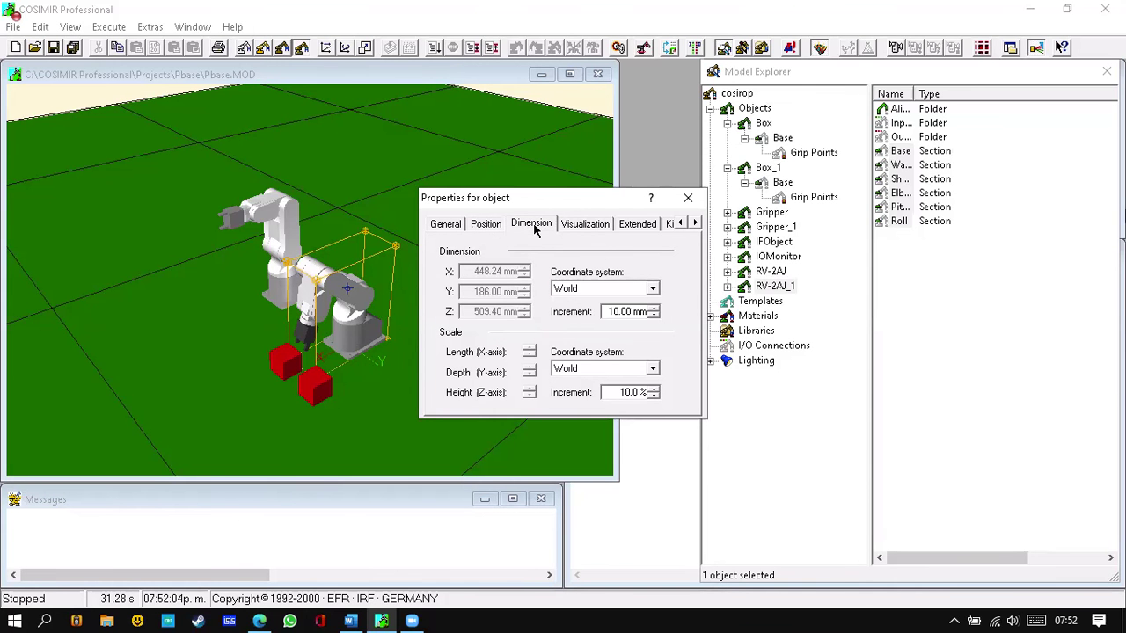
click(637, 227)
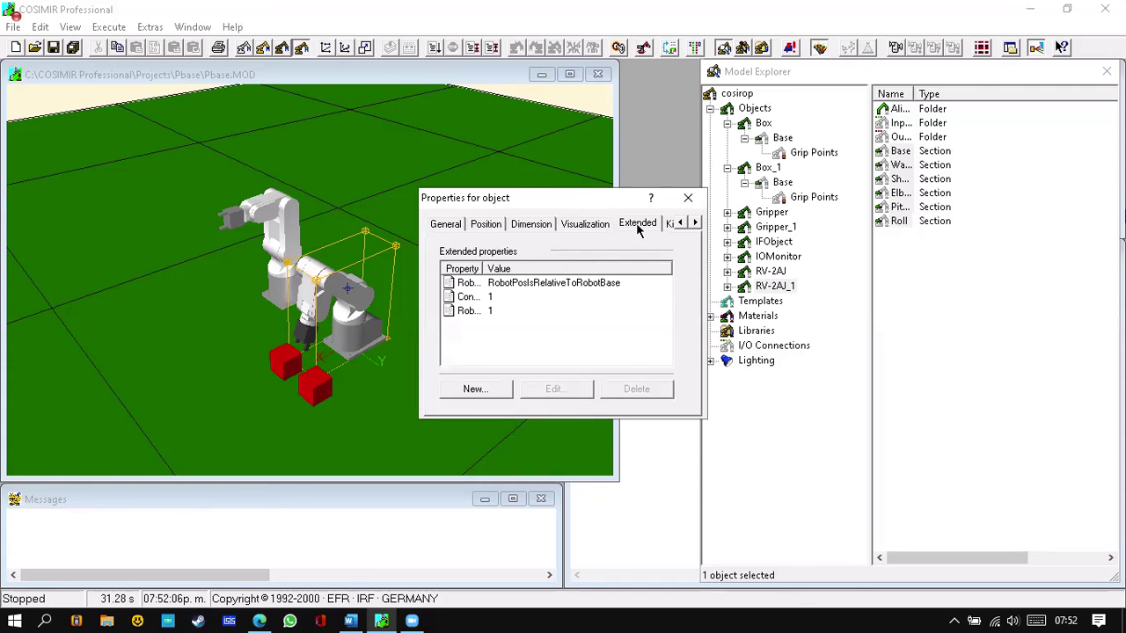
click(486, 227)
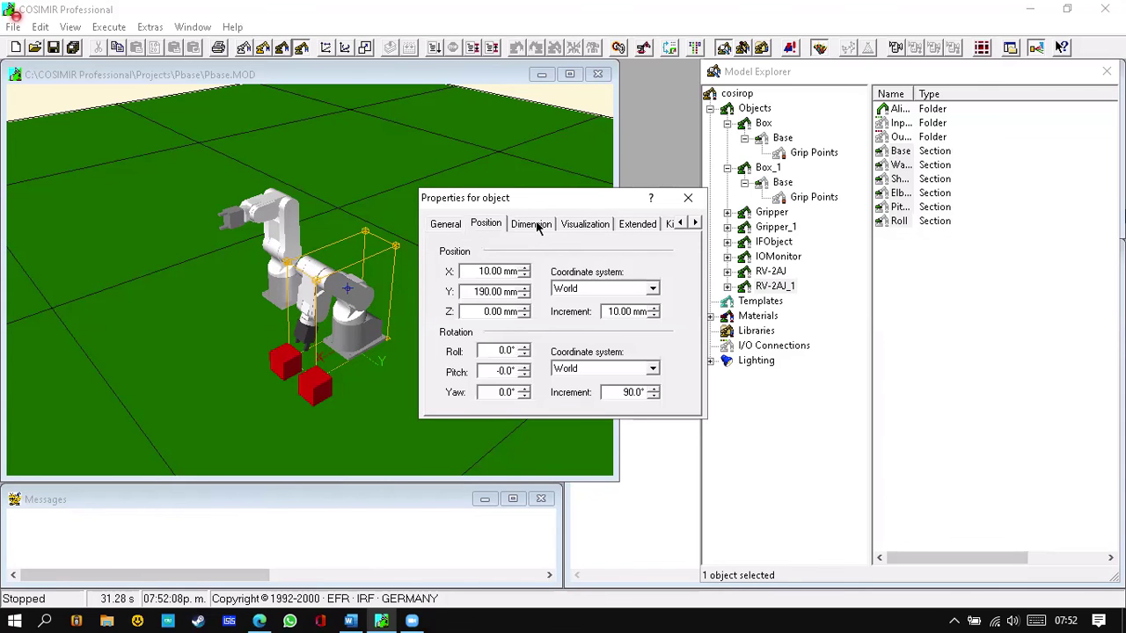
click(535, 225)
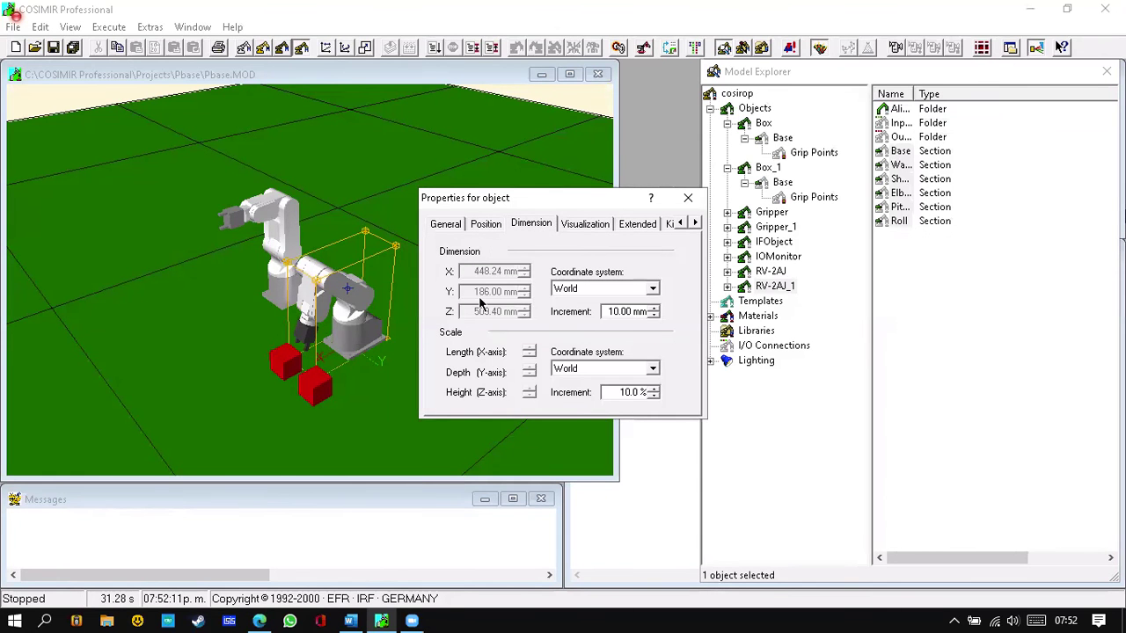
click(688, 199)
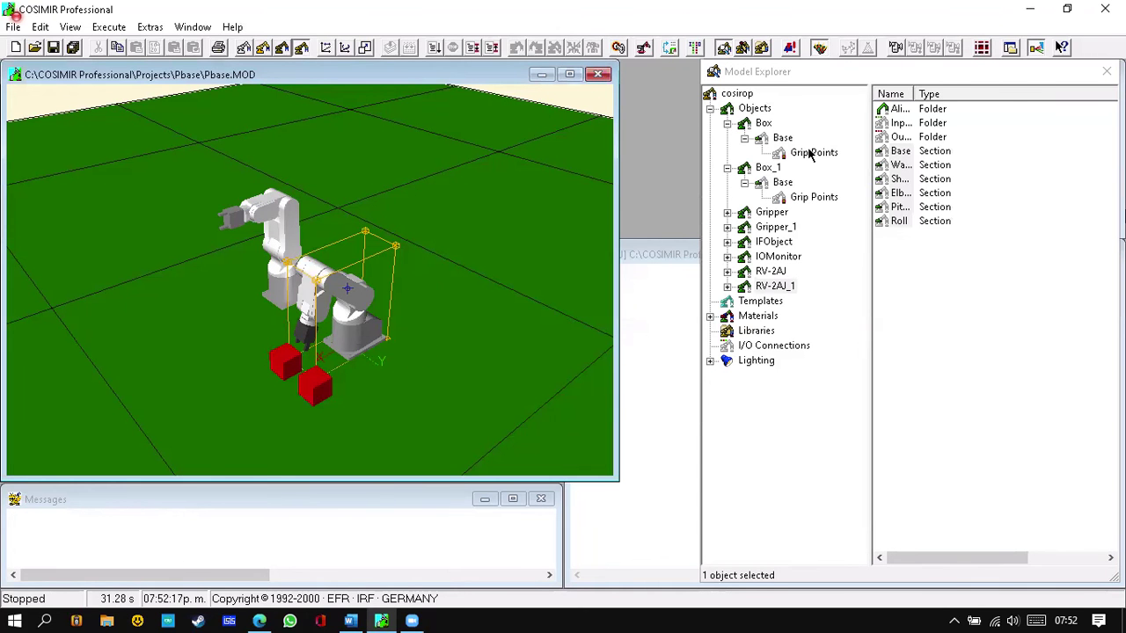
Compare the grip points of Box and Box_1, and examine Box_1's Grippoint_2 relative to the gripper from a lower front angle.
double_click(924, 110)
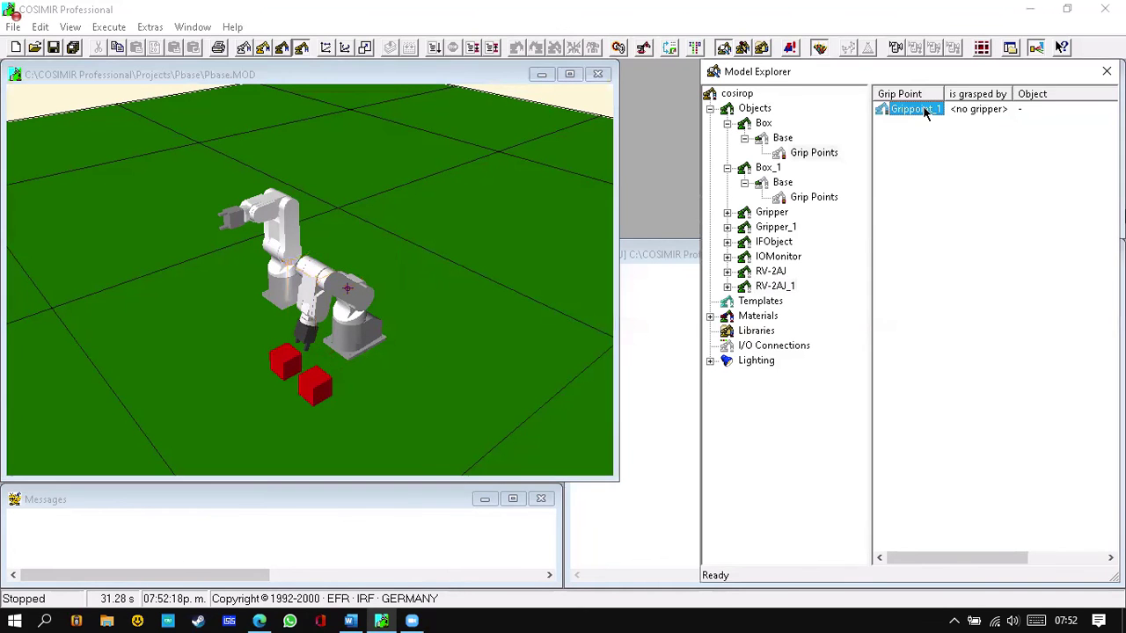
click(814, 198)
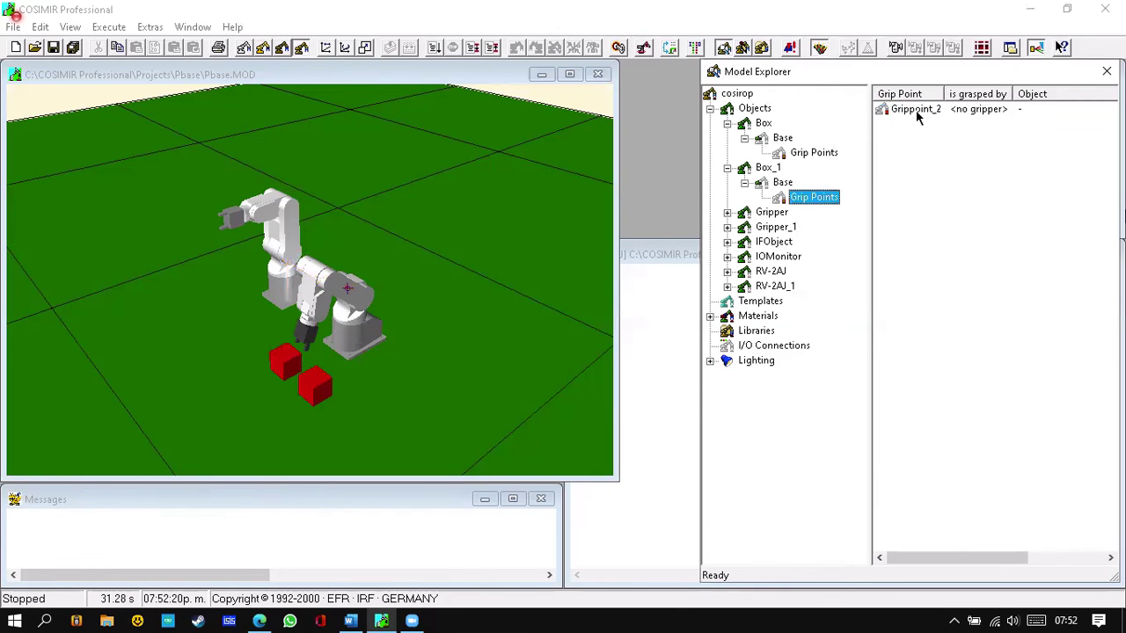
click(915, 110)
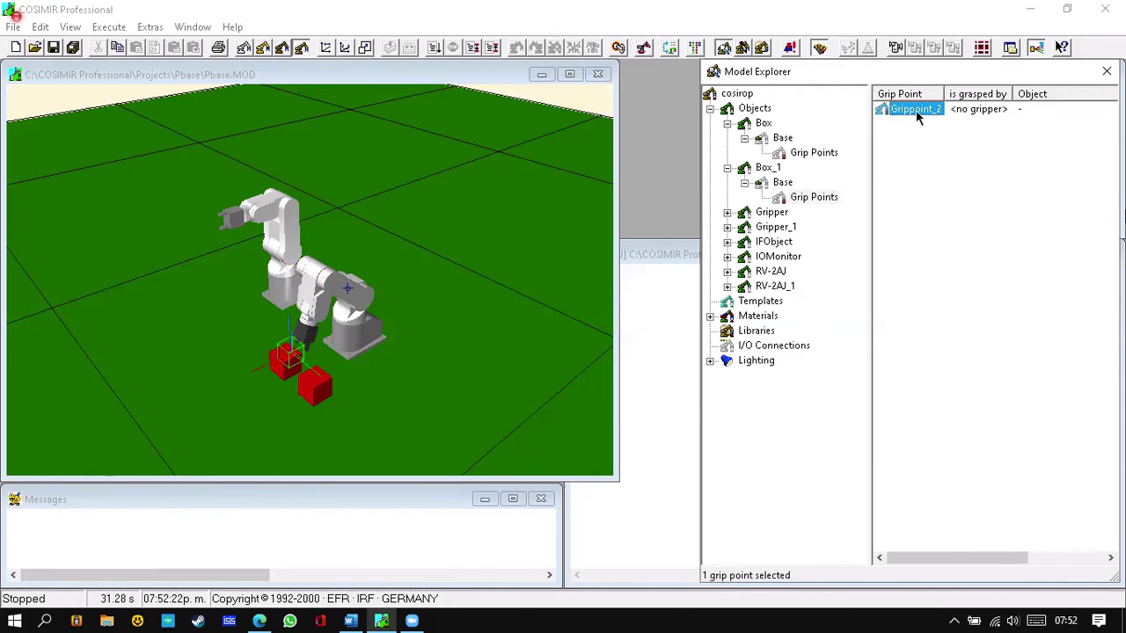
right_click(474, 268)
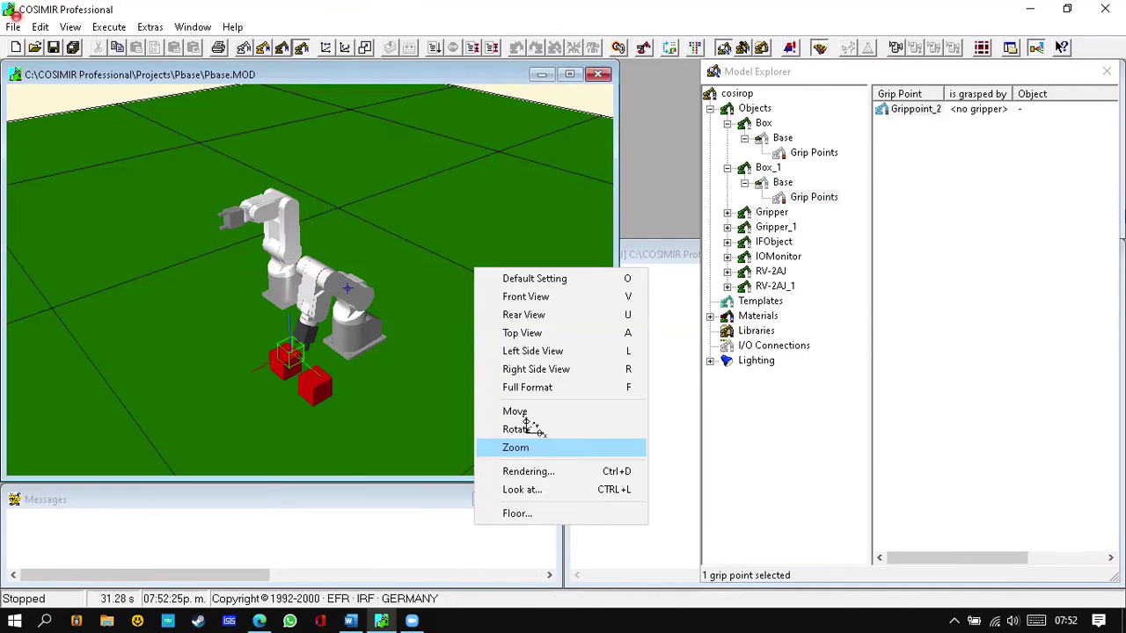
click(526, 430)
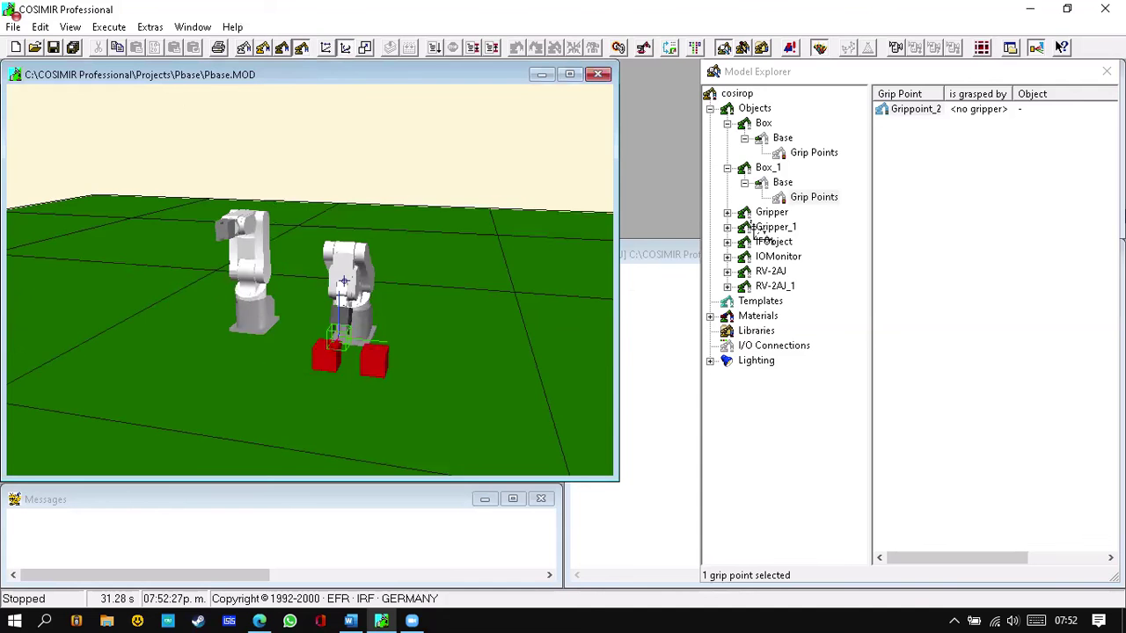
drag(754, 231, 678, 252)
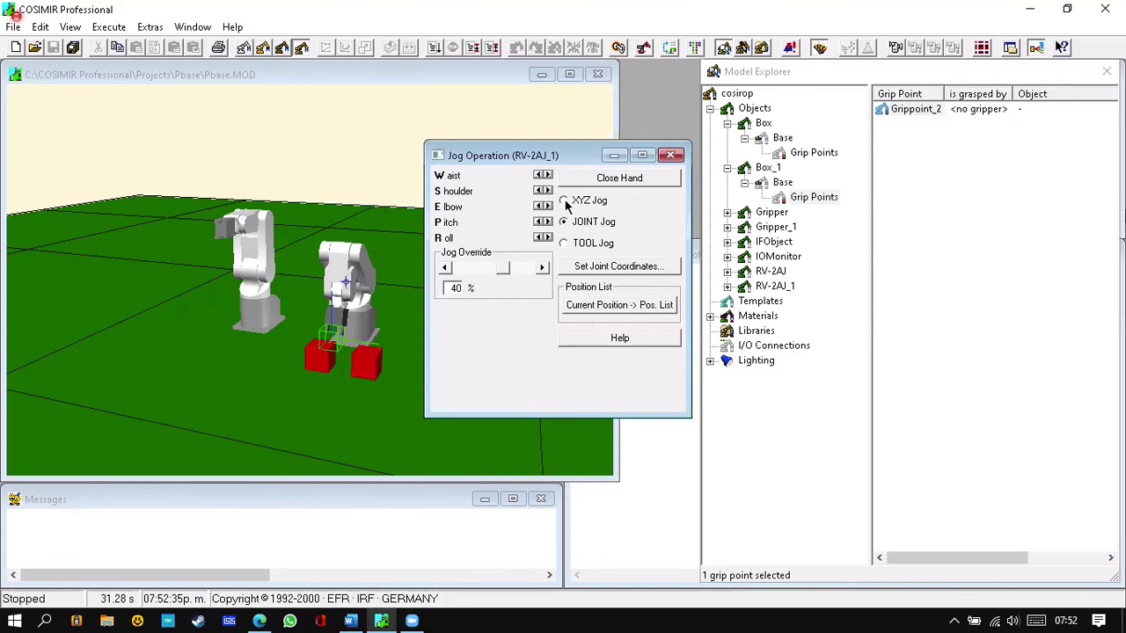
Switch RV-2AJ_1's jogging to XYZ mode and jog the arm along positive X and upward along Z.
click(564, 201)
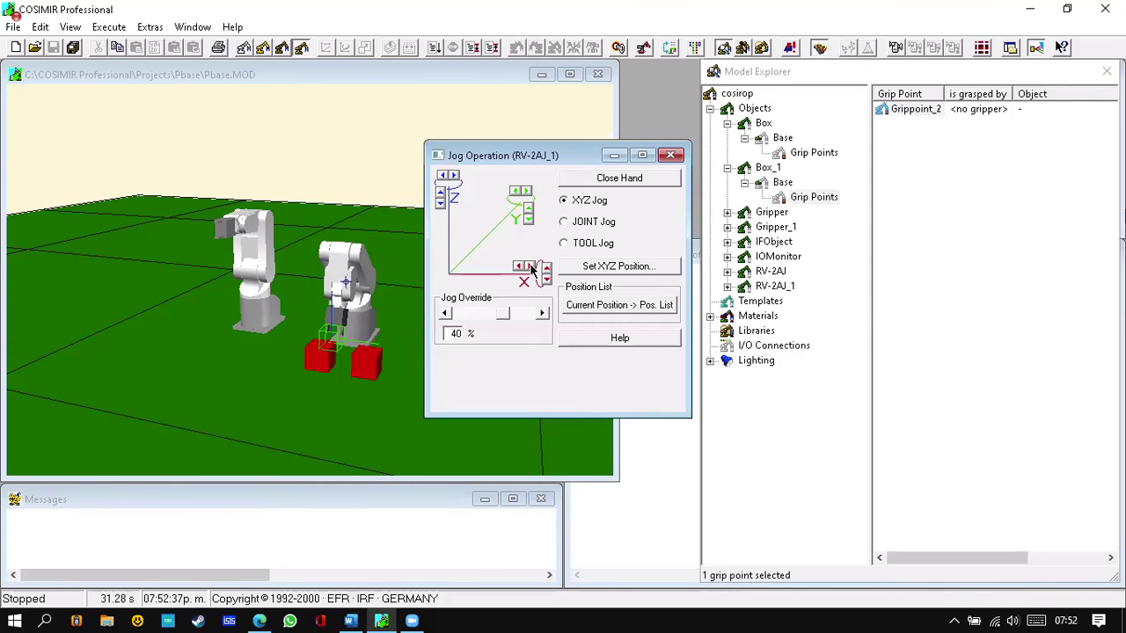
click(531, 268)
key(Return)
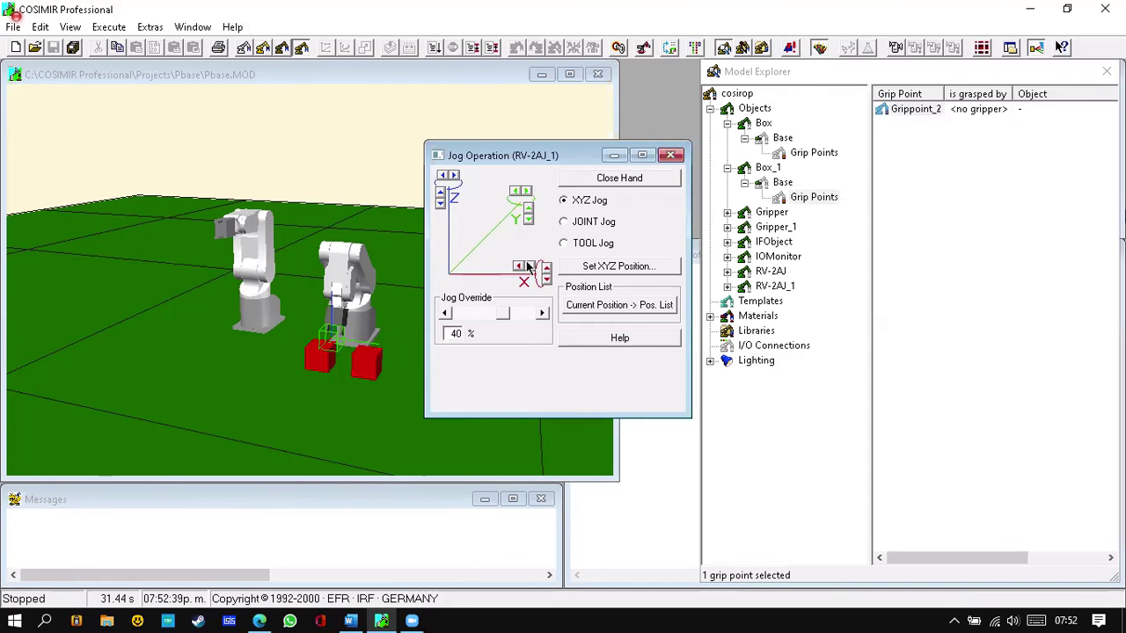
click(446, 198)
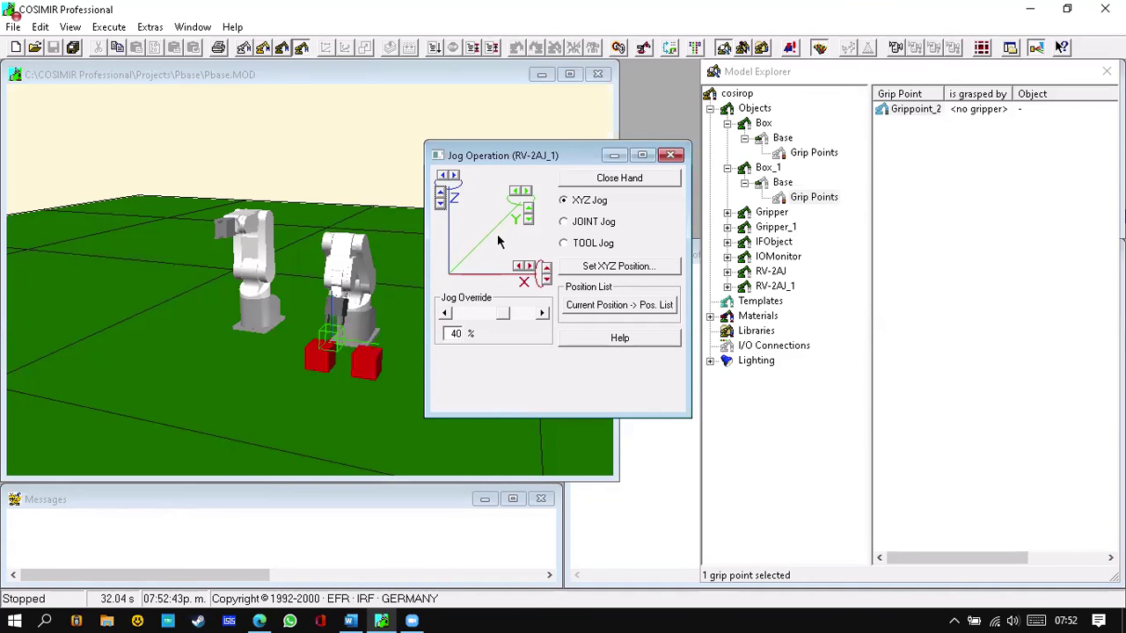
click(528, 267)
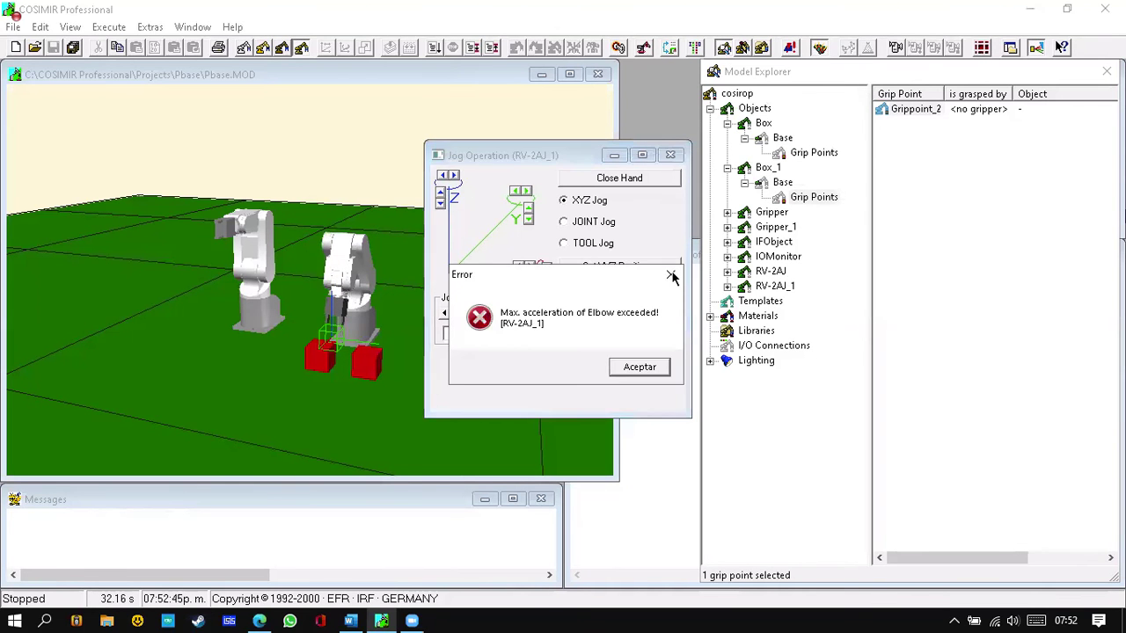
key(Return)
Reduce RV-2AJ_1's jog override to 7 % and jog the arm along positive X until the gripper is over Box_1's grip point.
drag(504, 317, 476, 318)
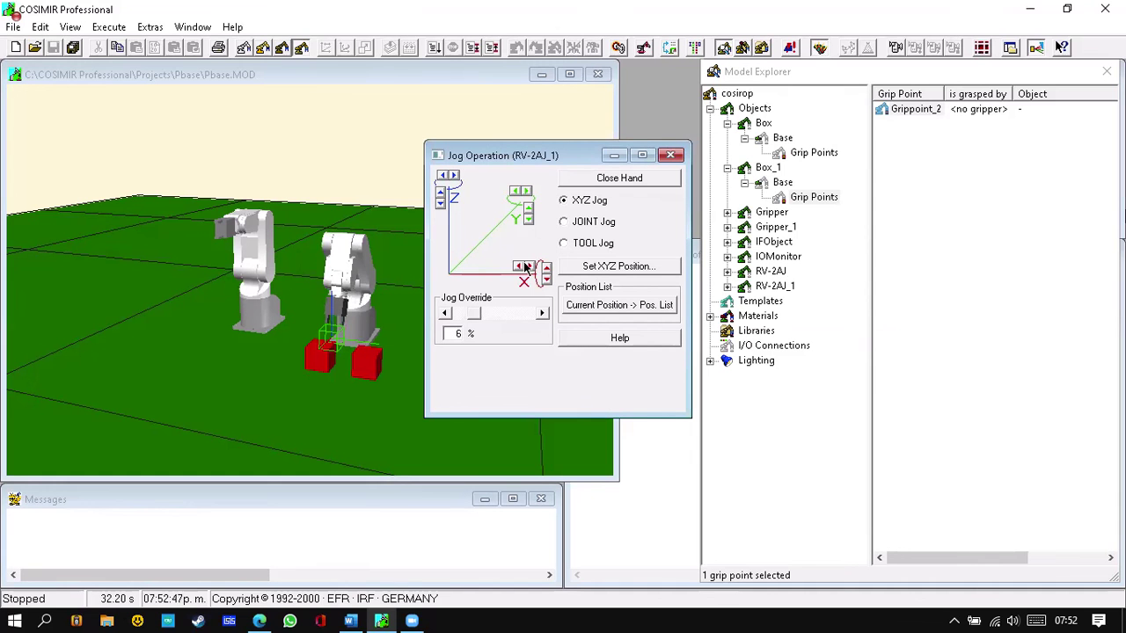
click(532, 269)
click(534, 271)
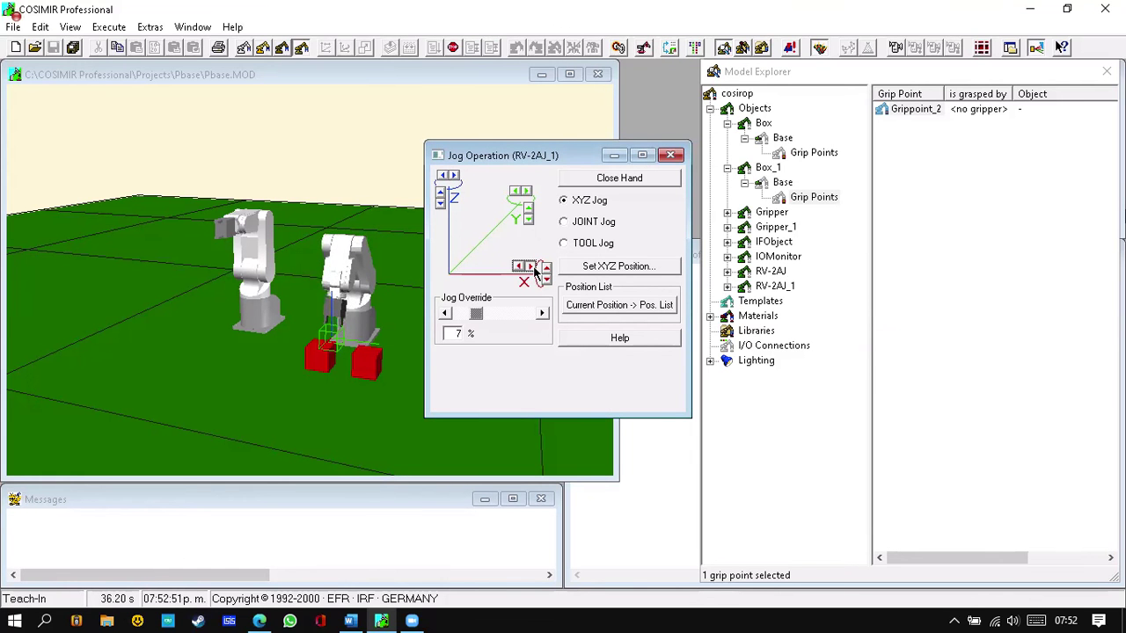
click(534, 271)
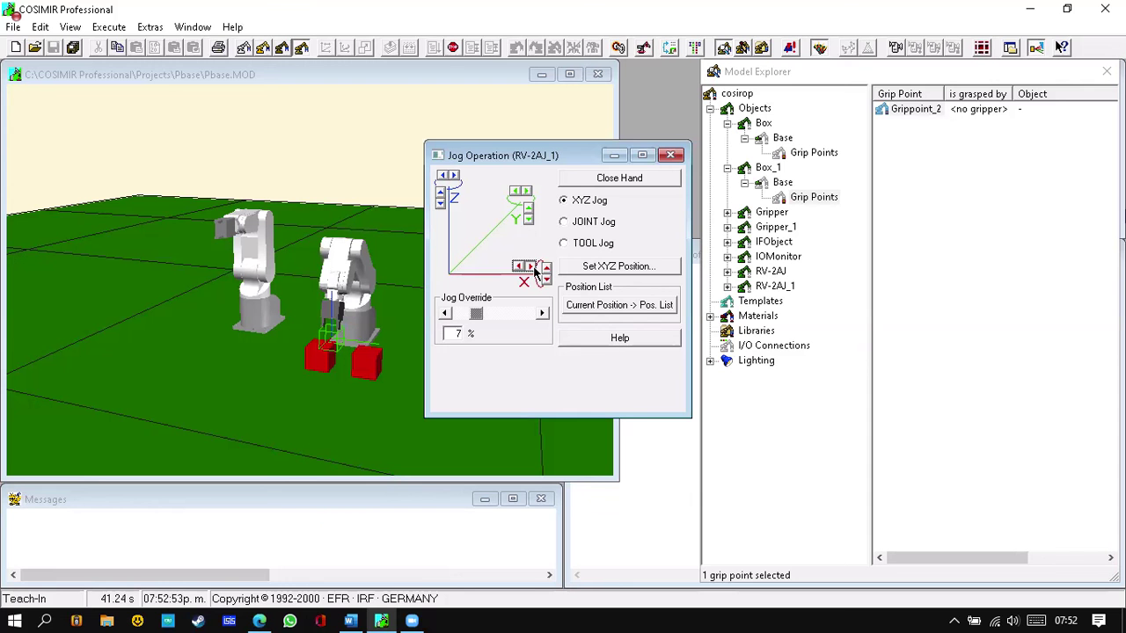
click(534, 271)
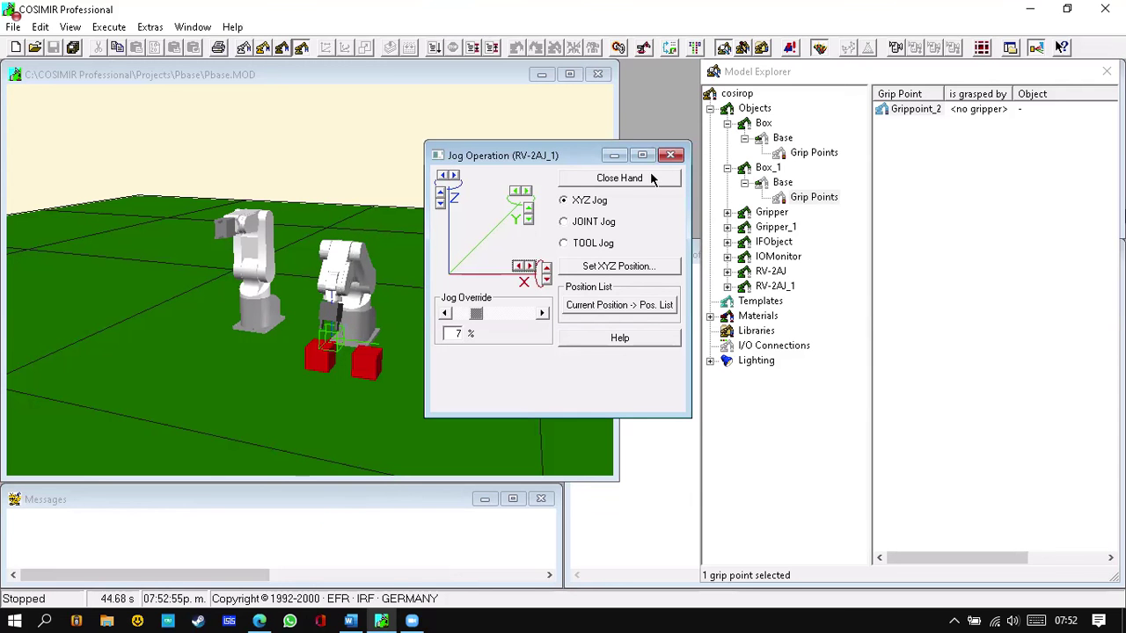
click(674, 156)
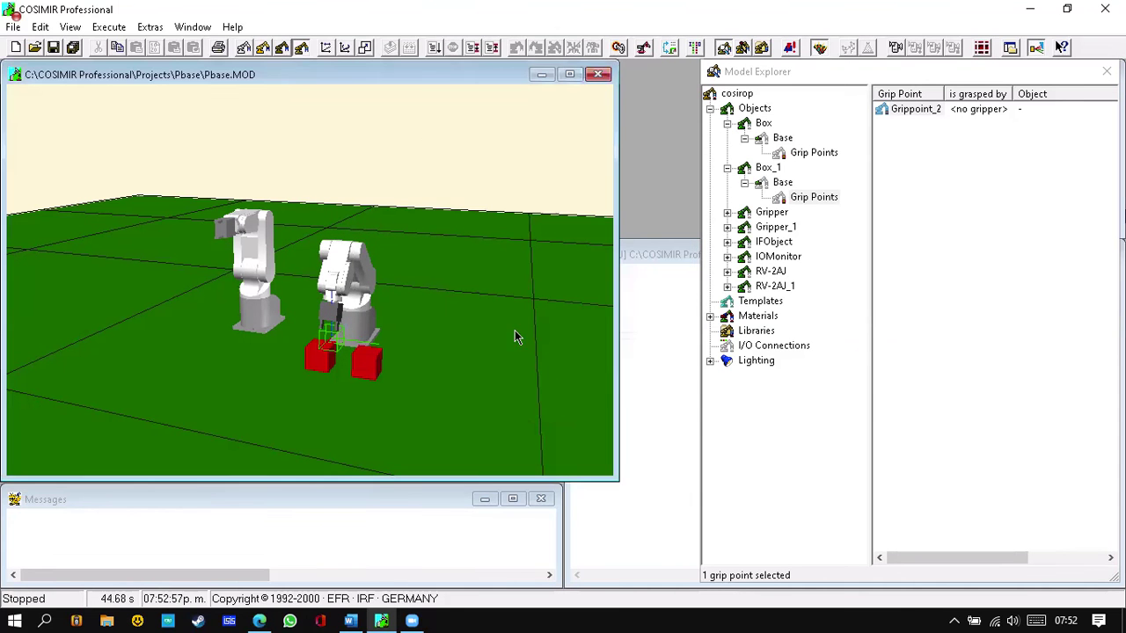
Check the gripper's alignment from the side and jog RV-2AJ_1 down along Z toward Box_1's Grippoint_2.
right_click(574, 478)
click(571, 482)
drag(176, 377, 76, 395)
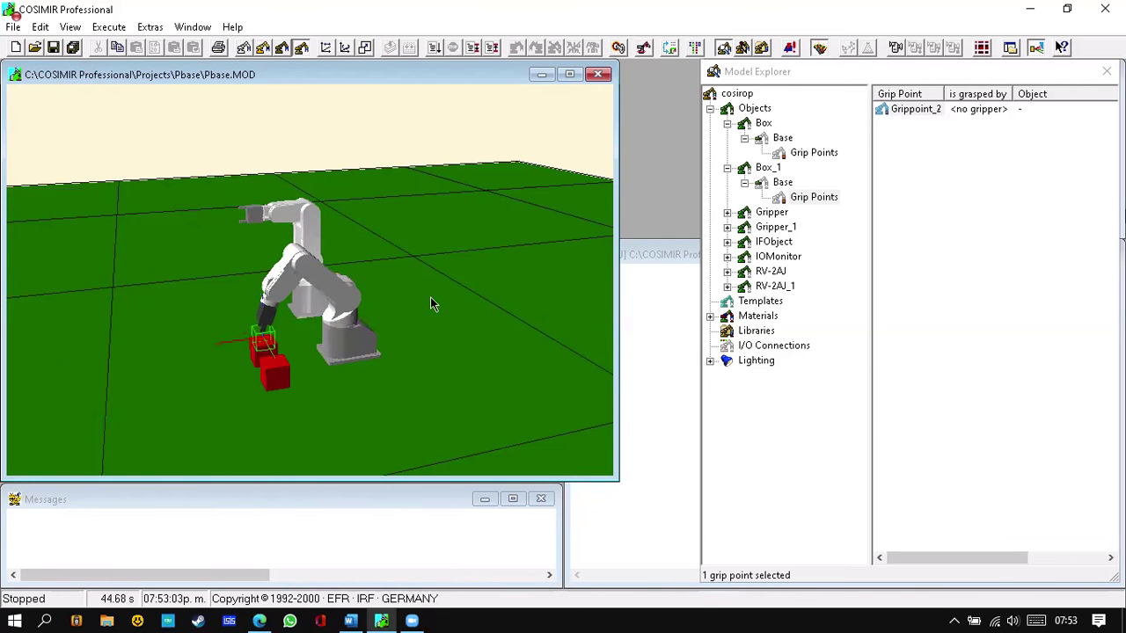
right_click(474, 278)
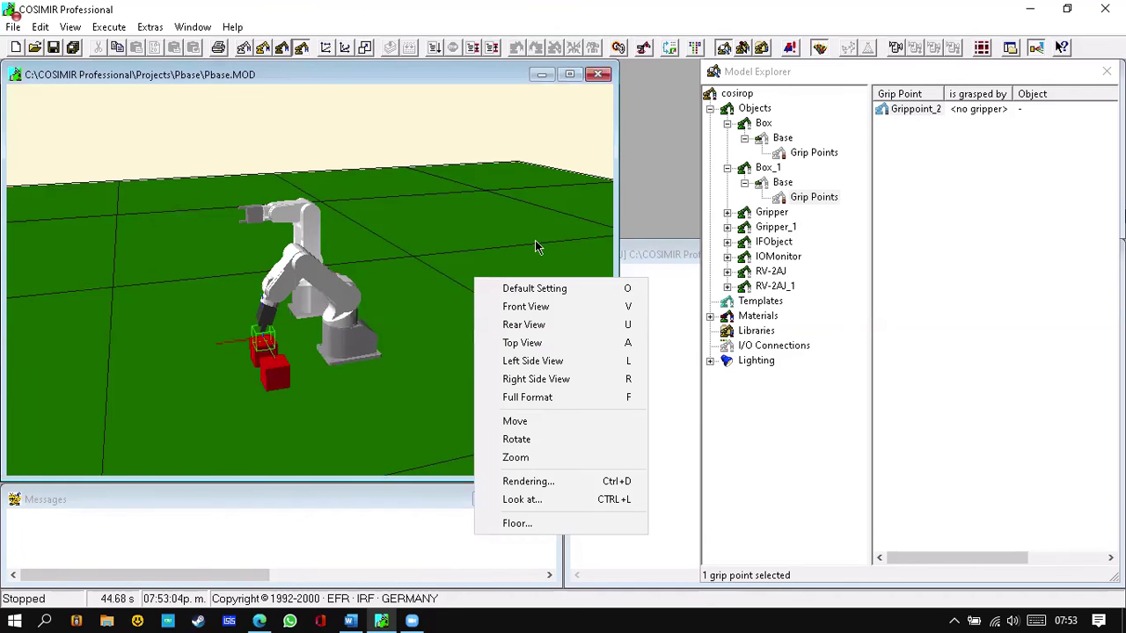
click(535, 240)
key(ctrl+j)
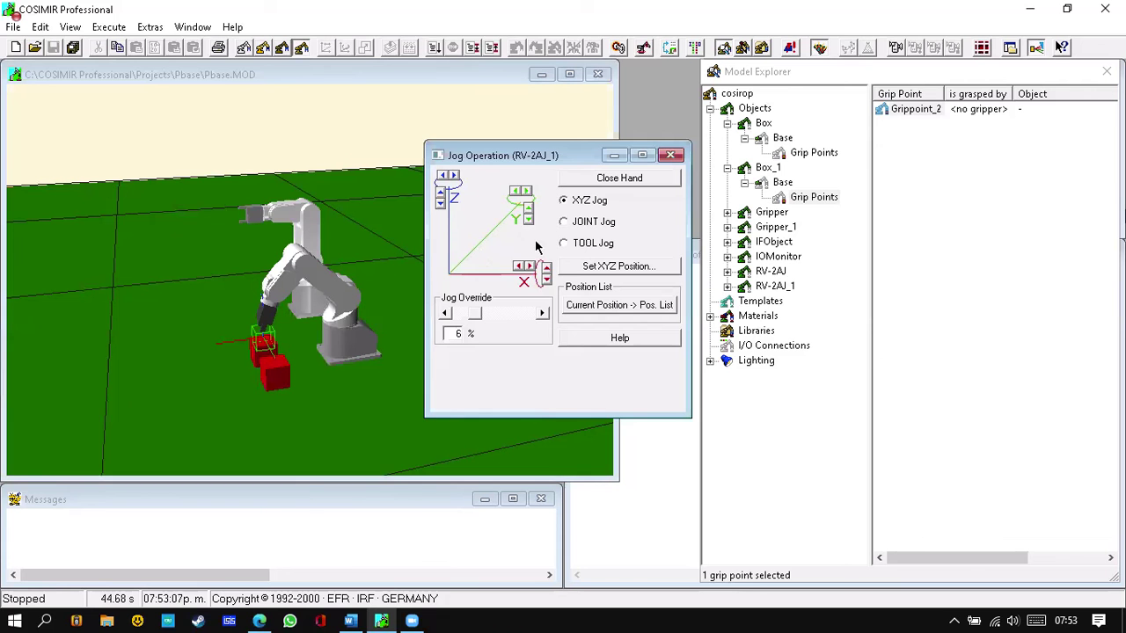
click(440, 205)
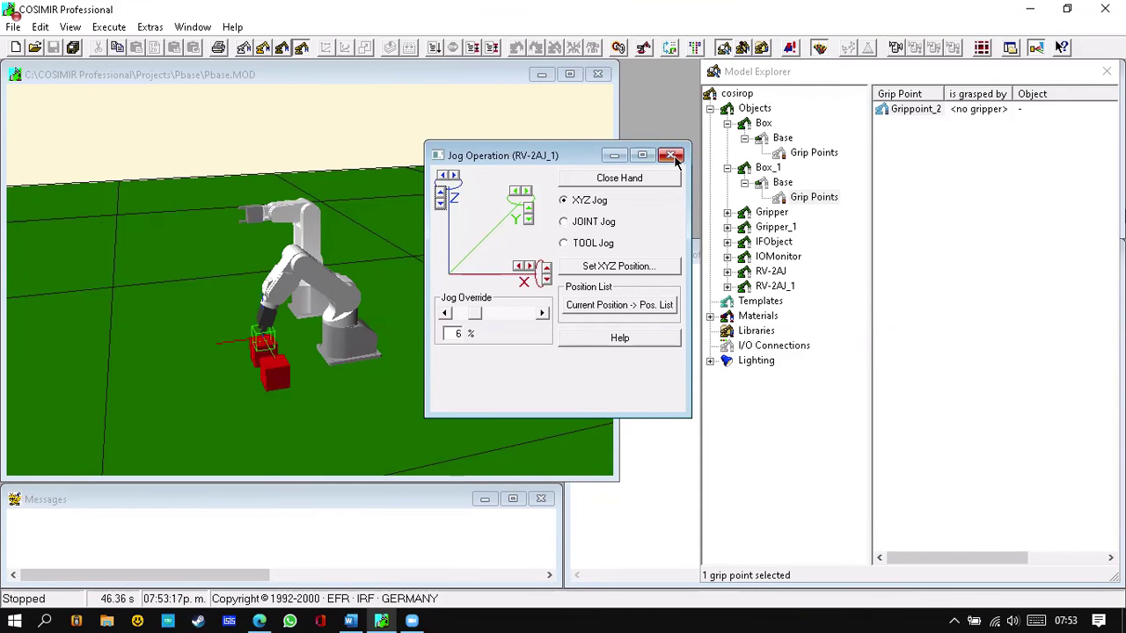
Try to grasp Box_1 at Grippoint_2 by closing and opening RV-2AJ_1's hand several times.
click(637, 180)
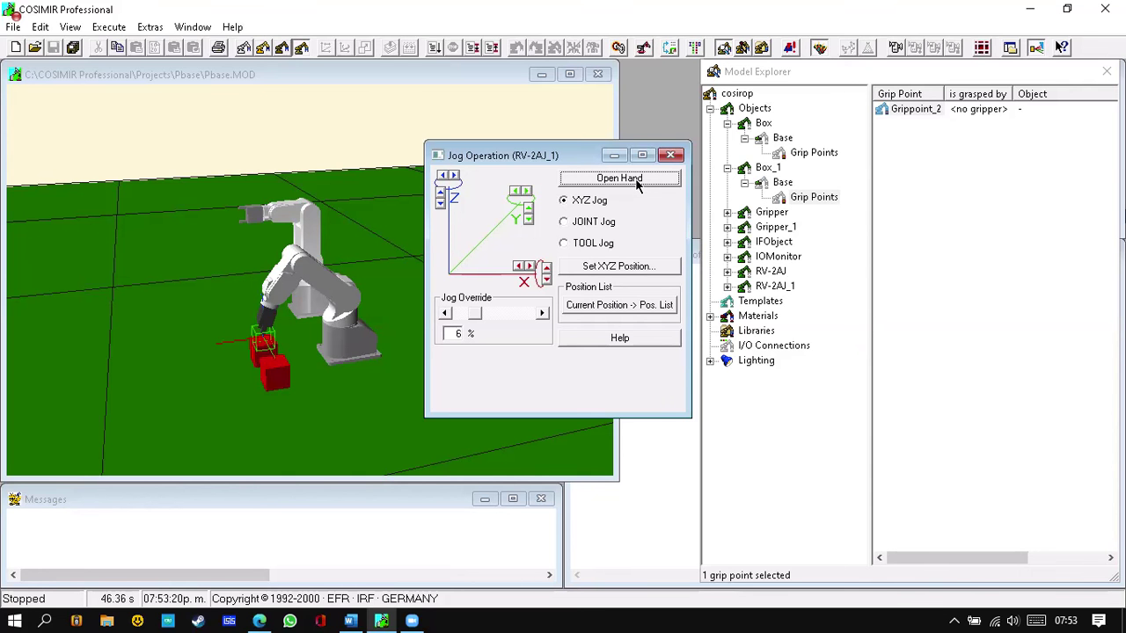
click(638, 180)
click(638, 180)
click(638, 180)
click(638, 181)
click(638, 180)
Check the gripper from another angle and try again to grasp Box_1, leaving RV-2AJ_1's hand closed.
right_click(336, 210)
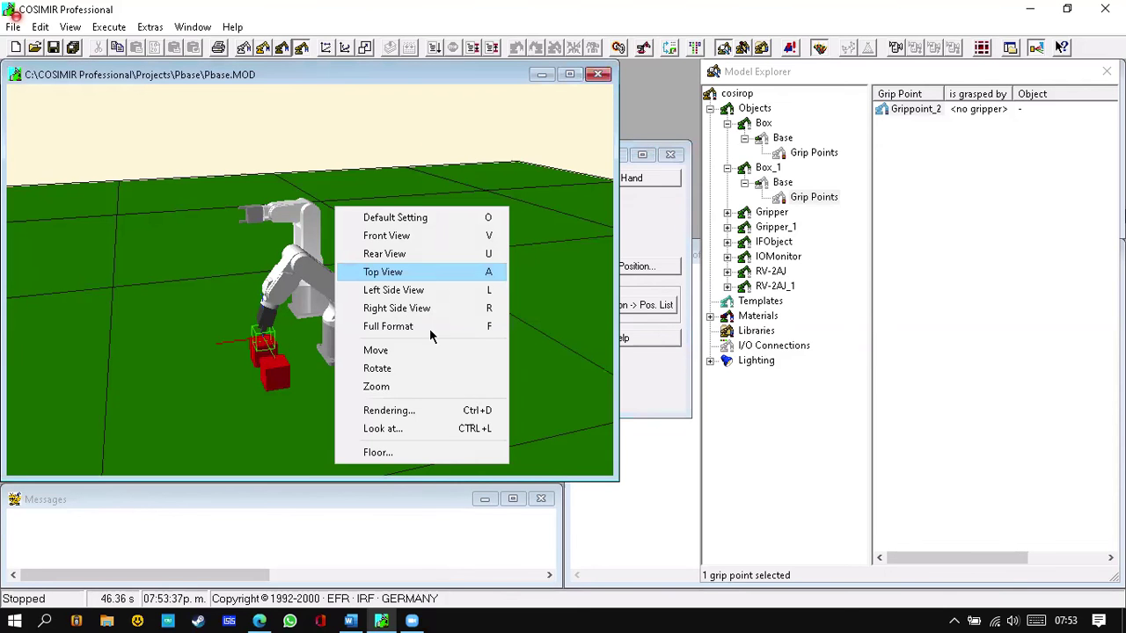
click(429, 385)
drag(658, 414, 523, 255)
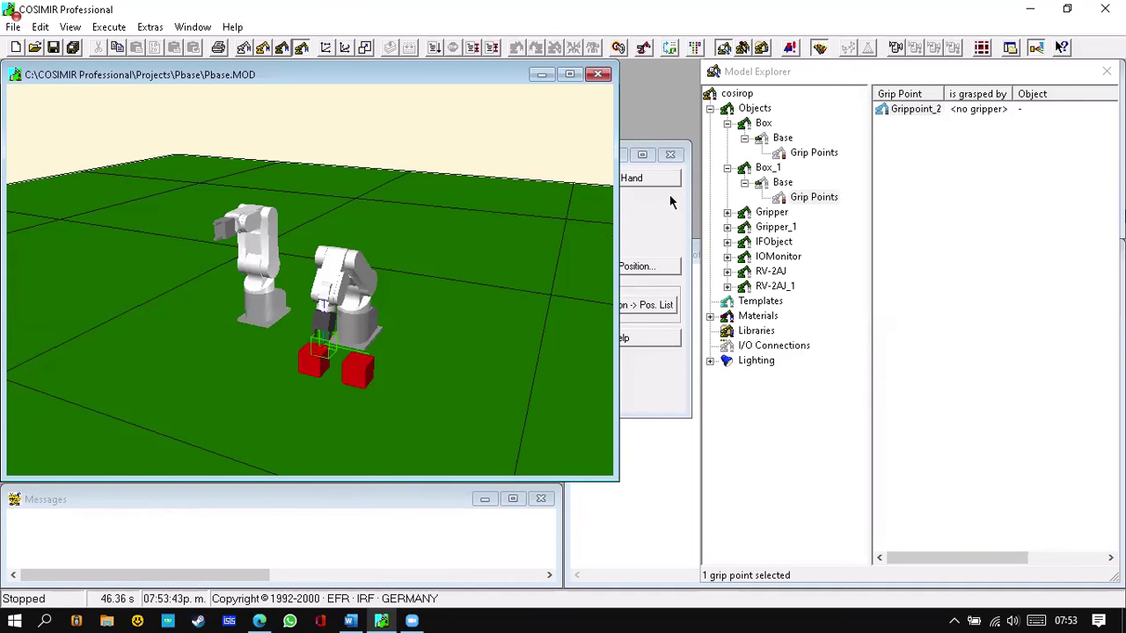
click(643, 178)
click(643, 178)
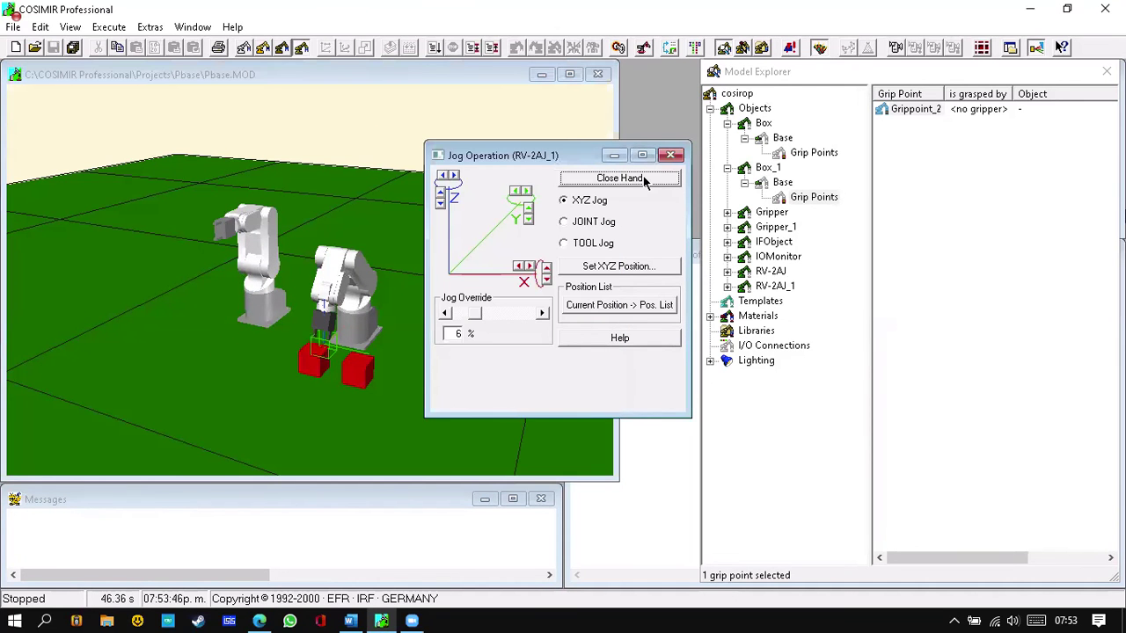
click(643, 178)
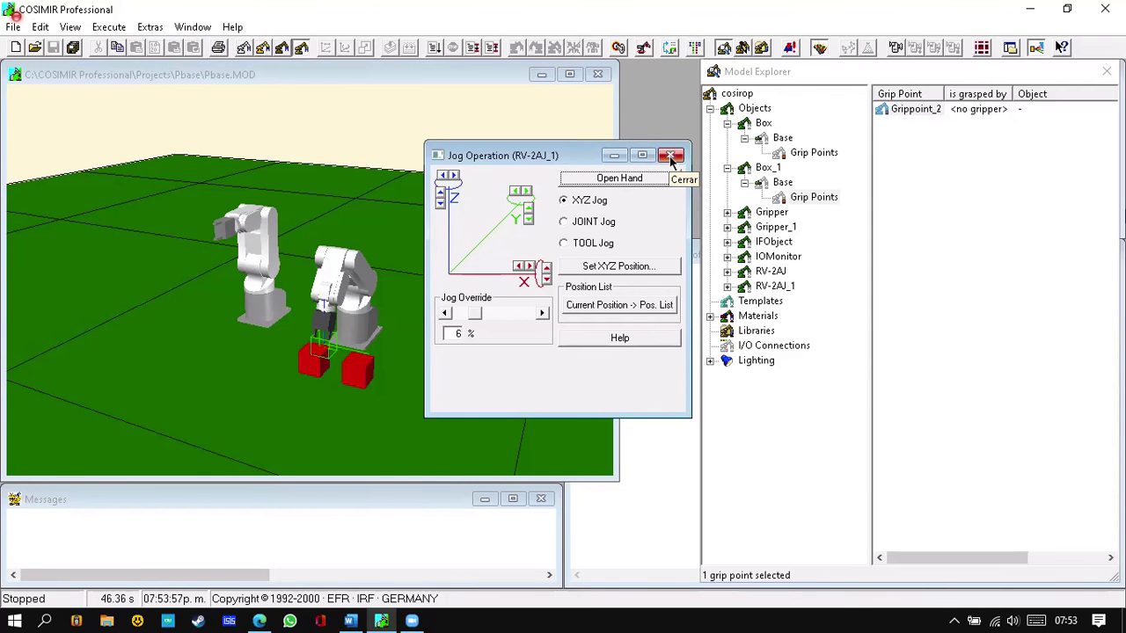
Jog RV-2AJ_1 upward along Z to test the grasp, open its hand and end the jog operation.
click(444, 197)
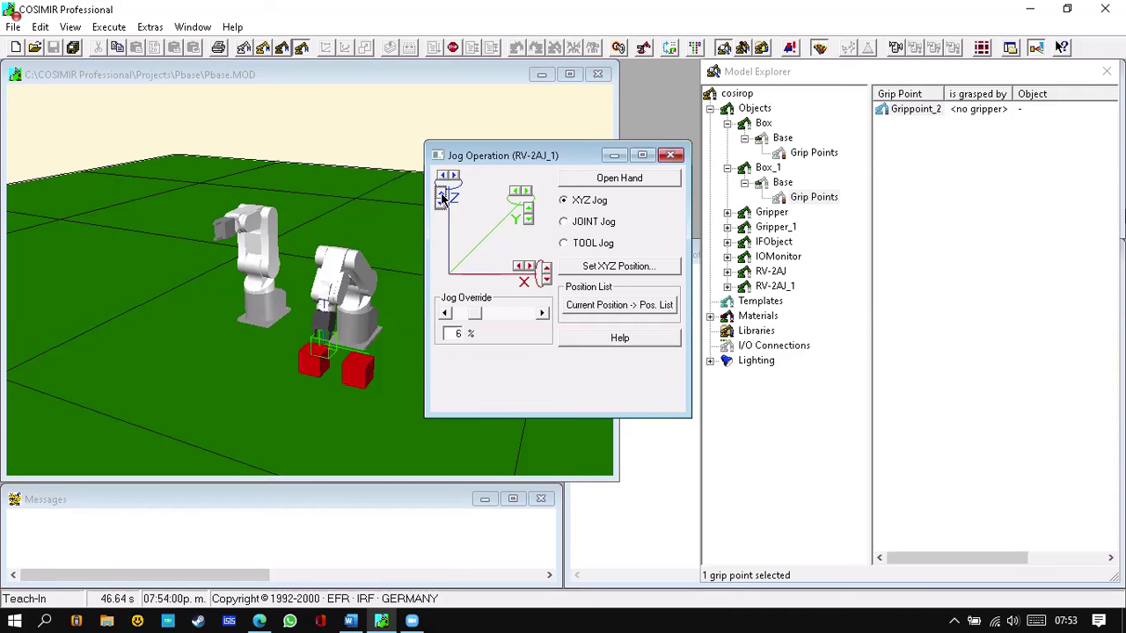
click(618, 180)
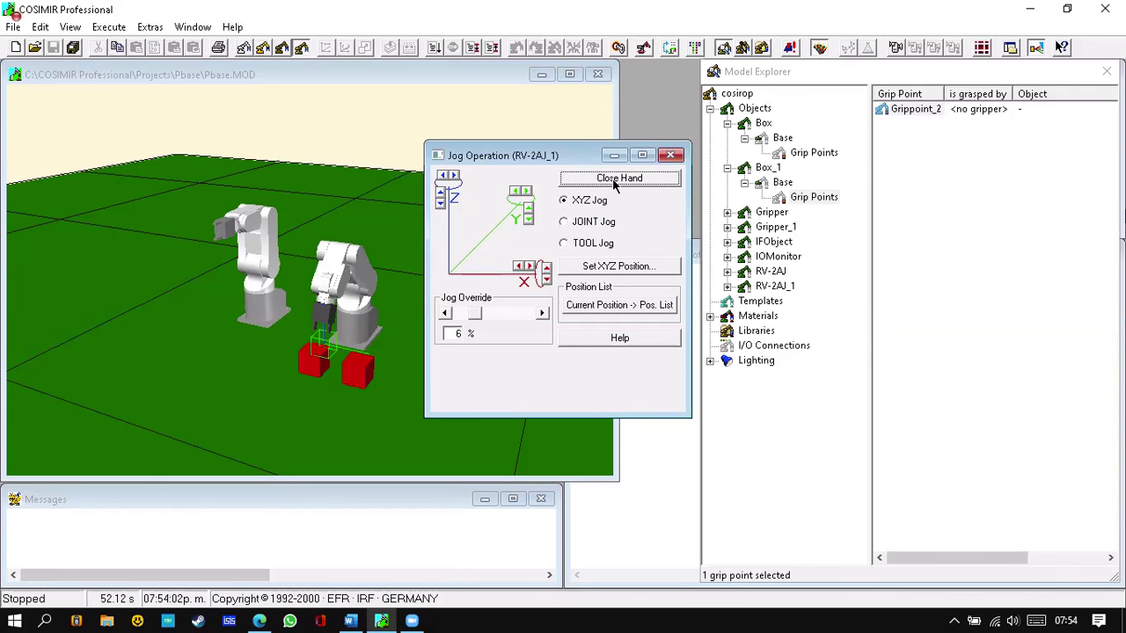
click(672, 156)
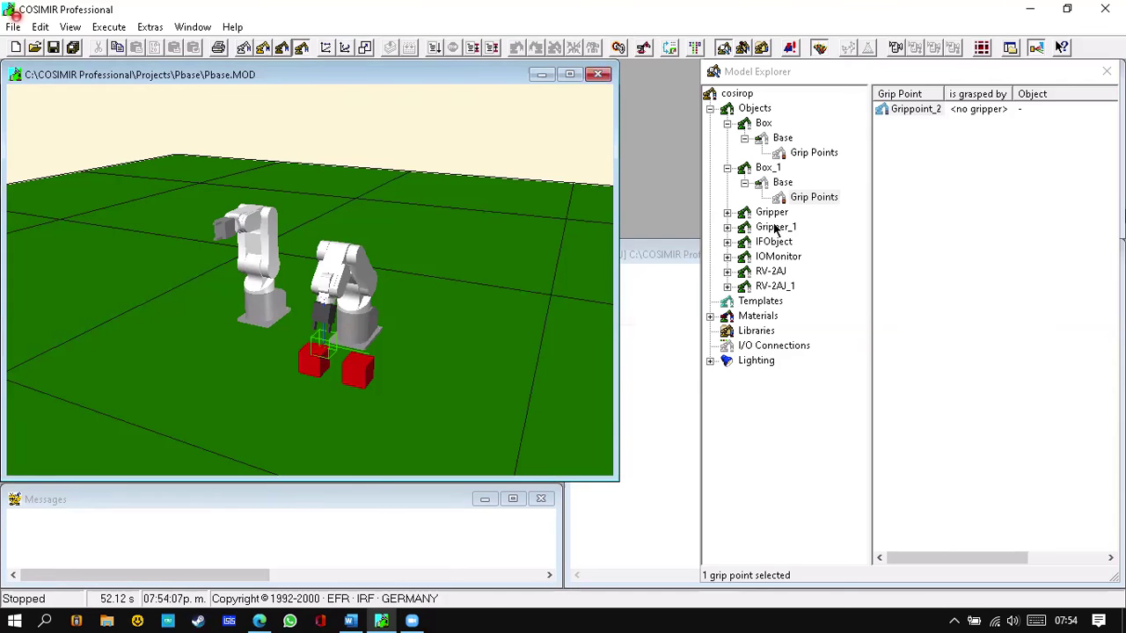
Examine the gripper points and grip points under Gripper_1's Base section.
click(776, 229)
click(728, 227)
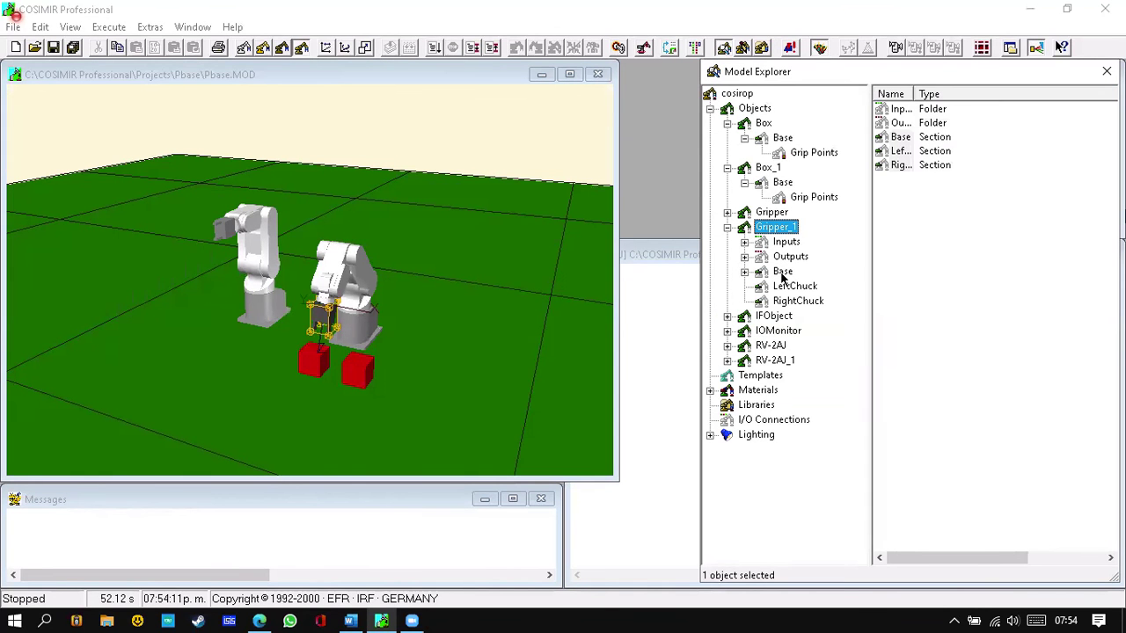
click(755, 275)
click(745, 273)
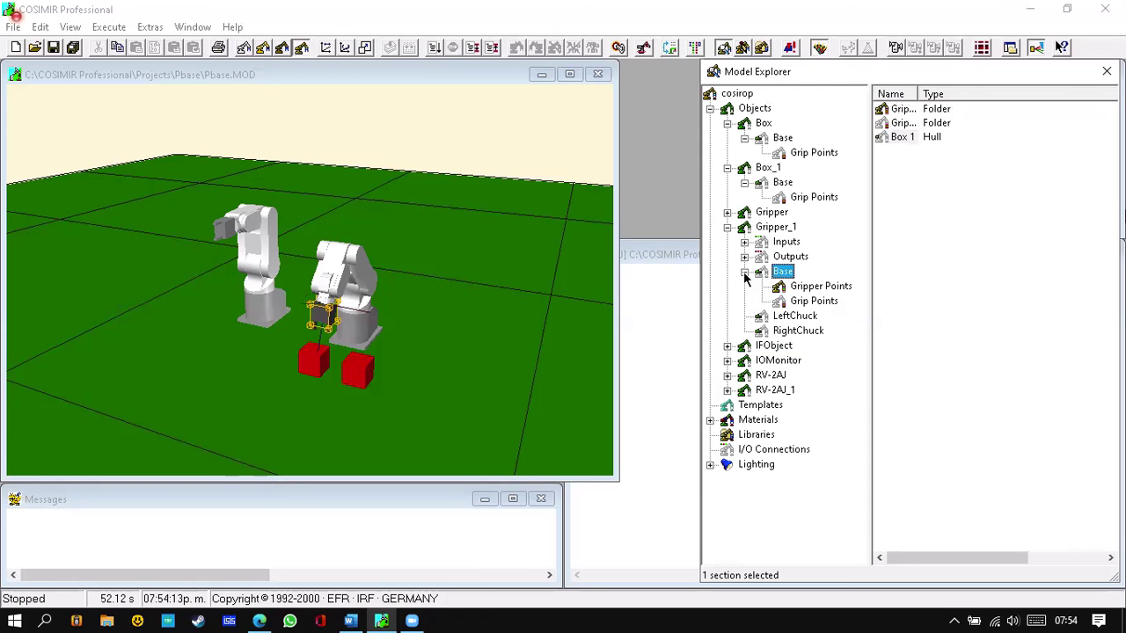
click(819, 289)
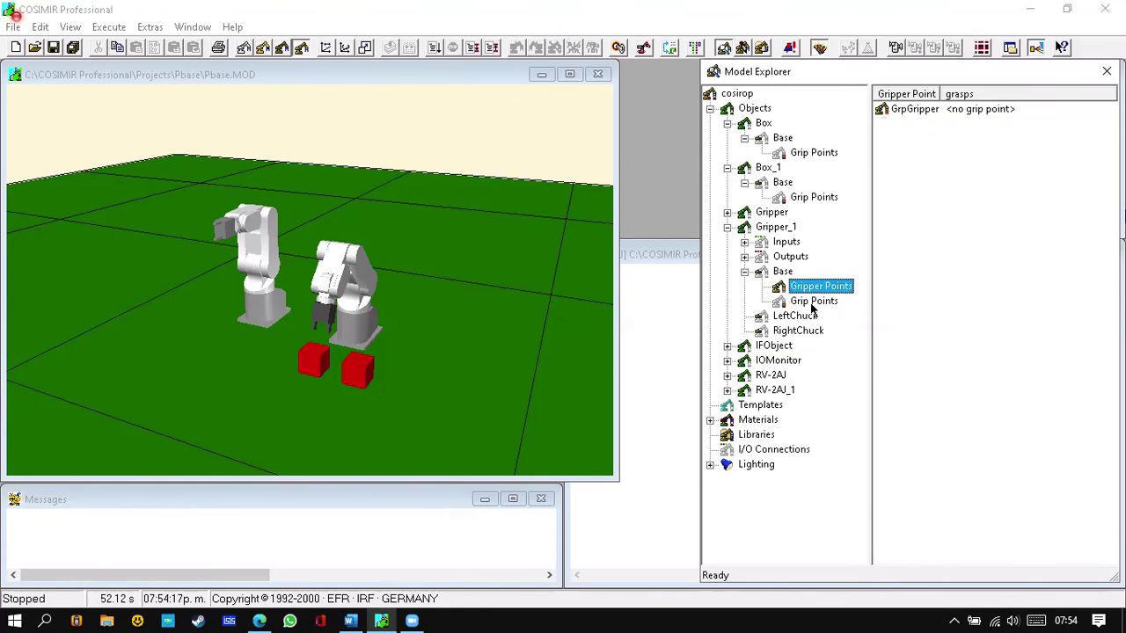
click(813, 304)
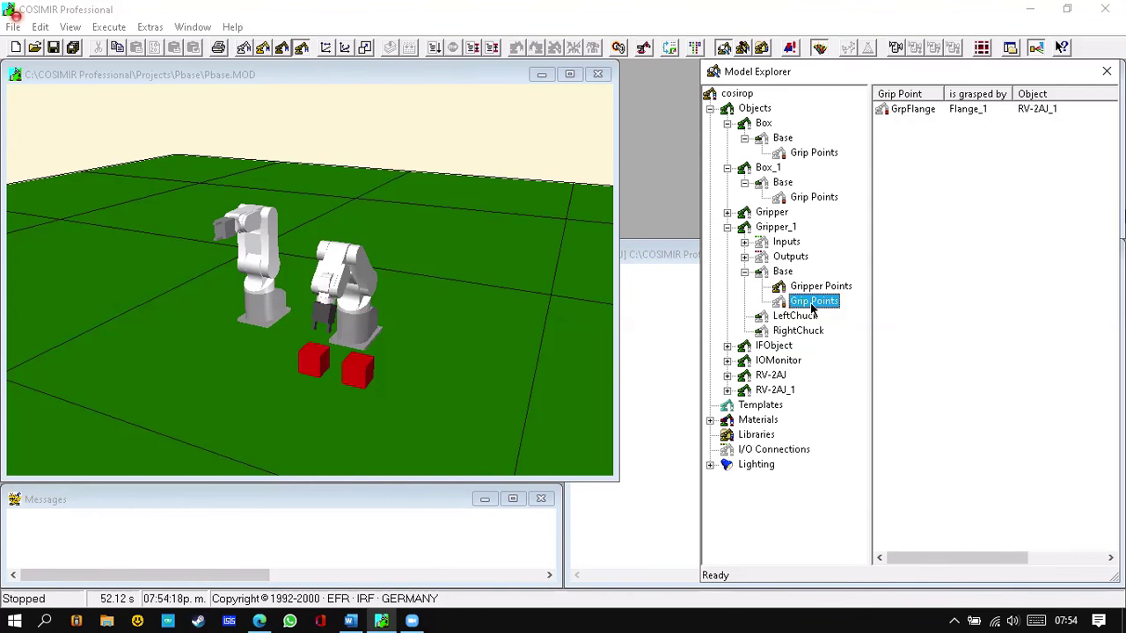
right_click(813, 306)
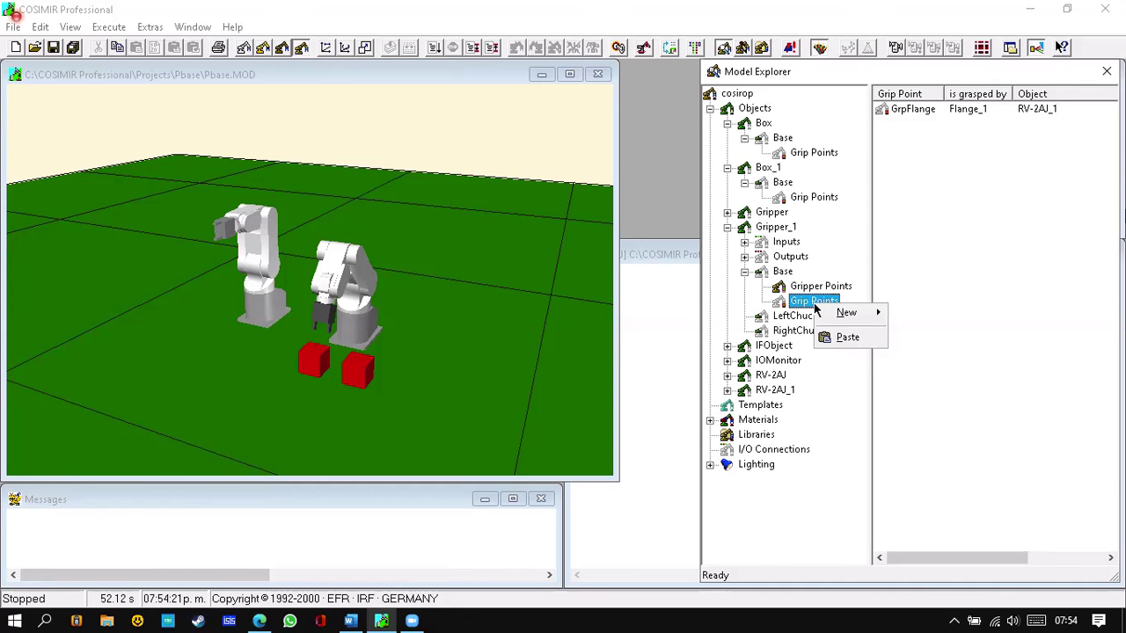
click(897, 266)
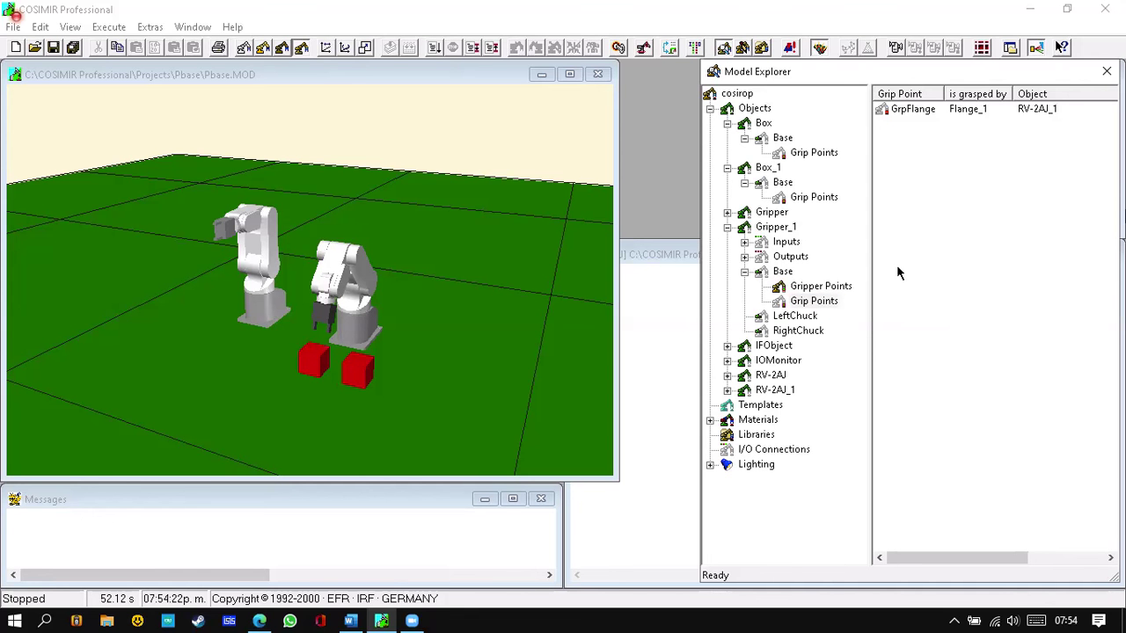
right_click(827, 290)
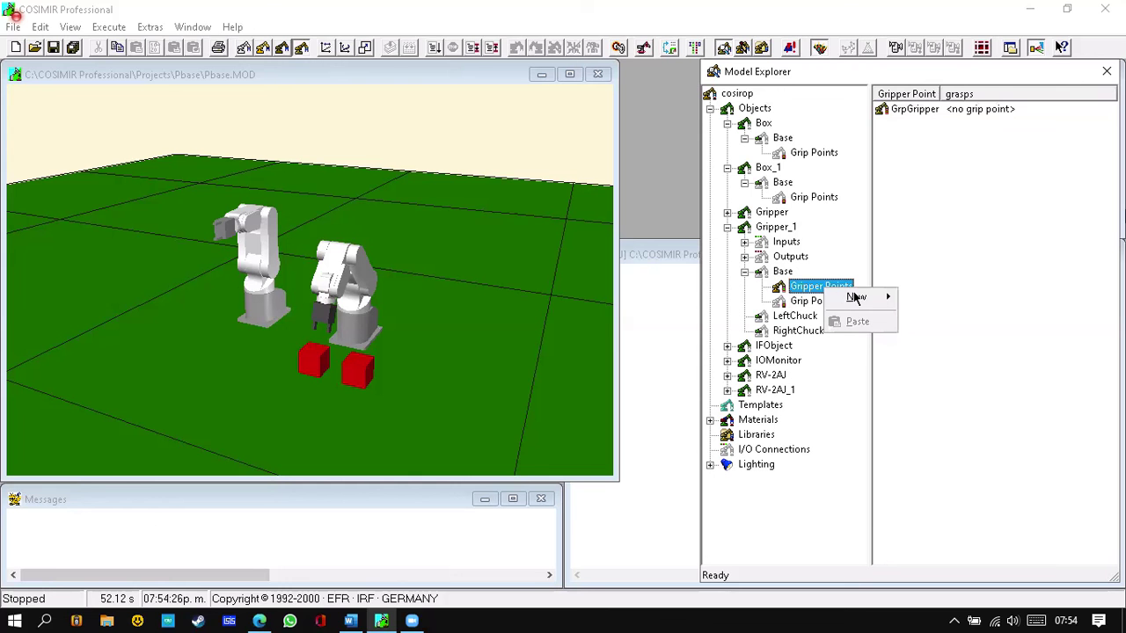
mouse_move(854, 299)
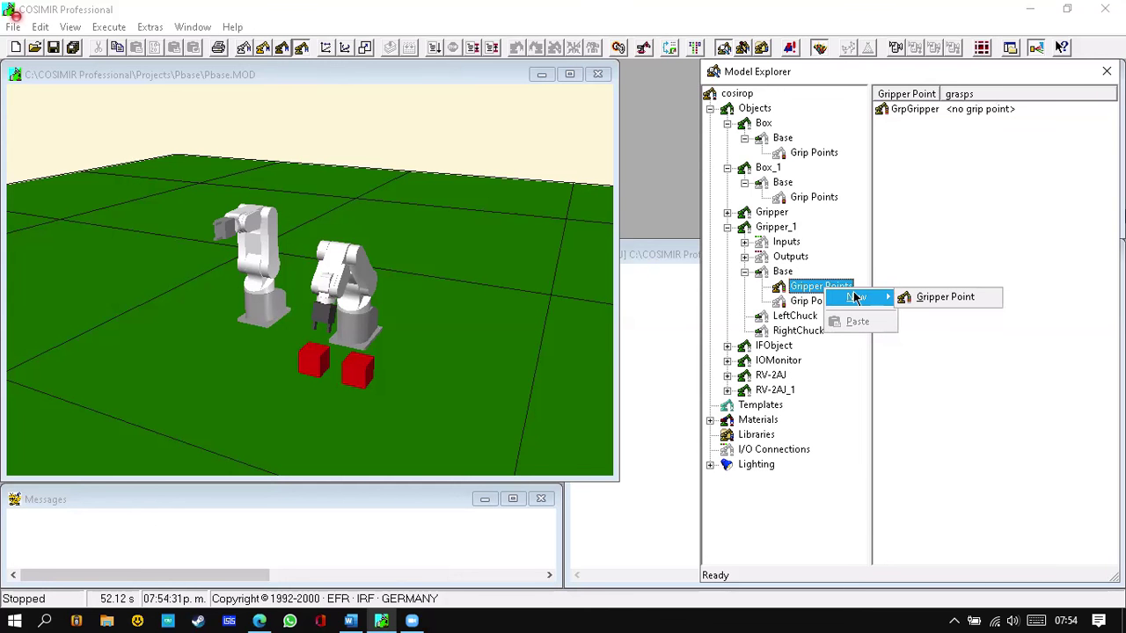
key(Escape)
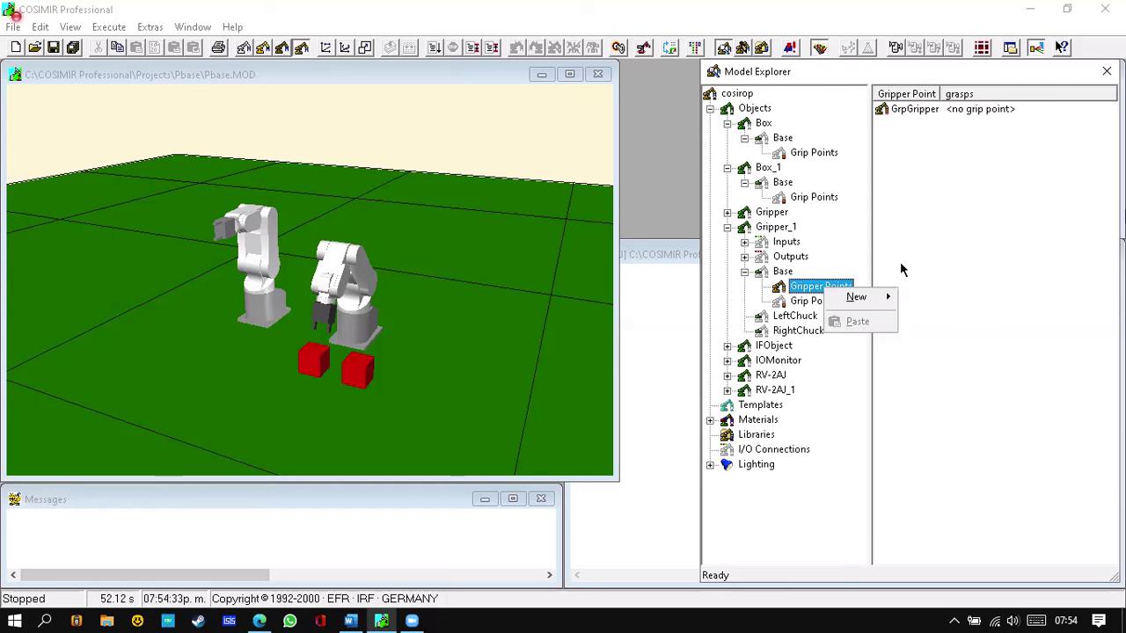
key(Escape)
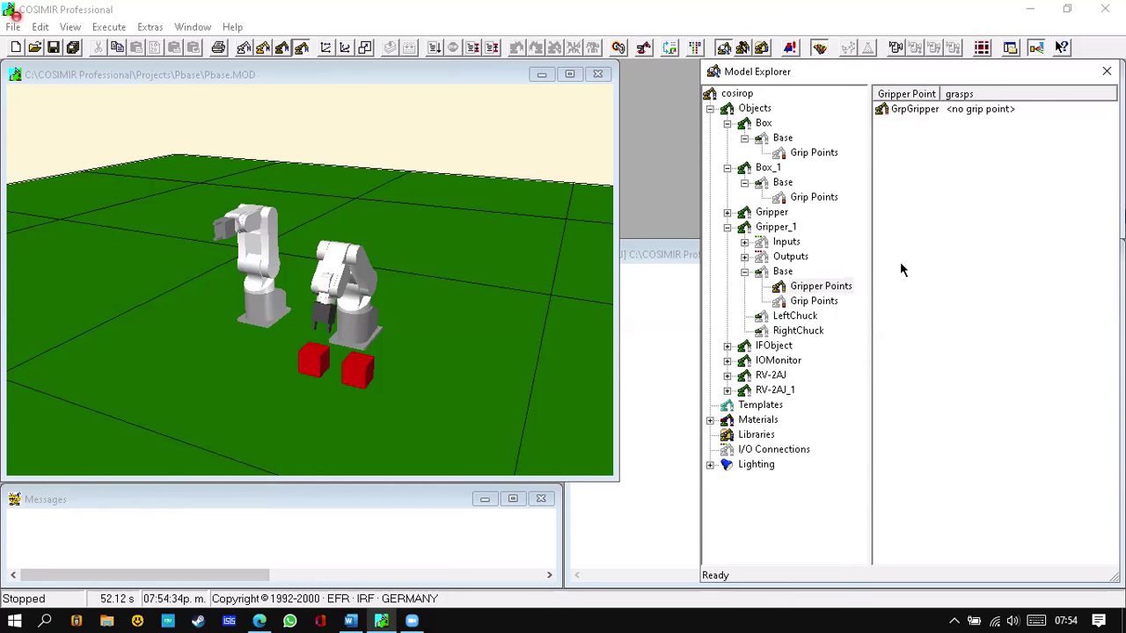
Inspect the dimension properties of the Box 1 hull in Gripper_1's Base section and close them without changes.
click(746, 272)
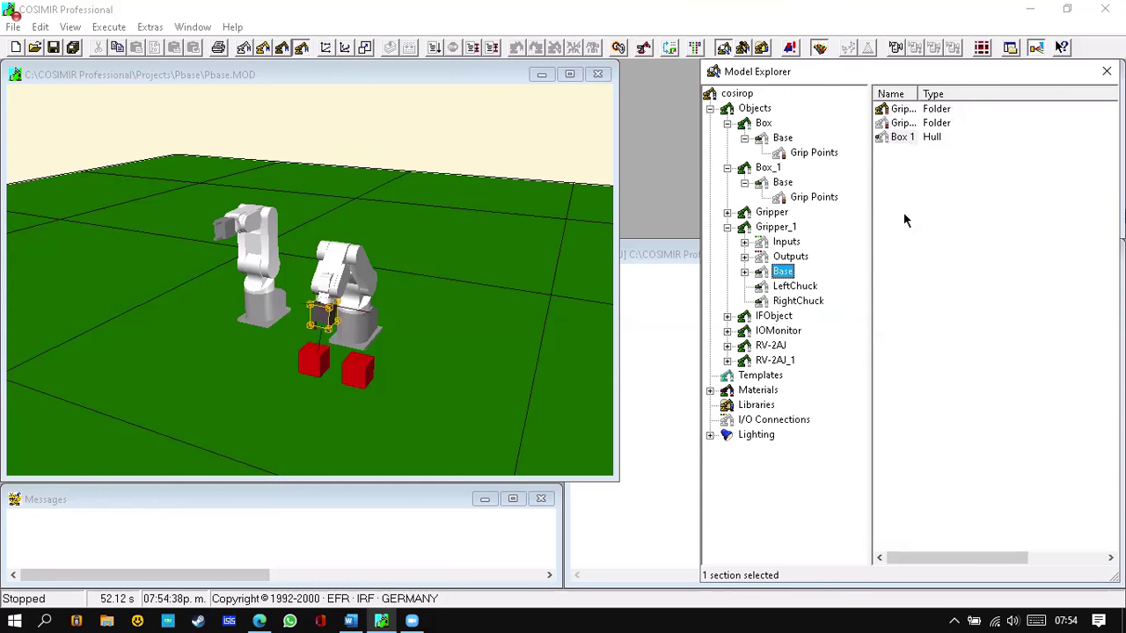
click(906, 137)
click(906, 136)
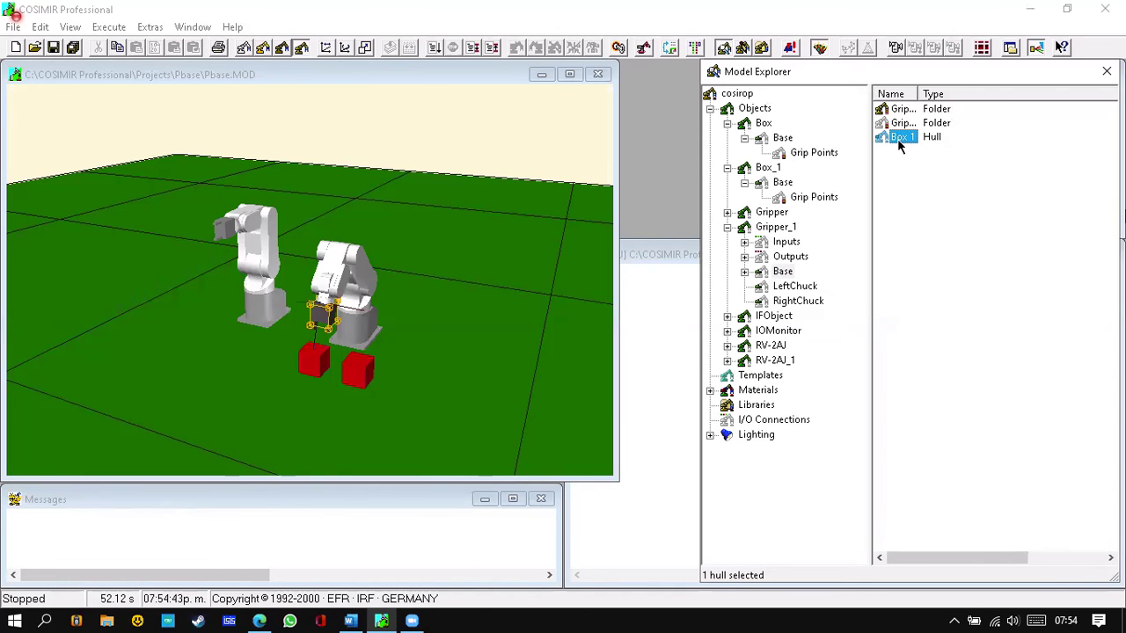
right_click(898, 138)
click(939, 260)
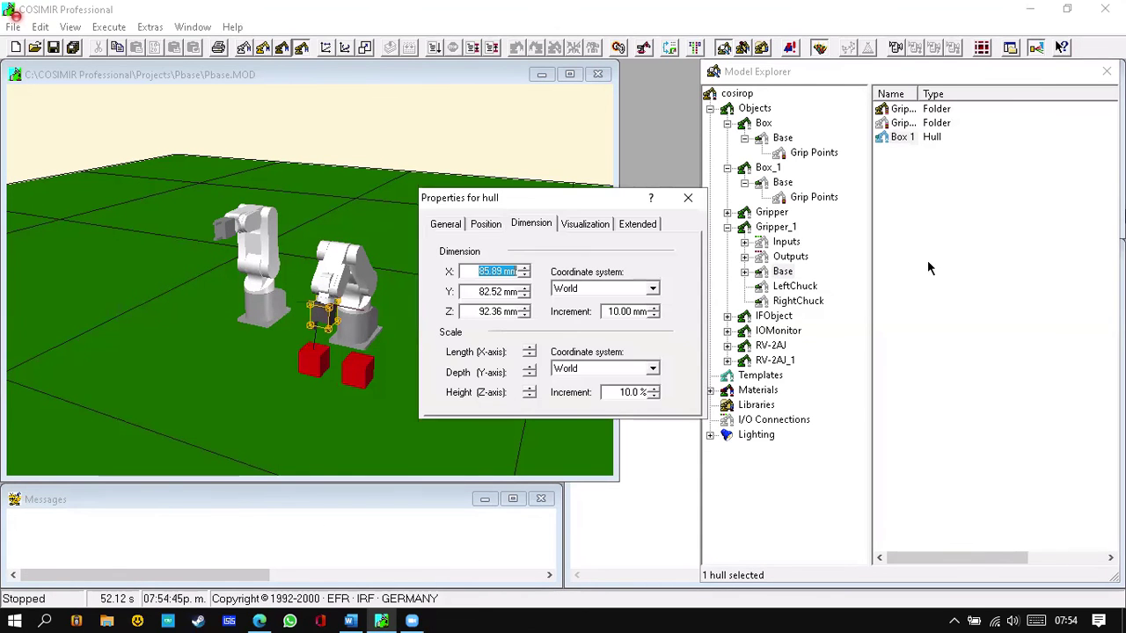
click(486, 224)
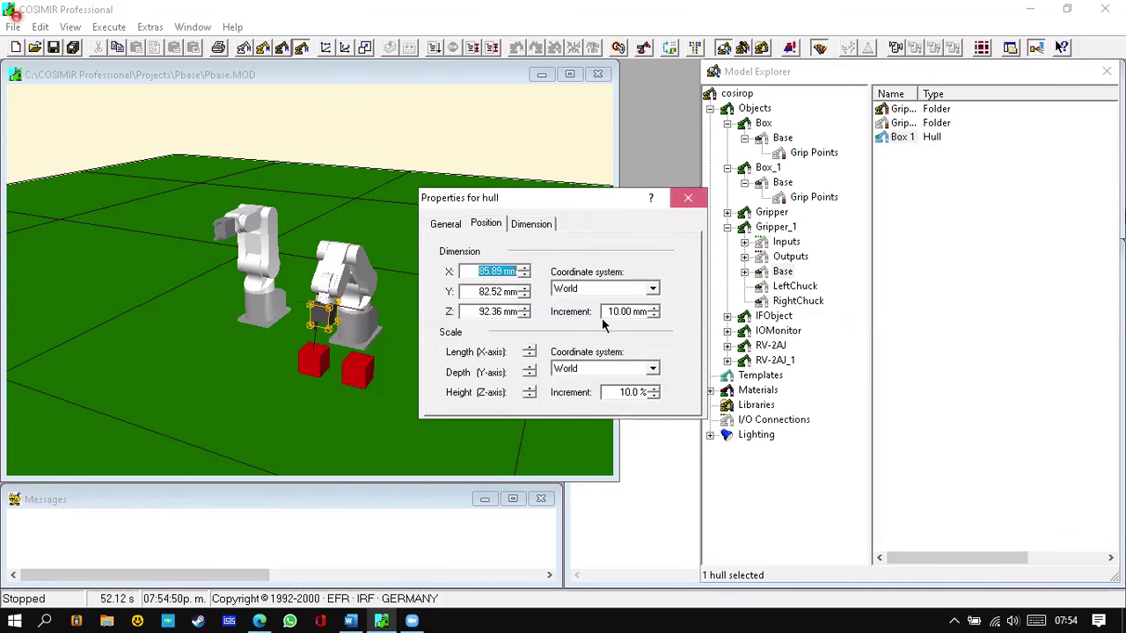
key(Escape)
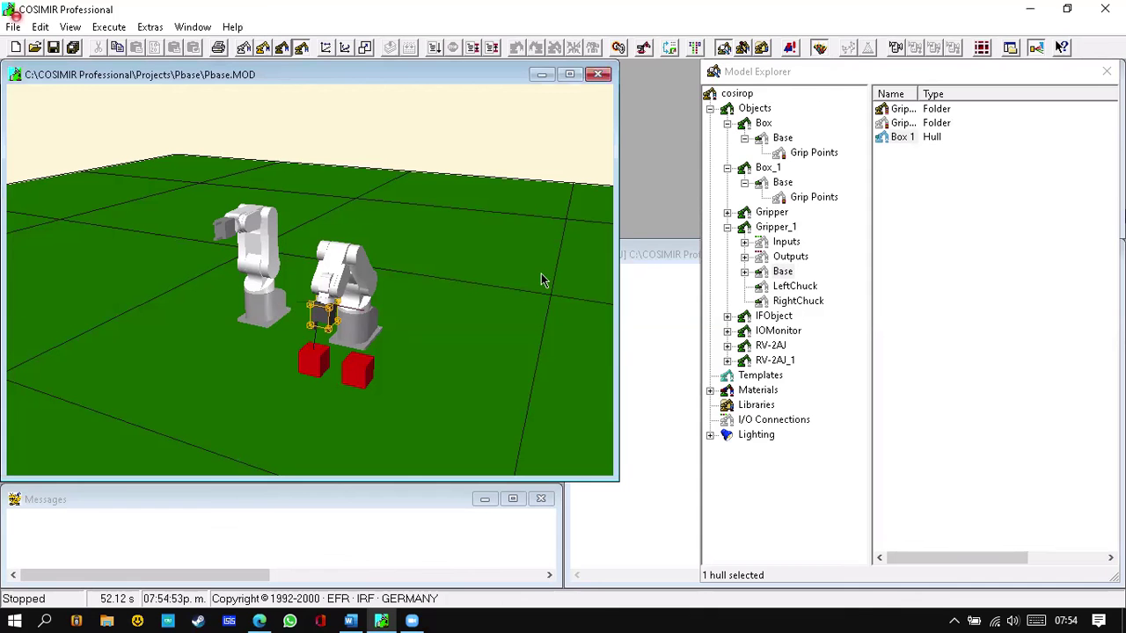
Test Gripper_1 by closing and reopening RV-2AJ_1's hand in the jog operation, and end the jog operation.
click(727, 228)
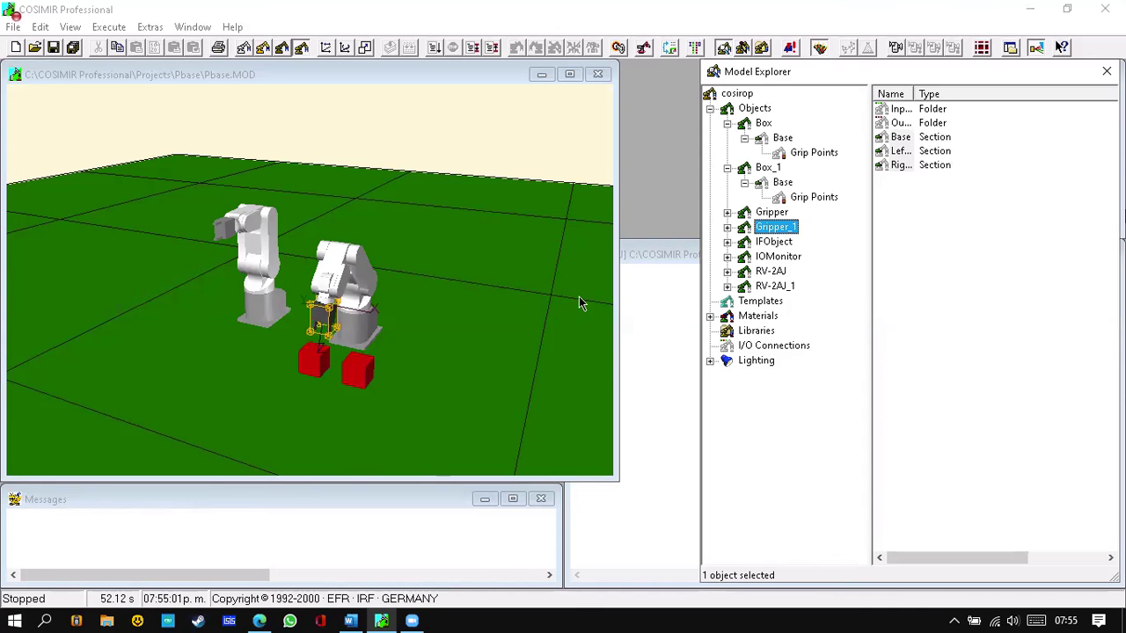
key(ctrl+j)
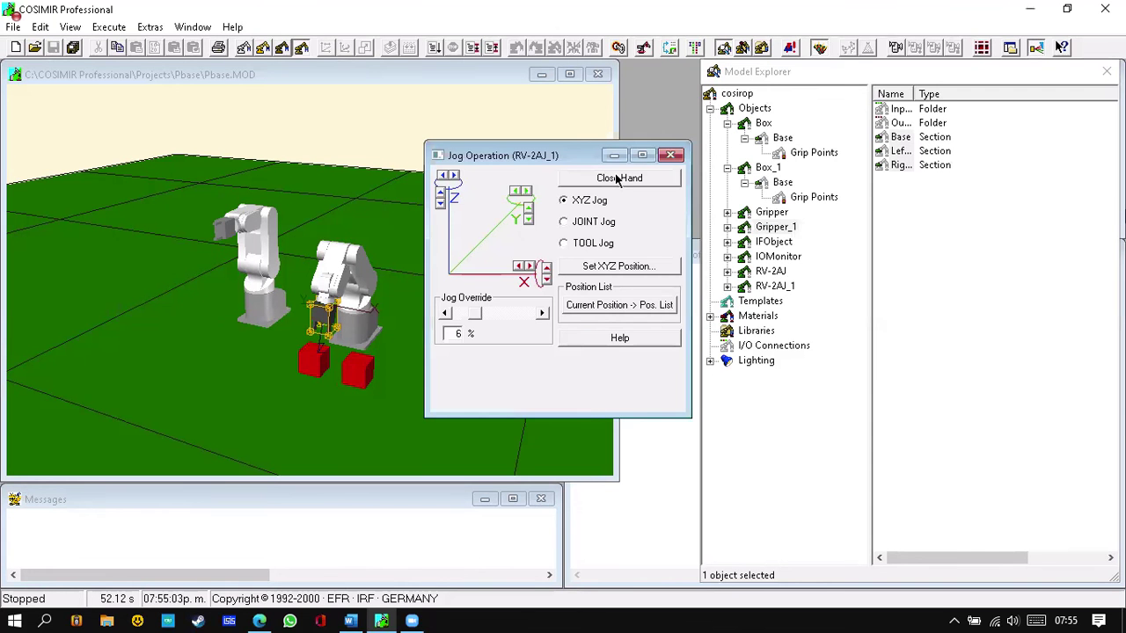
click(618, 179)
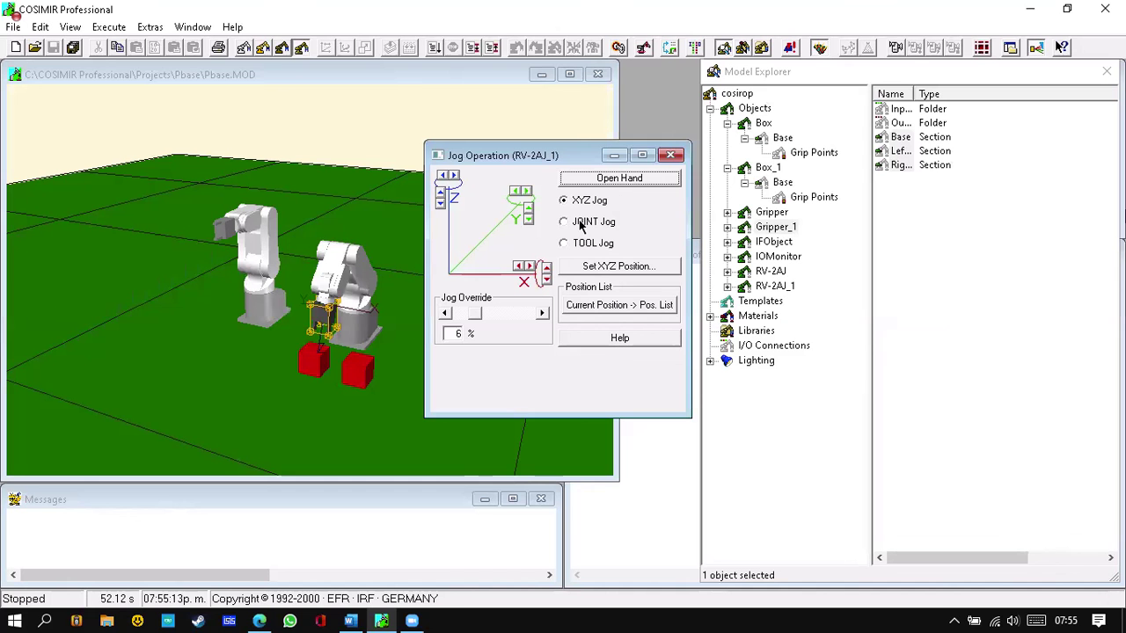
click(611, 180)
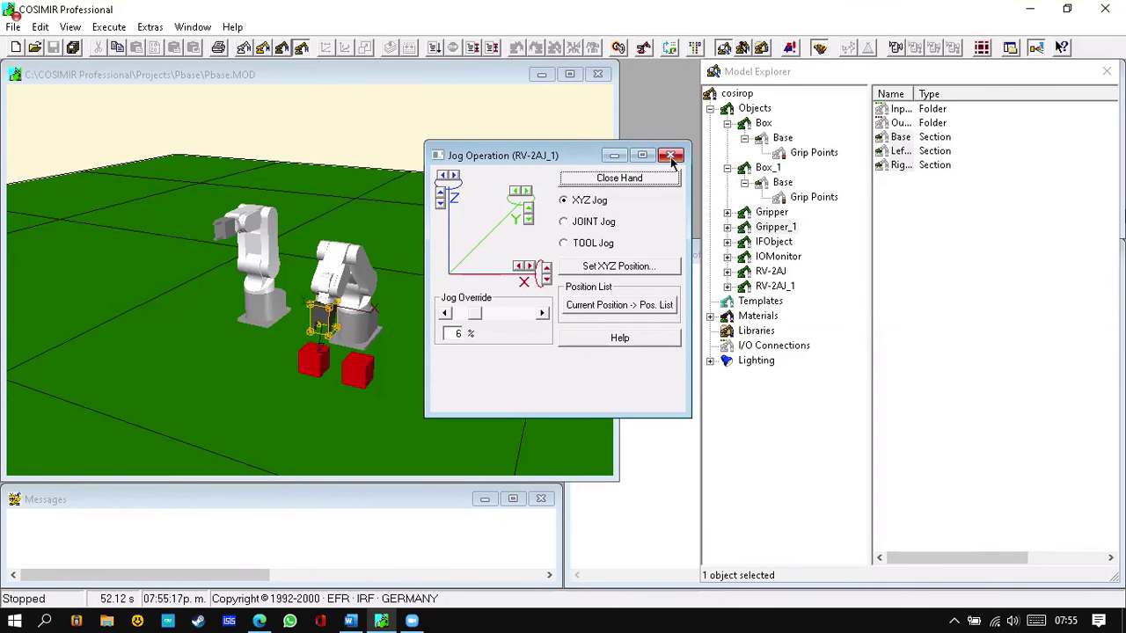
click(670, 156)
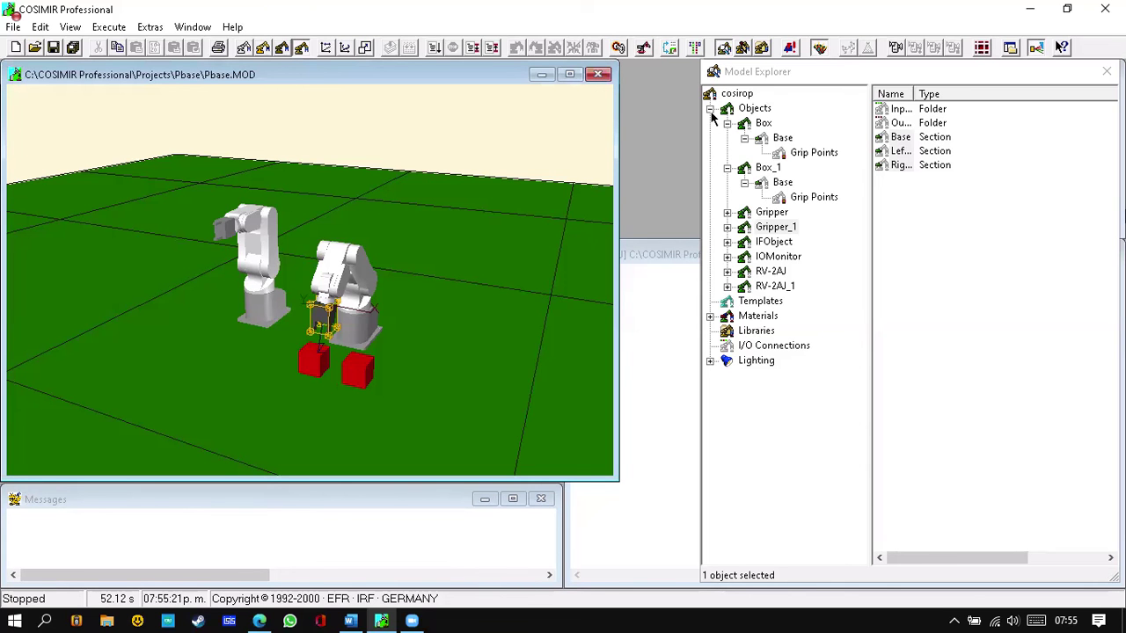
Restart the jog operation for RV-2AJ_1 and close the duplicate jog window covering the workcell view.
right_click(508, 230)
click(539, 219)
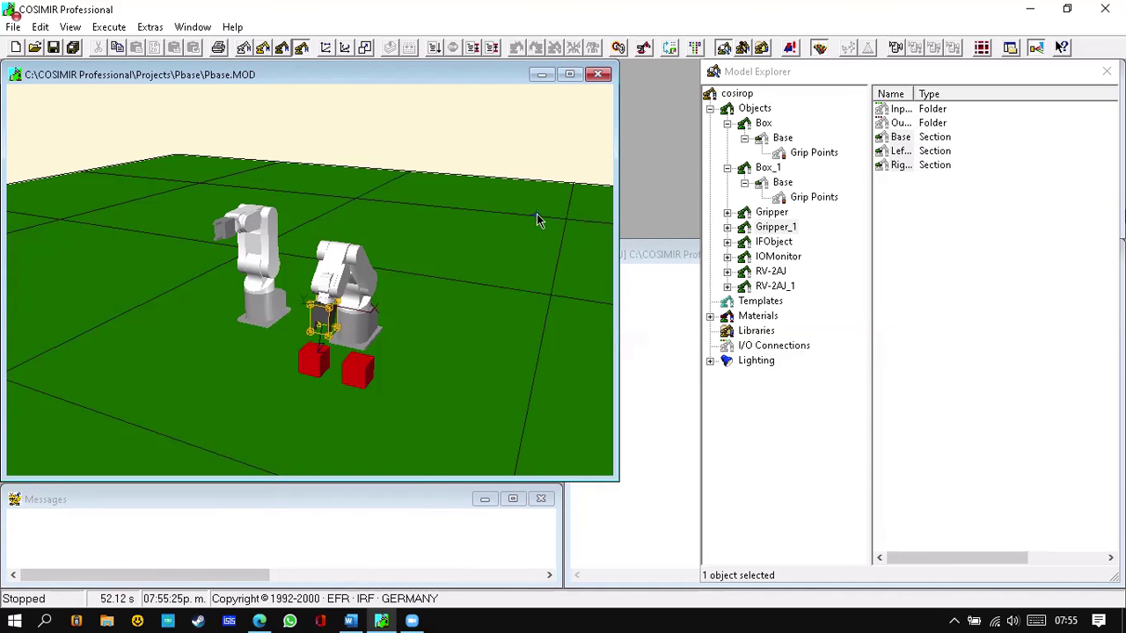
key(ctrl+j)
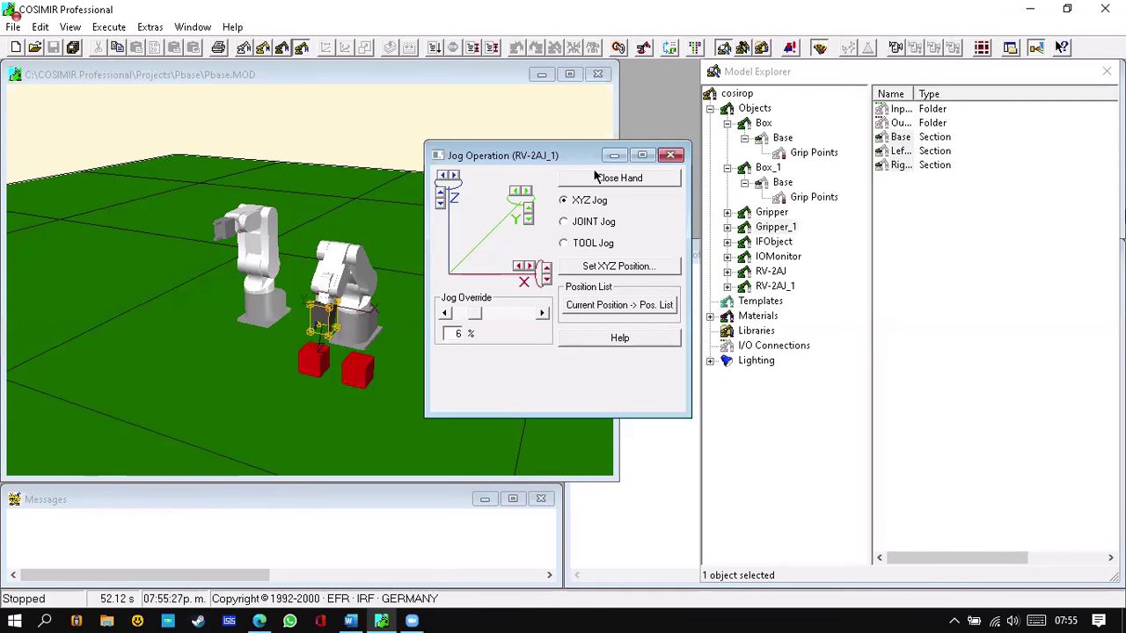
drag(574, 160, 671, 149)
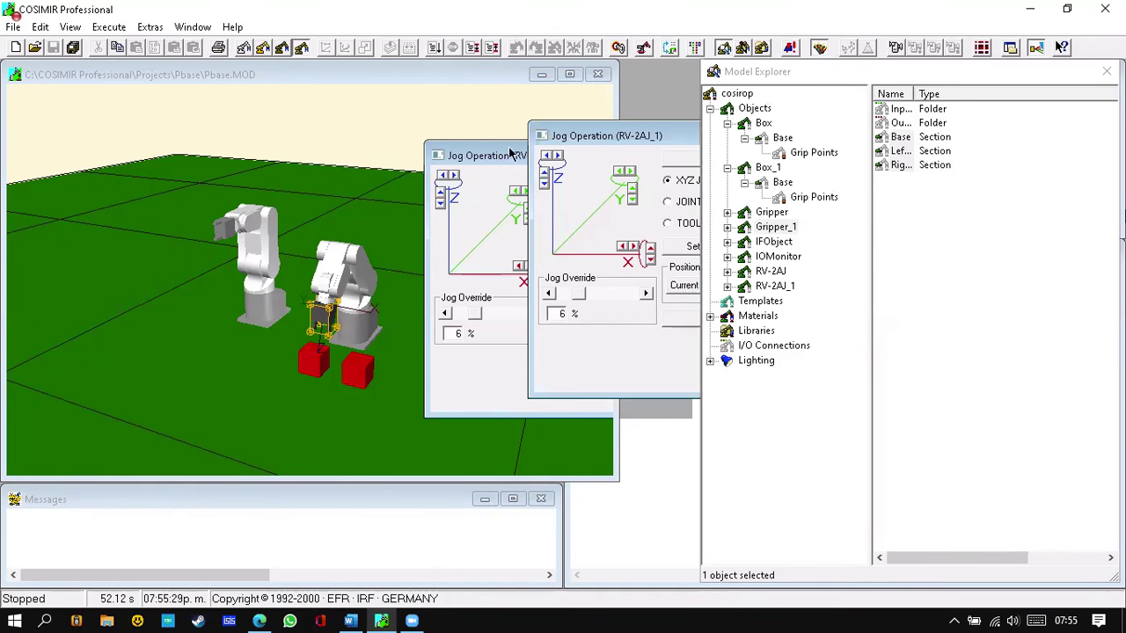
click(669, 137)
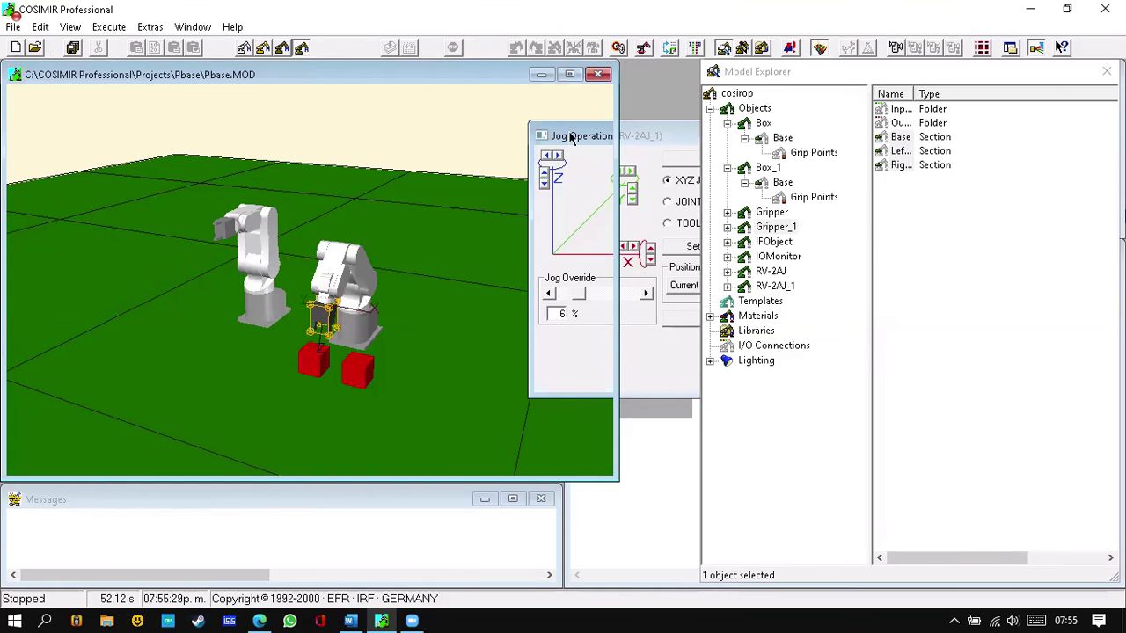
click(614, 124)
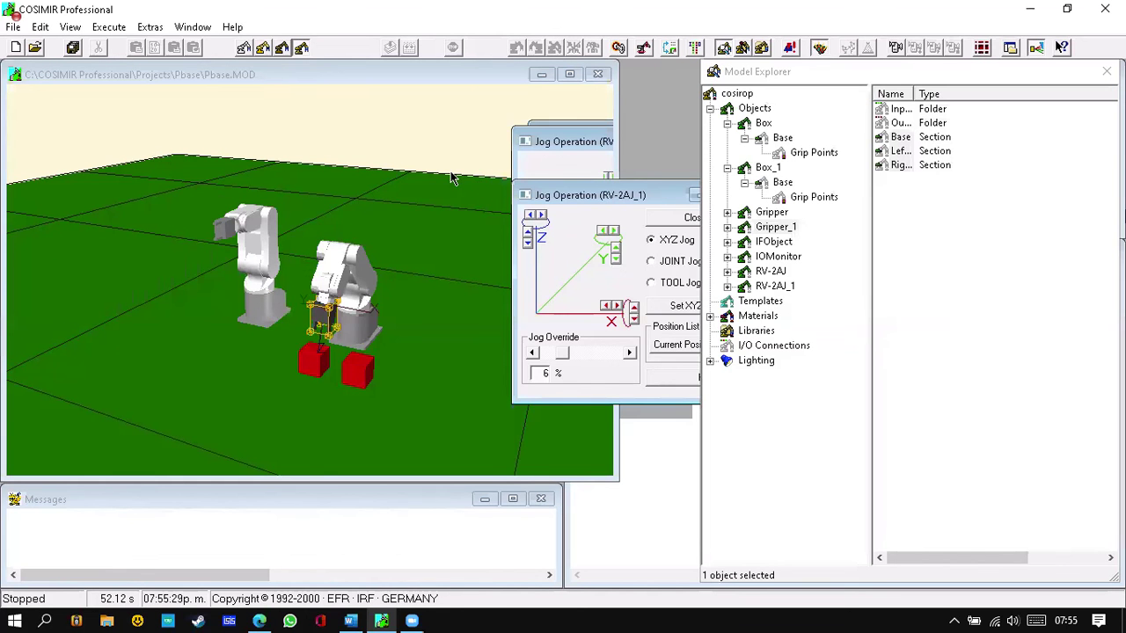
drag(450, 178, 453, 179)
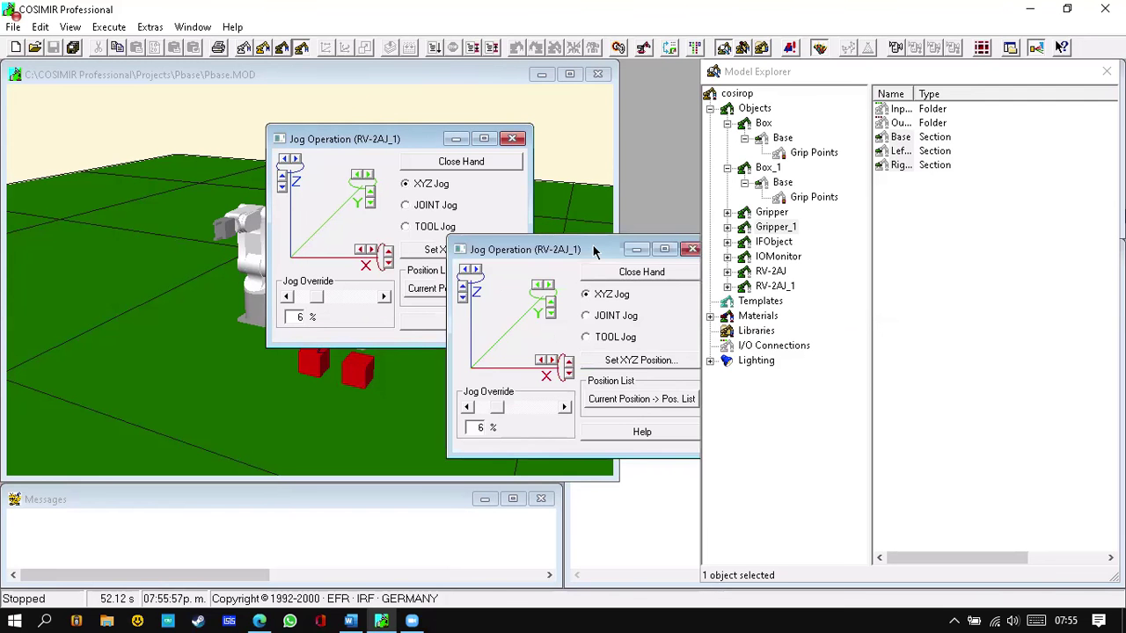
click(512, 139)
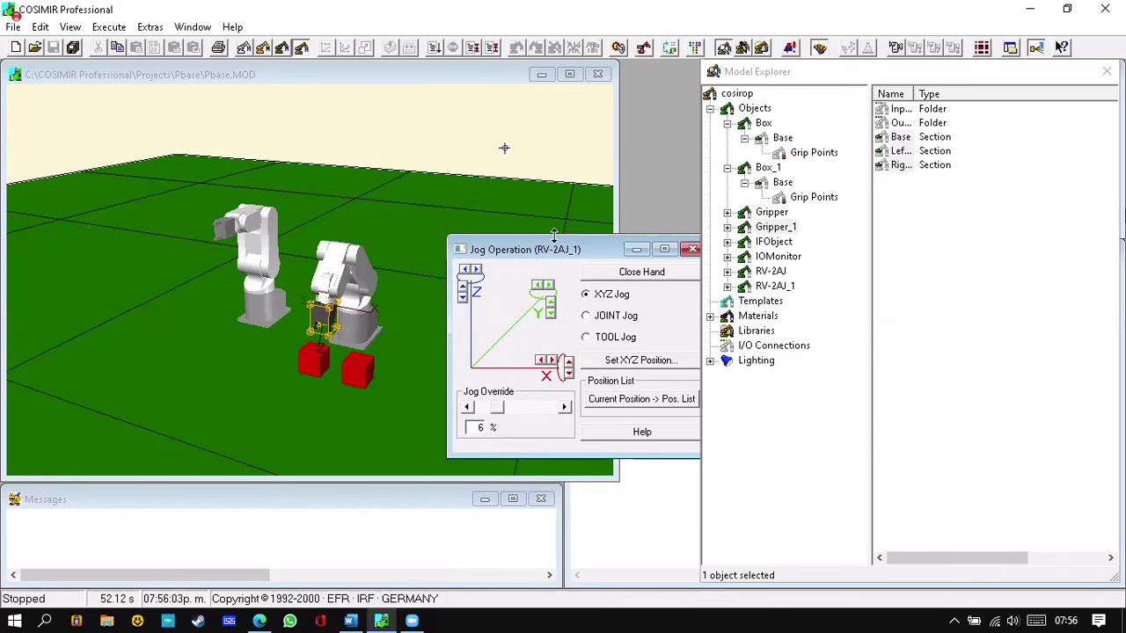
Check the gripper's finger movement by closing and opening RV-2AJ_1's hand several times, and end the jog operation.
click(650, 274)
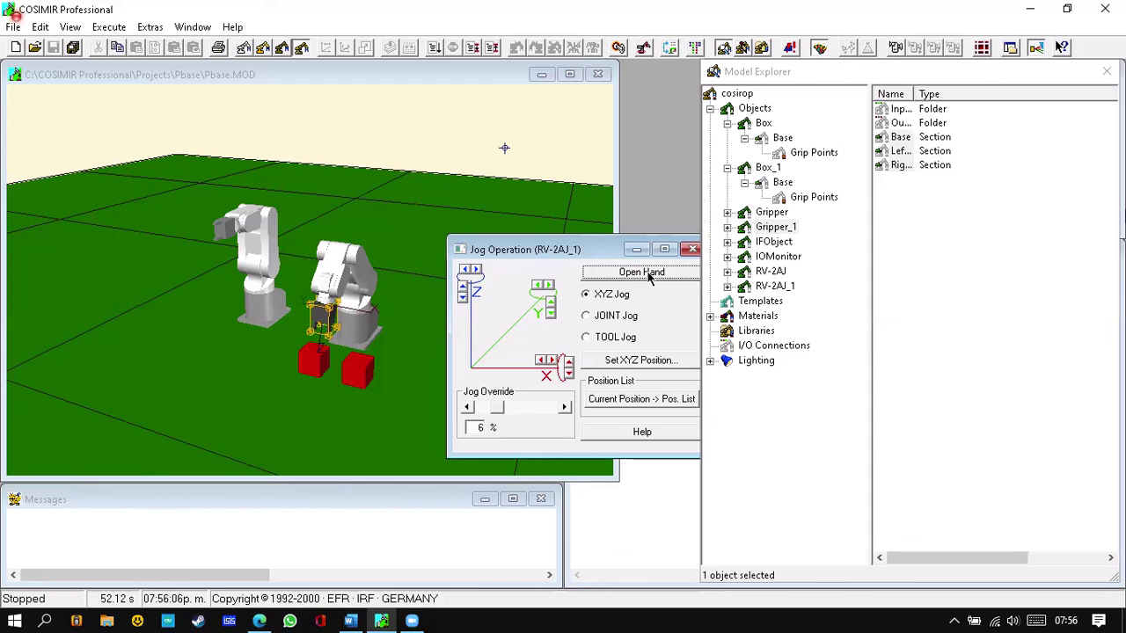
click(648, 275)
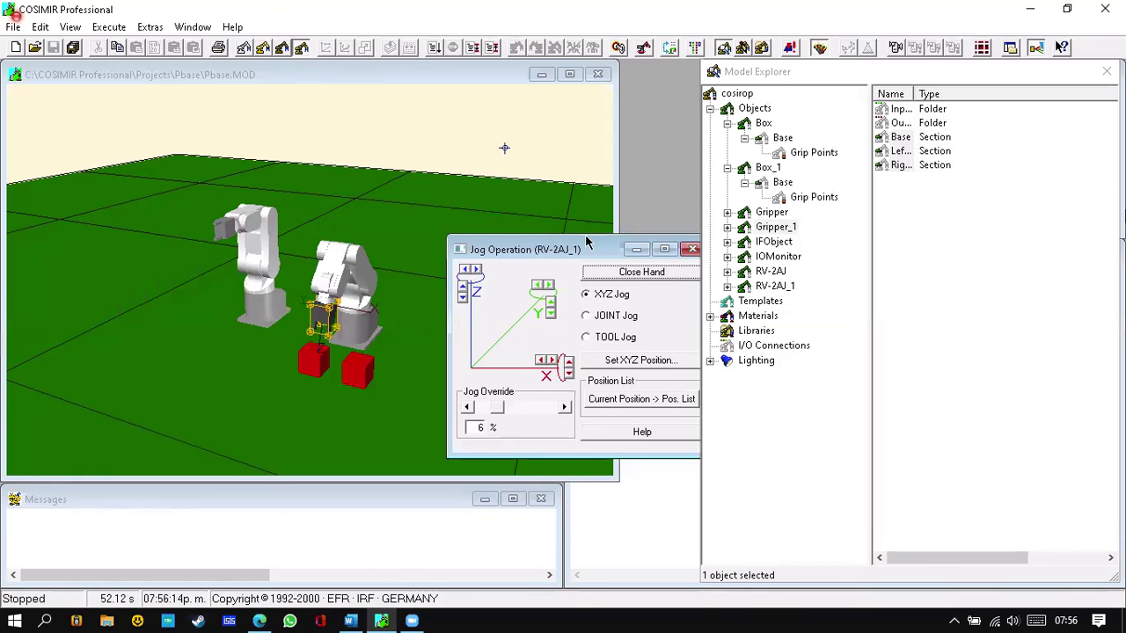
drag(587, 242, 564, 104)
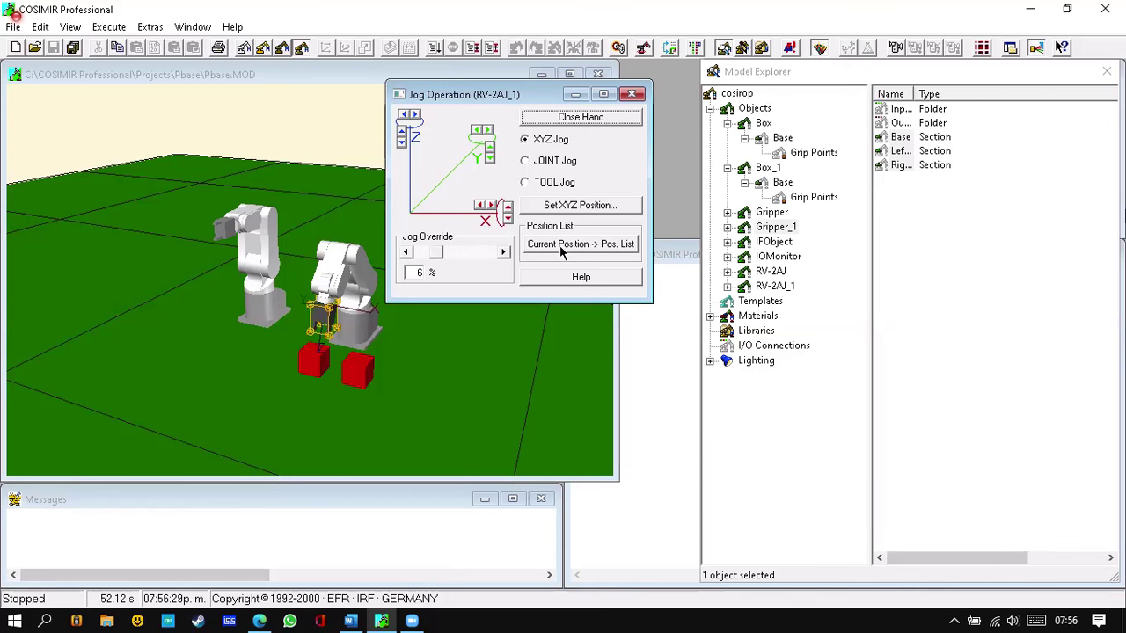
click(580, 120)
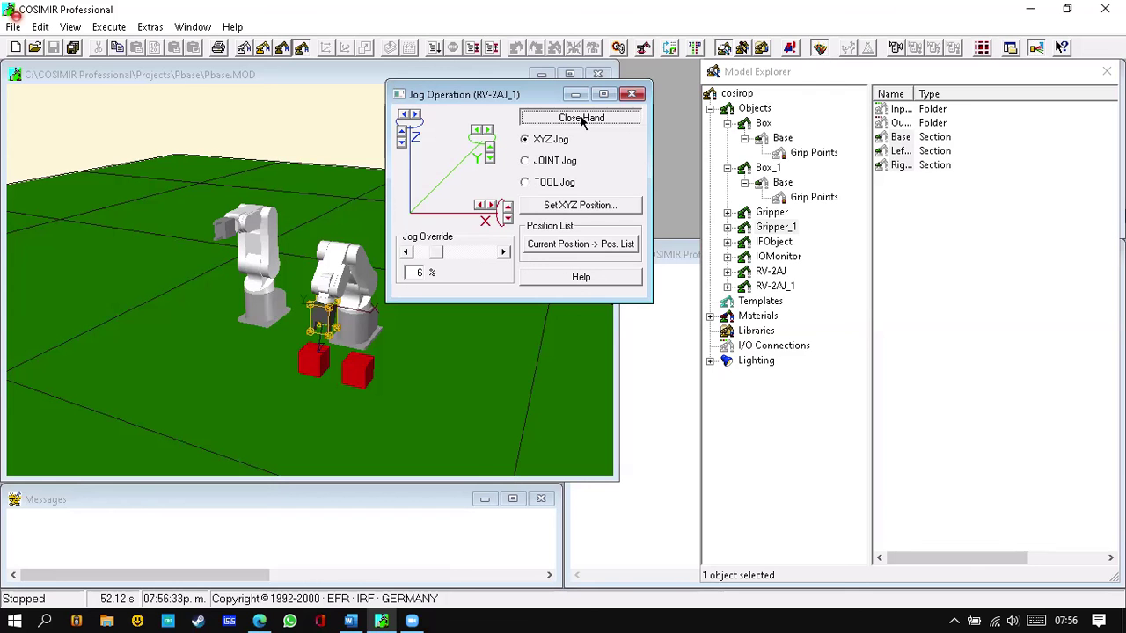
click(581, 119)
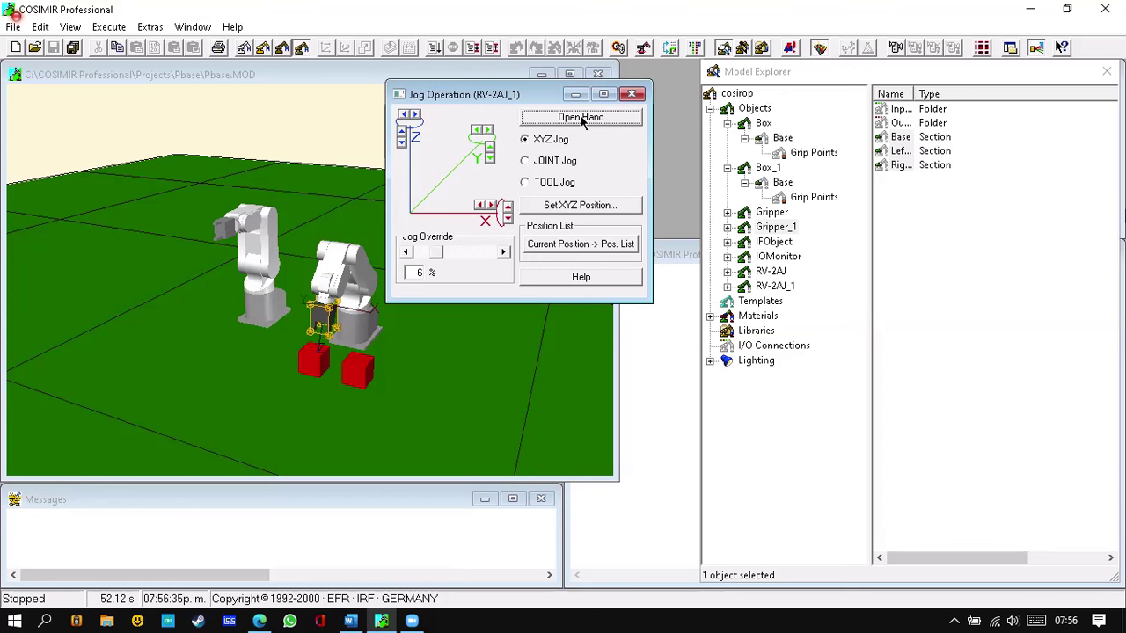
click(582, 120)
click(582, 119)
click(632, 94)
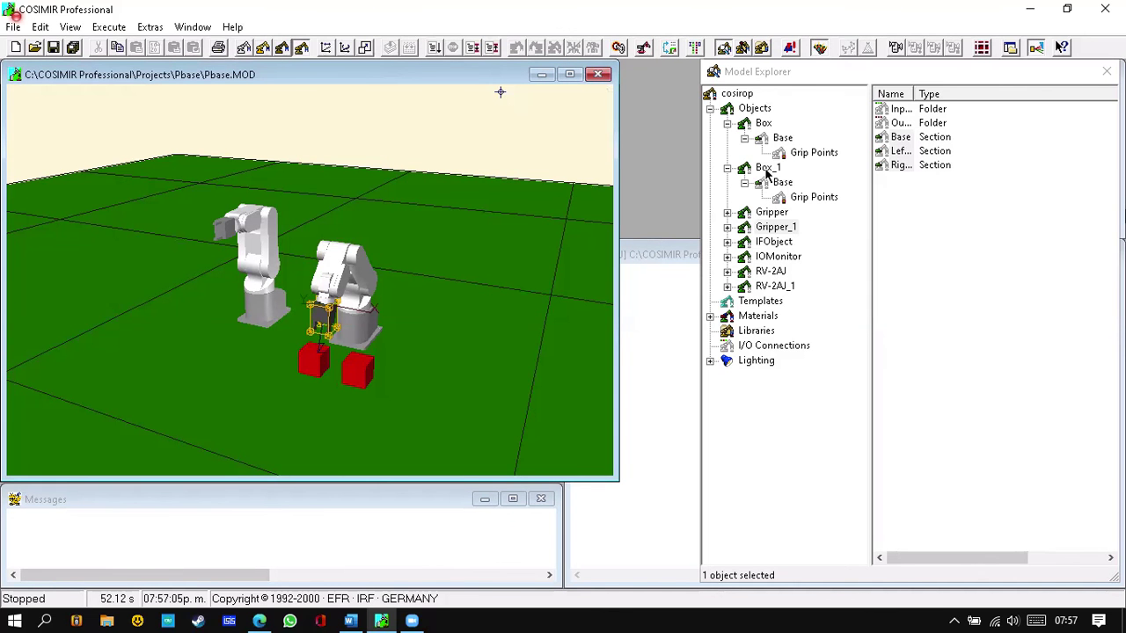
Cut the RV-2AJ_1 robot out of the workcell's objects.
click(777, 287)
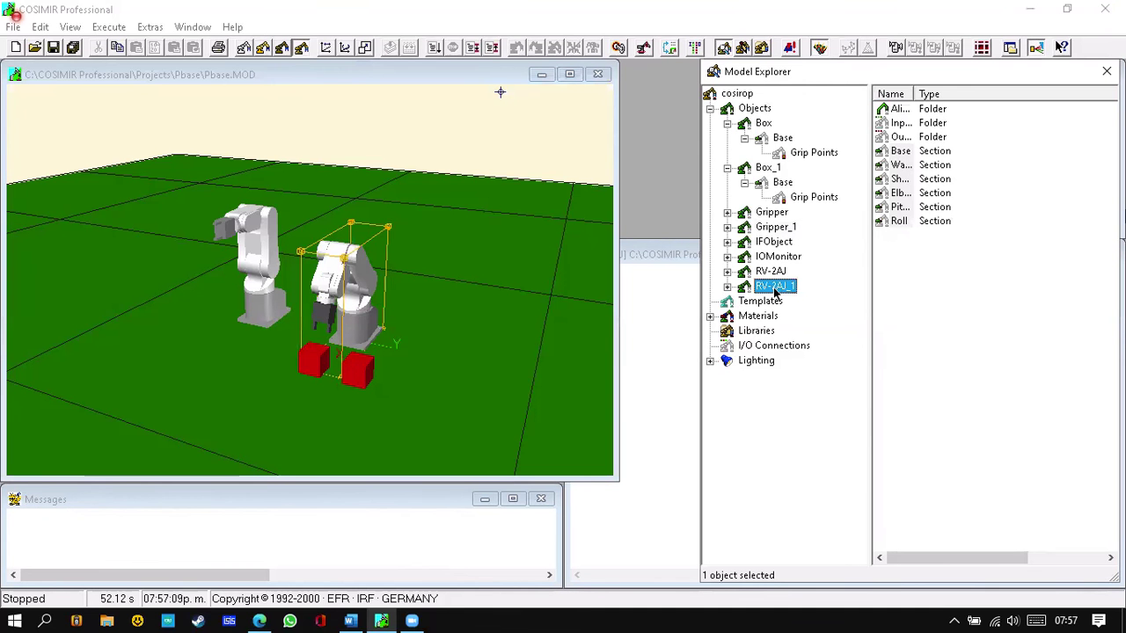
right_click(775, 290)
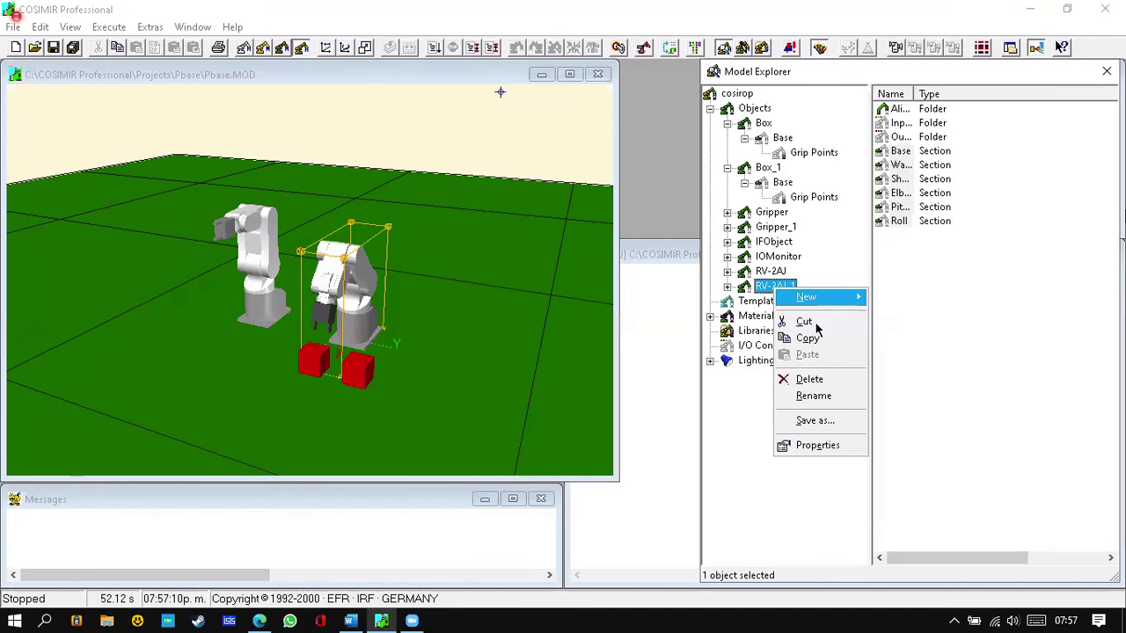
click(813, 322)
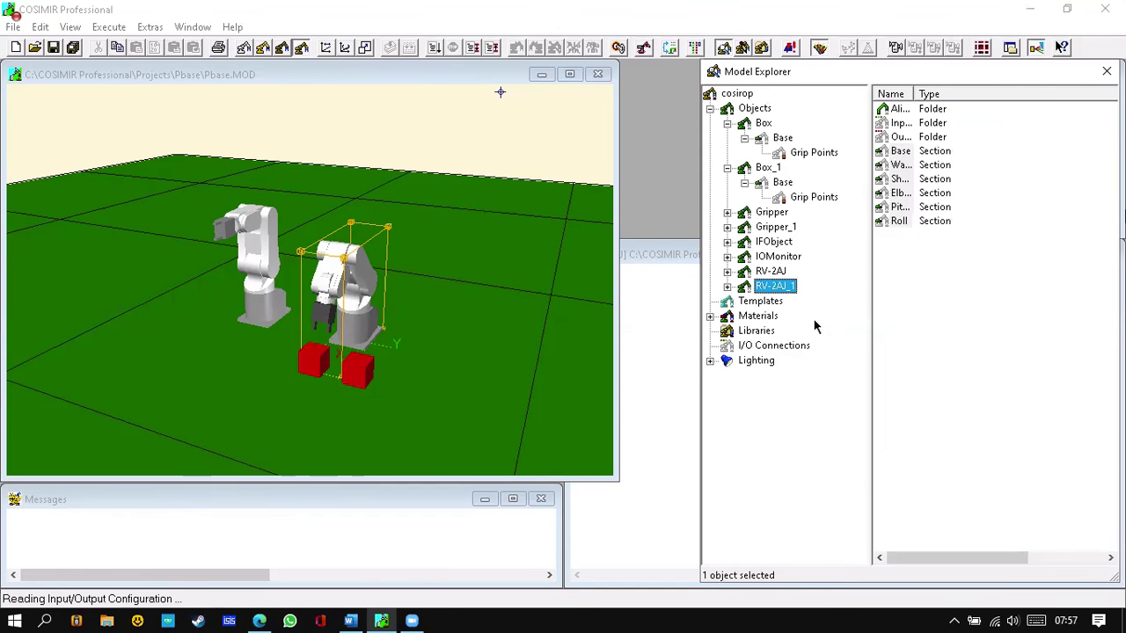
Move the RV-2AJ robot along the world Y axis to 240 mm in its position properties.
click(771, 272)
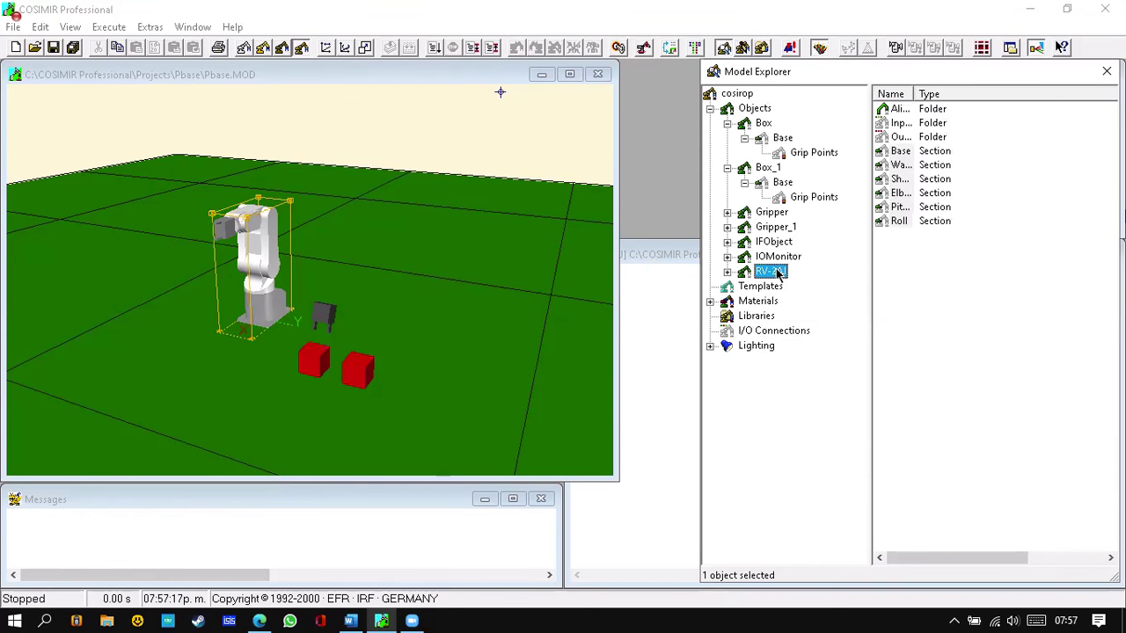
right_click(776, 272)
click(818, 428)
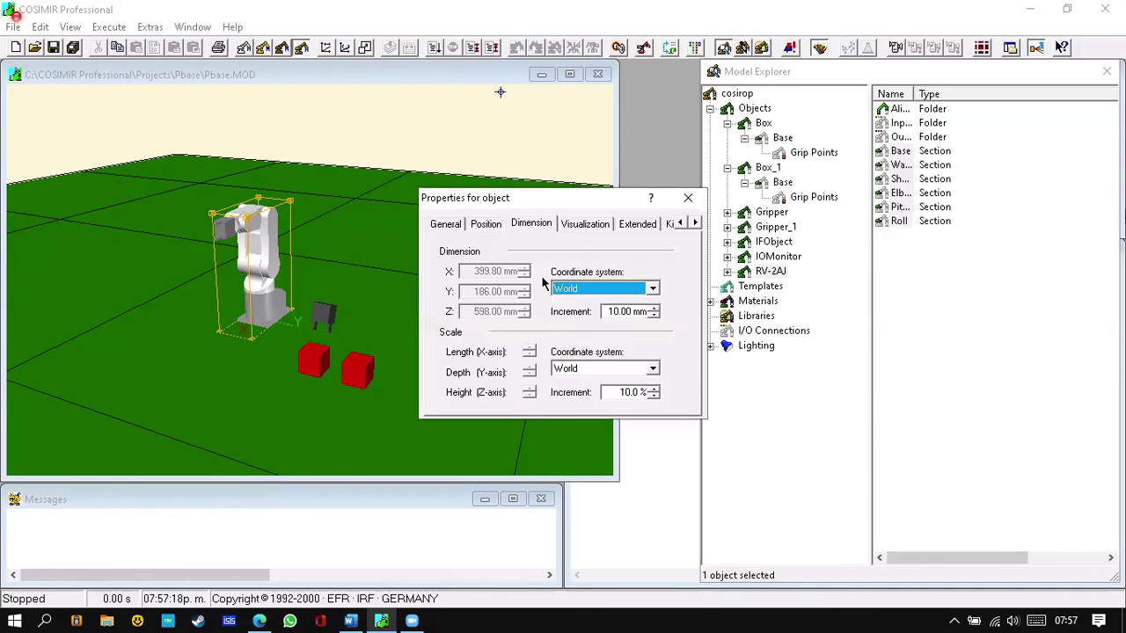
click(501, 224)
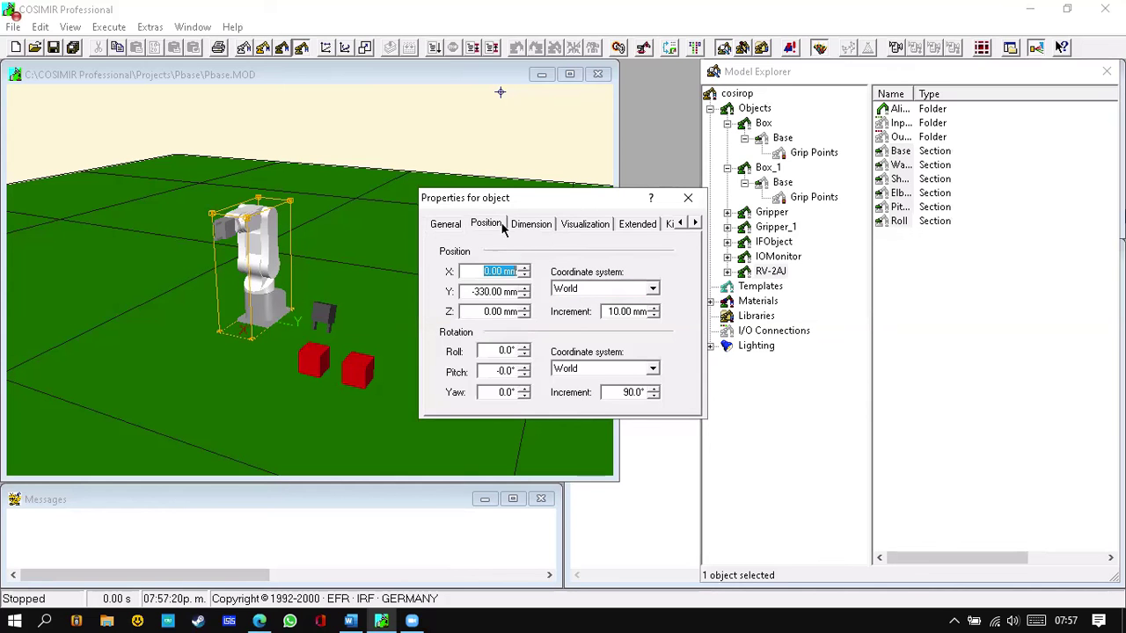
click(524, 297)
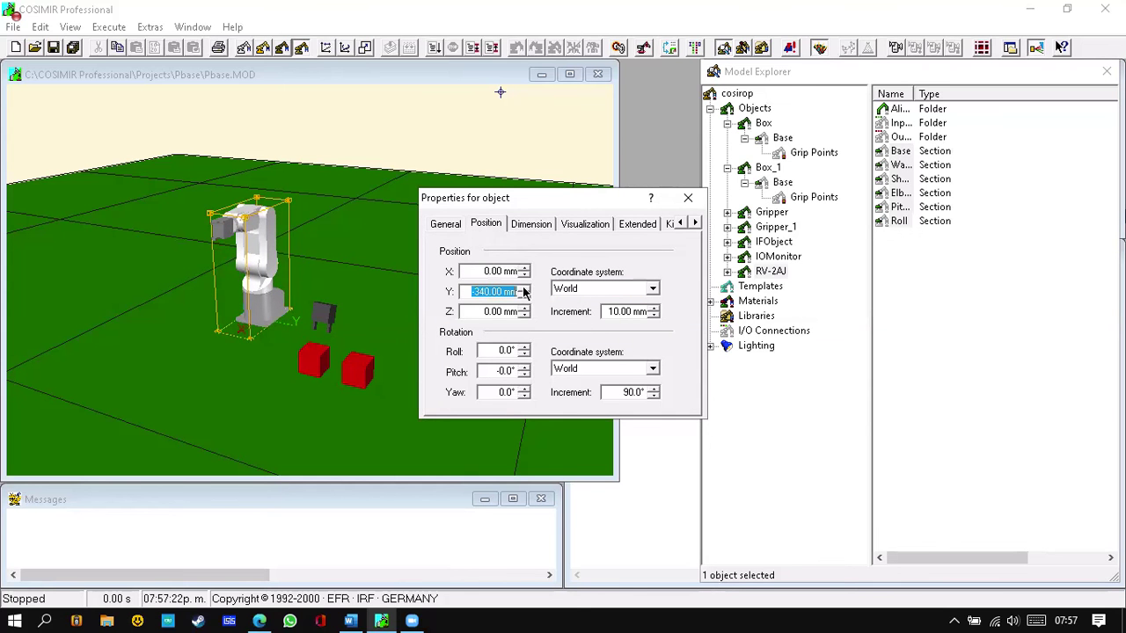
double_click(524, 289)
click(525, 289)
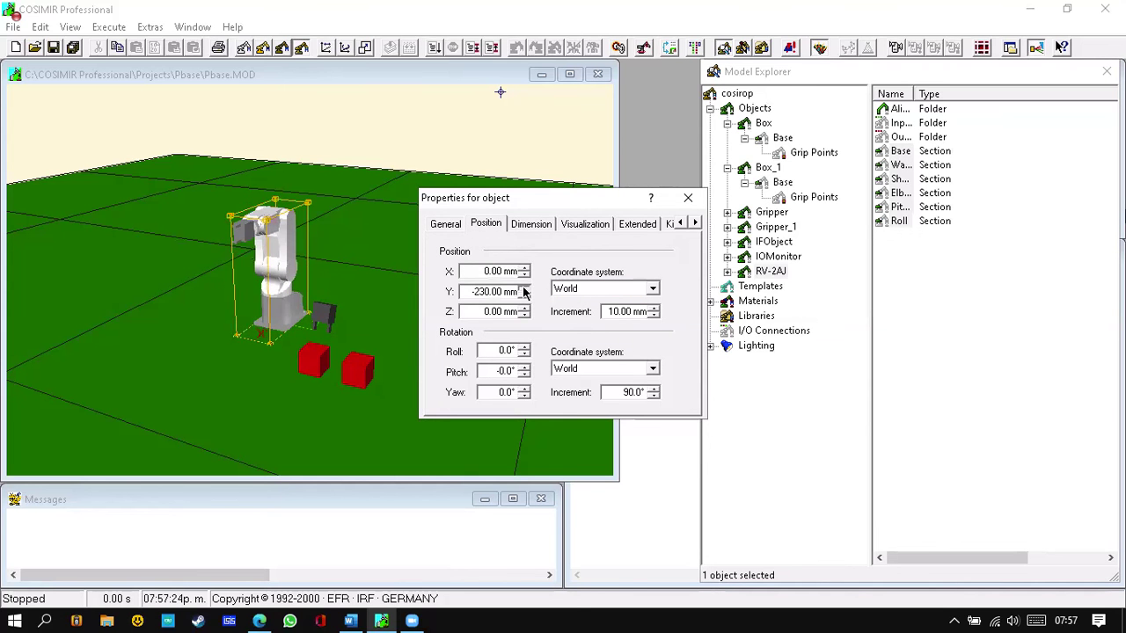
click(525, 290)
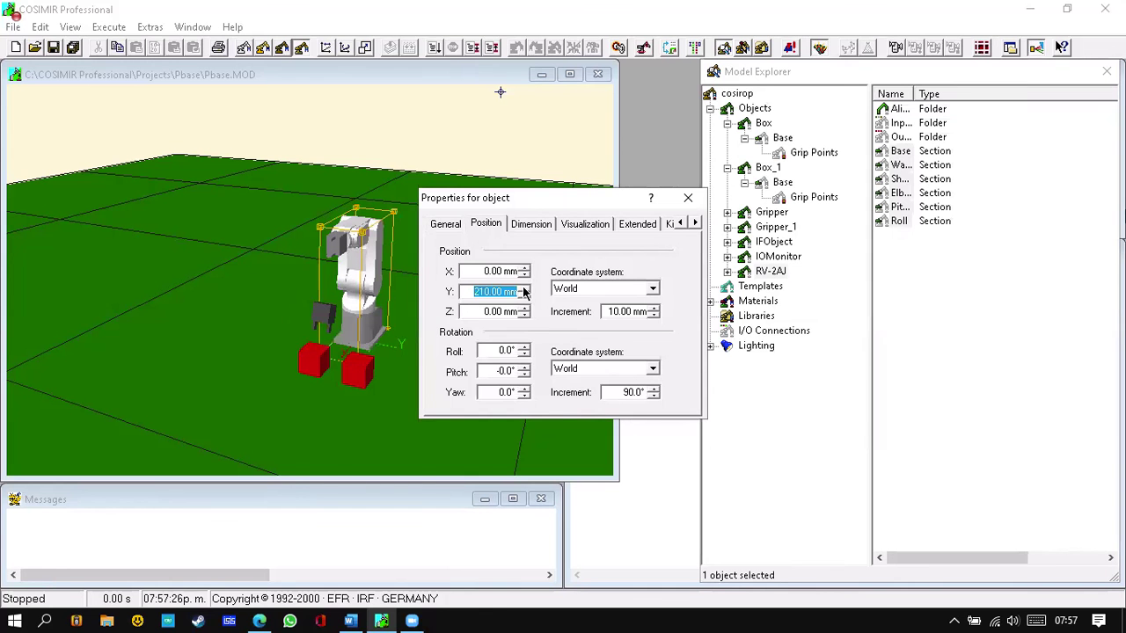
click(525, 288)
click(524, 288)
click(525, 289)
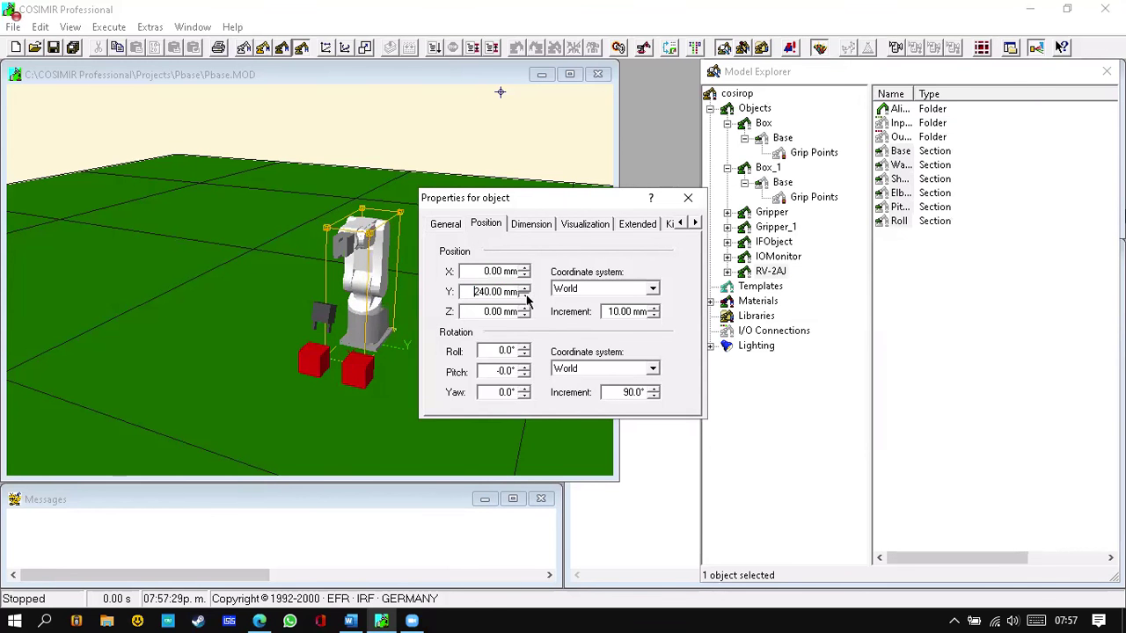
click(689, 198)
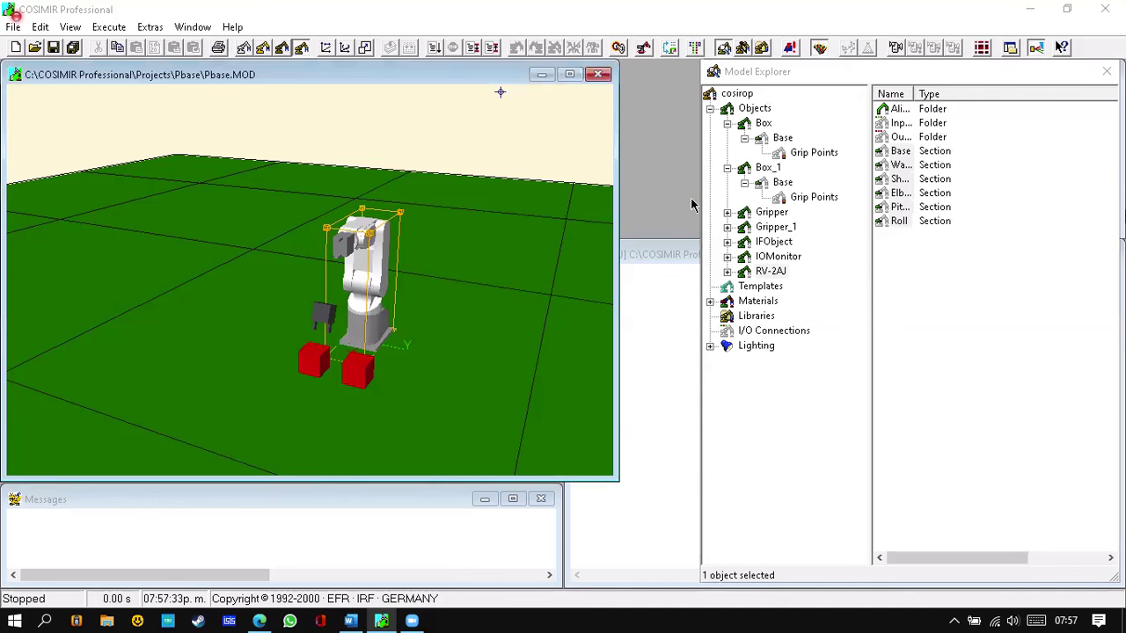
Delete the leftover Gripper_1 object from the workcell.
click(765, 228)
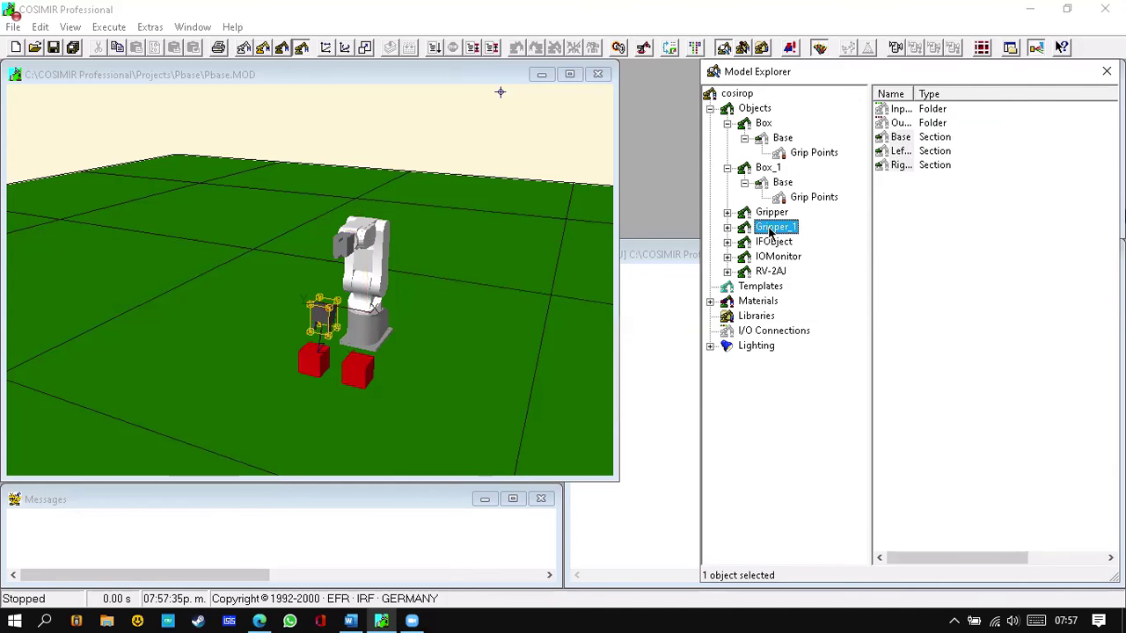
key(Delete)
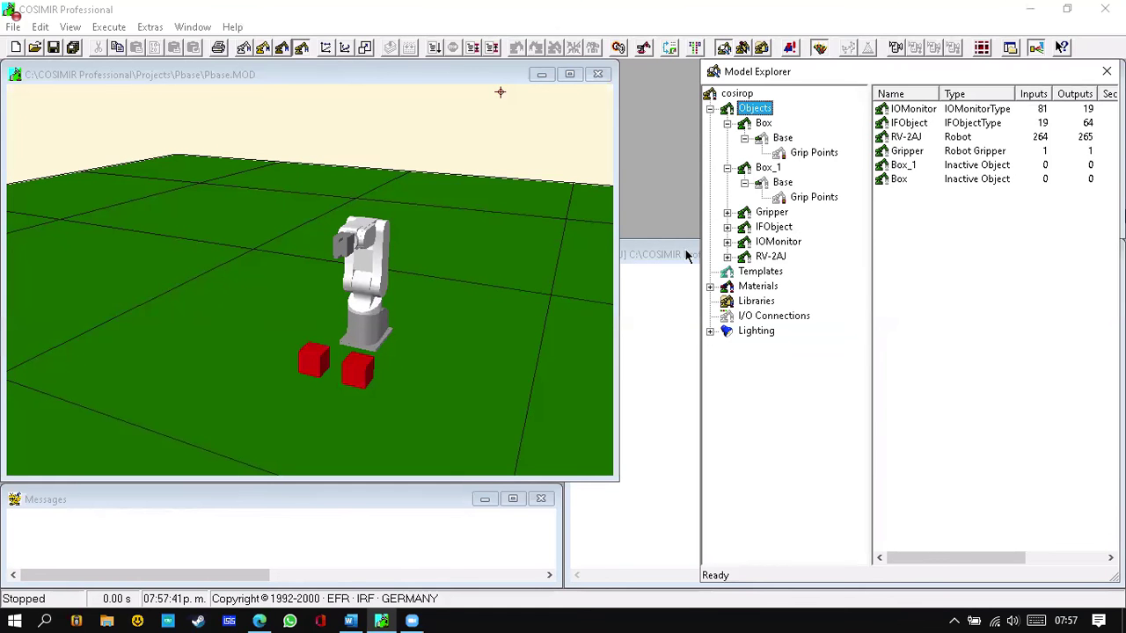
Start the jog operation for RV-2AJ, switch to joint jogging, and jog the shoulder, elbow, pitch and waist slightly.
key(ctrl+j)
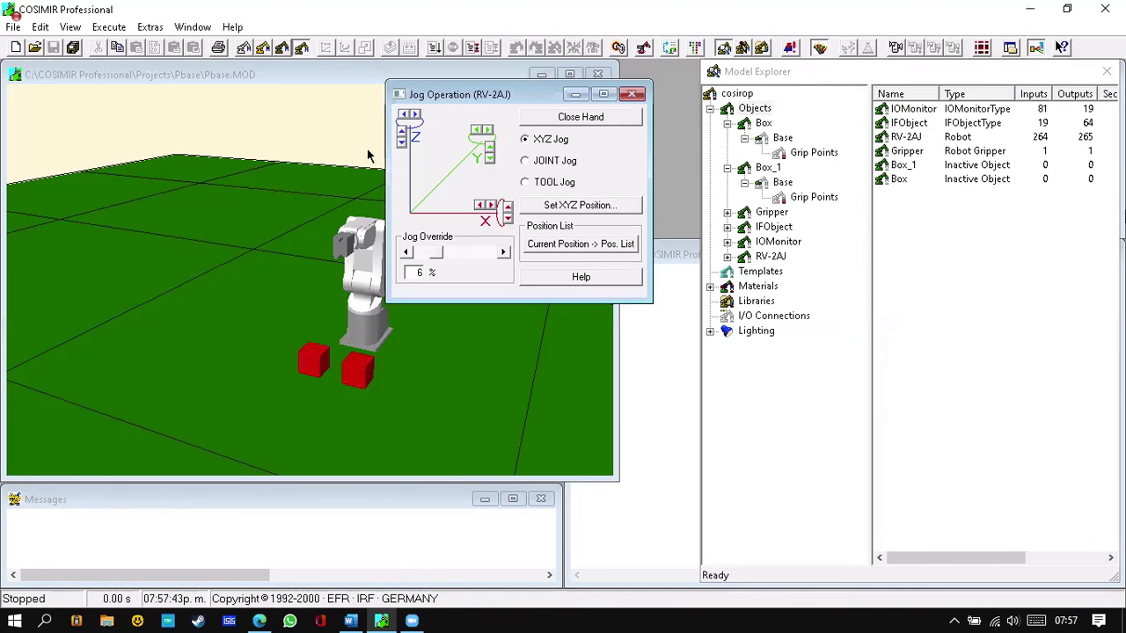
click(401, 146)
click(526, 161)
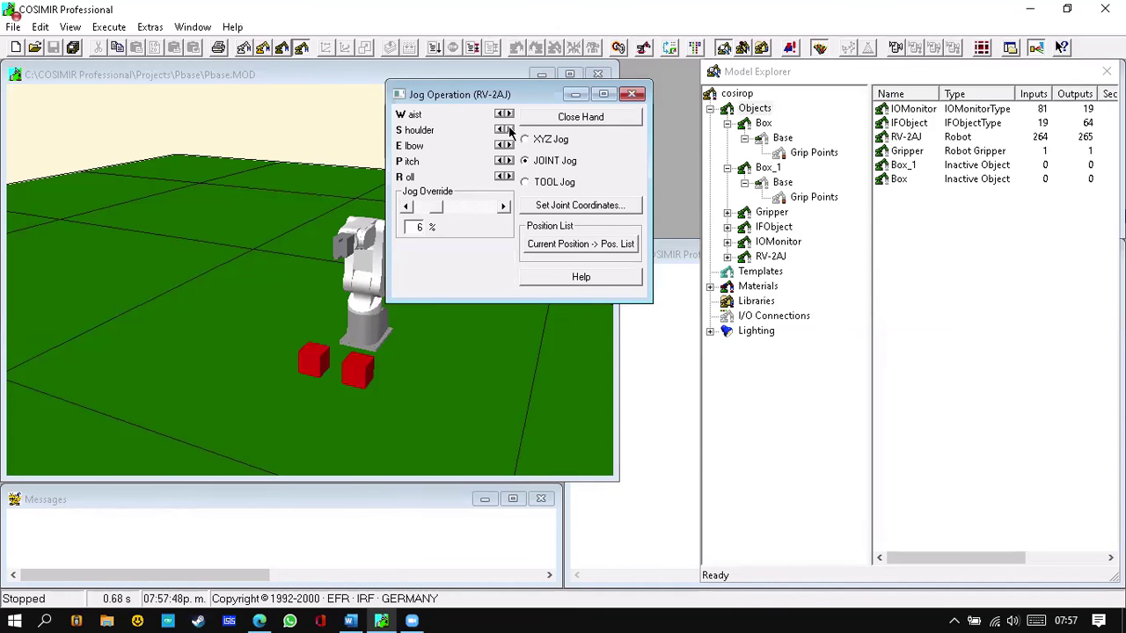
click(508, 129)
click(509, 145)
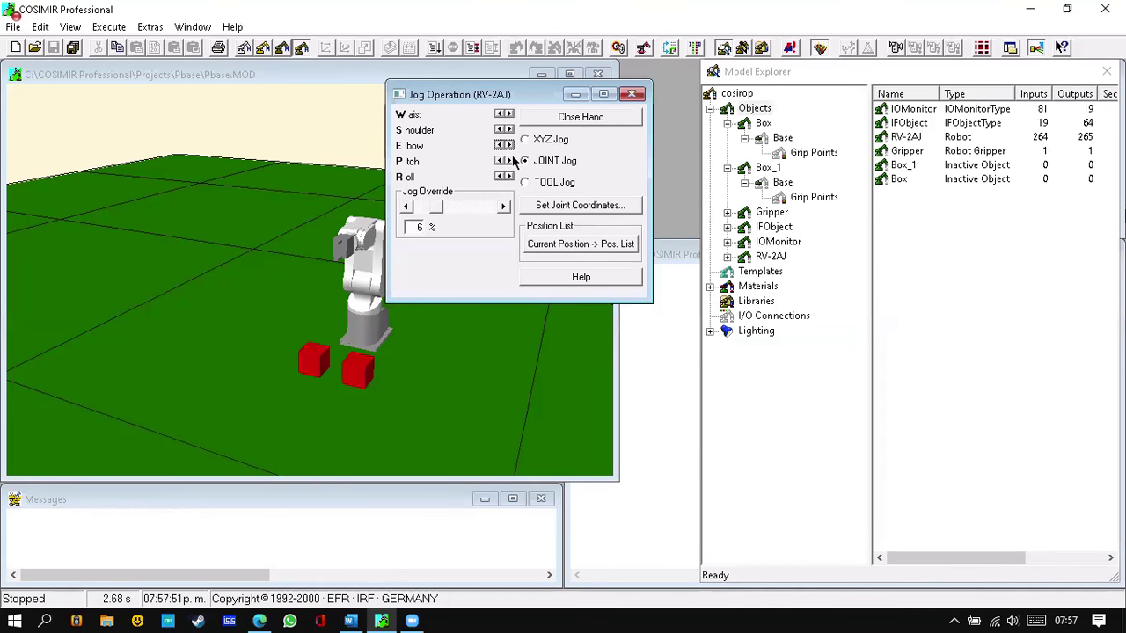
click(510, 161)
click(510, 161)
click(509, 114)
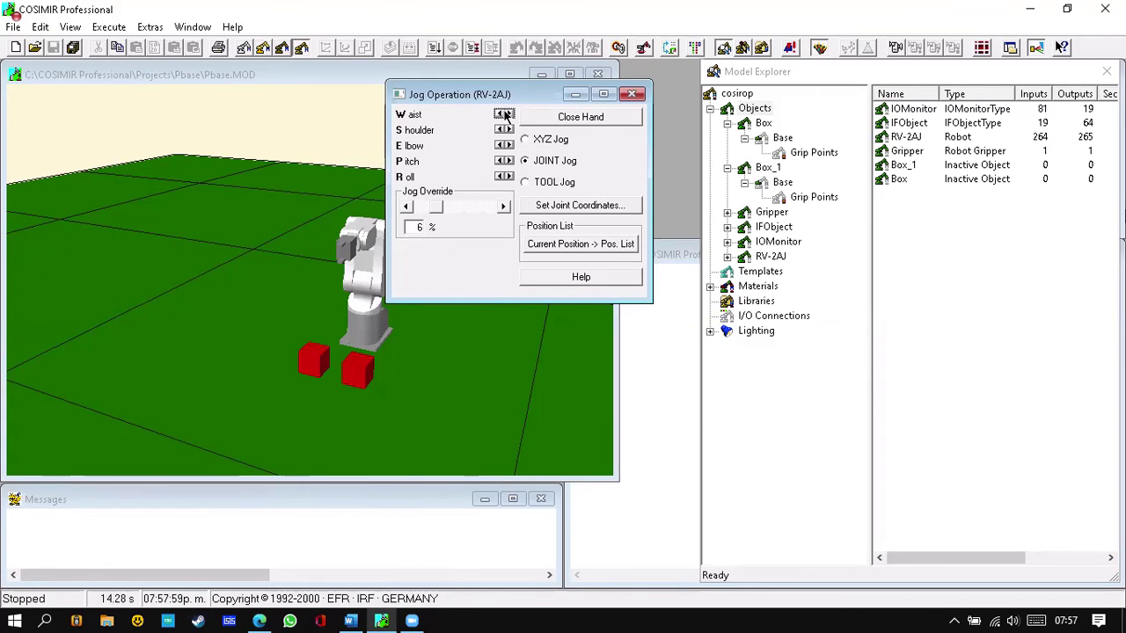
Raise the jog override to 33 % and jog RV-2AJ's shoulder to lower the gripper toward the red boxes.
drag(530, 104, 627, 117)
right_click(427, 322)
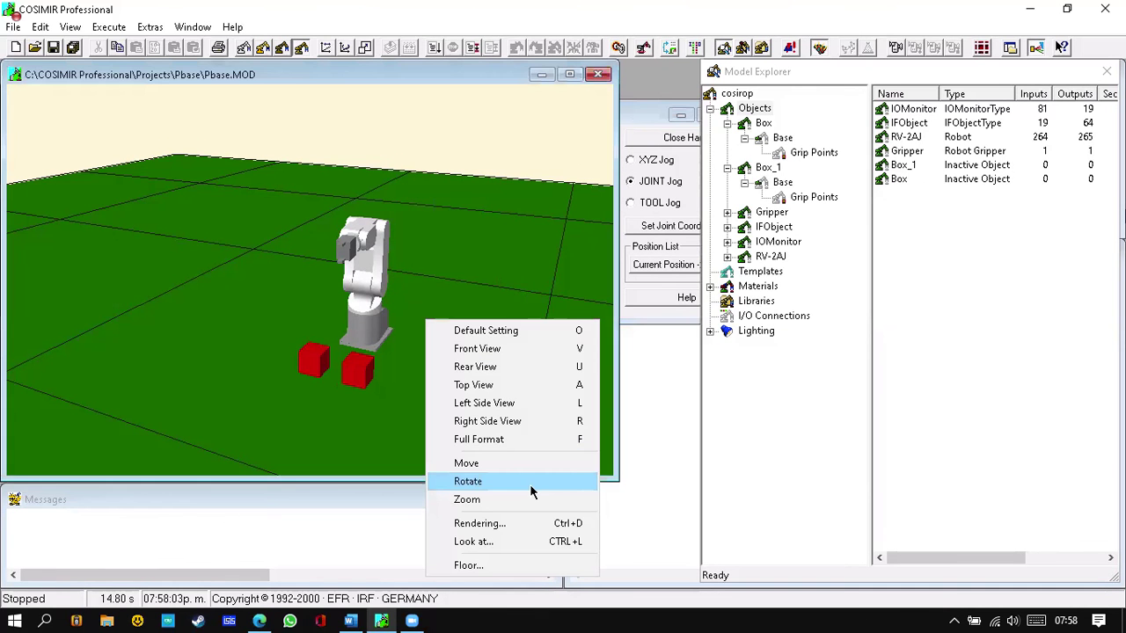
click(467, 481)
click(651, 141)
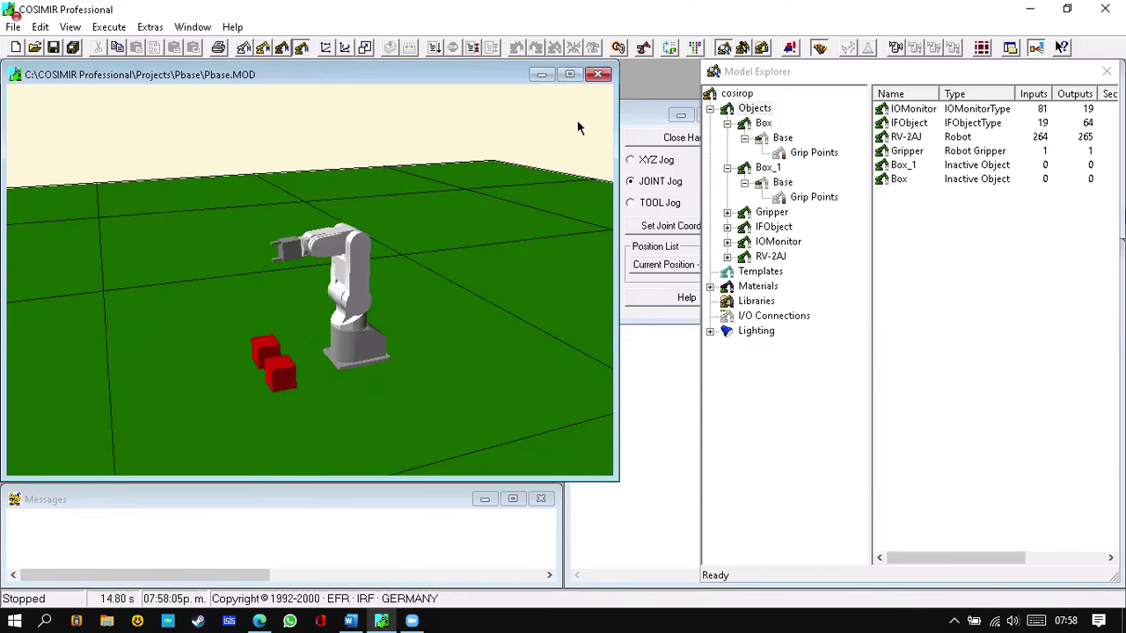
click(613, 151)
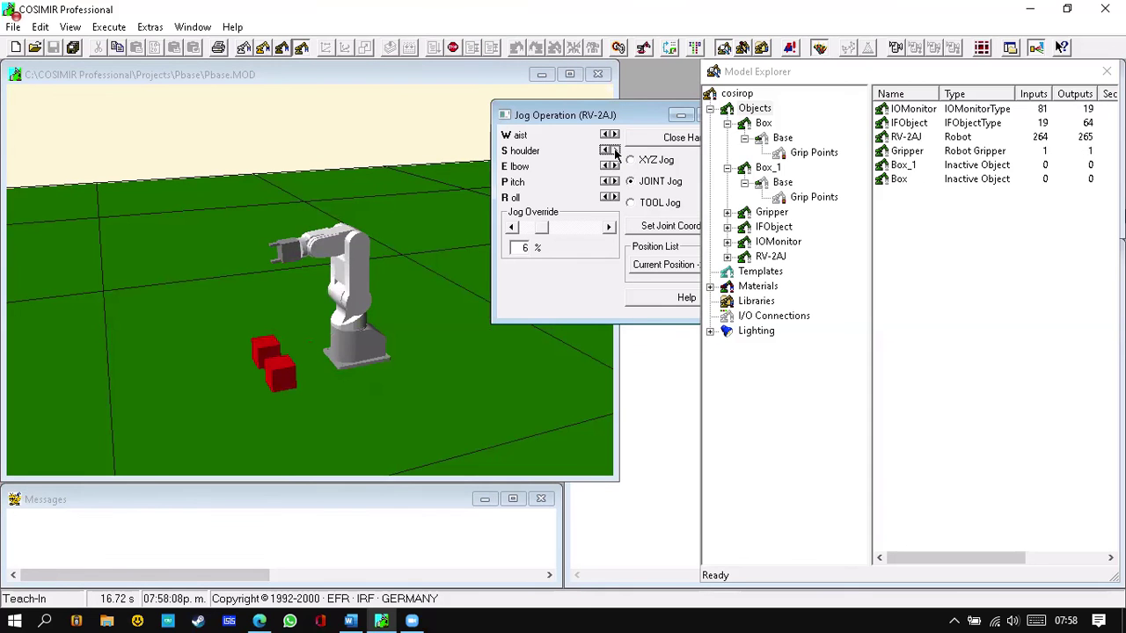
click(613, 150)
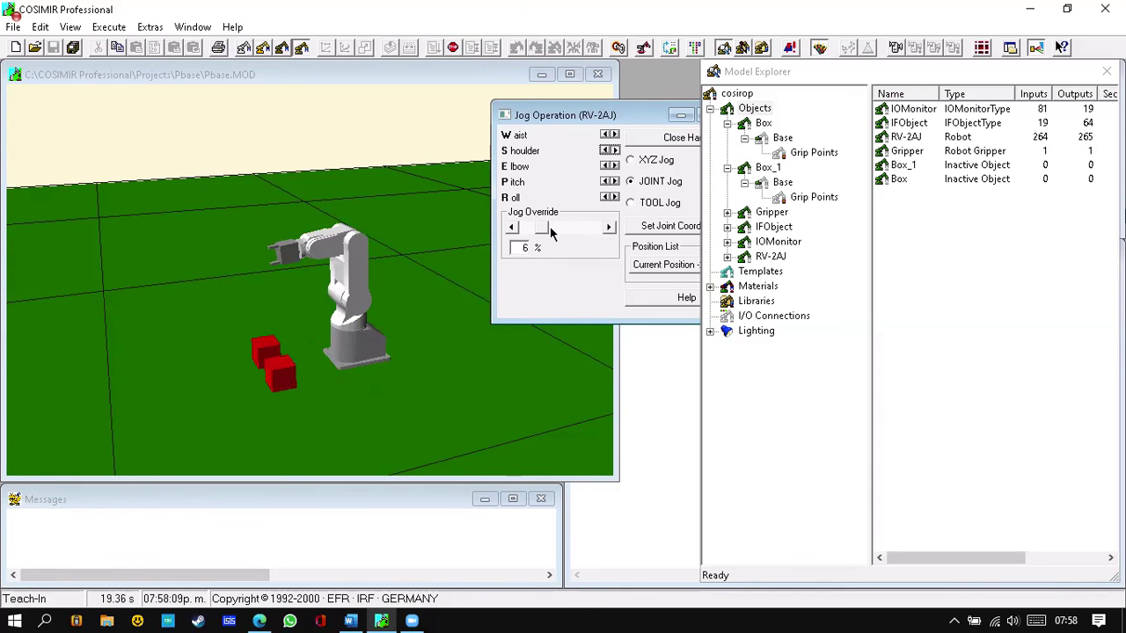
drag(541, 228, 568, 230)
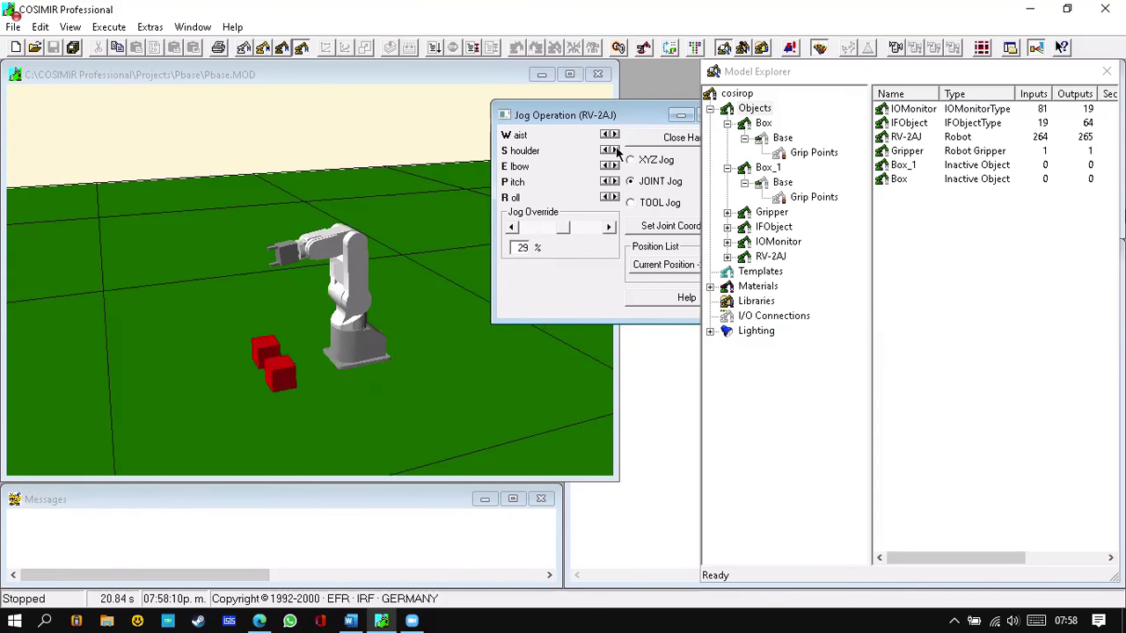
click(613, 150)
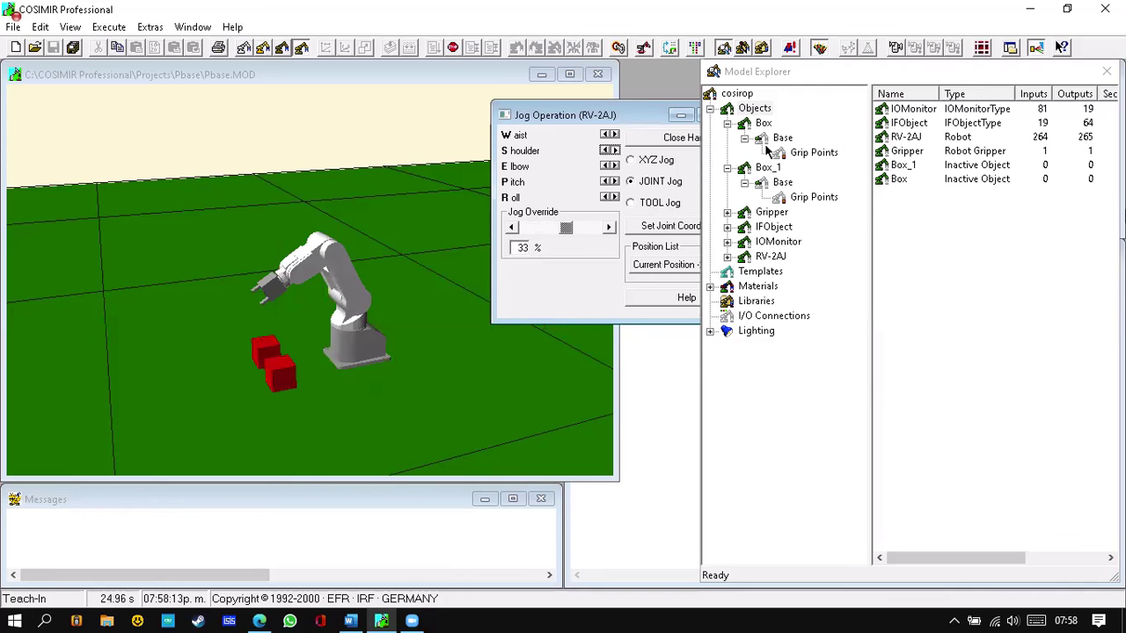
Highlight Box's Grippoint_1 in the workcell and examine the gripper's position relative to it.
click(814, 152)
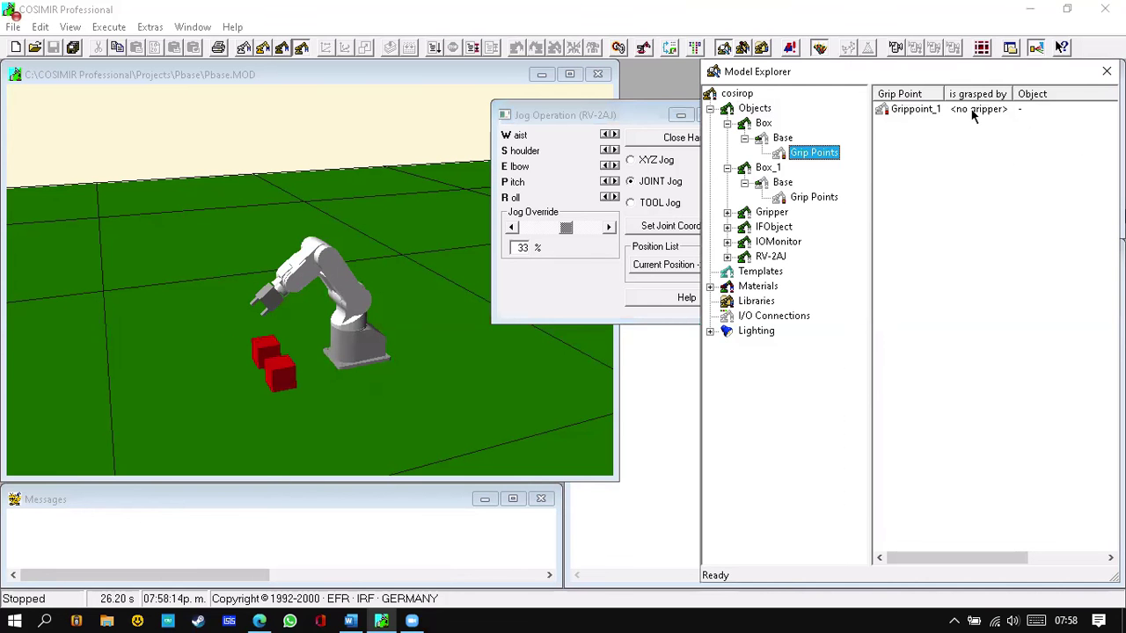
click(974, 114)
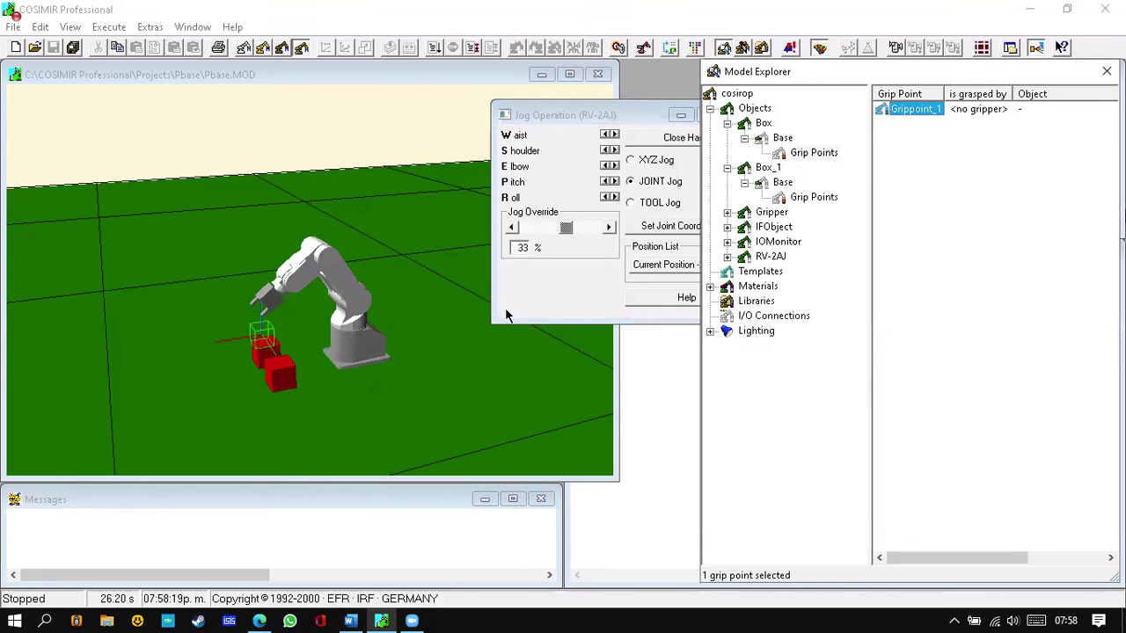
right_click(433, 106)
click(535, 268)
drag(377, 414, 563, 482)
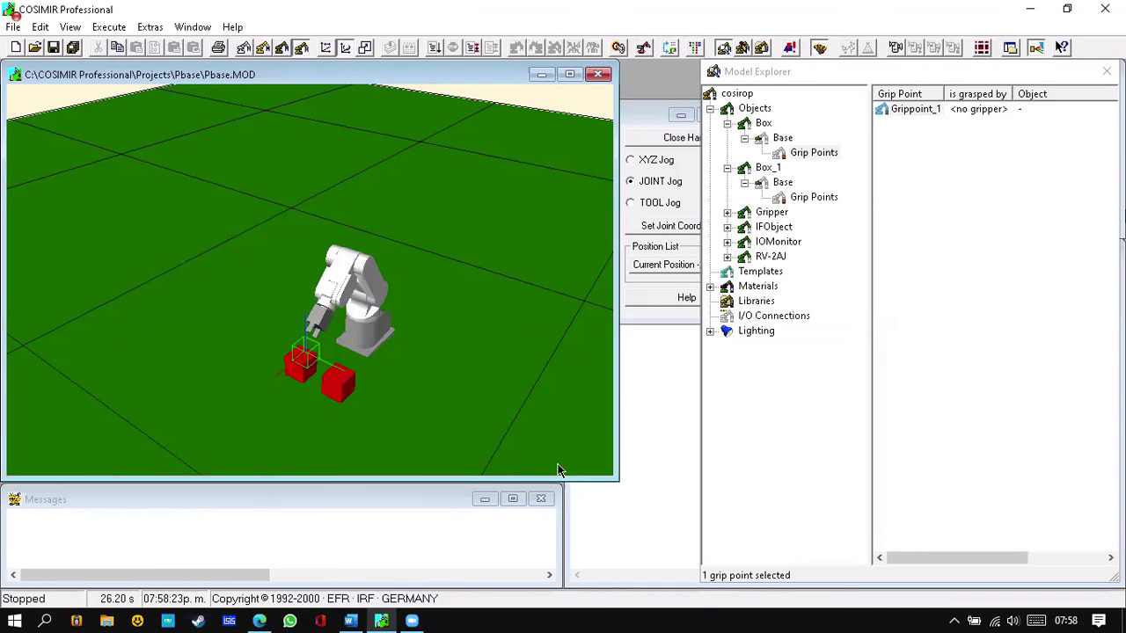
click(651, 115)
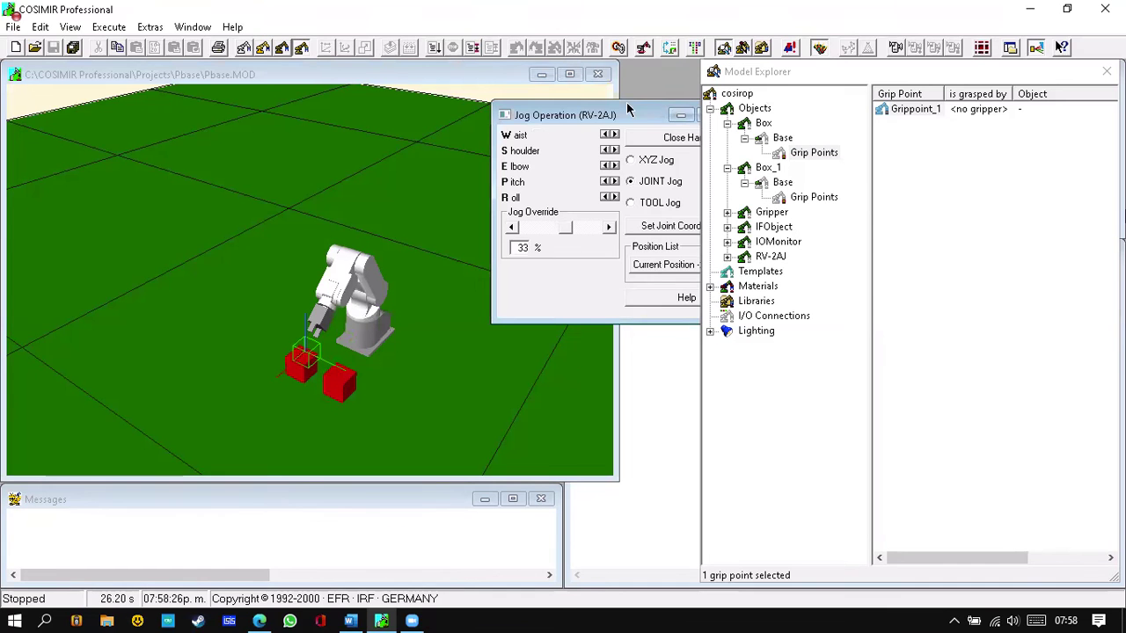
drag(627, 104, 562, 92)
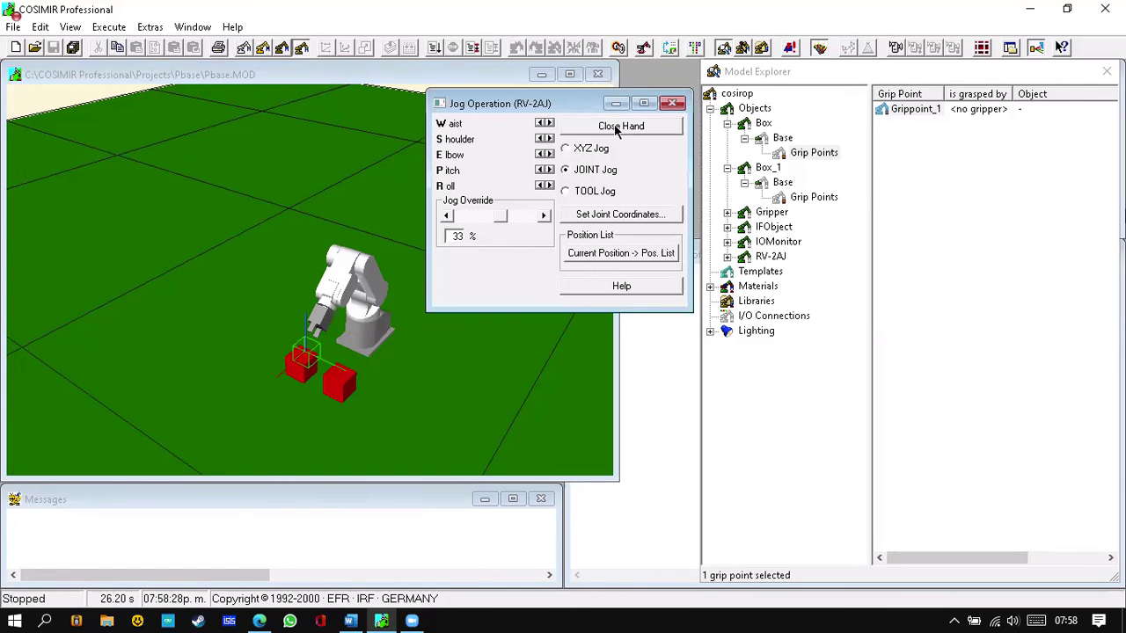
Jog RV-2AJ's shoulder further down to the first box and turn the gripper with the roll joint.
click(550, 139)
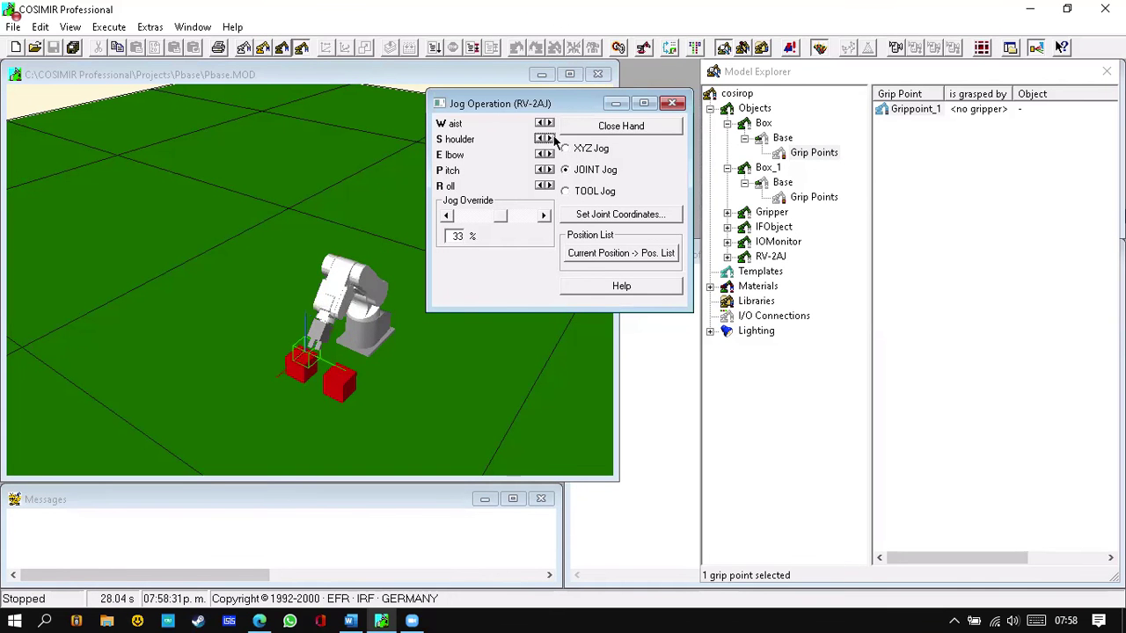
click(550, 186)
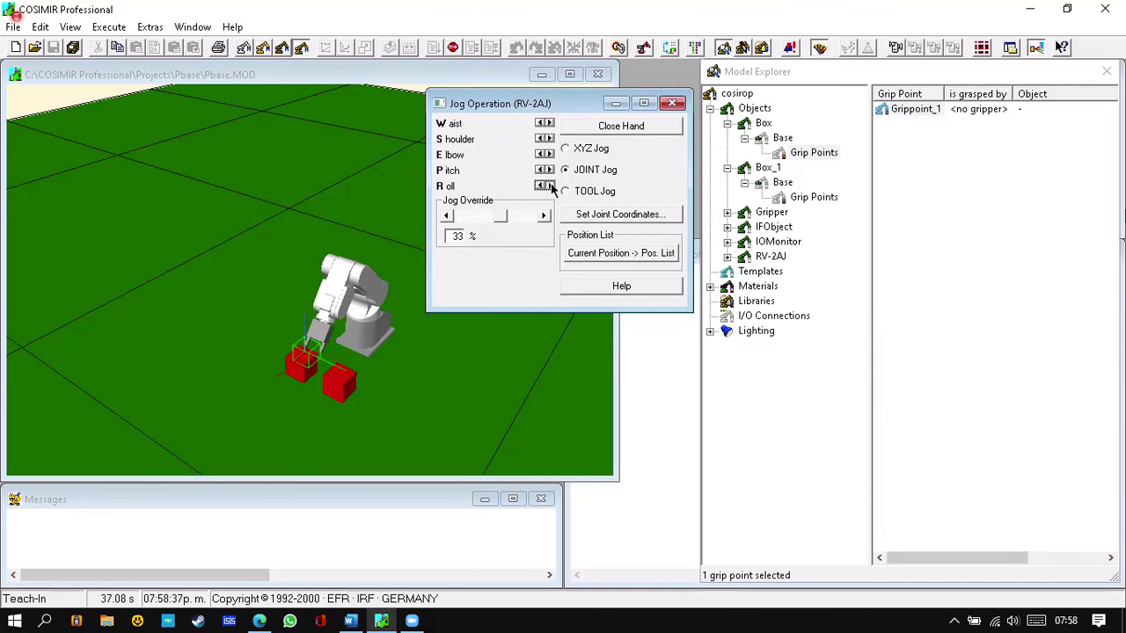
drag(550, 186, 558, 192)
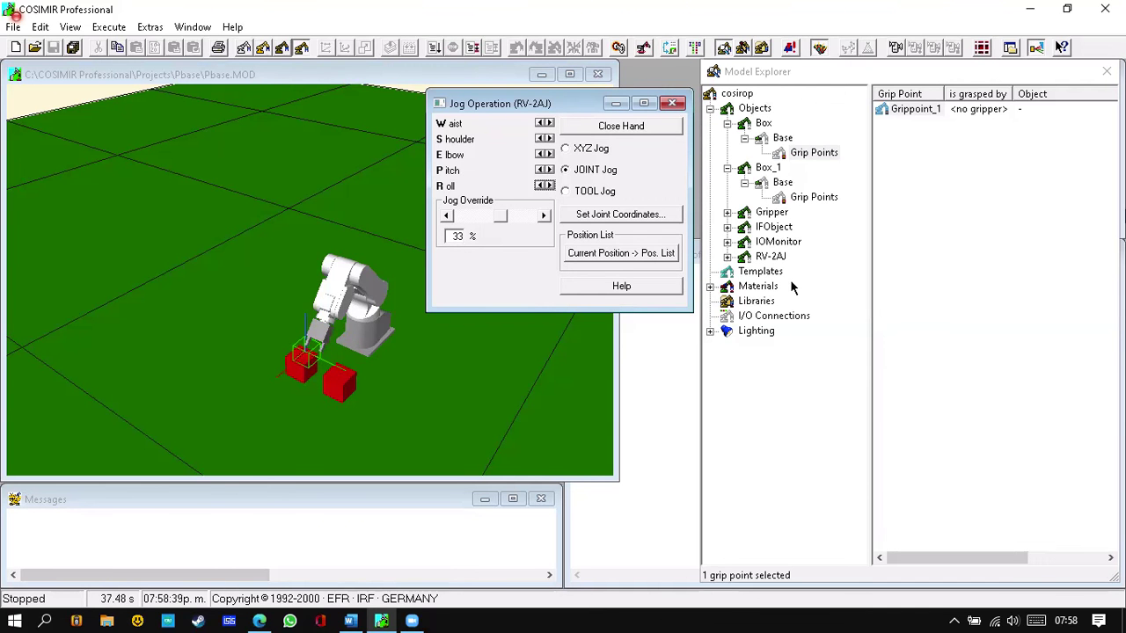
Examine the position and dimension properties of the RV-2AJ robot.
right_click(774, 258)
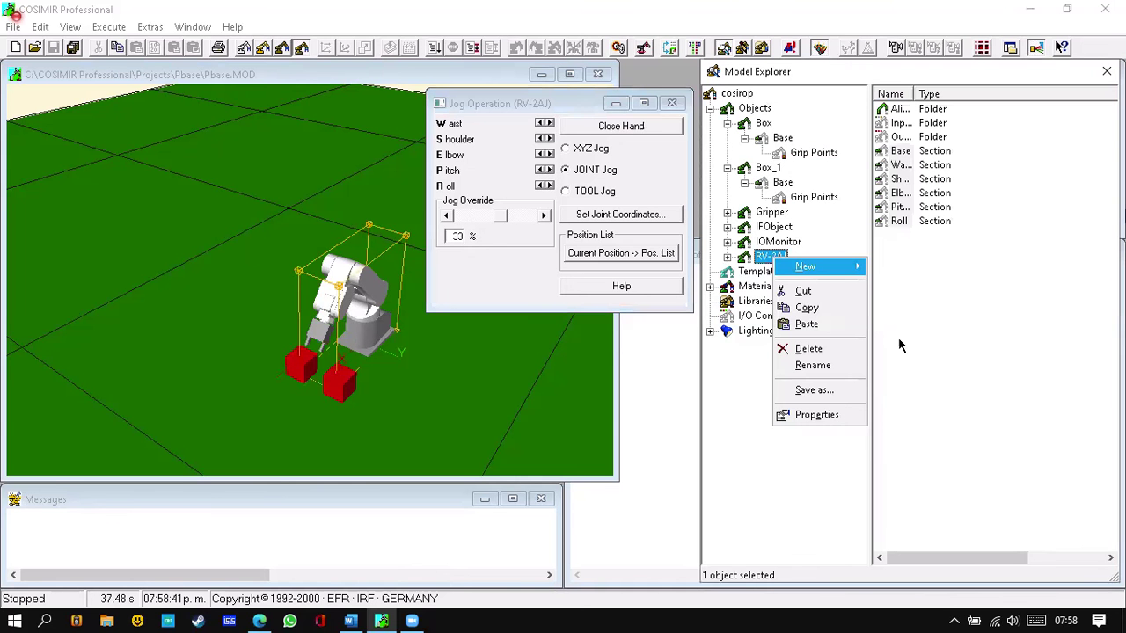
click(827, 415)
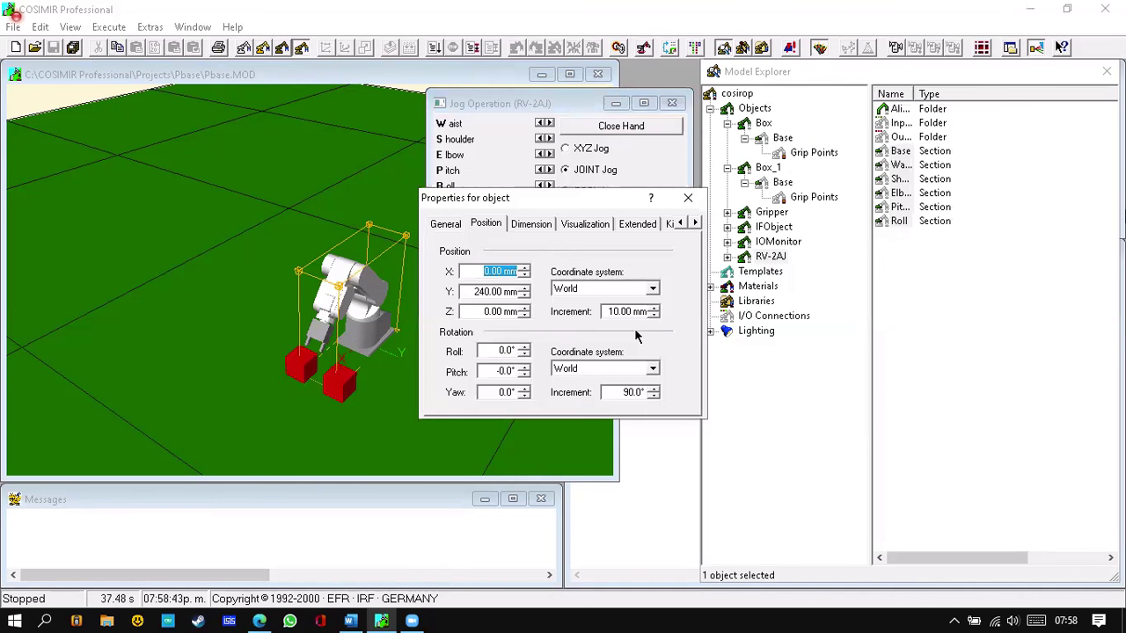
click(532, 224)
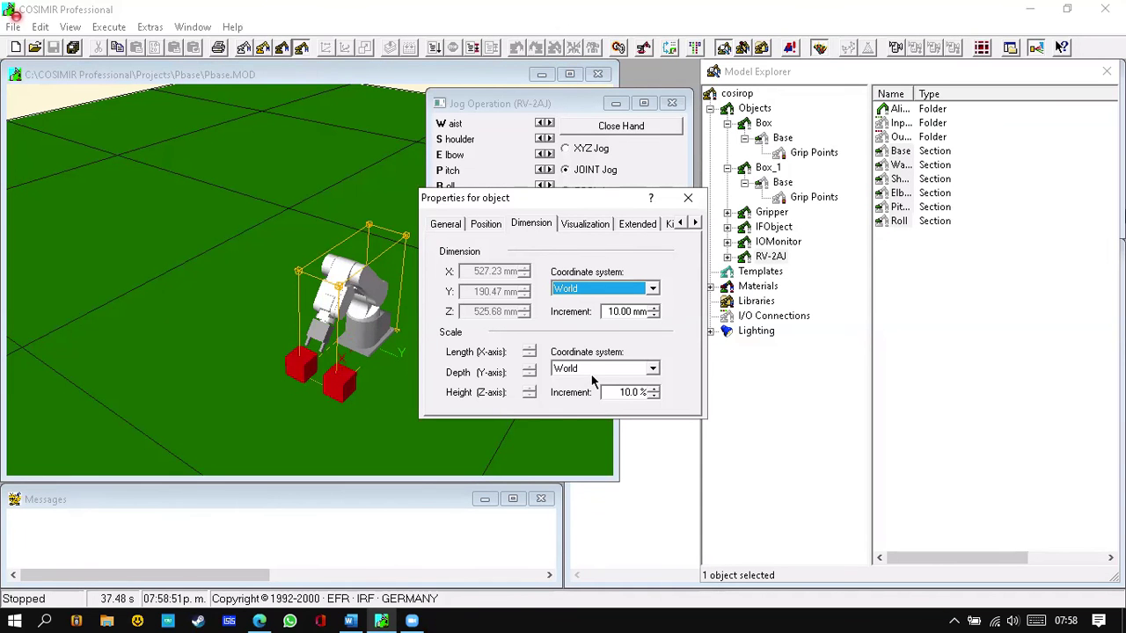
click(688, 199)
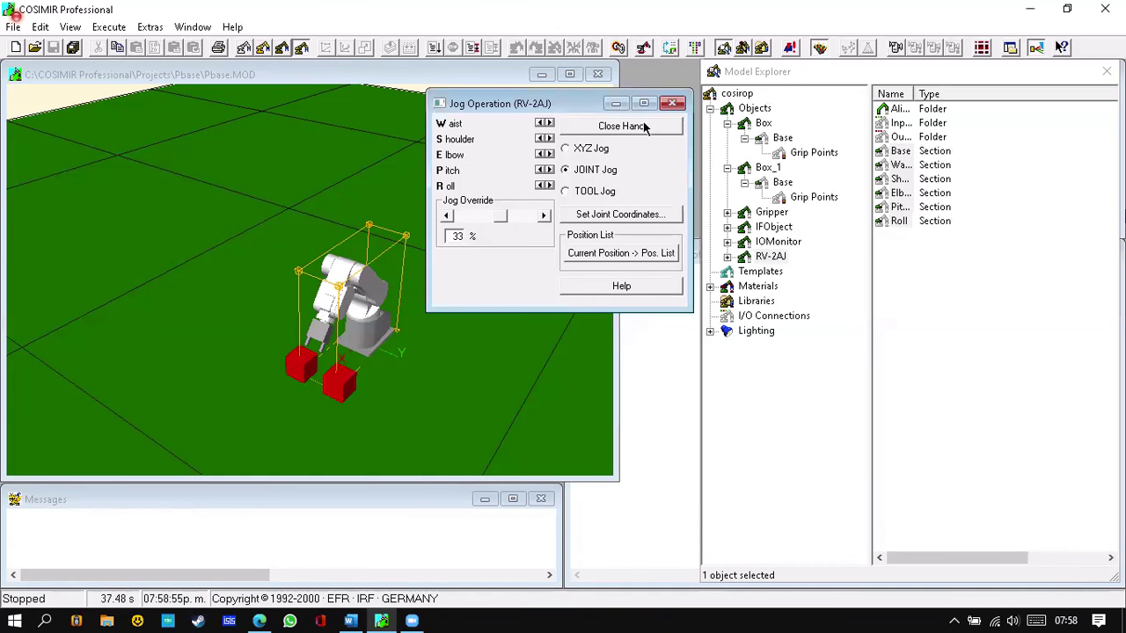
Test the grasp by closing and reopening RV-2AJ's hand, and check Box's Grippoint_1.
click(621, 126)
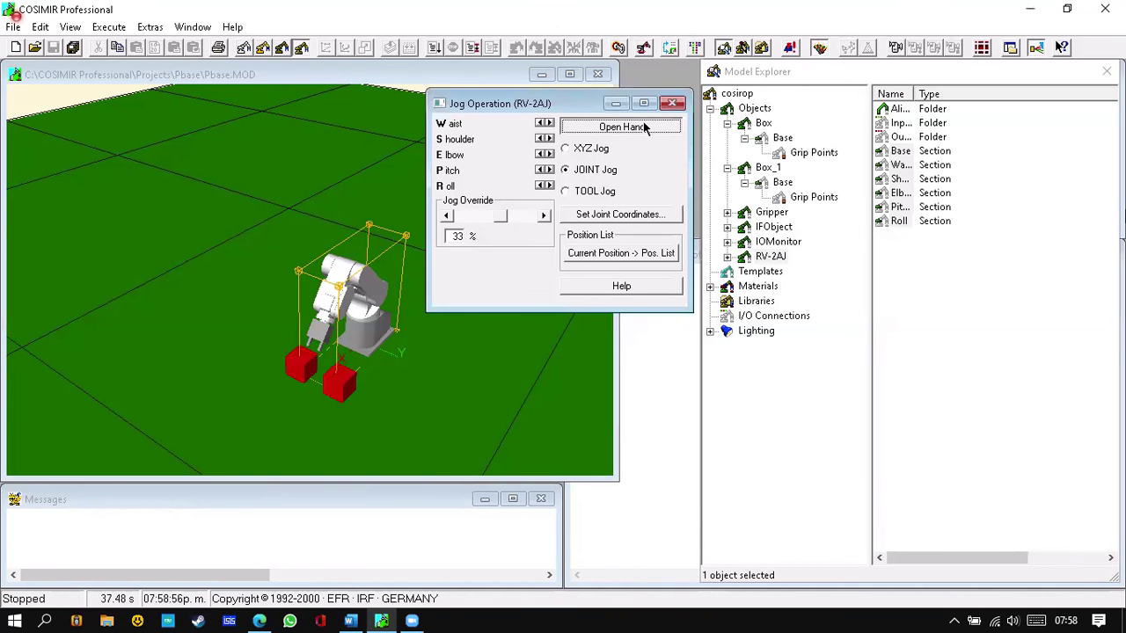
click(645, 128)
click(819, 158)
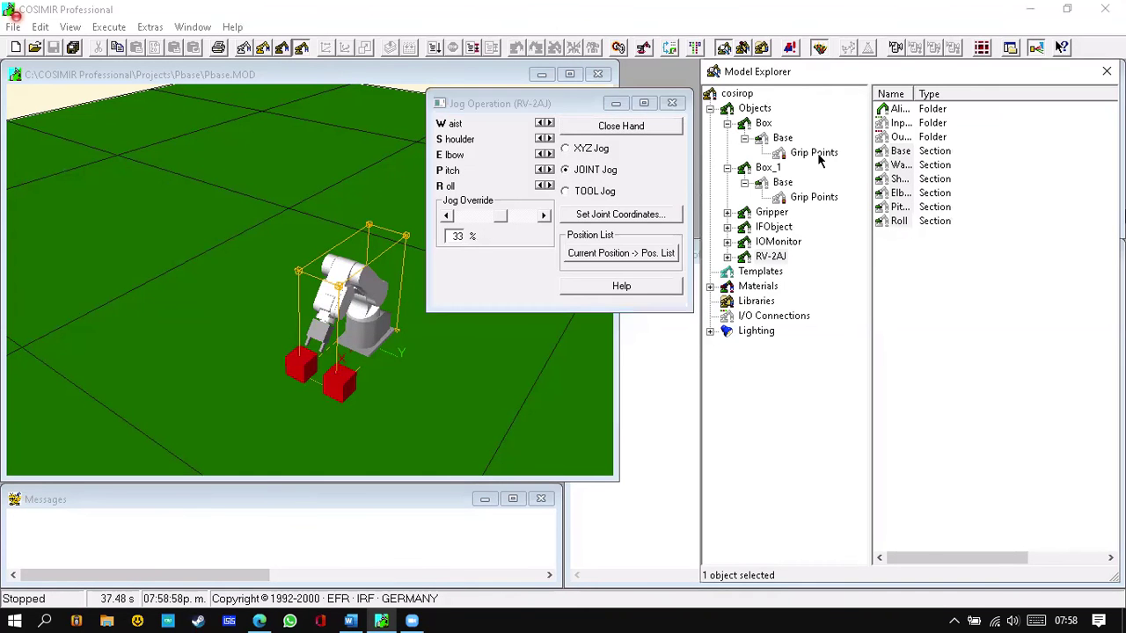
click(893, 110)
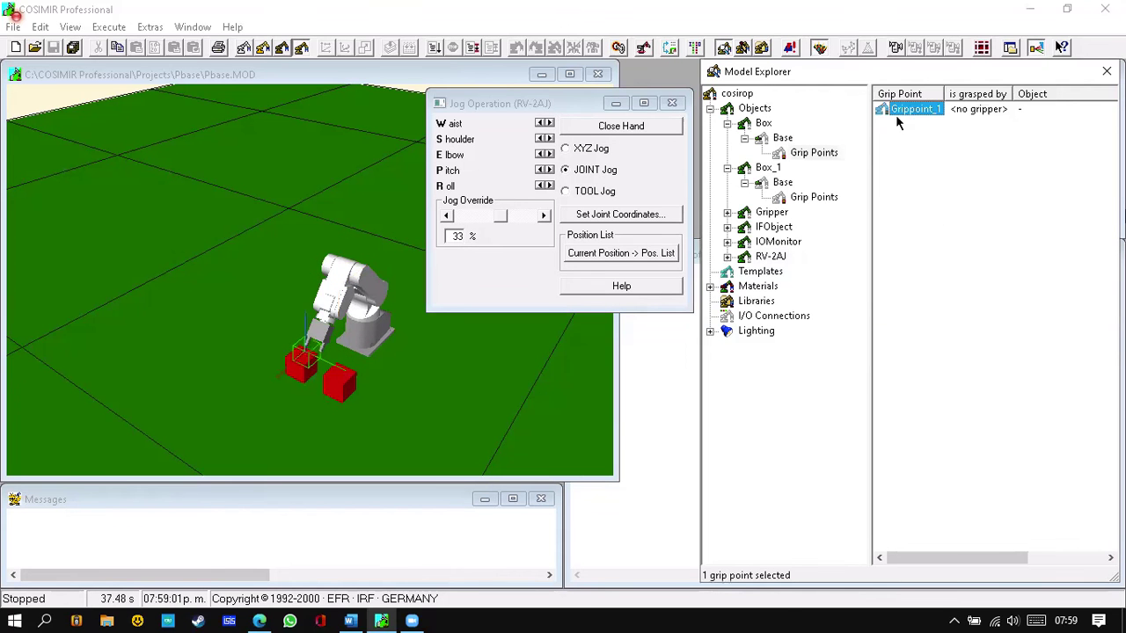
Lower RV-2AJ's gripper along Z and jog its waist and elbow joints to bring it to the first box's grip point.
click(540, 126)
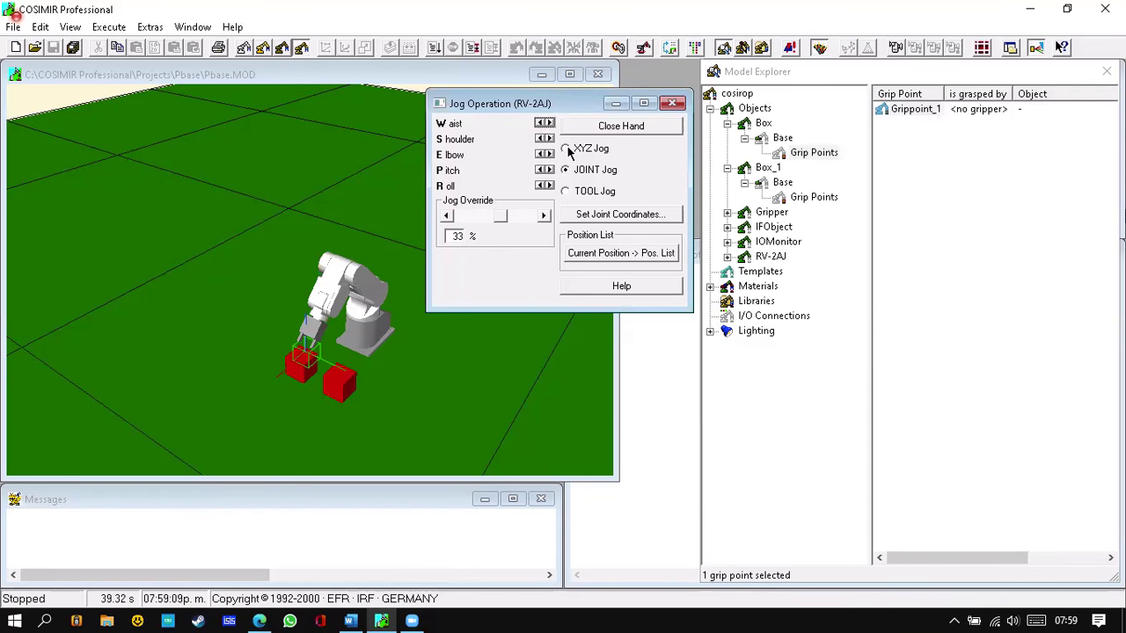
click(567, 148)
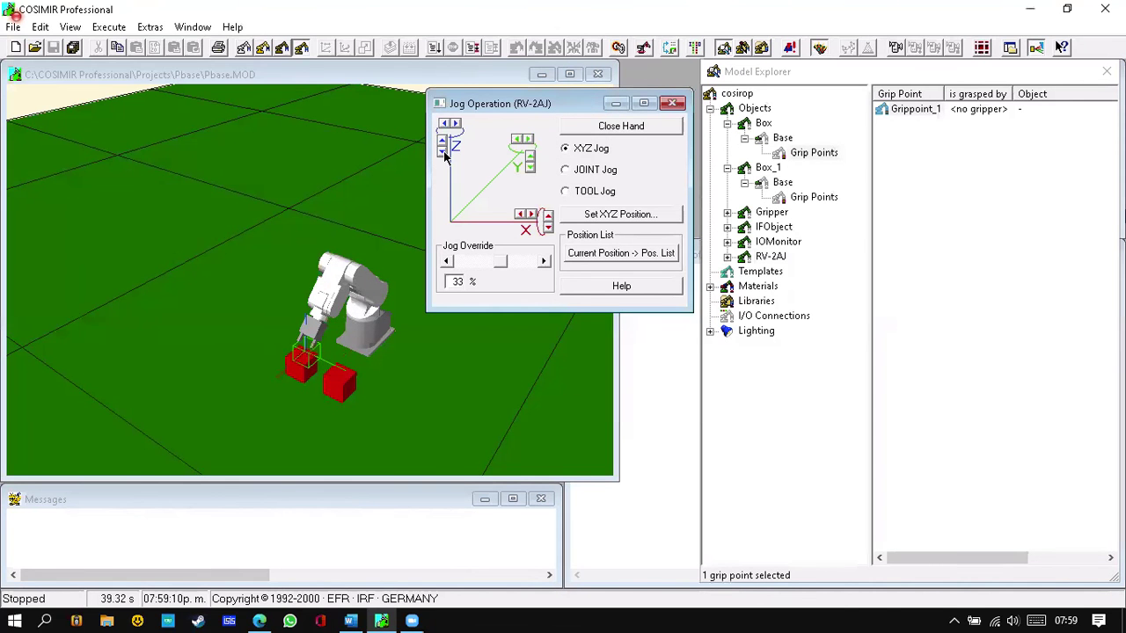
click(444, 153)
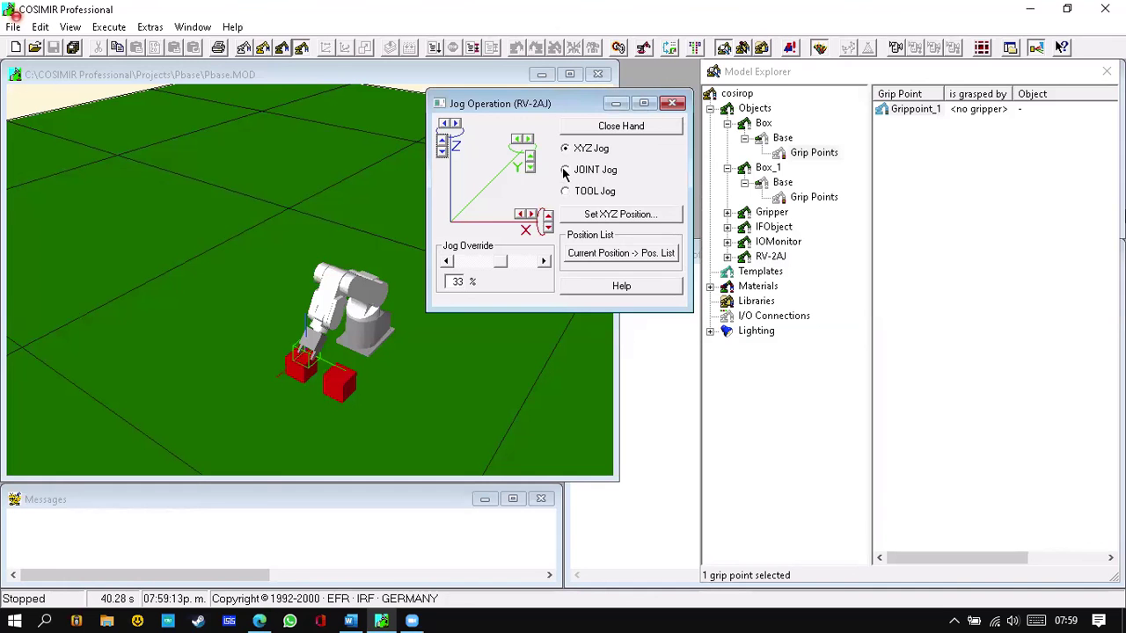
click(566, 171)
click(550, 155)
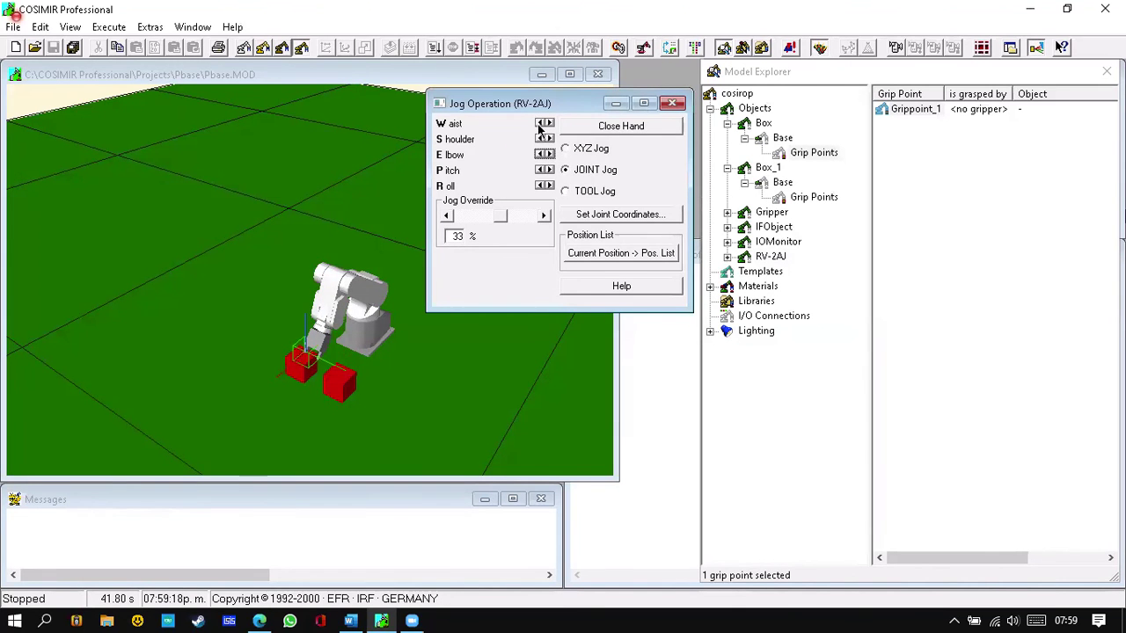
click(540, 126)
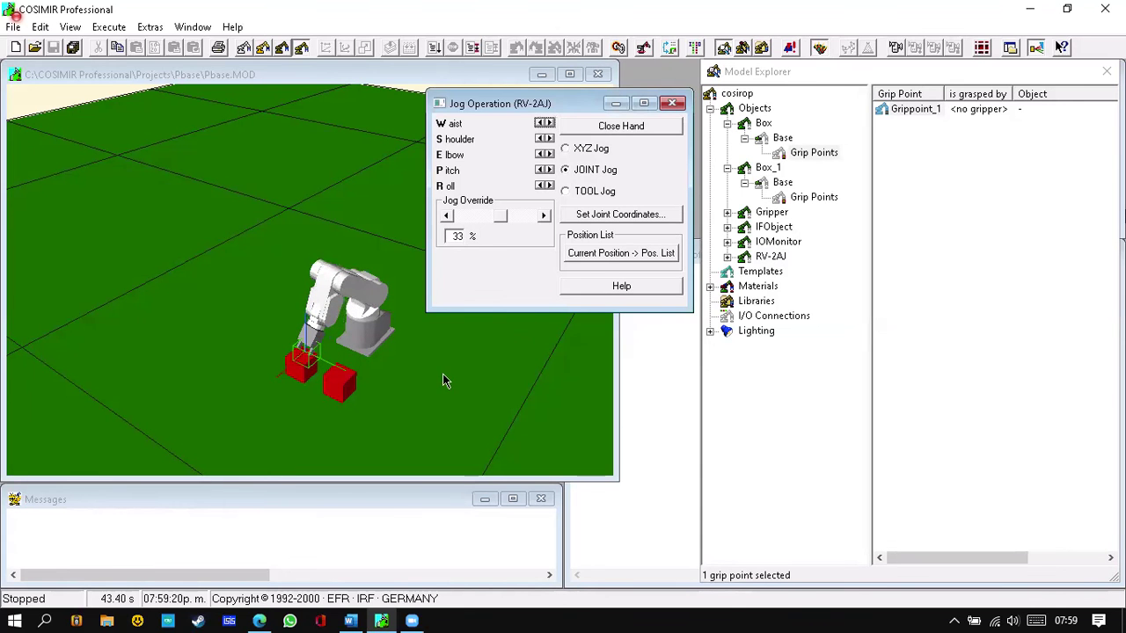
Jog RV-2AJ's waist back the other way and adjust the gripper's height along Z over the grip point.
right_click(431, 130)
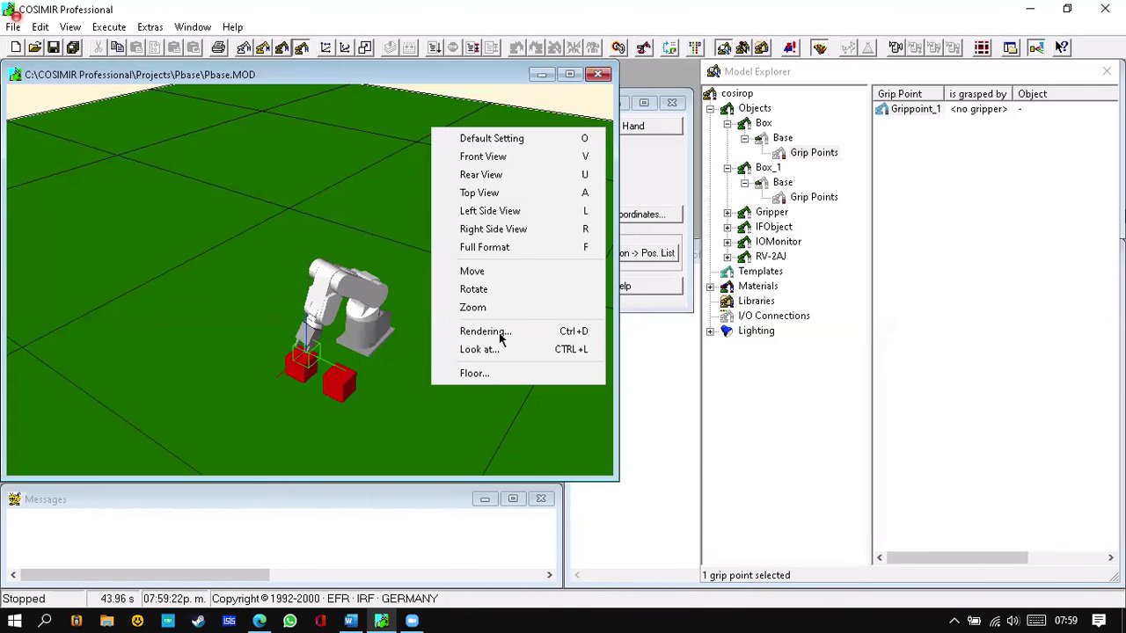
click(568, 229)
drag(384, 152, 343, 296)
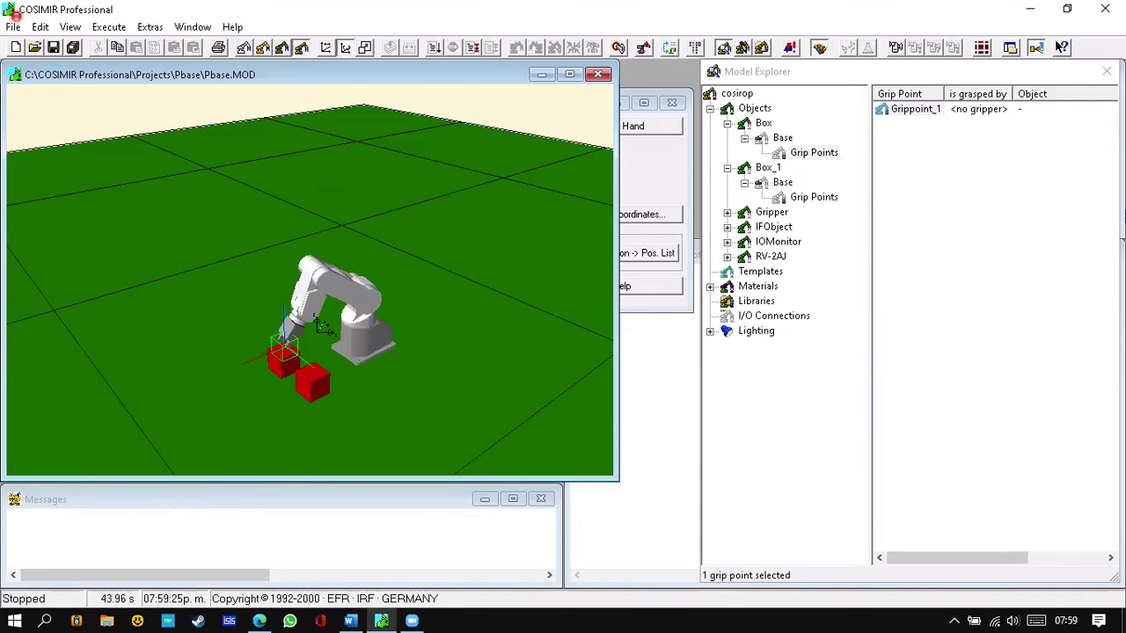
drag(358, 161, 492, 280)
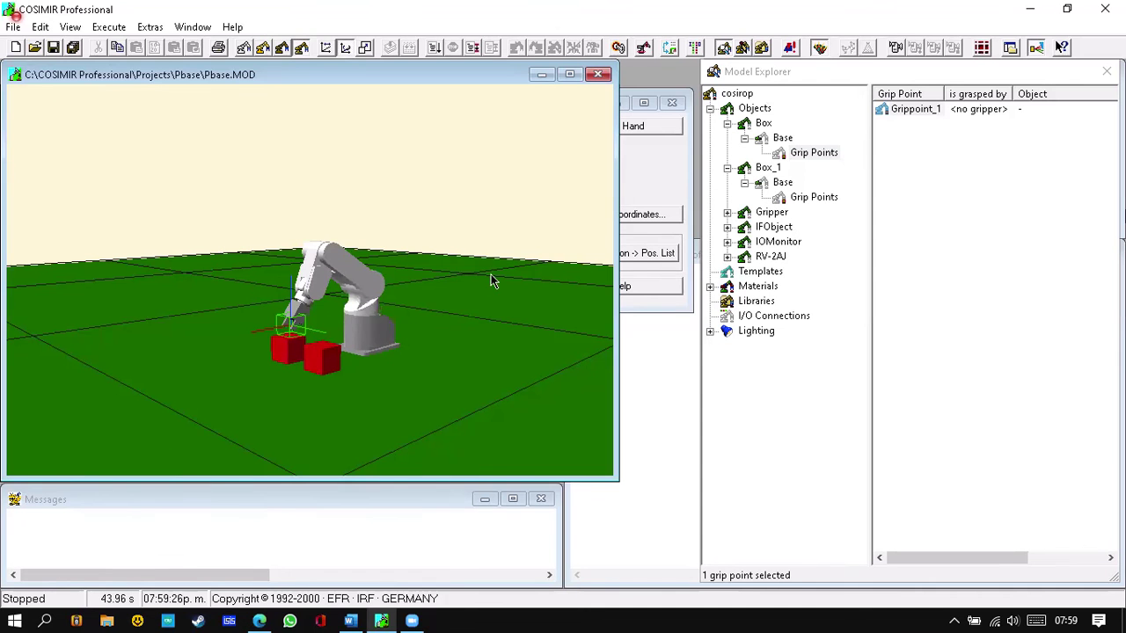
click(679, 164)
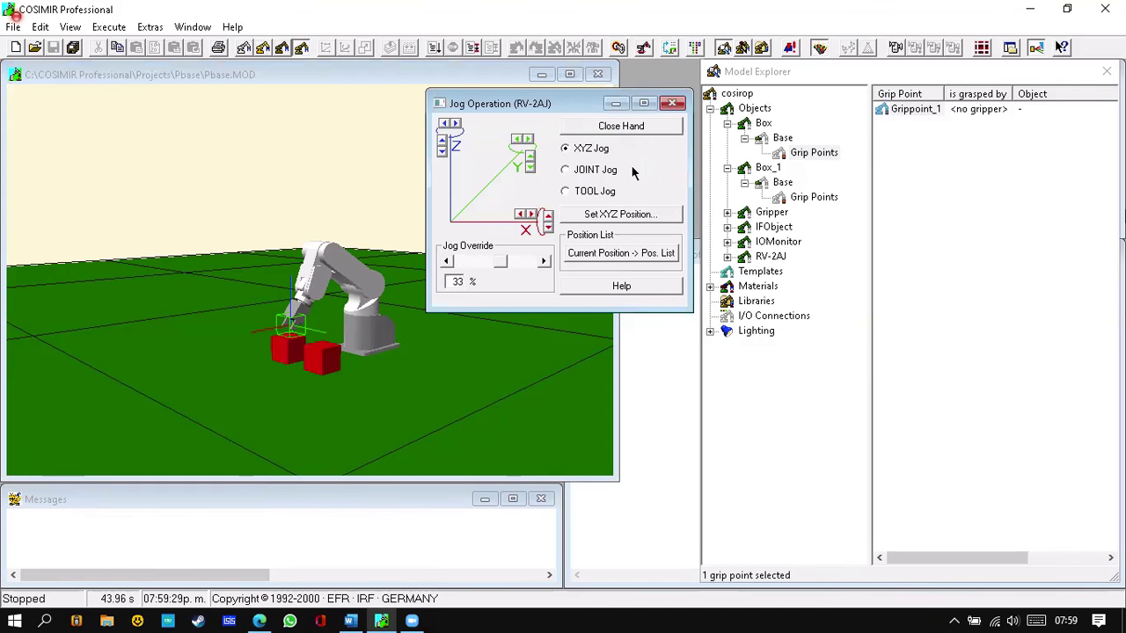
click(568, 170)
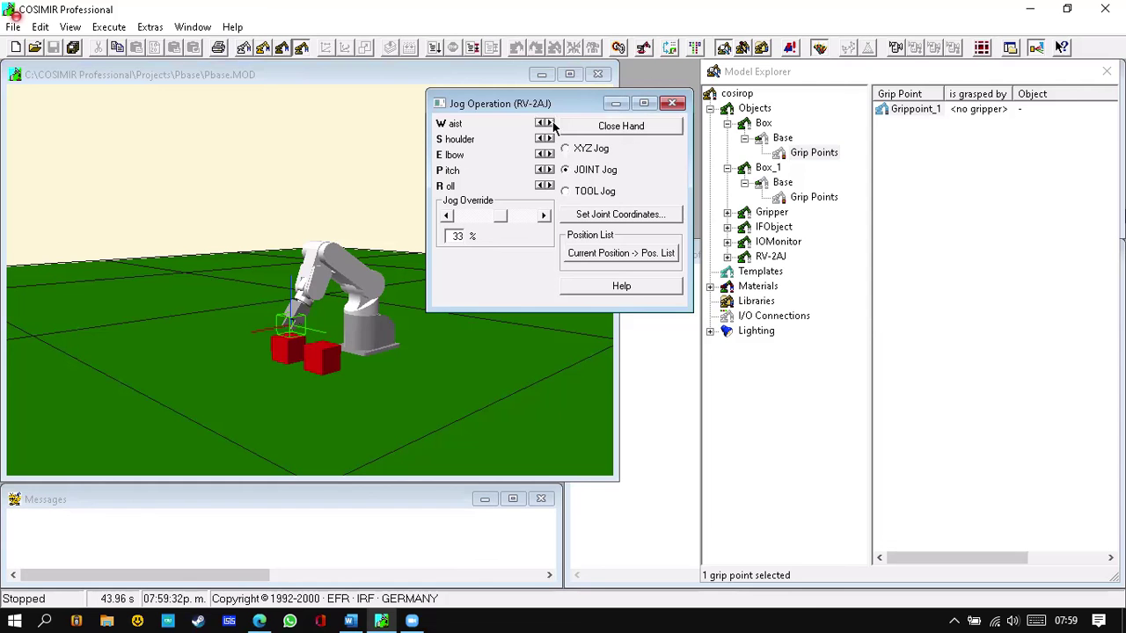
click(551, 124)
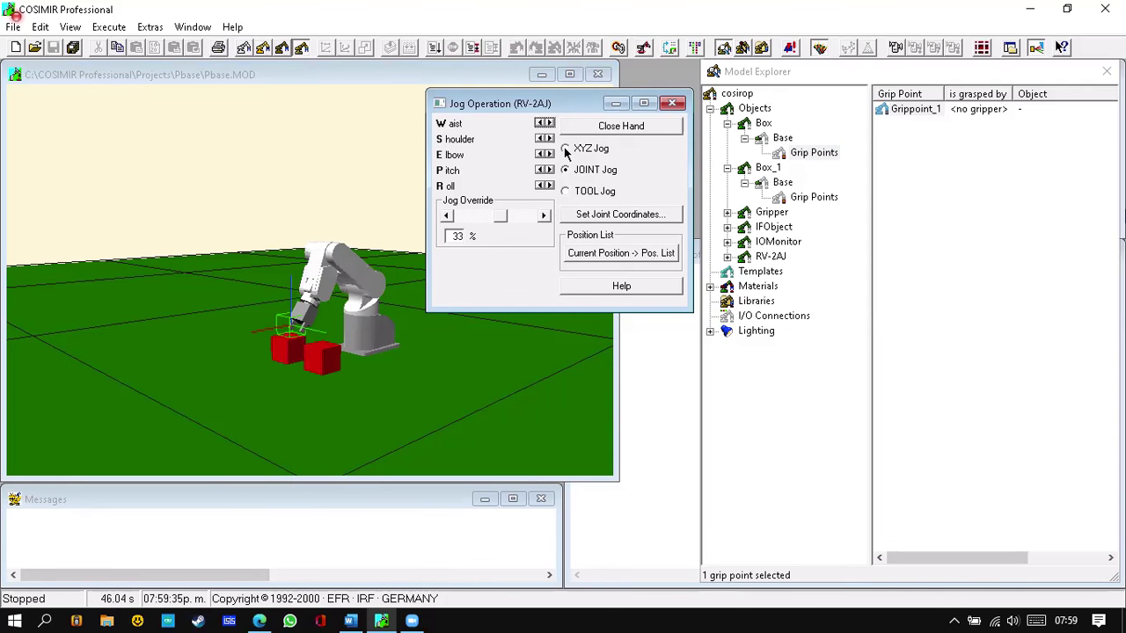
key(alt+x)
click(445, 146)
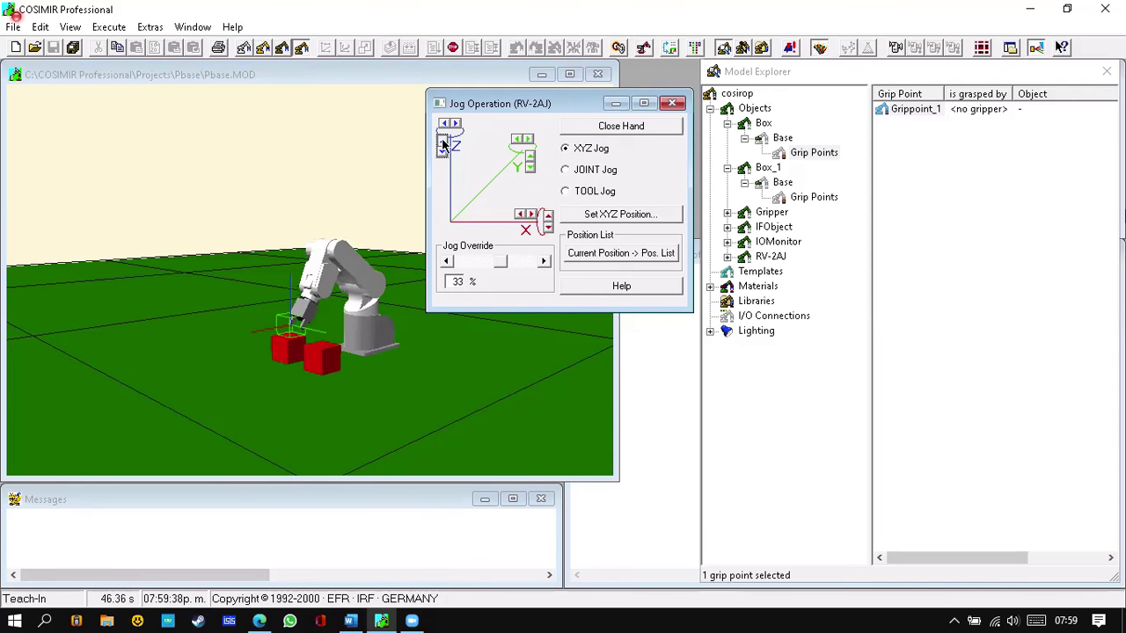
click(443, 150)
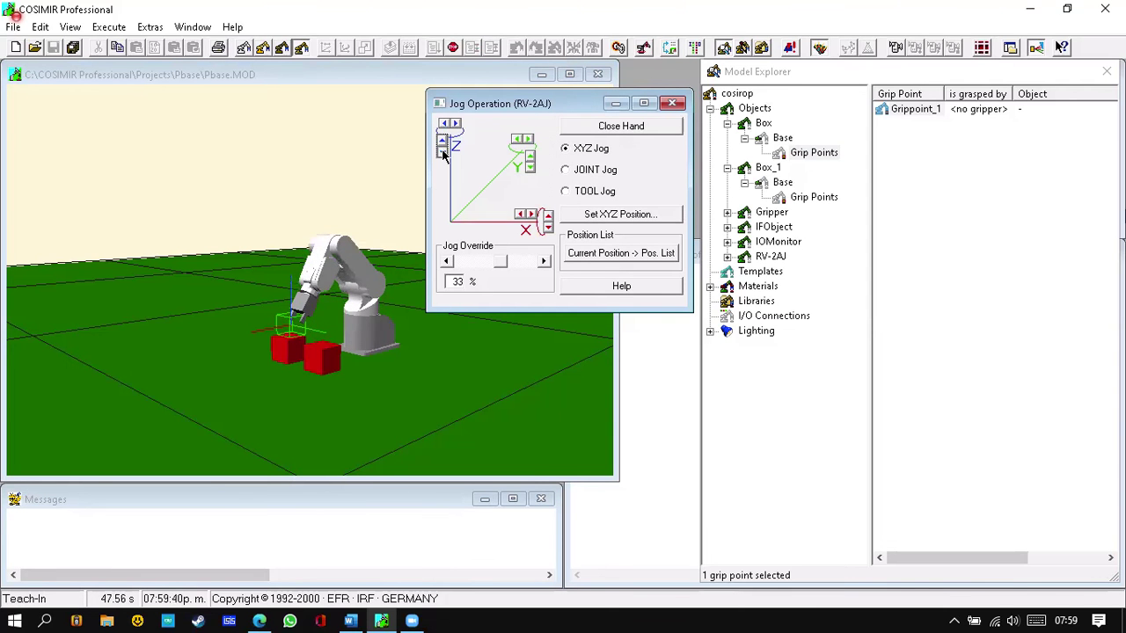
Close RV-2AJ's hand and test the grasp by raising the gripper along Z and lowering it back down.
click(618, 128)
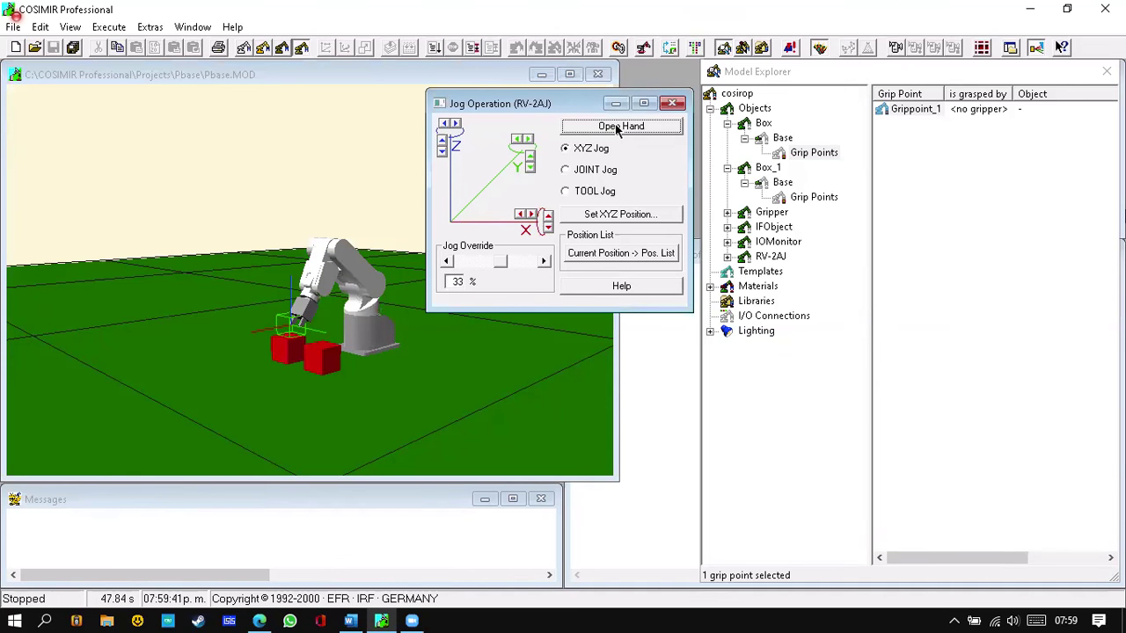
click(443, 145)
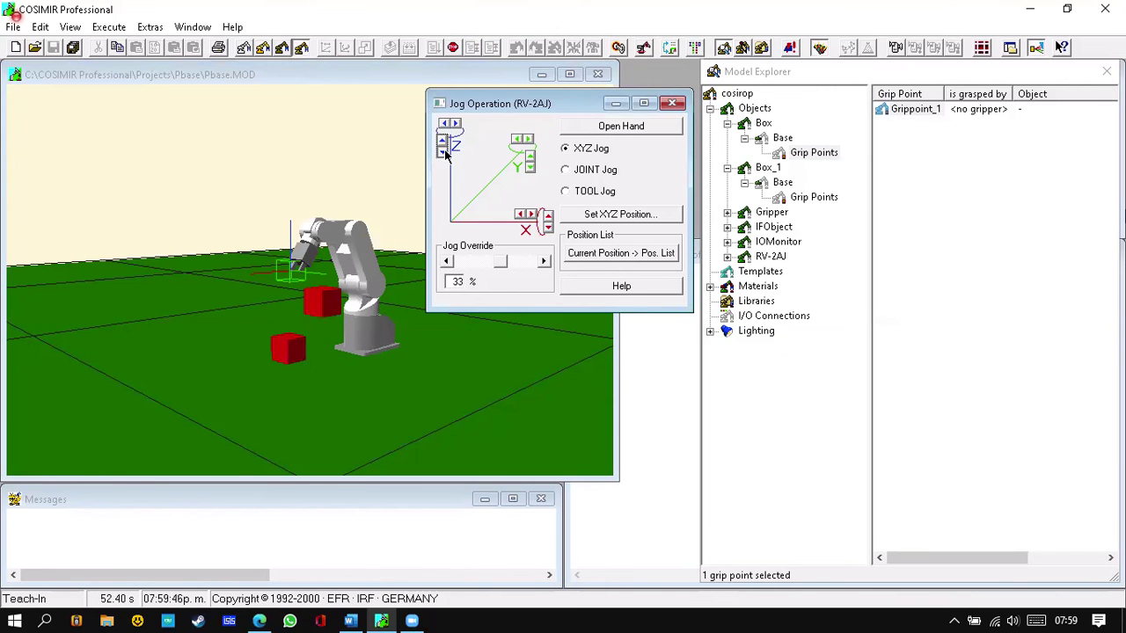
click(443, 153)
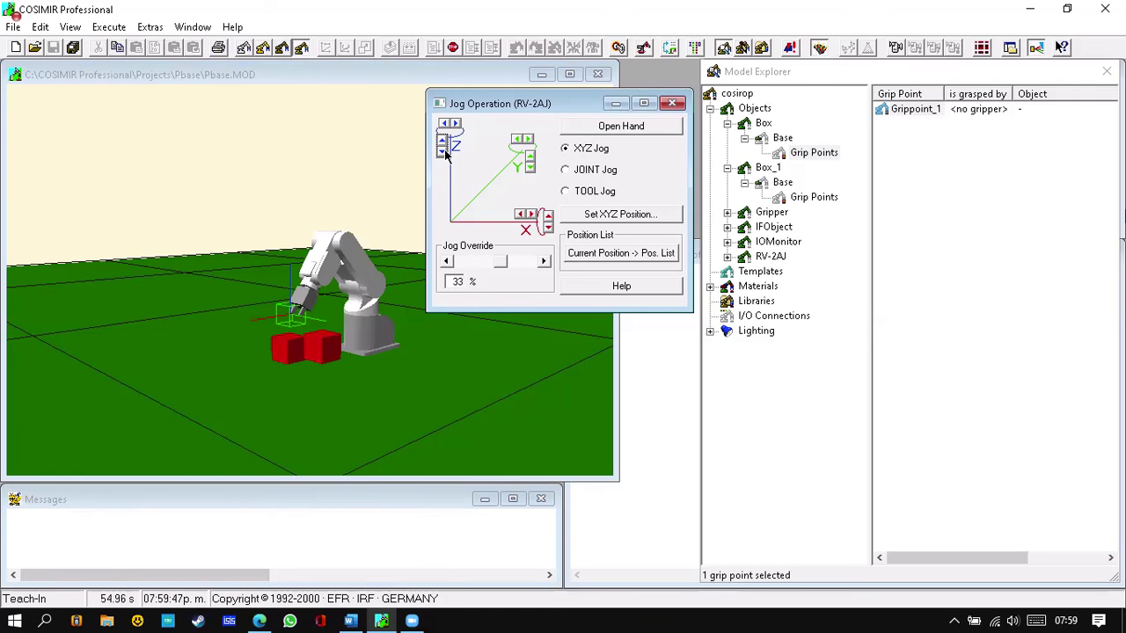
click(444, 153)
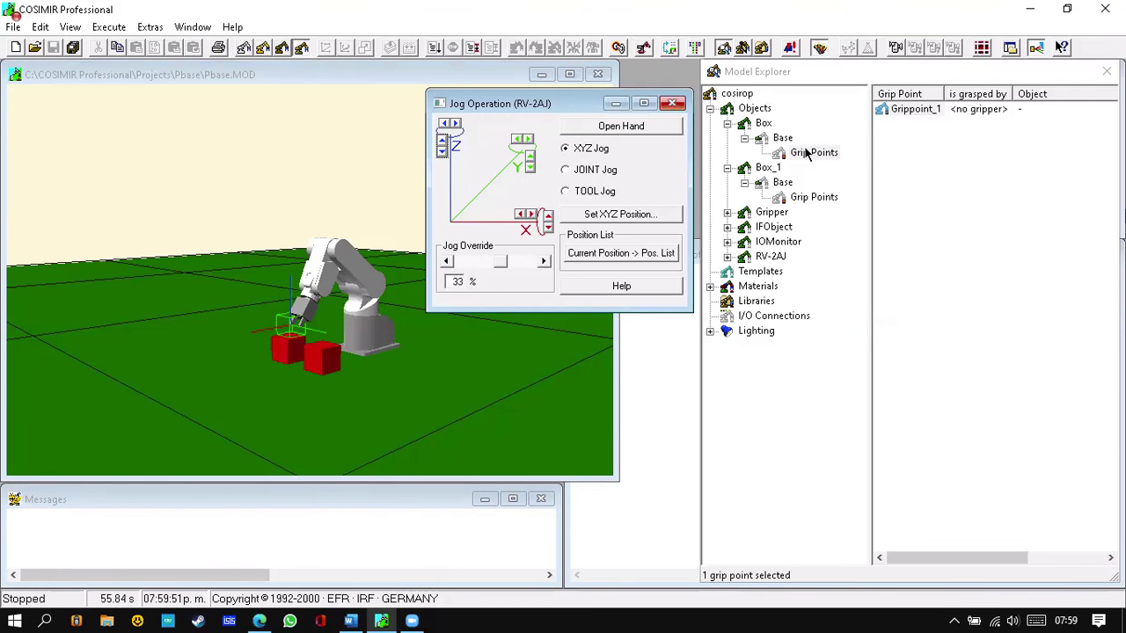
Highlight Box_1's Grippoint_2 in the workcell and examine its location relative to the gripper from a higher angle.
click(810, 198)
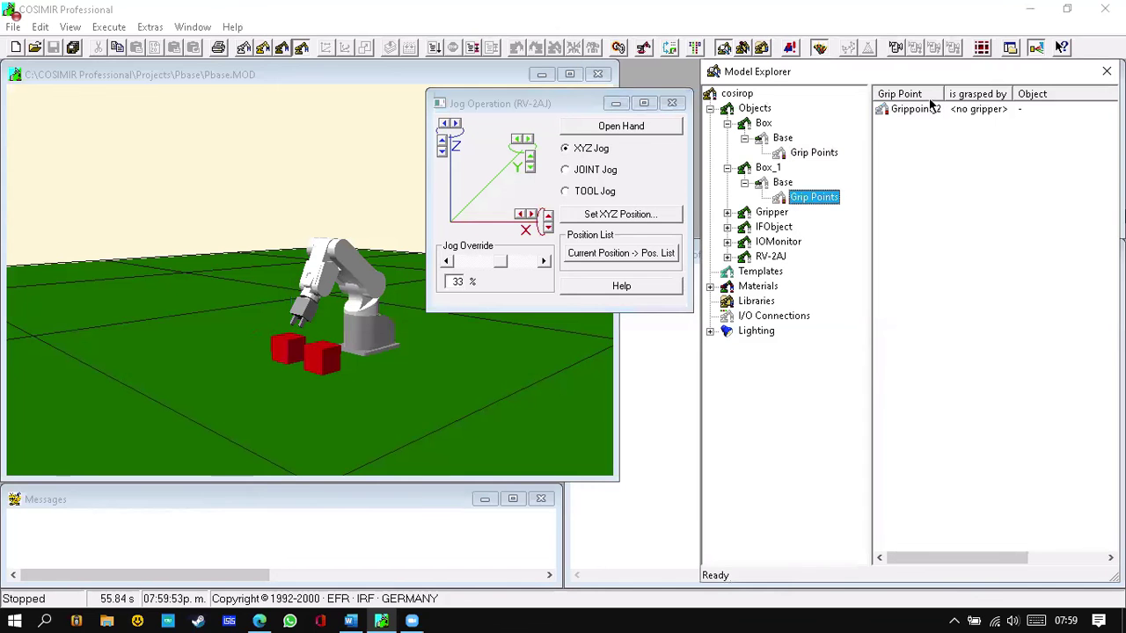
click(916, 112)
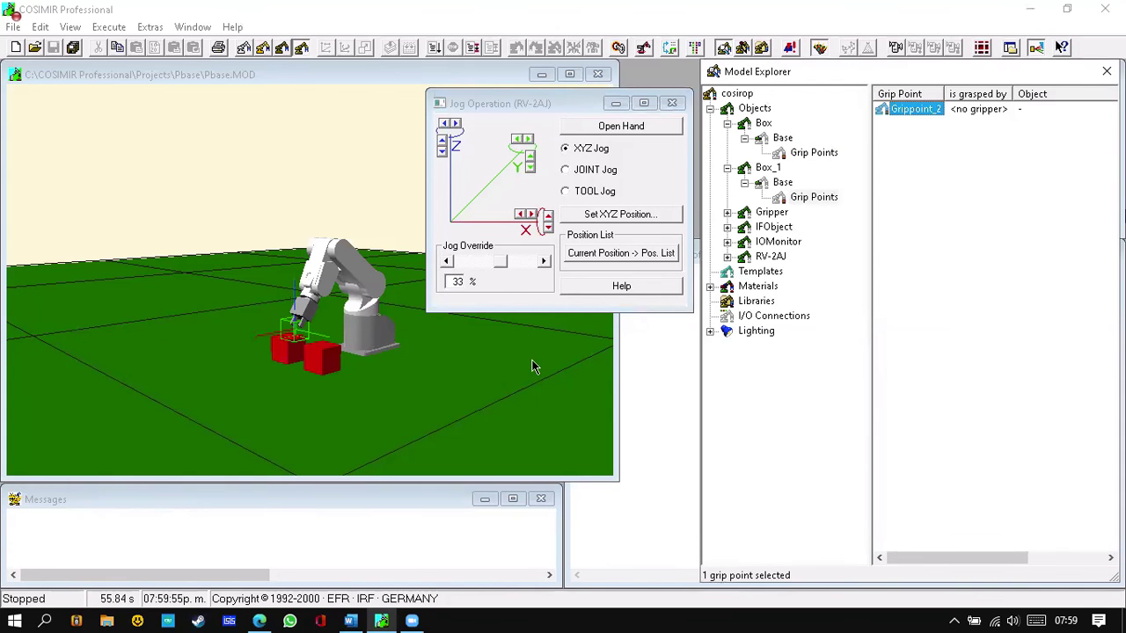
right_click(380, 364)
click(482, 280)
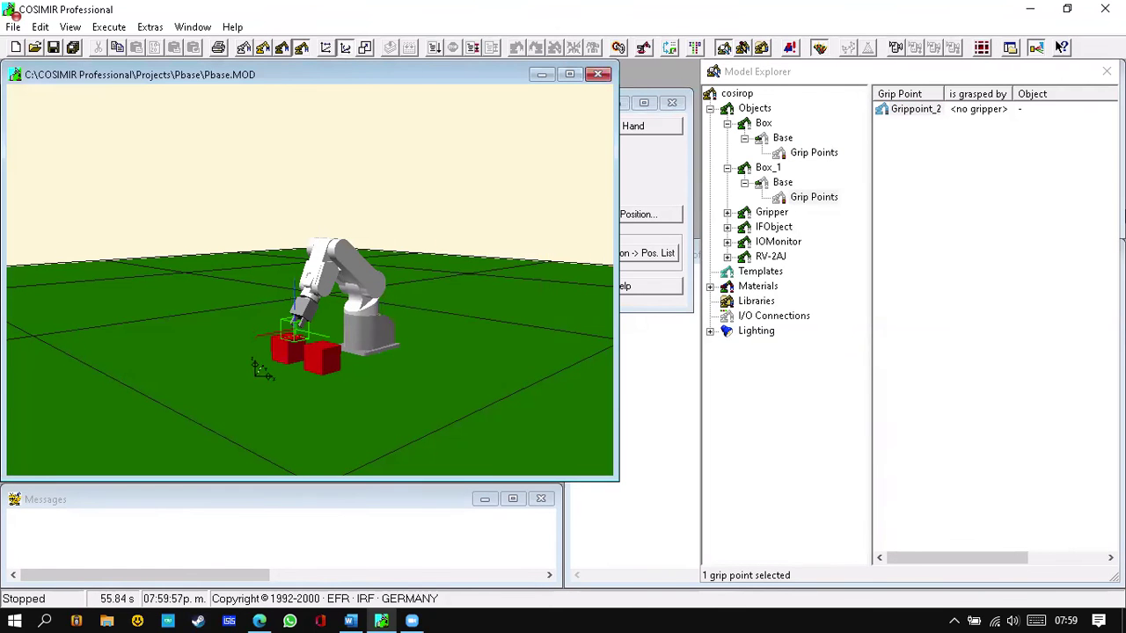
drag(345, 572, 344, 535)
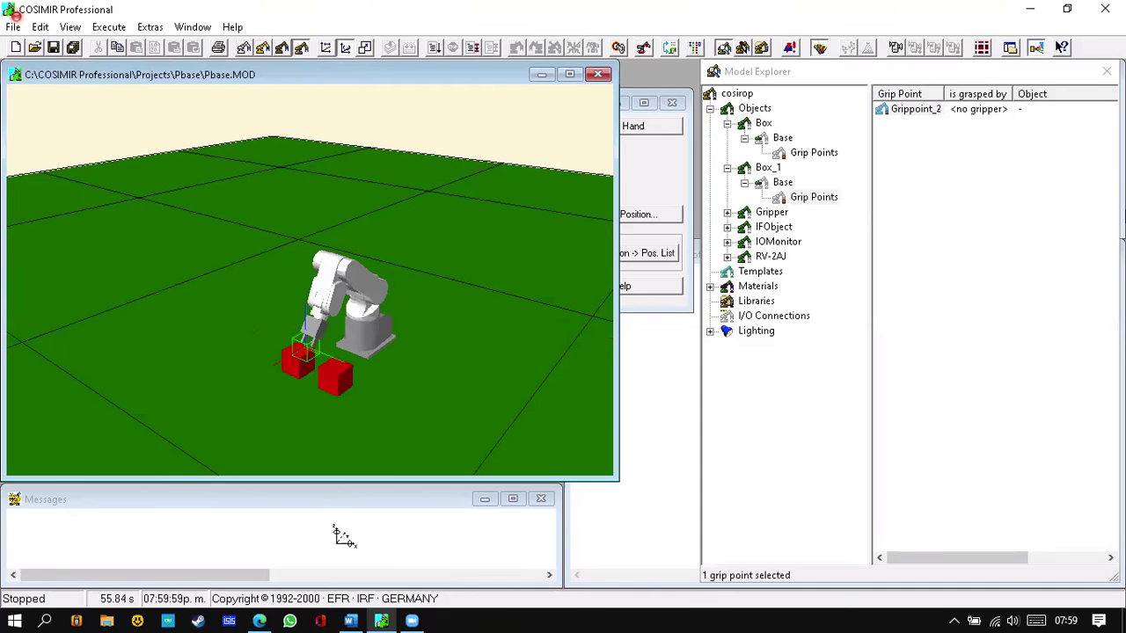
Compare the grasp status and location of Box's Grippoint_1 with those of Box_1's Grippoint_2.
click(823, 154)
click(920, 109)
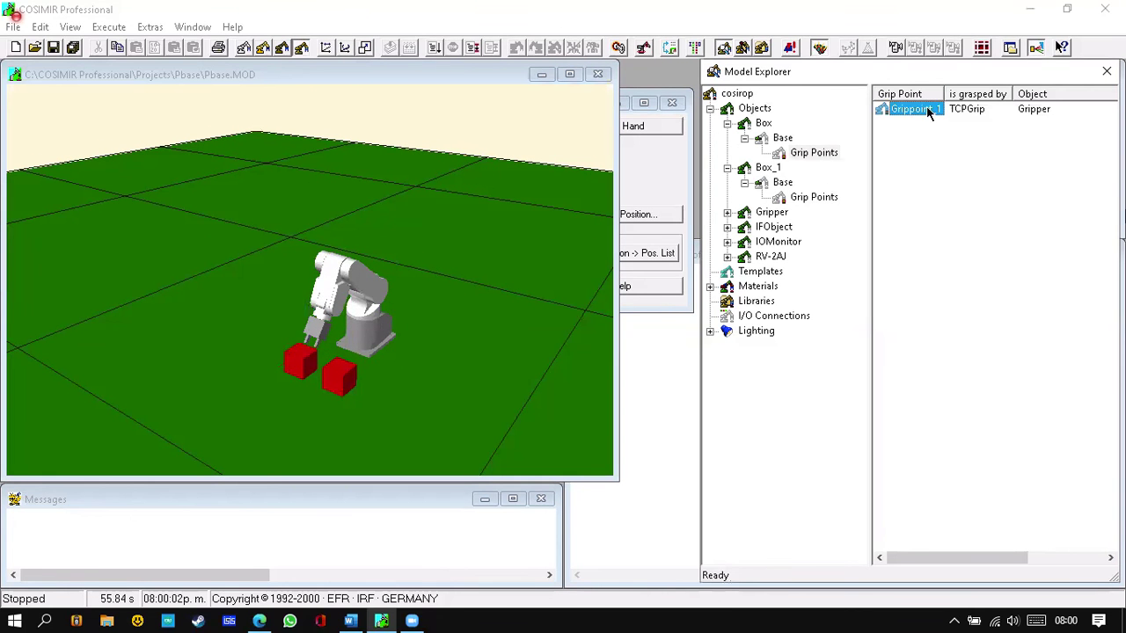
click(817, 200)
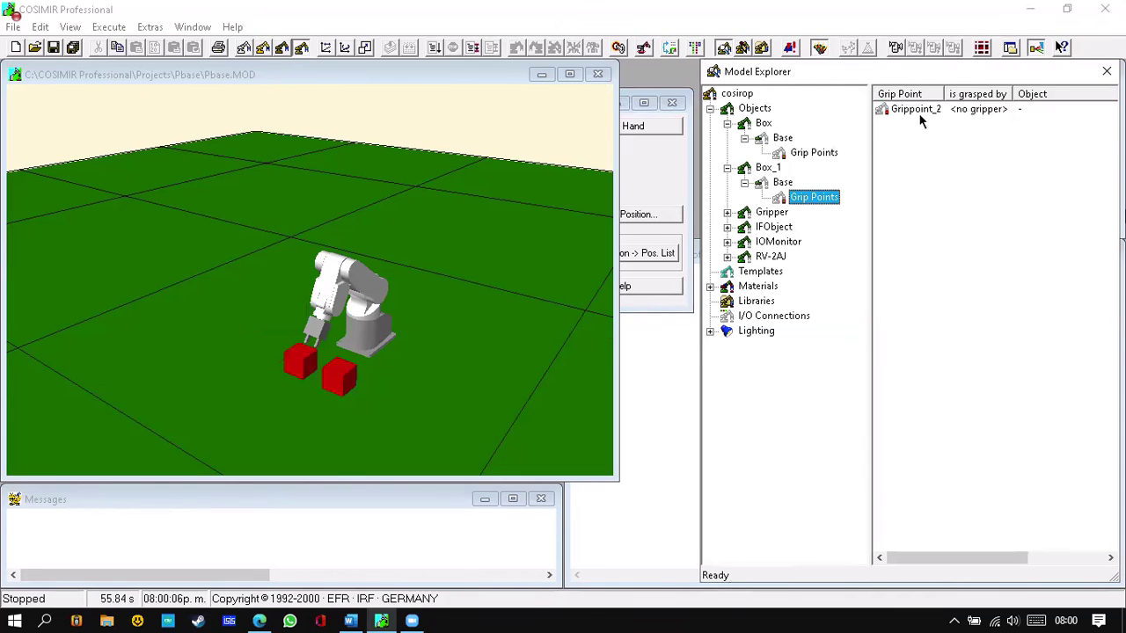
click(919, 112)
click(816, 155)
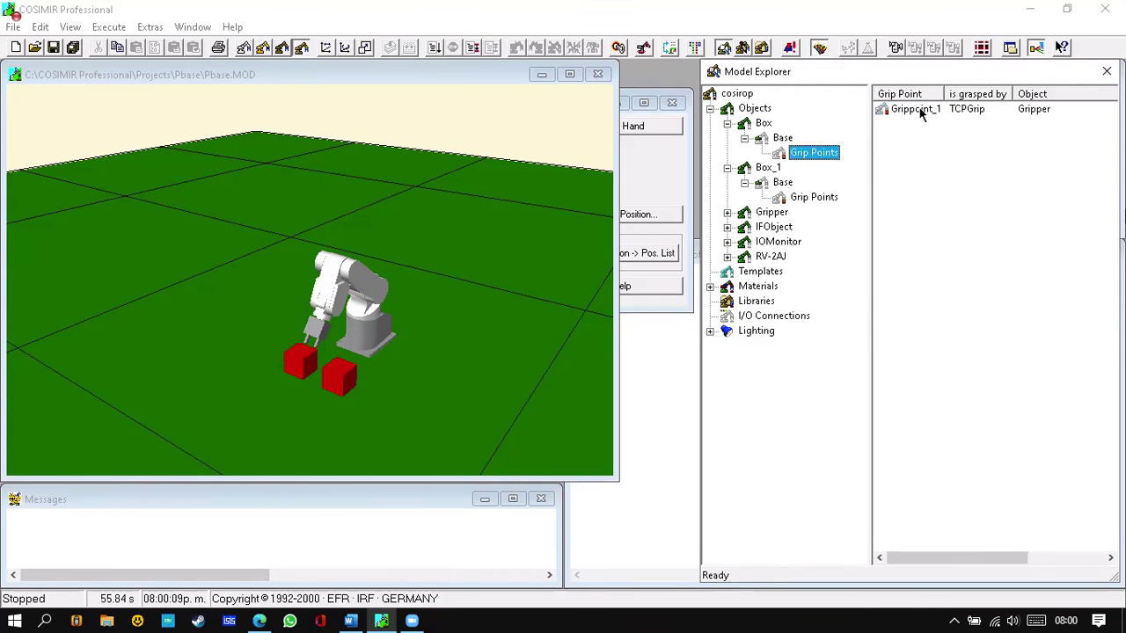
click(920, 111)
click(811, 199)
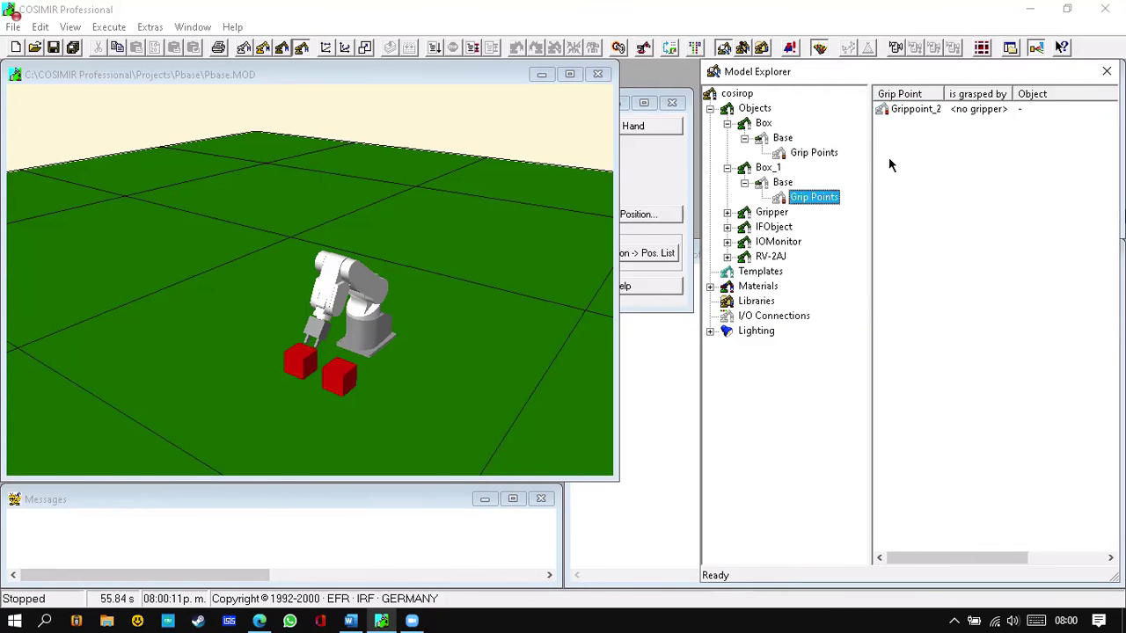
click(915, 109)
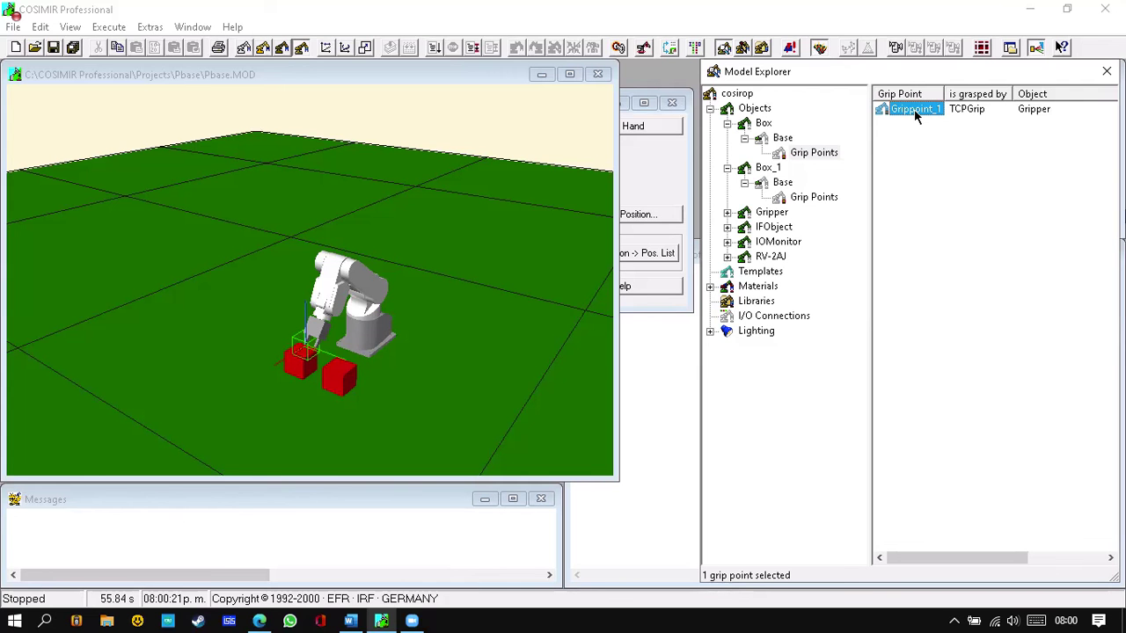
Close the Jog Operation window and examine the dimension and position properties of the Box object.
click(687, 148)
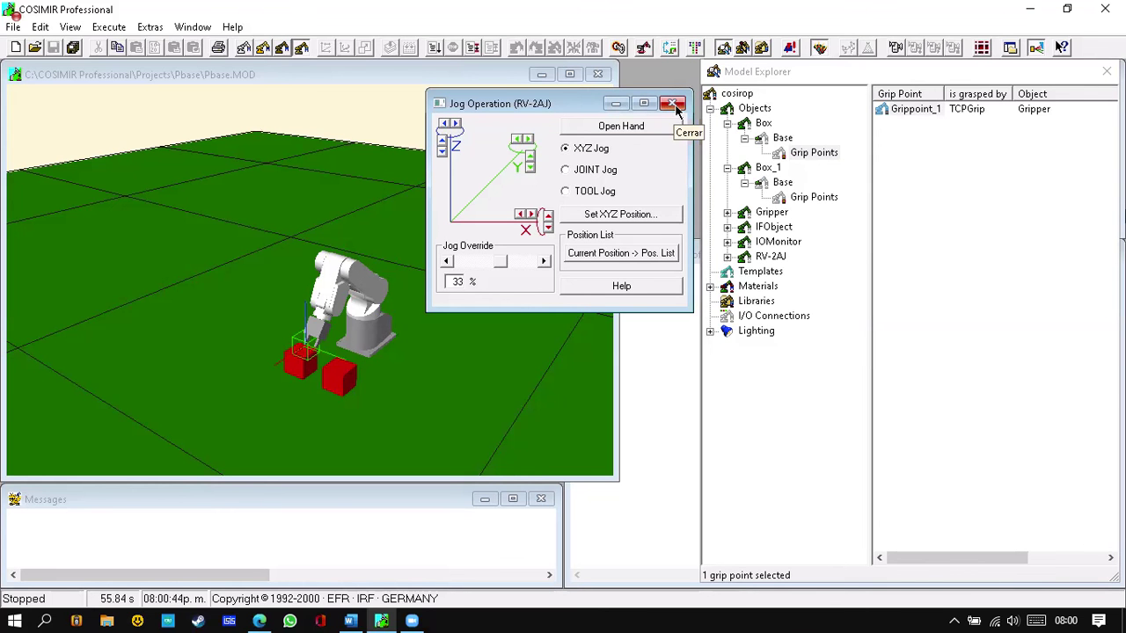
click(673, 105)
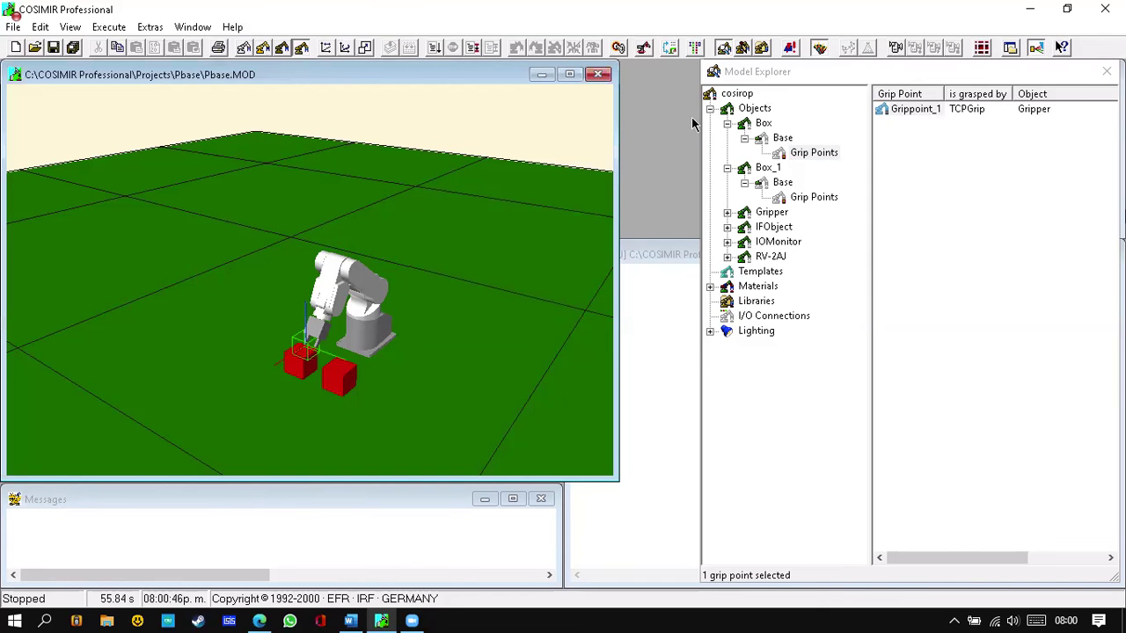
click(763, 123)
right_click(770, 125)
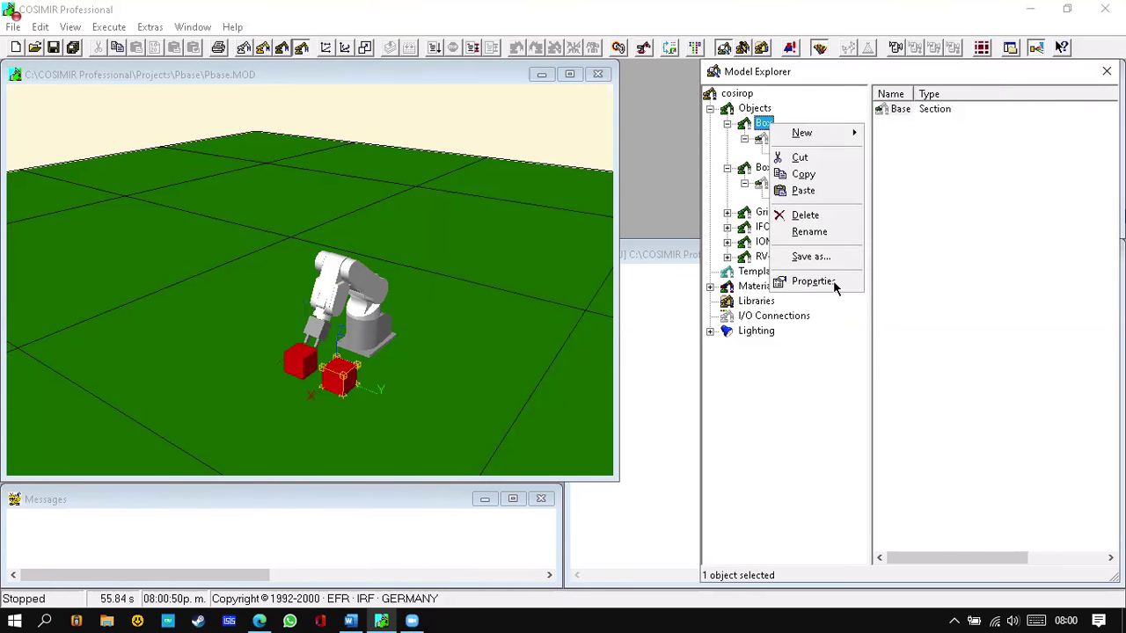
click(833, 280)
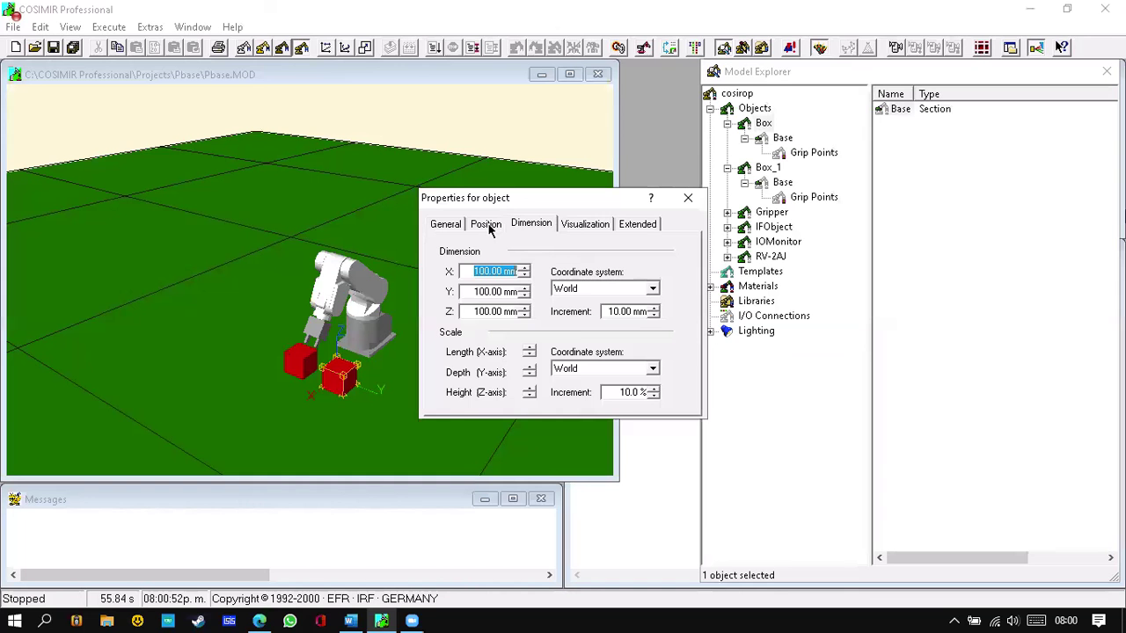
click(486, 226)
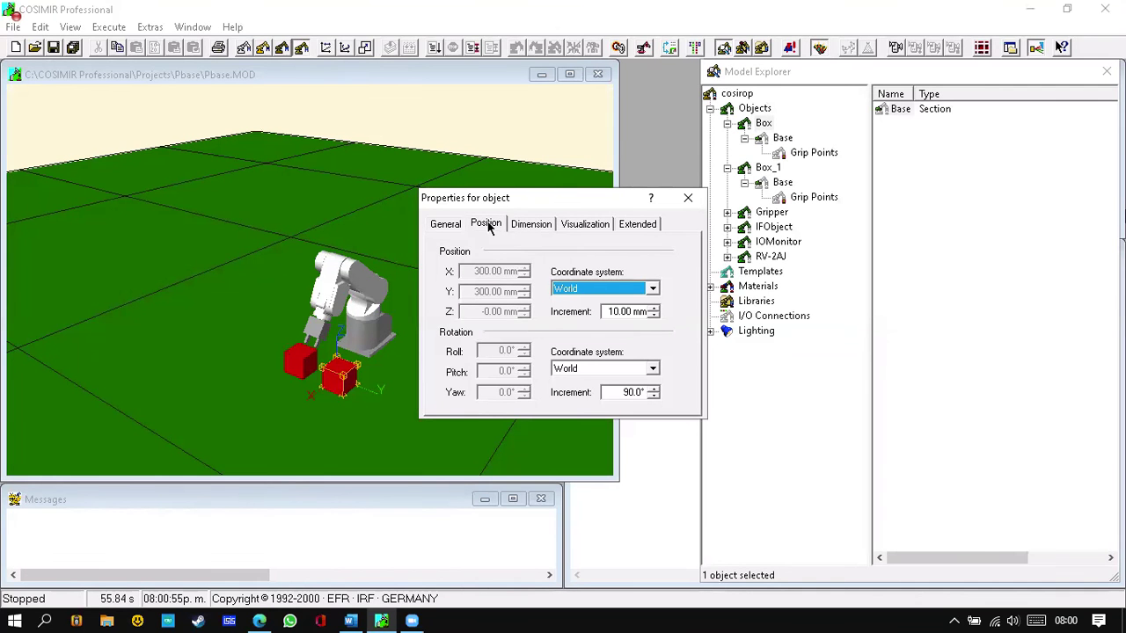
click(490, 226)
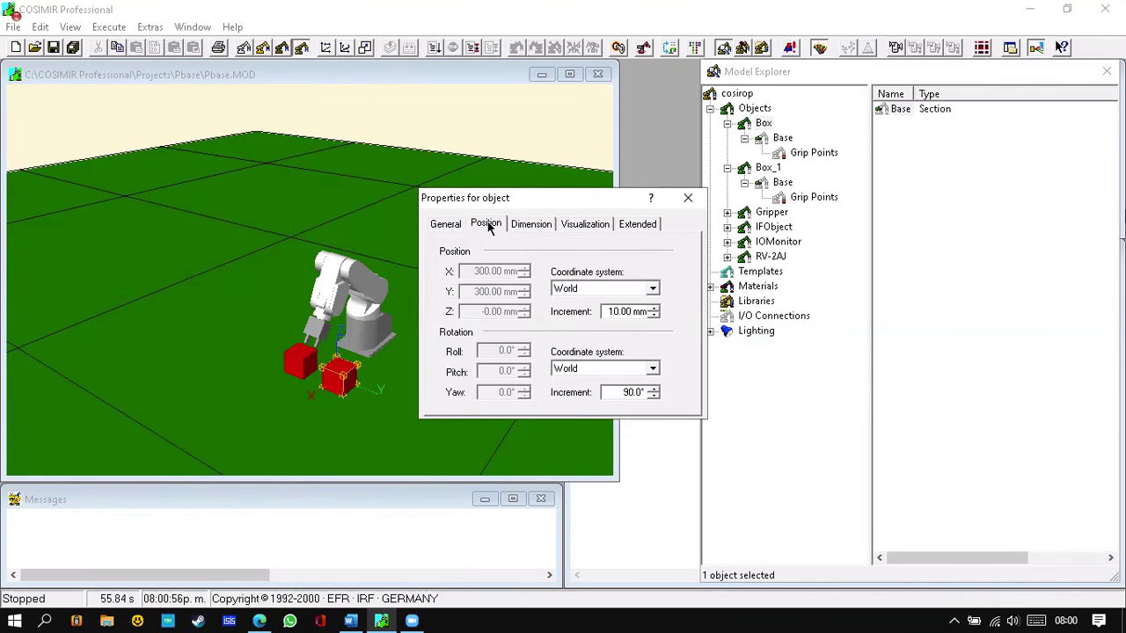
click(533, 225)
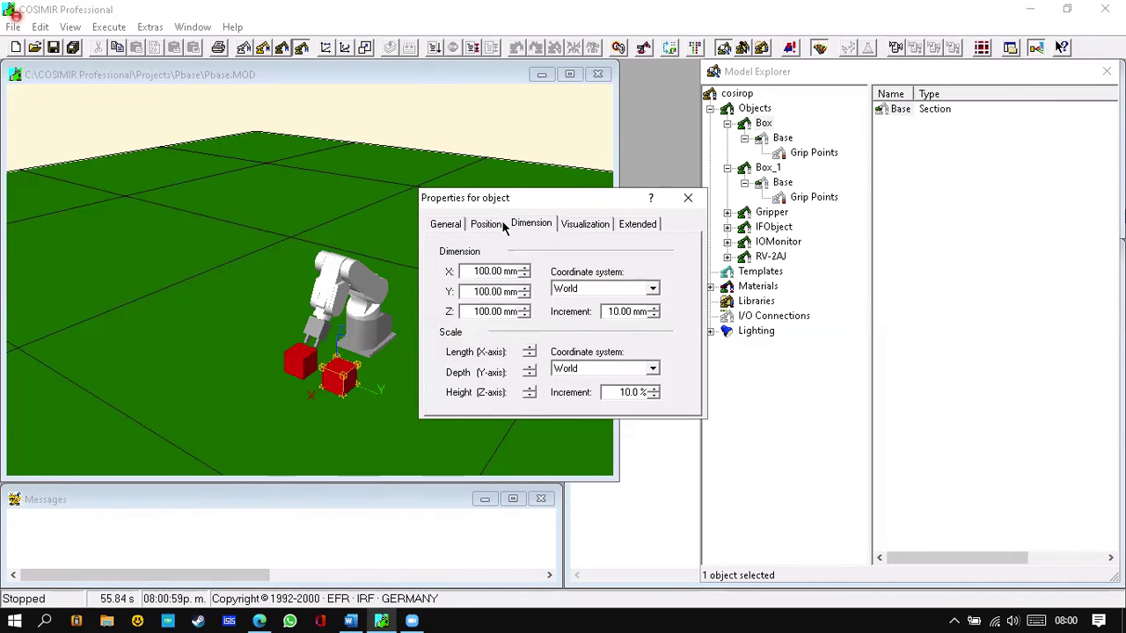
click(486, 225)
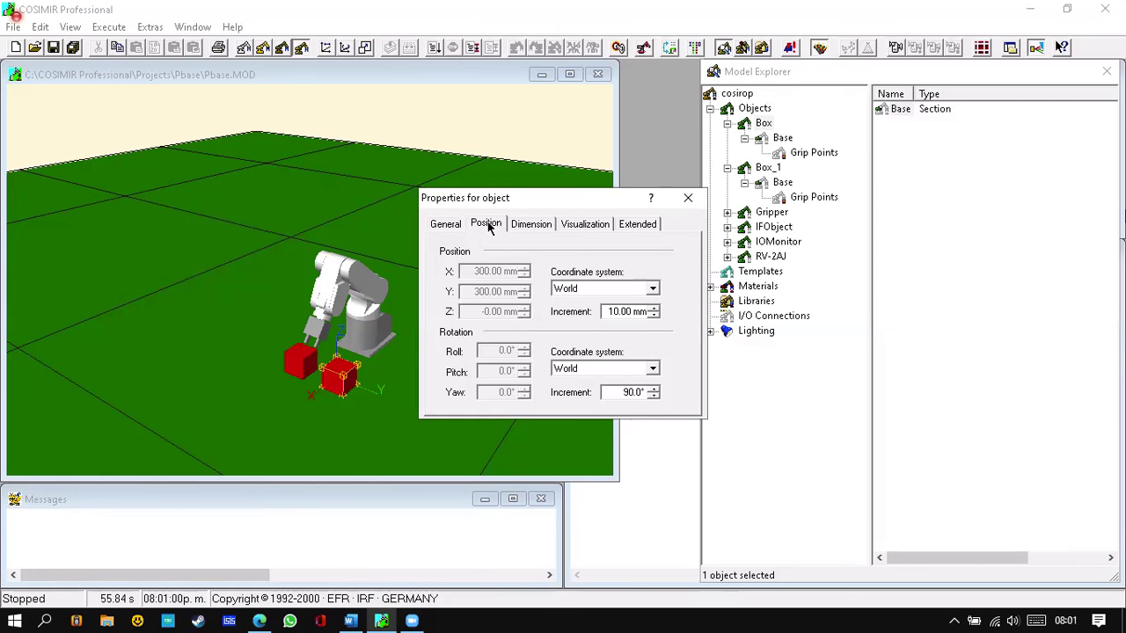
click(688, 197)
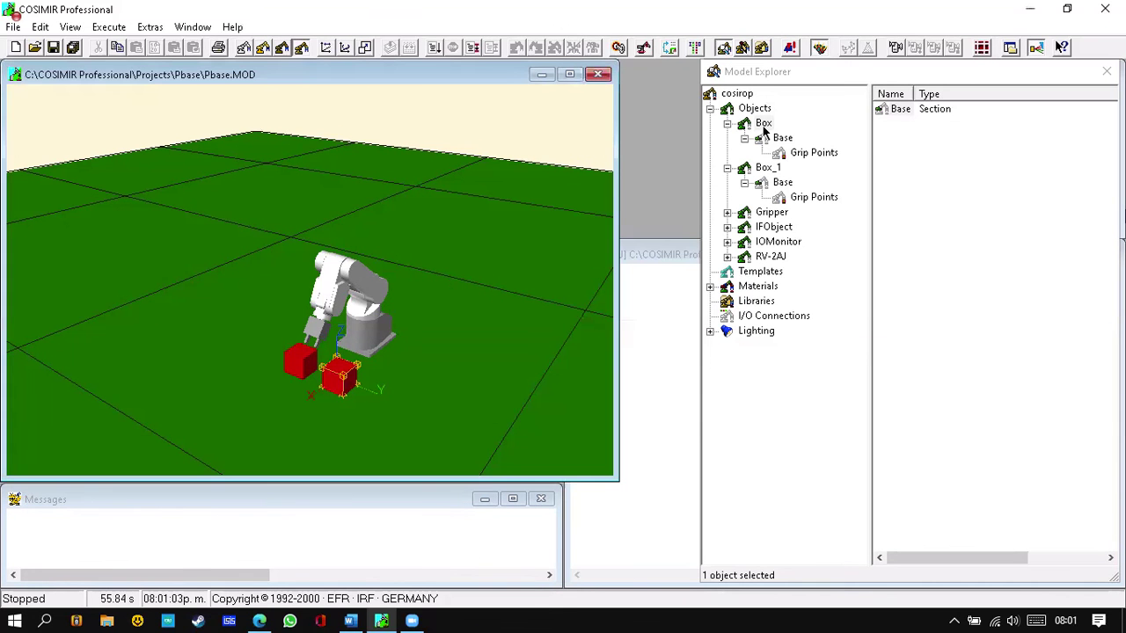
Set Box_1's Y position to 200 mm in the World coordinate system and close its properties.
click(767, 169)
right_click(767, 169)
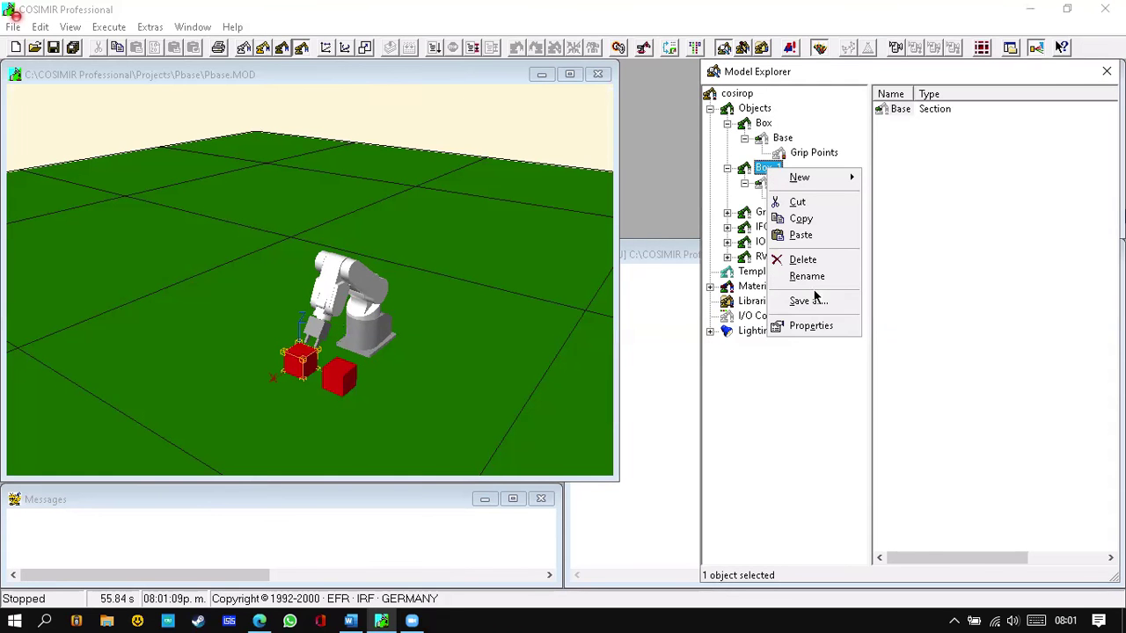
click(811, 327)
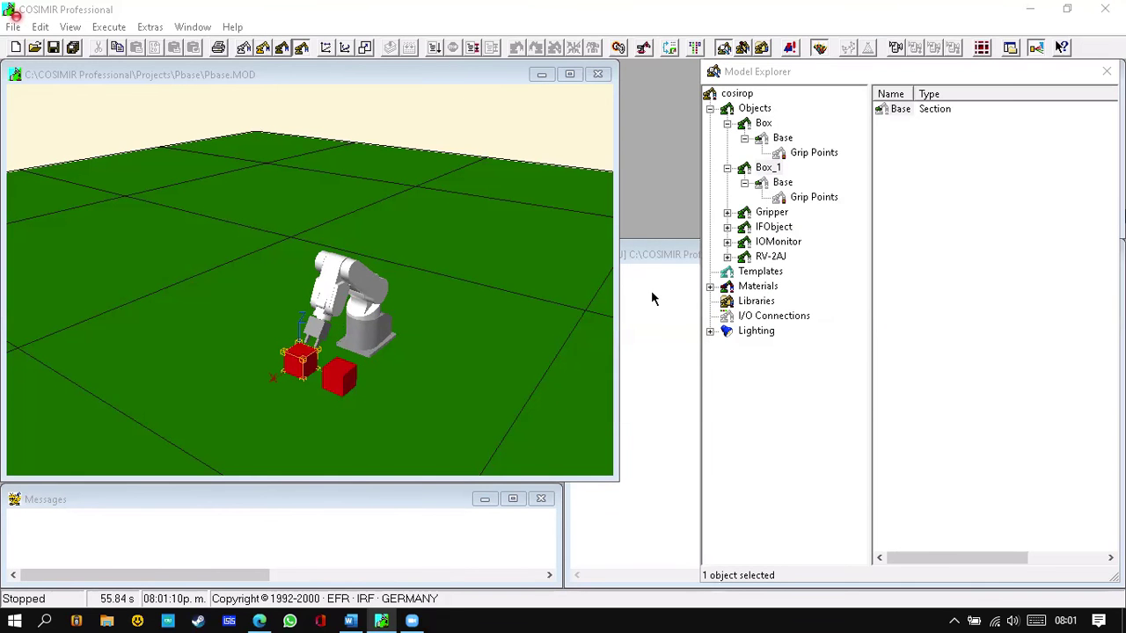
click(489, 225)
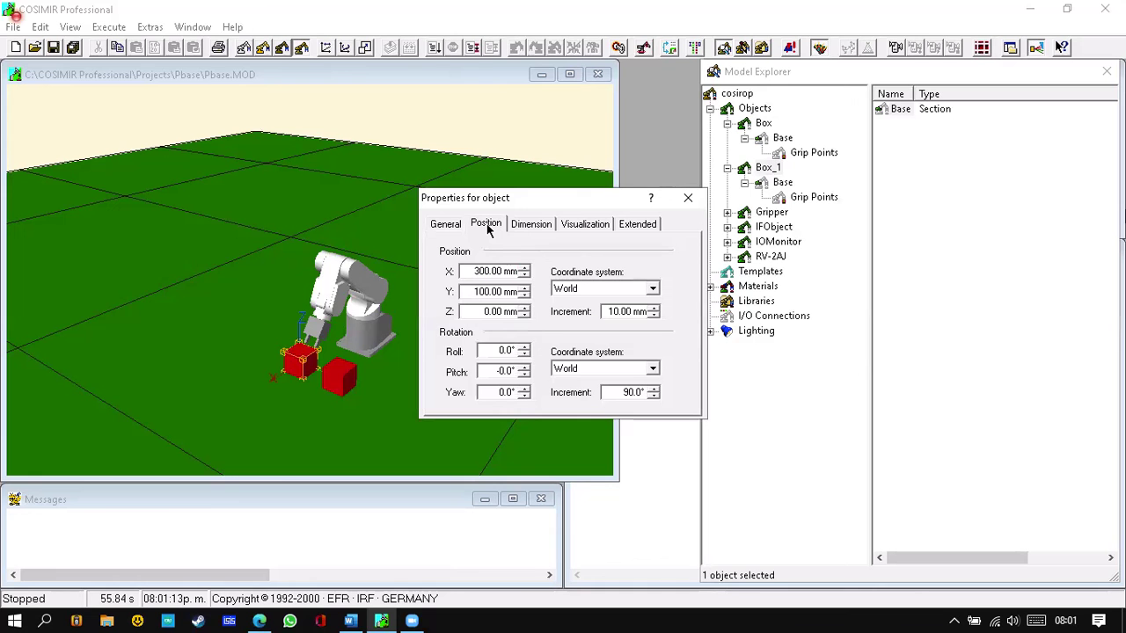
click(524, 294)
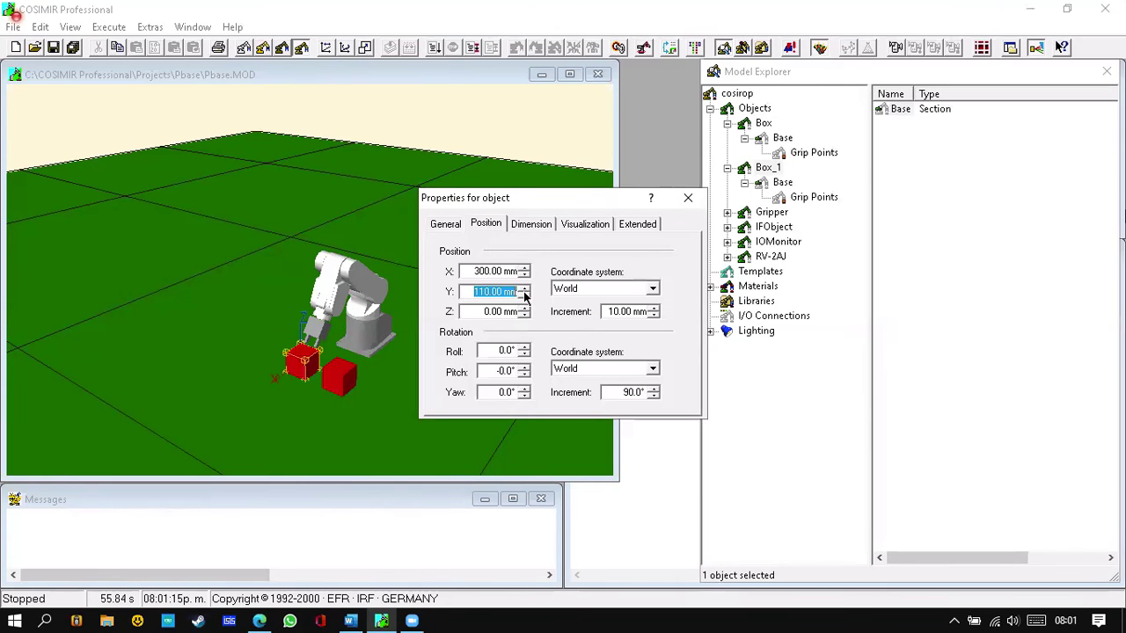
click(525, 293)
click(524, 293)
click(525, 293)
click(524, 293)
click(524, 293)
click(525, 293)
click(524, 293)
click(524, 293)
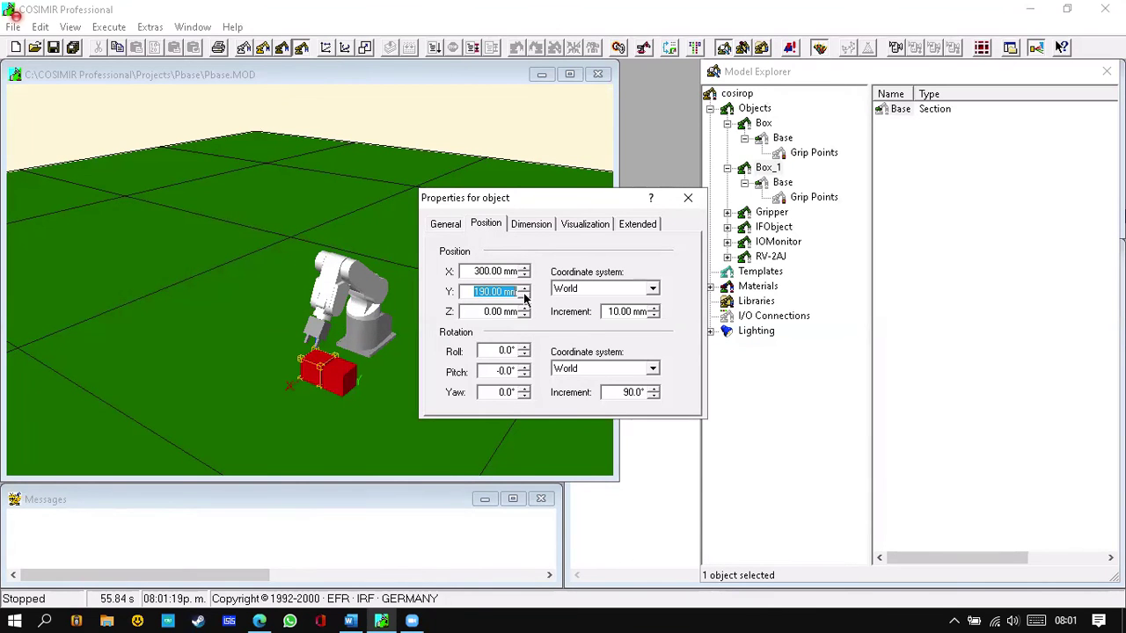
click(525, 295)
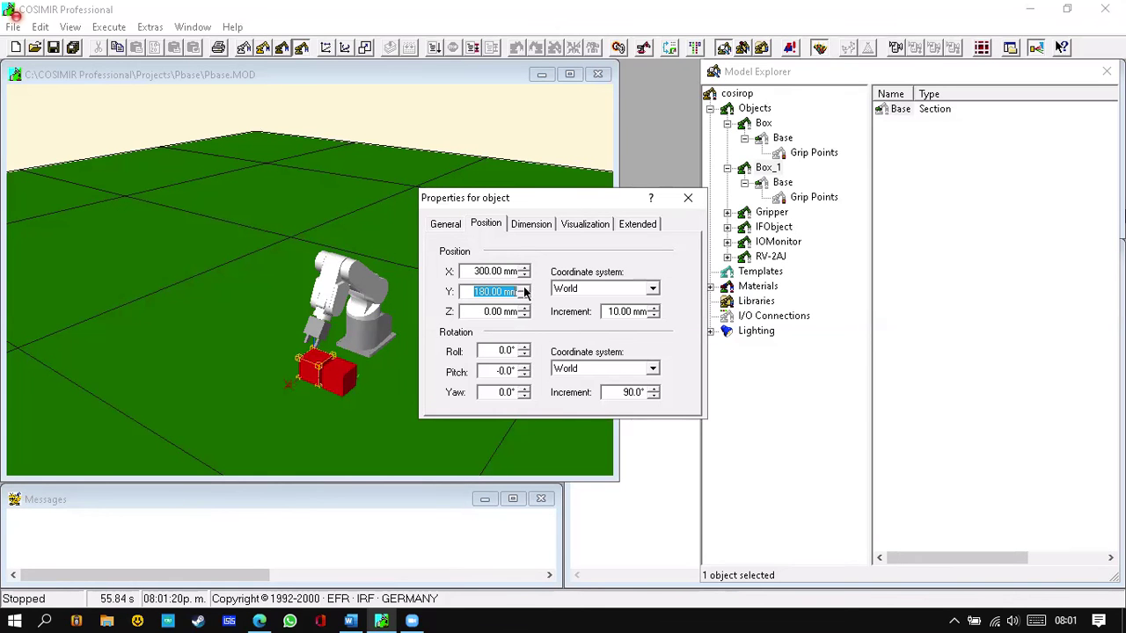
click(524, 289)
click(524, 289)
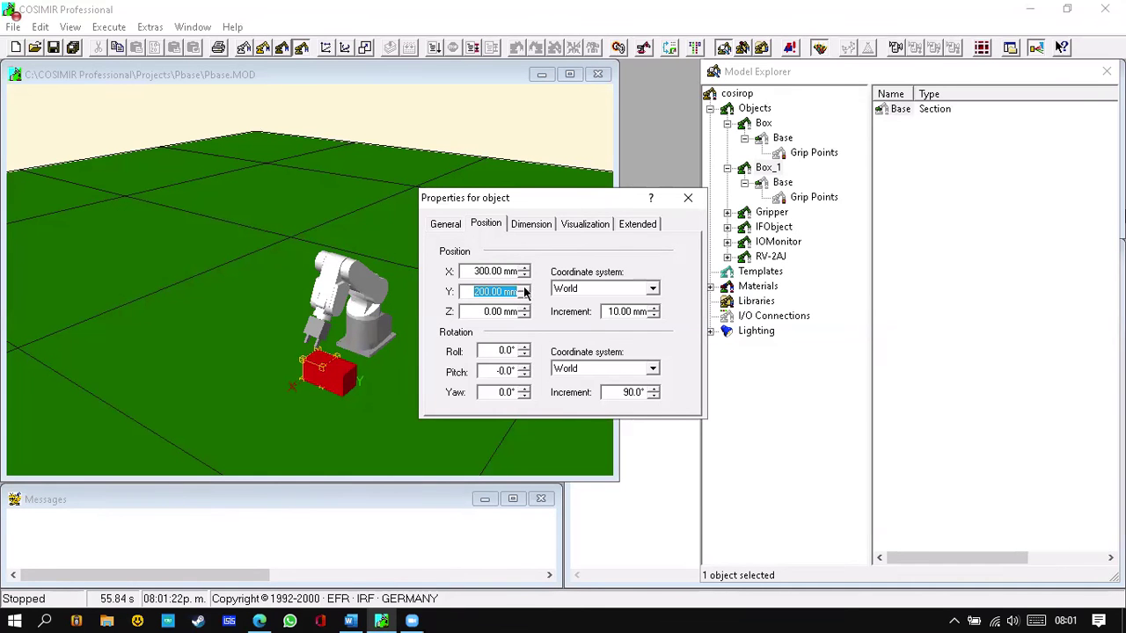
click(689, 199)
Set the X position of Box_1's Grippoint_2 to 80 mm in the Section coordinate system.
double_click(933, 116)
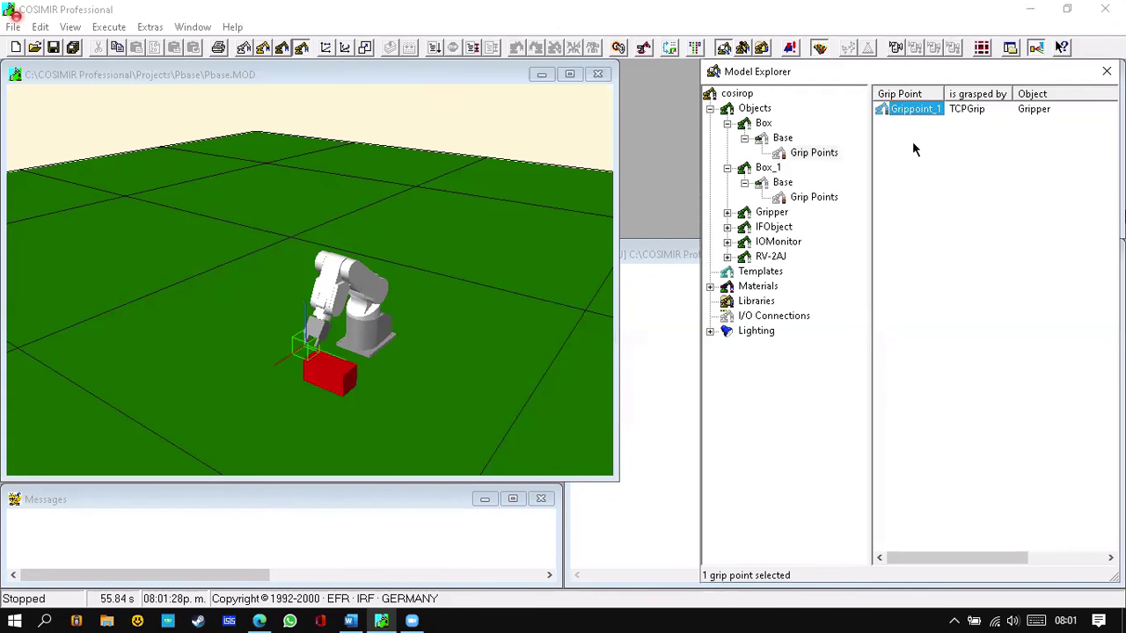
click(922, 113)
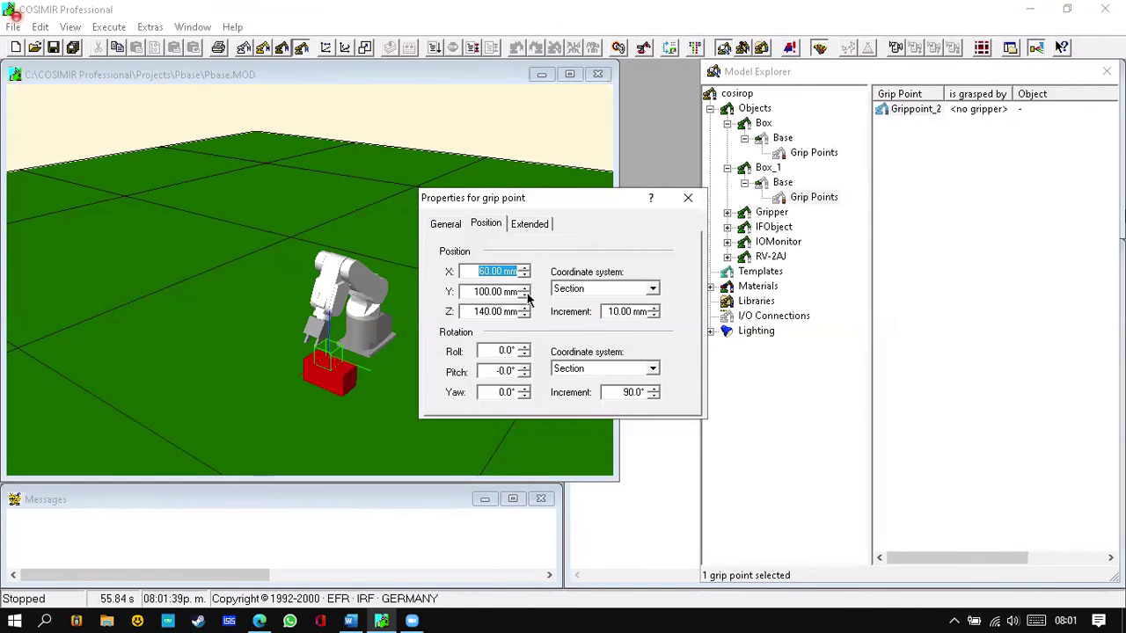
click(527, 289)
key(shift+End)
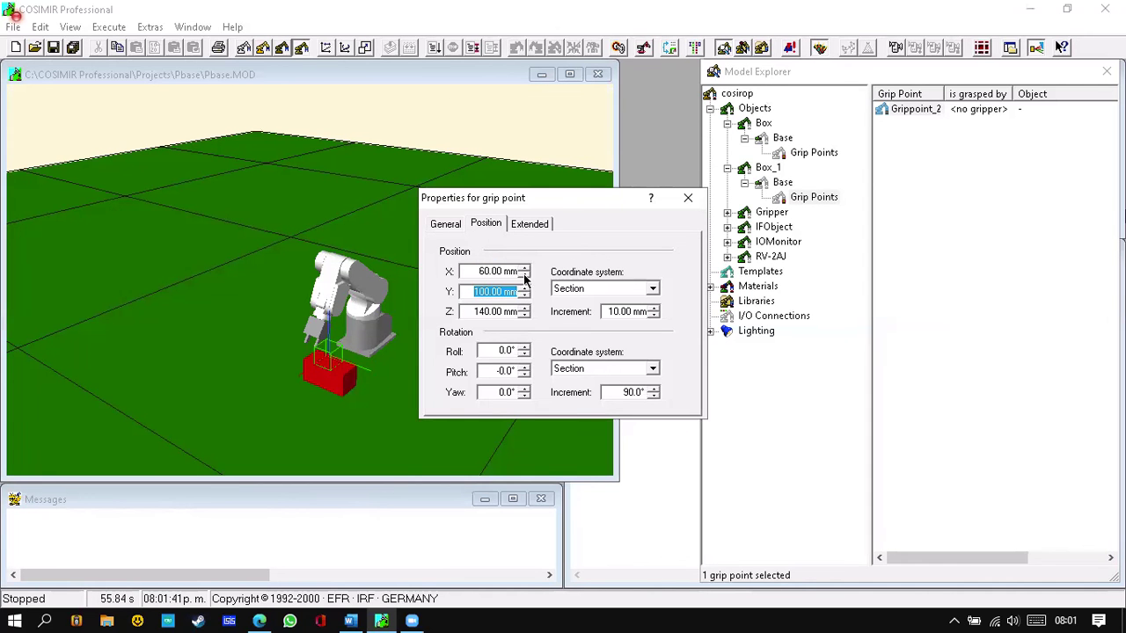
click(524, 272)
click(524, 269)
click(524, 269)
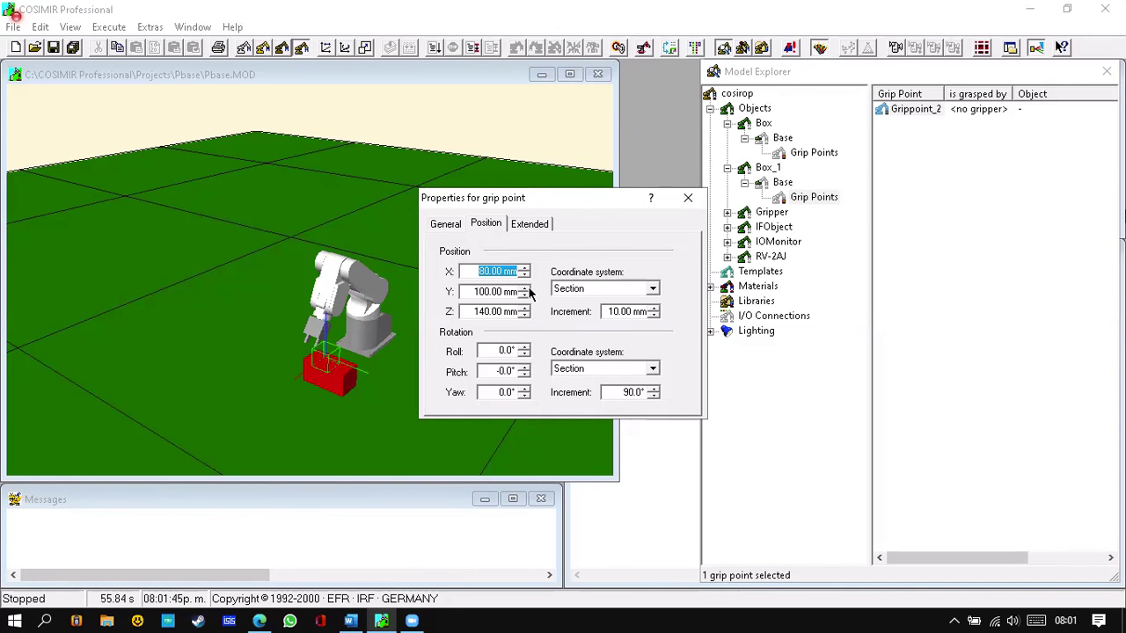
Set the Y position of Box_1's Grippoint_2 to 30 mm.
click(525, 289)
click(525, 296)
click(525, 295)
click(525, 295)
click(526, 295)
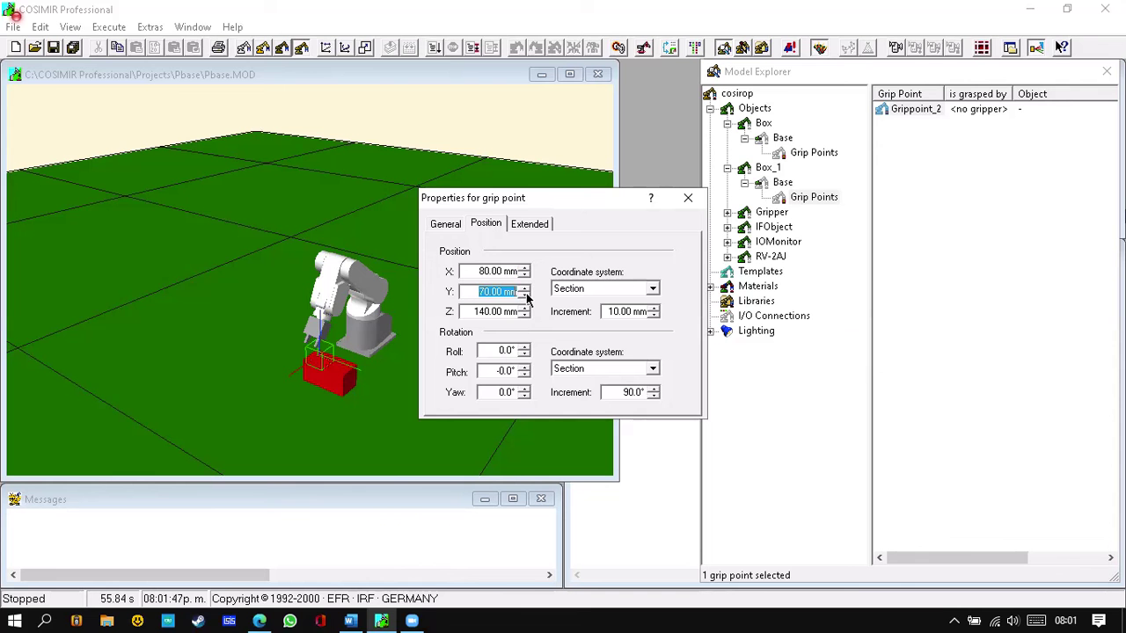
click(526, 297)
click(525, 297)
click(525, 297)
click(525, 296)
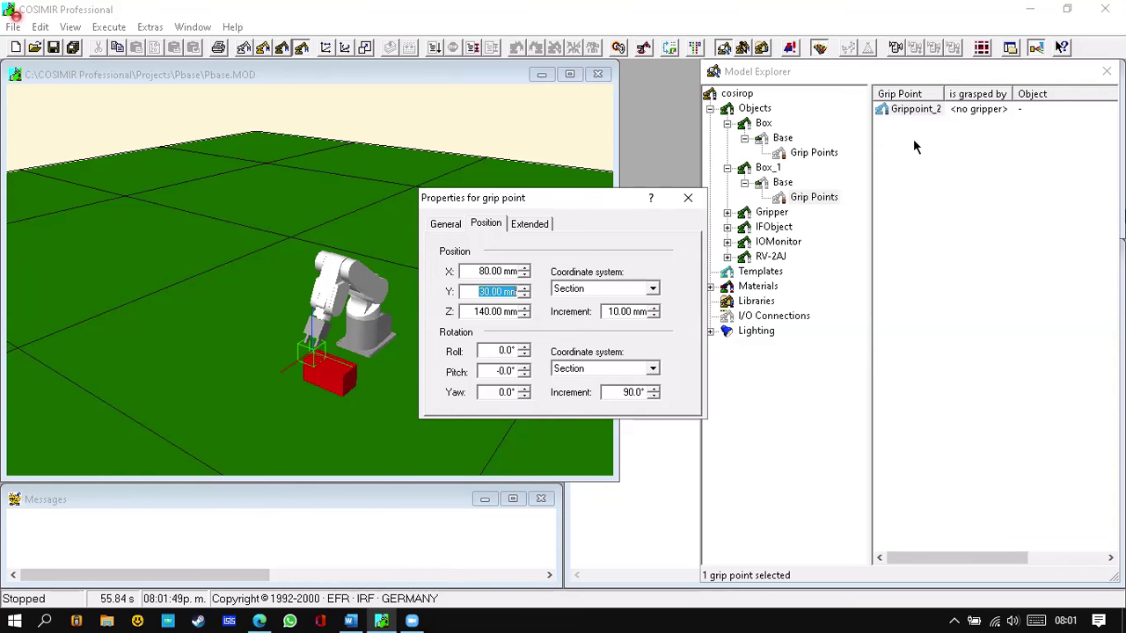
Check the position of Box's Grippoint_1 and set the Y position of Box_1's Grippoint_2 to -30 mm to approach it.
click(815, 153)
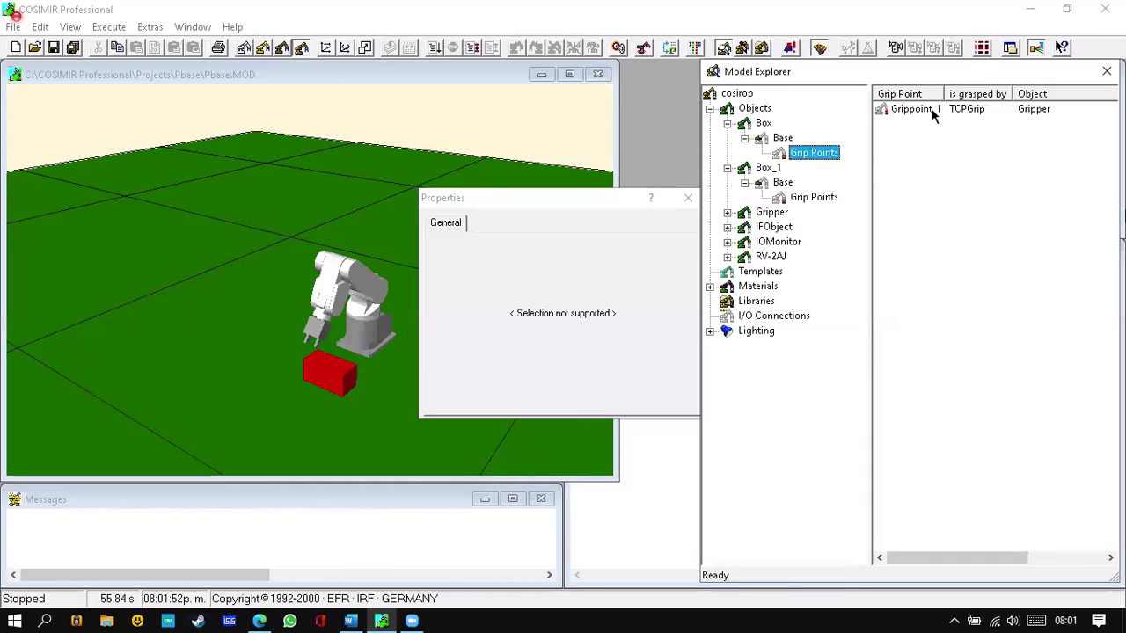
click(934, 111)
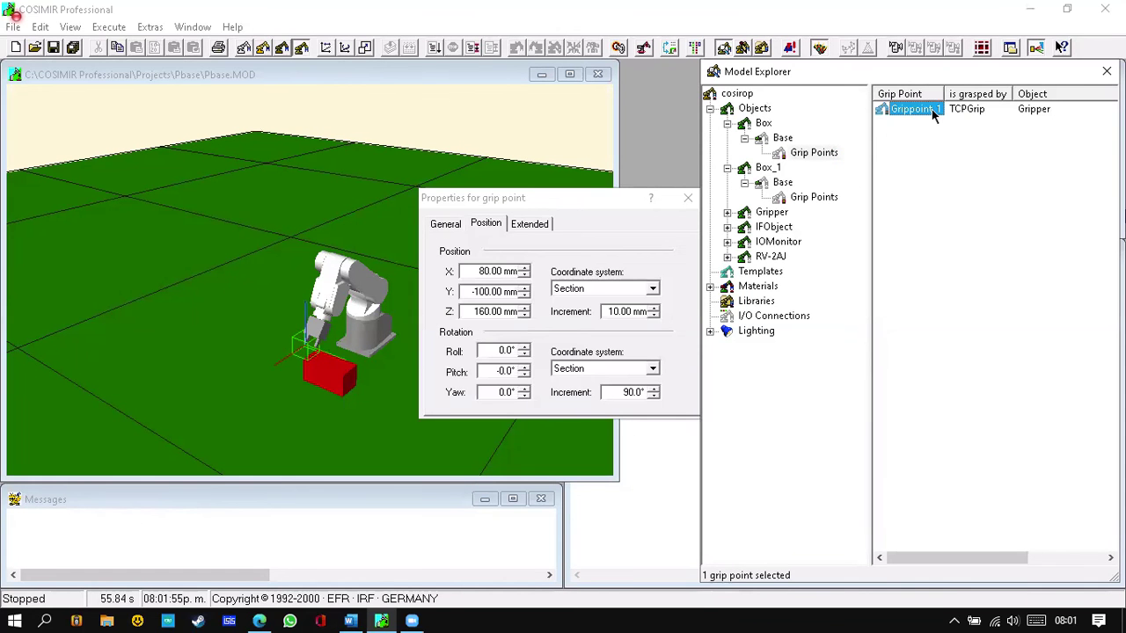
click(834, 198)
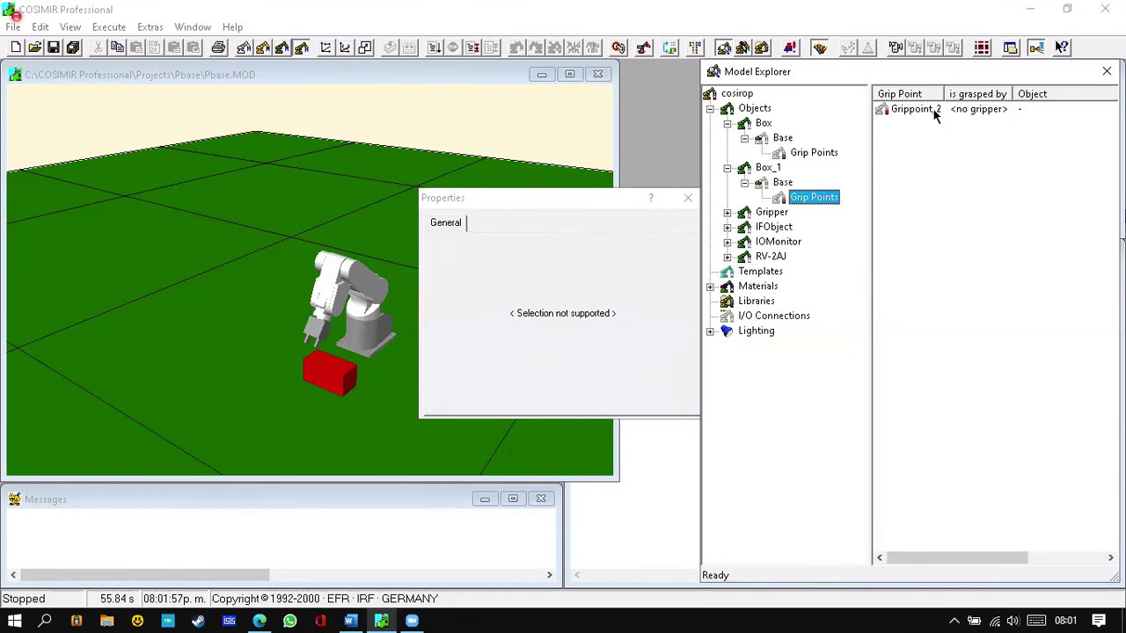
click(915, 109)
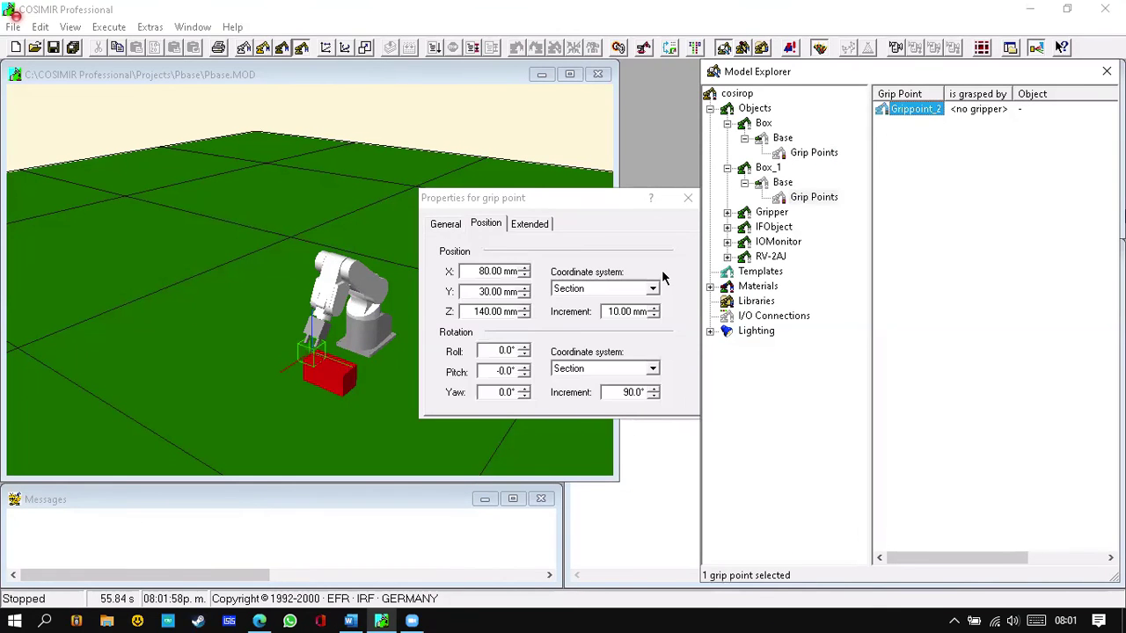
click(524, 296)
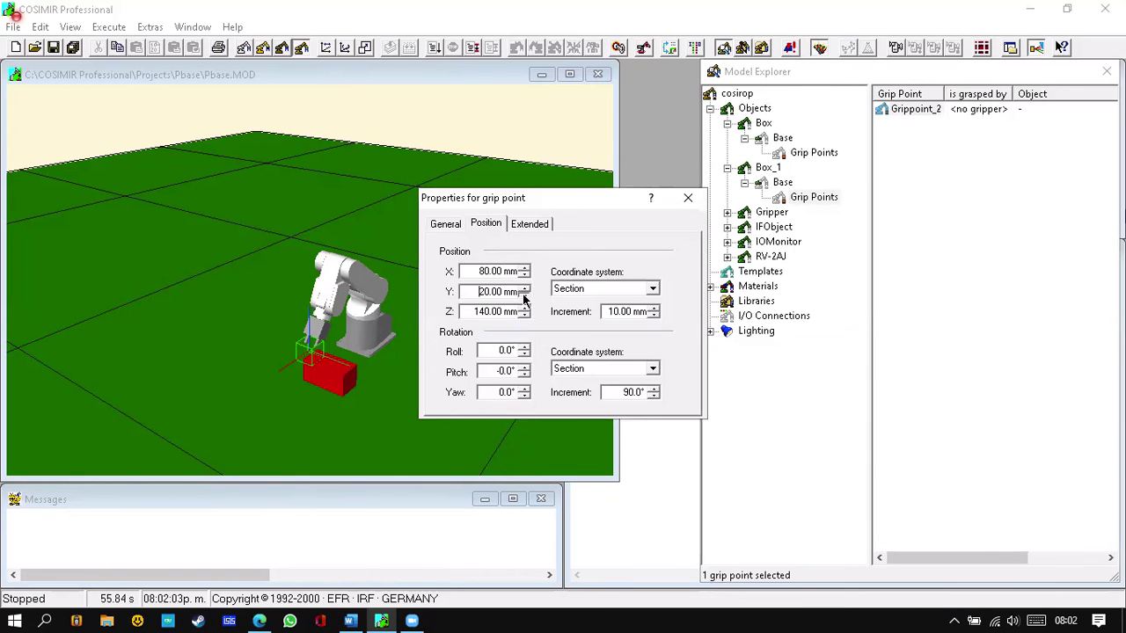
click(524, 298)
click(524, 298)
click(523, 298)
click(523, 297)
click(523, 297)
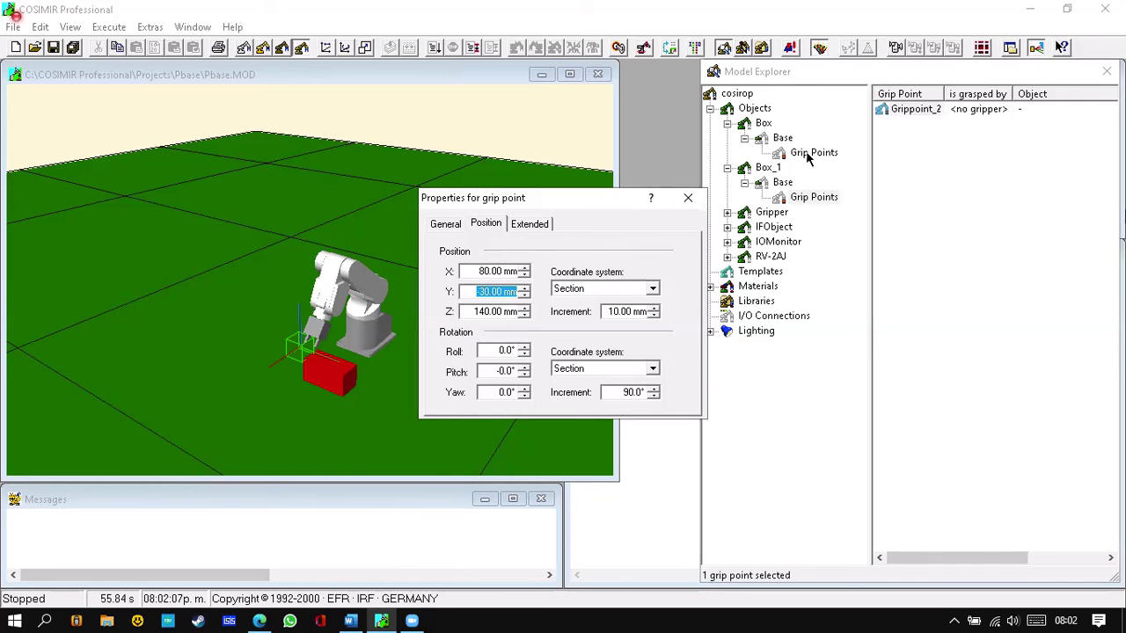
Recheck Box's Grippoint_1 and set the position of Box_1's Grippoint_2 to Y -10 mm and Z 150 mm.
click(811, 153)
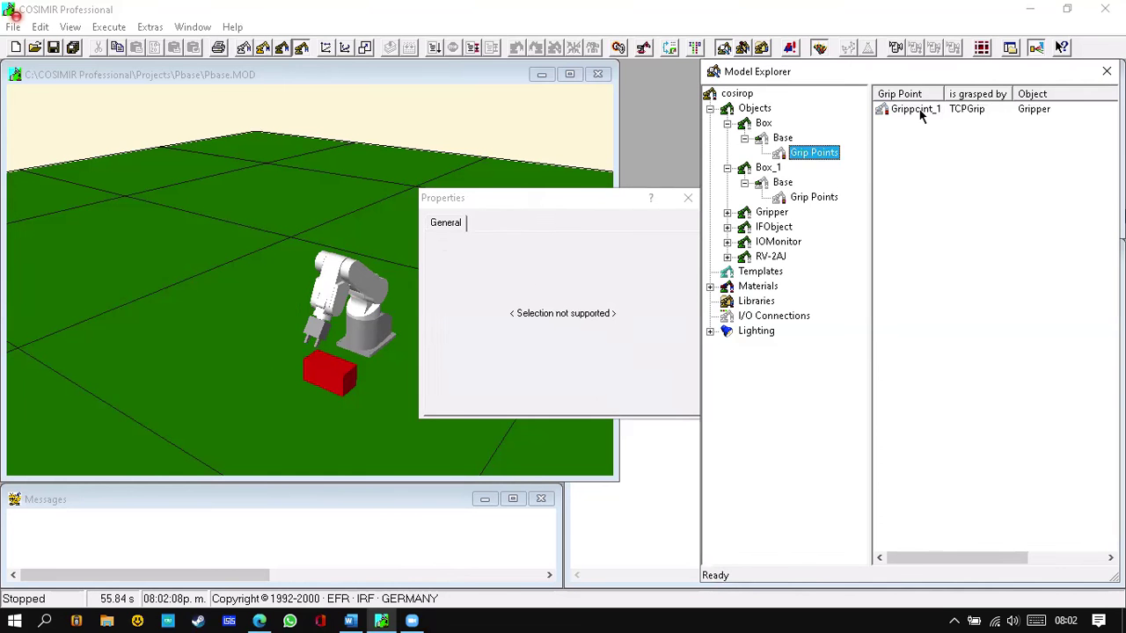
click(919, 110)
click(815, 198)
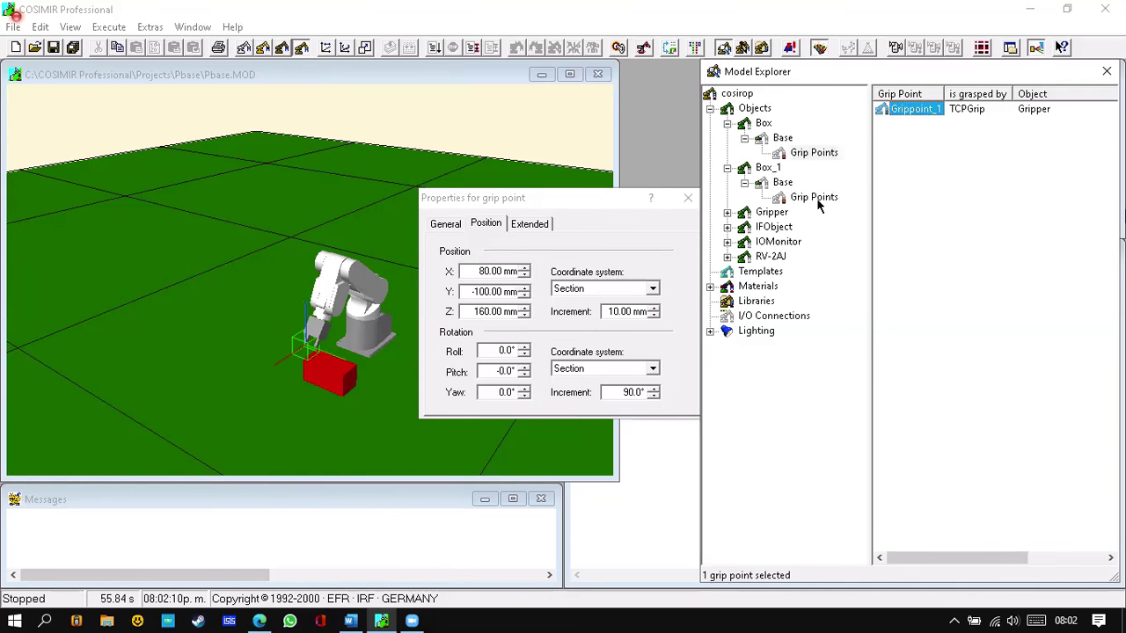
click(919, 111)
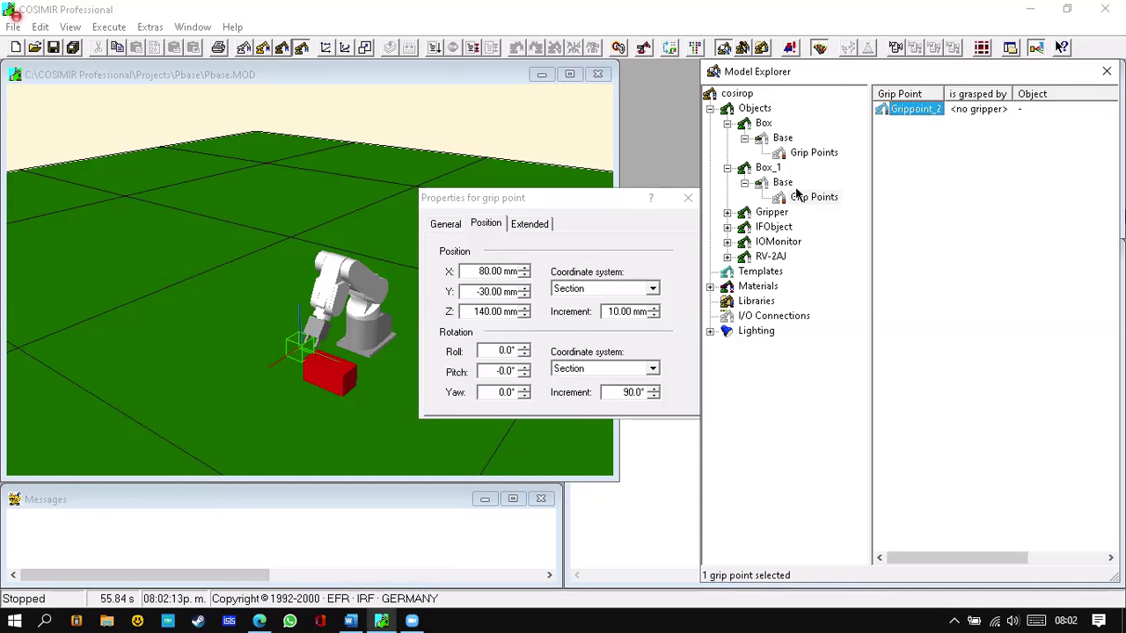
click(526, 300)
click(524, 287)
click(524, 287)
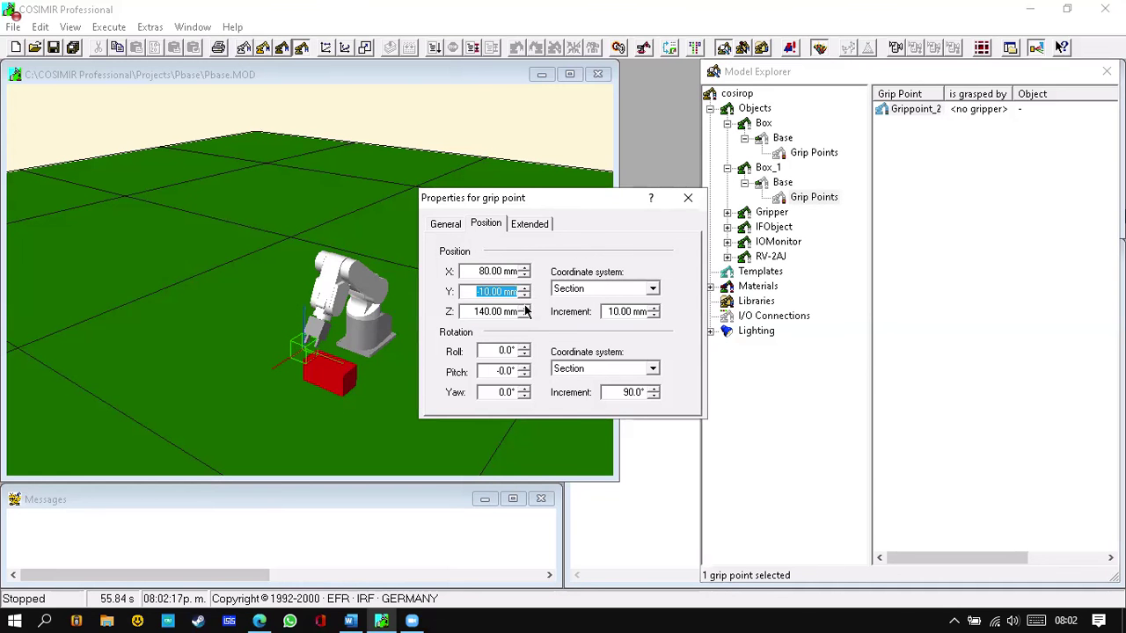
click(524, 308)
click(524, 308)
click(525, 316)
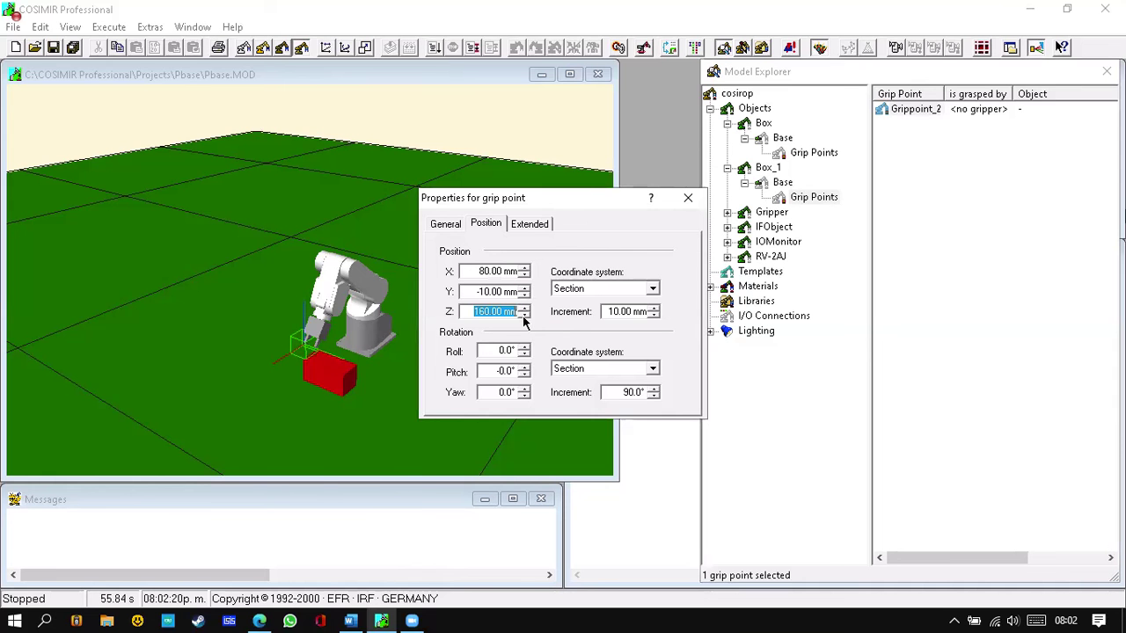
Compare the positions of Box's Grippoint_1 and Box_1's Grippoint_2 from a low side angle and close the grip point properties.
right_click(249, 313)
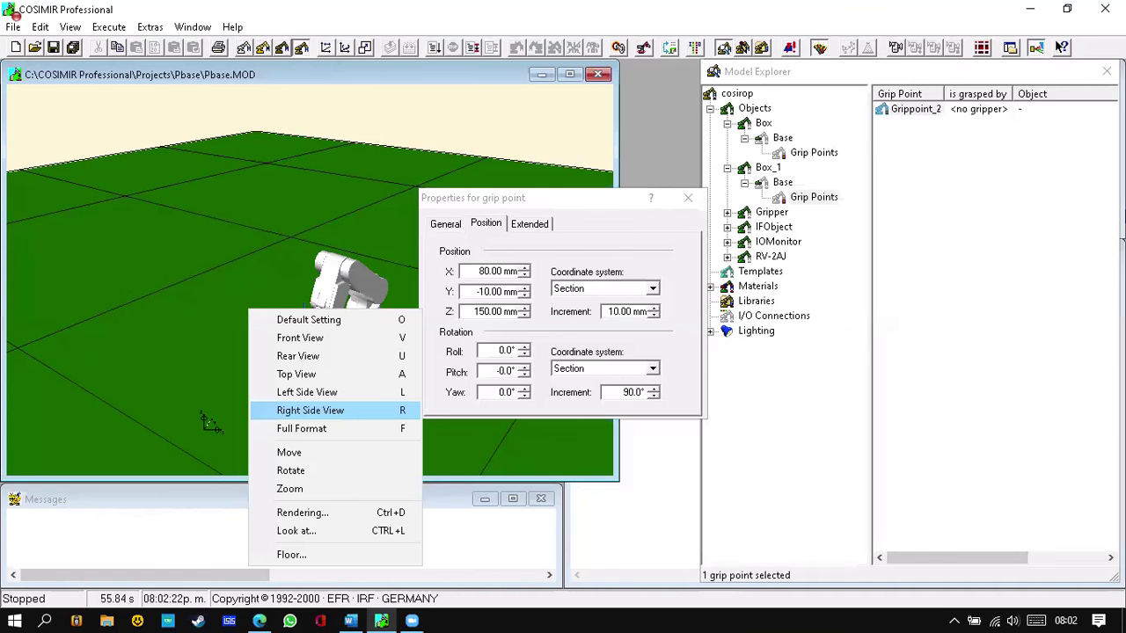
key(Return)
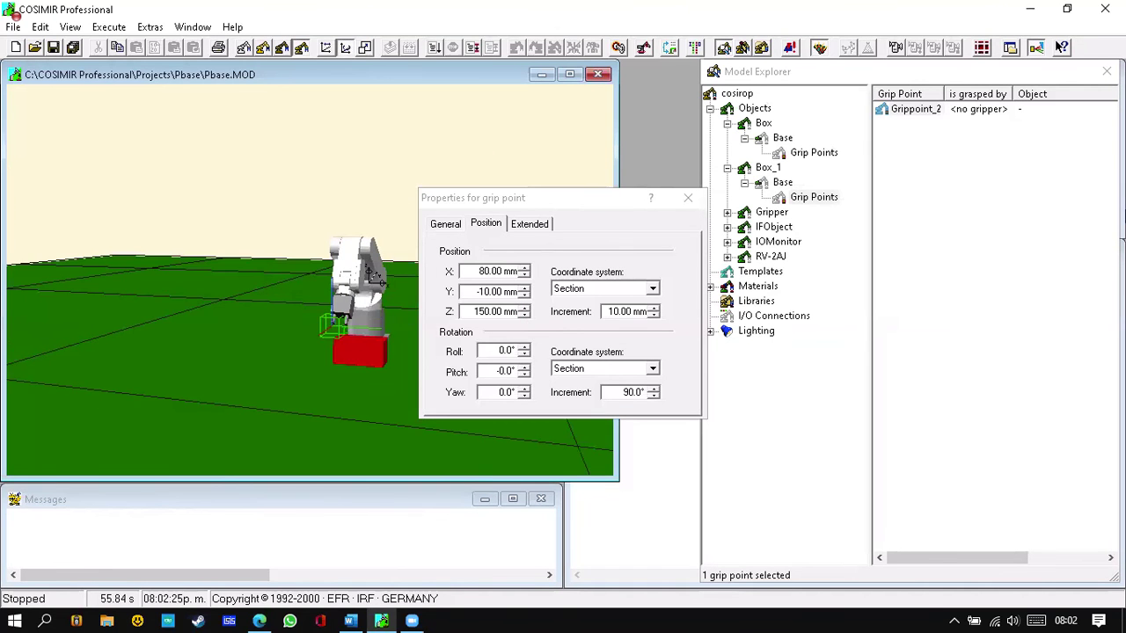
click(815, 154)
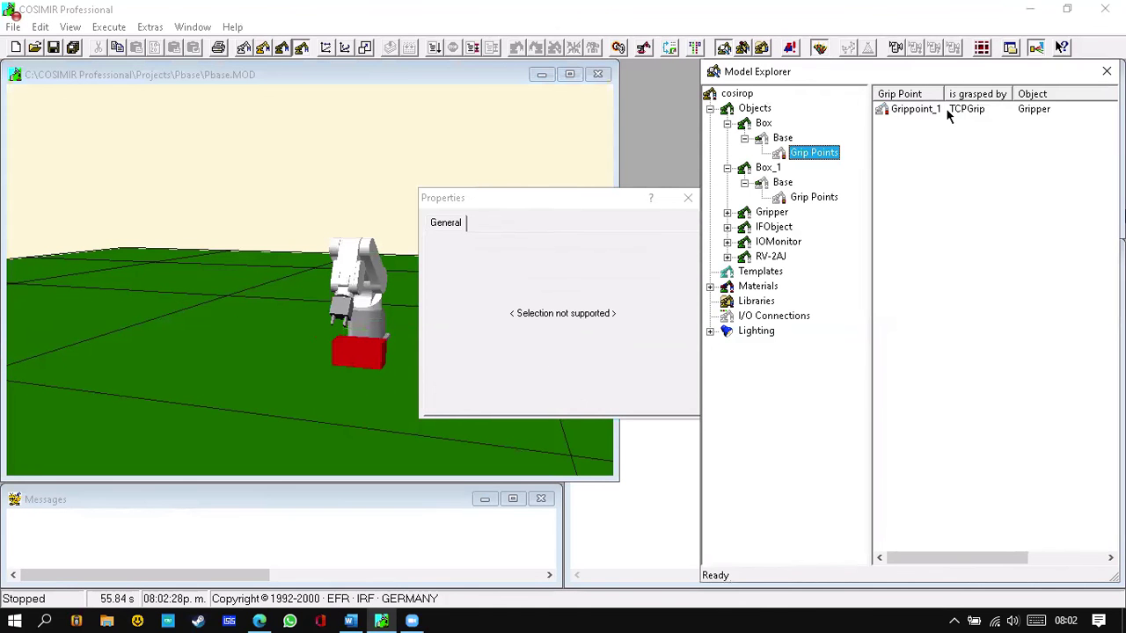
click(946, 111)
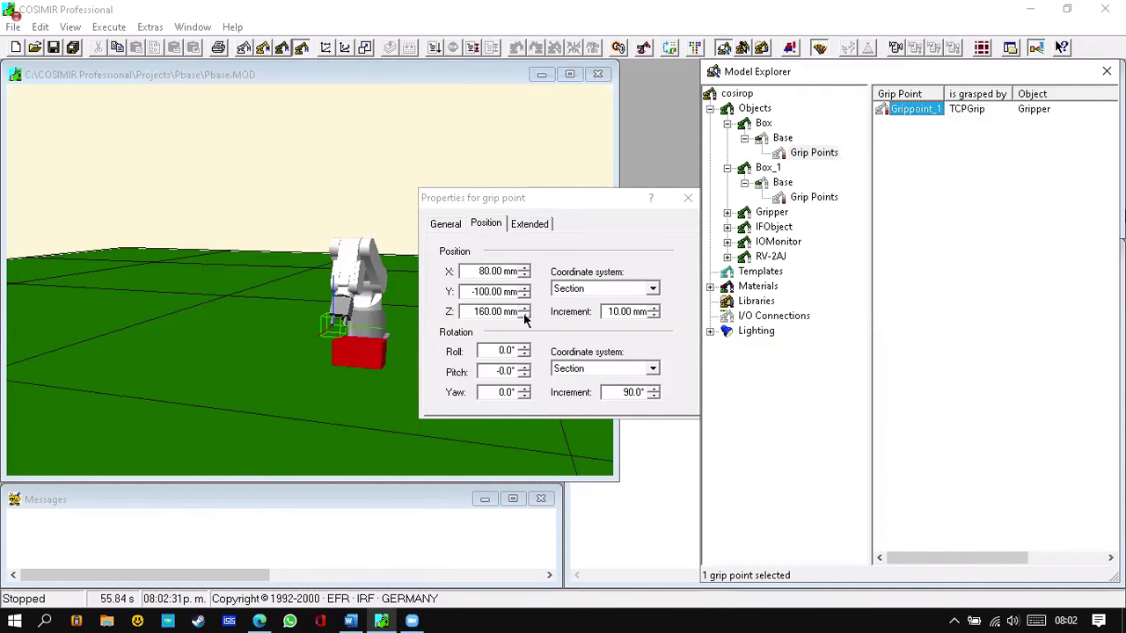
click(525, 315)
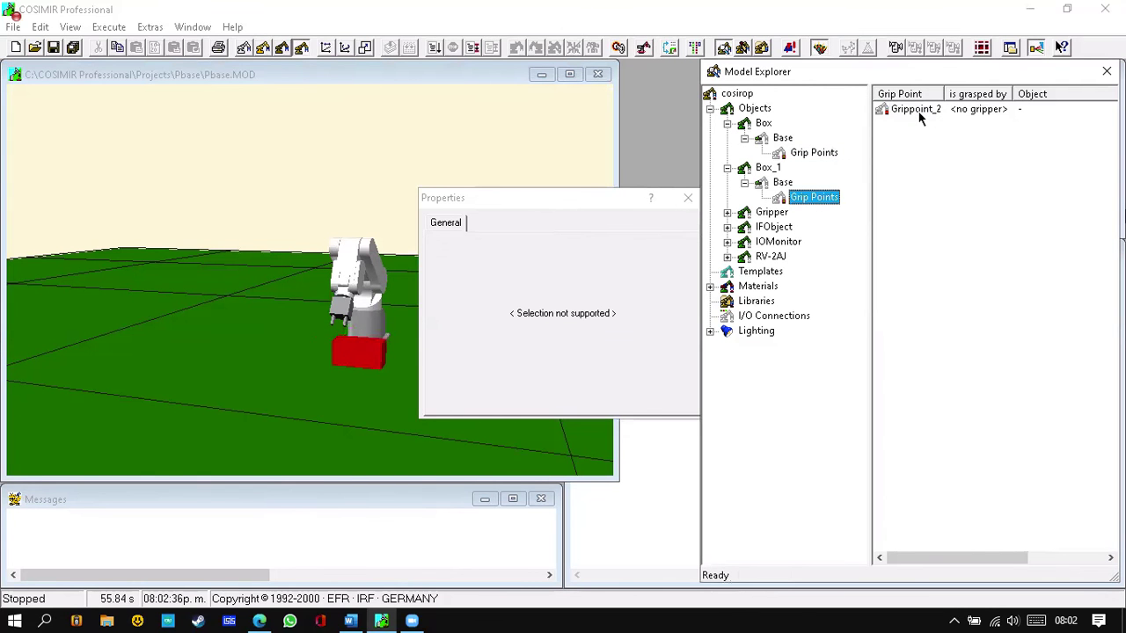
click(915, 110)
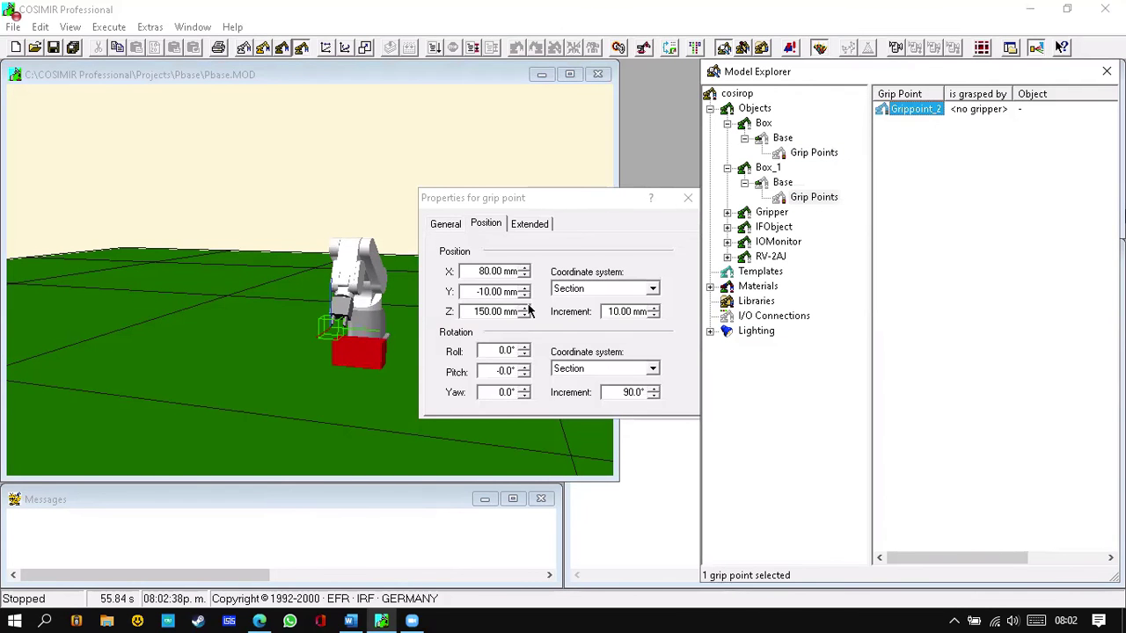
click(825, 157)
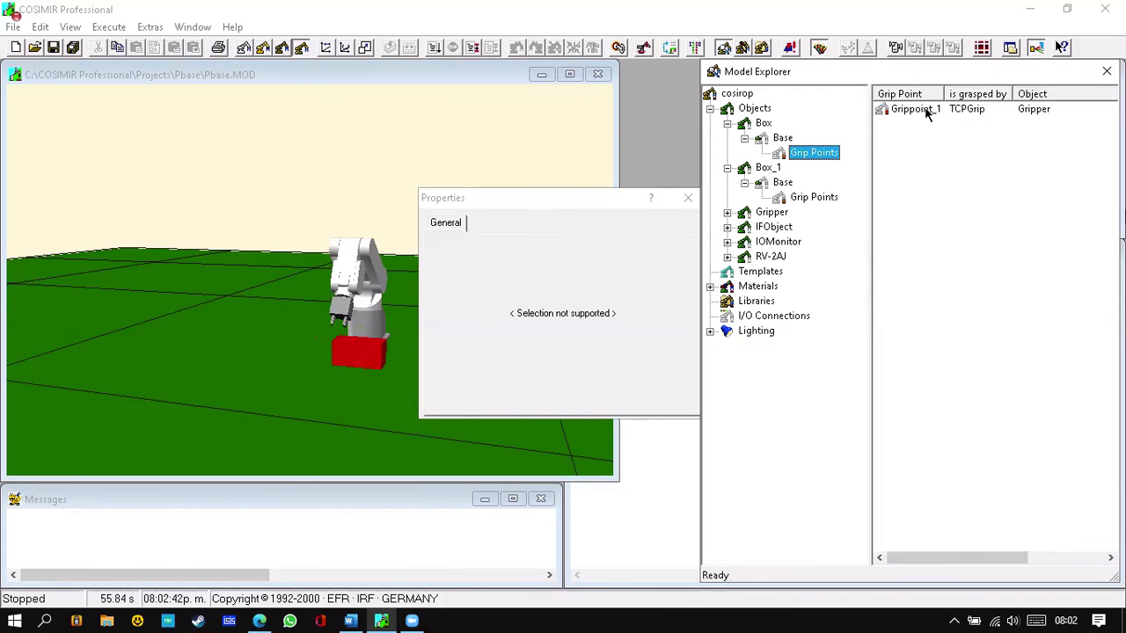
click(924, 111)
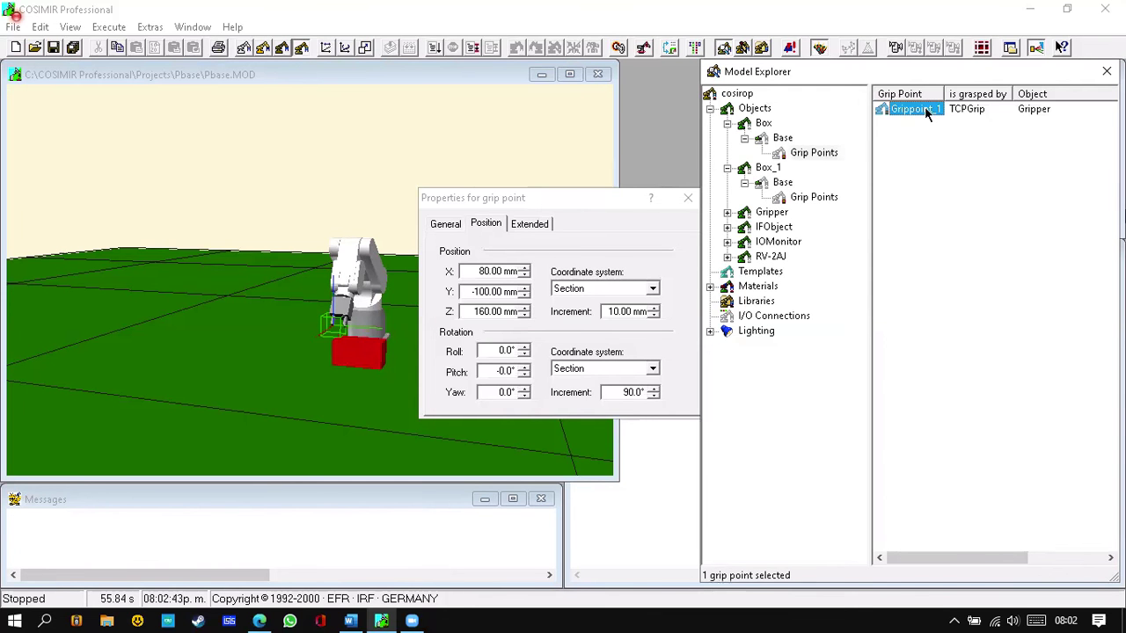
click(818, 199)
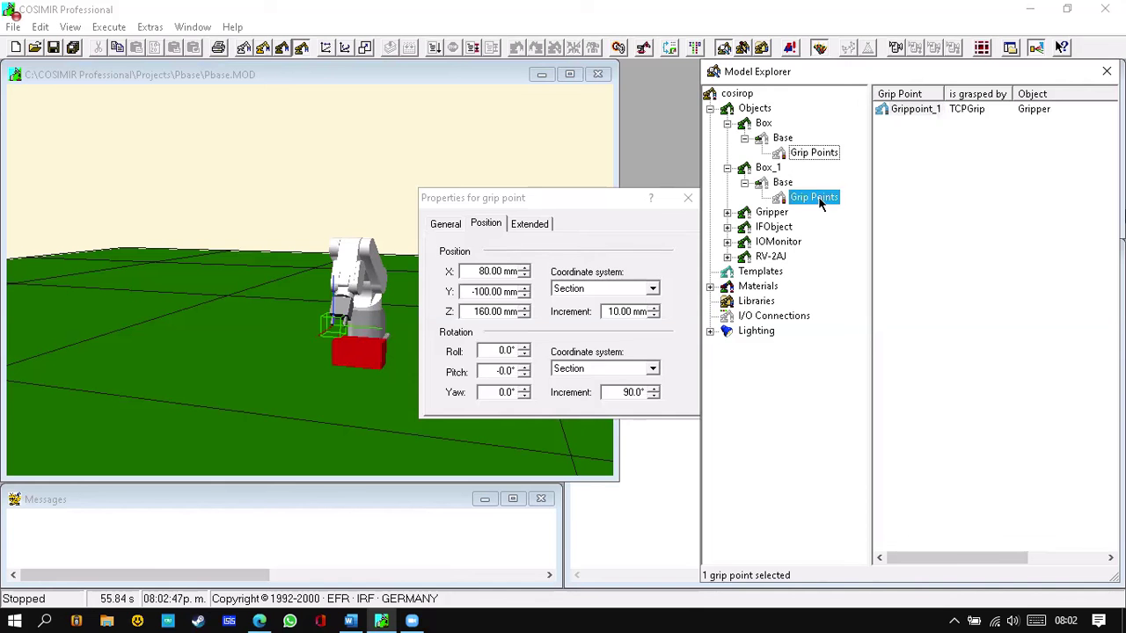
click(915, 109)
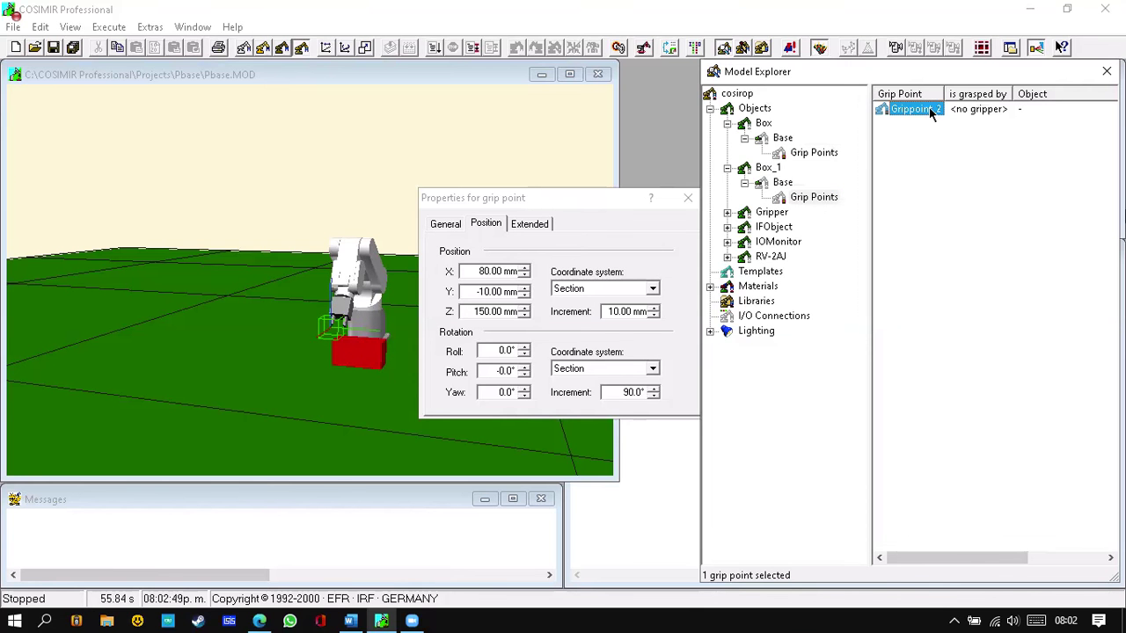
click(688, 200)
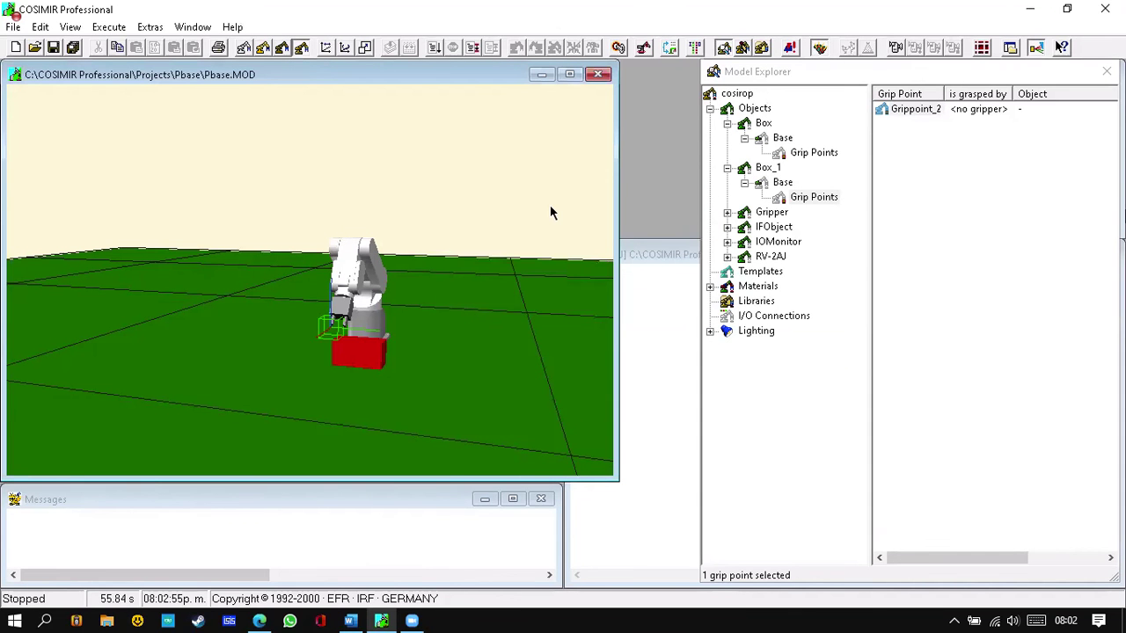
Start Jog Operation for the RV-2AJ and jog the arm slightly in the positive X direction.
key(ctrl+j)
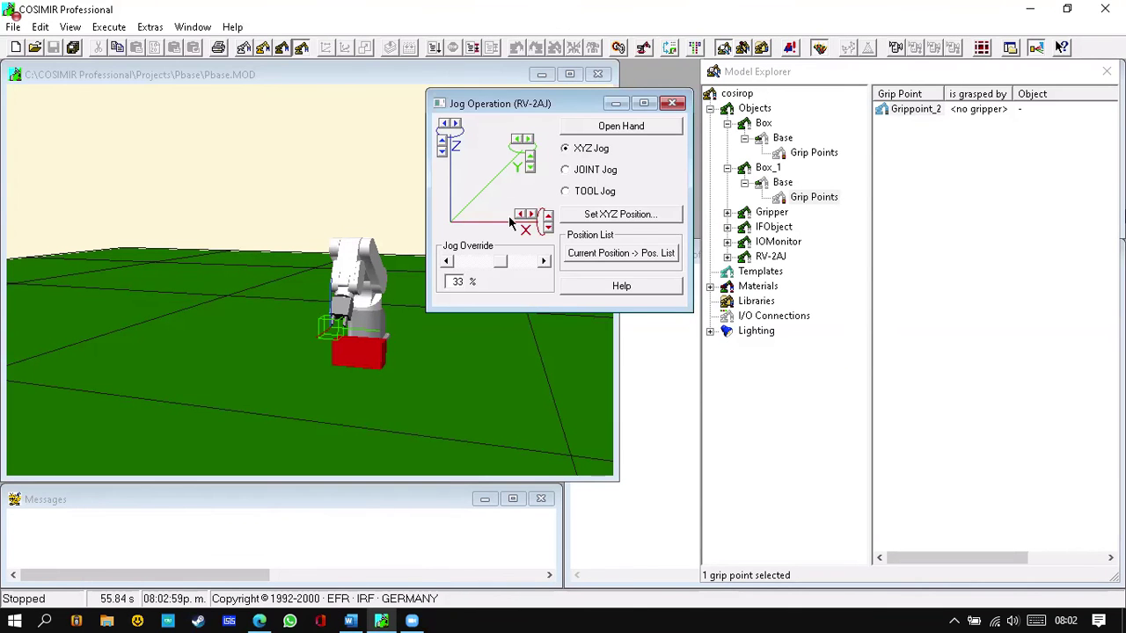
click(537, 217)
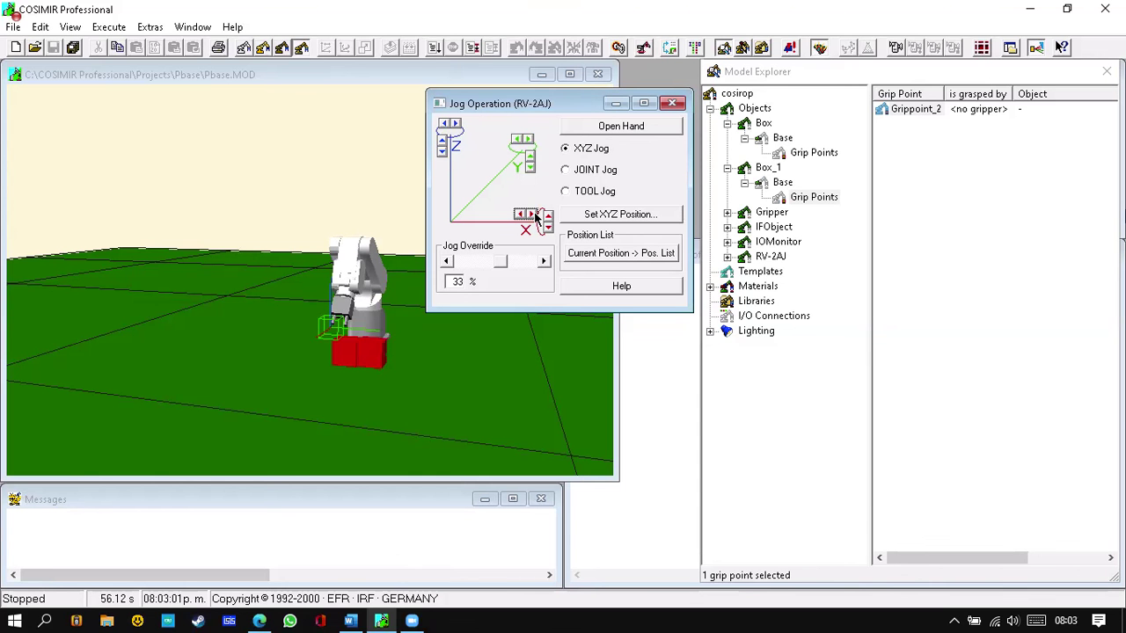
click(537, 217)
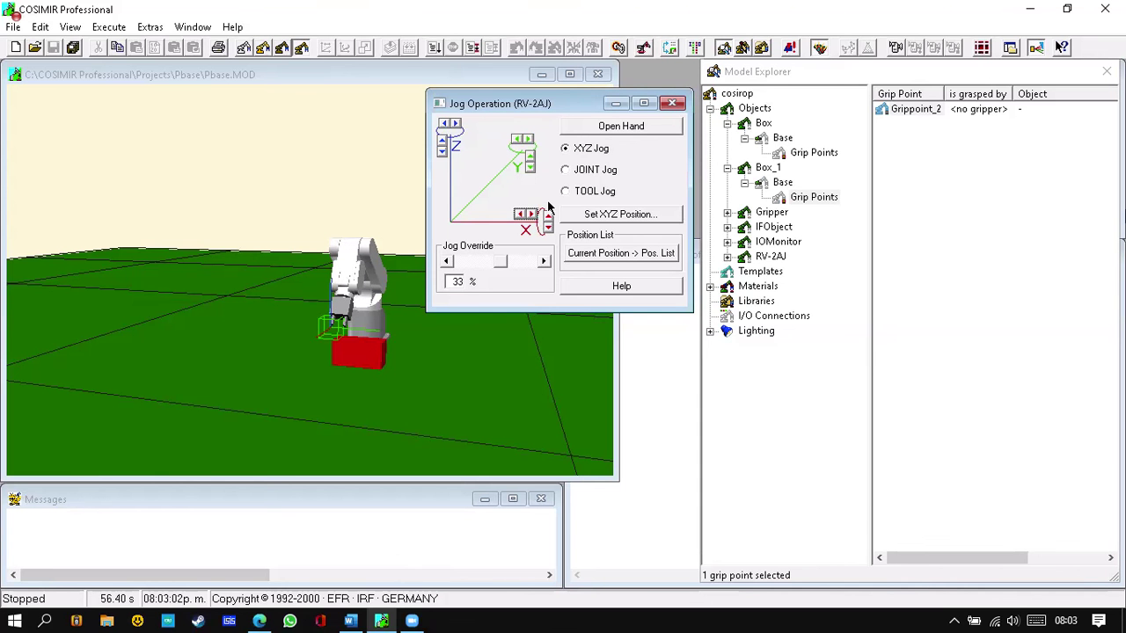
Open the robot's hand and nudge the arm upward in Z and forward in X.
click(648, 126)
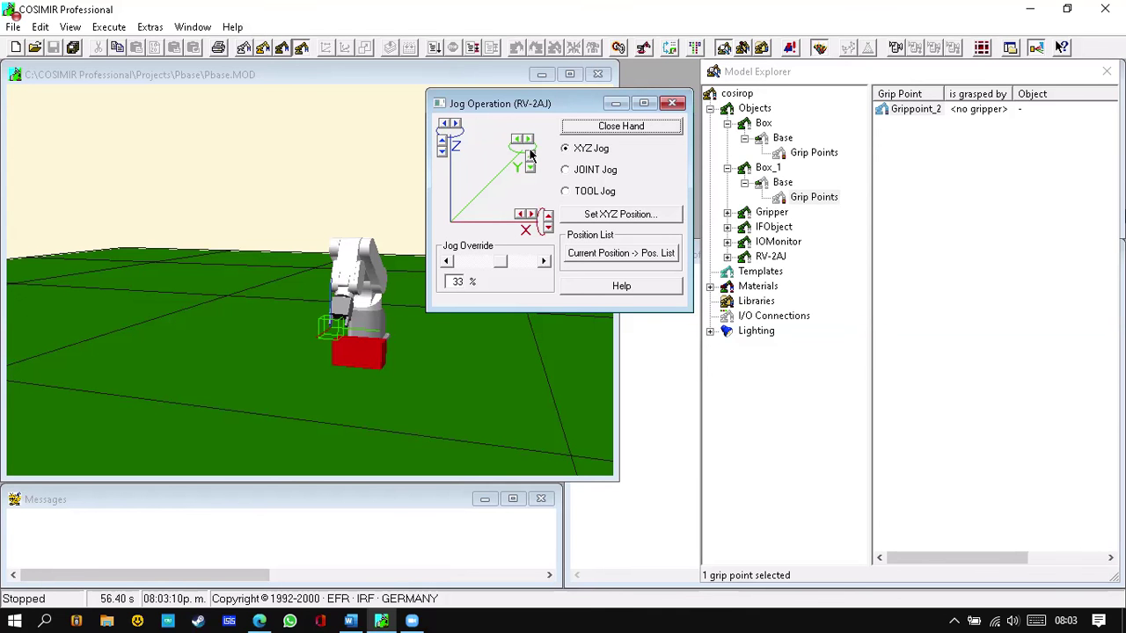
click(443, 144)
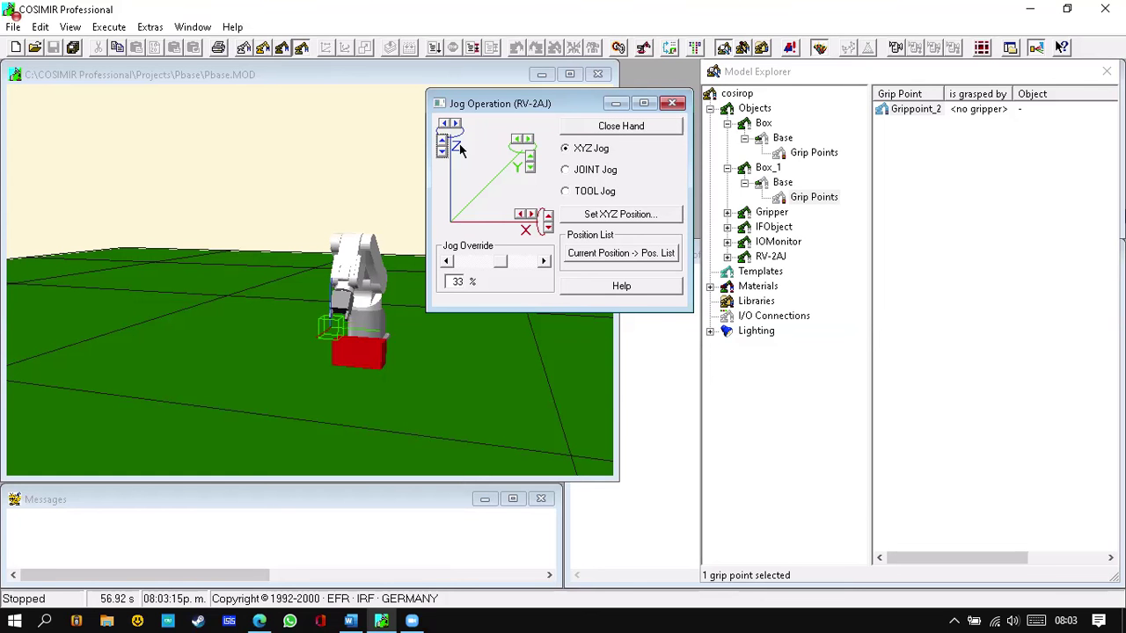
click(534, 215)
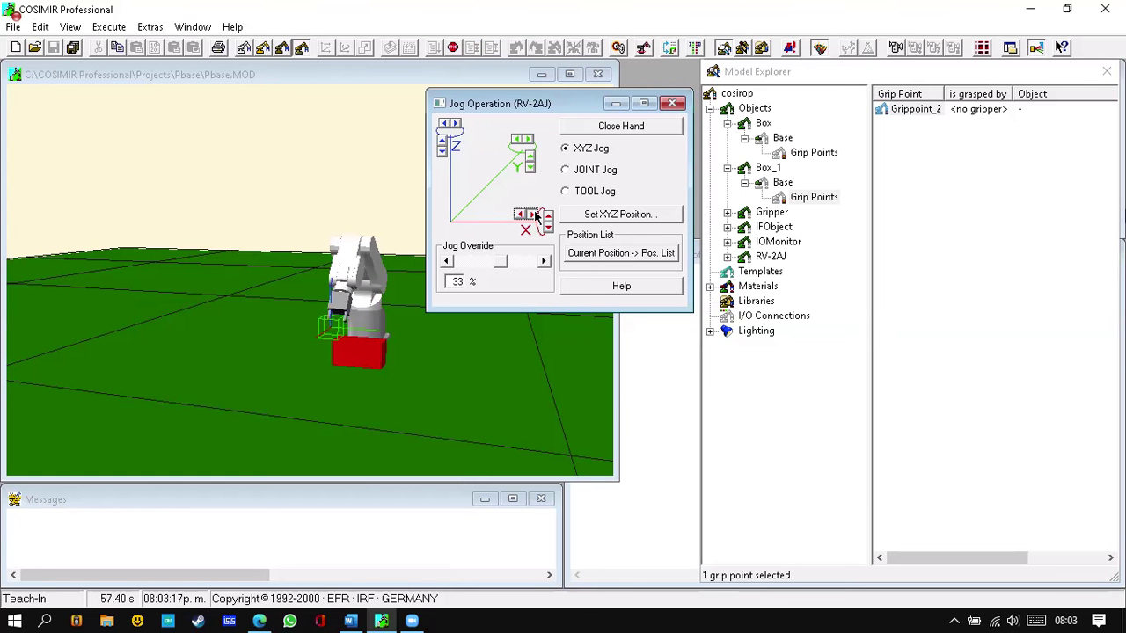
Close the robot's hand at the boxes after viewing the workcell from a higher angle.
right_click(509, 354)
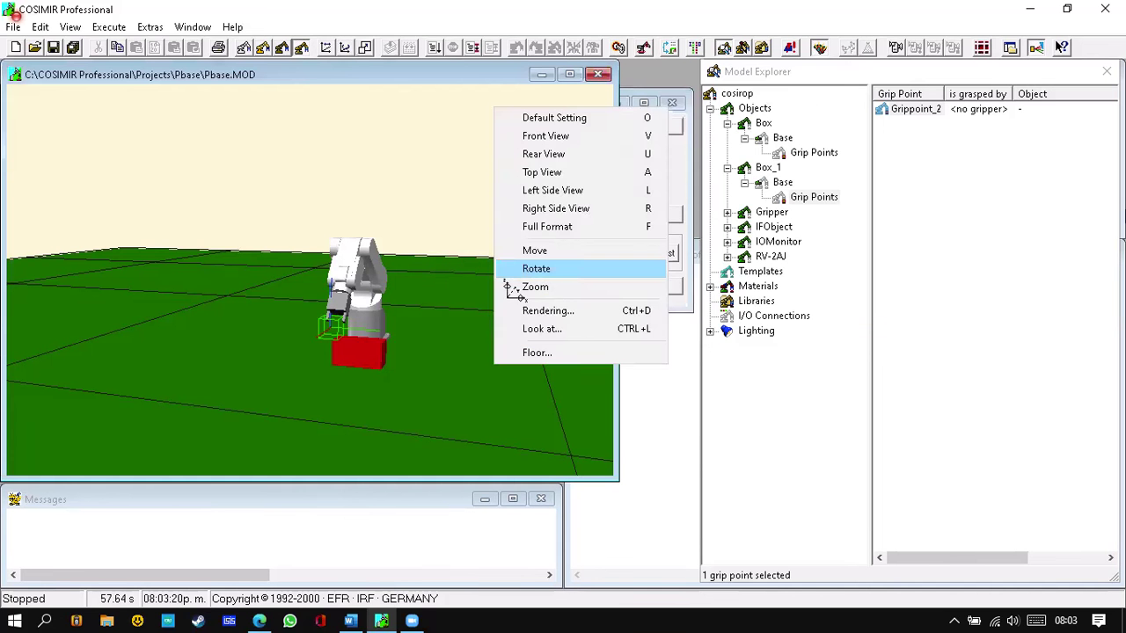
click(519, 271)
drag(510, 343, 554, 278)
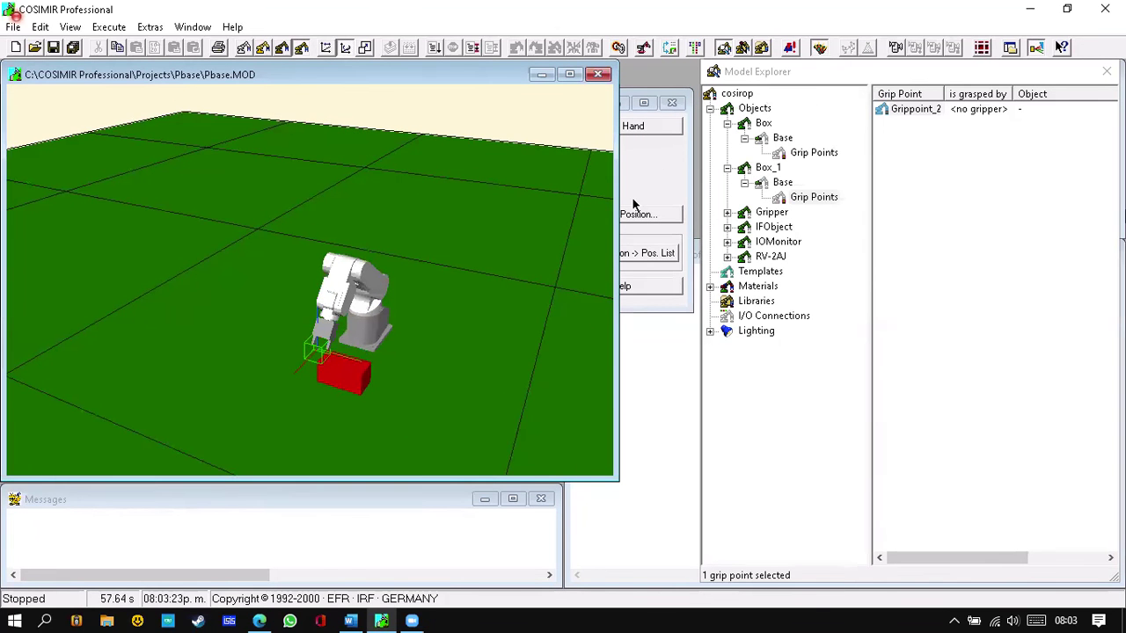
click(636, 134)
click(635, 130)
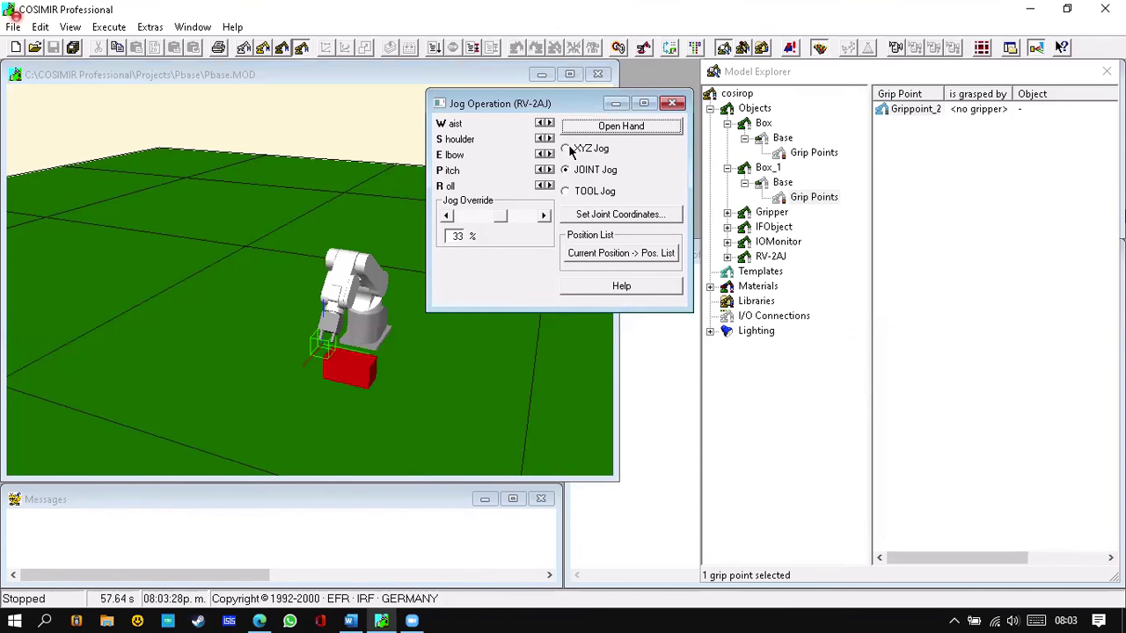
Test the grasp by jogging the arm up and back down along Z in XYZ Jog mode, and close Jog Operation.
key(Up)
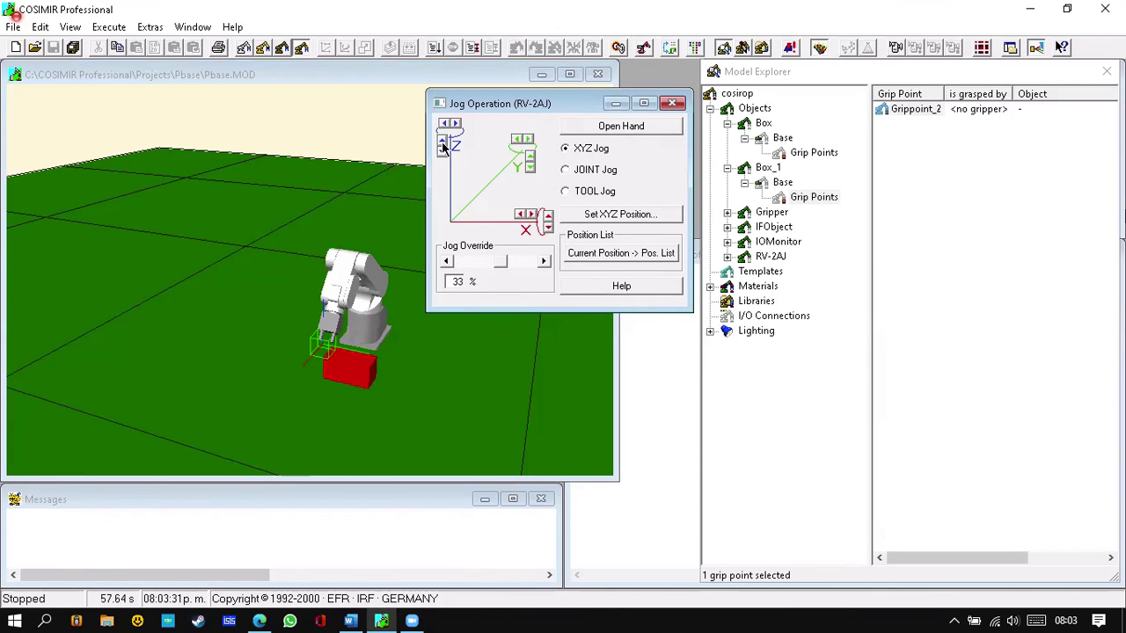
click(443, 148)
click(443, 153)
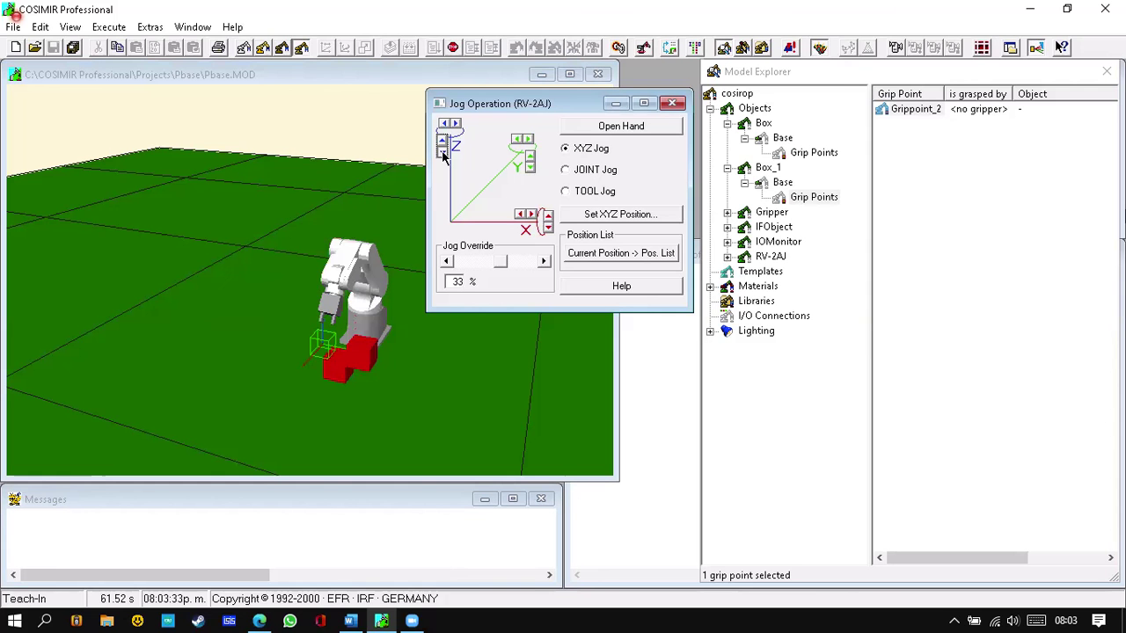
click(443, 153)
click(442, 153)
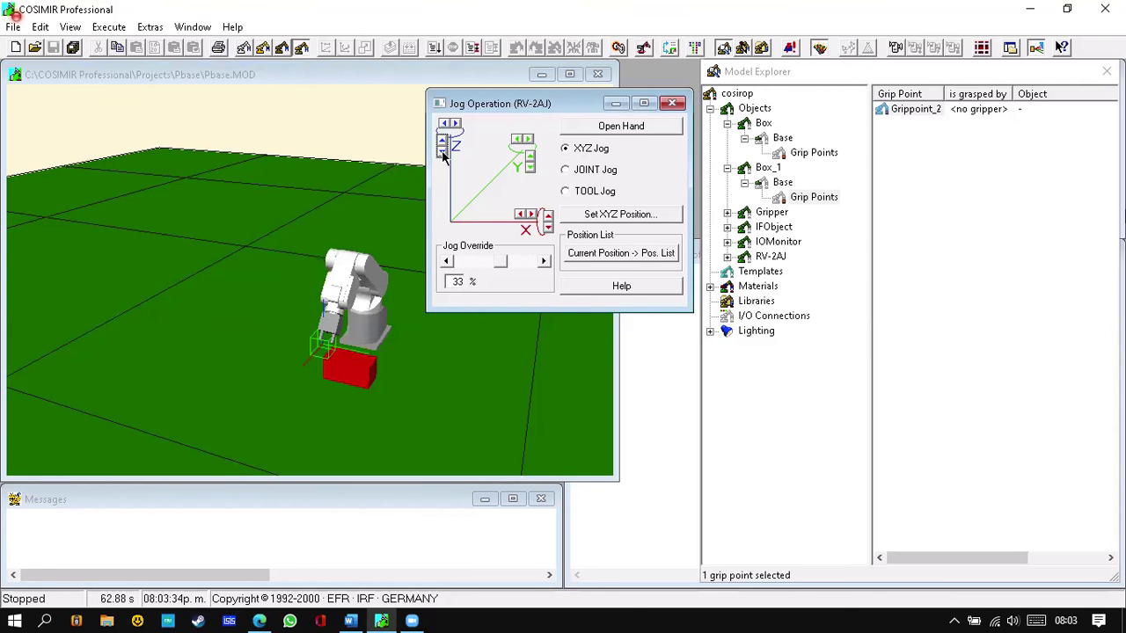
click(442, 153)
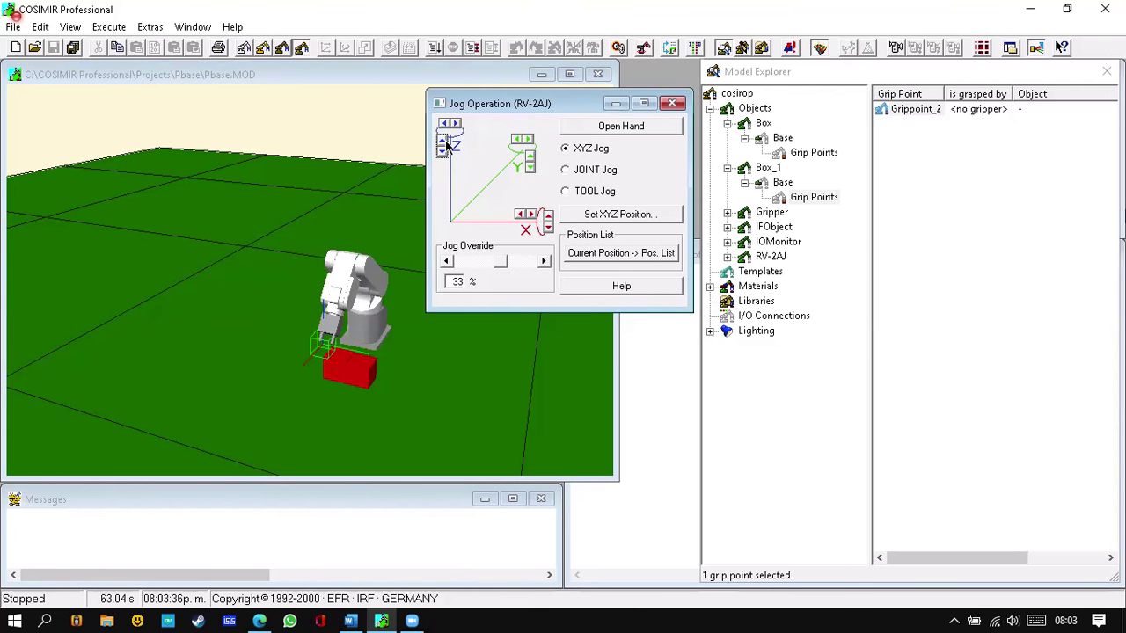
click(444, 148)
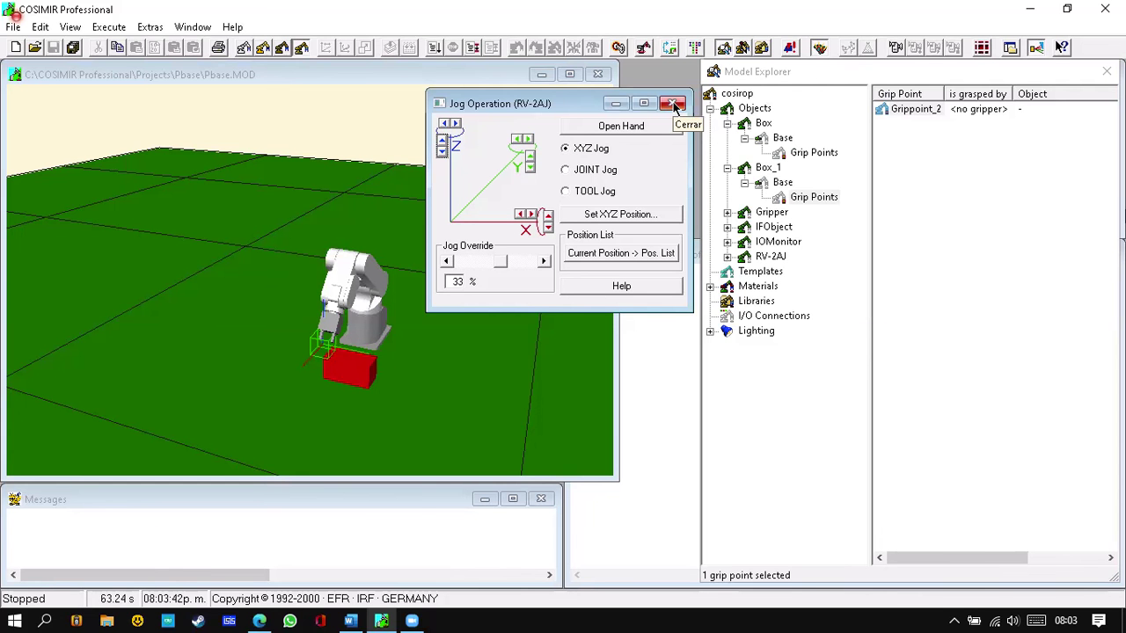
click(674, 105)
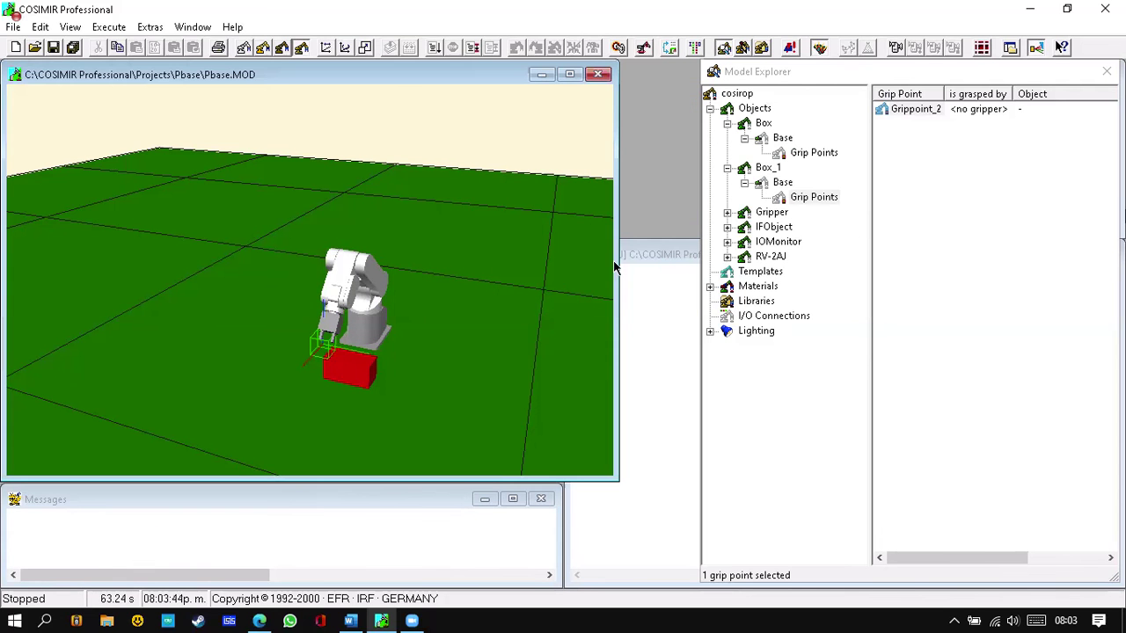
Check which gripper holds Box's grip point and inspect the Gripper's inputs, outputs and two jaw sections, Linke_Backe and Rechte_Backe.
click(814, 152)
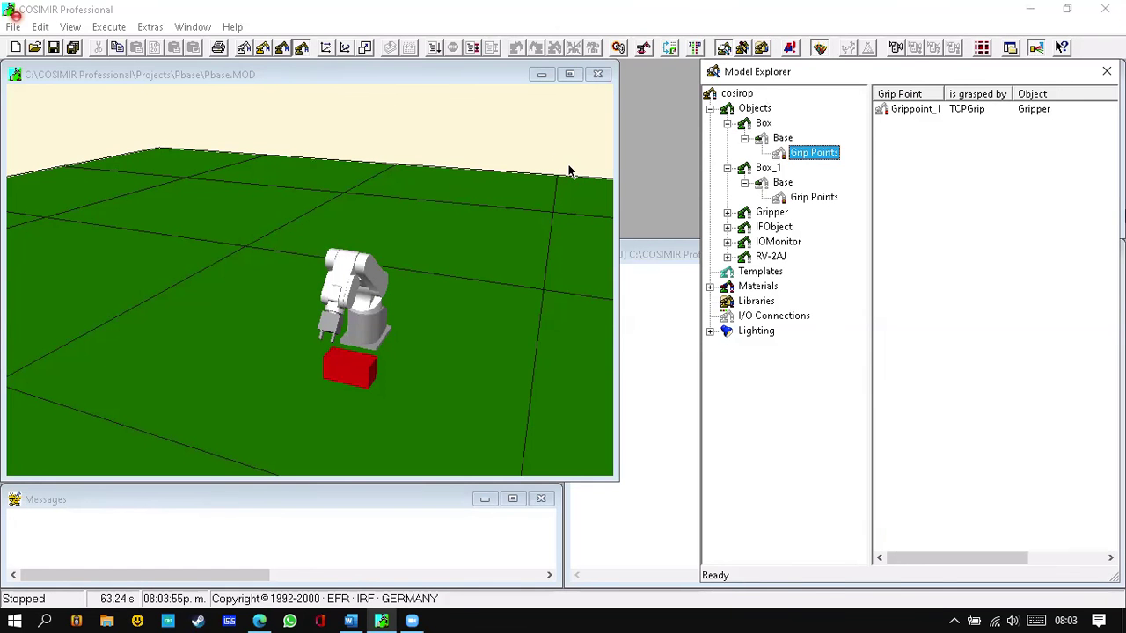
click(726, 213)
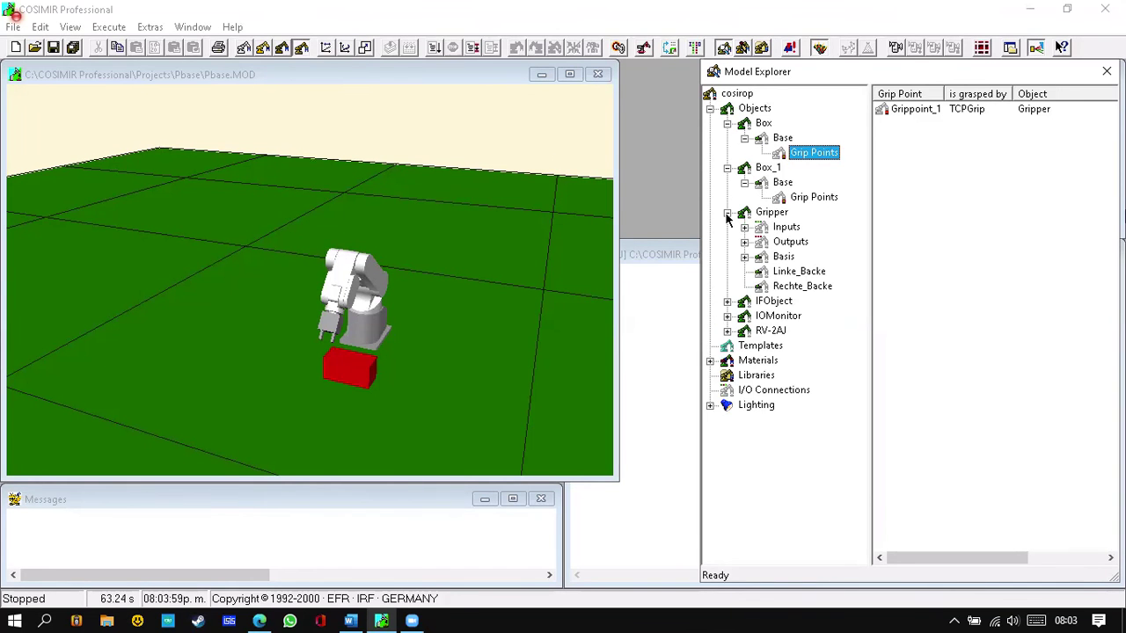
click(795, 233)
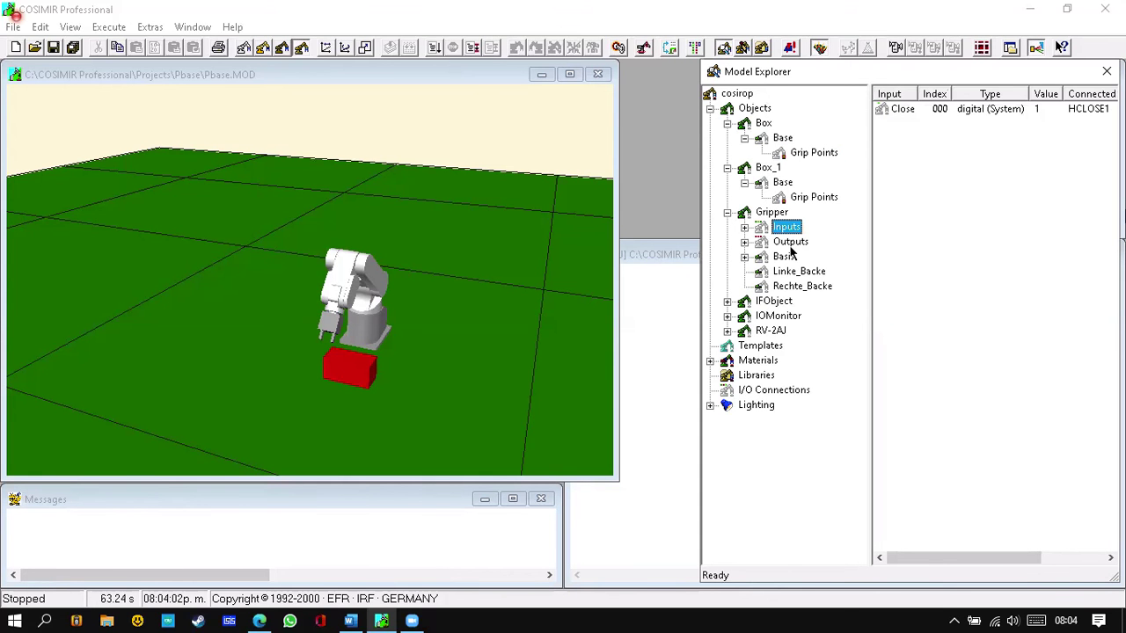
click(790, 243)
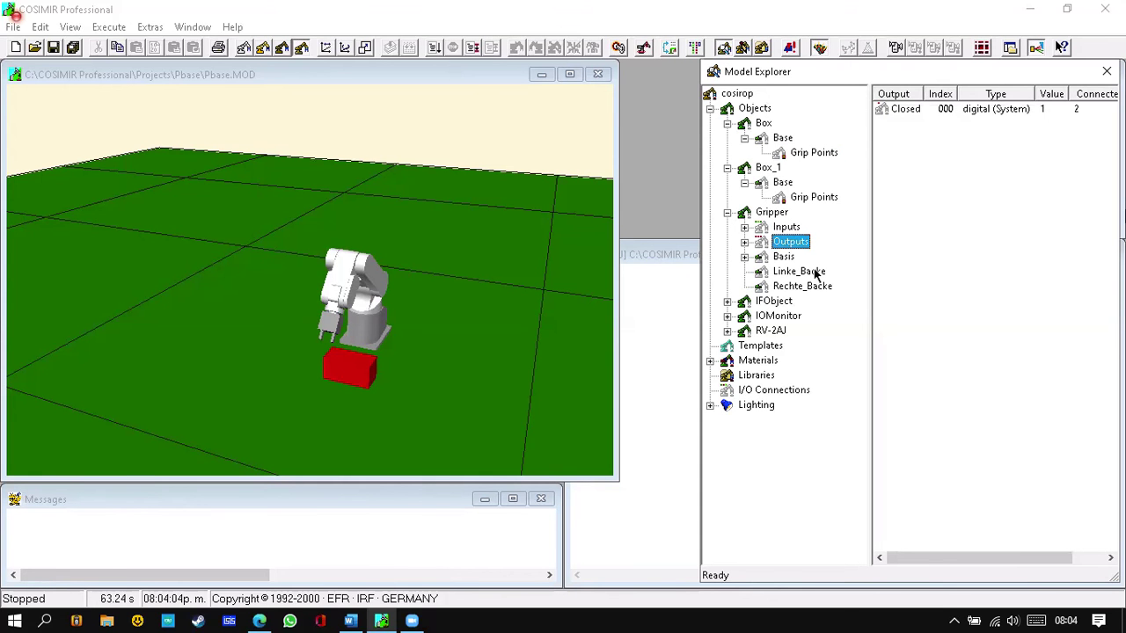
click(815, 274)
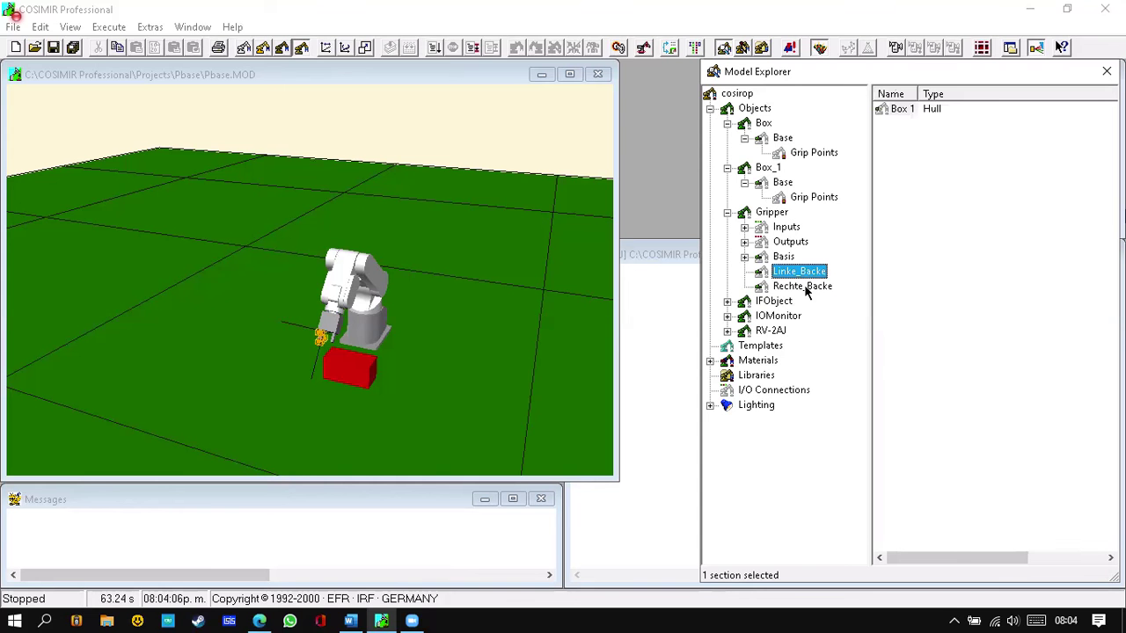
click(806, 287)
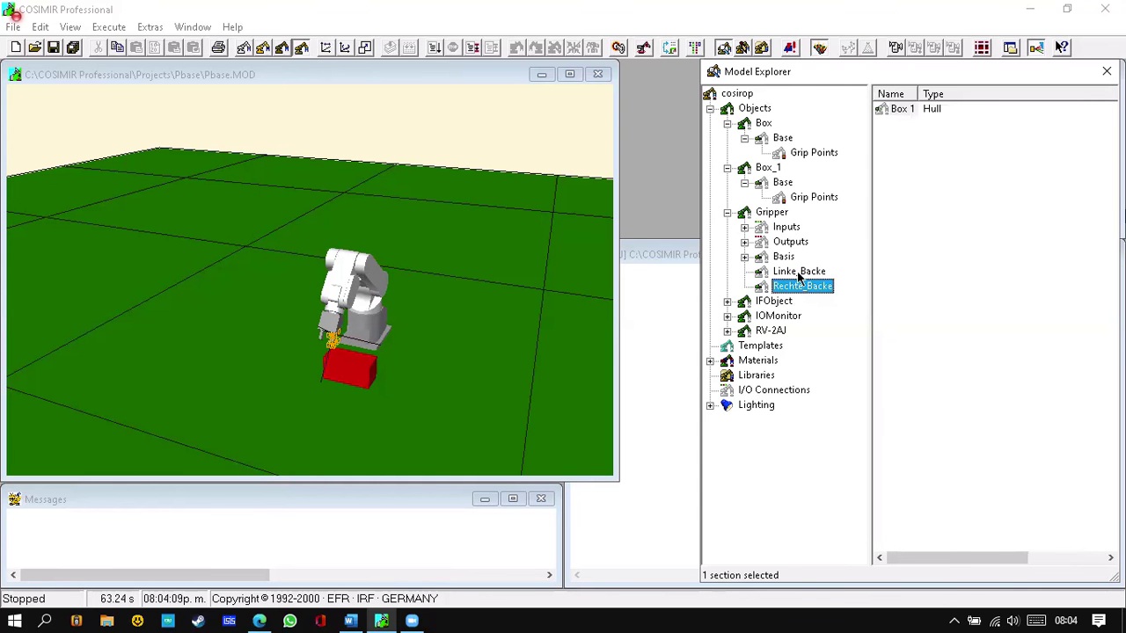
click(798, 275)
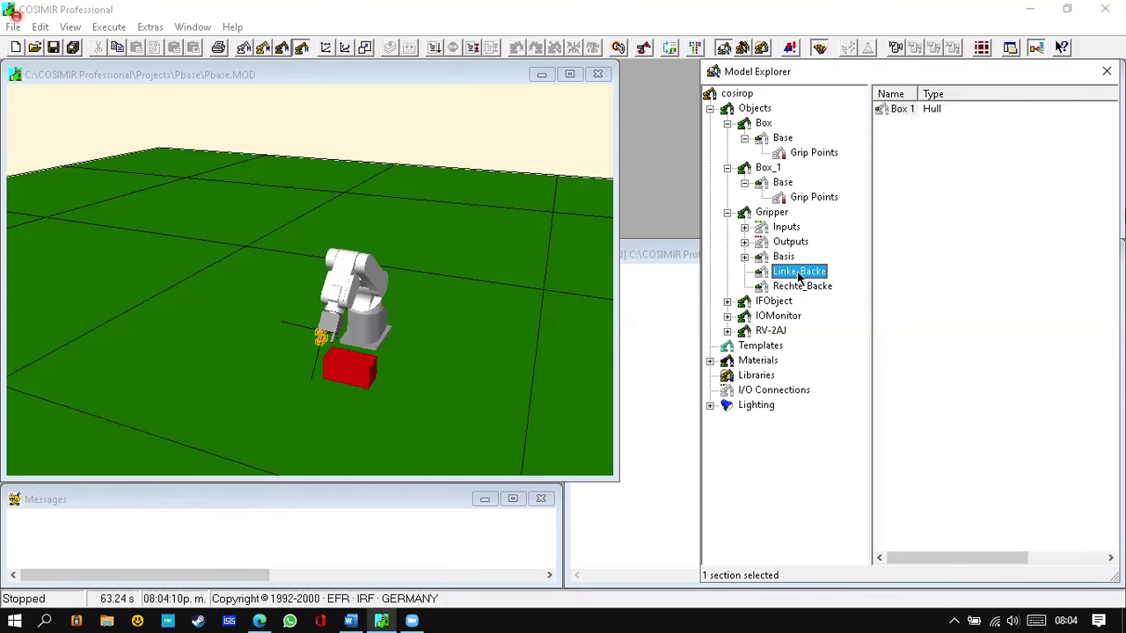
Inspect the gripper points and grip points under the Gripper's Basis section.
click(784, 258)
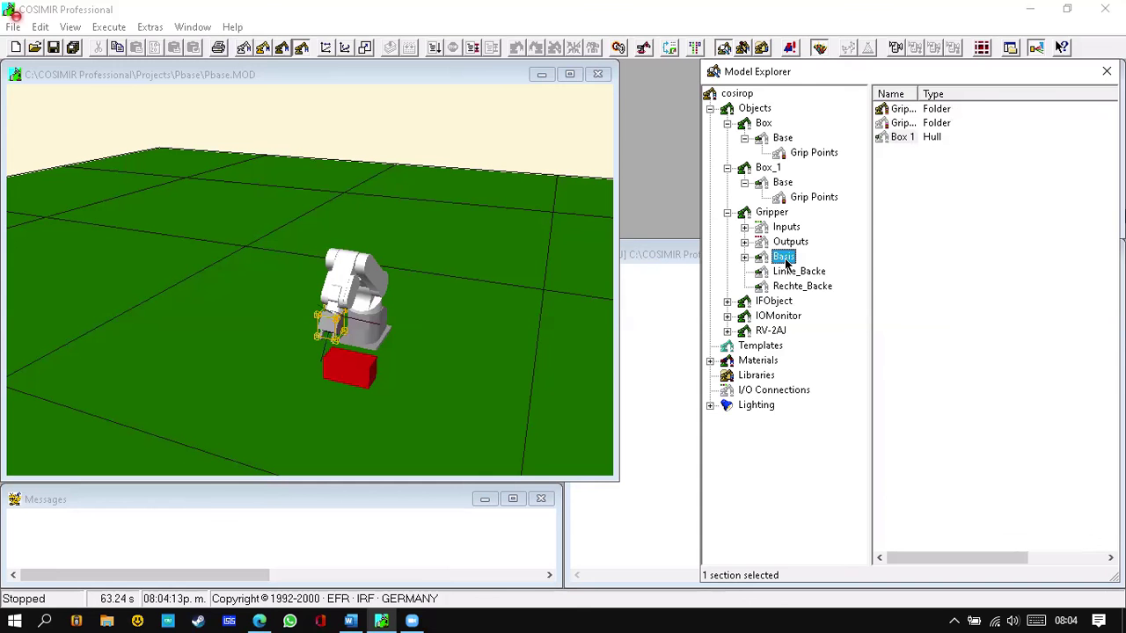
click(745, 257)
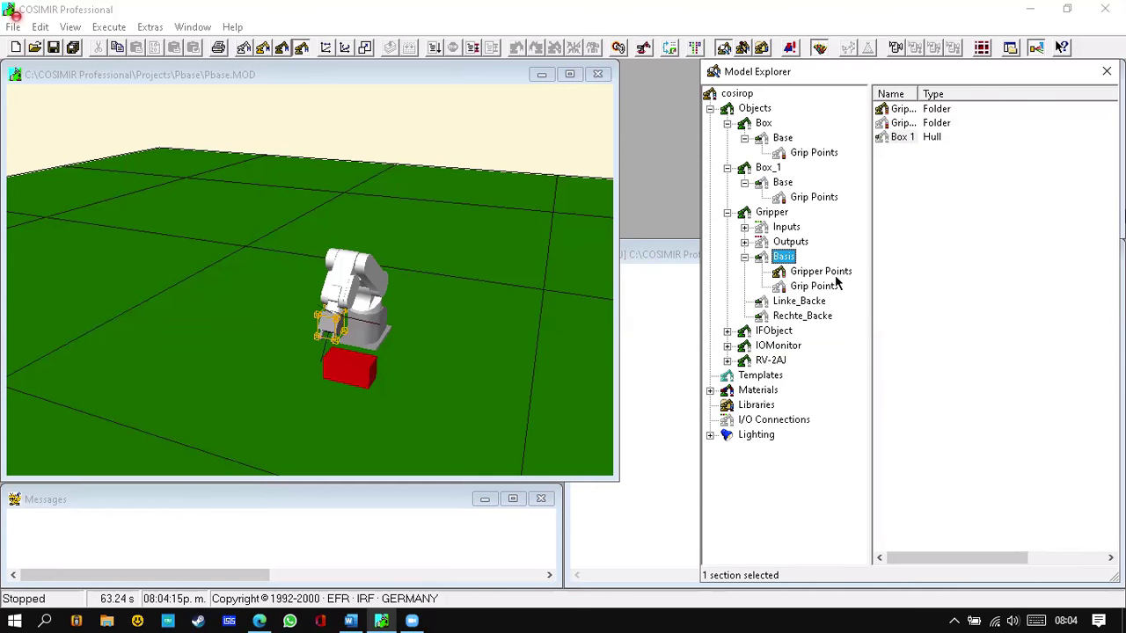
click(827, 273)
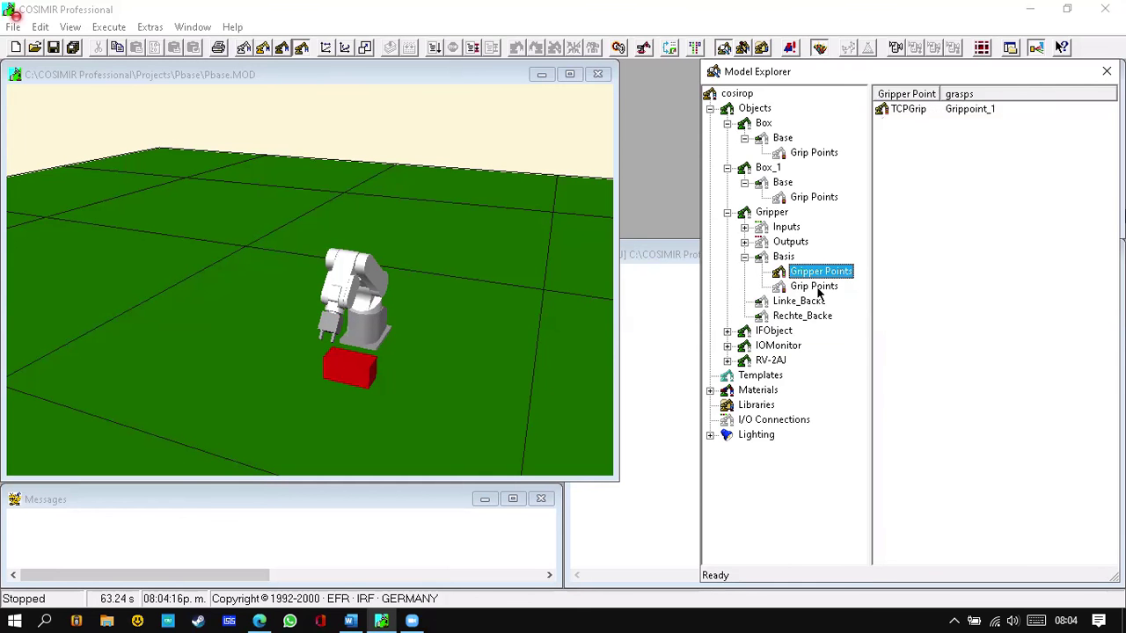
click(818, 289)
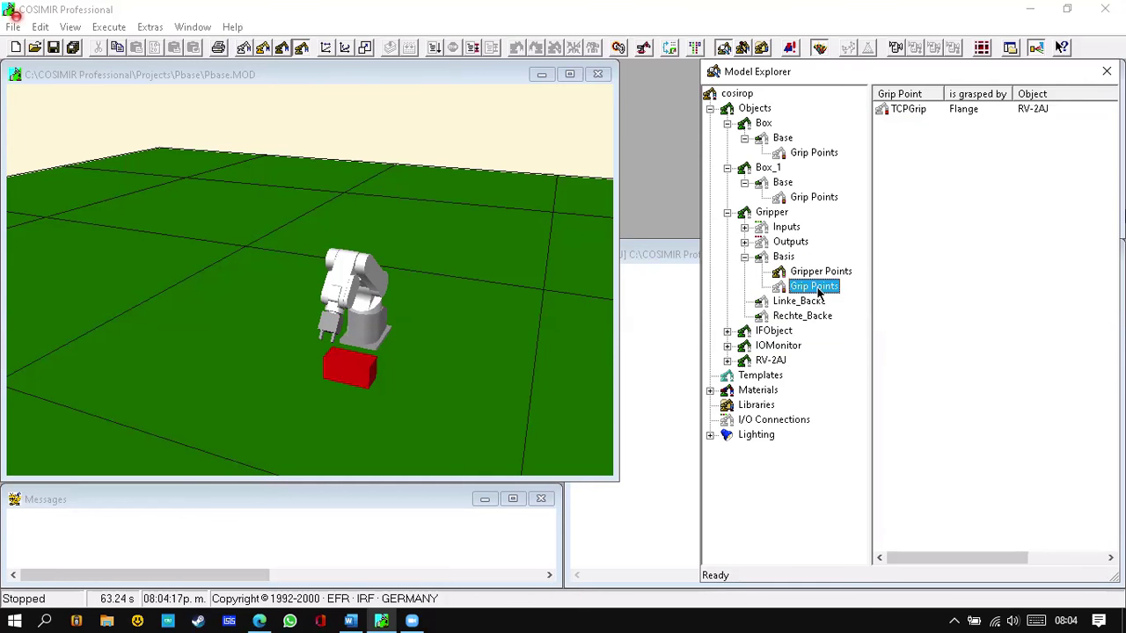
Review the position properties of the Gripper's TCPGrip gripper point and close them.
click(817, 273)
click(908, 109)
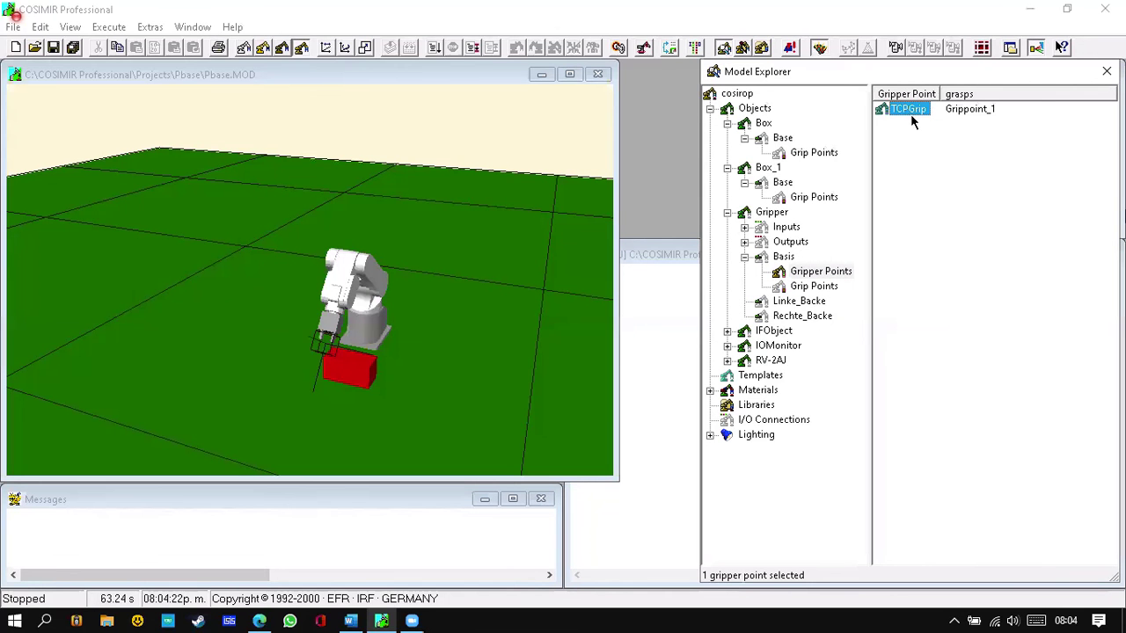
right_click(911, 114)
click(946, 203)
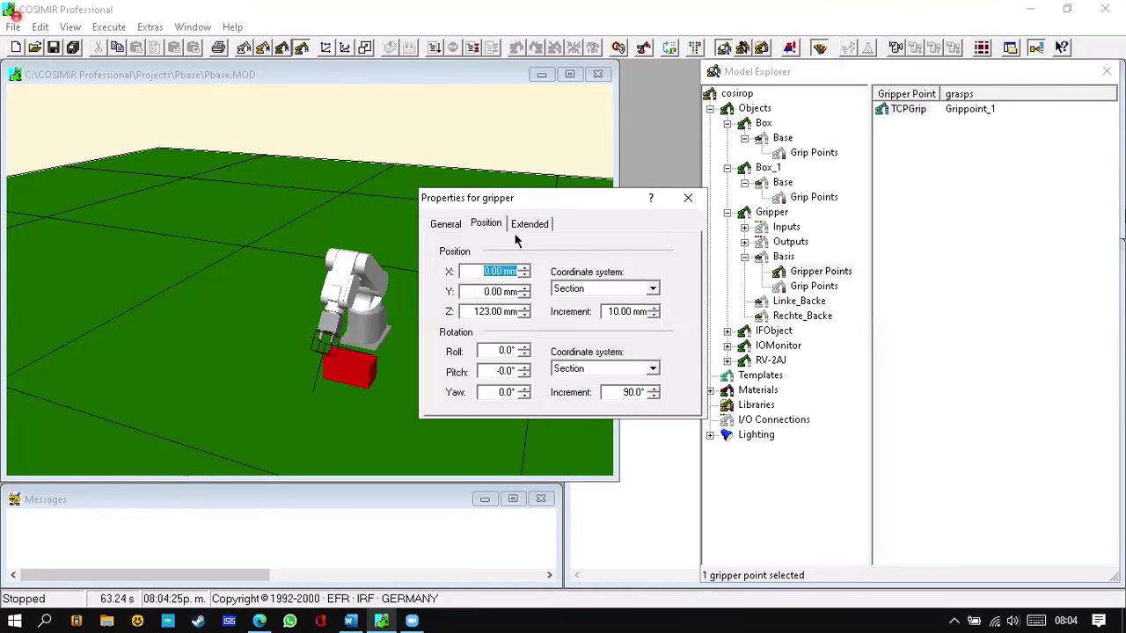
click(687, 198)
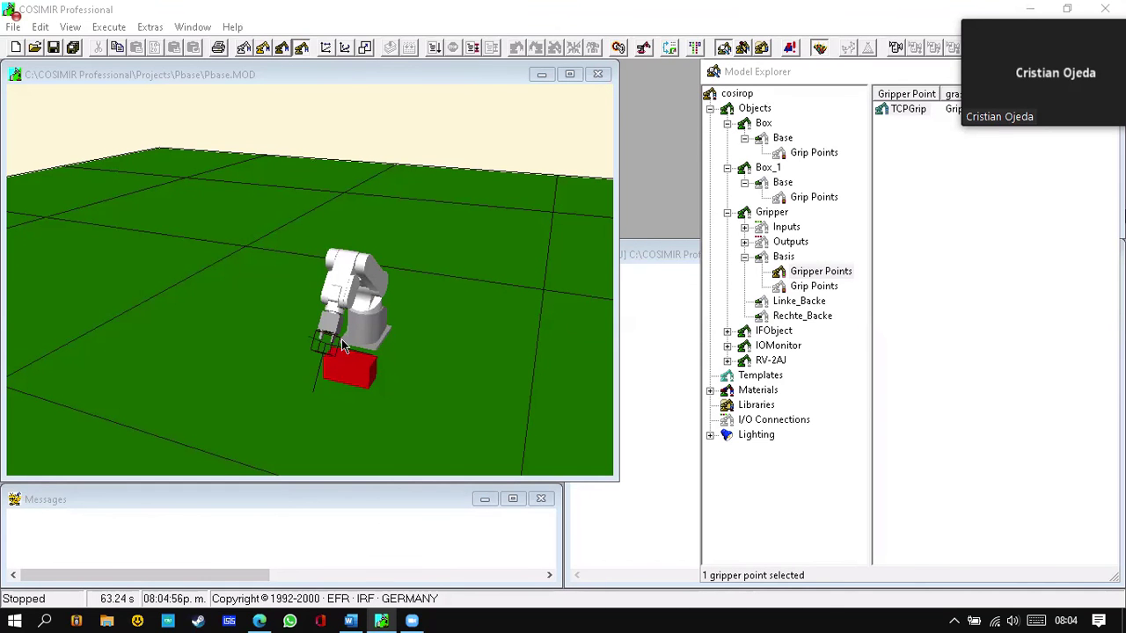
Reopen the TCPGrip gripper point's position properties and reposition their window over the workcell.
click(910, 108)
click(975, 128)
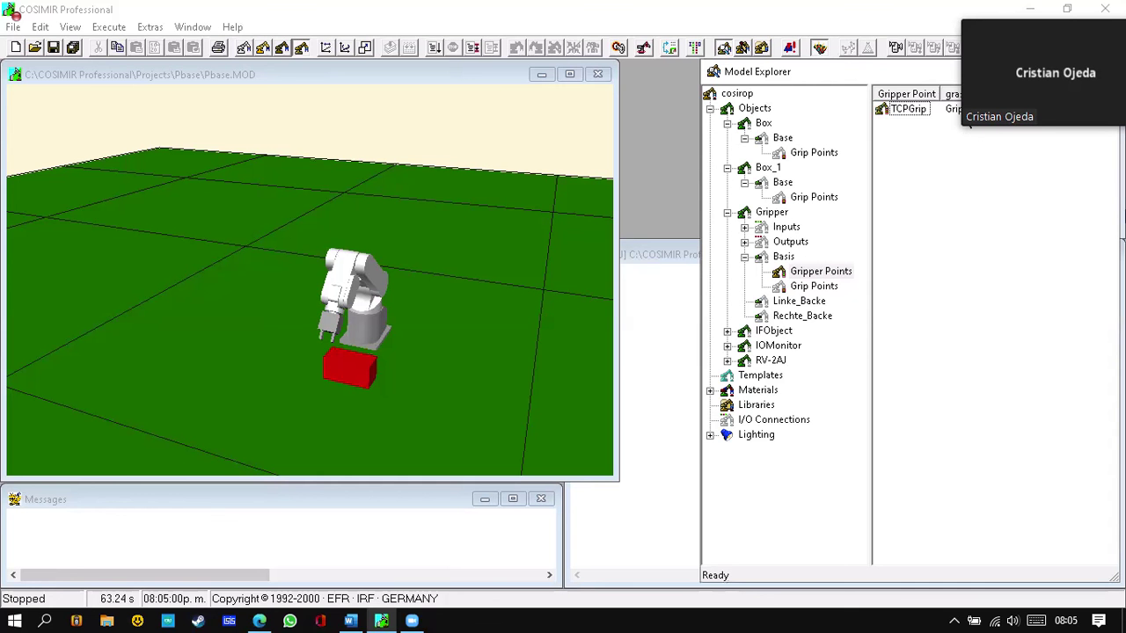
click(915, 109)
right_click(908, 111)
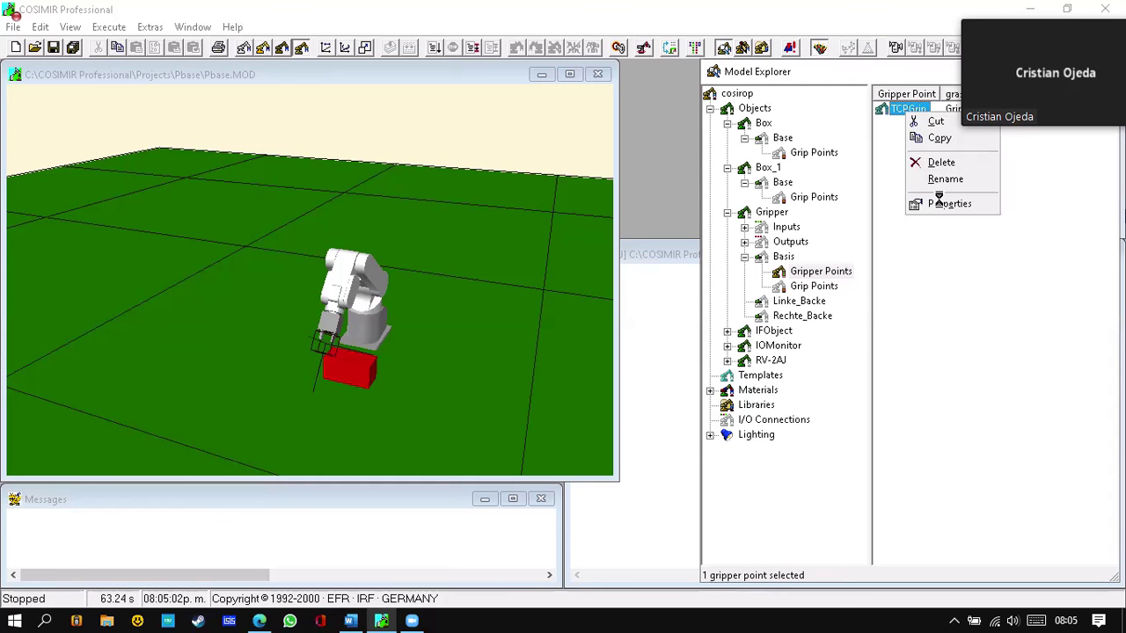
click(940, 203)
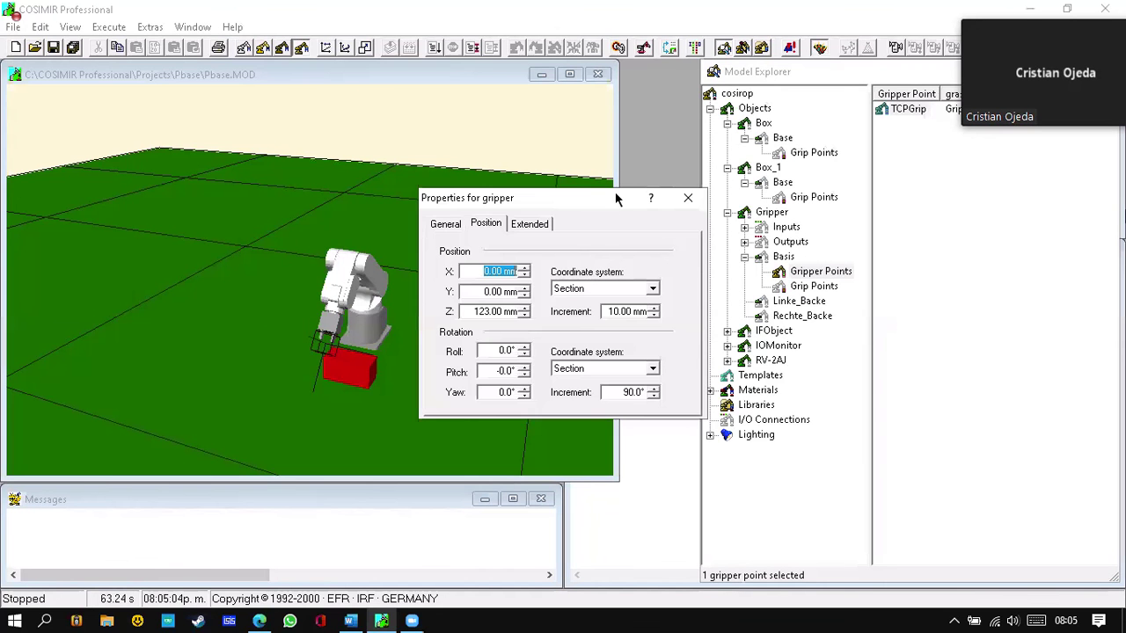
drag(615, 192, 636, 150)
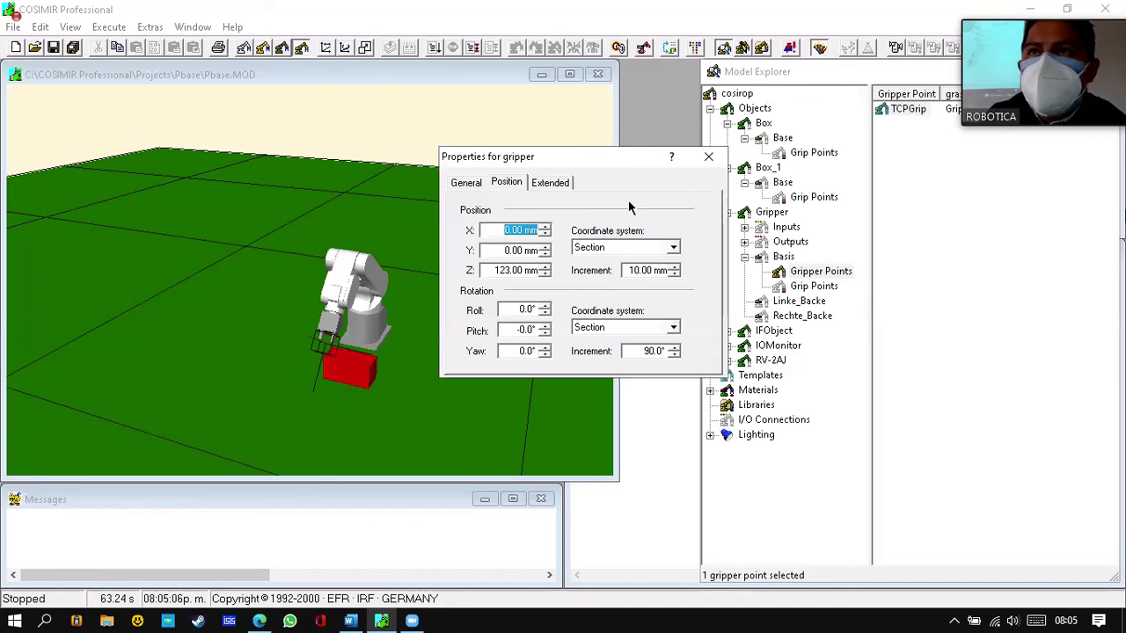